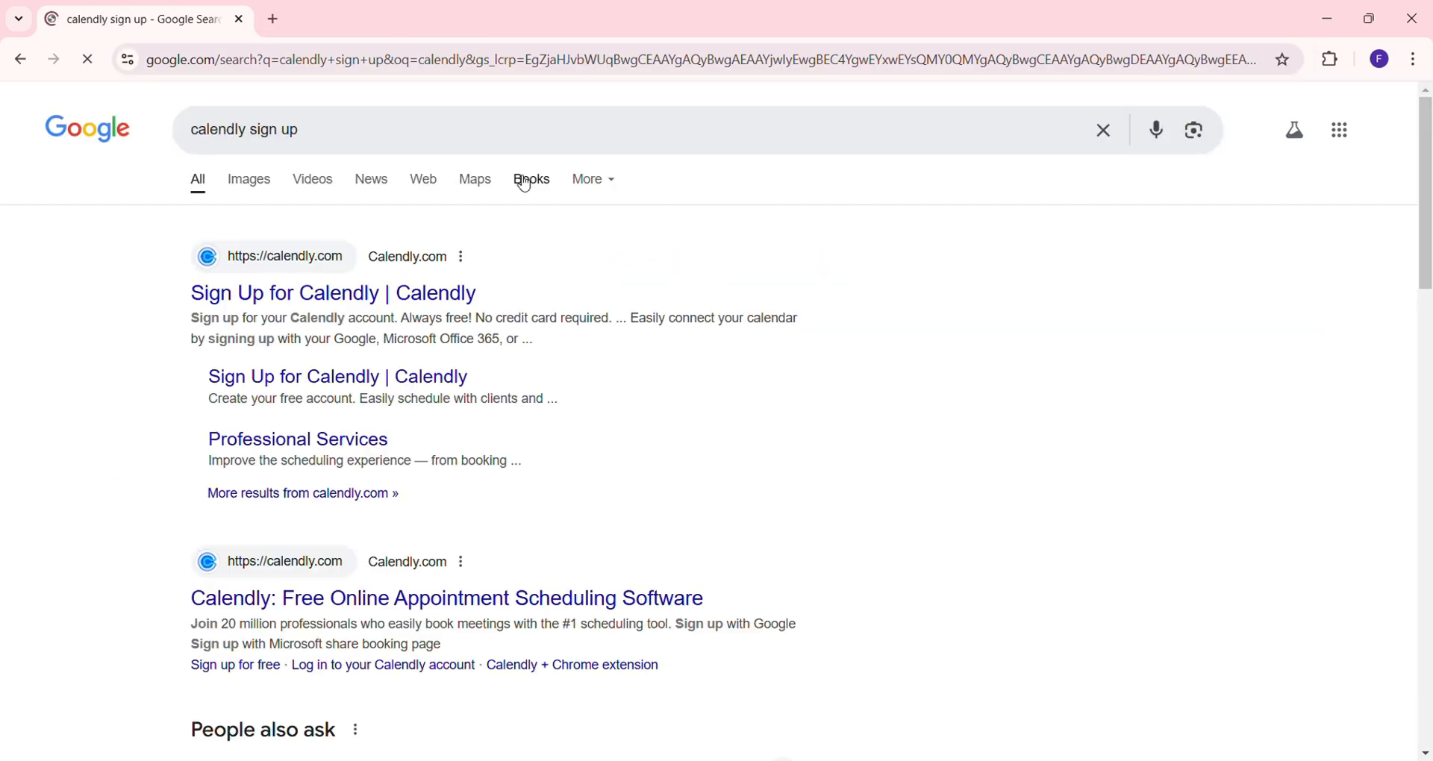
Open the 'Sign Up for Calendly | Calendly' page from the Google results
{"action": "left_click", "coordinate": [388, 297]}
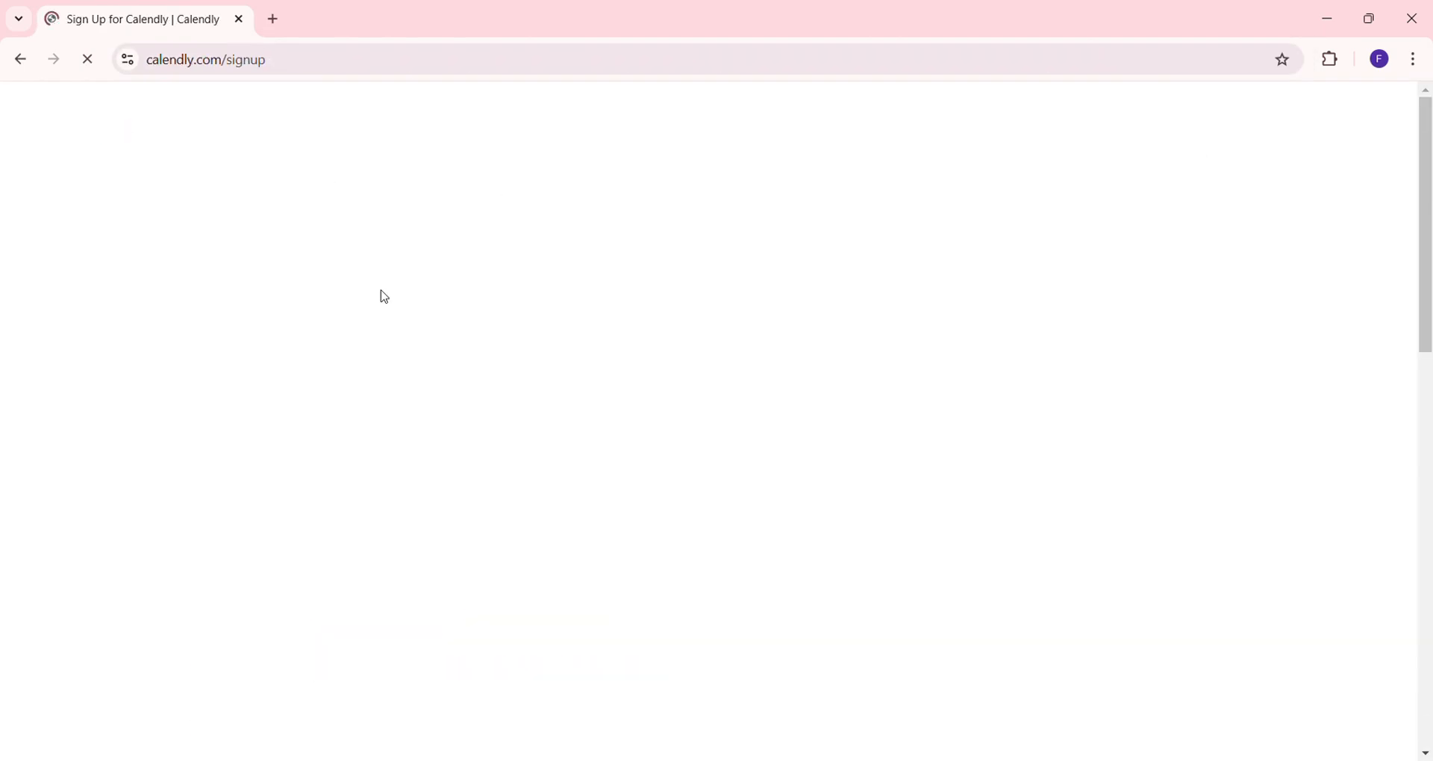
Enter the account e-mail address on the Calendly sign-up page and submit it
{"action": "scroll", "coordinate": [405, 536], "scroll_direction": "down", "scroll_amount": 1}
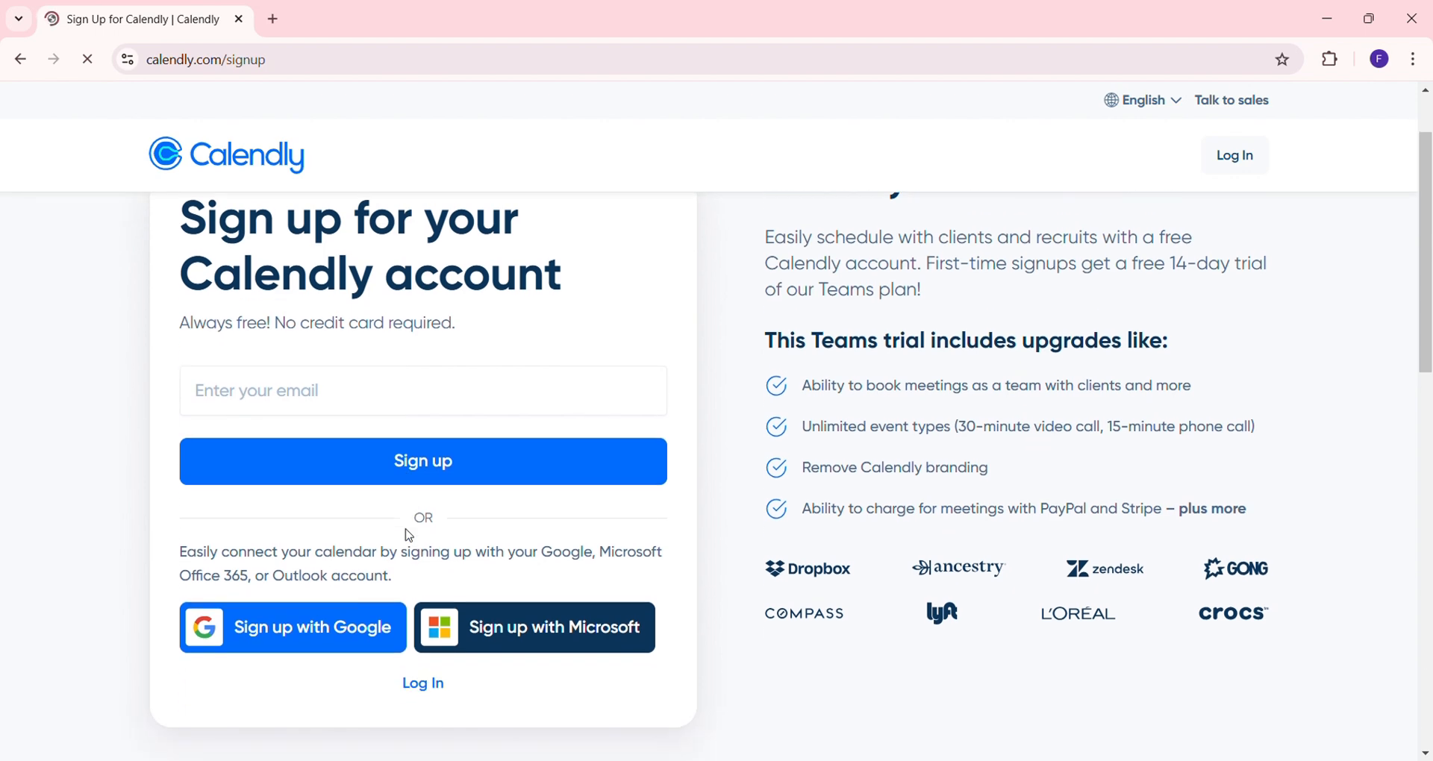
{"action": "left_click", "coordinate": [393, 474]}
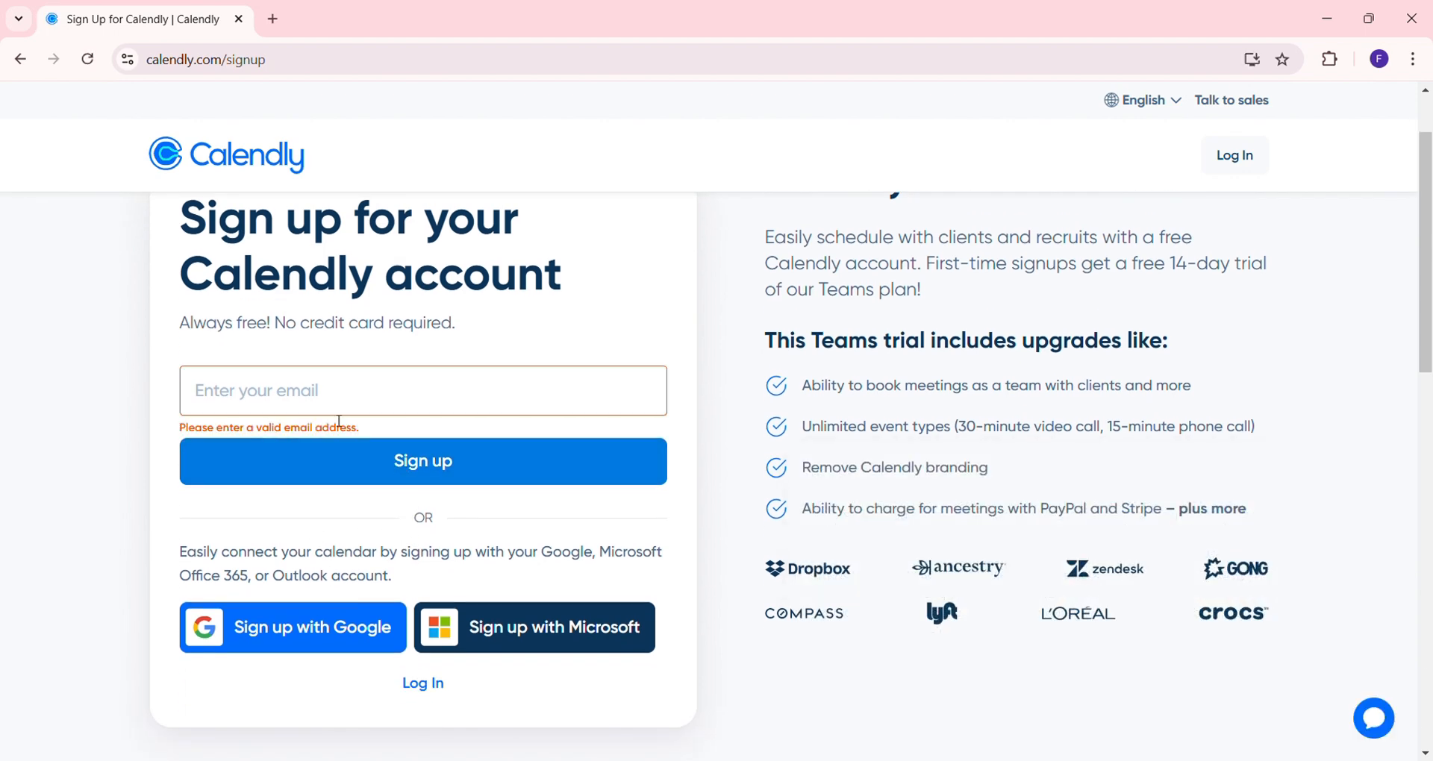
{"action": "left_click", "coordinate": [363, 402]}
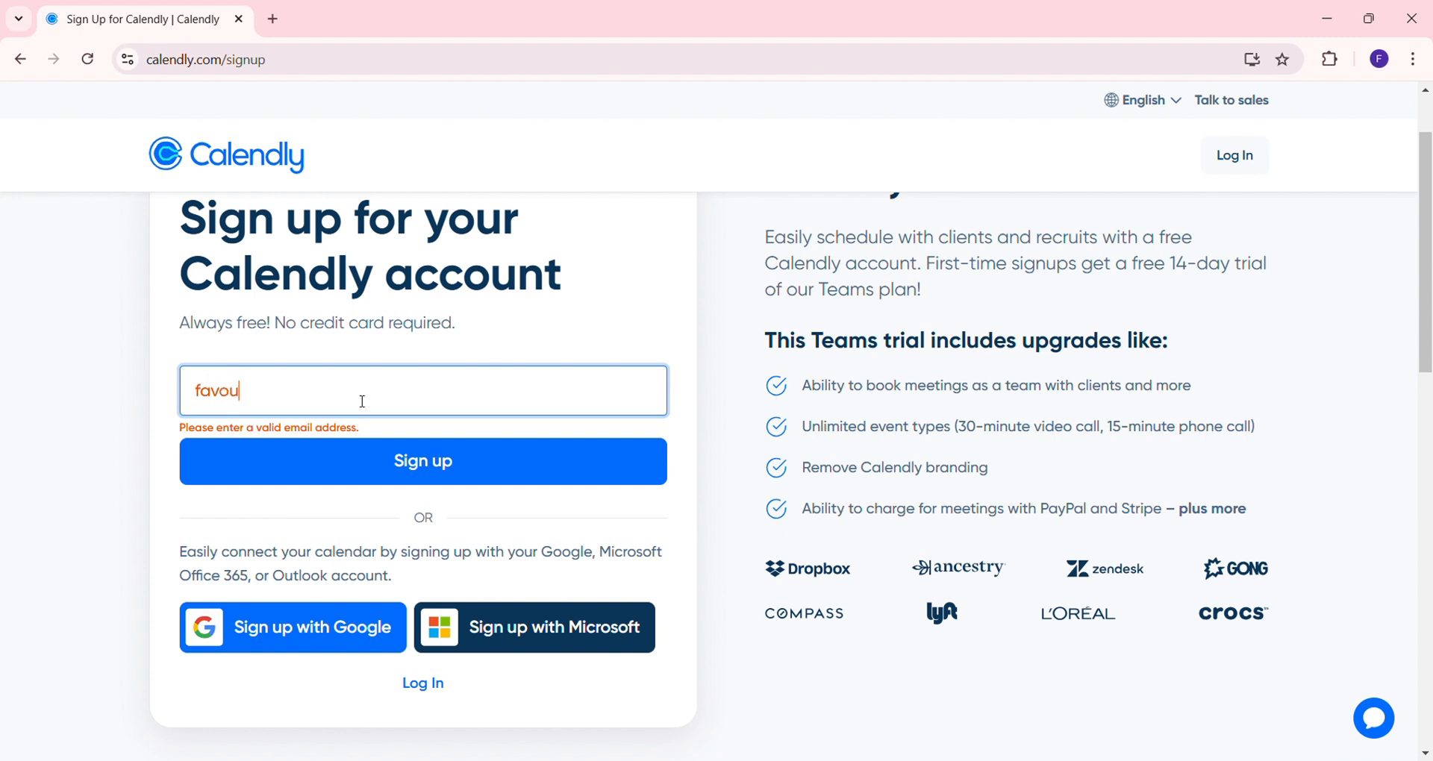
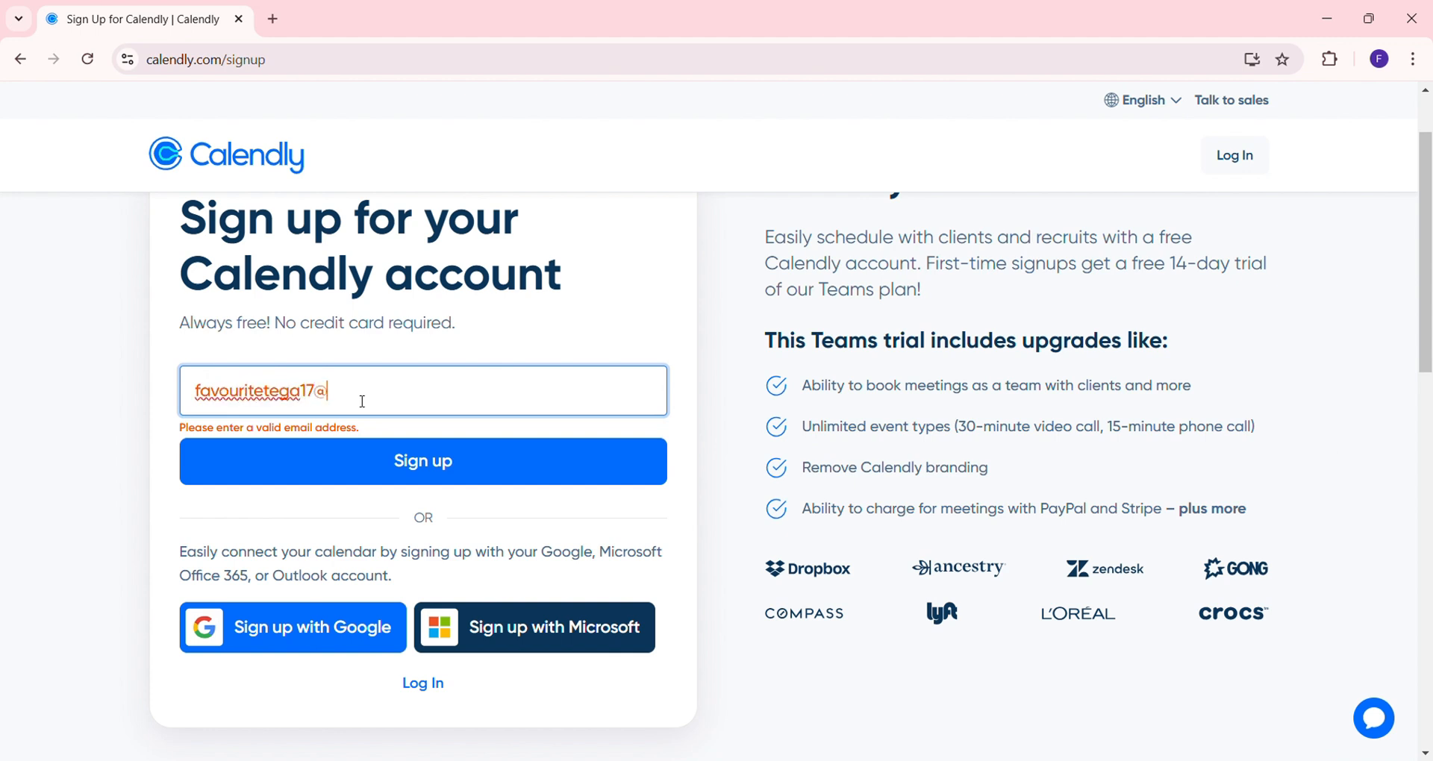
{"action": "left_click", "coordinate": [333, 462]}
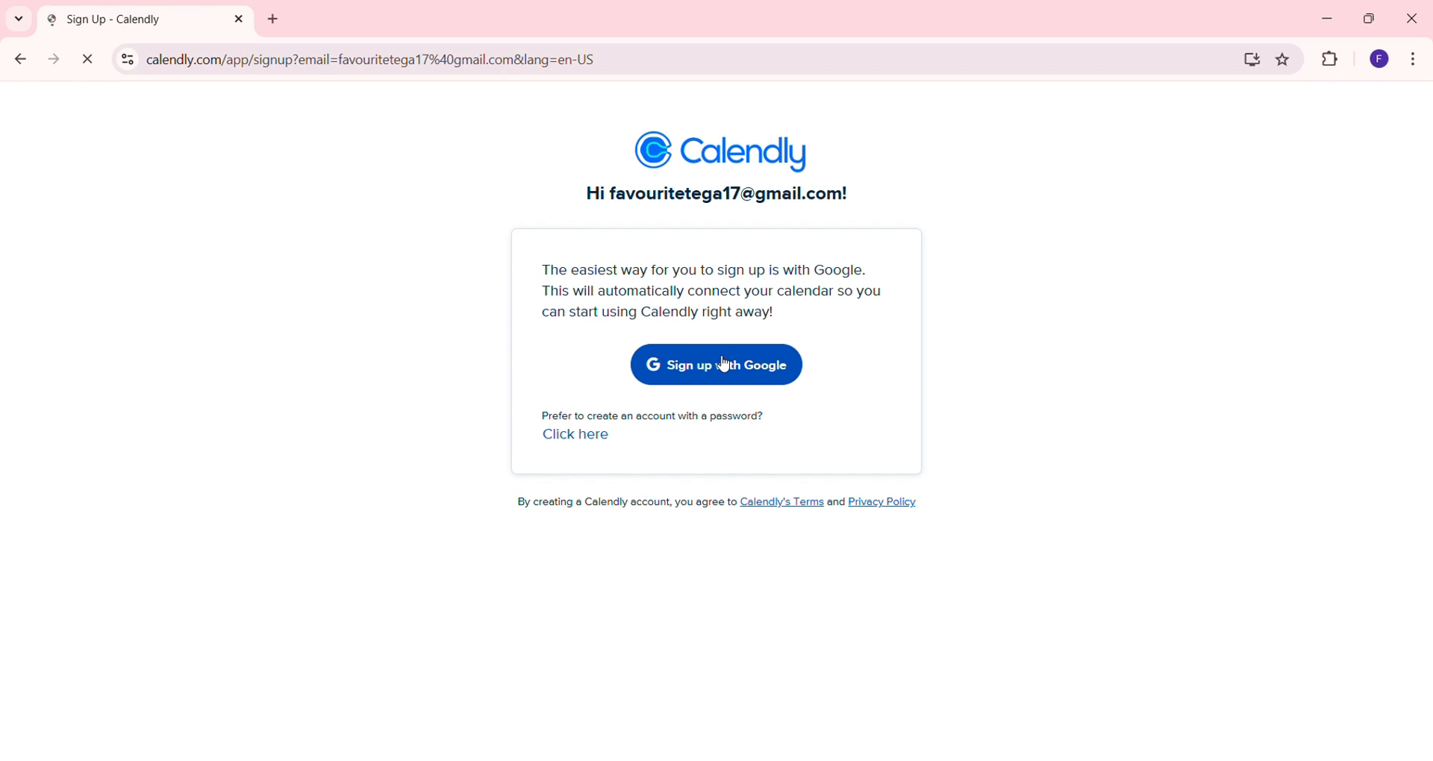
View the password sign-up form, then go back and choose signing up with Google
{"action": "left_click", "coordinate": [595, 438]}
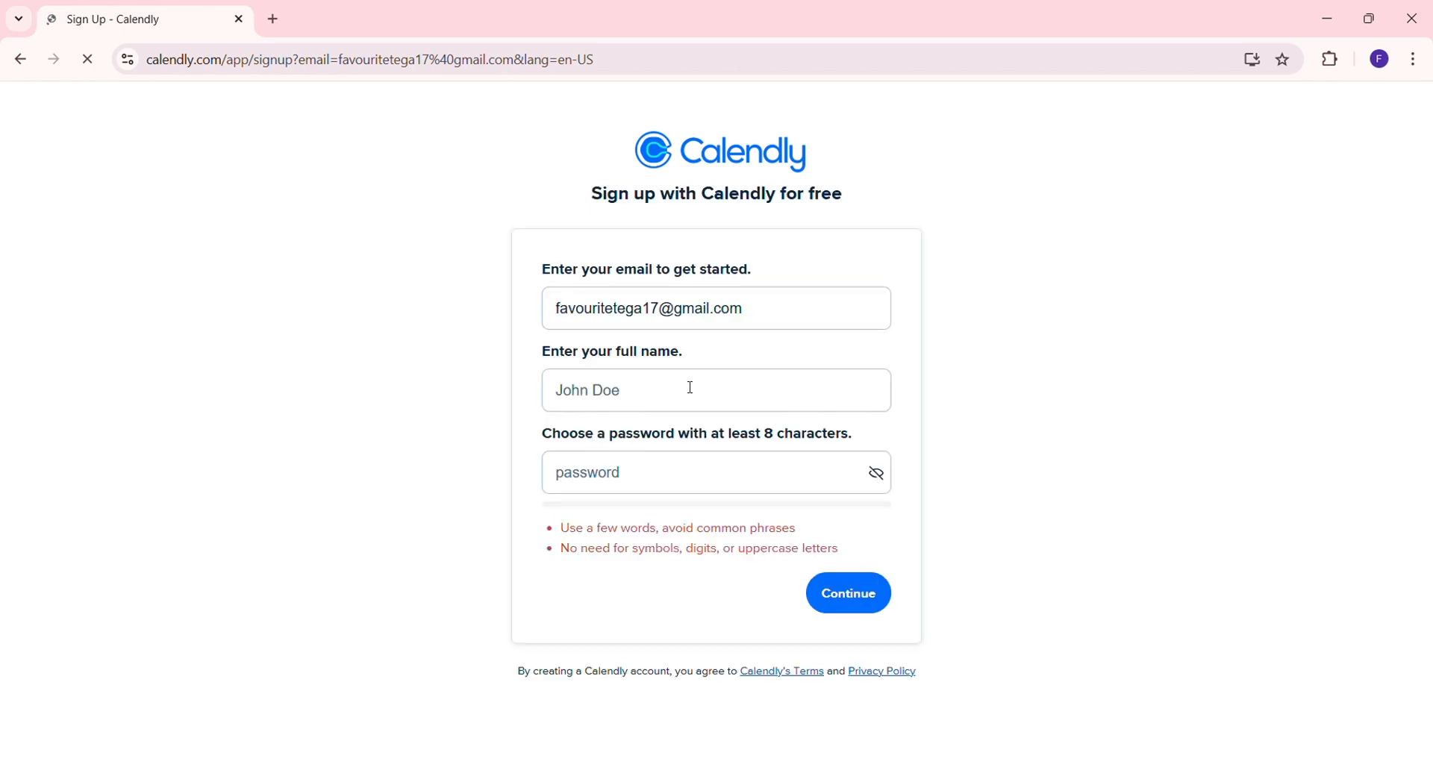
{"action": "left_click", "coordinate": [694, 391]}
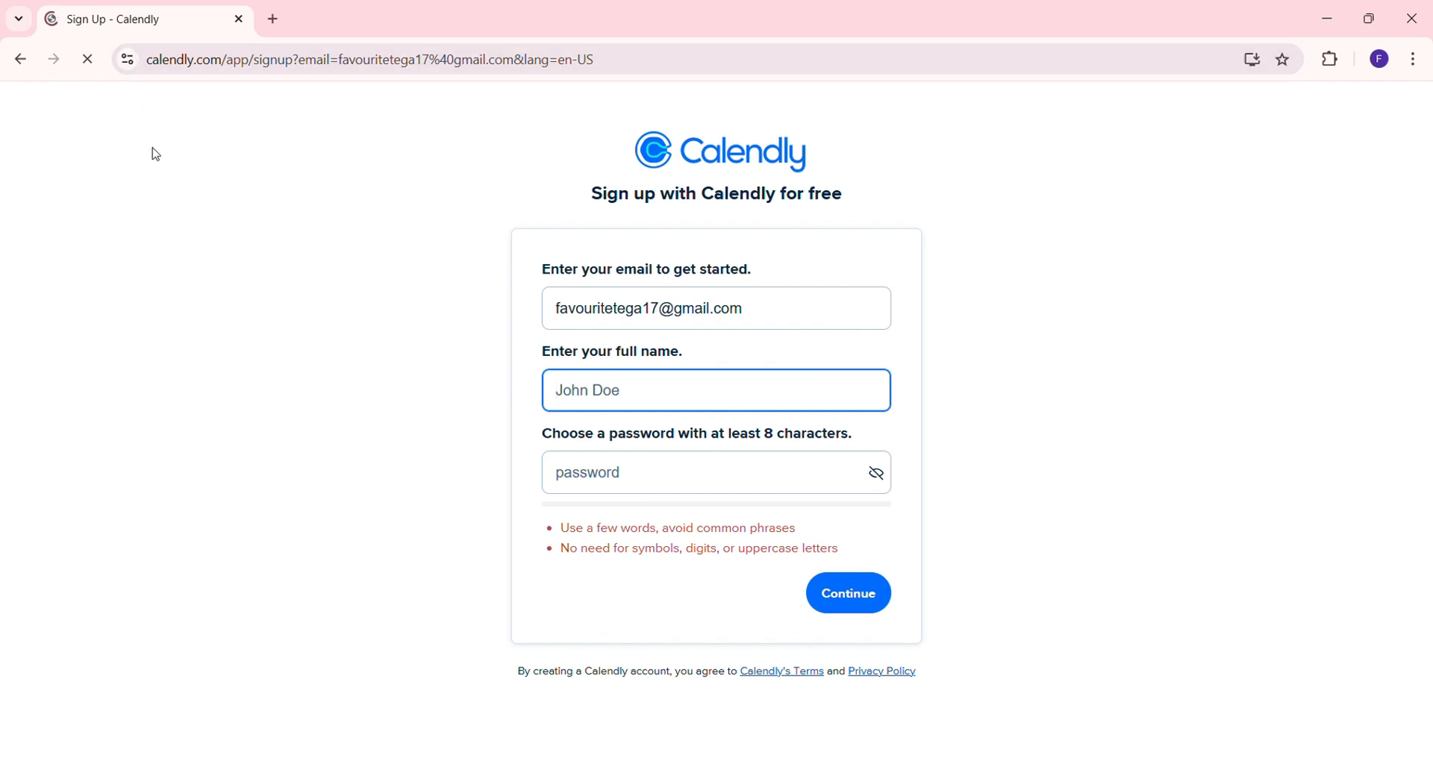
{"action": "left_click", "coordinate": [21, 59]}
{"action": "left_click", "coordinate": [293, 629]}
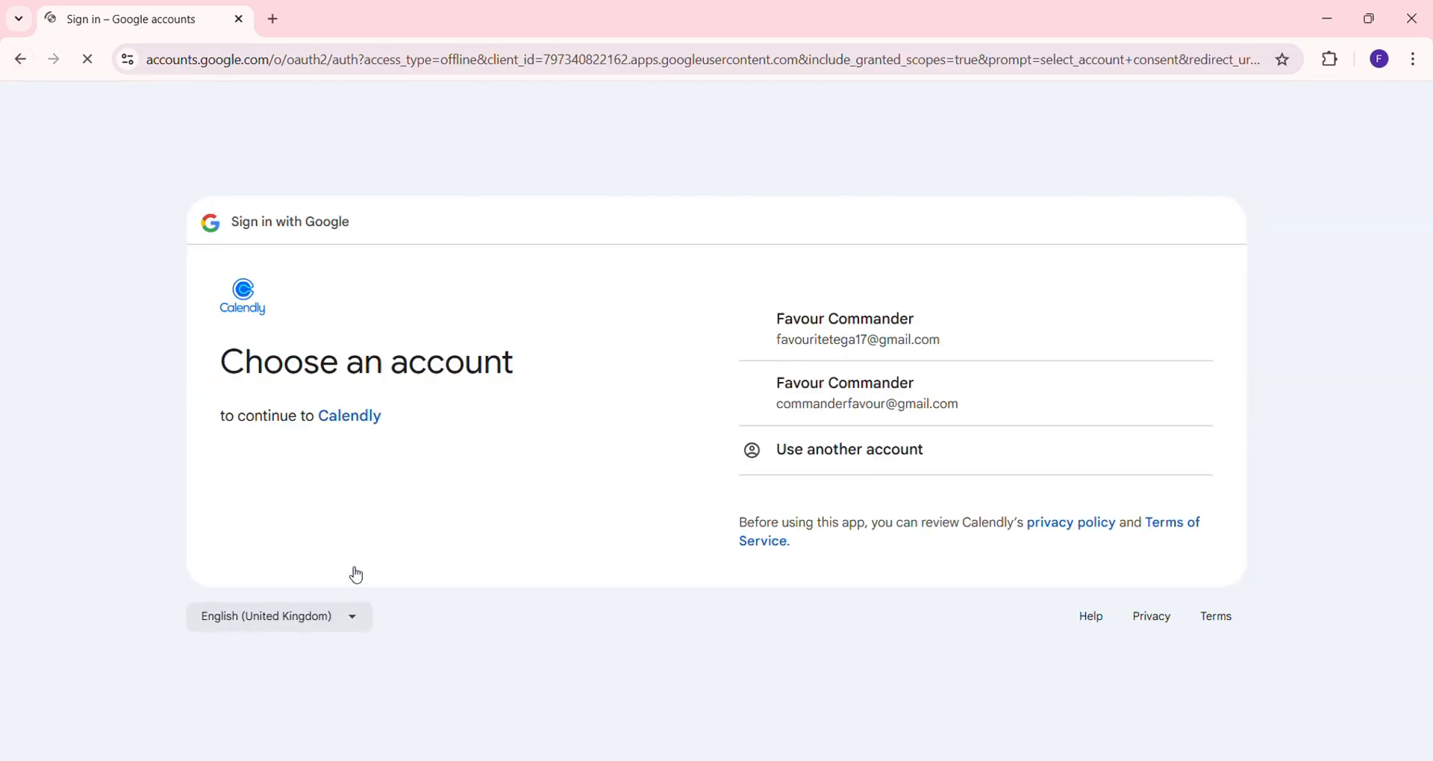
Sign in with the first Google account and allow Calendly access to its calendars
{"action": "left_click", "coordinate": [885, 350]}
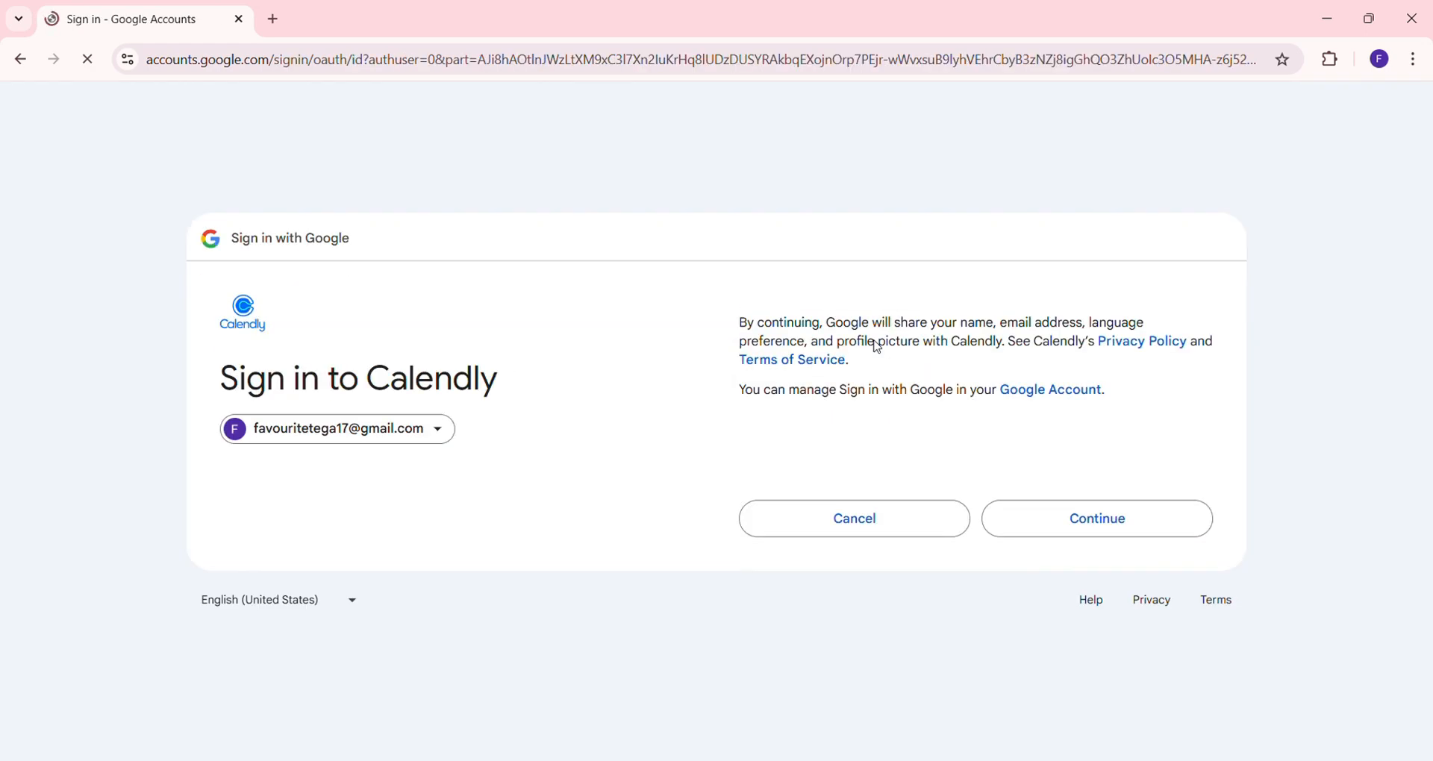
{"action": "left_click", "coordinate": [1103, 519]}
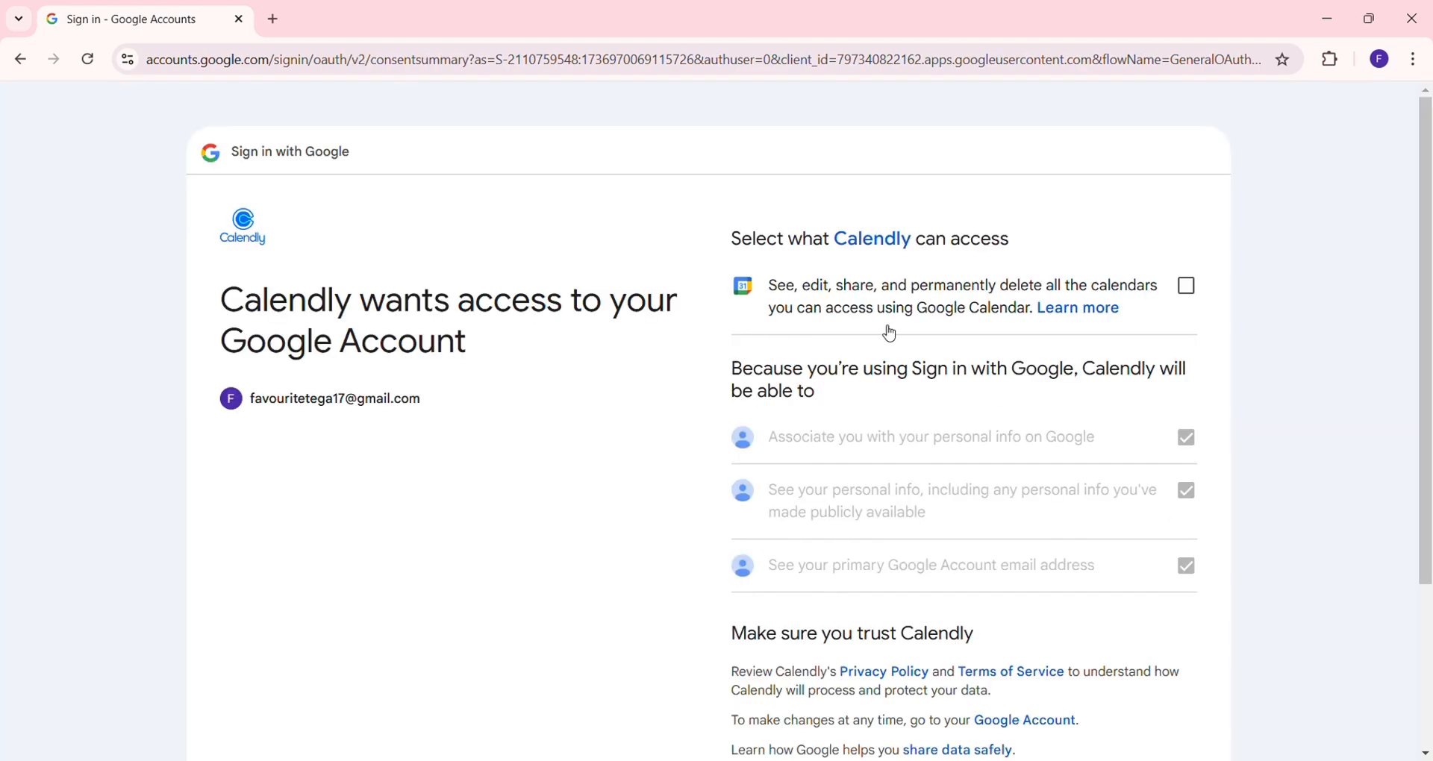
{"action": "left_click", "coordinate": [1198, 298]}
{"action": "scroll", "coordinate": [1202, 303], "scroll_direction": "down", "scroll_amount": 3}
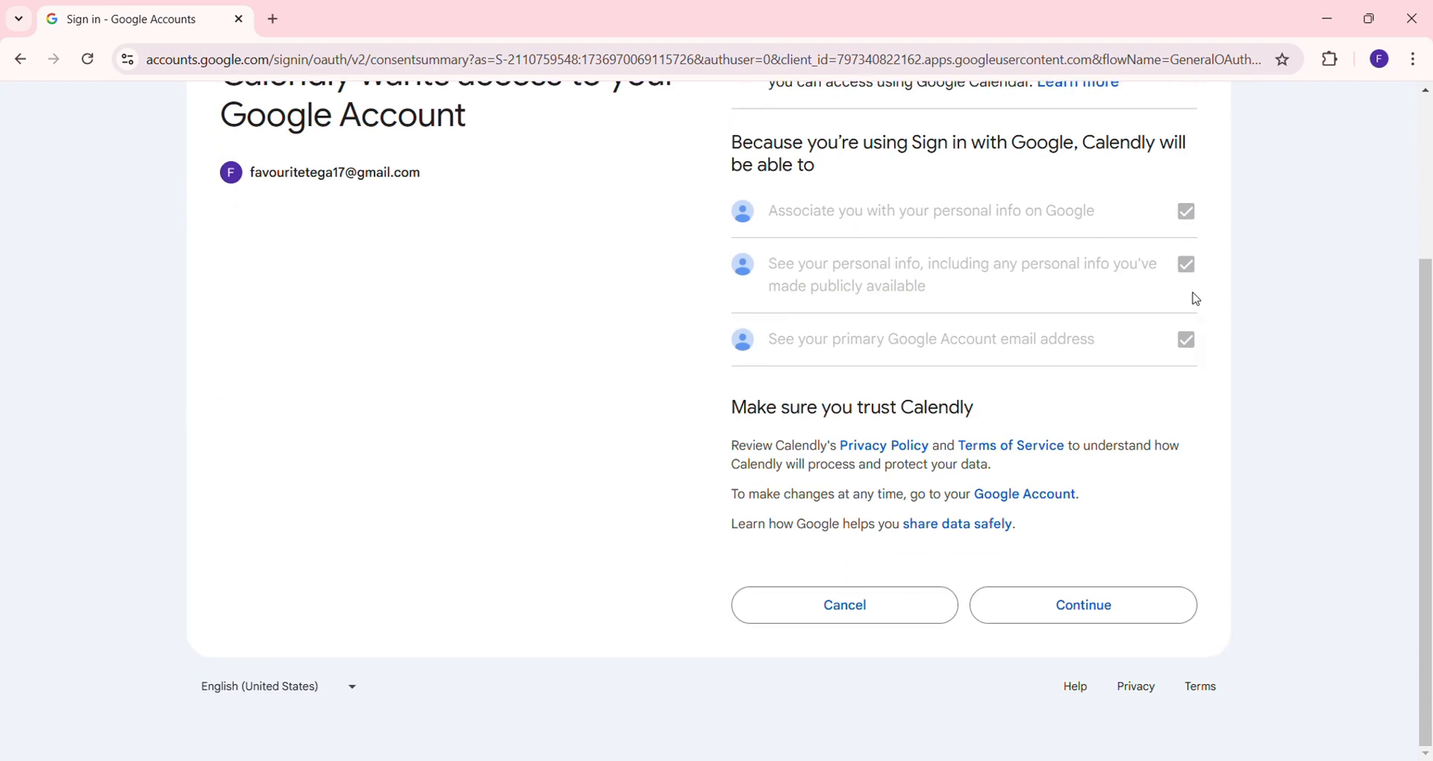
{"action": "left_click", "coordinate": [1069, 610]}
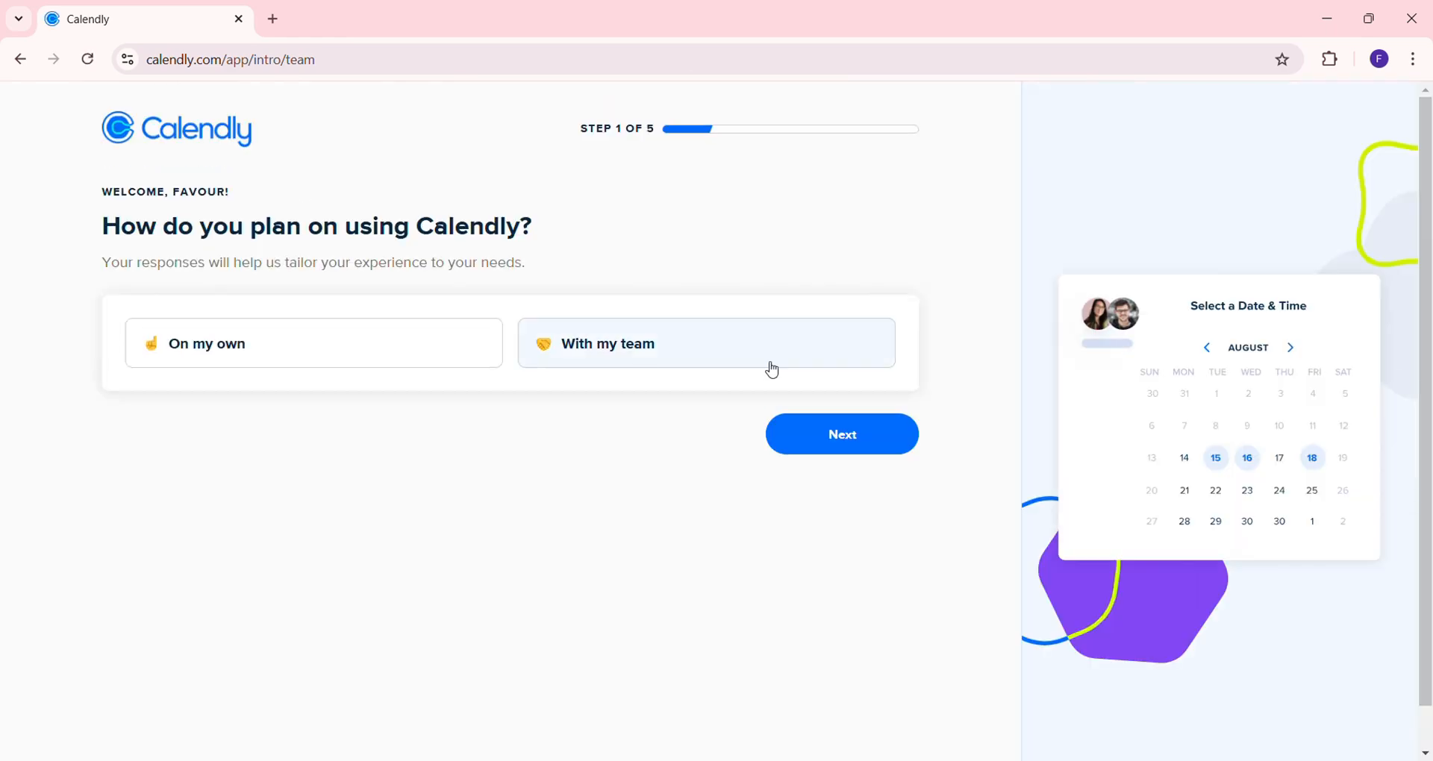
Choose 'On my own' and the Consulting role, keeping the default calendar settings
{"action": "left_click", "coordinate": [438, 337]}
{"action": "left_click", "coordinate": [811, 444]}
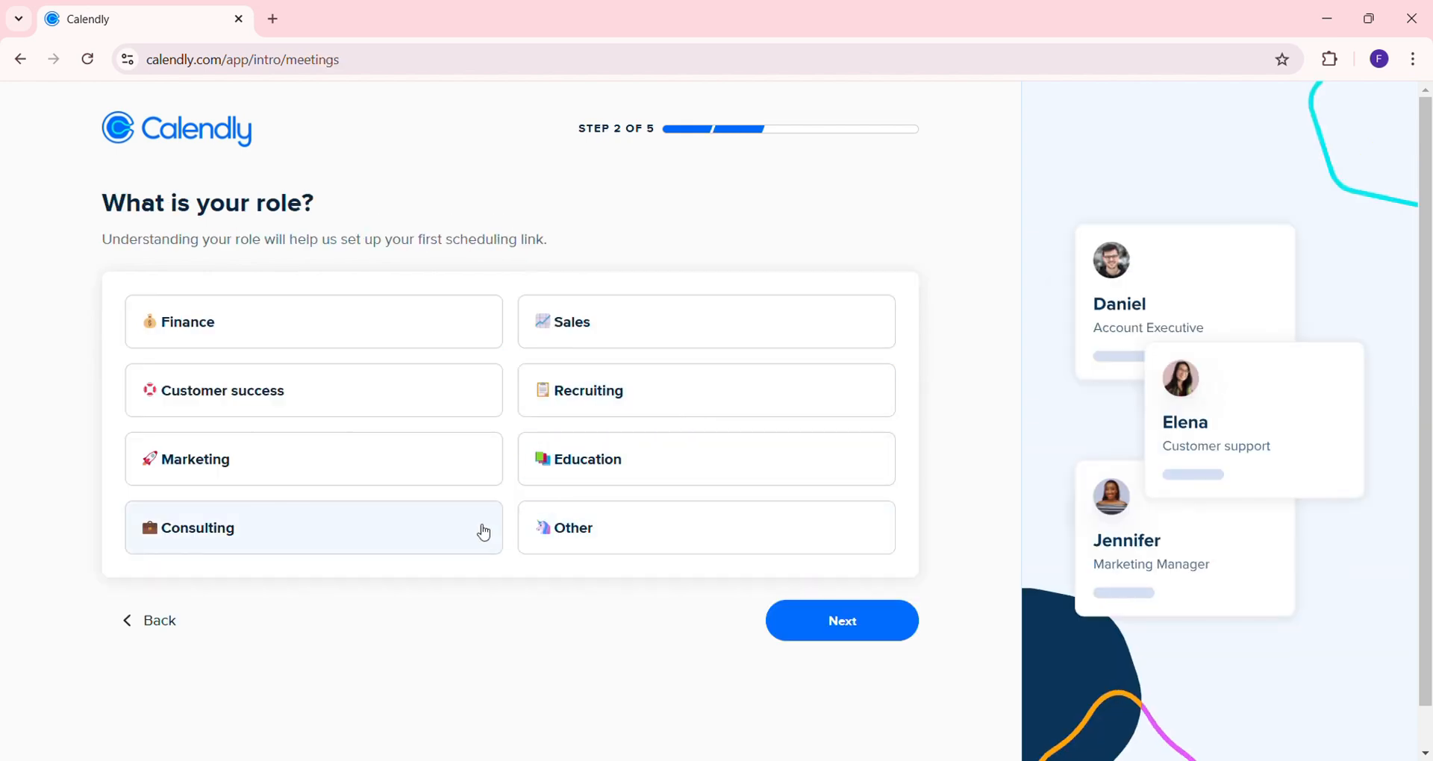
{"action": "left_click", "coordinate": [484, 533]}
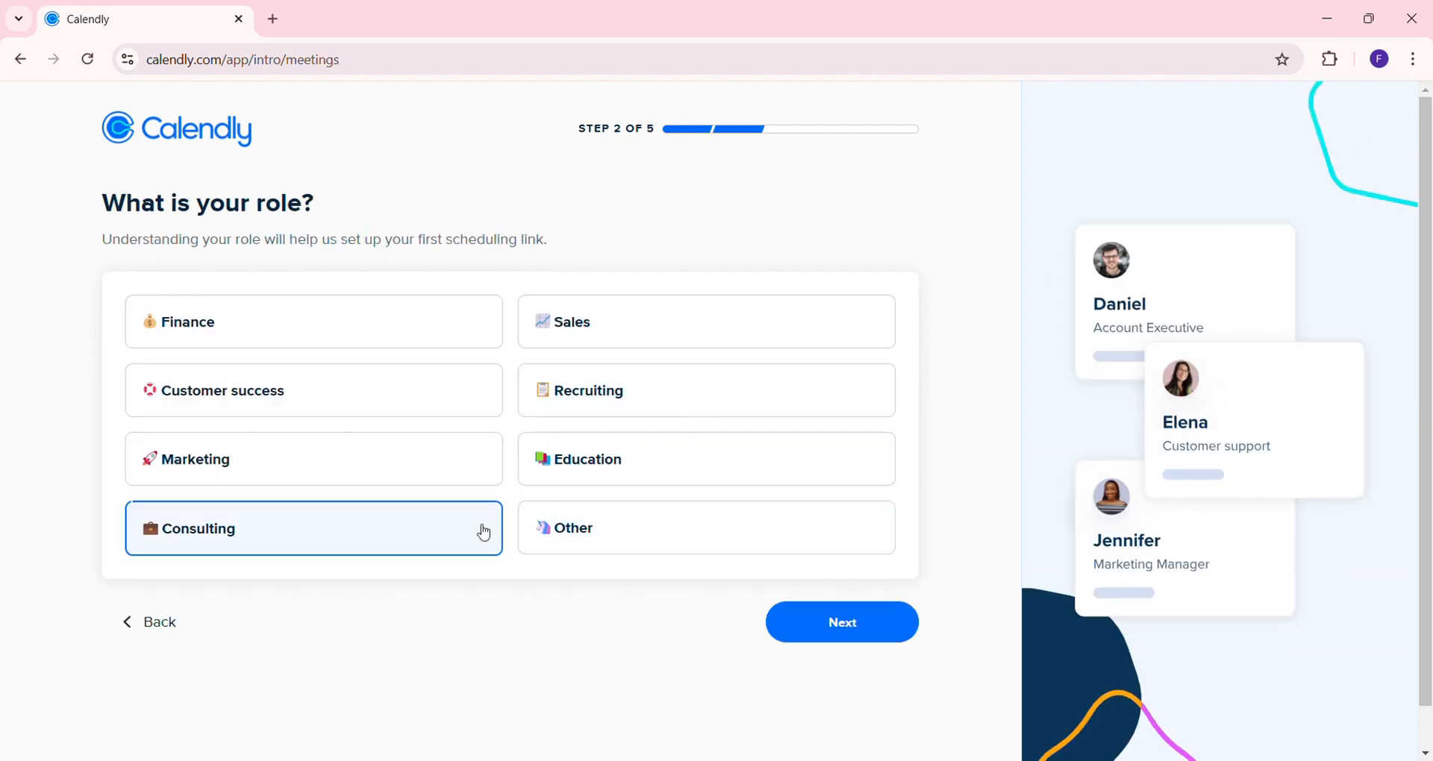
{"action": "left_click", "coordinate": [827, 621]}
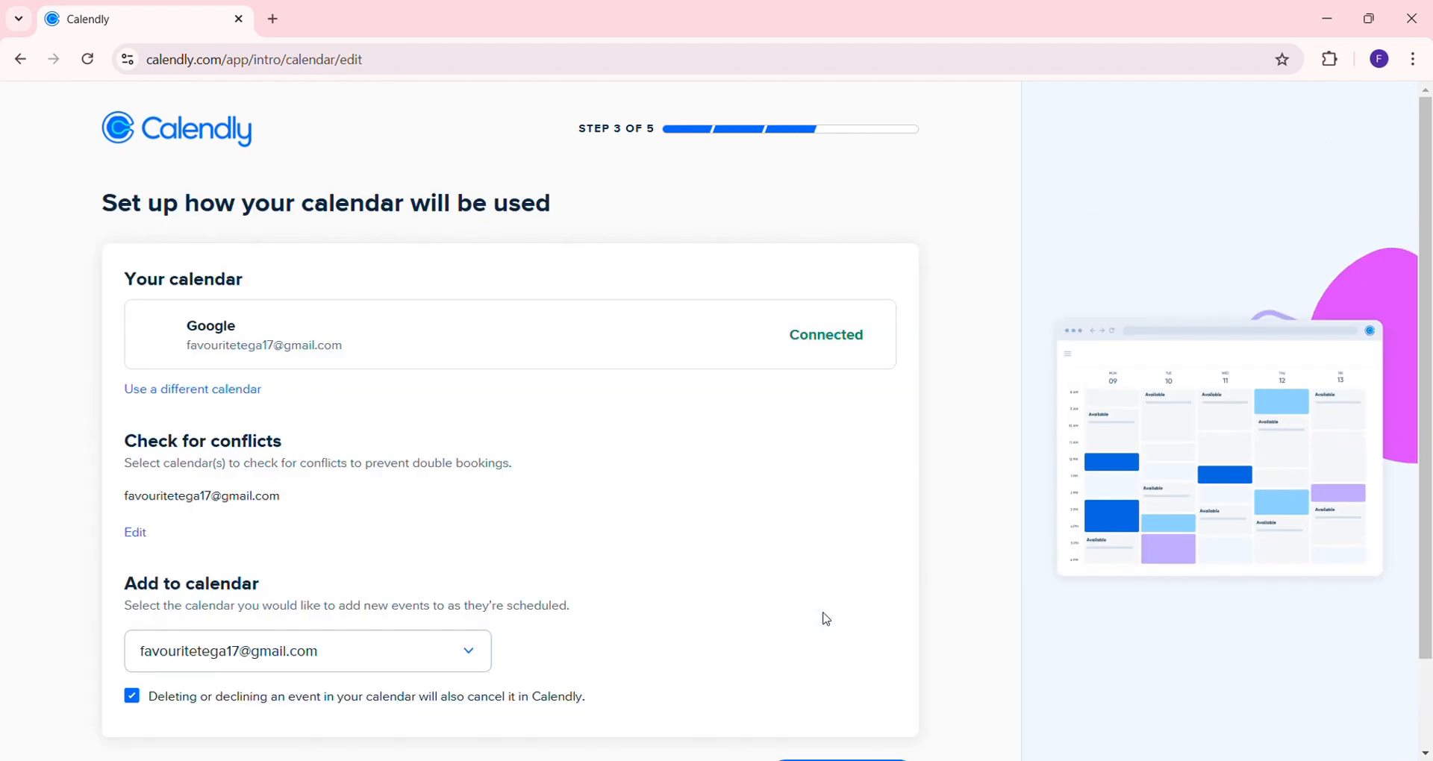
{"action": "scroll", "coordinate": [569, 452], "scroll_direction": "down", "scroll_amount": 2}
{"action": "scroll", "coordinate": [569, 451], "scroll_direction": "up", "scroll_amount": 1}
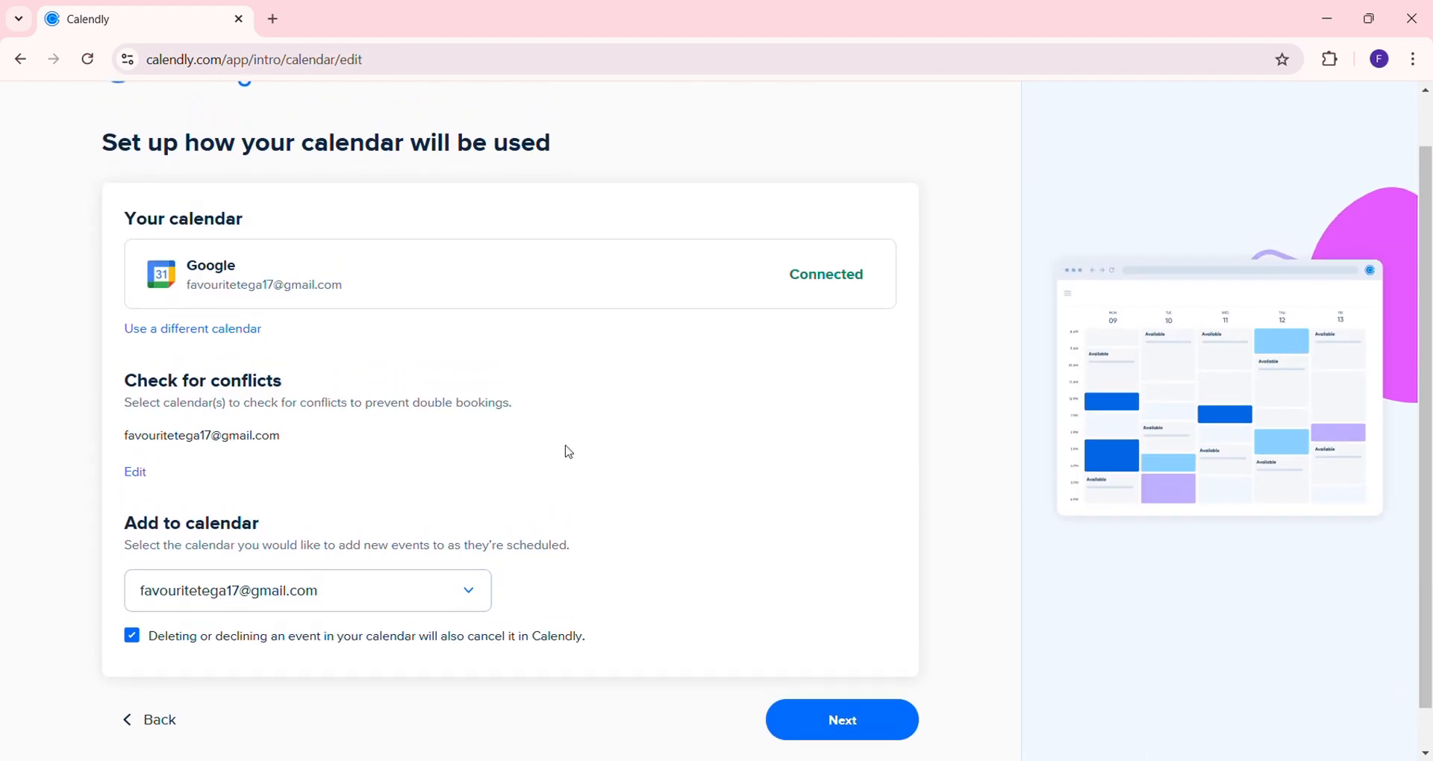
{"action": "left_click", "coordinate": [841, 720]}
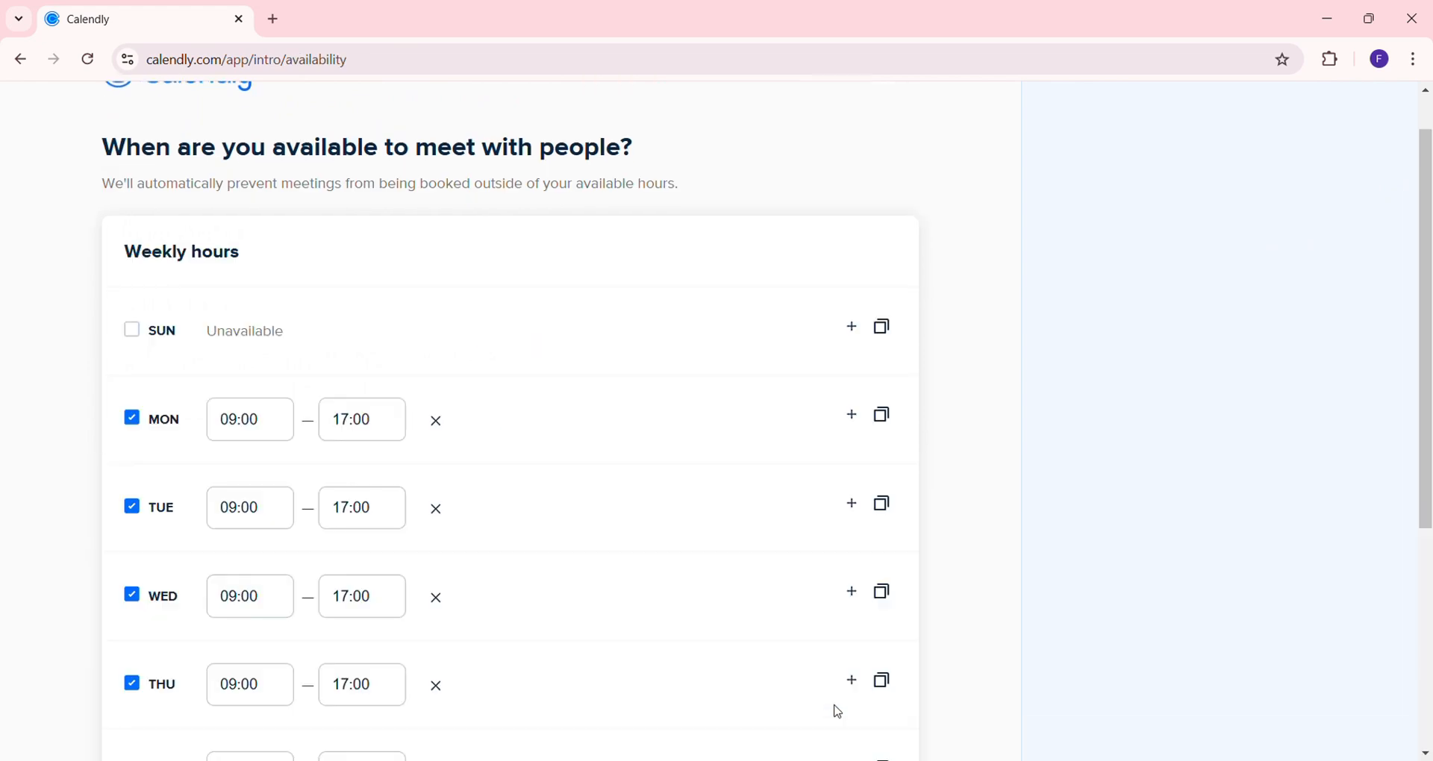
Change Monday's hours to 10:00–17:00
{"action": "scroll", "coordinate": [633, 458], "scroll_direction": "down", "scroll_amount": 1}
{"action": "scroll", "coordinate": [633, 458], "scroll_direction": "down", "scroll_amount": 1}
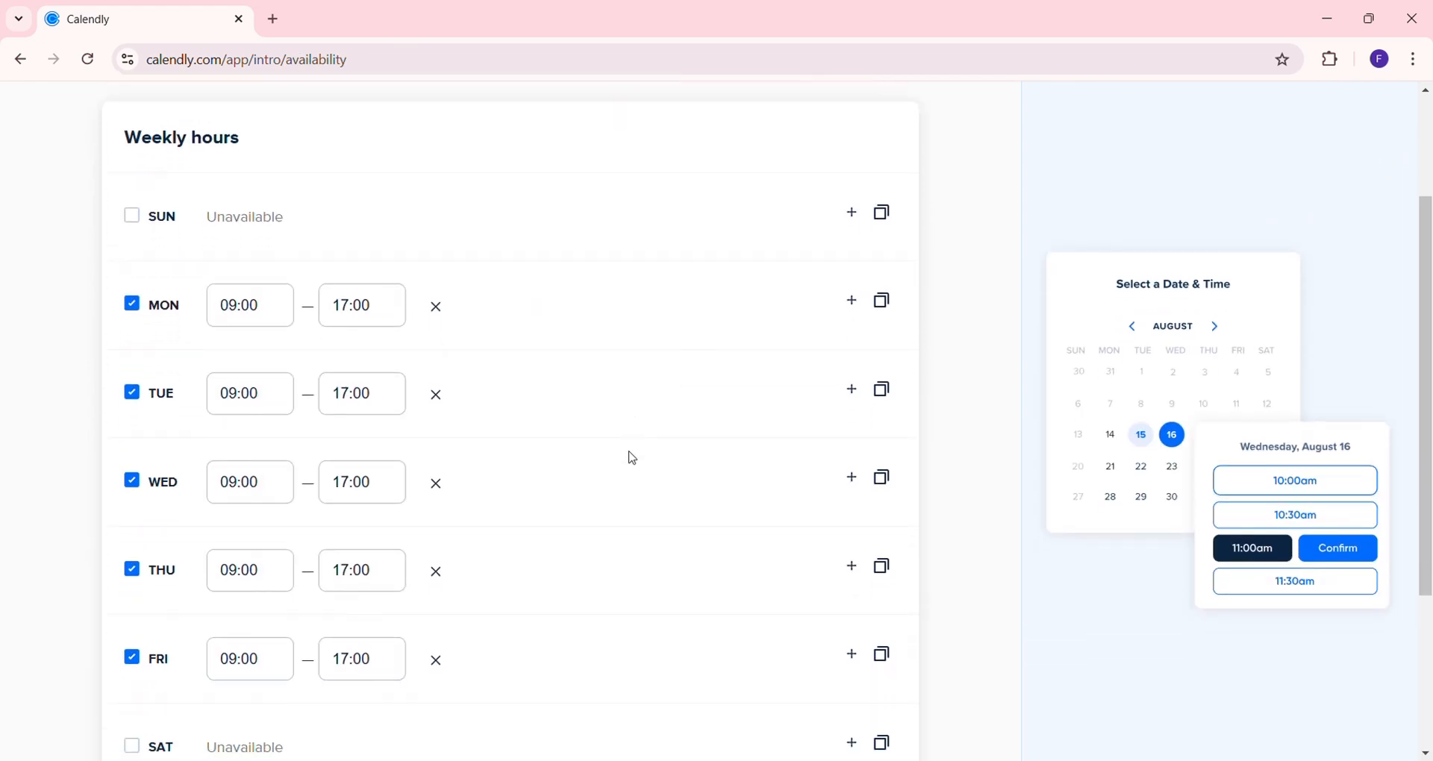
{"action": "scroll", "coordinate": [632, 459], "scroll_direction": "up", "scroll_amount": 2}
{"action": "scroll", "coordinate": [633, 458], "scroll_direction": "down", "scroll_amount": 2}
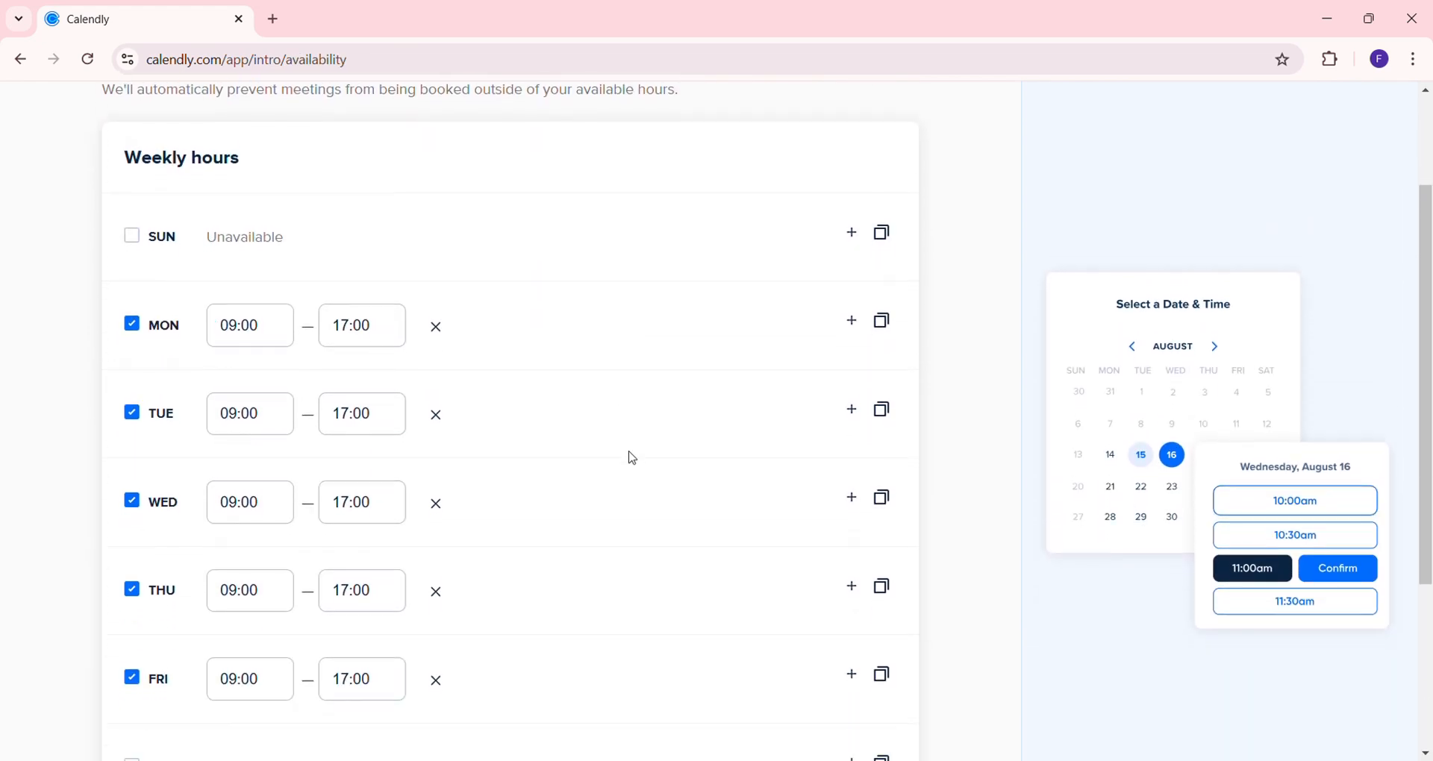
{"action": "left_click", "coordinate": [260, 322]}
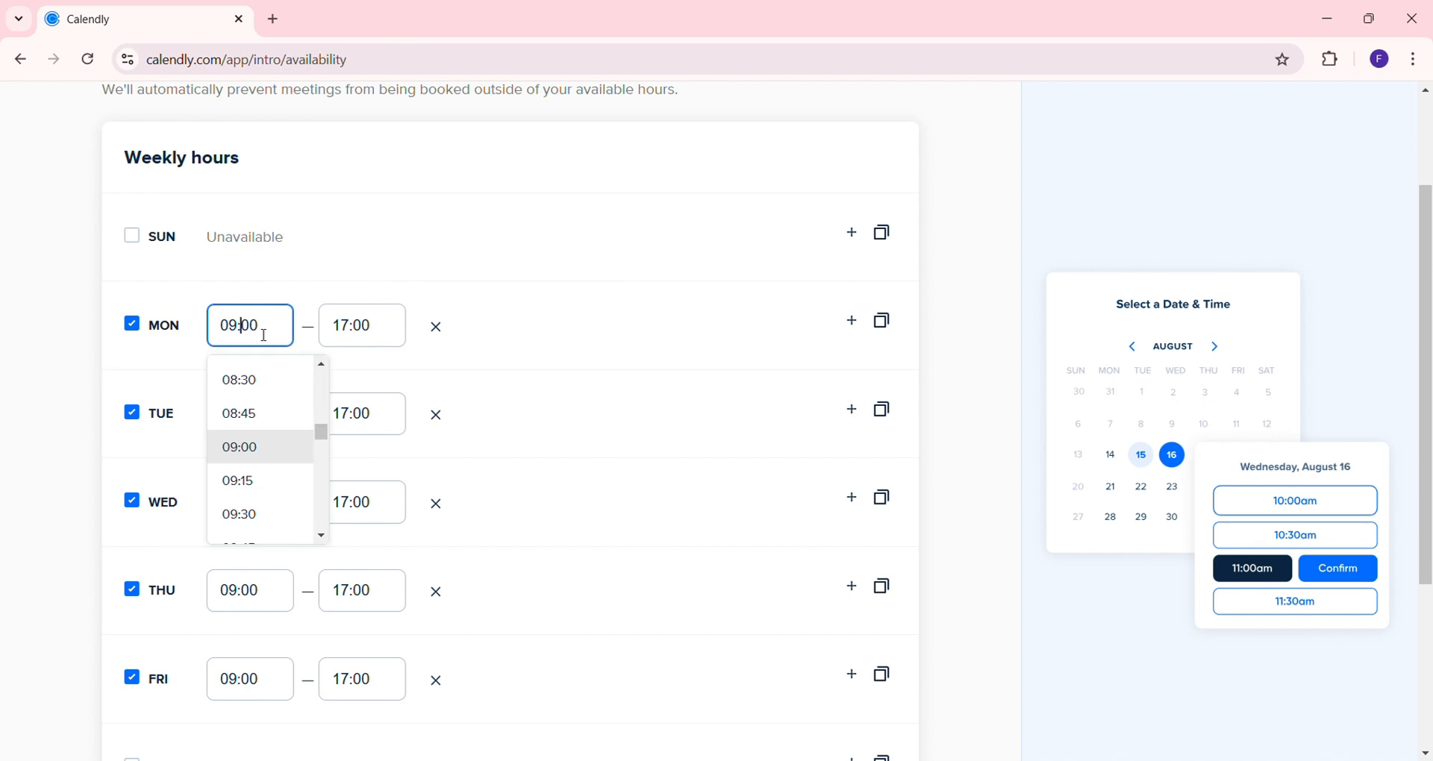
{"action": "key", "text": "BackSpace"}
{"action": "key", "text": "BackSpace"}
{"action": "type", "text": "11"}
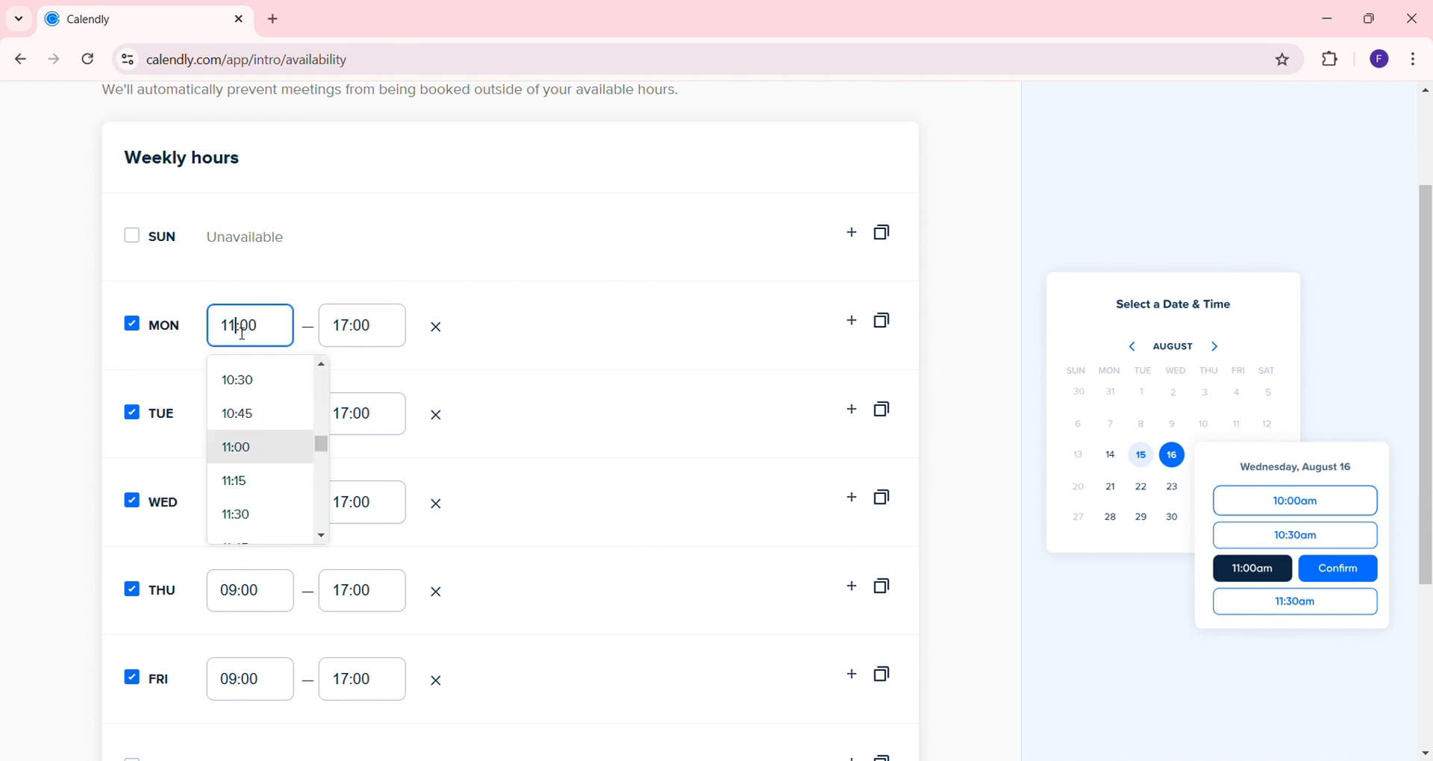
{"action": "key", "text": "BackSpace"}
{"action": "type", "text": "0"}
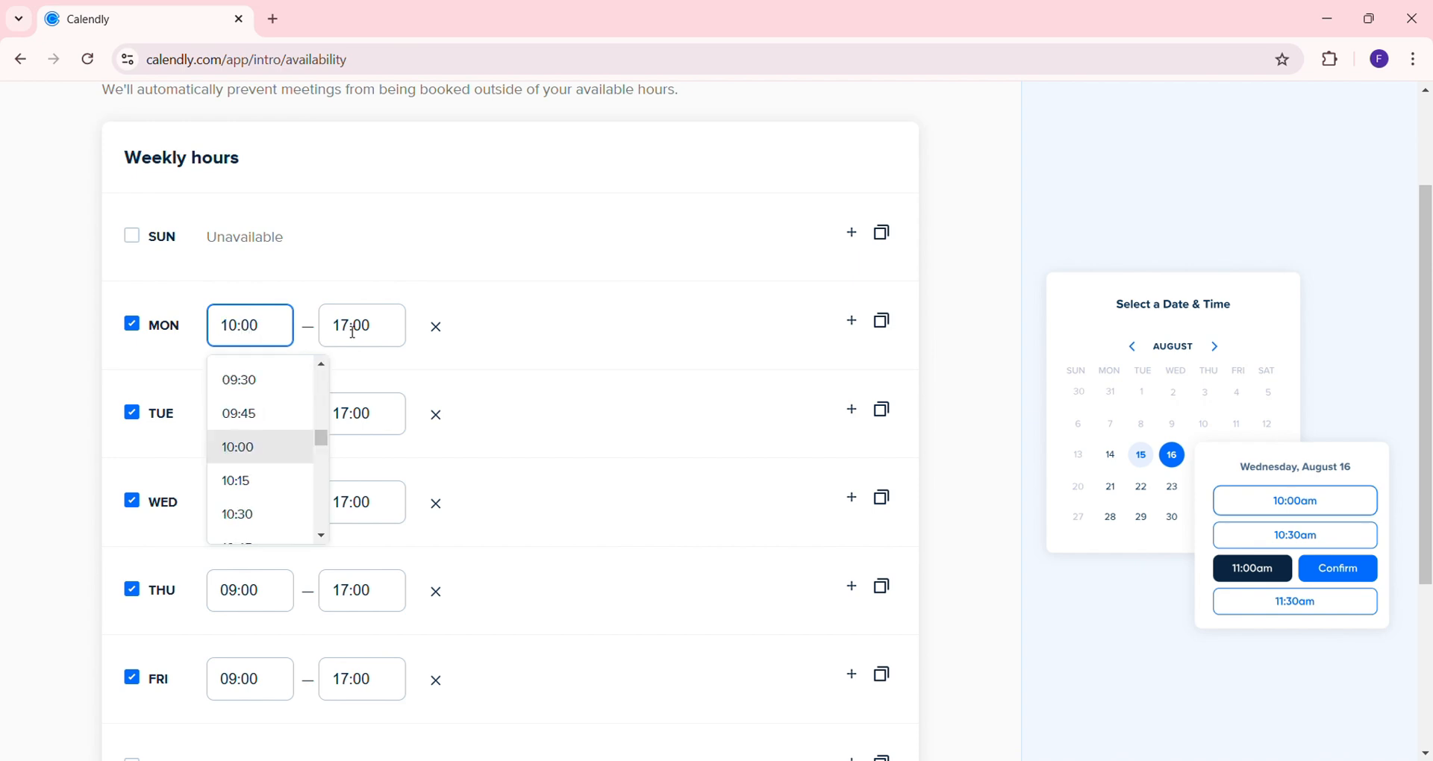
{"action": "left_click", "coordinate": [354, 331]}
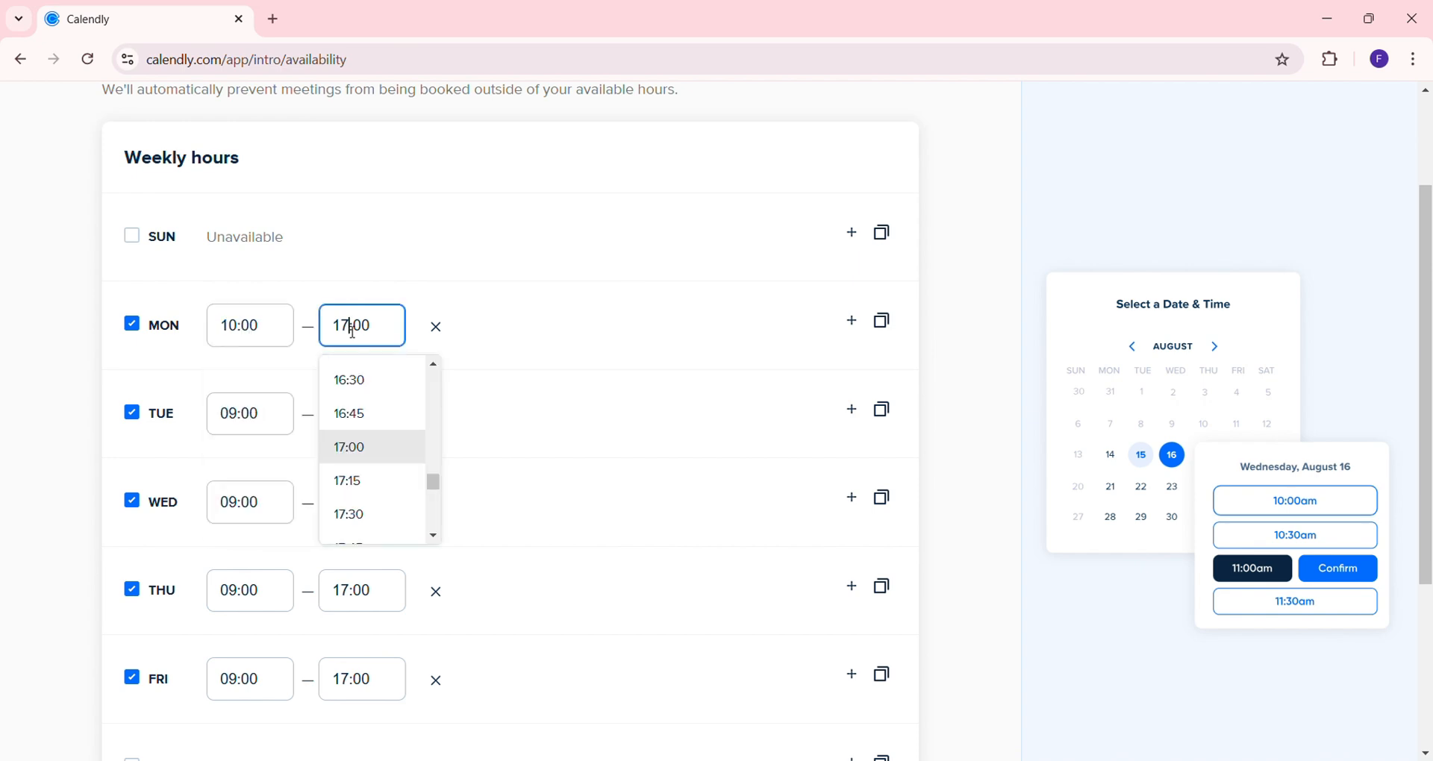
{"action": "left_click", "coordinate": [531, 409]}
Make Thursday unavailable, keep Tuesday at 09:00–17:00, and start Wednesday at 12:00
{"action": "left_click", "coordinate": [439, 421]}
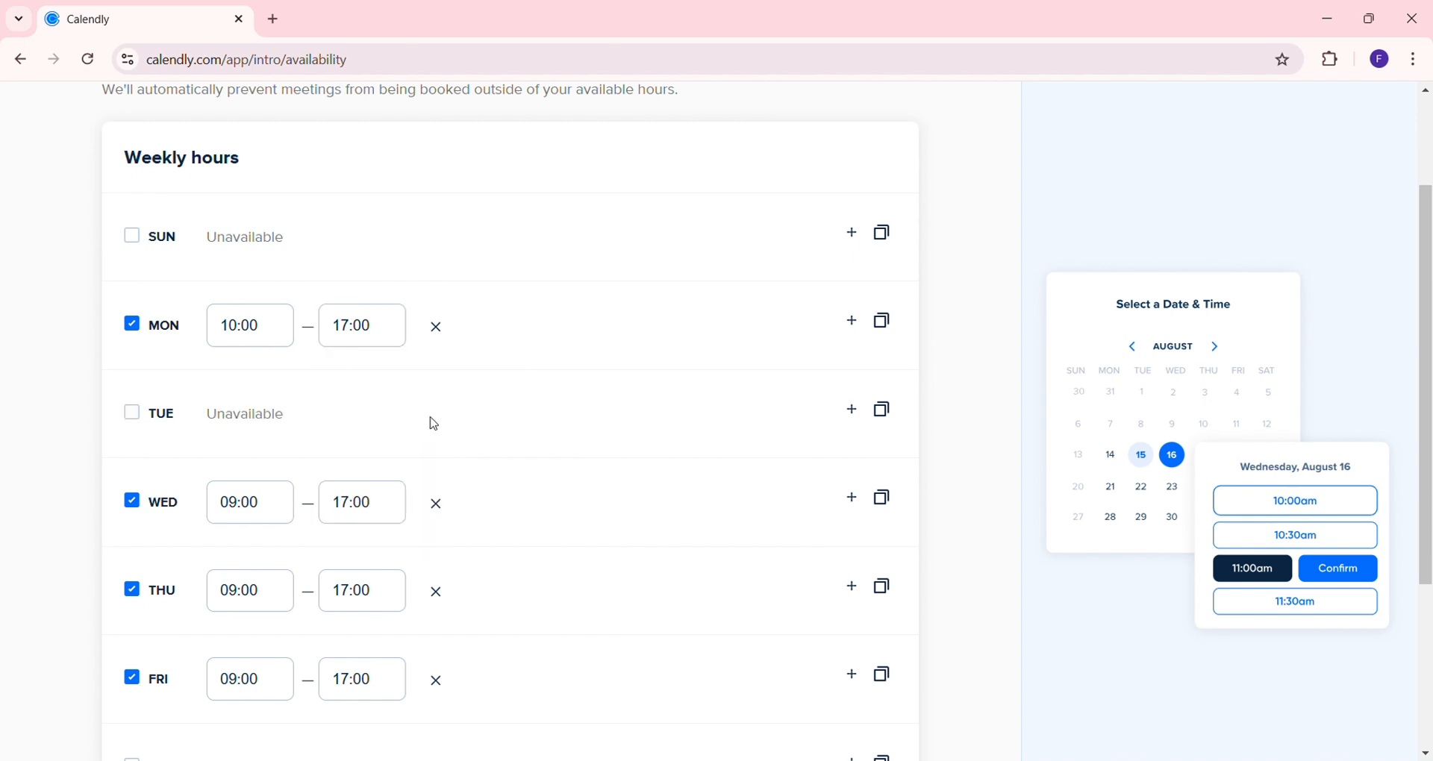
{"action": "left_click", "coordinate": [438, 595]}
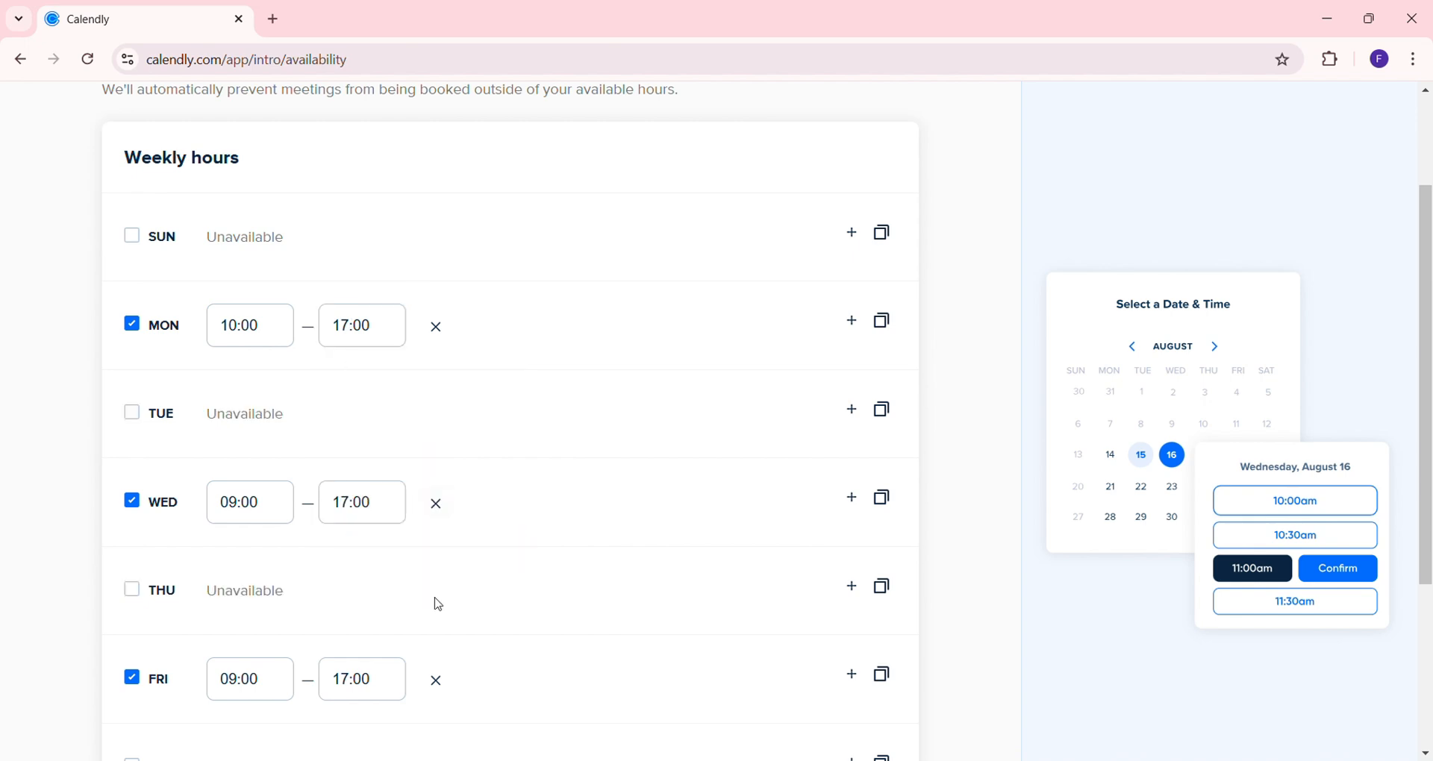
{"action": "left_click", "coordinate": [851, 410]}
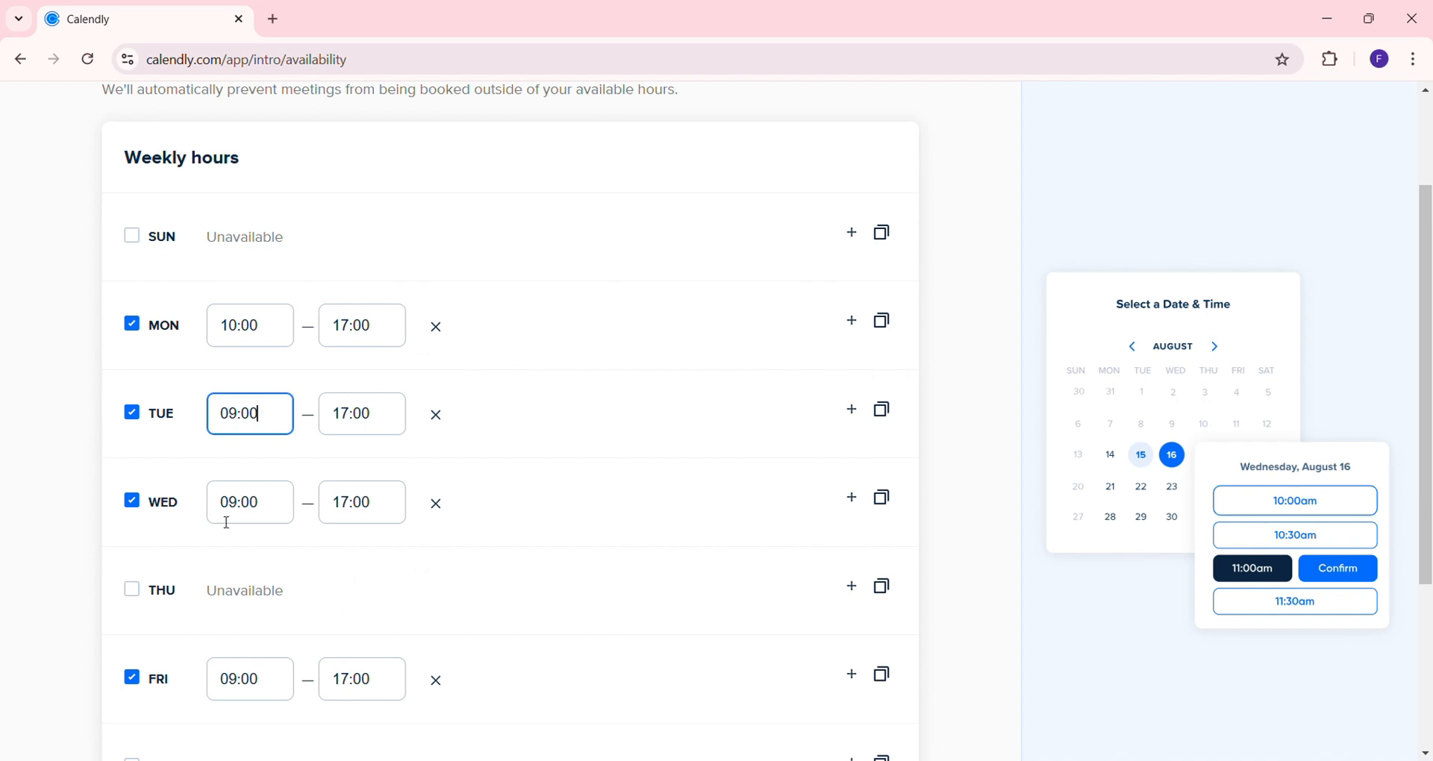
{"action": "left_click", "coordinate": [240, 503]}
{"action": "key", "text": "BackSpace"}
{"action": "key", "text": "BackSpace"}
{"action": "type", "text": "12"}
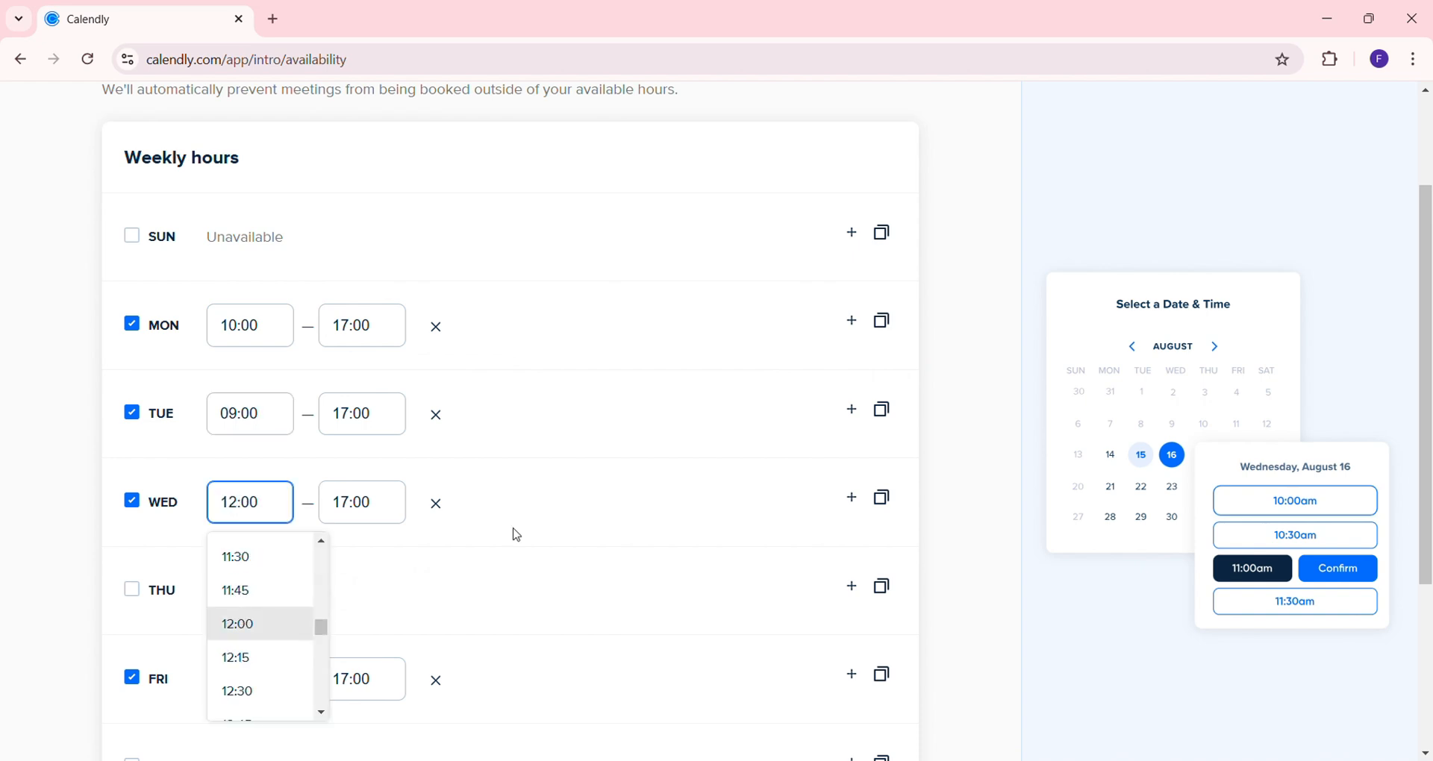
{"action": "left_click", "coordinate": [429, 476]}
{"action": "scroll", "coordinate": [739, 537], "scroll_direction": "down", "scroll_amount": 3}
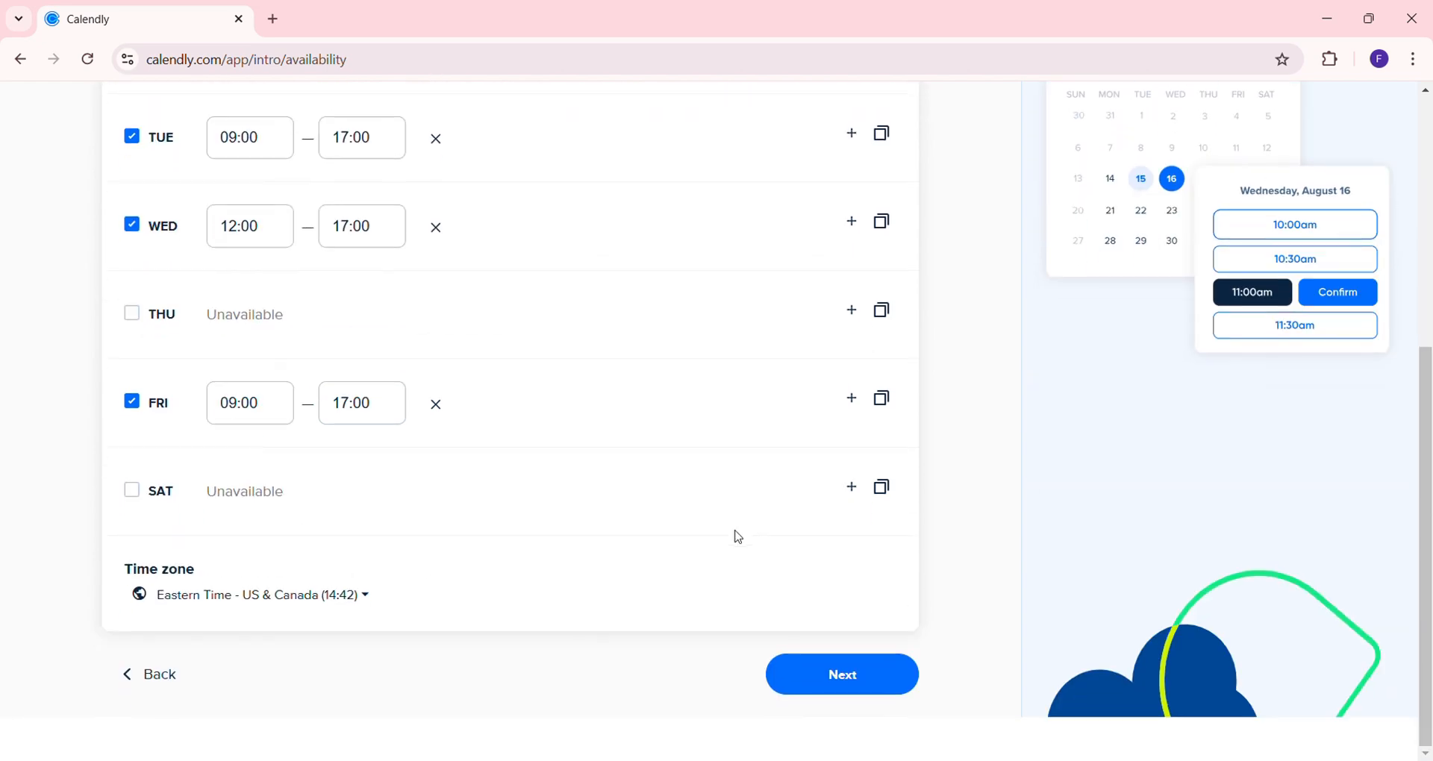
Pick West Africa Time from the time zone list and continue to the meeting-location step
{"action": "left_click", "coordinate": [373, 599]}
{"action": "scroll", "coordinate": [371, 492], "scroll_direction": "up", "scroll_amount": 2}
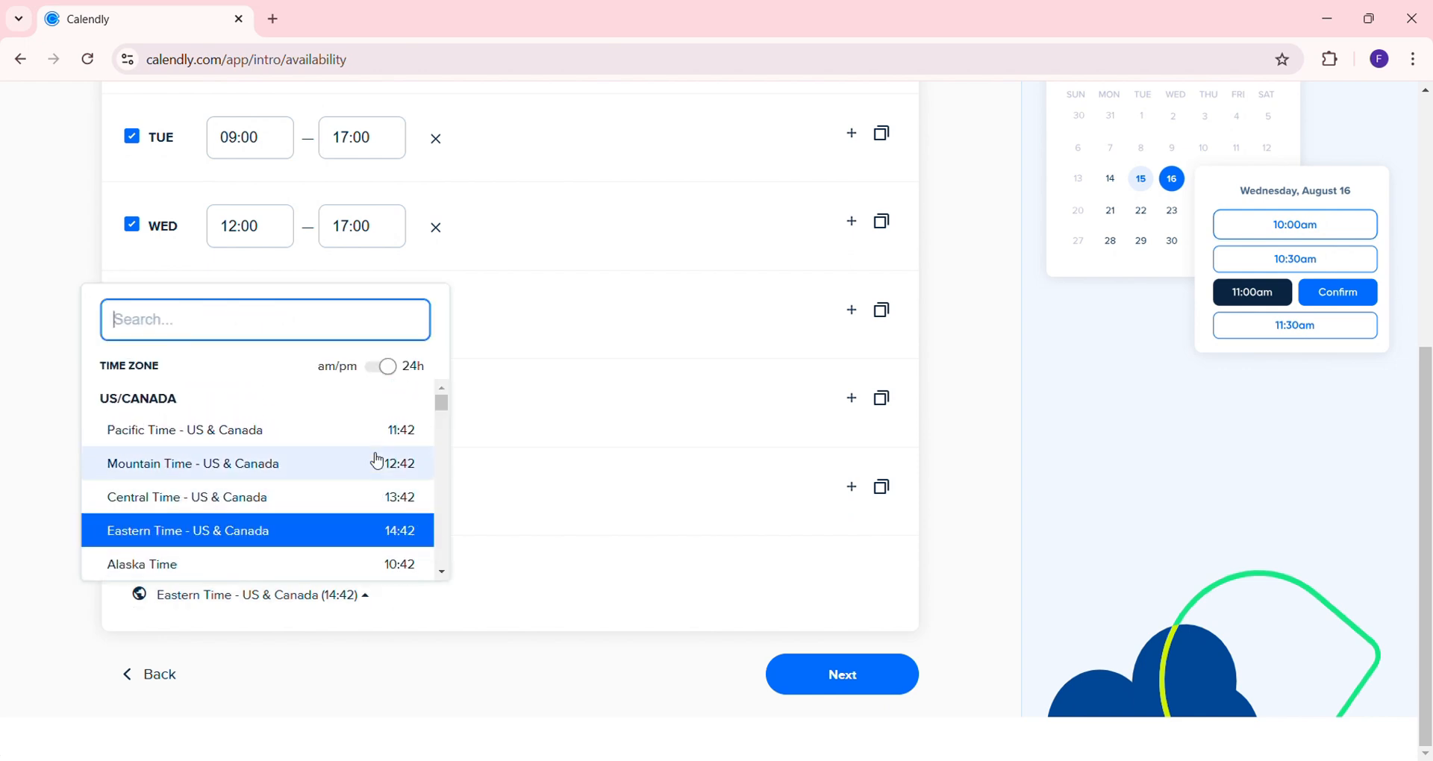
{"action": "scroll", "coordinate": [378, 462], "scroll_direction": "down", "scroll_amount": 3}
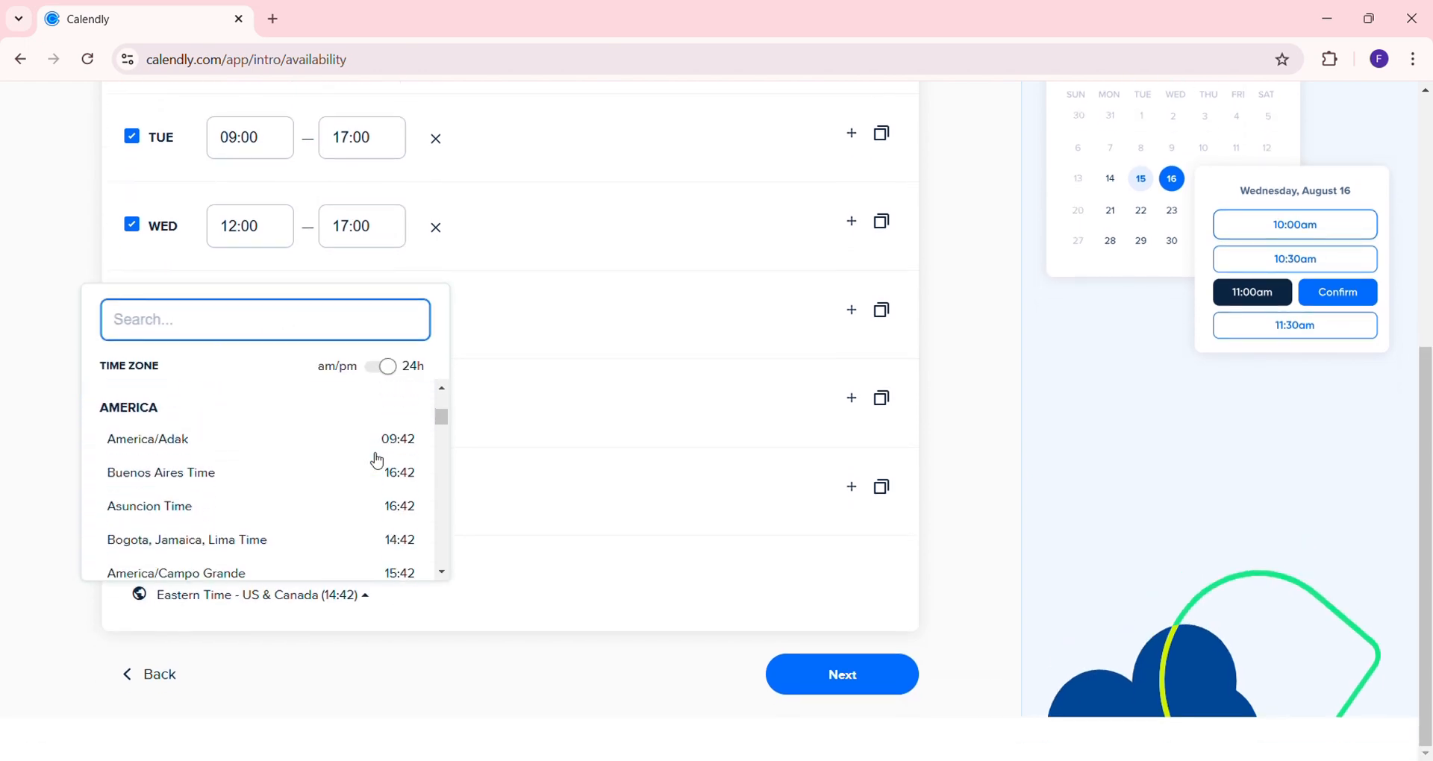
{"action": "scroll", "coordinate": [374, 457], "scroll_direction": "down", "scroll_amount": 2}
{"action": "left_click", "coordinate": [611, 406]}
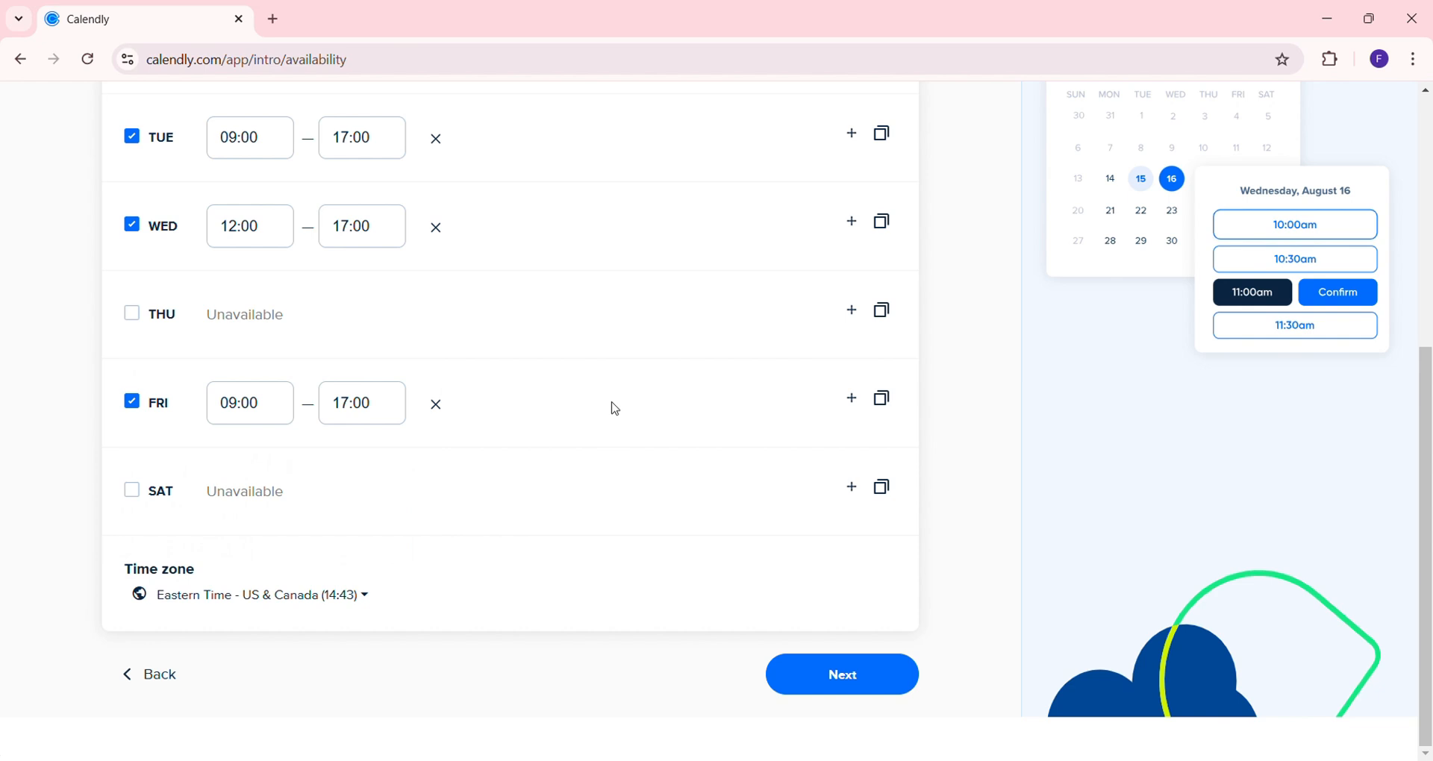
{"action": "left_click", "coordinate": [361, 592]}
{"action": "scroll", "coordinate": [358, 520], "scroll_direction": "down", "scroll_amount": 3}
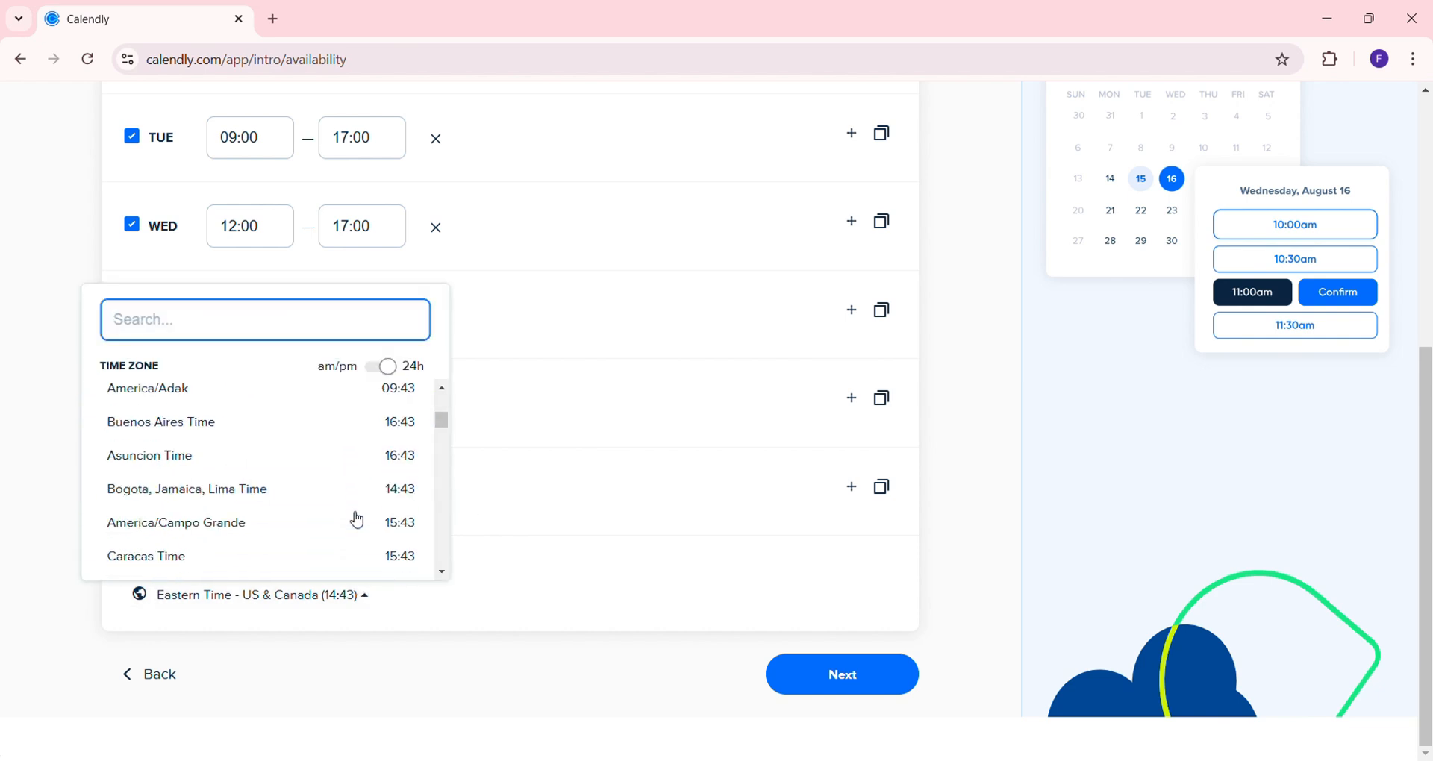
{"action": "scroll", "coordinate": [358, 520], "scroll_direction": "down", "scroll_amount": 15}
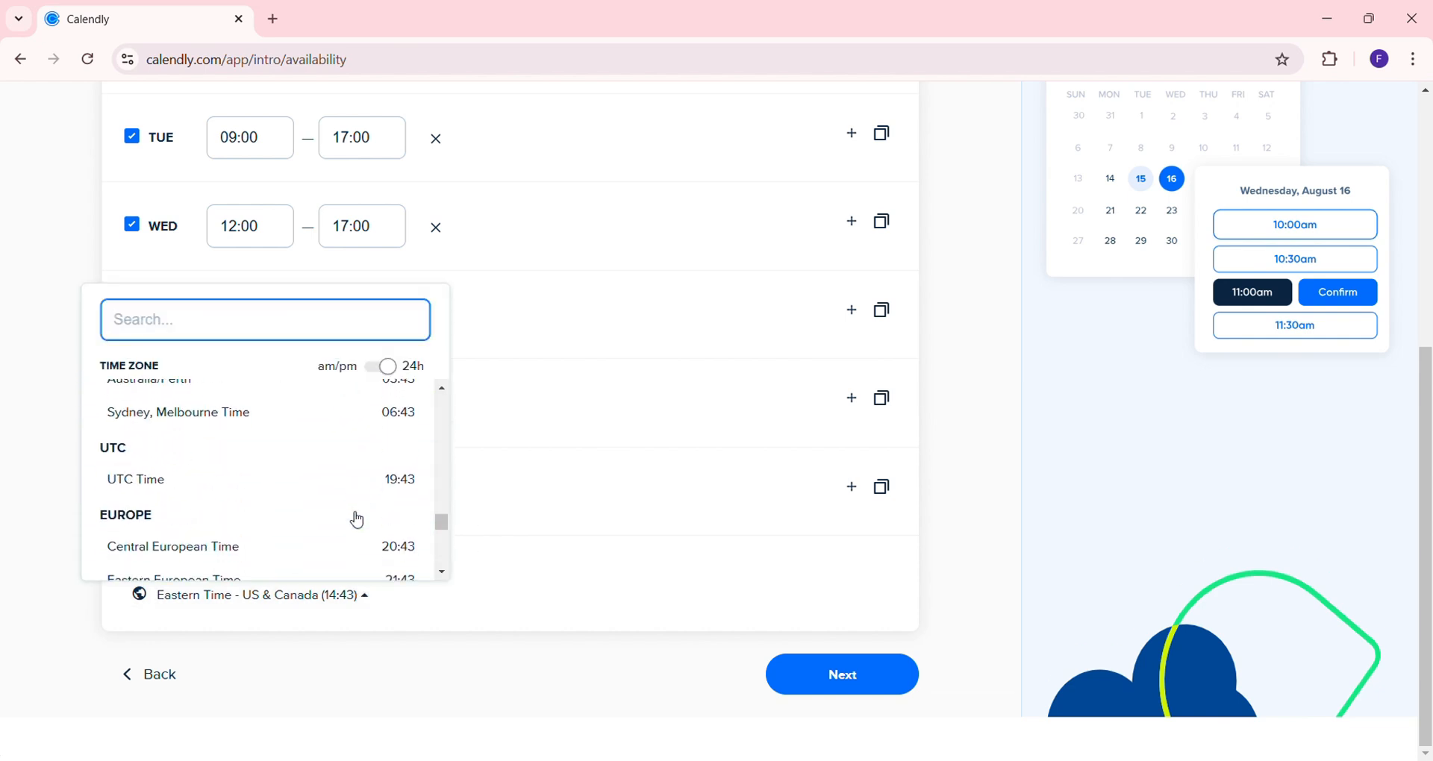
{"action": "scroll", "coordinate": [358, 520], "scroll_direction": "down", "scroll_amount": 3}
{"action": "scroll", "coordinate": [355, 519], "scroll_direction": "up", "scroll_amount": 10}
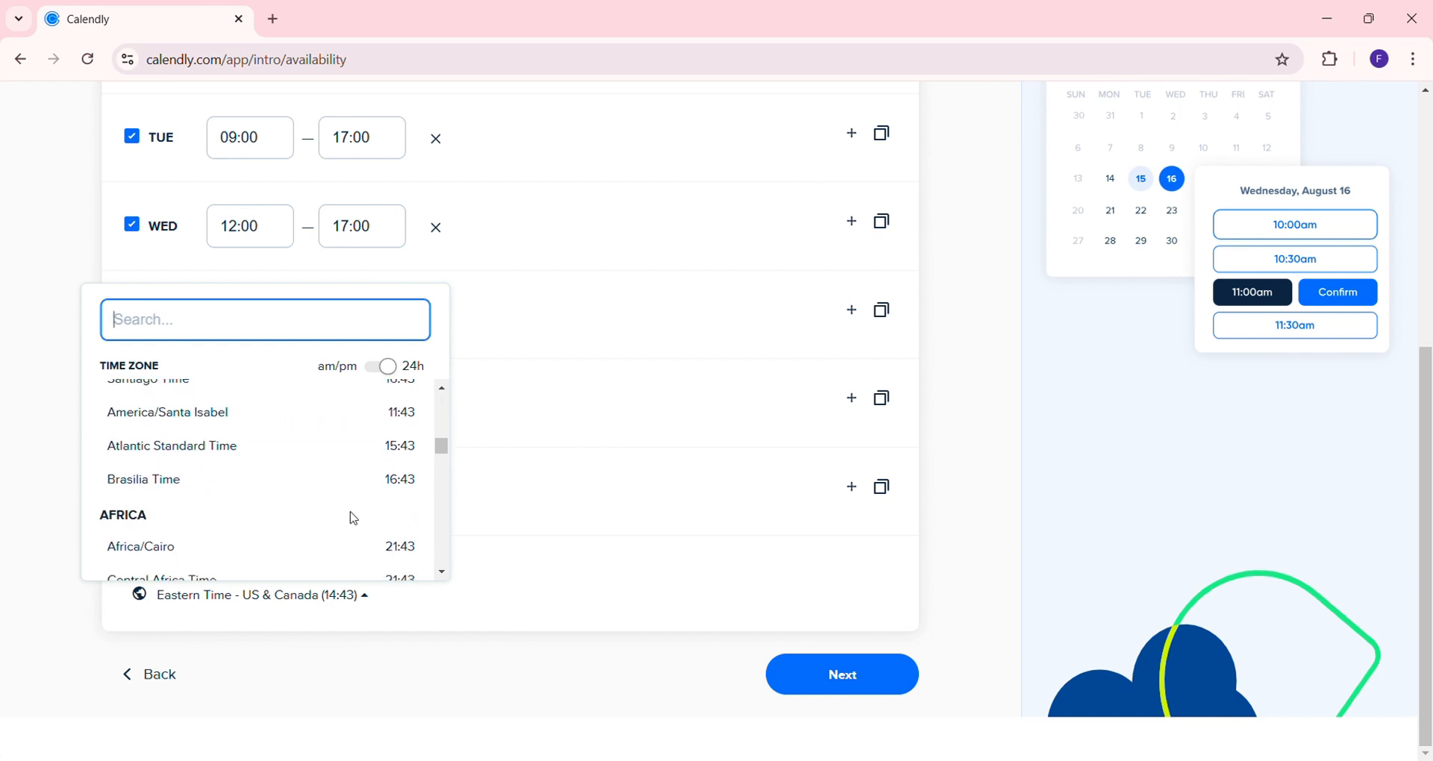
{"action": "scroll", "coordinate": [355, 519], "scroll_direction": "down", "scroll_amount": 2}
{"action": "scroll", "coordinate": [353, 518], "scroll_direction": "up", "scroll_amount": 1}
{"action": "left_click", "coordinate": [351, 517]}
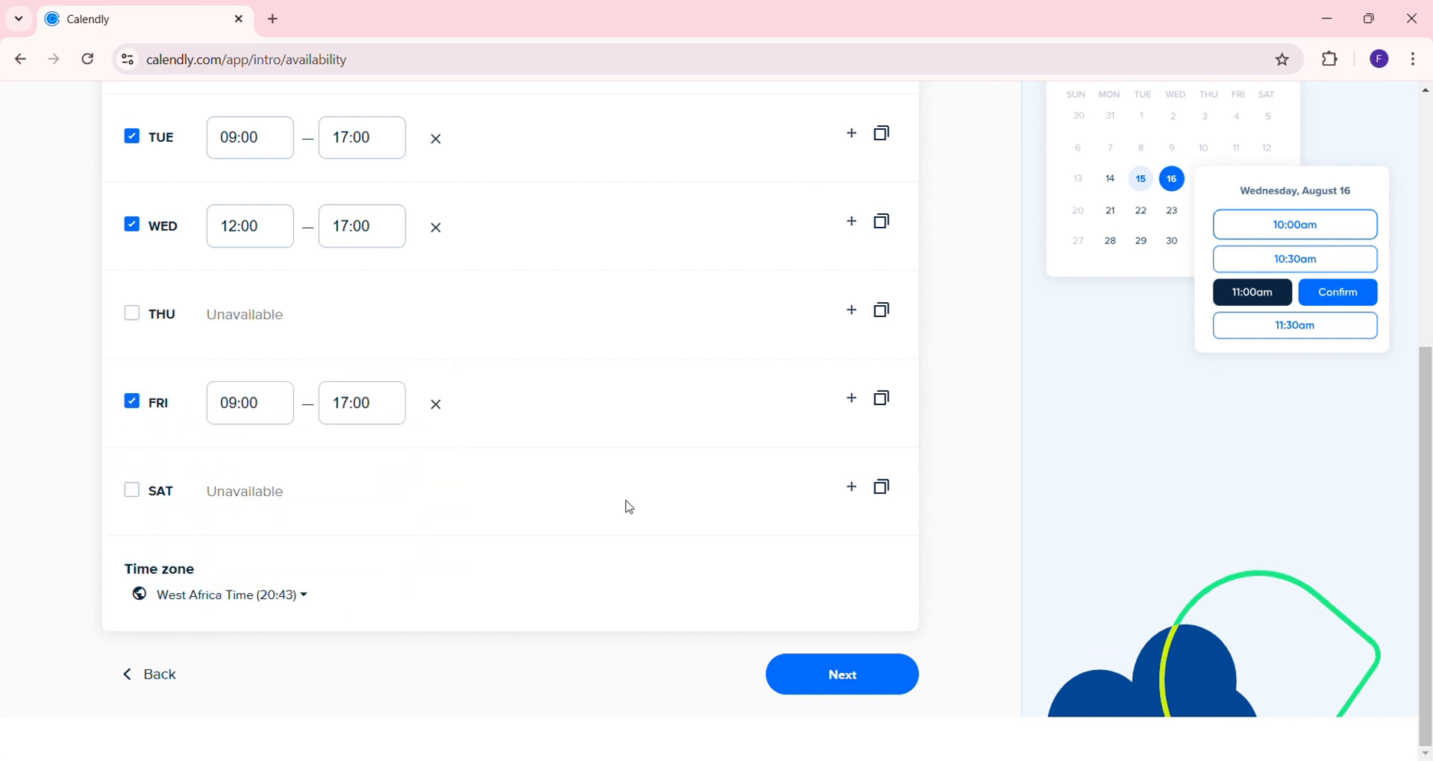
{"action": "left_click", "coordinate": [853, 675]}
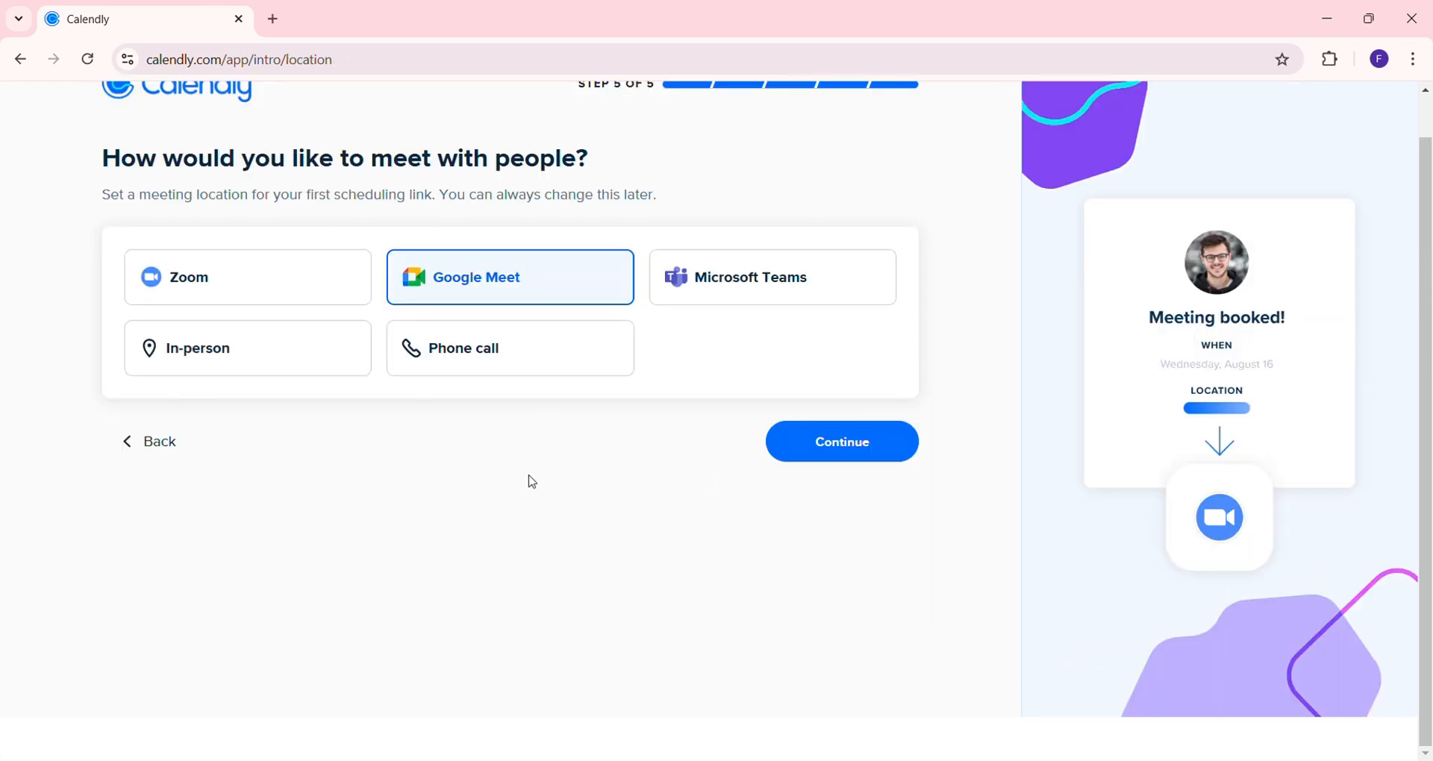
Keep Google Meet as the meeting location and complete onboarding
{"action": "scroll", "coordinate": [532, 482], "scroll_direction": "up", "scroll_amount": 1}
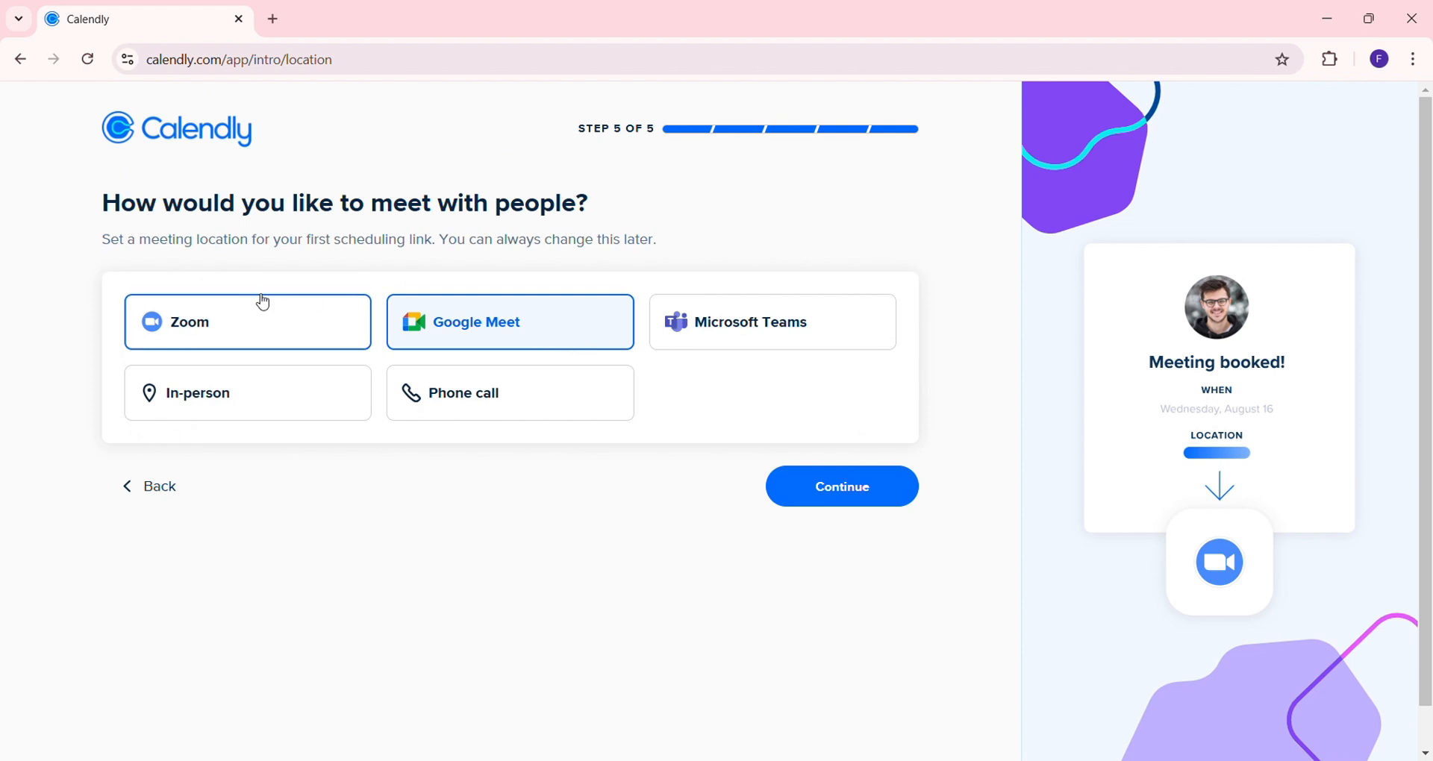
{"action": "left_click", "coordinate": [825, 489]}
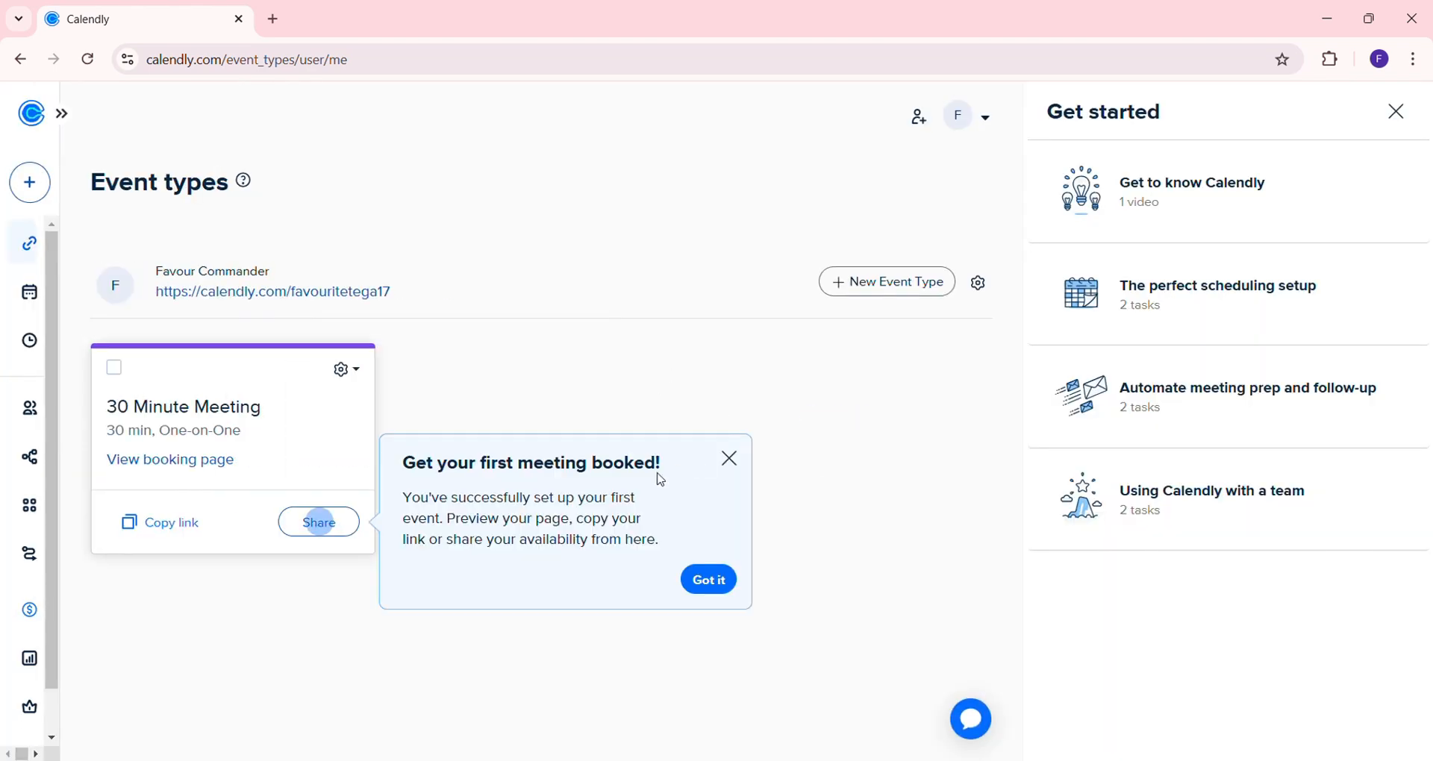
Dismiss the tip, edit the 30 Minute Meeting, and check its weekly hours in West Africa Time
{"action": "left_click", "coordinate": [724, 583]}
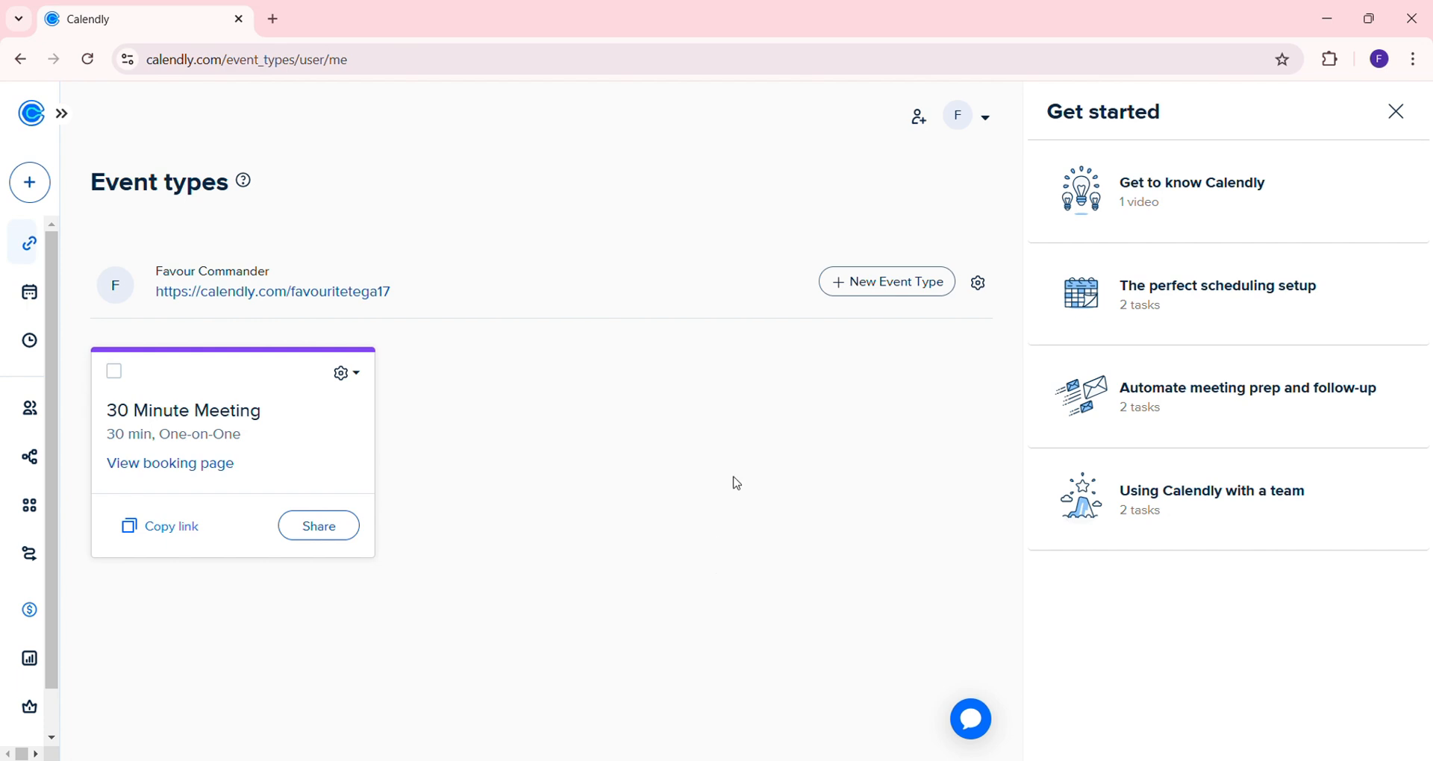
{"action": "left_click", "coordinate": [357, 372]}
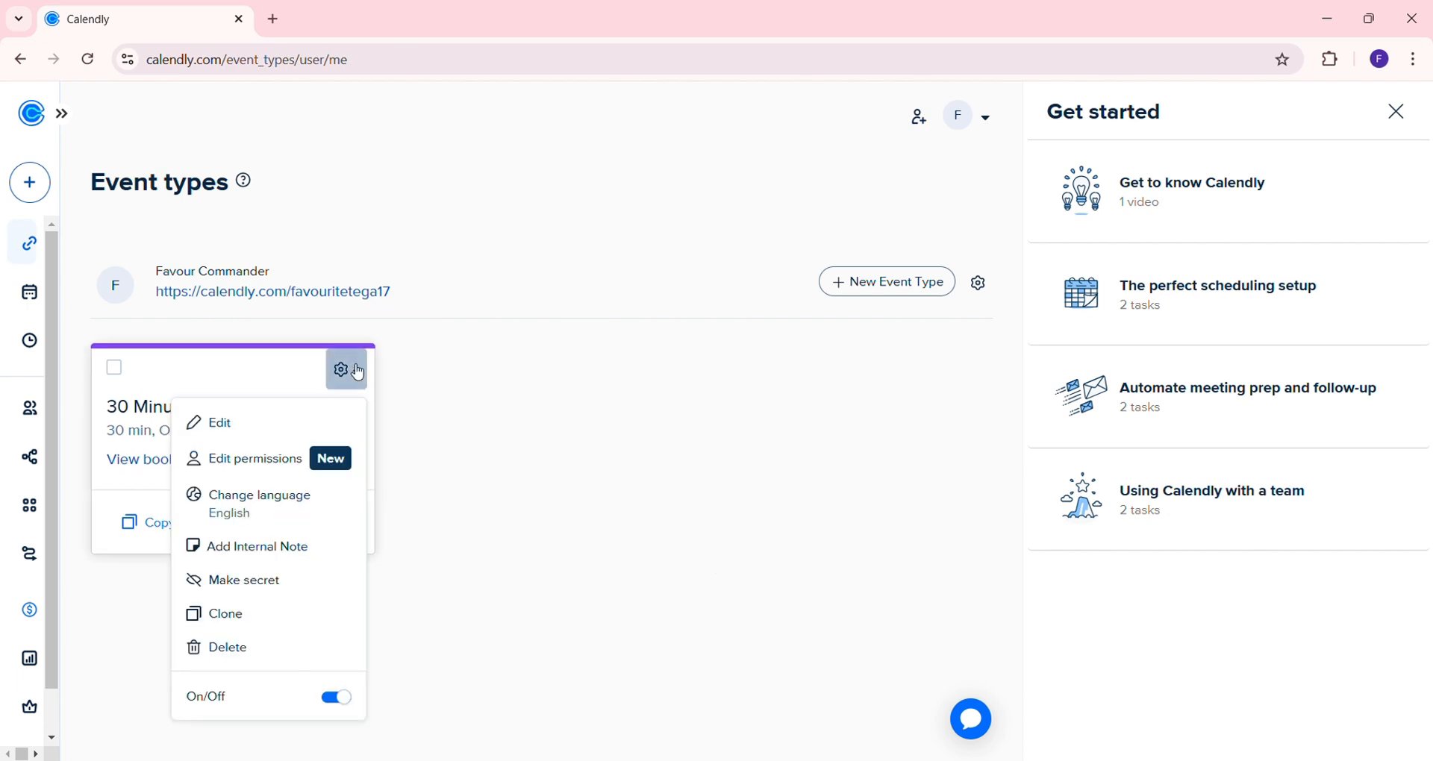
{"action": "left_click", "coordinate": [278, 447]}
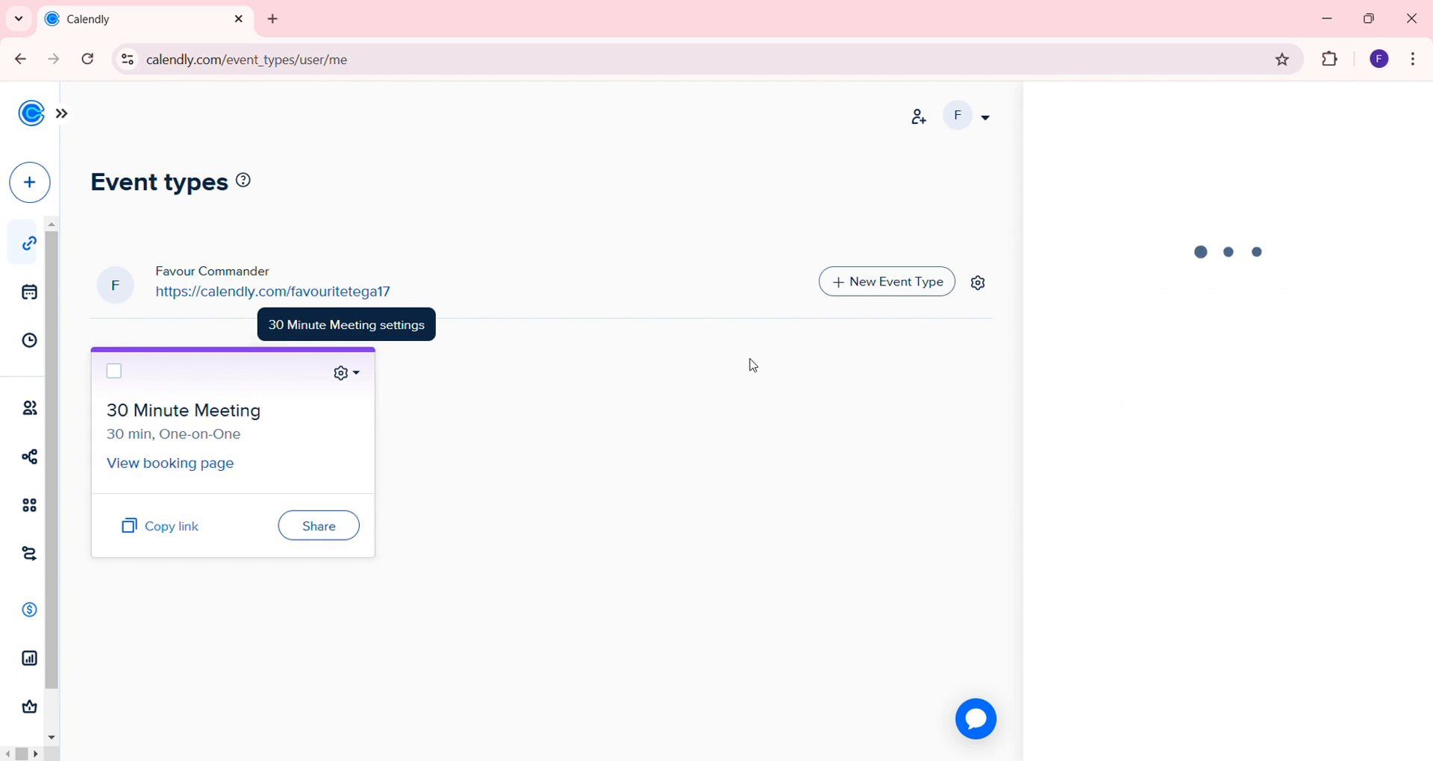
{"action": "scroll", "coordinate": [1161, 374], "scroll_direction": "down", "scroll_amount": 1}
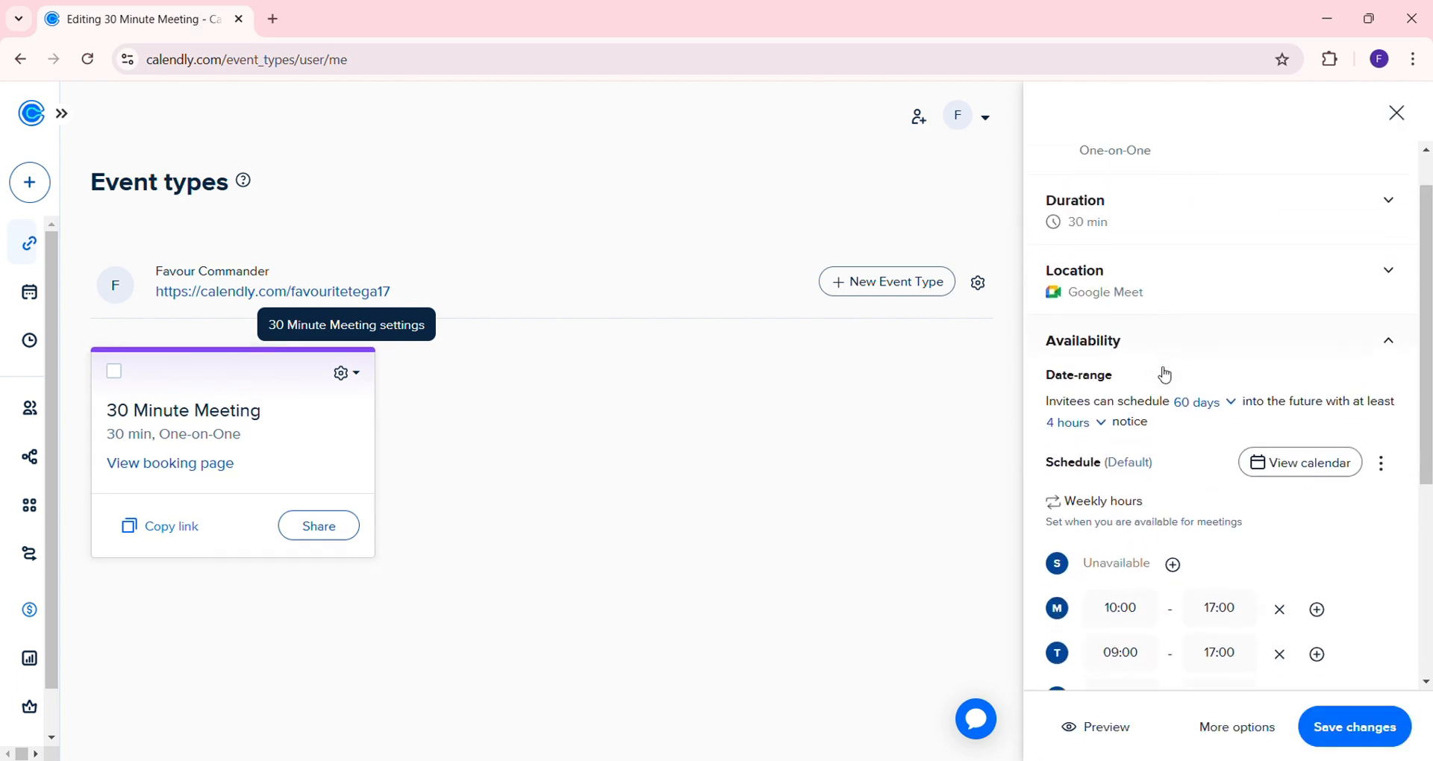
{"action": "scroll", "coordinate": [1161, 374], "scroll_direction": "down", "scroll_amount": 1}
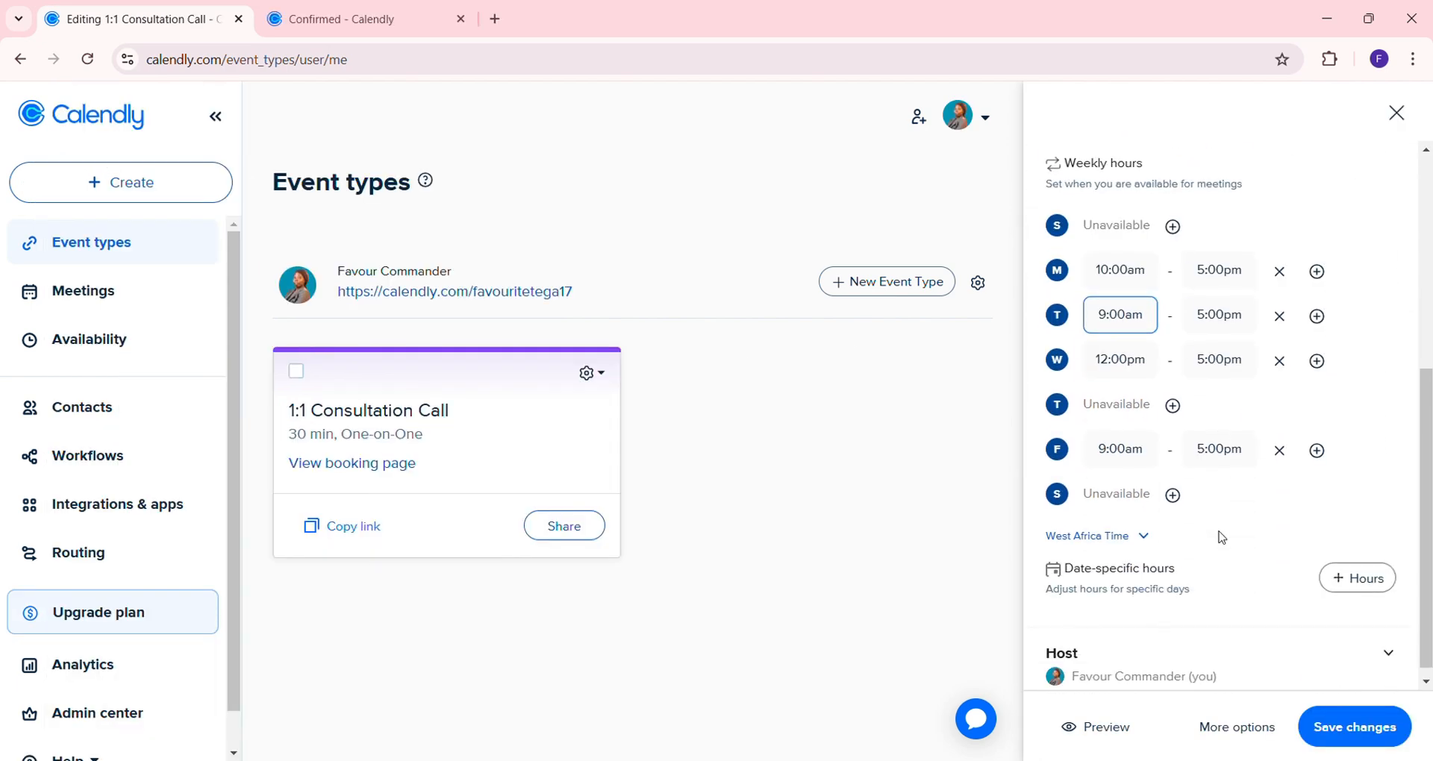
{"action": "scroll", "coordinate": [1221, 537], "scroll_direction": "up", "scroll_amount": 1}
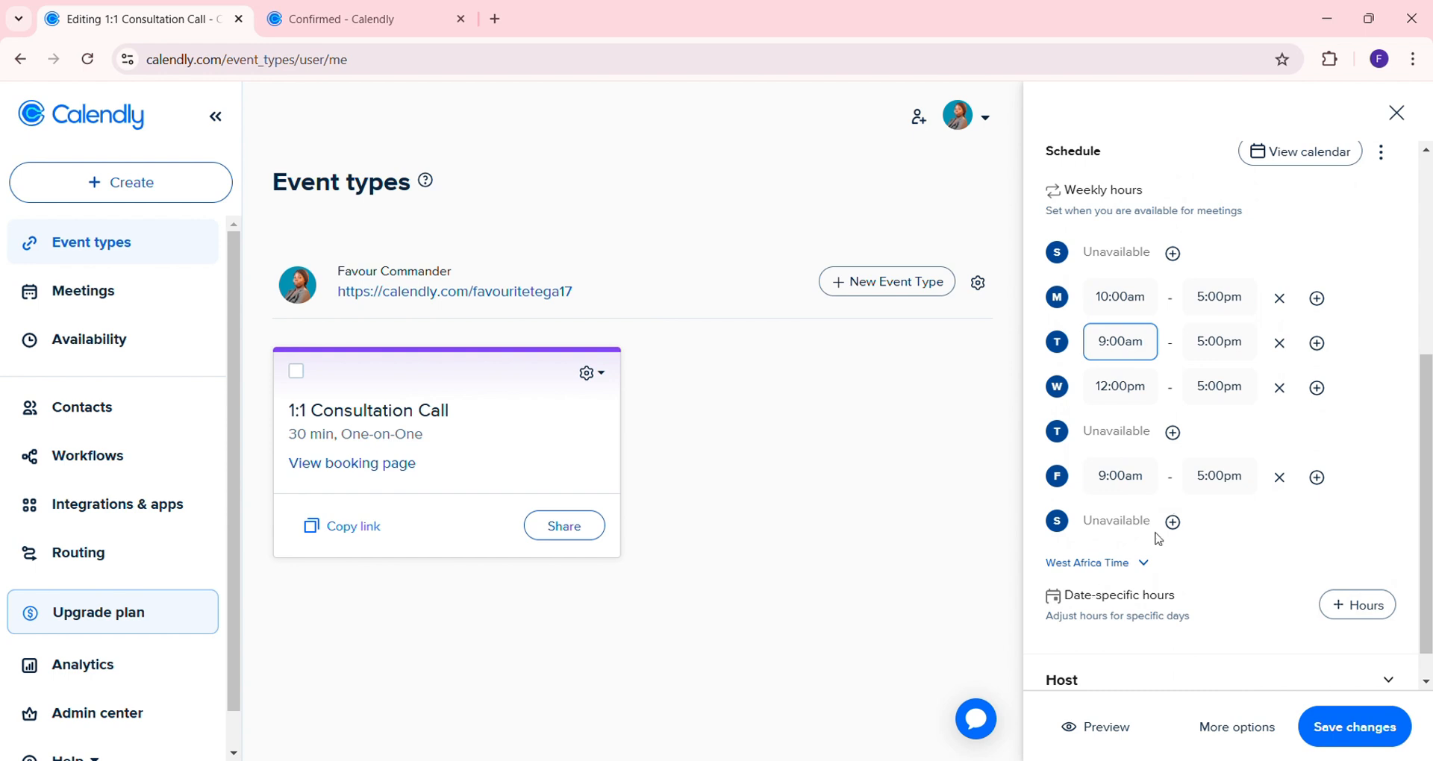
{"action": "left_click", "coordinate": [1154, 568]}
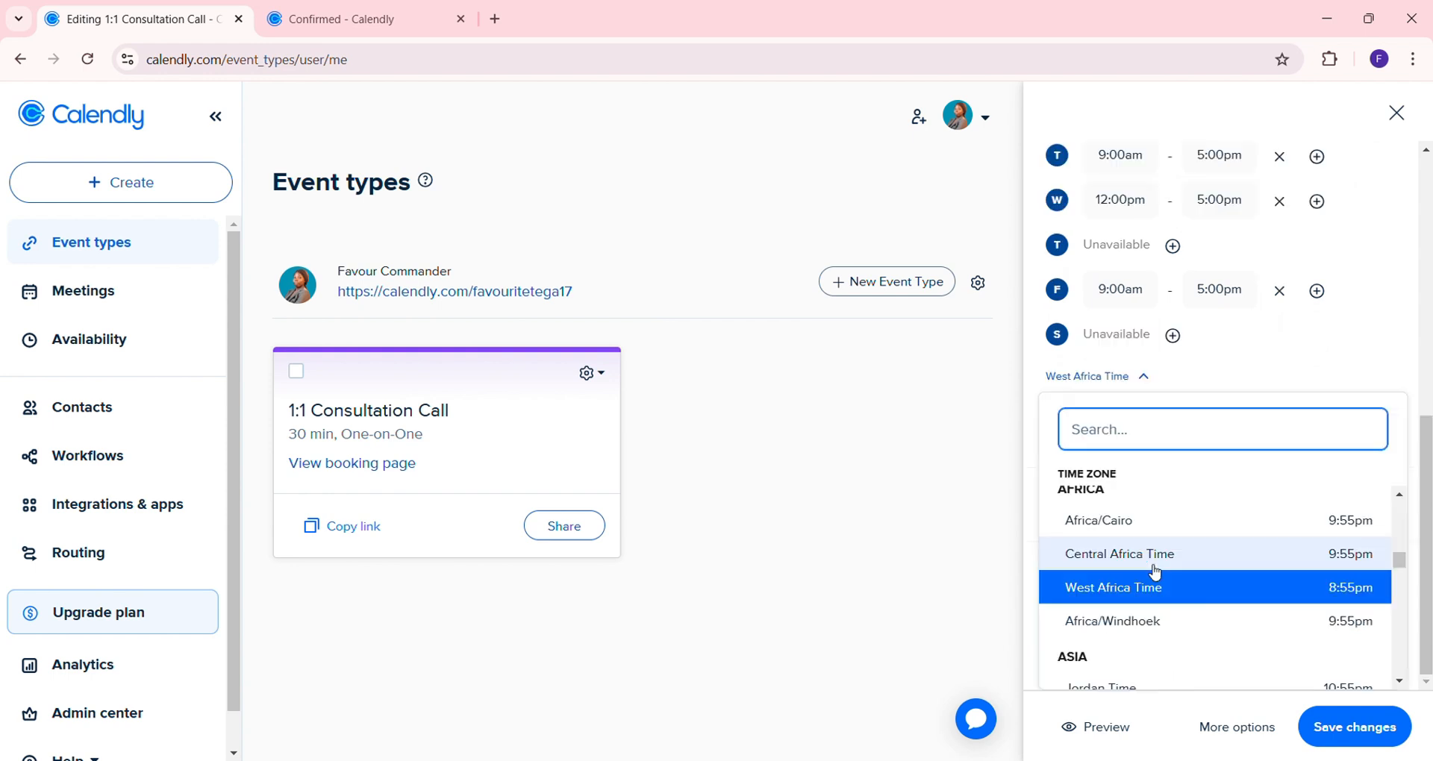
{"action": "left_click", "coordinate": [963, 511]}
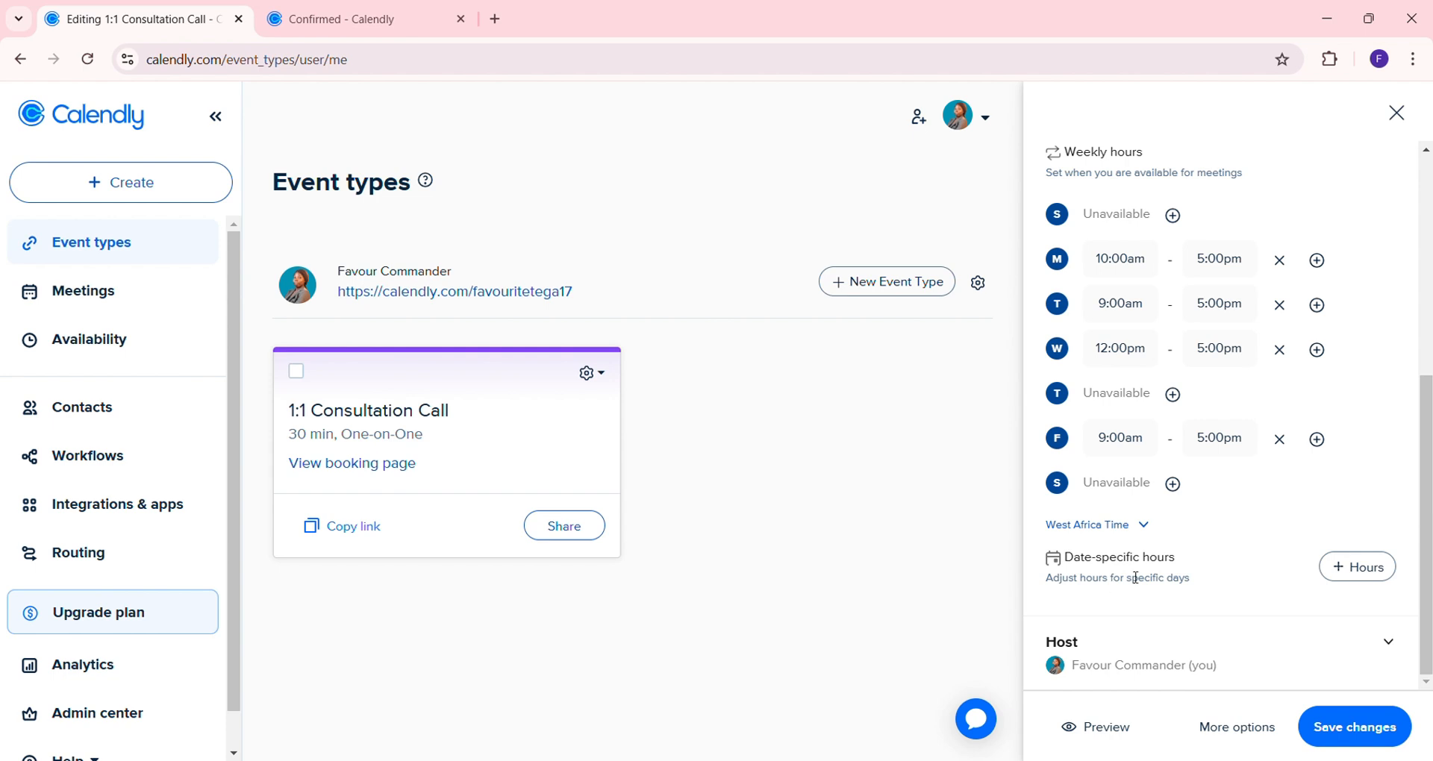
Under Date-specific hours, give January 18 custom availability of 11:00am to 2:00pm
{"action": "left_click", "coordinate": [1355, 579]}
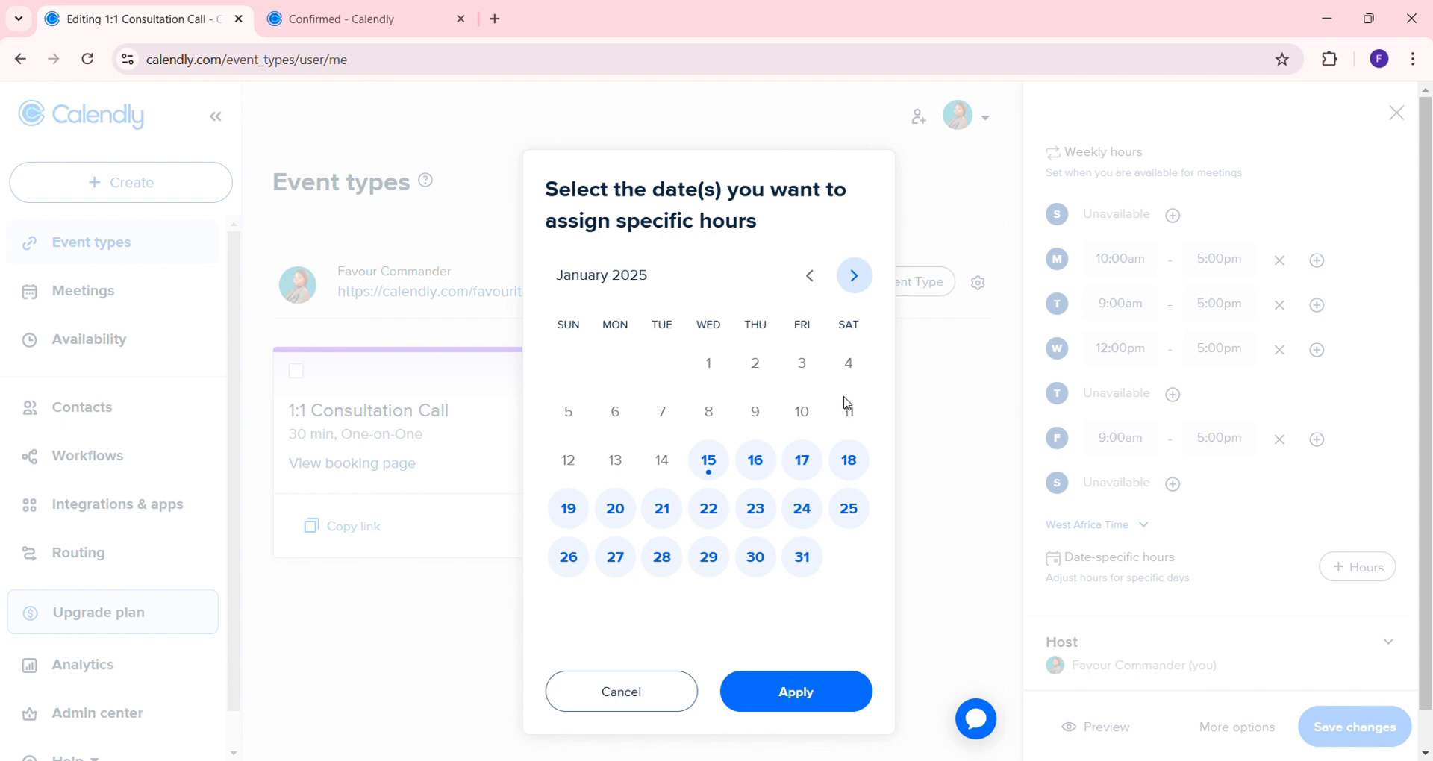
{"action": "left_click", "coordinate": [848, 478]}
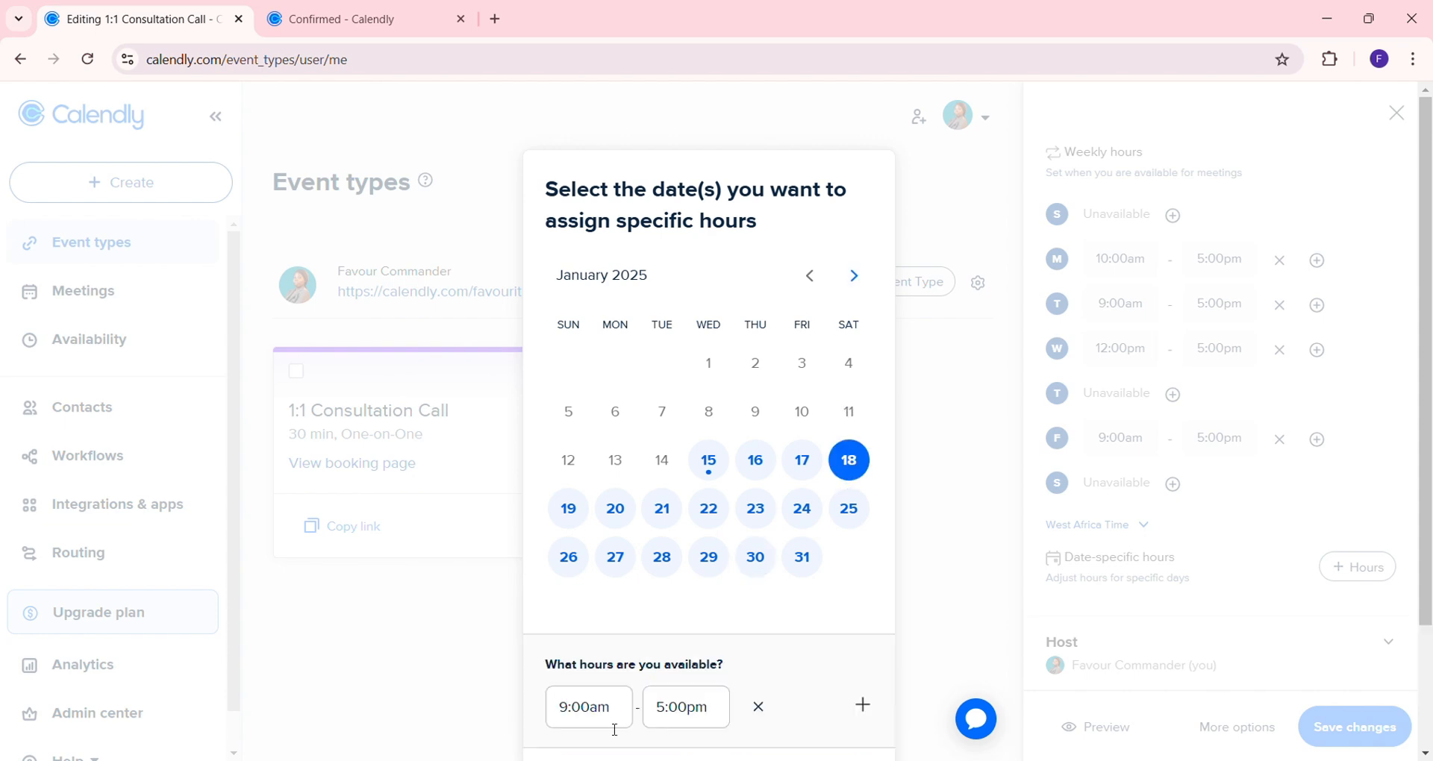
{"action": "left_click", "coordinate": [576, 688]}
{"action": "key", "text": "BackSpace"}
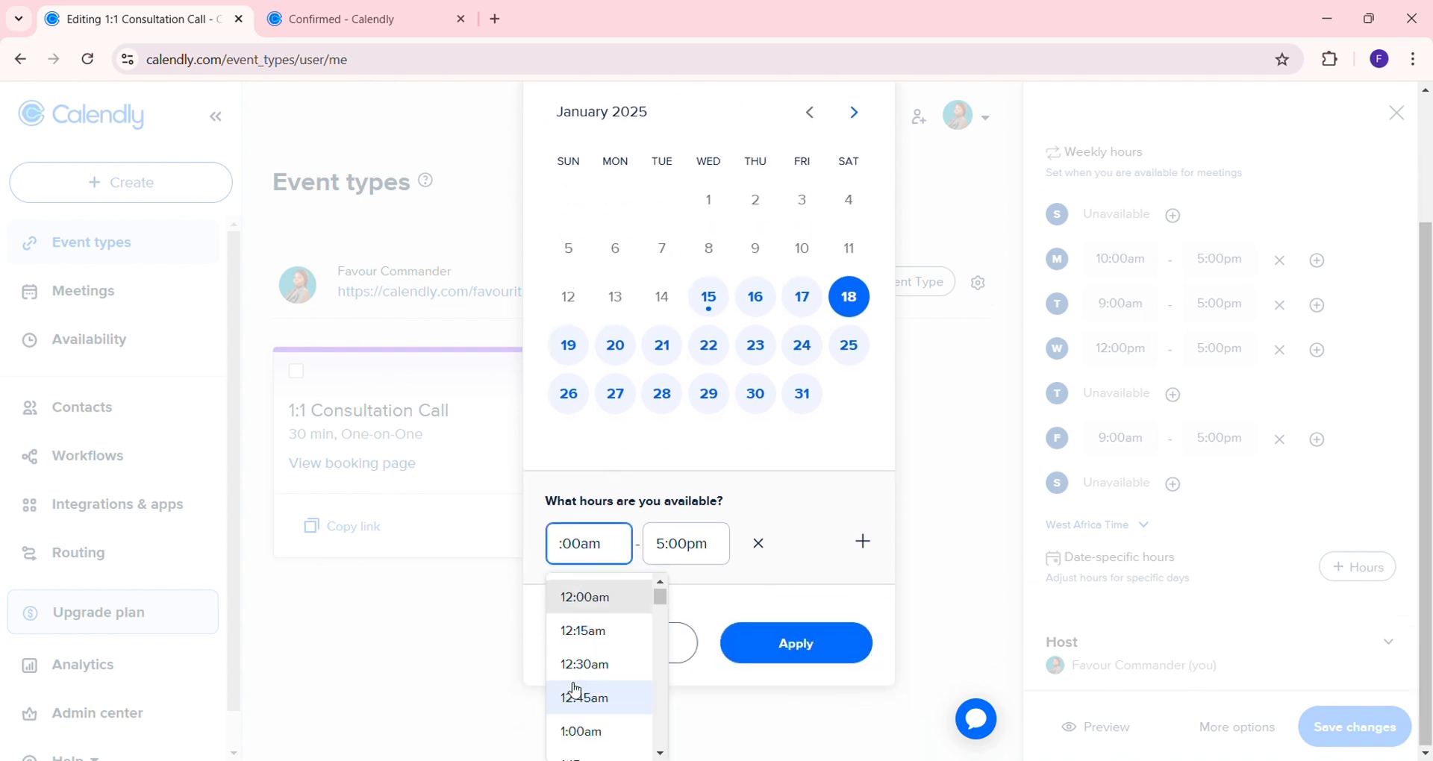
{"action": "type", "text": "11"}
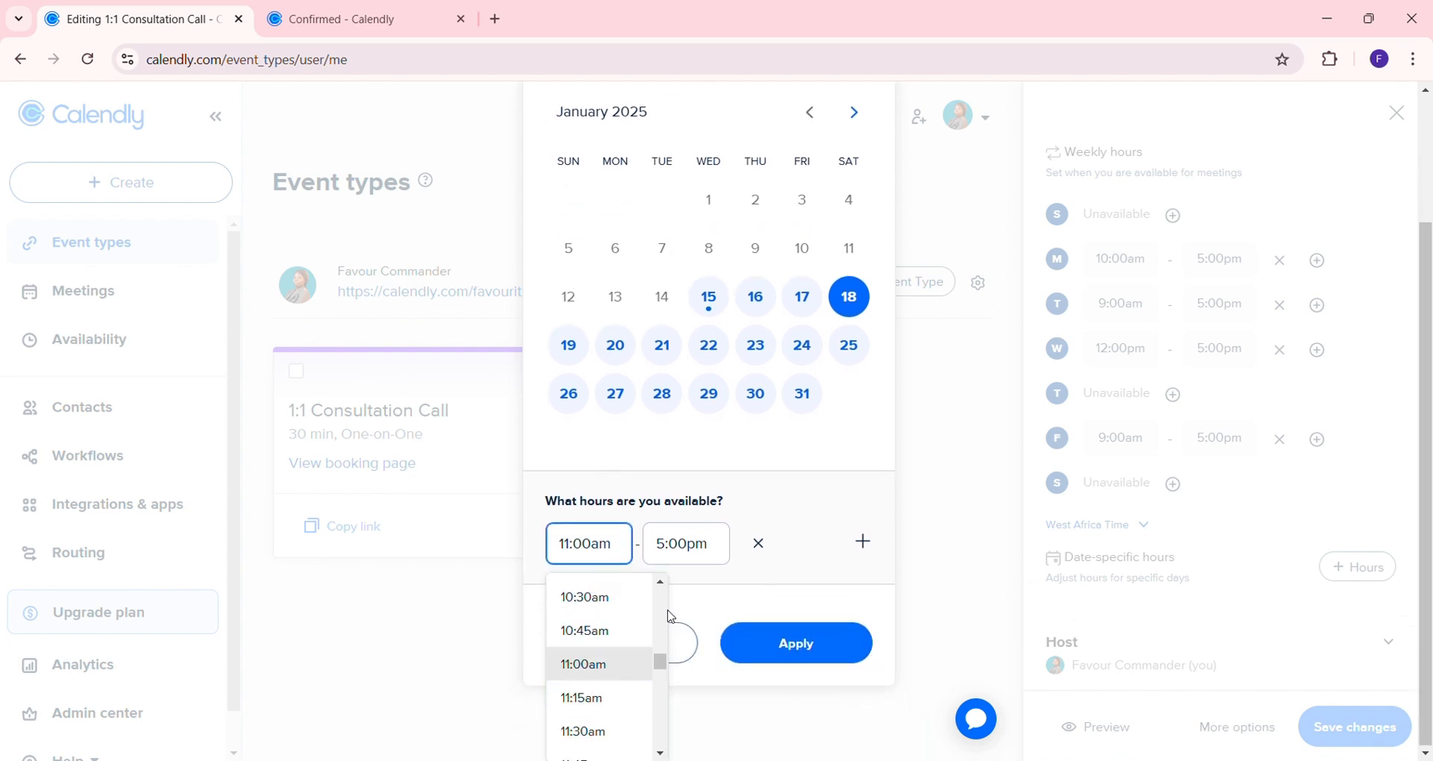
{"action": "left_click", "coordinate": [675, 549]}
{"action": "key", "text": "BackSpace"}
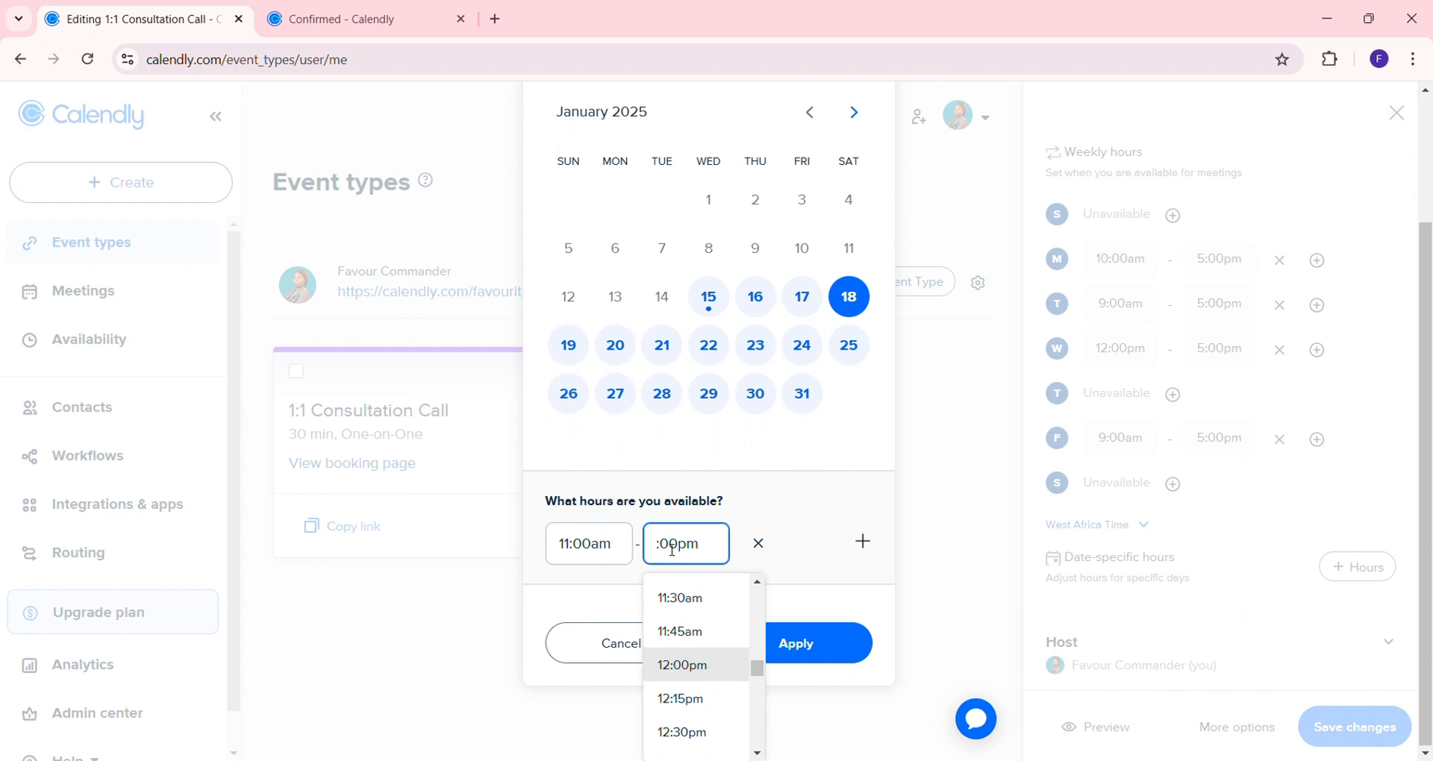
{"action": "type", "text": "2"}
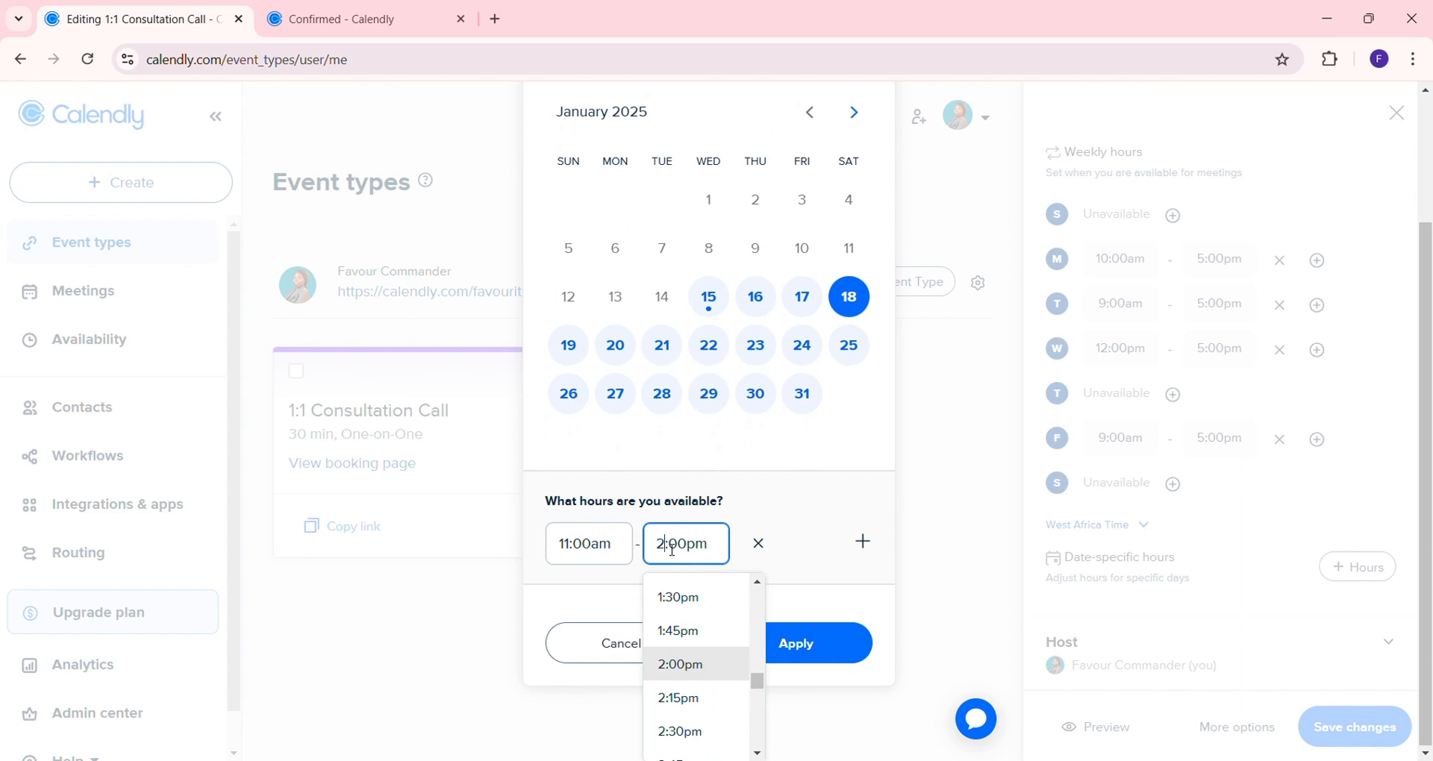
{"action": "left_click", "coordinate": [814, 642]}
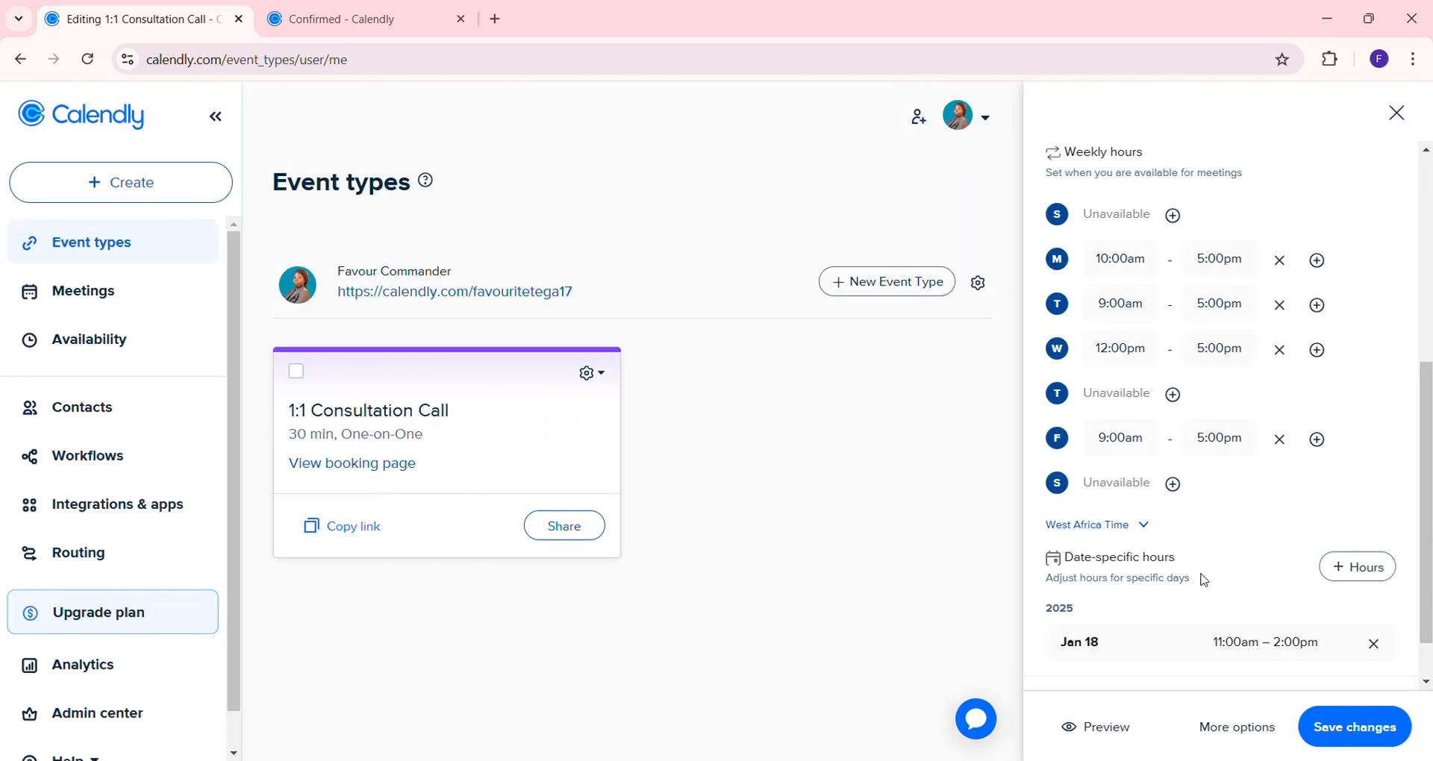
{"action": "scroll", "coordinate": [1205, 590], "scroll_direction": "down", "scroll_amount": 2}
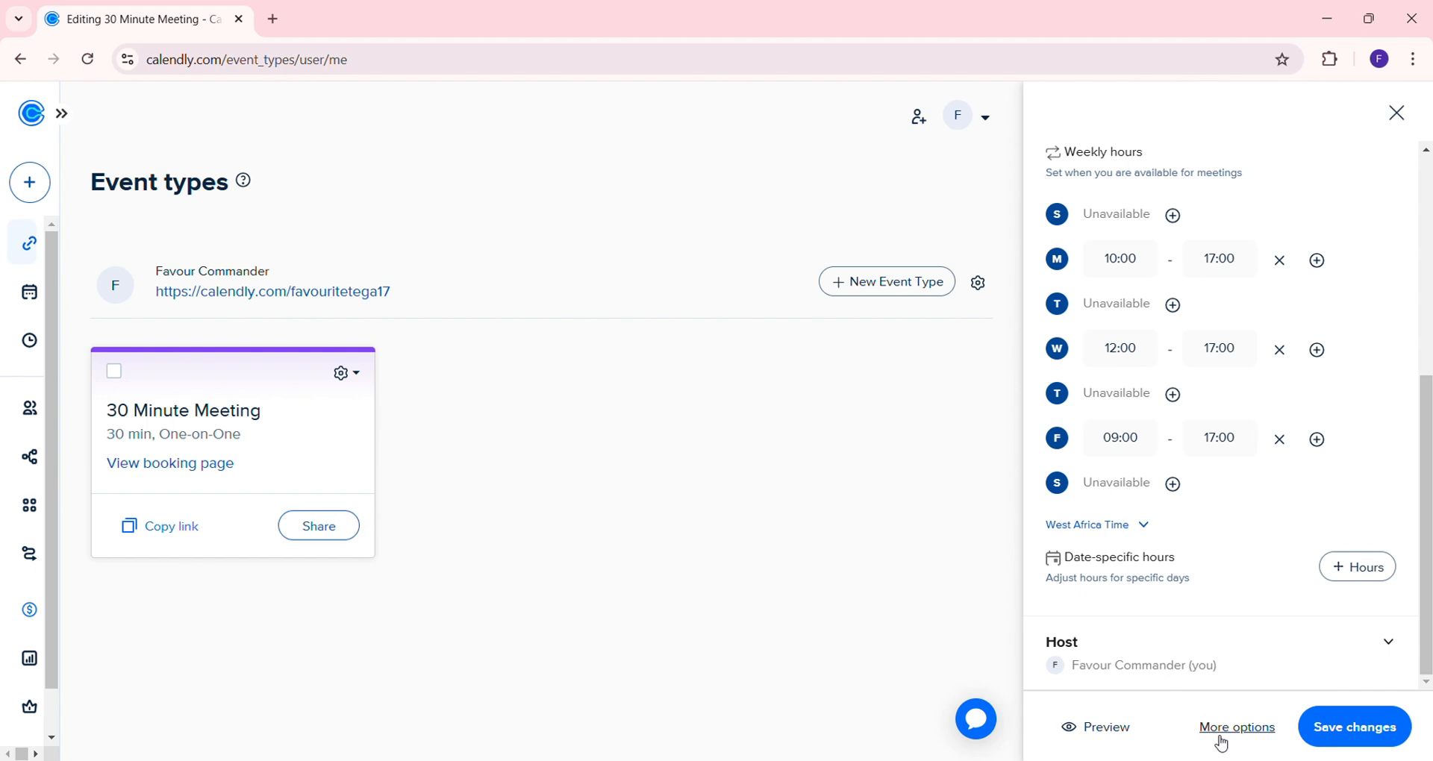
Save the event, then paste and save the two-paragraph virtual assistance, customer support and data entry description
{"action": "left_click", "coordinate": [1220, 733]}
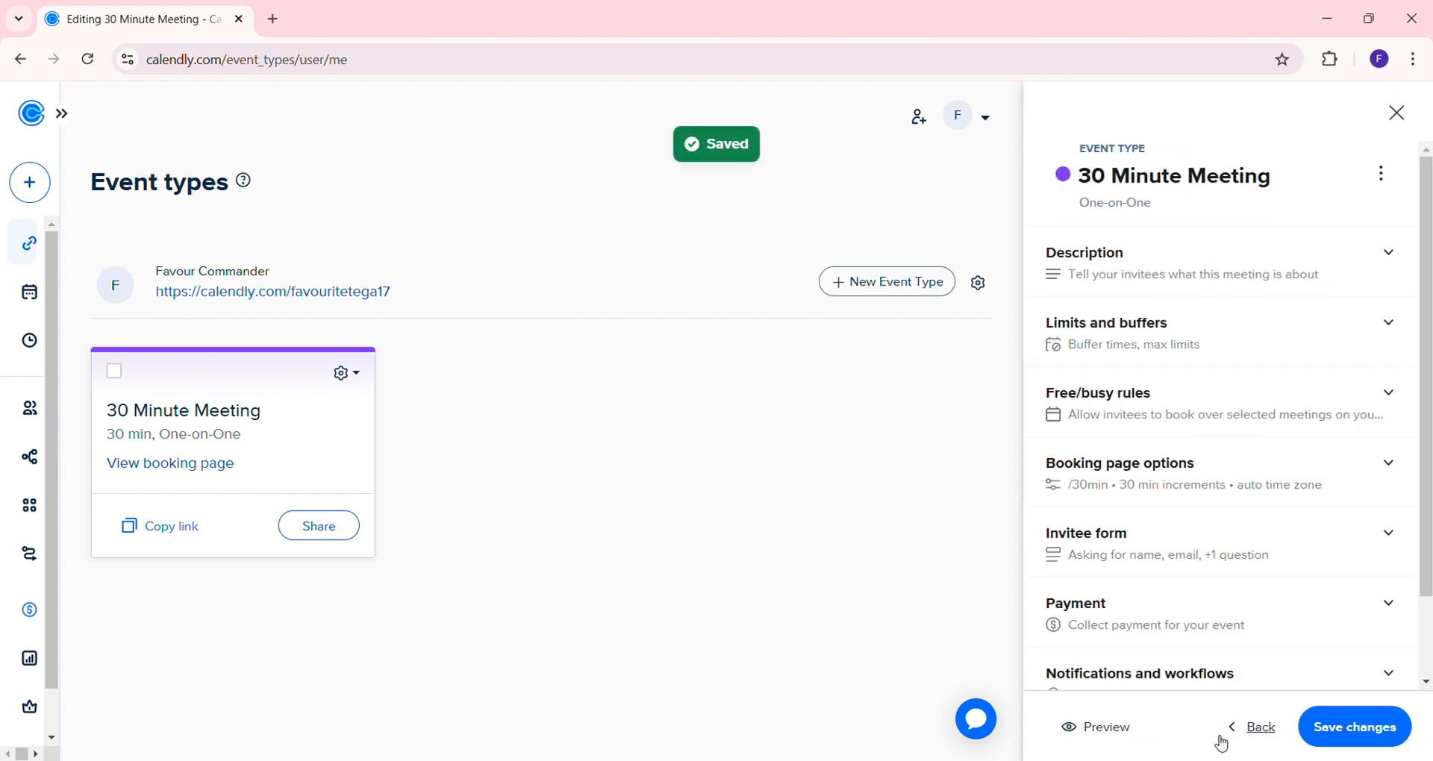
{"action": "left_click", "coordinate": [1356, 276]}
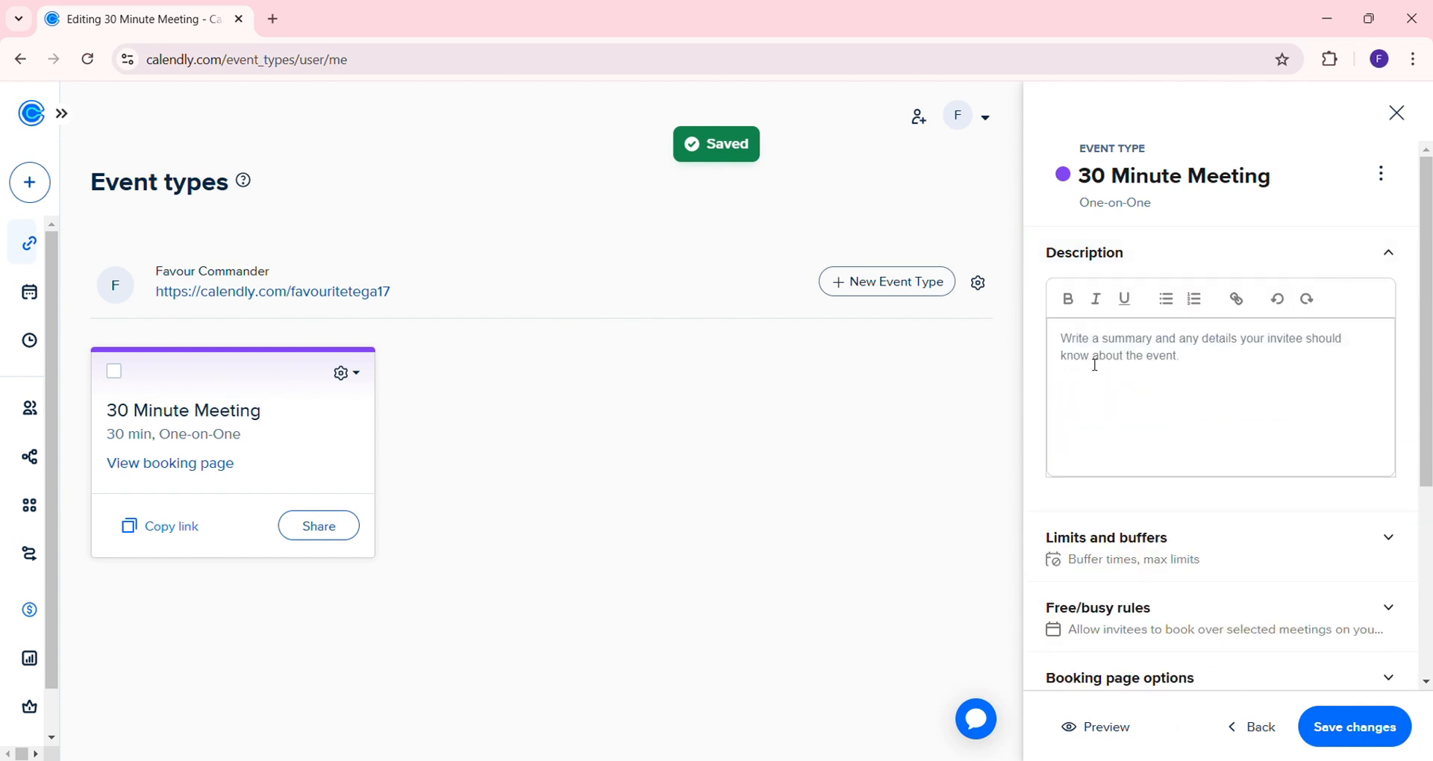
{"action": "left_click", "coordinate": [1080, 350]}
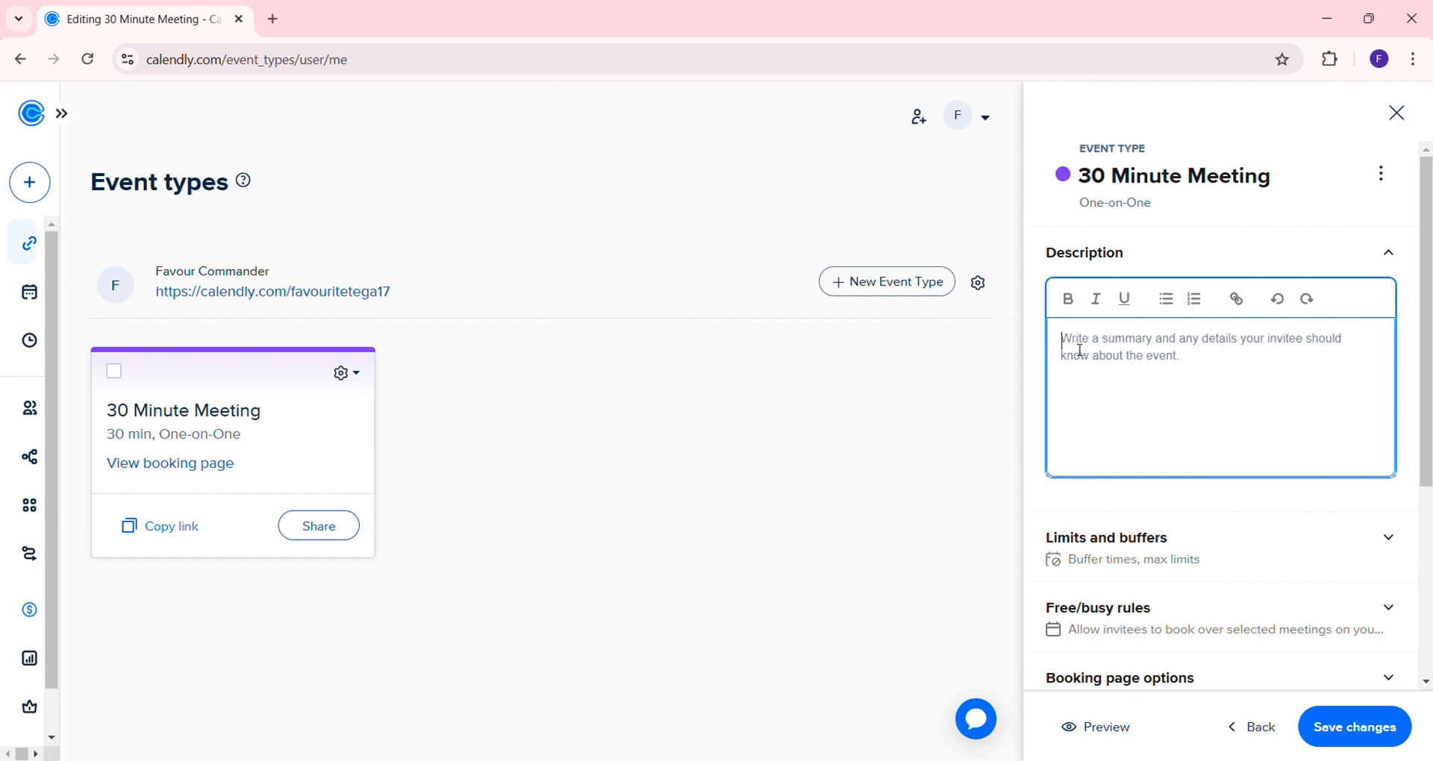
{"action": "type", "text": "I'm a virtual assistant"}
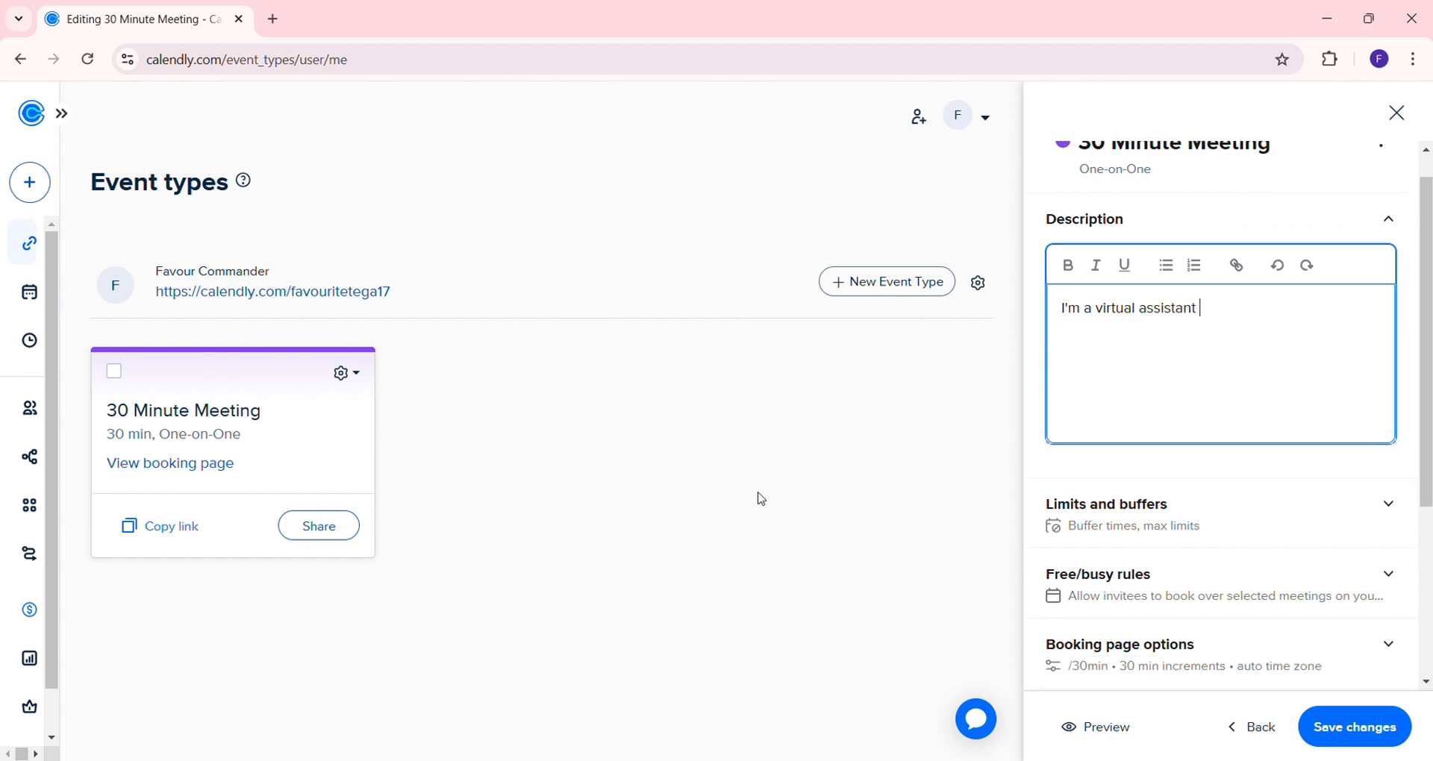
{"action": "left_click_drag", "start_coordinate": [1234, 329], "coordinate": [1035, 326]}
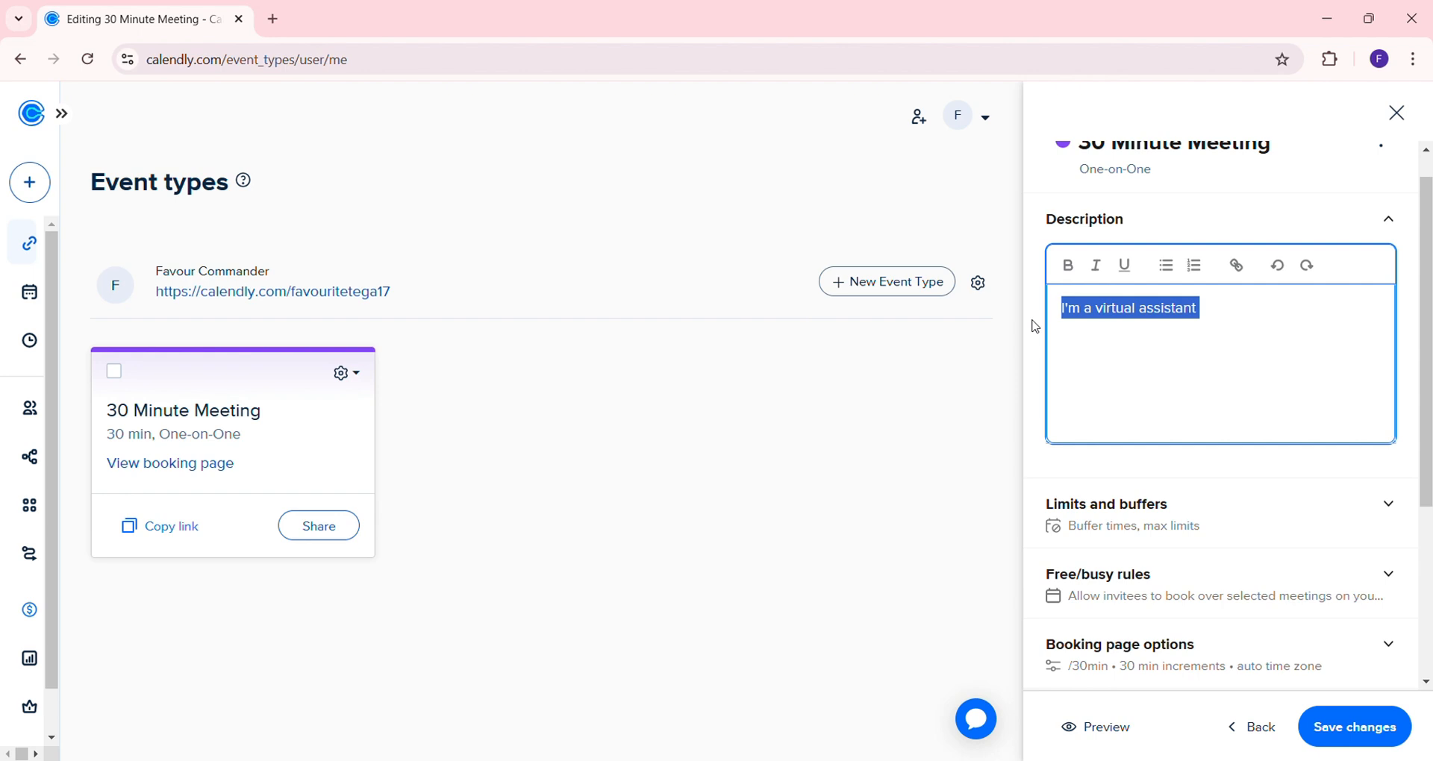
{"action": "type", "text": "As a busy professional, you juggle numerous responsibilities. Making decisions and then implementing them can be incredibly time-consuming.  Let me help you reclaim your valuable time. I specialize in [virtual assistance, customer support, data entry, etc.]."}
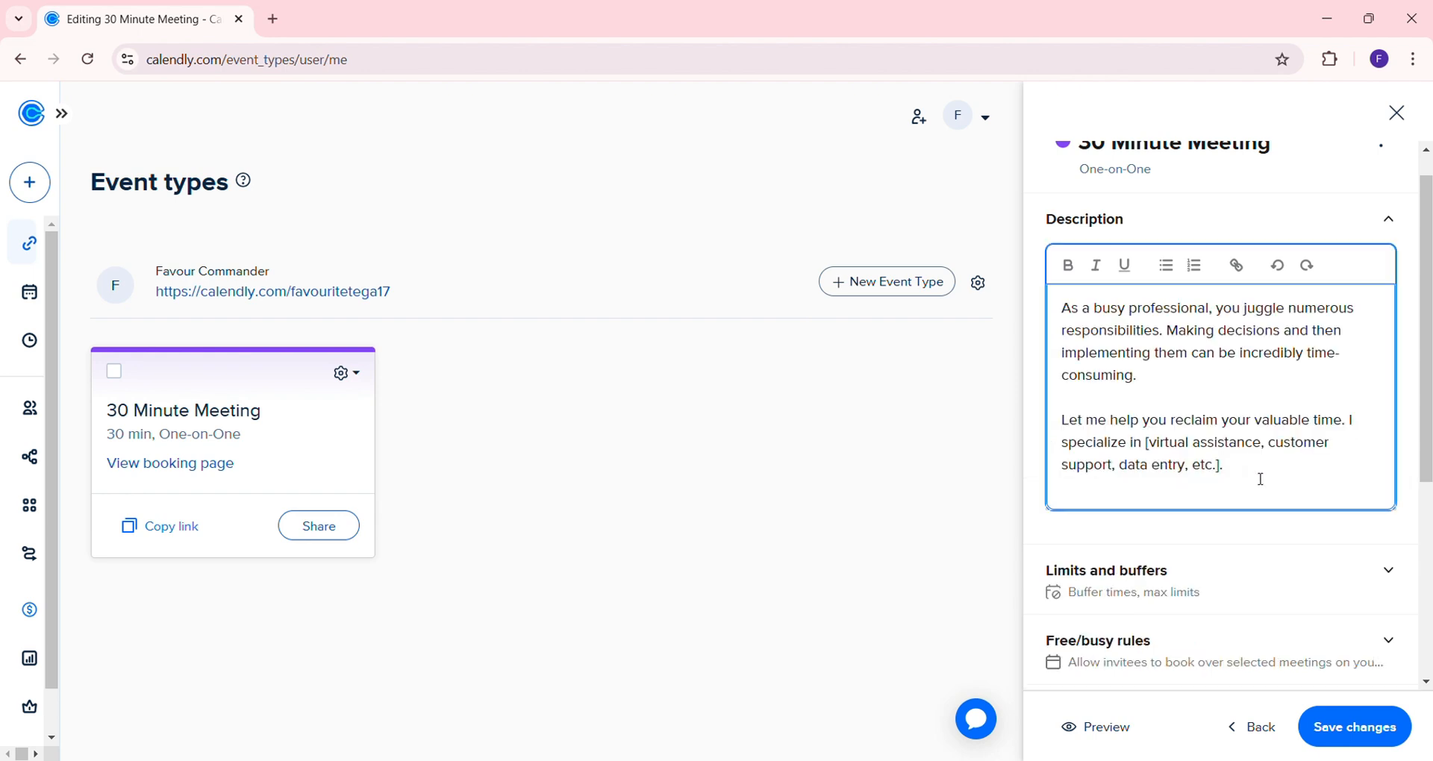
{"action": "scroll", "coordinate": [1260, 477], "scroll_direction": "down", "scroll_amount": 3}
{"action": "left_click", "coordinate": [1384, 438]}
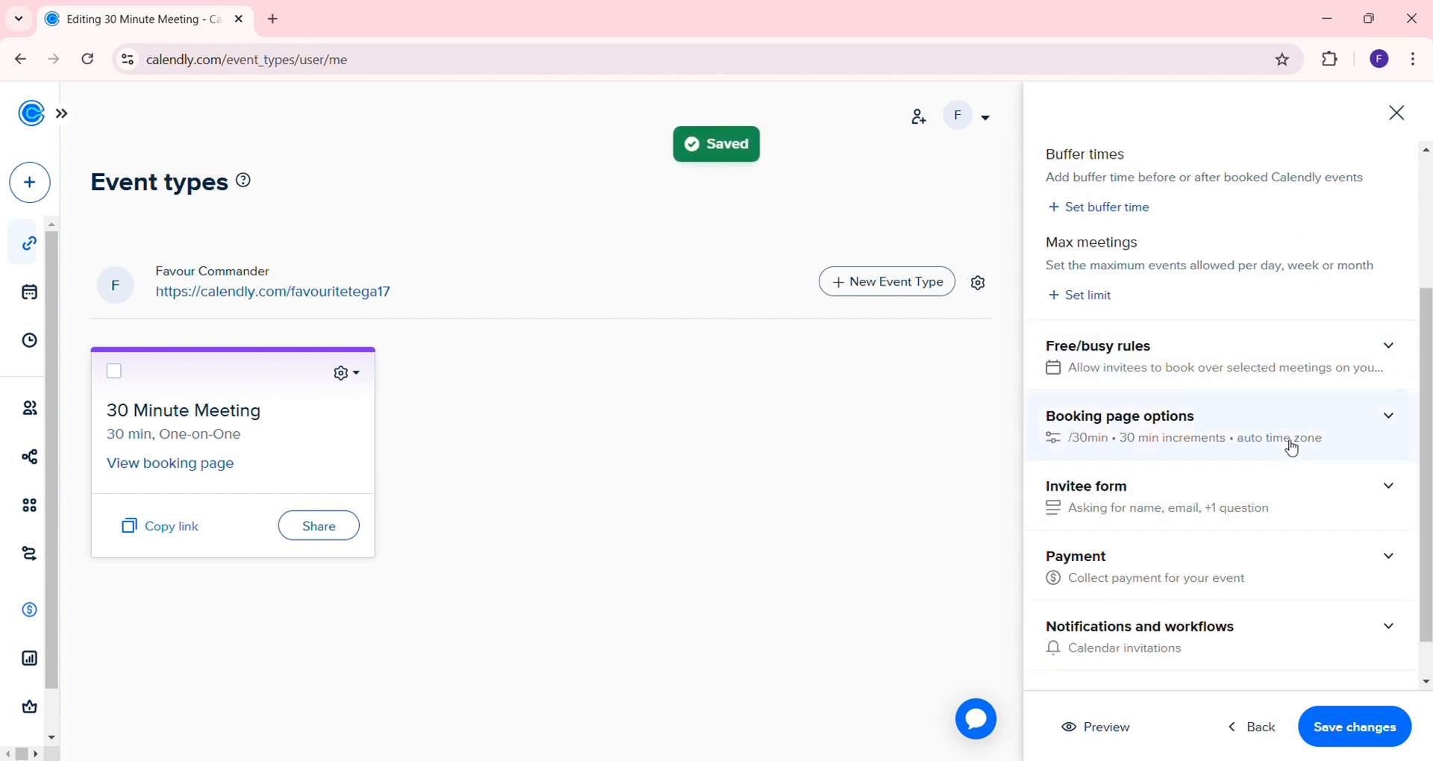
Expand Booking page options and restore the event slug to 30min after trying 15 and 45
{"action": "left_click", "coordinate": [1357, 448]}
{"action": "scroll", "coordinate": [1356, 448], "scroll_direction": "down", "scroll_amount": 2}
{"action": "scroll", "coordinate": [1202, 371], "scroll_direction": "down", "scroll_amount": 2}
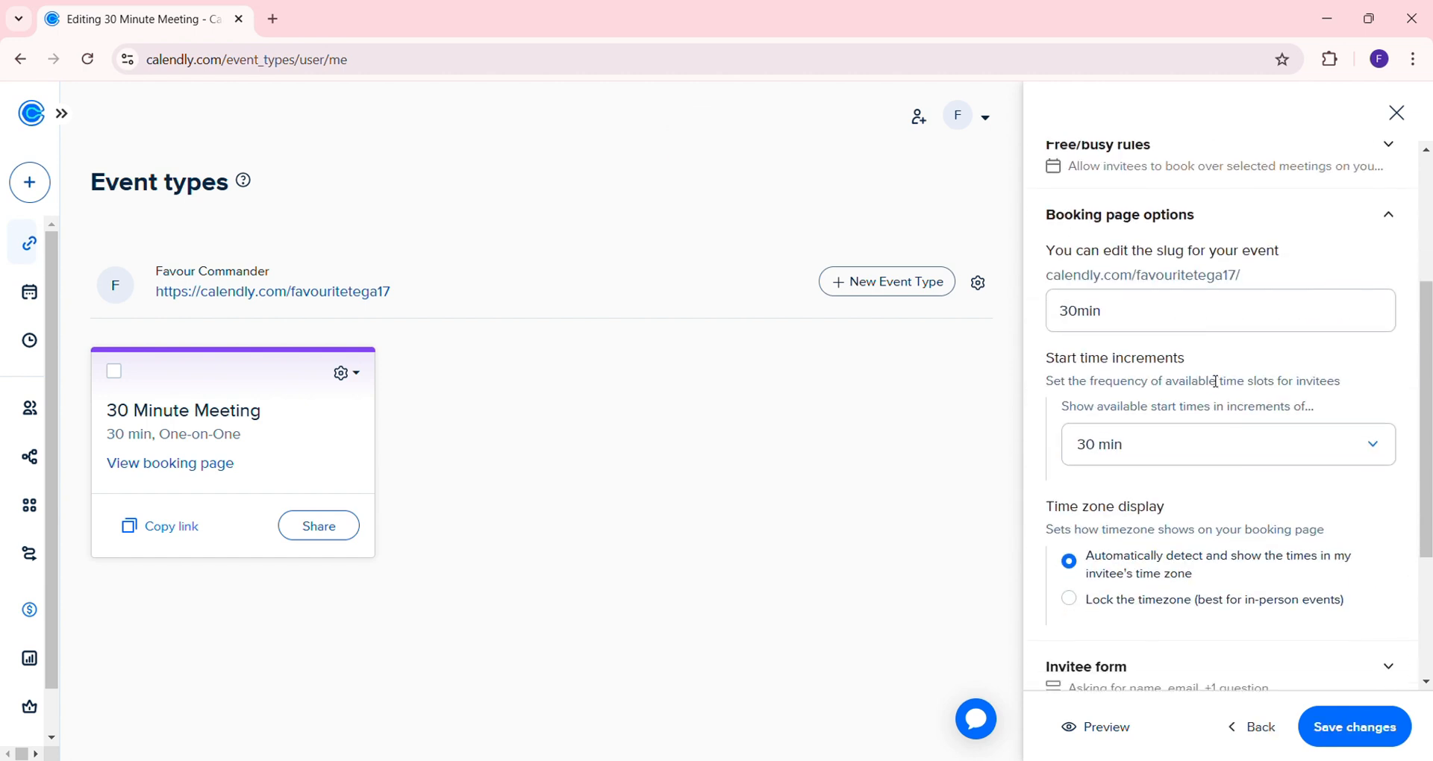
{"action": "left_click", "coordinate": [1079, 268]}
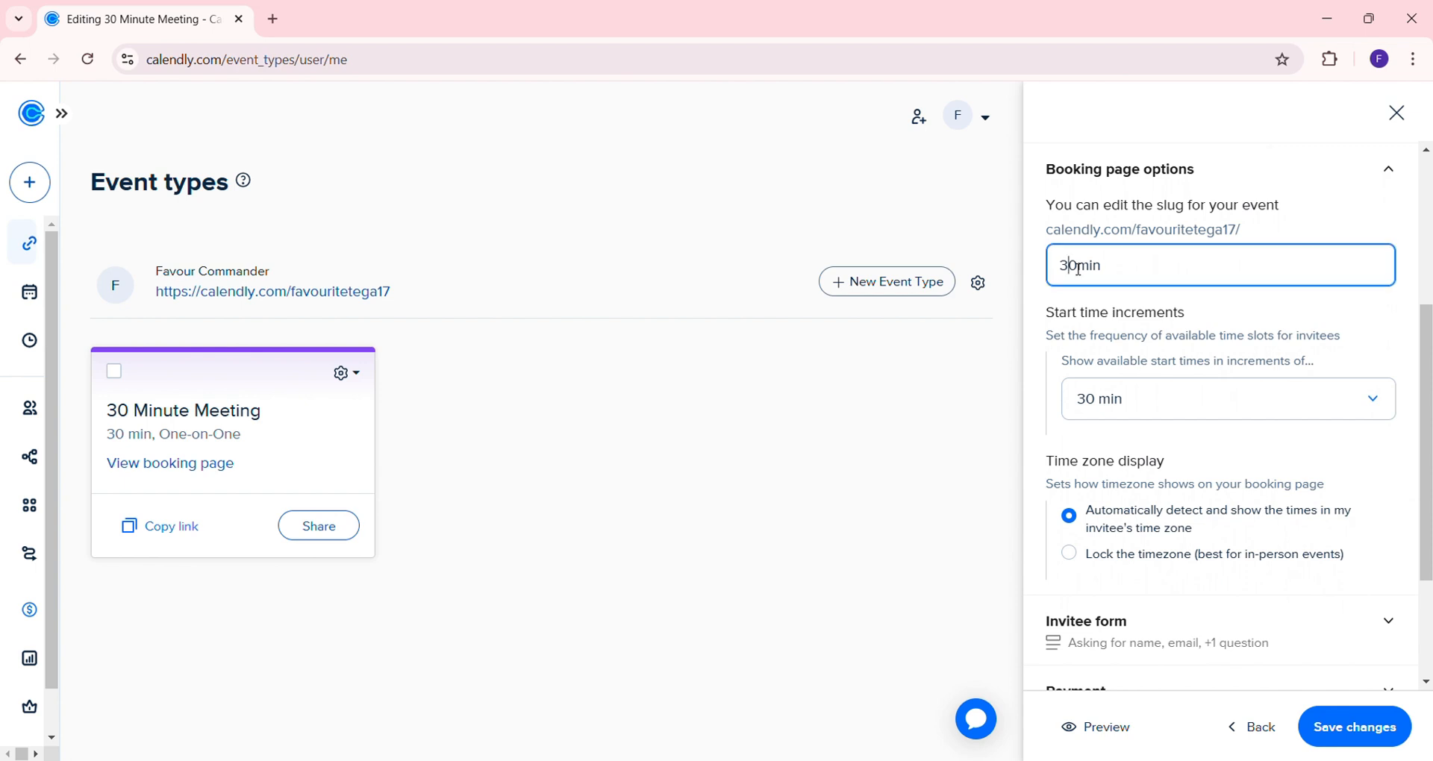
{"action": "left_click_drag", "start_coordinate": [1080, 268], "coordinate": [1059, 269]}
{"action": "type", "text": "15"}
{"action": "key", "text": "BackSpace"}
{"action": "key", "text": "BackSpace"}
{"action": "type", "text": "45"}
{"action": "key", "text": "BackSpace"}
{"action": "key", "text": "BackSpace"}
{"action": "type", "text": "30"}
Keep the start time increments at 30 min
{"action": "left_click", "coordinate": [1337, 406]}
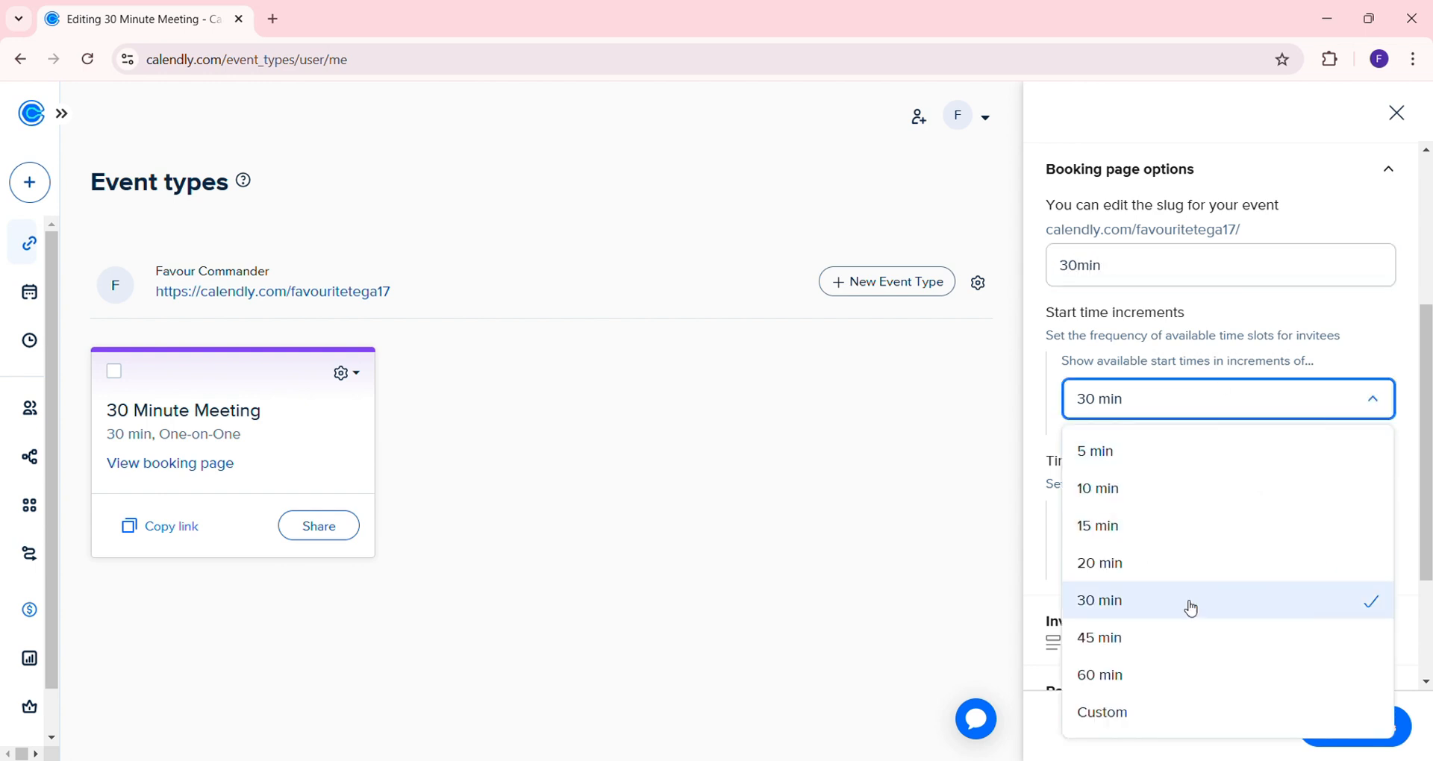
{"action": "left_click", "coordinate": [944, 497]}
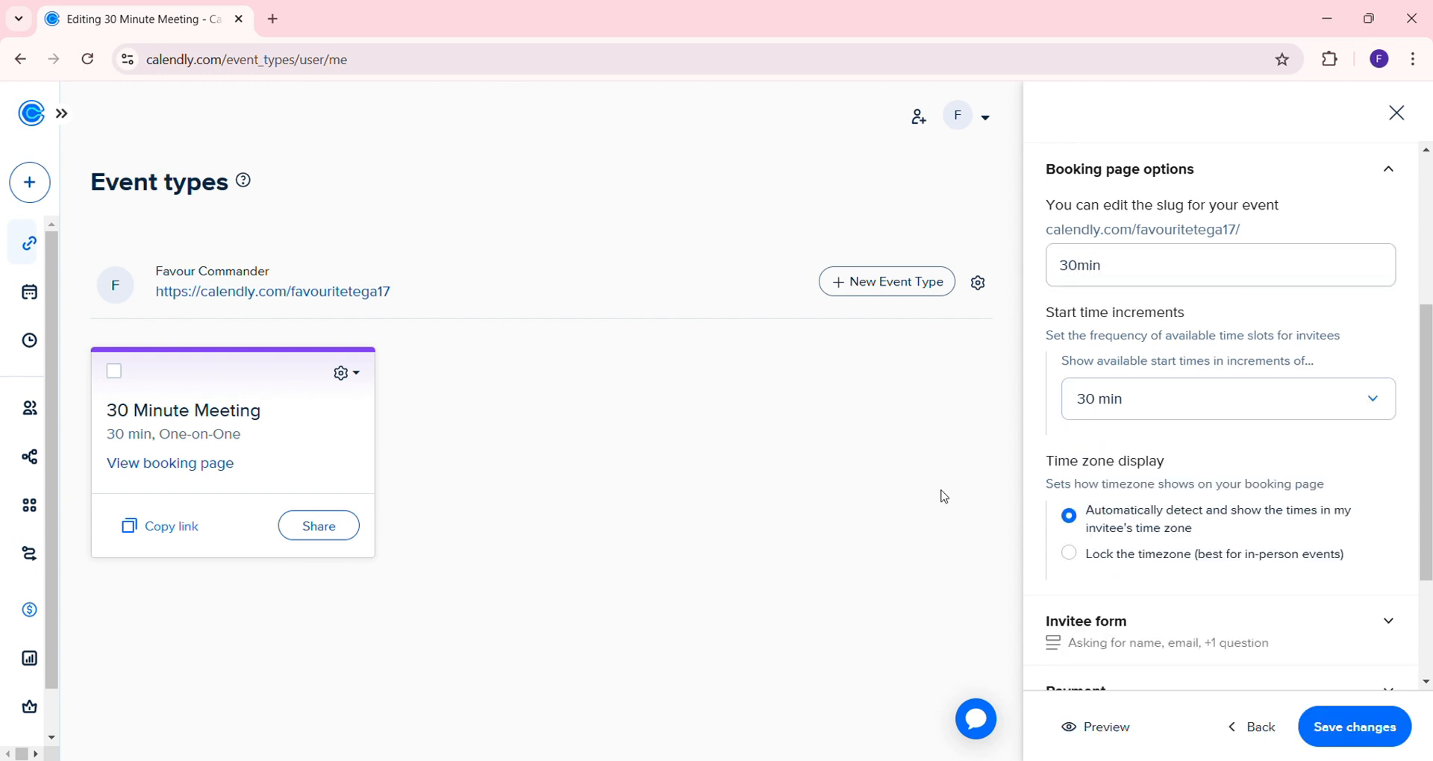
{"action": "left_click", "coordinate": [1216, 264]}
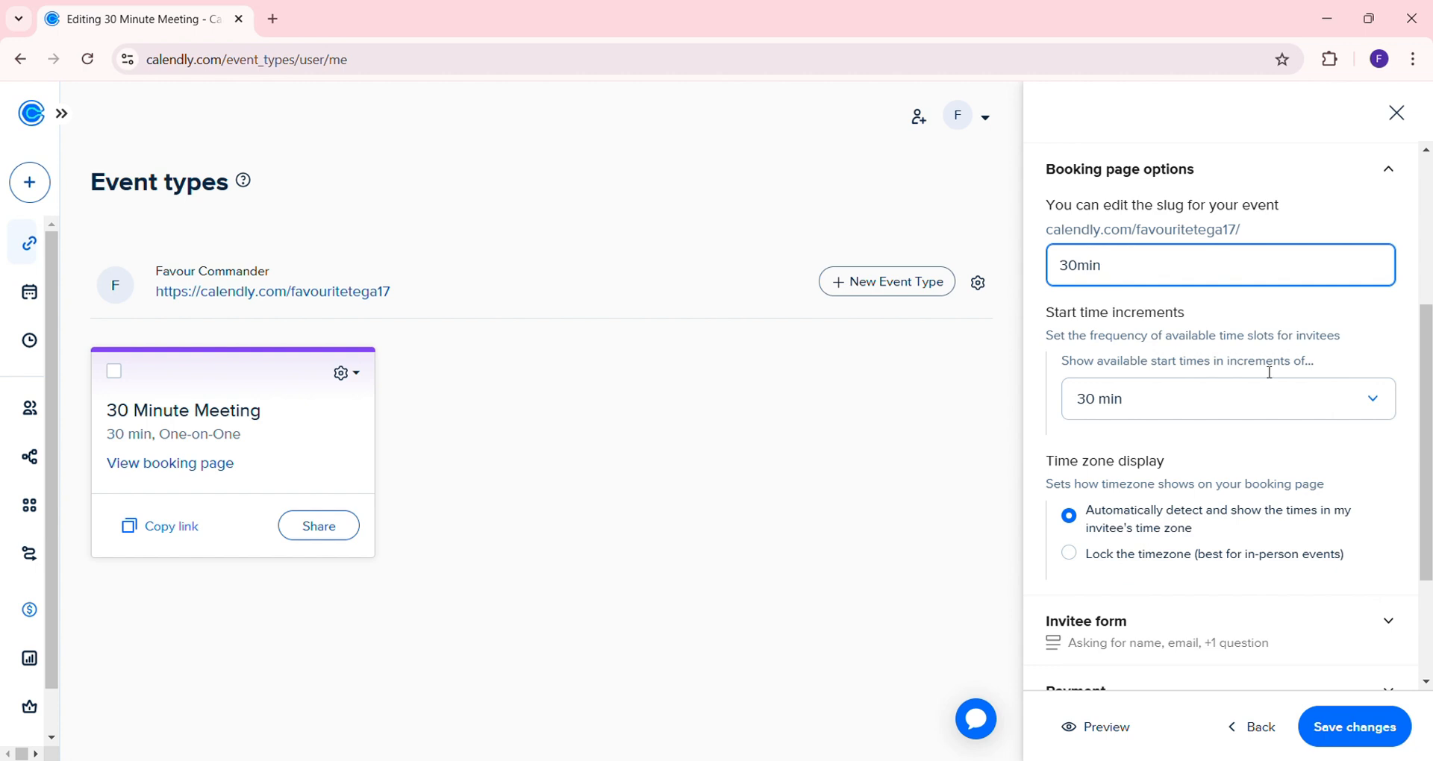
{"action": "scroll", "coordinate": [1269, 373], "scroll_direction": "down", "scroll_amount": 2}
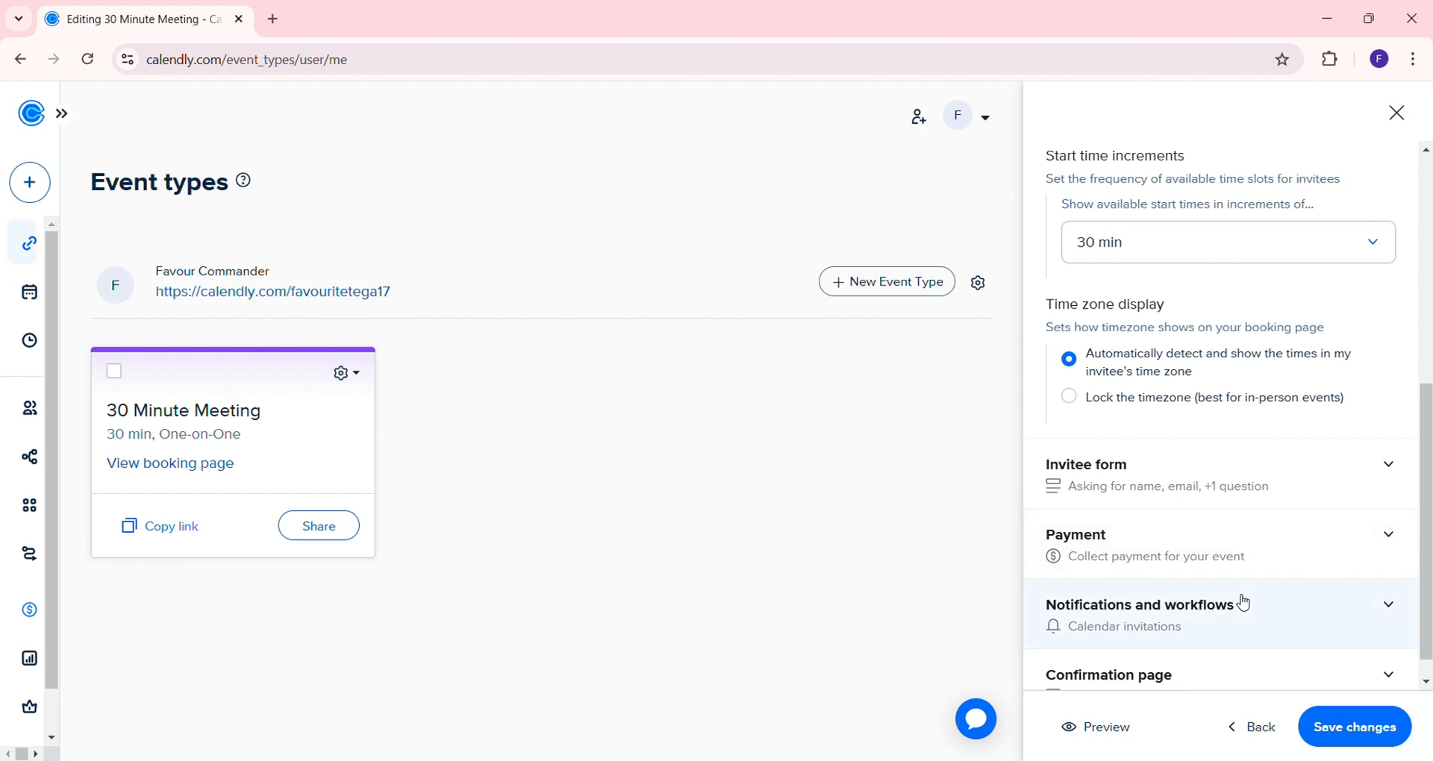
Replace Question 1 with 'What tasks are you struggling with the most?', keep Multiple Lines, mark required
{"action": "left_click", "coordinate": [1259, 515]}
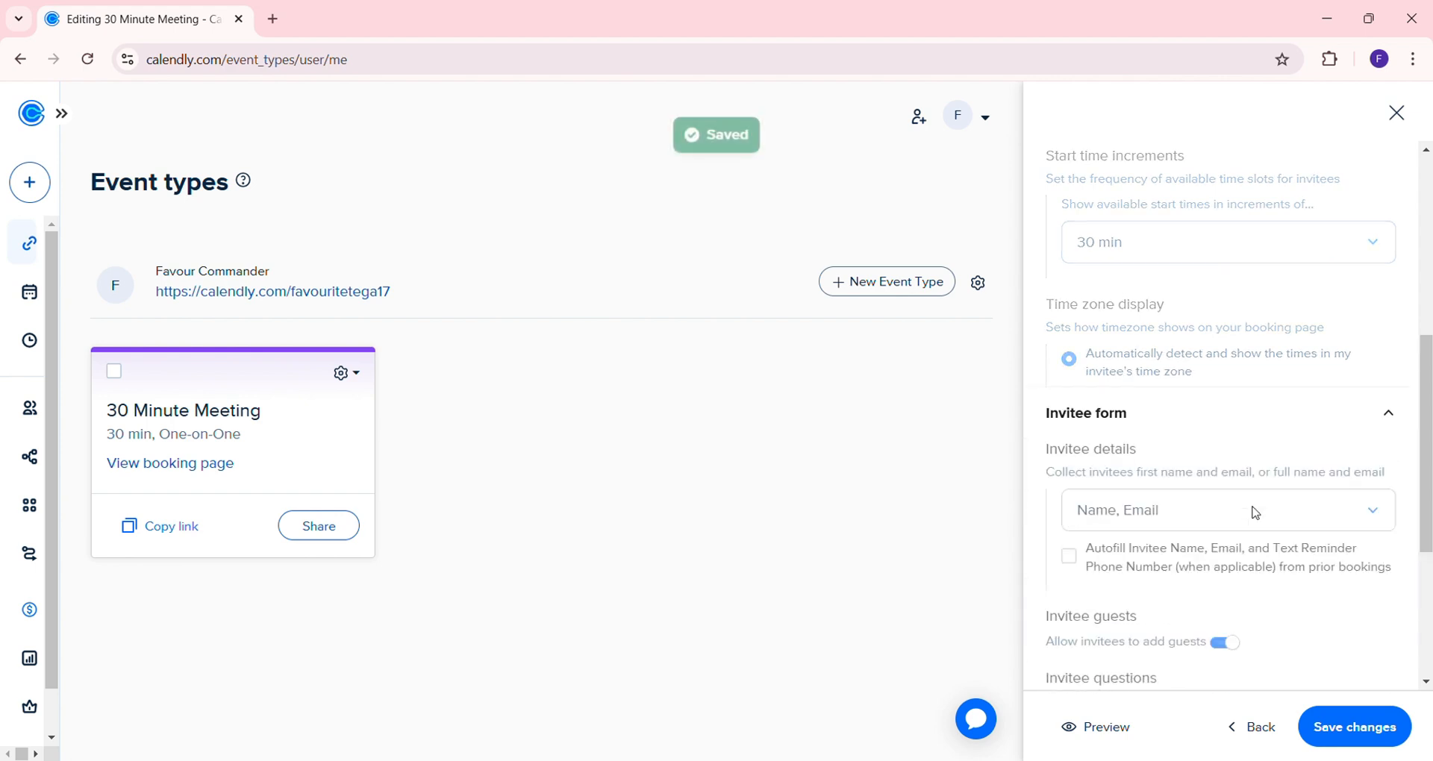
{"action": "scroll", "coordinate": [1259, 514], "scroll_direction": "down", "scroll_amount": 6}
{"action": "scroll", "coordinate": [1259, 514], "scroll_direction": "up", "scroll_amount": 1}
{"action": "scroll", "coordinate": [1259, 514], "scroll_direction": "down", "scroll_amount": 2}
{"action": "scroll", "coordinate": [1259, 514], "scroll_direction": "down", "scroll_amount": 1}
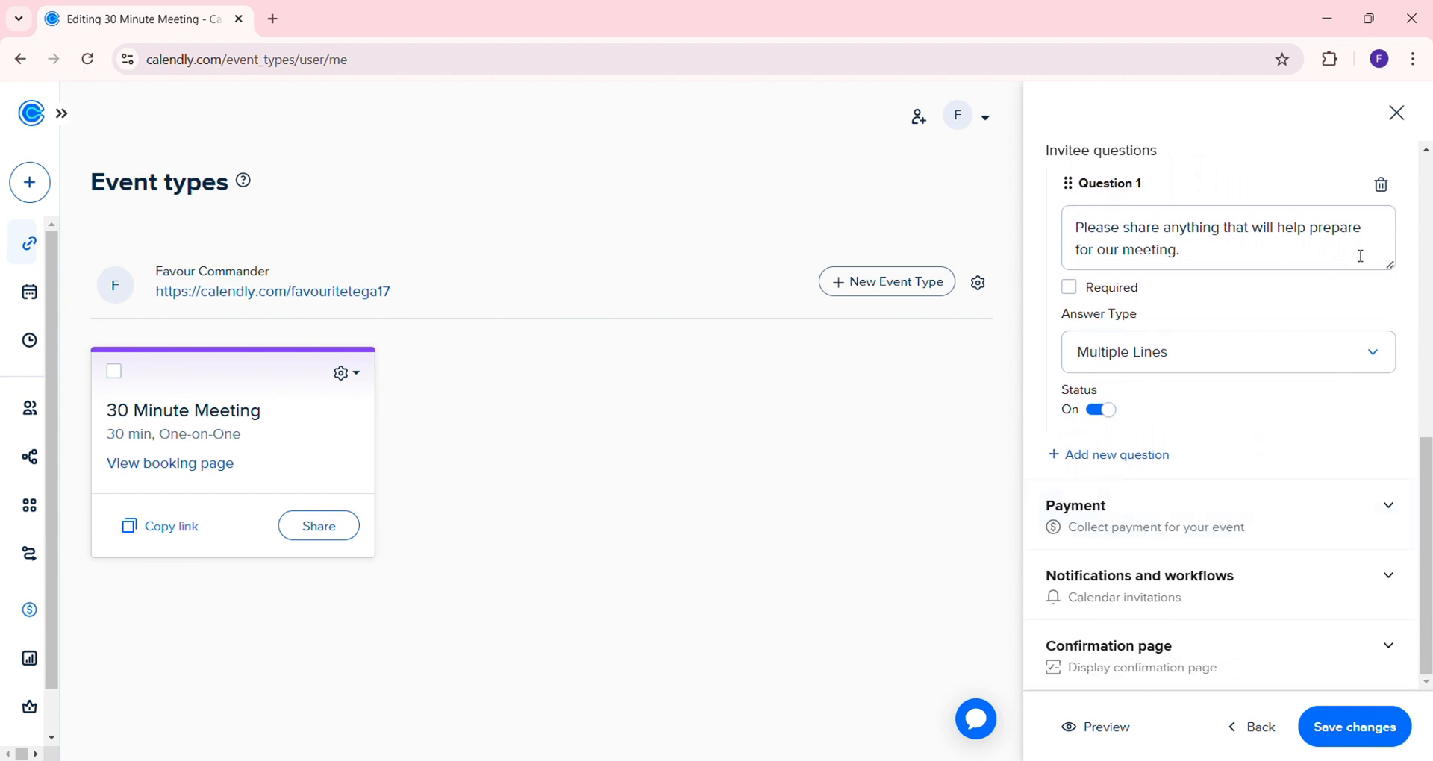
{"action": "left_click", "coordinate": [1209, 259]}
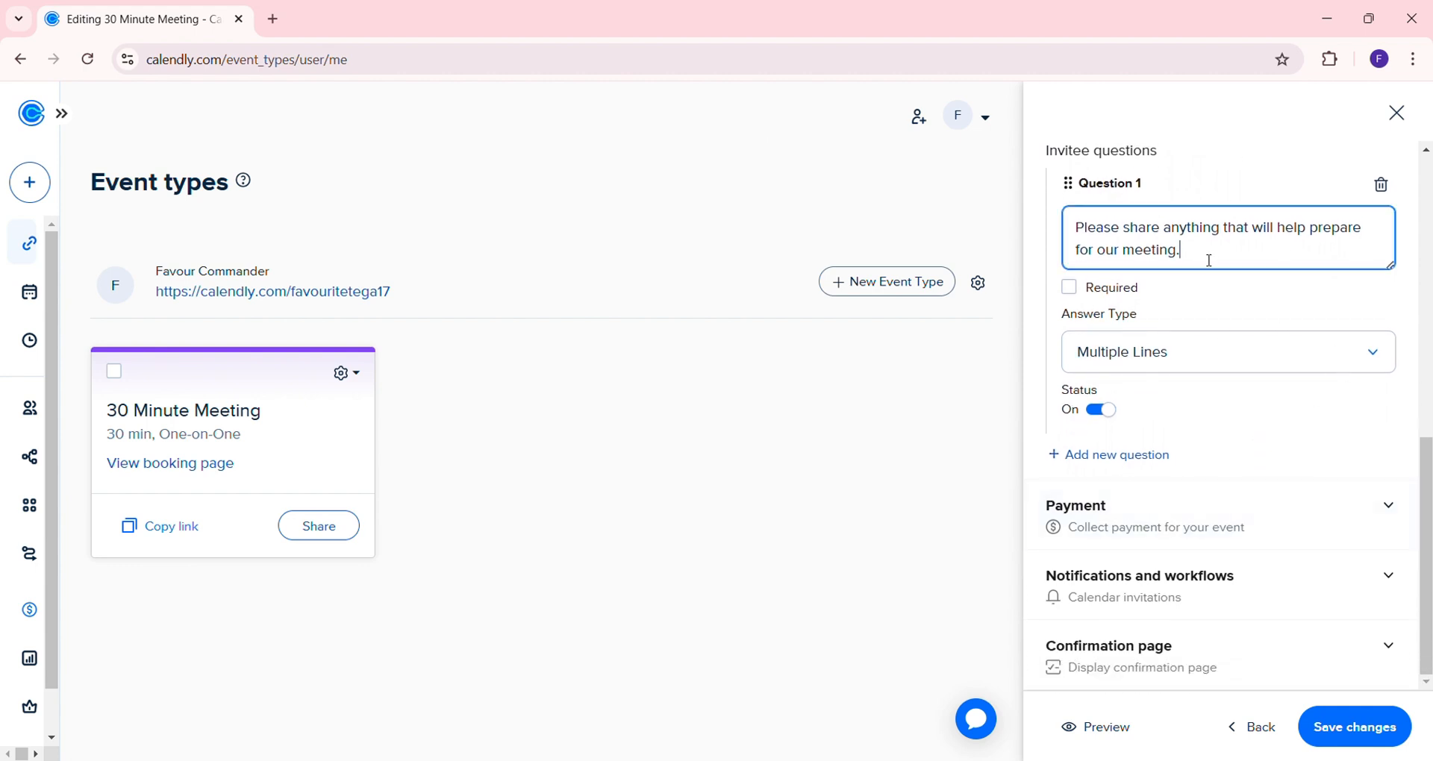
{"action": "left_click_drag", "start_coordinate": [1208, 259], "coordinate": [1074, 224]}
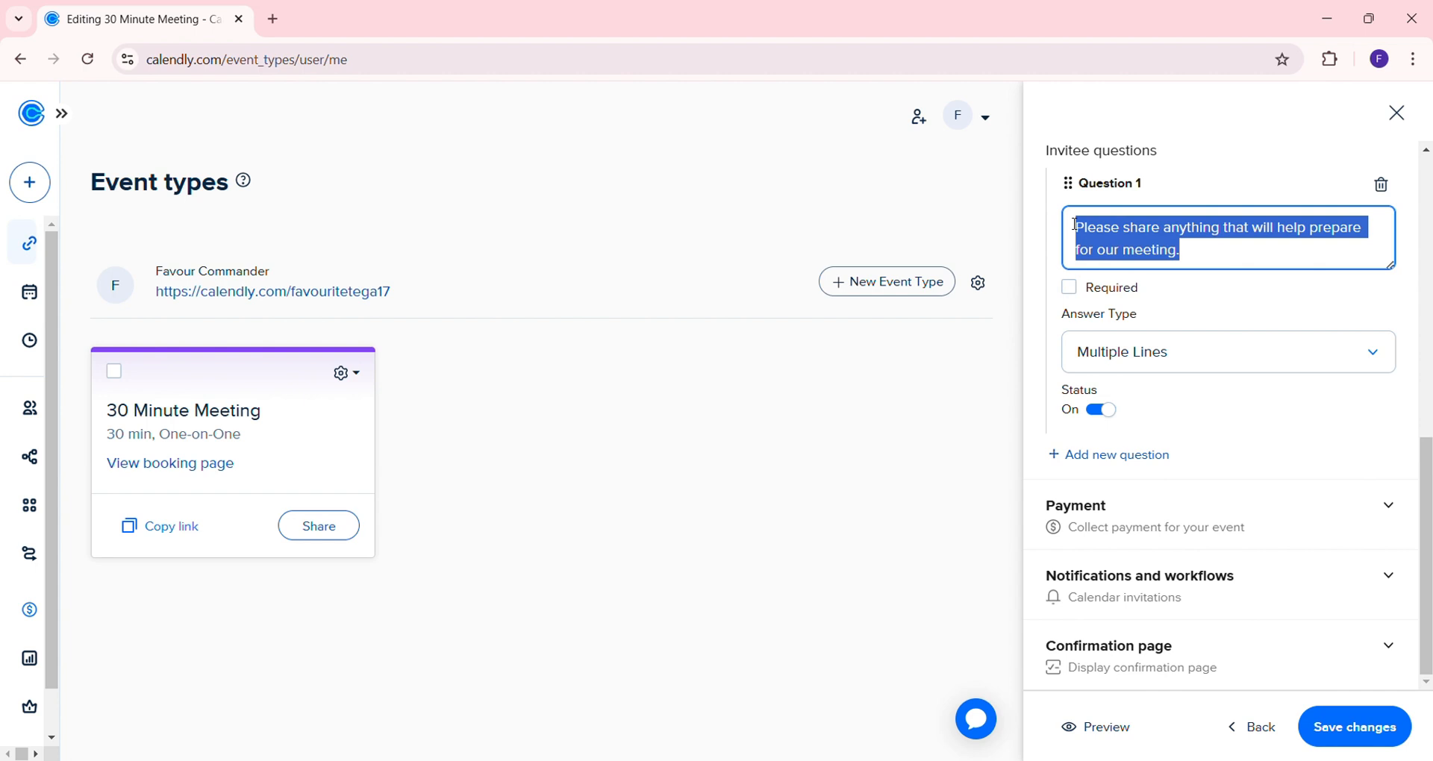
{"action": "type", "text": "What ta"}
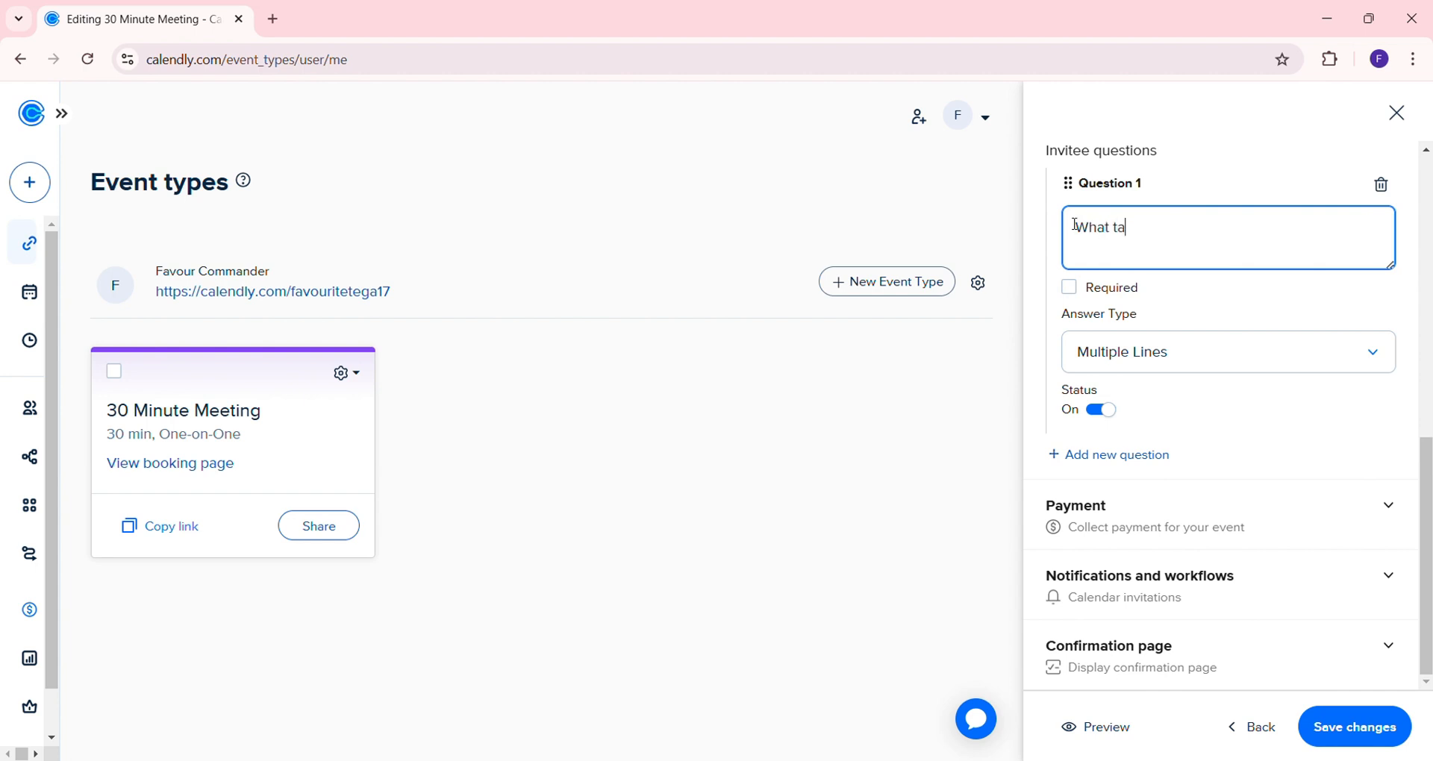
{"action": "type", "text": "sks are you struggling with the most?"}
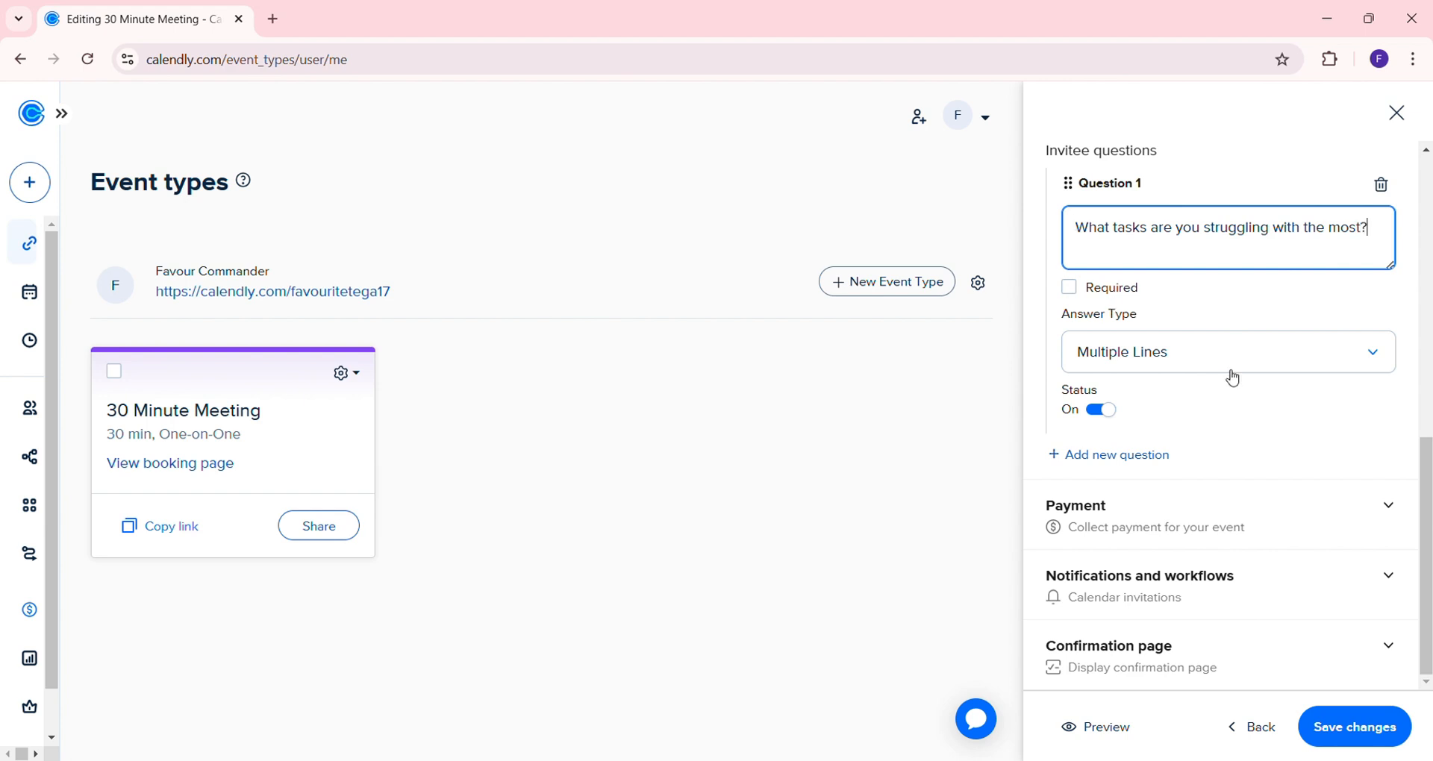
{"action": "left_click", "coordinate": [1306, 362]}
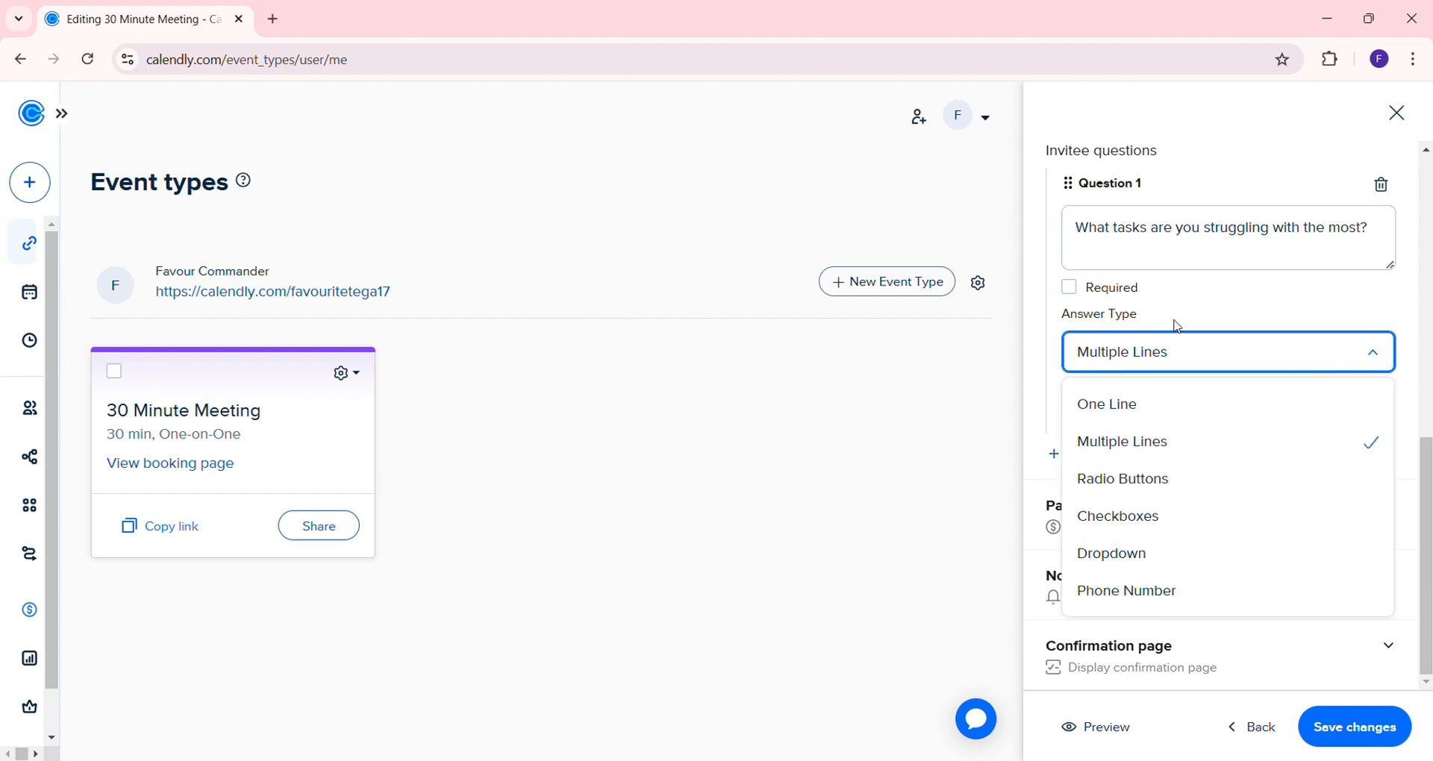
{"action": "left_click", "coordinate": [1072, 297]}
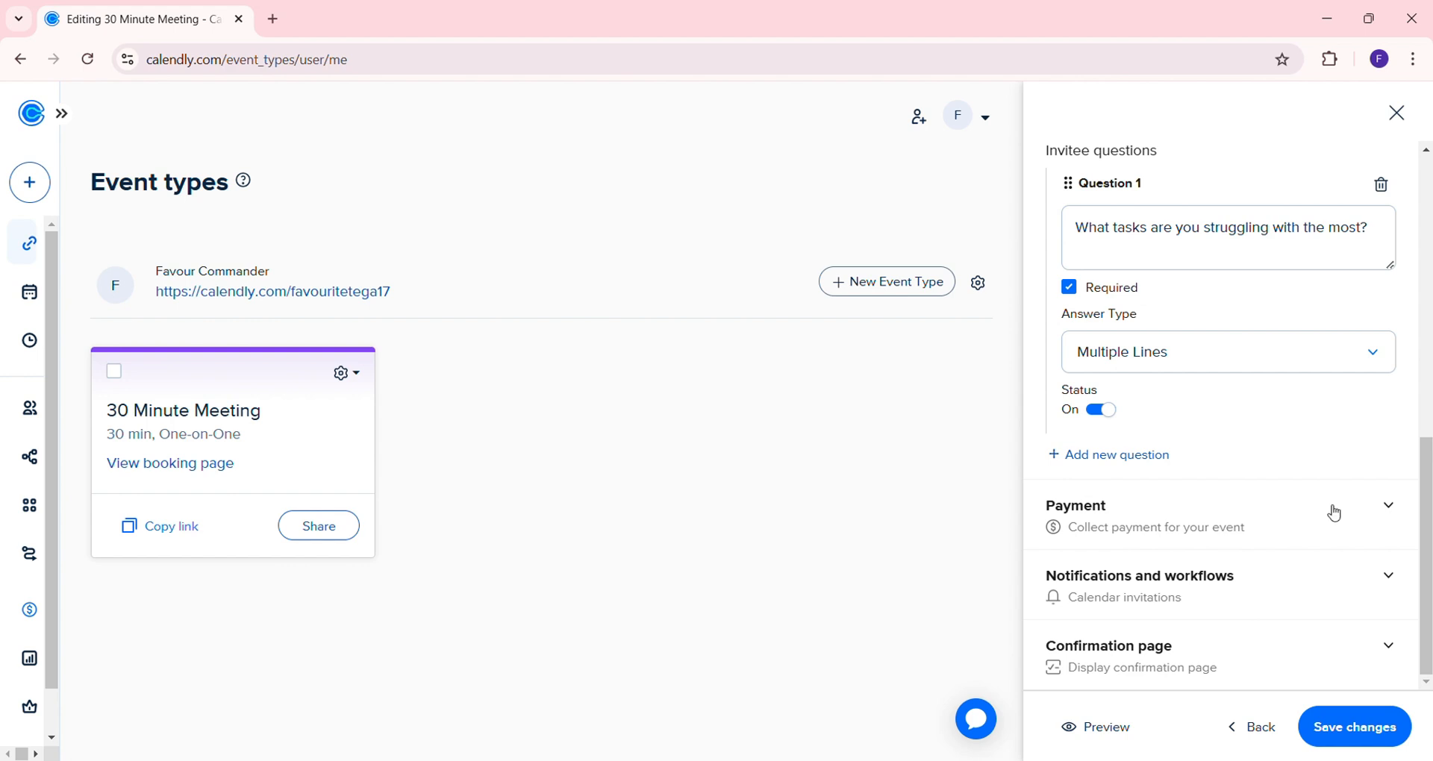
Save the new invitee question and expand the Payment and Notifications and workflows sections
{"action": "left_click", "coordinate": [1392, 521]}
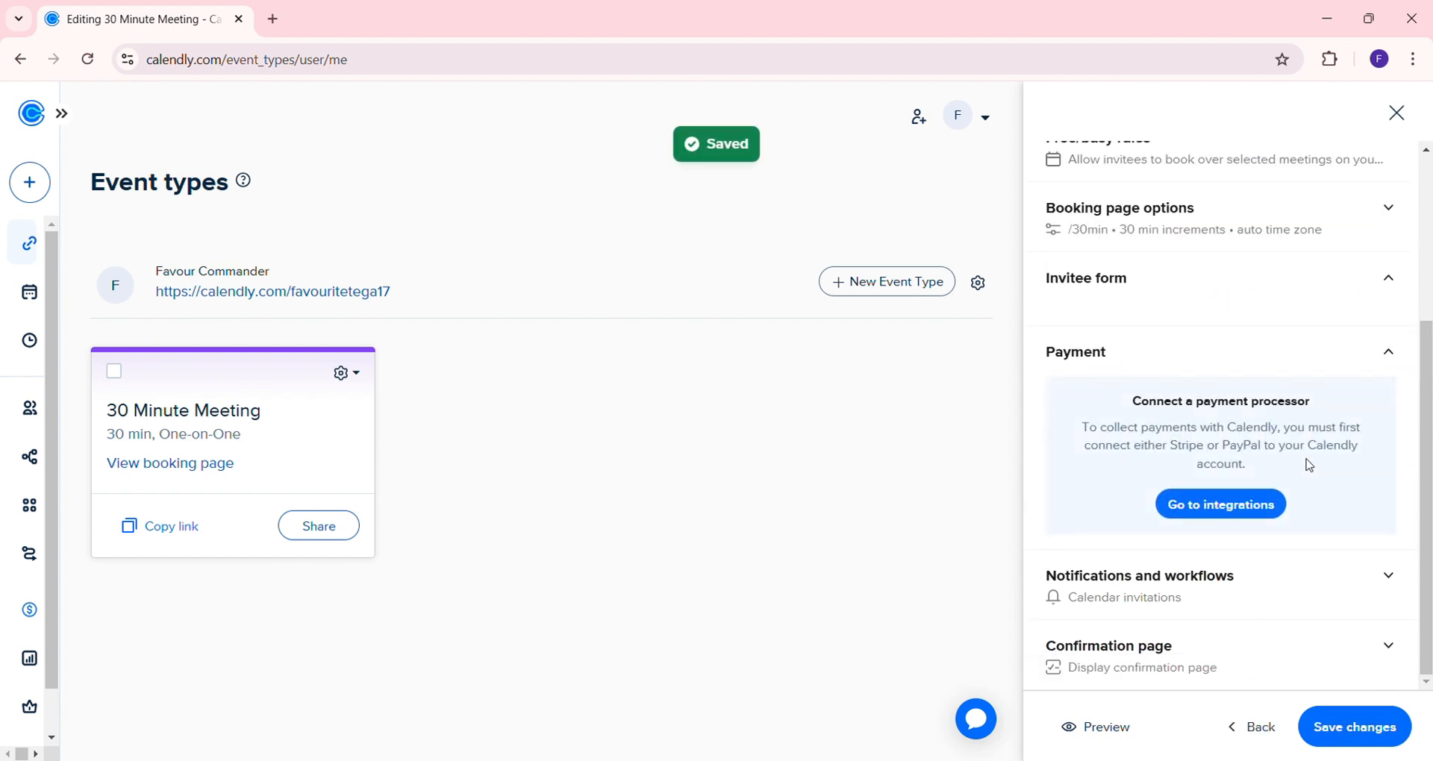
{"action": "left_click", "coordinate": [1284, 615]}
{"action": "scroll", "coordinate": [1282, 614], "scroll_direction": "down", "scroll_amount": 5}
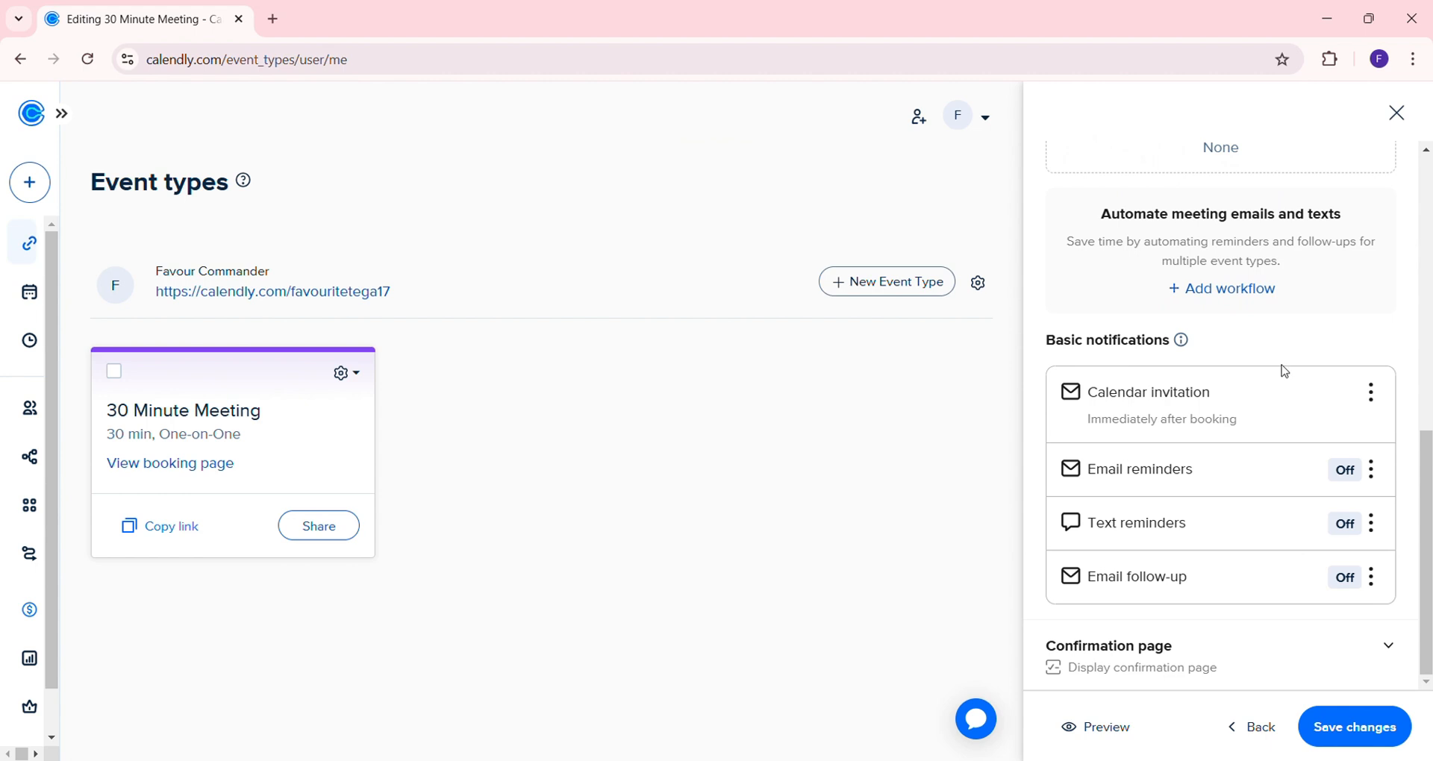
Keep Display confirmation page as the after-booking behaviour in Confirmation page settings
{"action": "left_click", "coordinate": [1176, 669]}
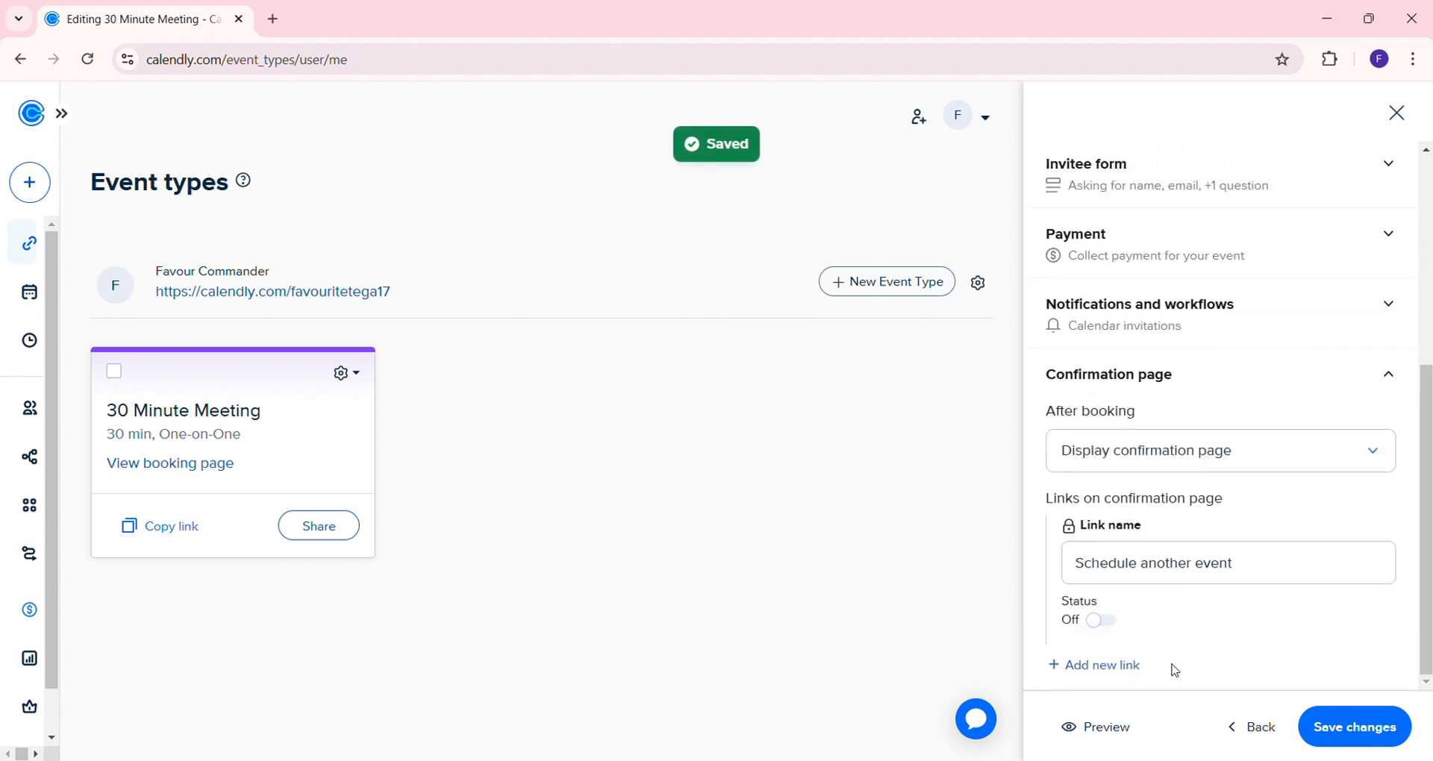
{"action": "scroll", "coordinate": [1167, 590], "scroll_direction": "up", "scroll_amount": 1}
{"action": "scroll", "coordinate": [1166, 590], "scroll_direction": "down", "scroll_amount": 1}
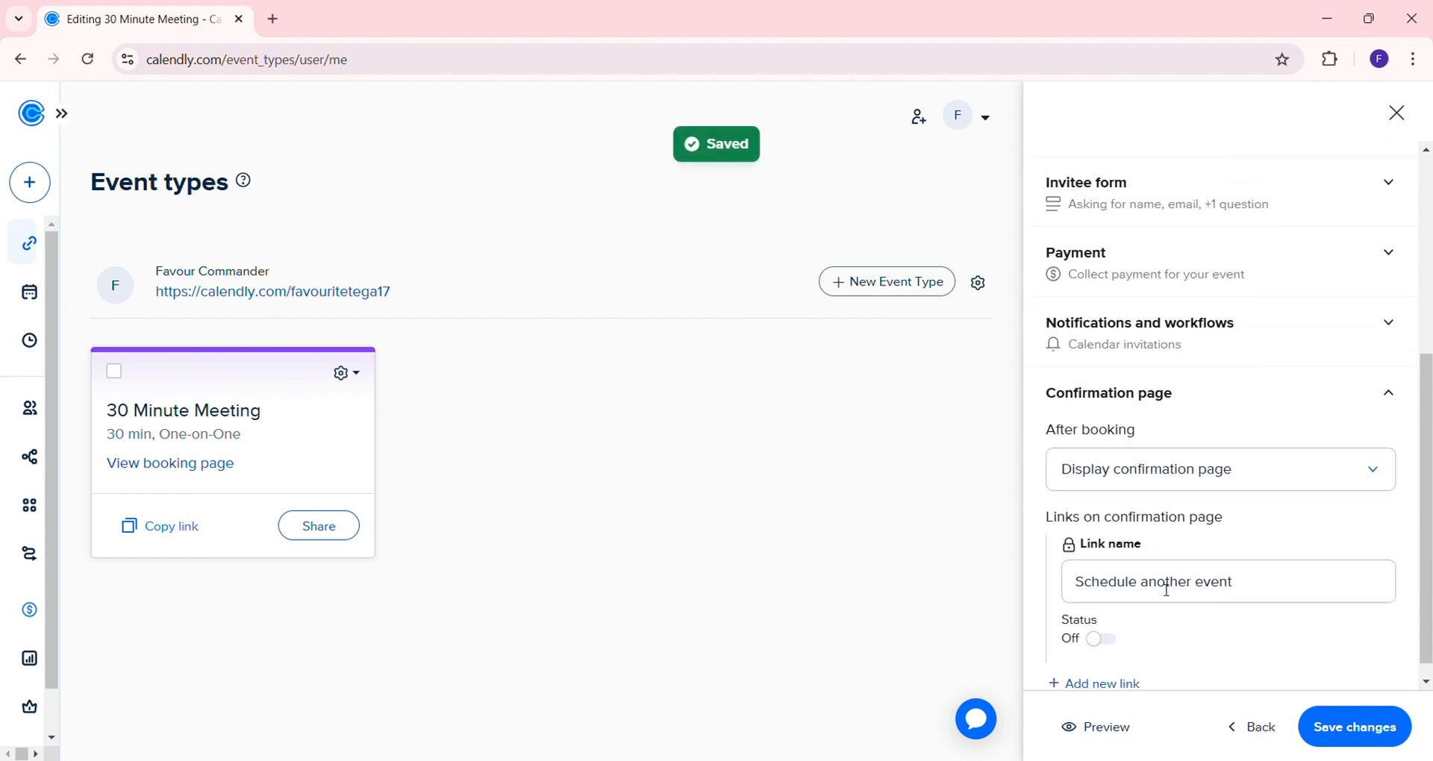
{"action": "scroll", "coordinate": [1167, 590], "scroll_direction": "up", "scroll_amount": 1}
{"action": "left_click", "coordinate": [1375, 489]}
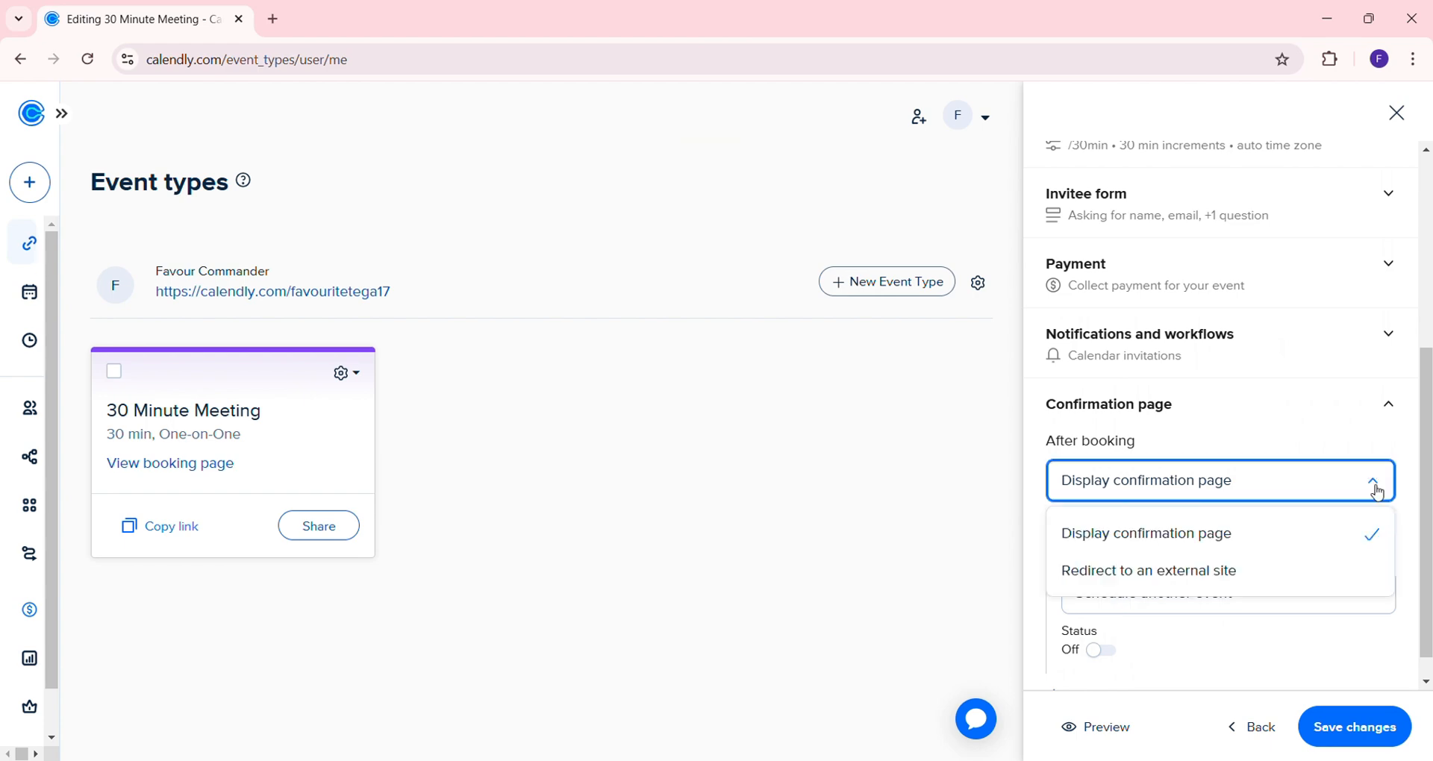
{"action": "left_click", "coordinate": [1377, 492]}
{"action": "scroll", "coordinate": [1271, 571], "scroll_direction": "up", "scroll_amount": 5}
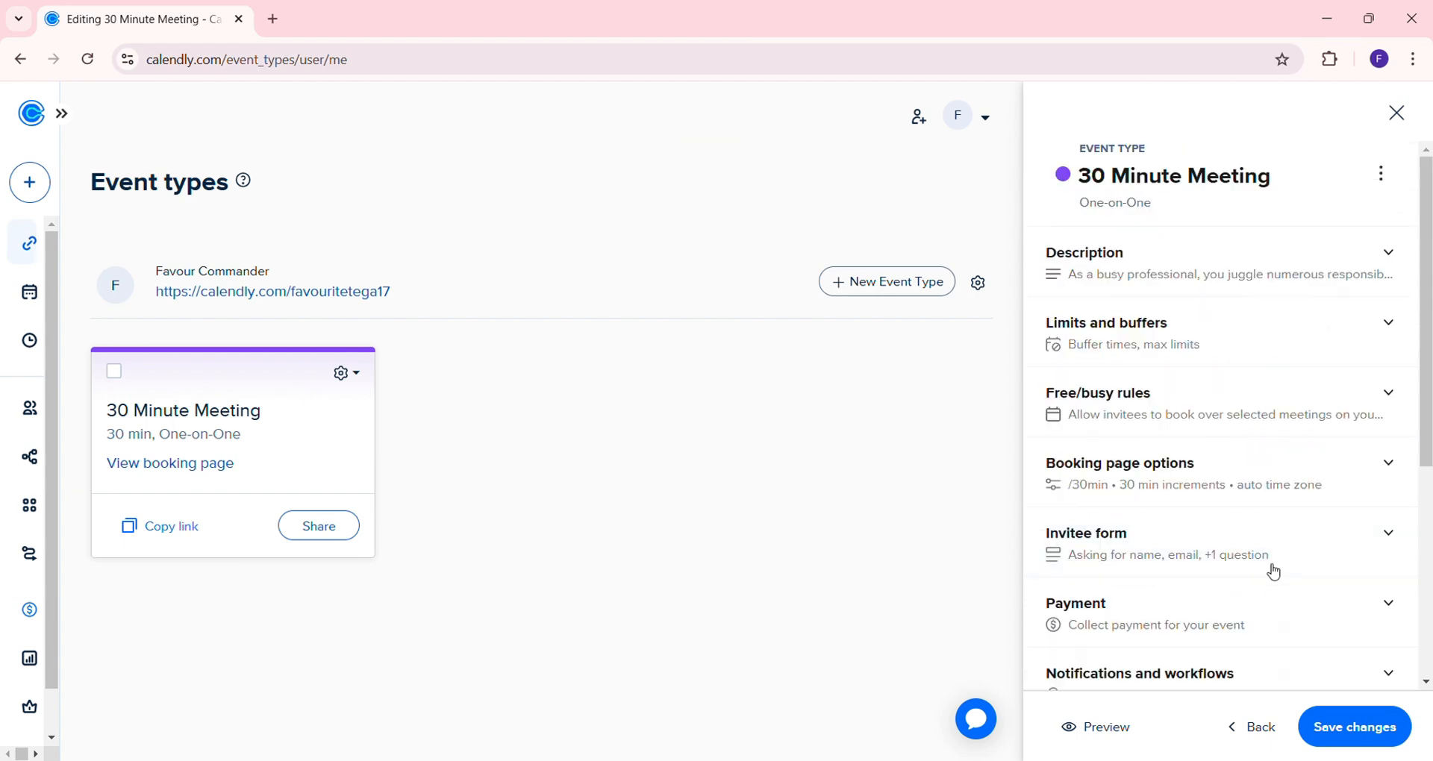
{"action": "scroll", "coordinate": [1274, 572], "scroll_direction": "down", "scroll_amount": 5}
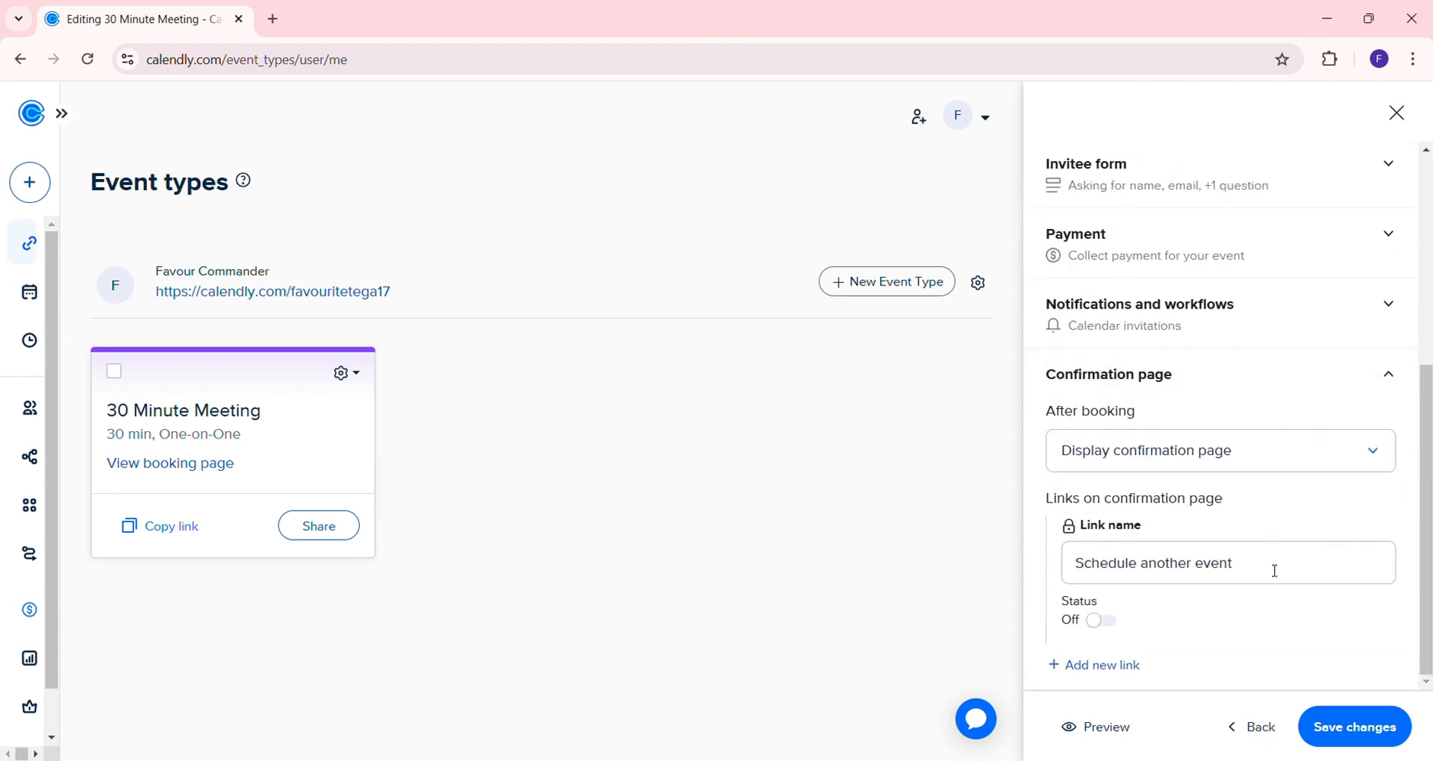
{"action": "scroll", "coordinate": [1273, 571], "scroll_direction": "up", "scroll_amount": 5}
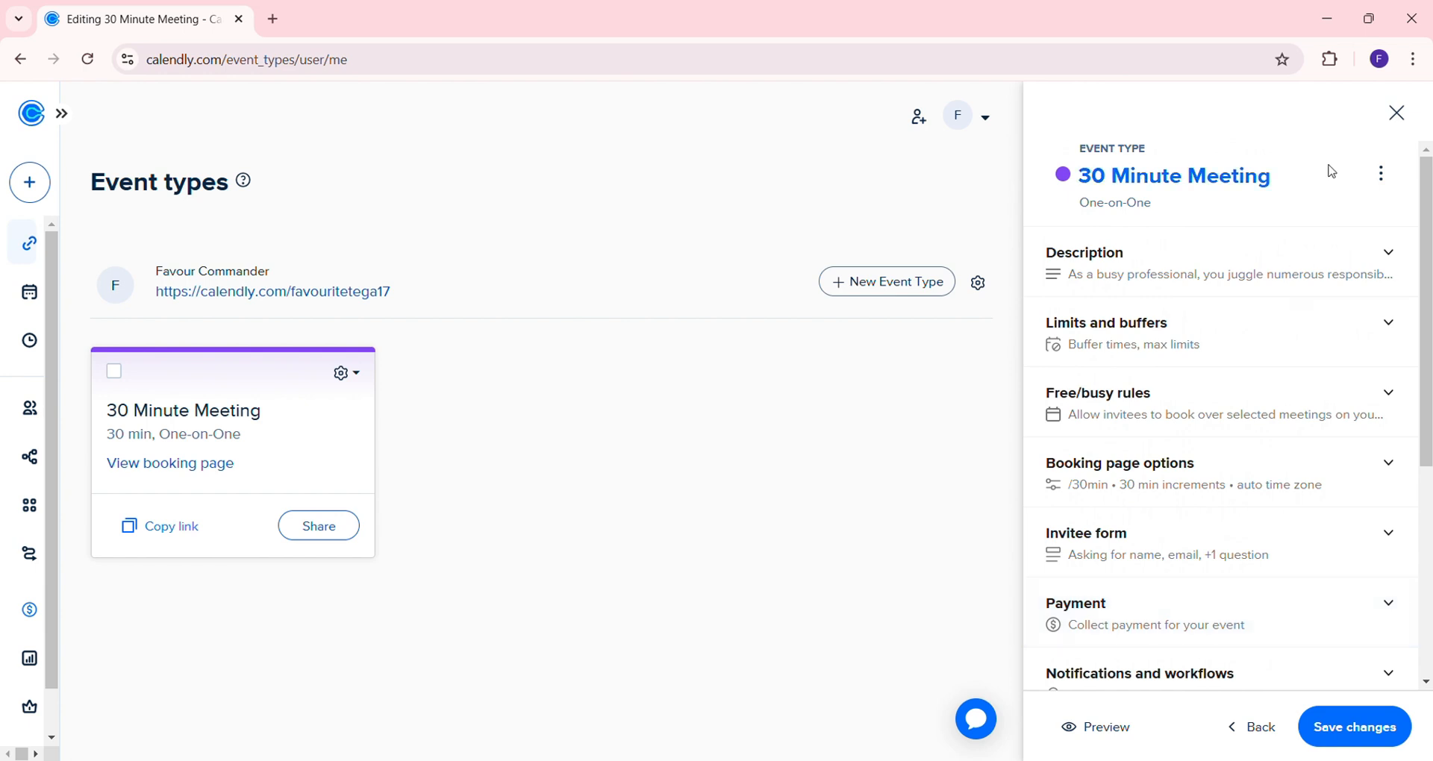
Rename the 30 Minute Meeting event type to '1:1 Consultation Call', save it, and close the editor
{"action": "left_click", "coordinate": [1387, 181]}
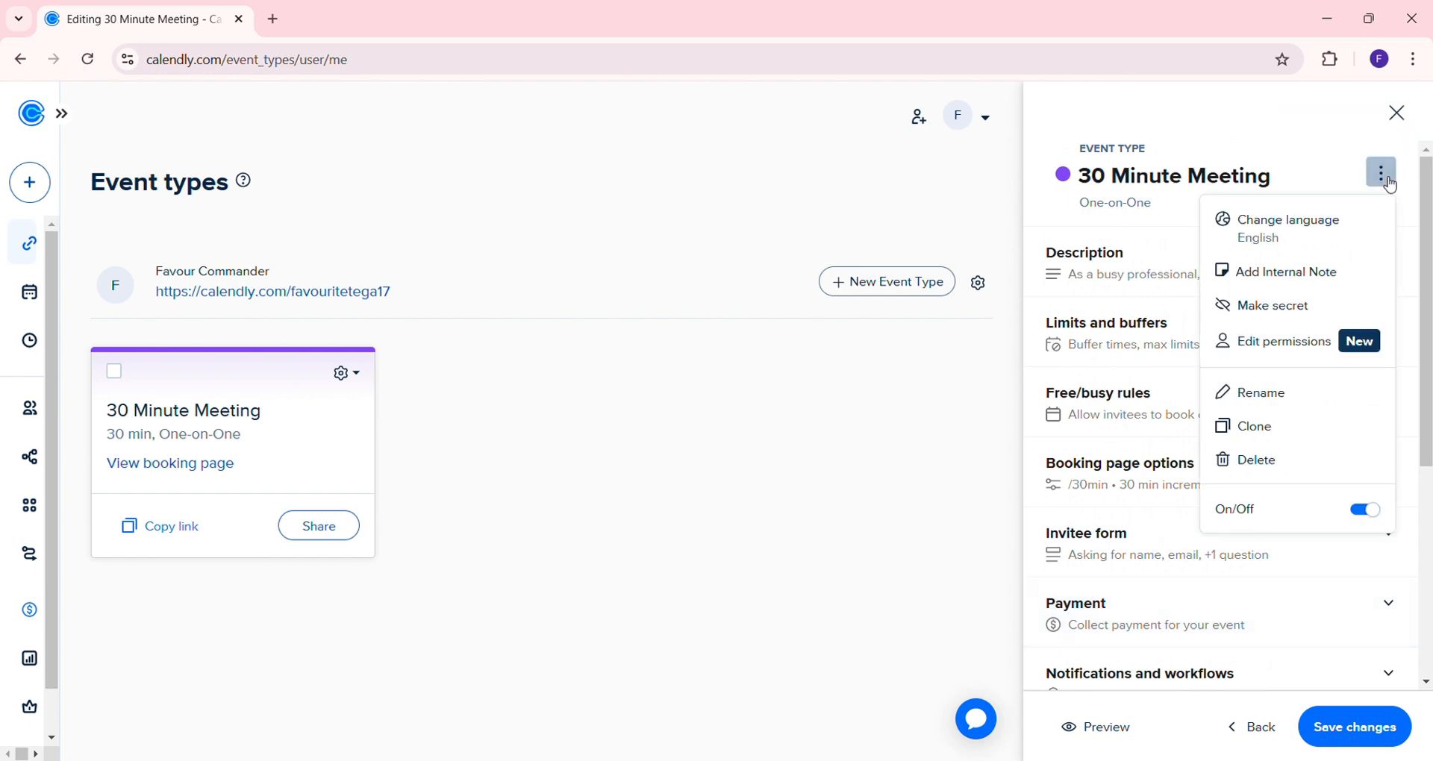
{"action": "left_click", "coordinate": [1332, 179]}
{"action": "left_click_drag", "start_coordinate": [1333, 179], "coordinate": [1091, 189]}
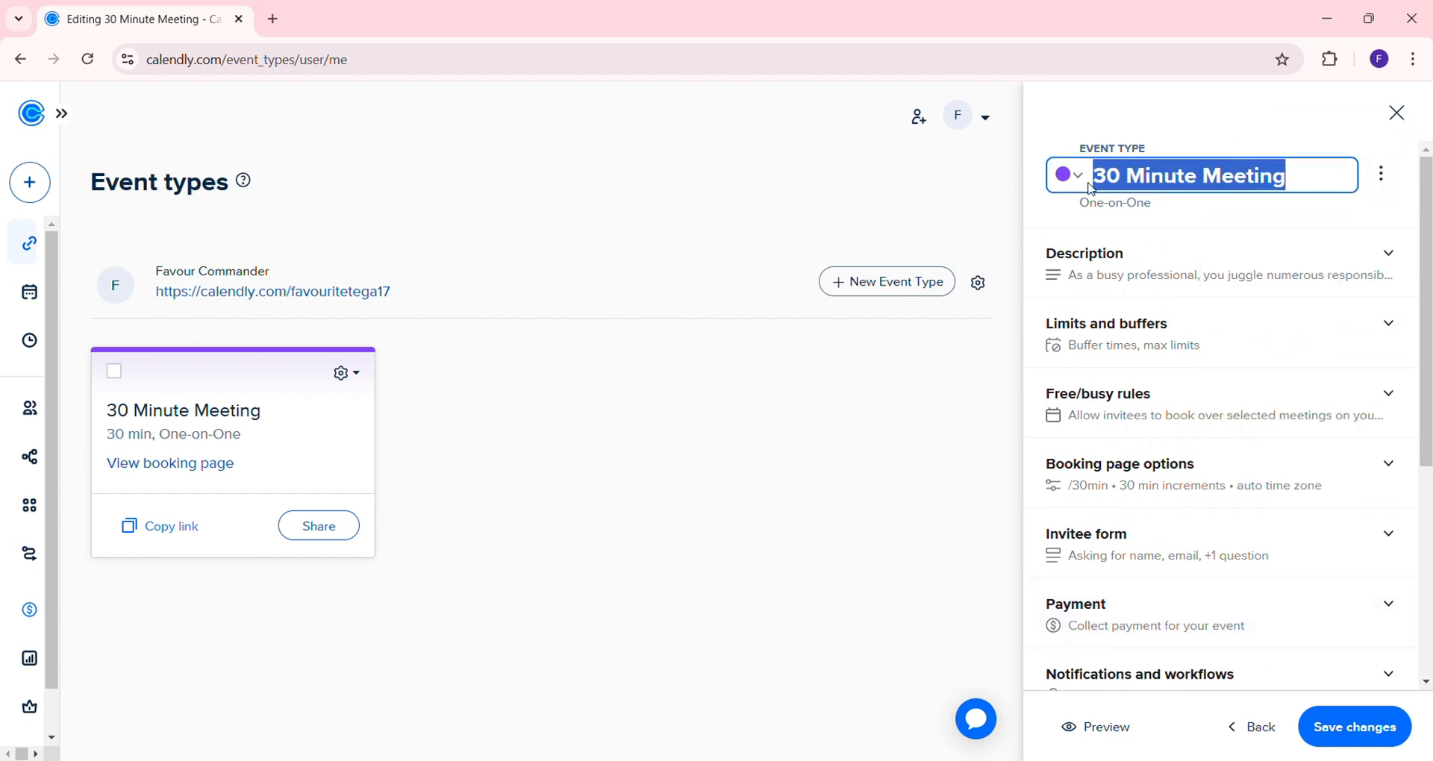
{"action": "type", "text": "1:1"}
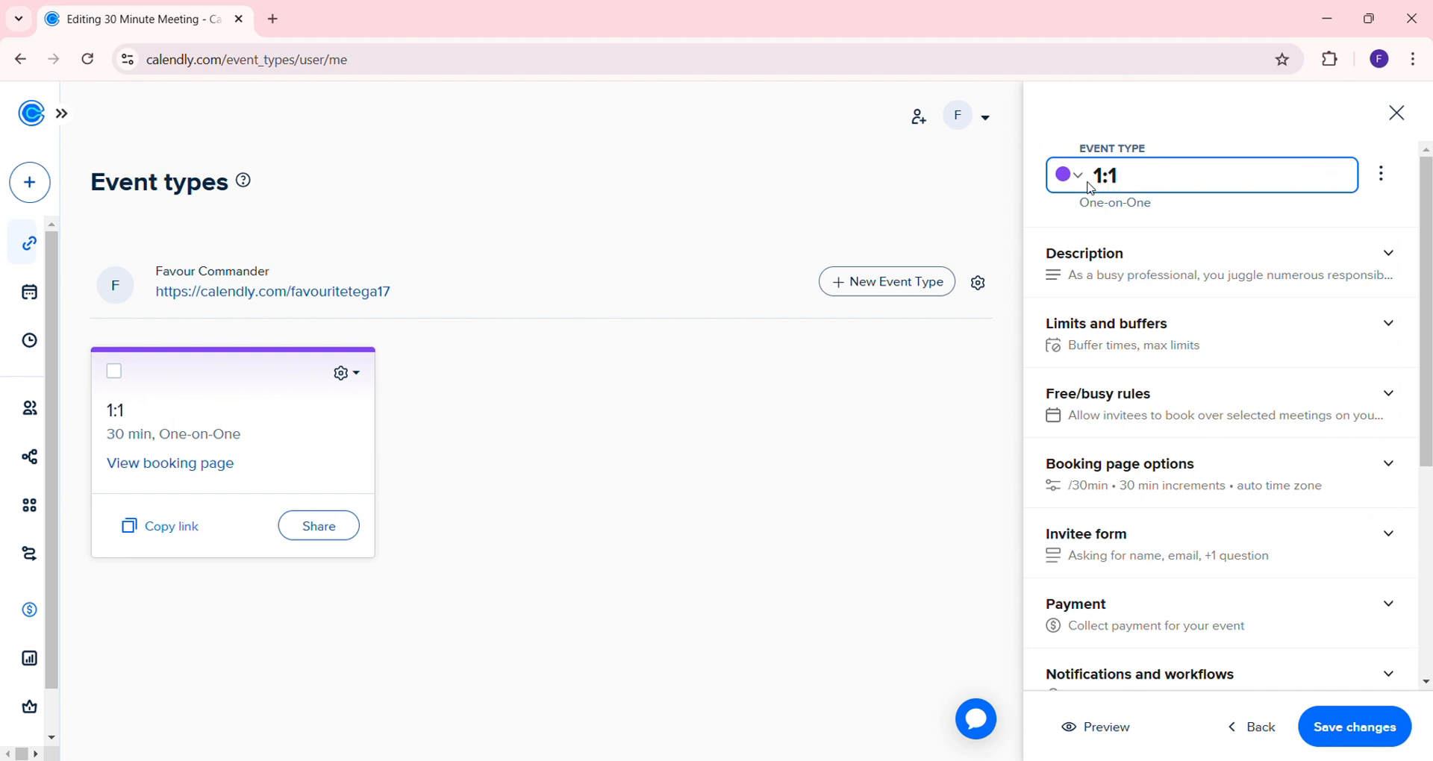
{"action": "type", "text": " Consulr"}
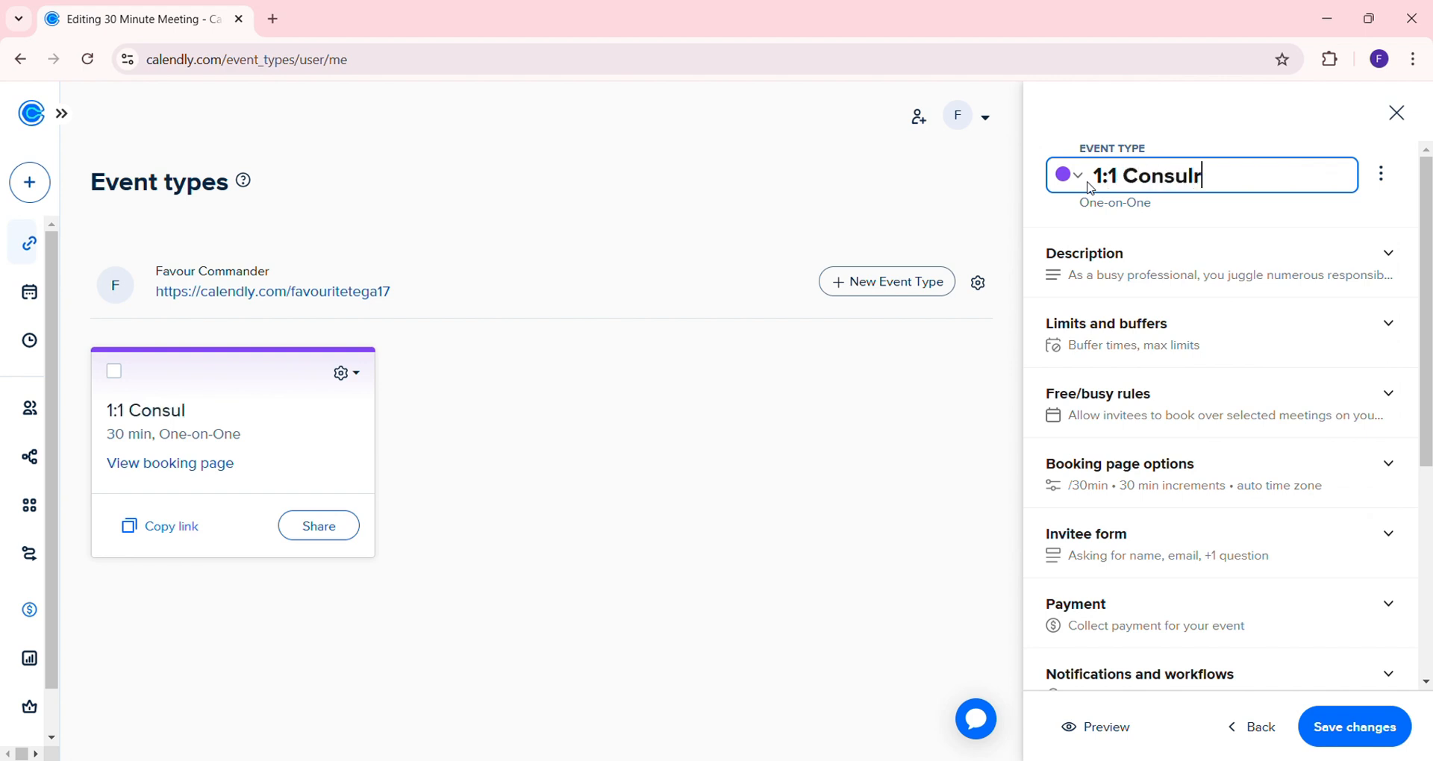
{"action": "key", "text": "BackSpace"}
{"action": "type", "text": "tation"}
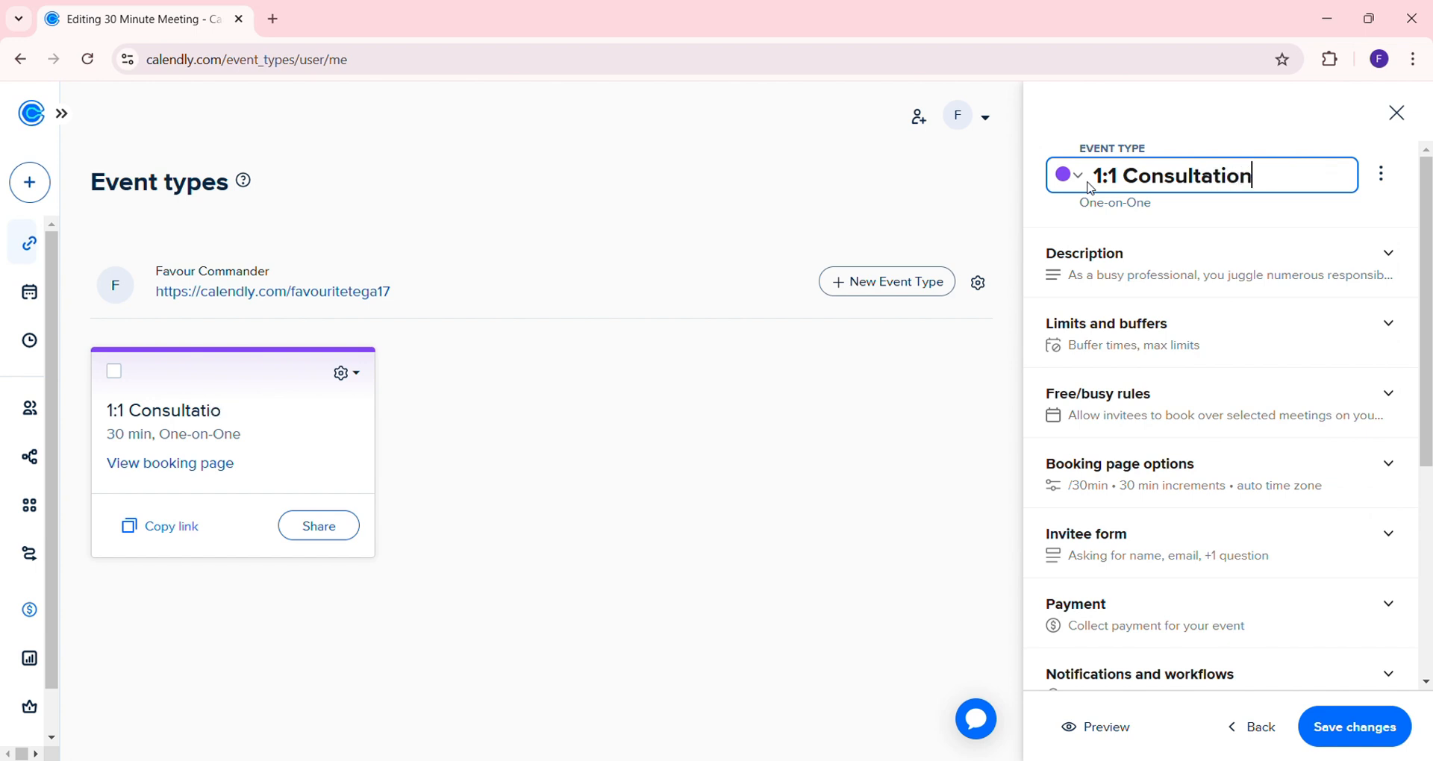
{"action": "type", "text": " Call"}
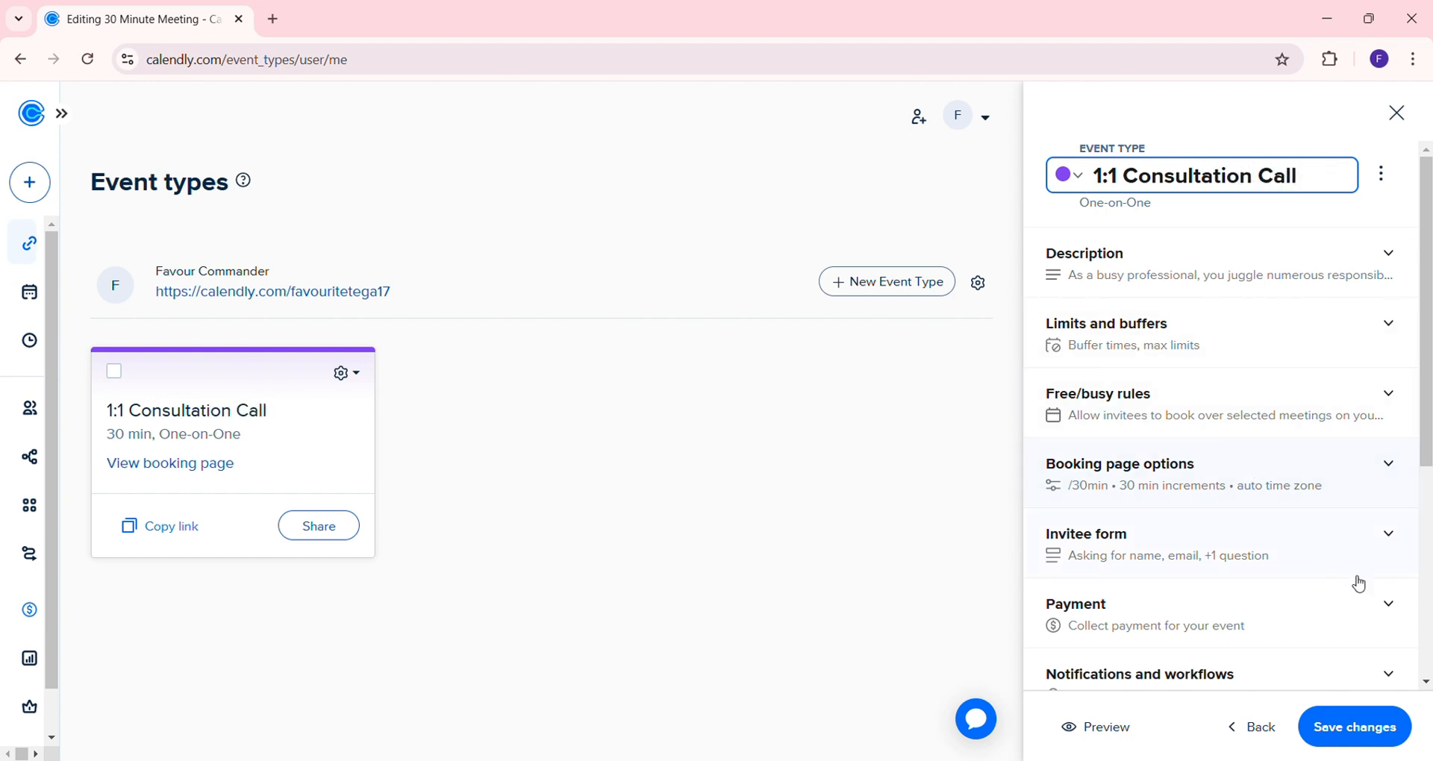
{"action": "left_click", "coordinate": [1366, 717]}
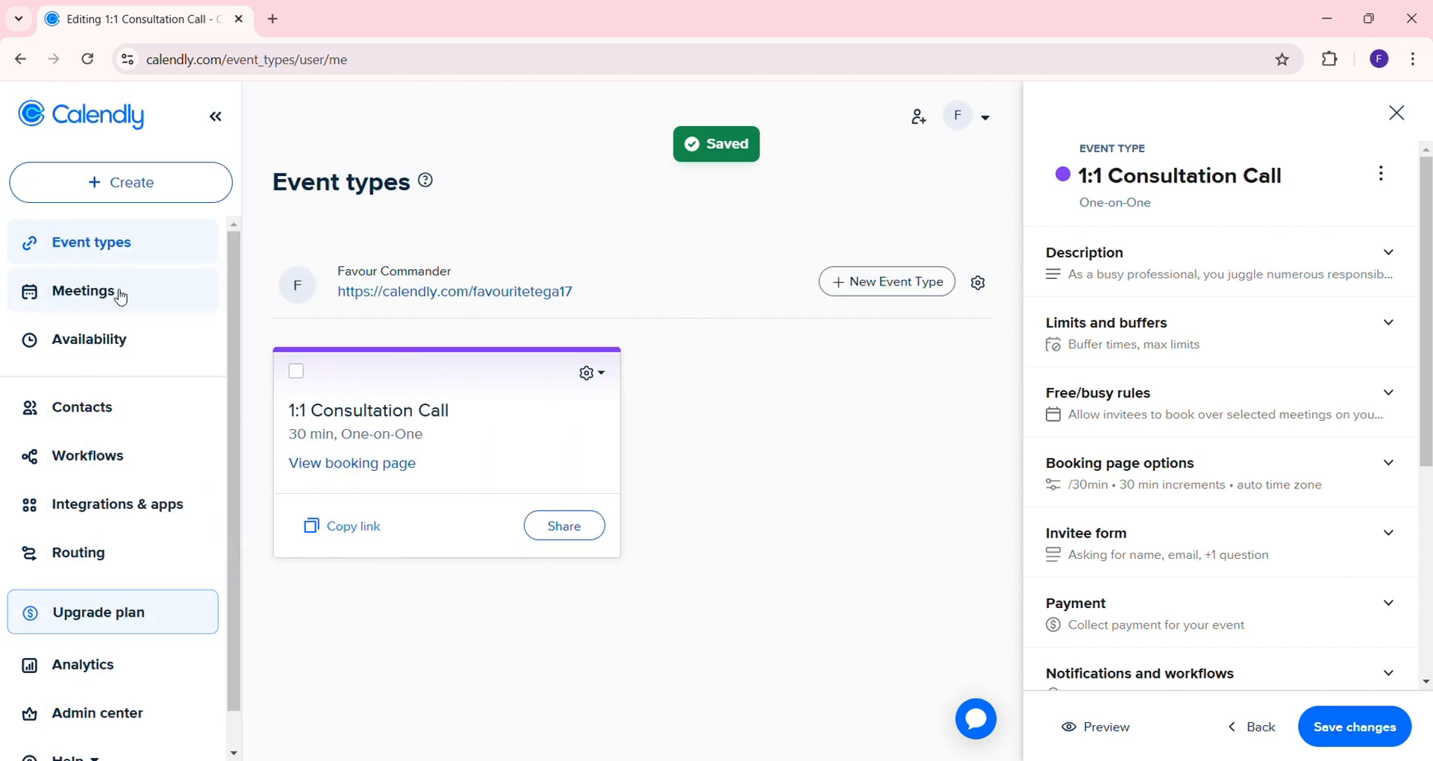
{"action": "scroll", "coordinate": [142, 571], "scroll_direction": "down", "scroll_amount": 1}
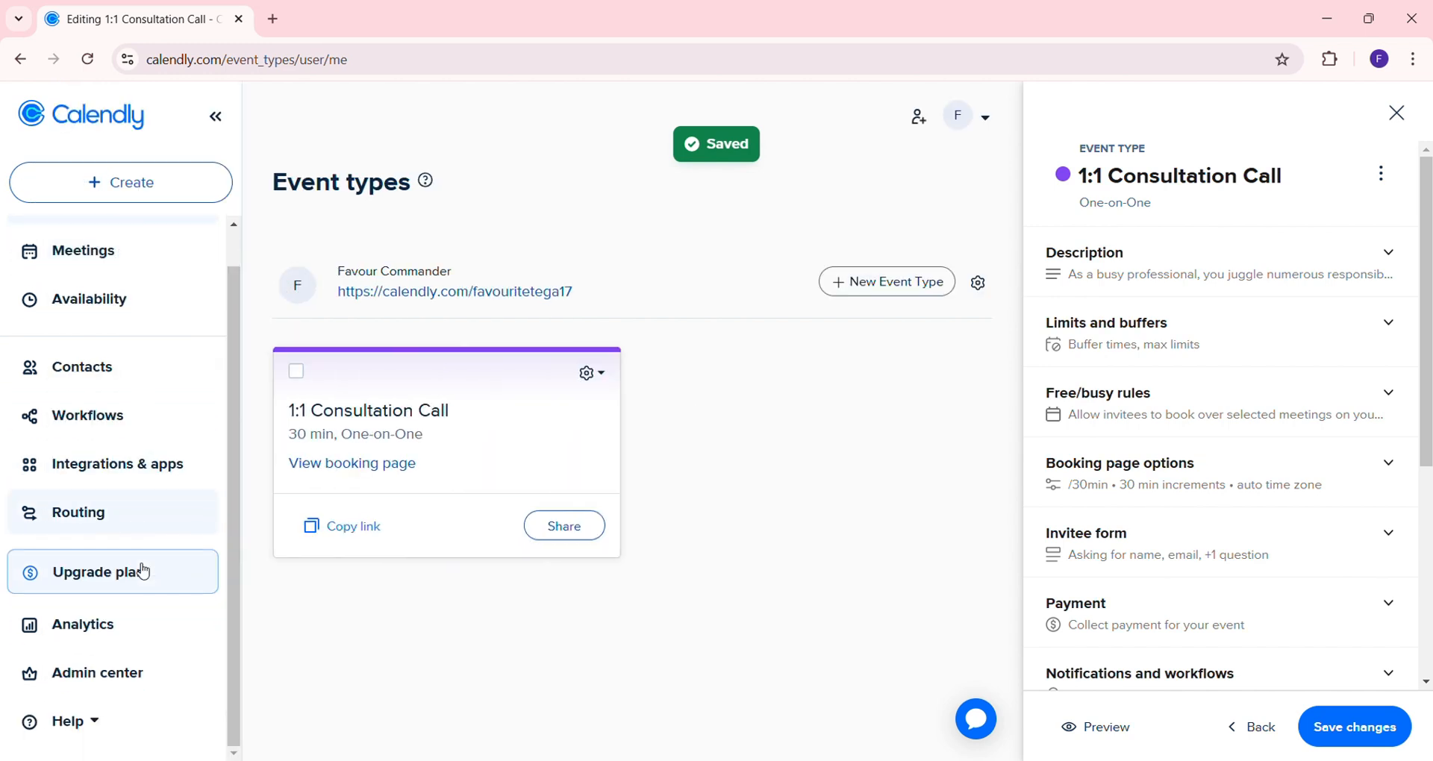
{"action": "scroll", "coordinate": [142, 571], "scroll_direction": "up", "scroll_amount": 1}
{"action": "left_click", "coordinate": [1397, 112]}
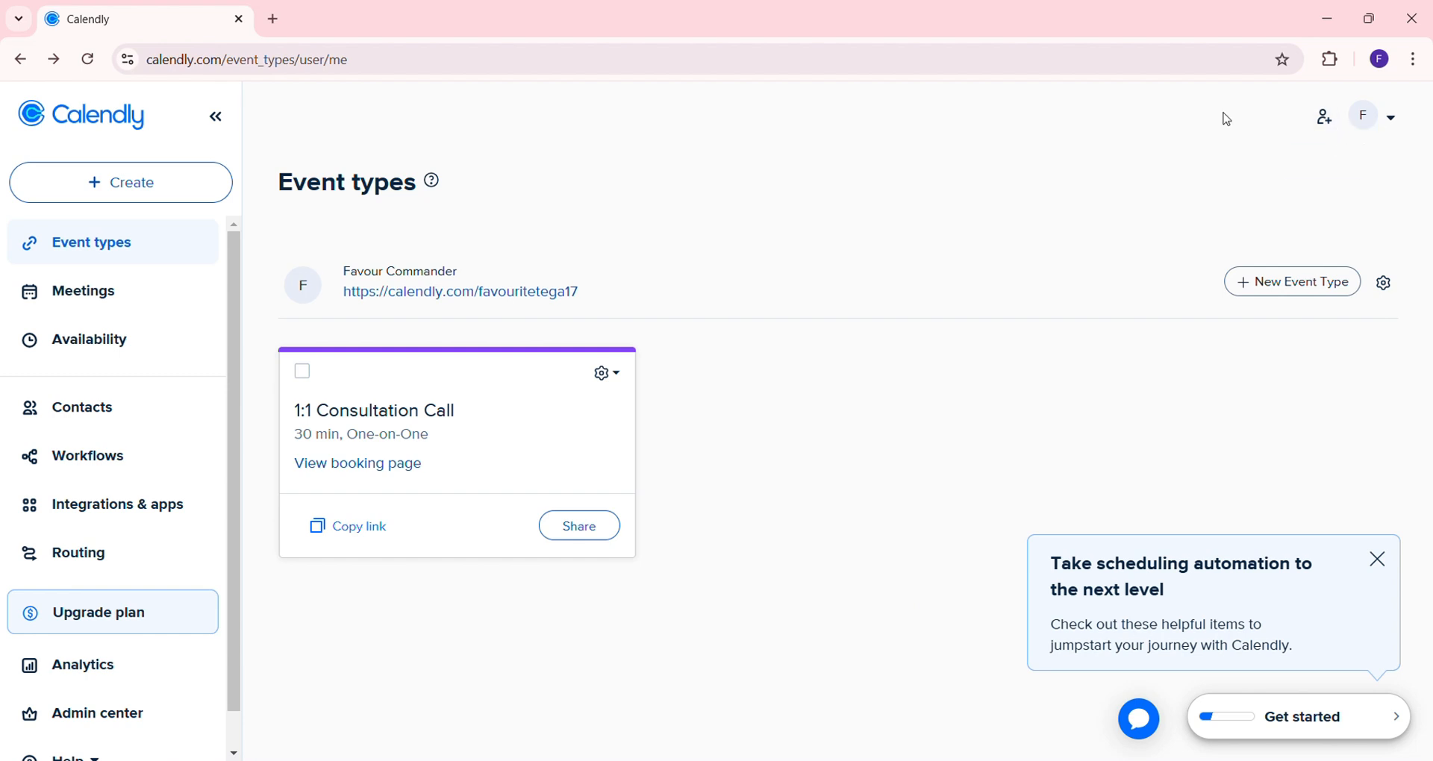
From the account settings, upload the portrait as the profile picture and apply the crop
{"action": "left_click", "coordinate": [302, 285]}
{"action": "scroll", "coordinate": [1282, 493], "scroll_direction": "down", "scroll_amount": 2}
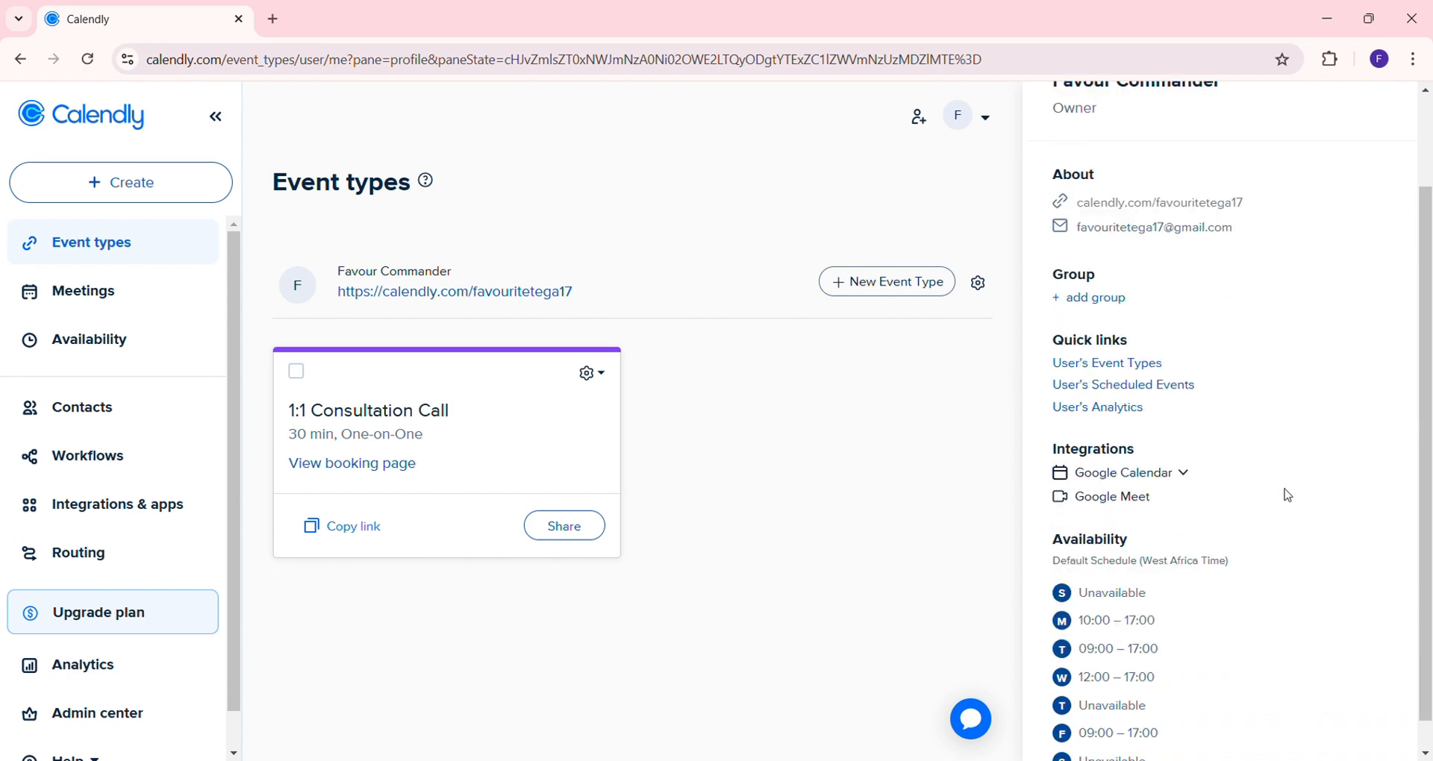
{"action": "left_click", "coordinate": [991, 120]}
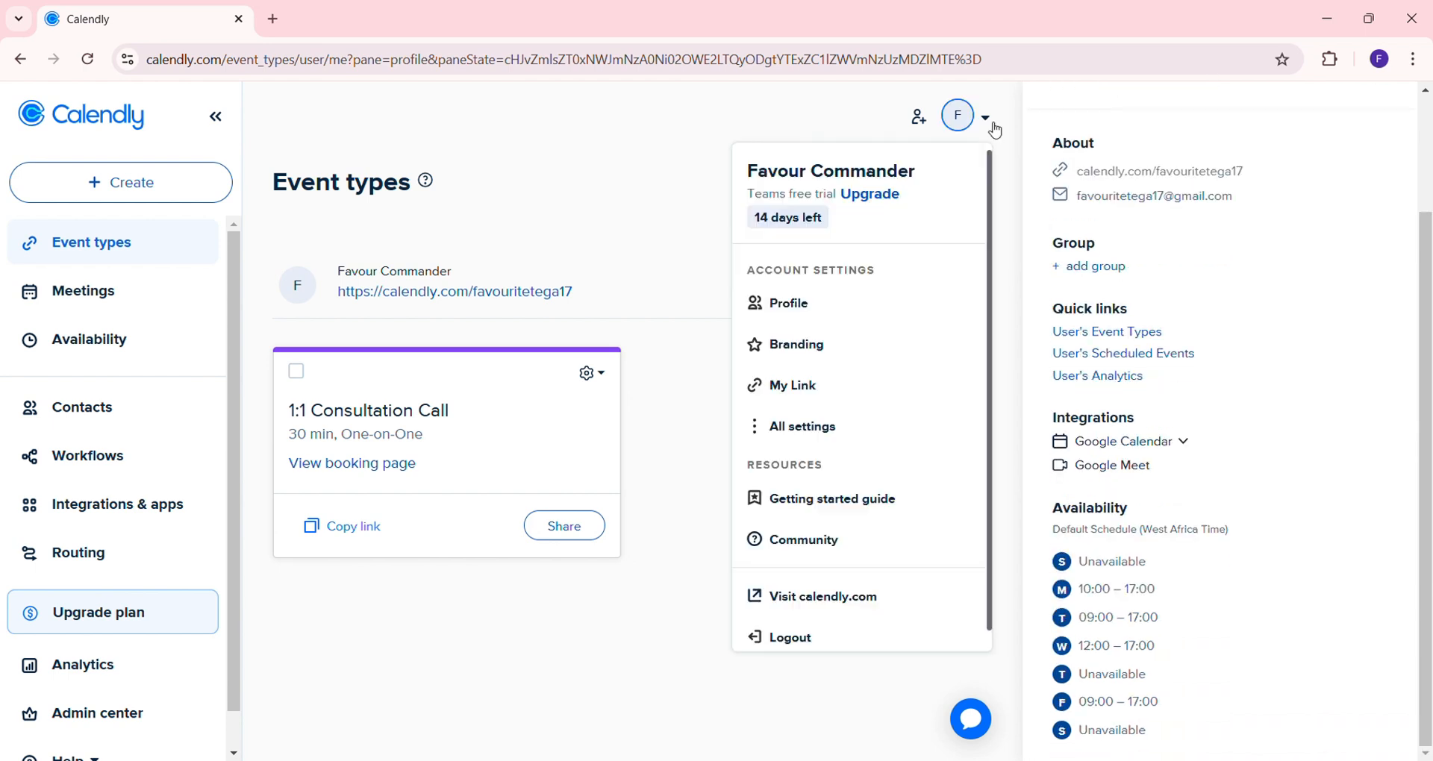
{"action": "left_click", "coordinate": [803, 433]}
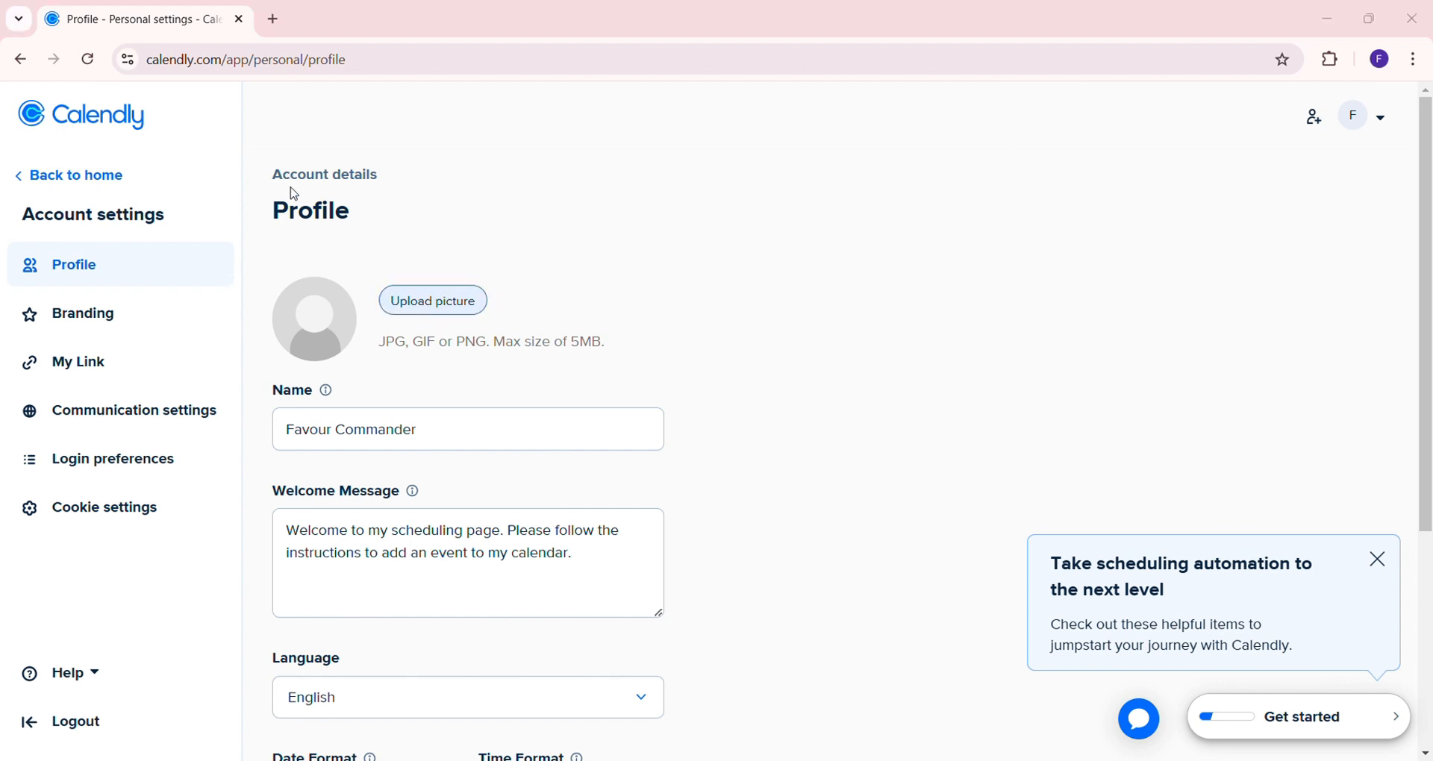
{"action": "left_click", "coordinate": [531, 411]}
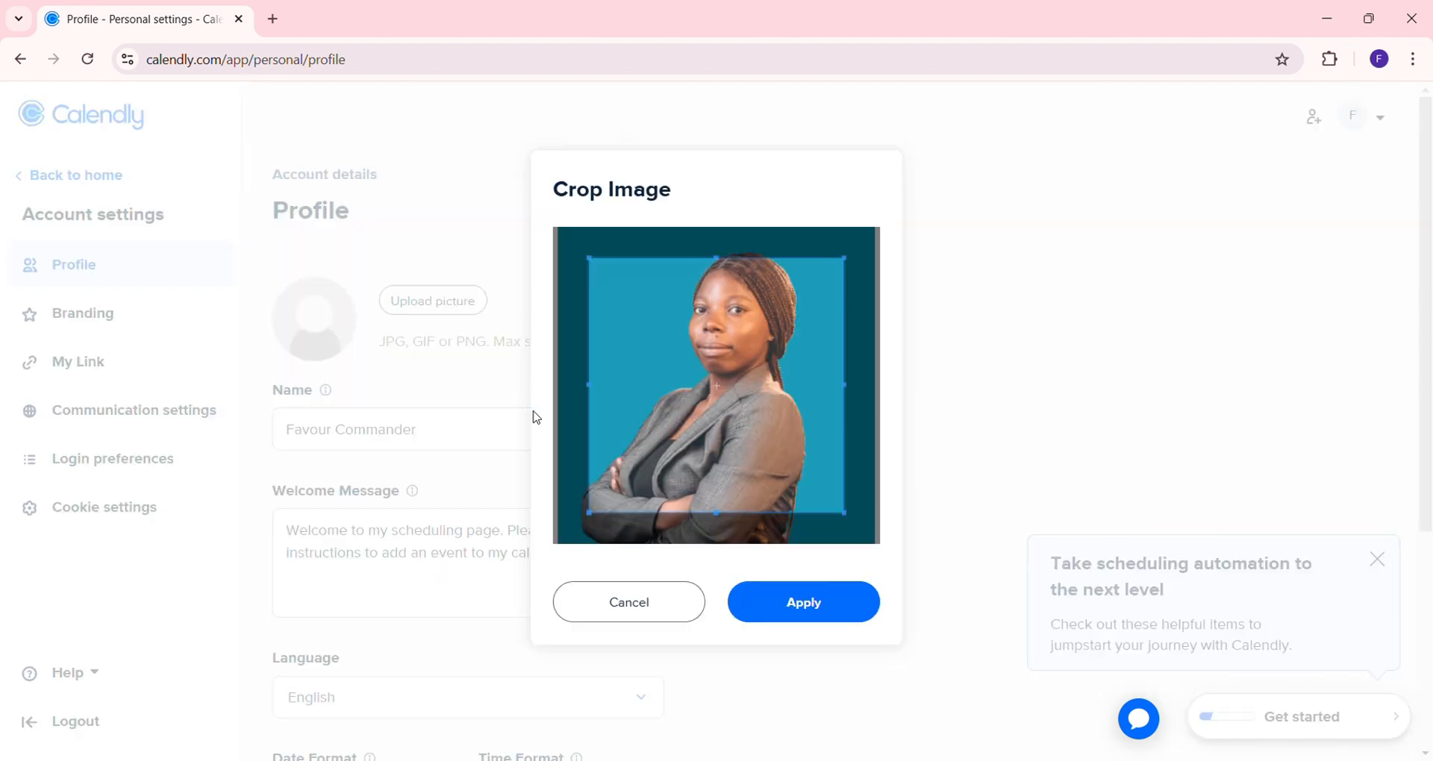
{"action": "left_click_drag", "start_coordinate": [777, 352], "coordinate": [781, 325]}
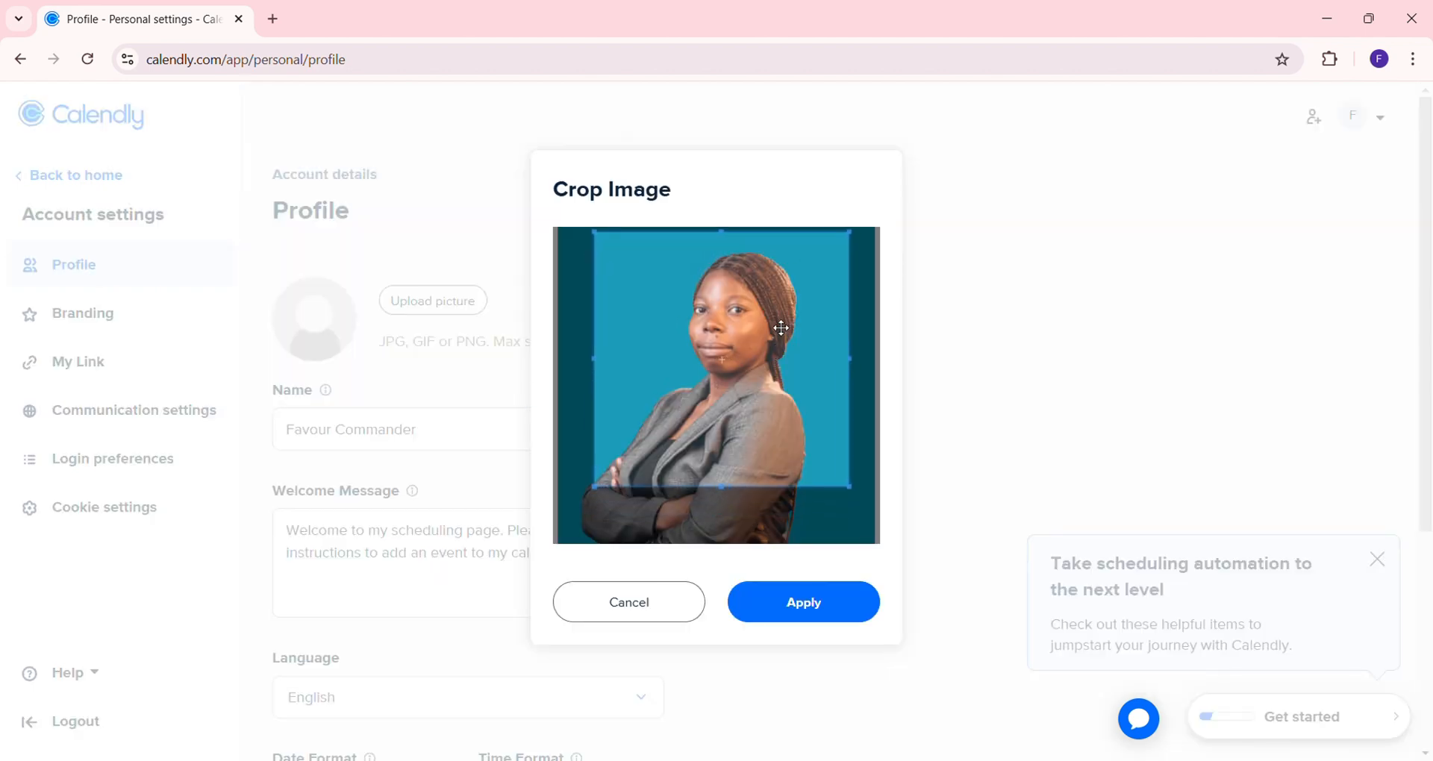
{"action": "left_click", "coordinate": [825, 616]}
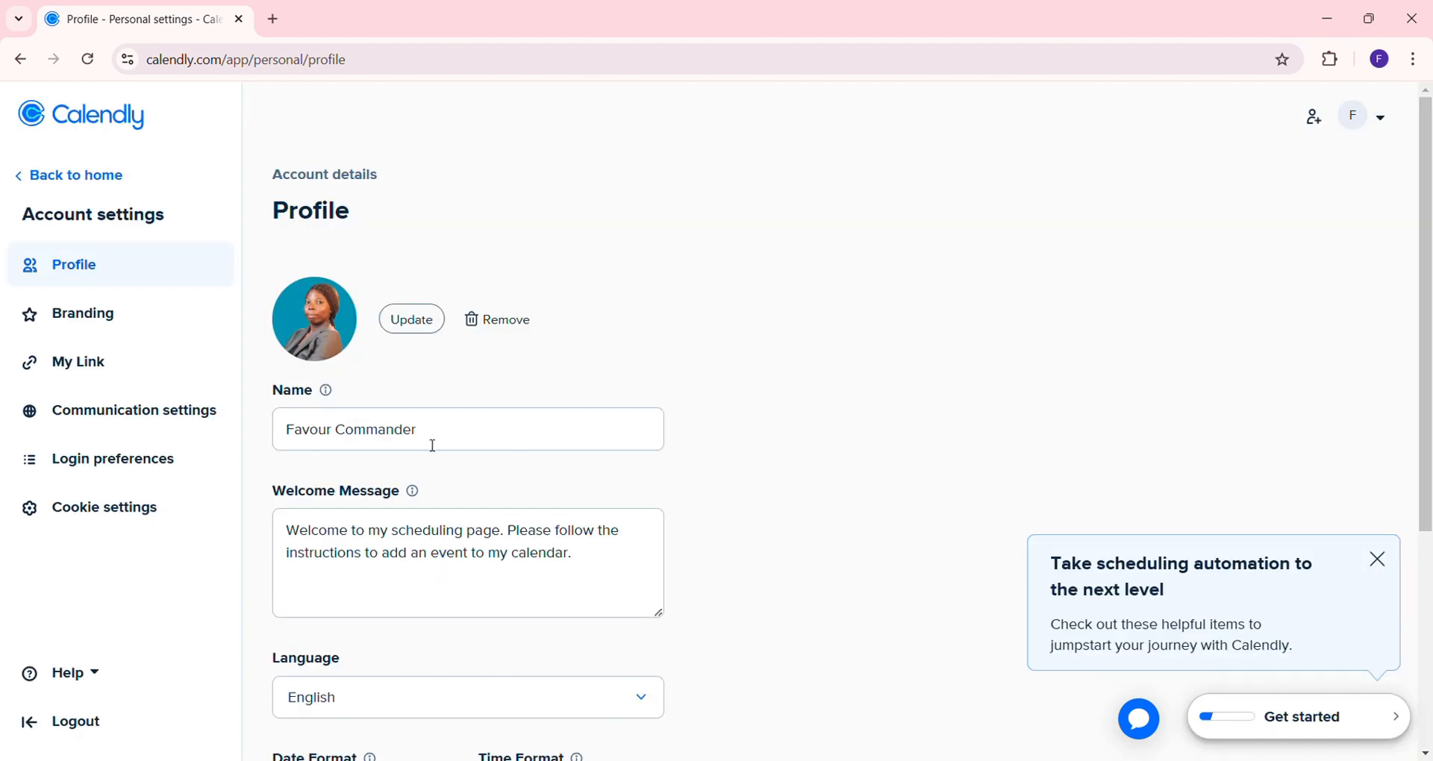
Switch to the 12-hour (am/pm) time format and West Africa Time, then save the changes
{"action": "scroll", "coordinate": [471, 587], "scroll_direction": "down", "scroll_amount": 5}
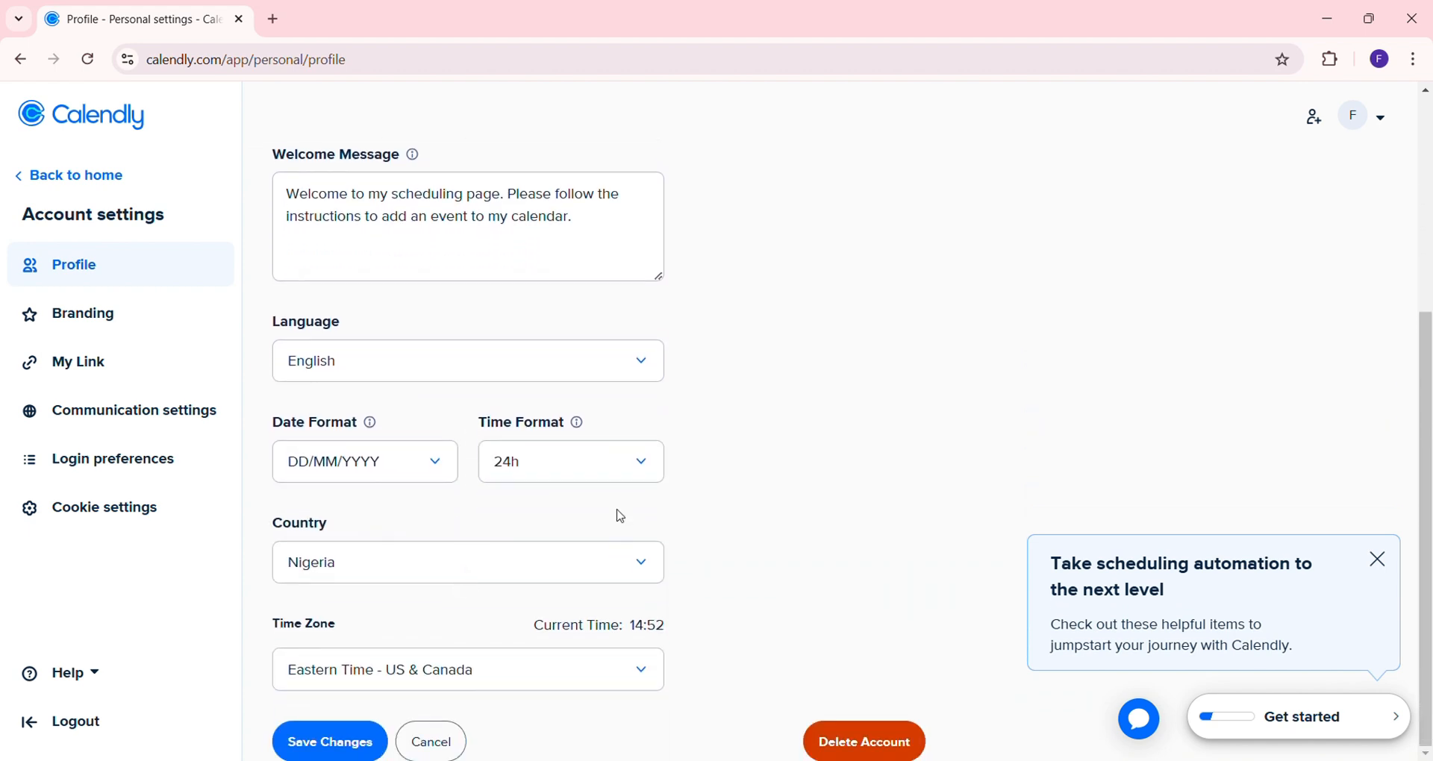
{"action": "left_click", "coordinate": [654, 468]}
{"action": "left_click", "coordinate": [590, 520]}
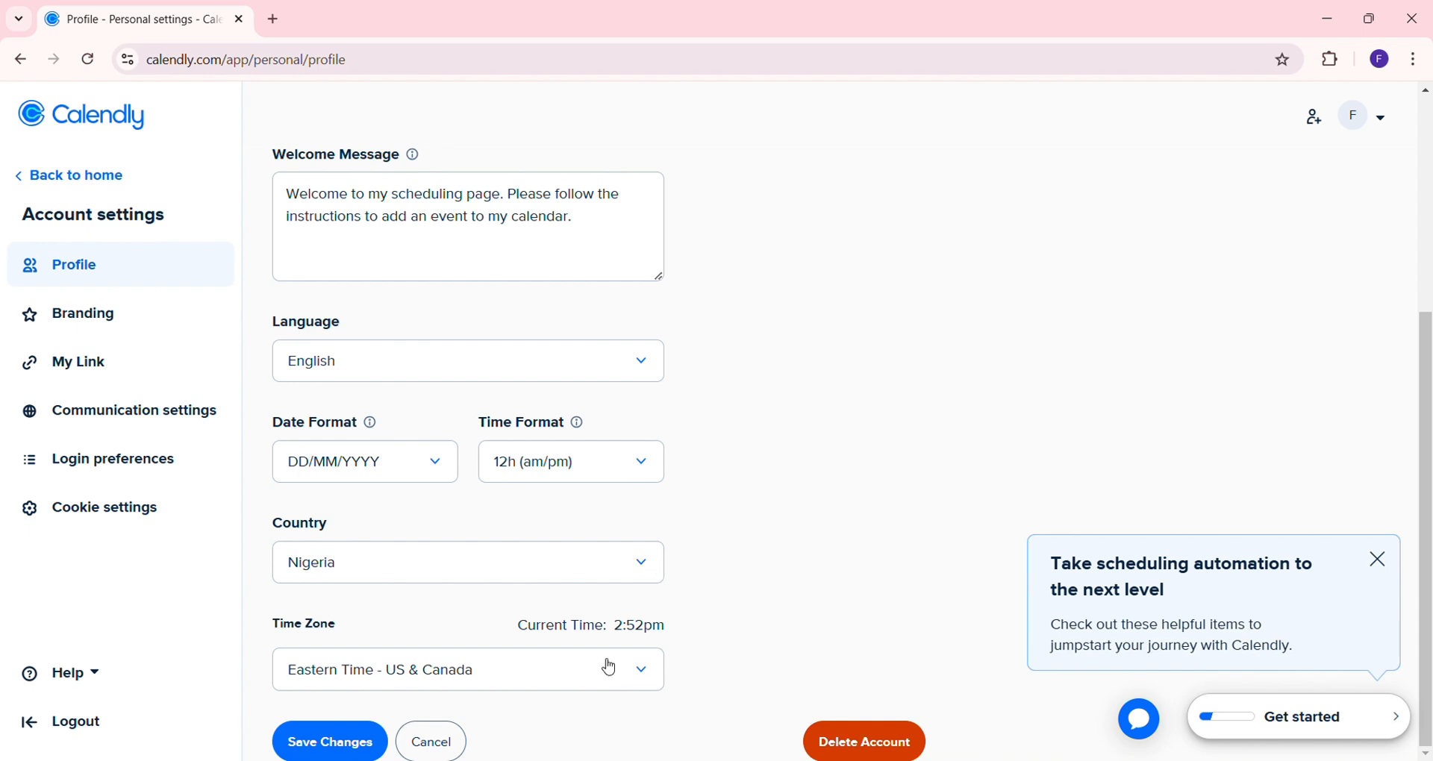
{"action": "left_click", "coordinate": [643, 672]}
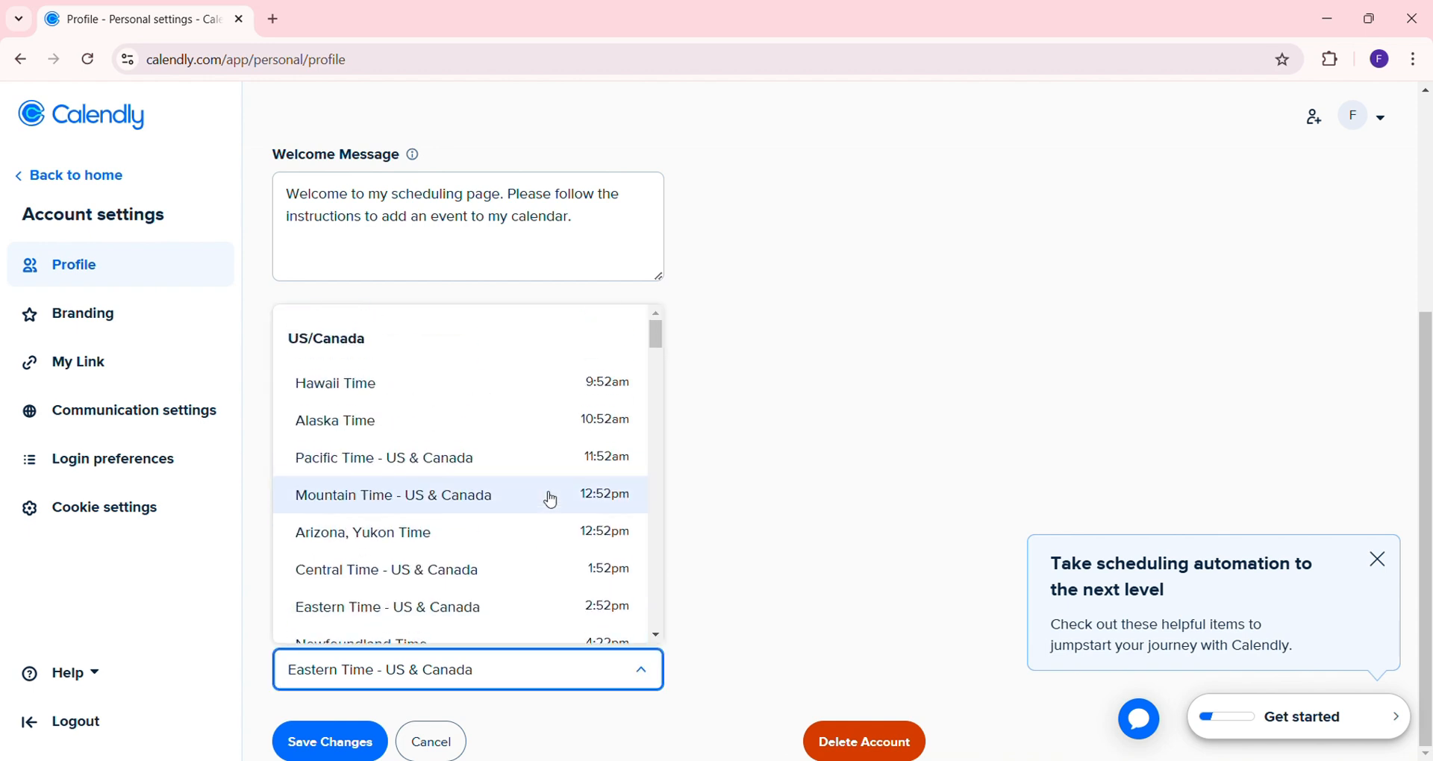
{"action": "scroll", "coordinate": [552, 500], "scroll_direction": "down", "scroll_amount": 10}
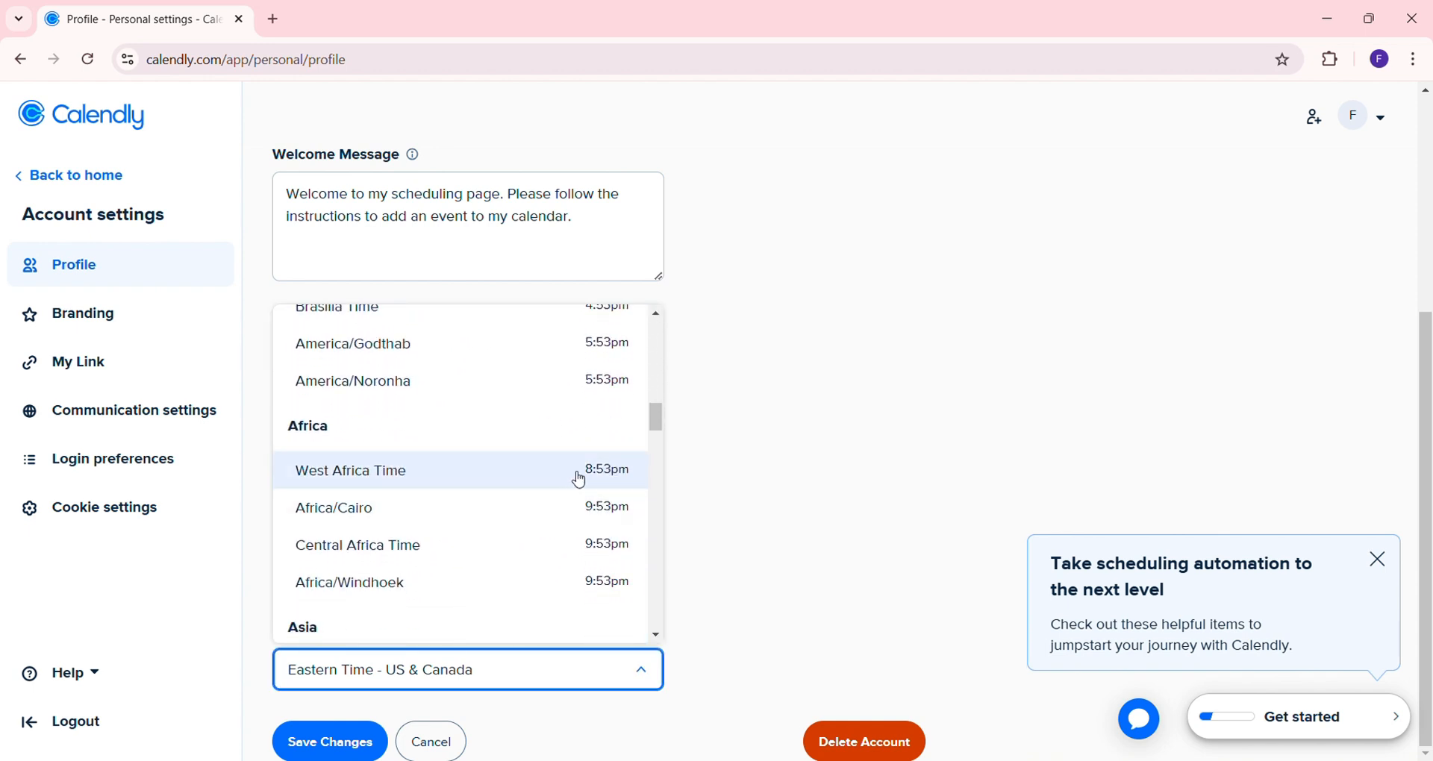
{"action": "left_click", "coordinate": [577, 478]}
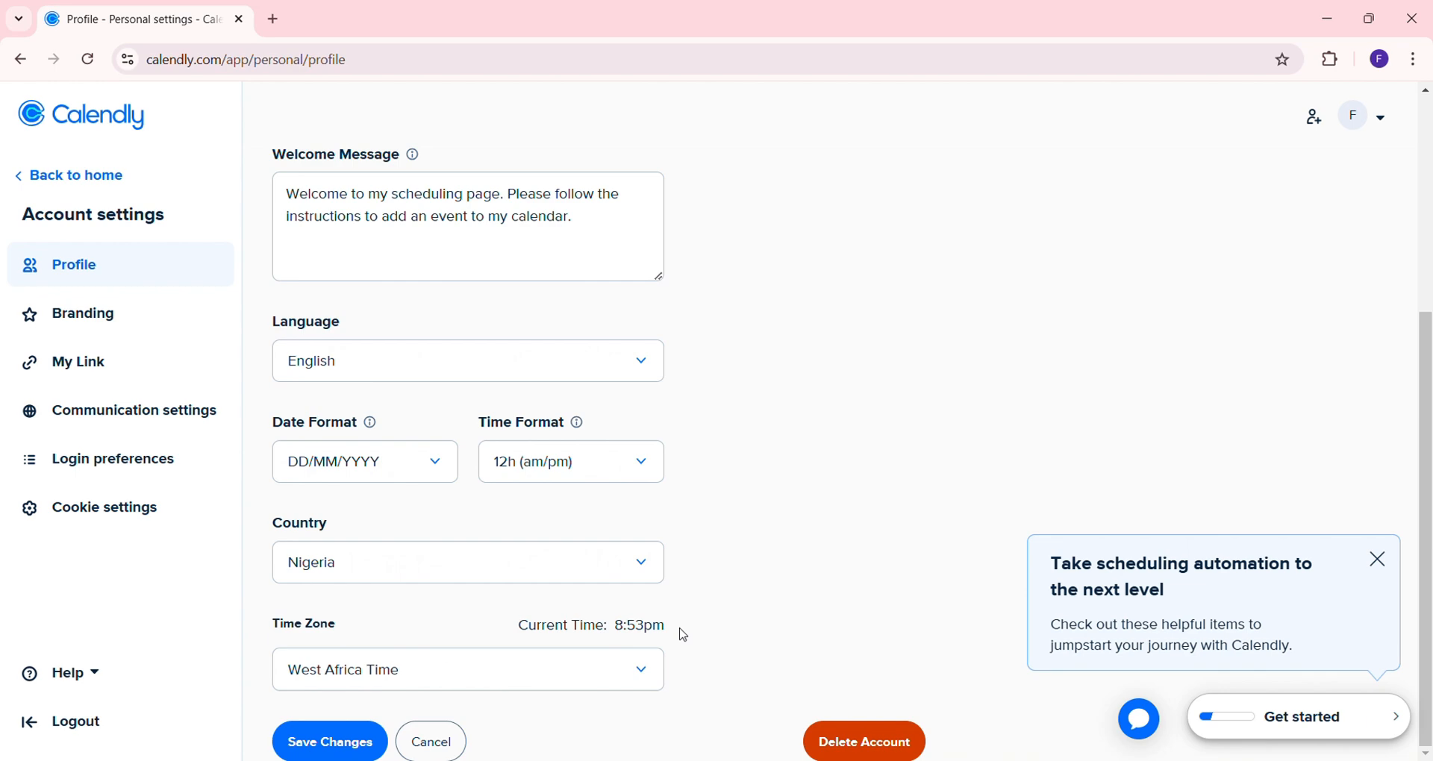
{"action": "scroll", "coordinate": [684, 636], "scroll_direction": "up", "scroll_amount": 2}
{"action": "scroll", "coordinate": [598, 643], "scroll_direction": "down", "scroll_amount": 2}
{"action": "scroll", "coordinate": [321, 724], "scroll_direction": "up", "scroll_amount": 4}
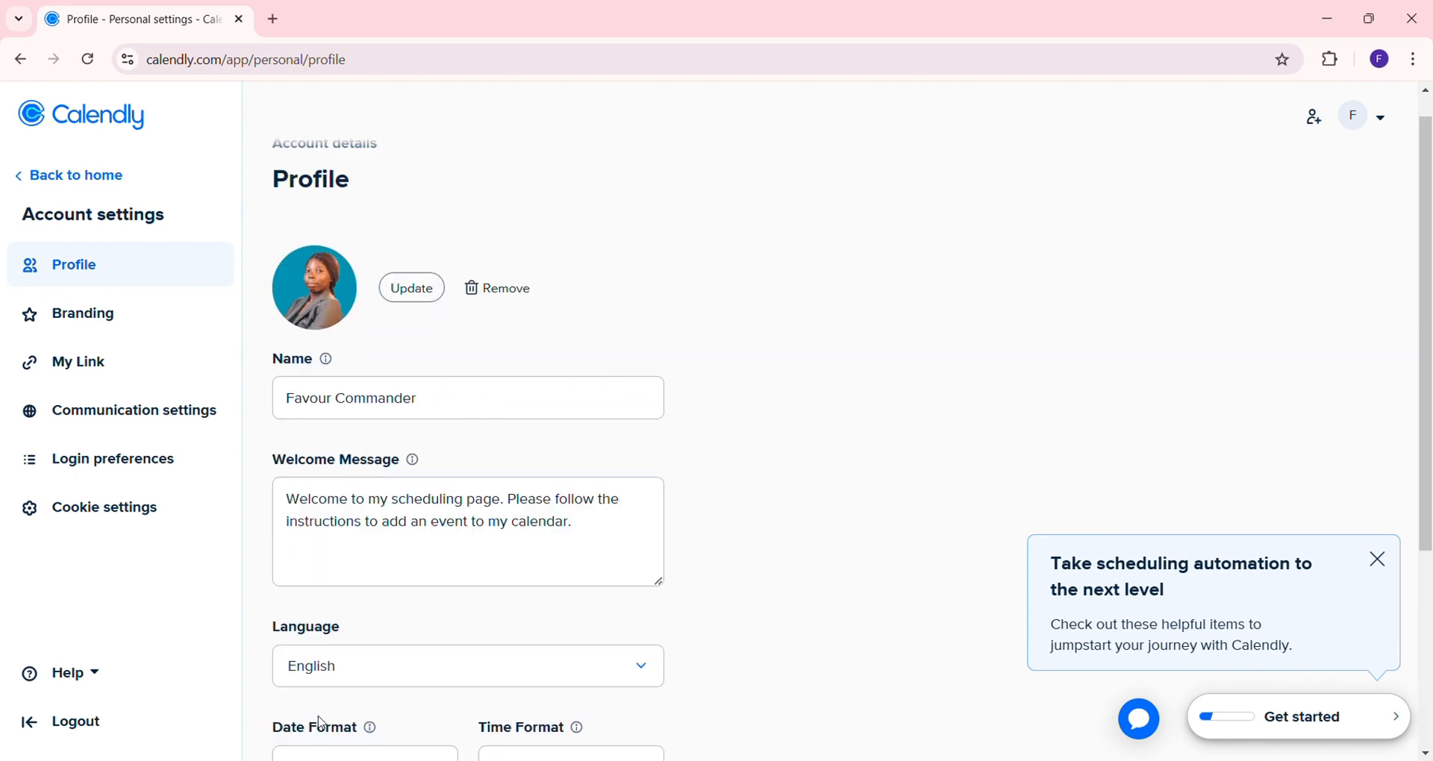
{"action": "scroll", "coordinate": [322, 723], "scroll_direction": "down", "scroll_amount": 5}
{"action": "left_click", "coordinate": [324, 749]}
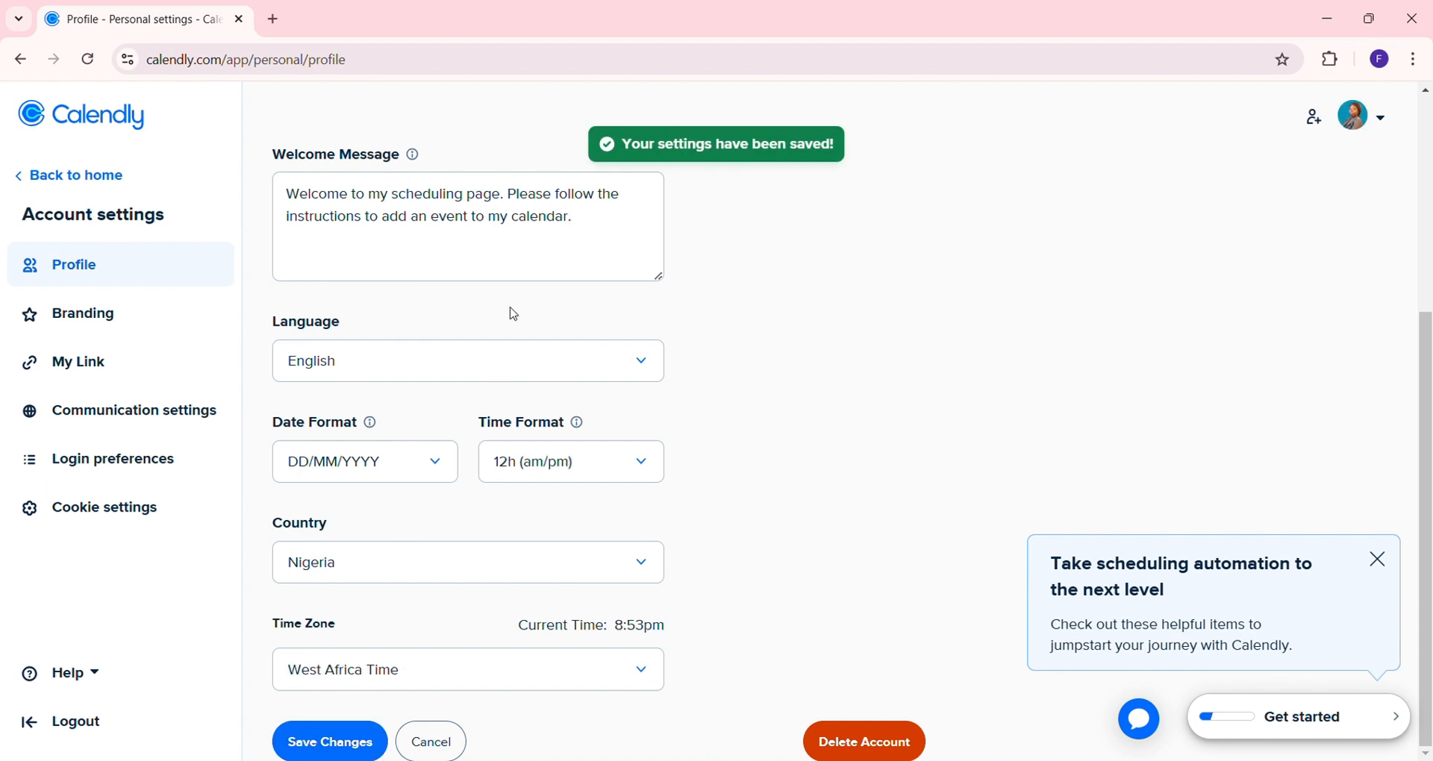
Visit the Branding and Profile settings, then go back to the Event types home page
{"action": "left_click", "coordinate": [118, 316]}
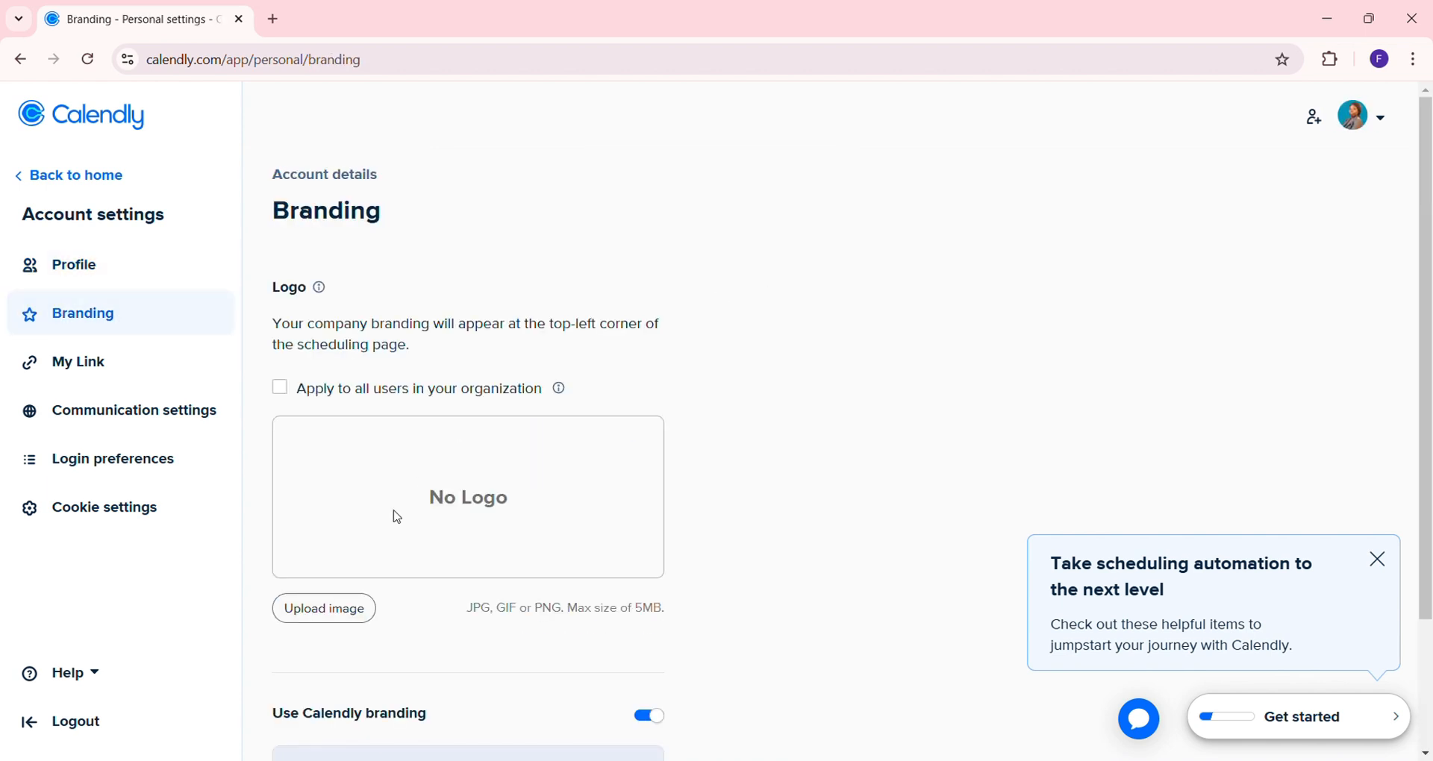
{"action": "scroll", "coordinate": [395, 517], "scroll_direction": "down", "scroll_amount": 2}
{"action": "scroll", "coordinate": [394, 514], "scroll_direction": "up", "scroll_amount": 2}
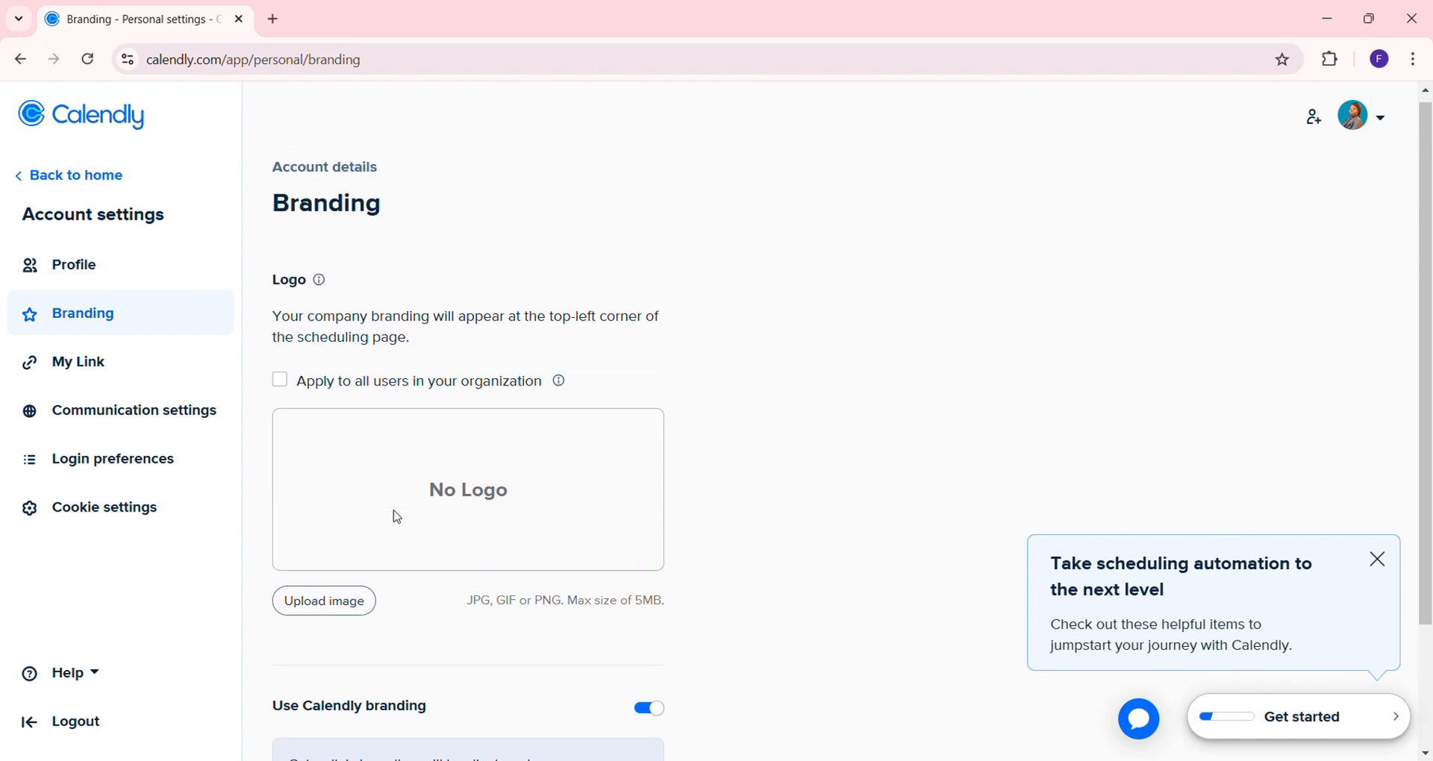
{"action": "left_click", "coordinate": [106, 274]}
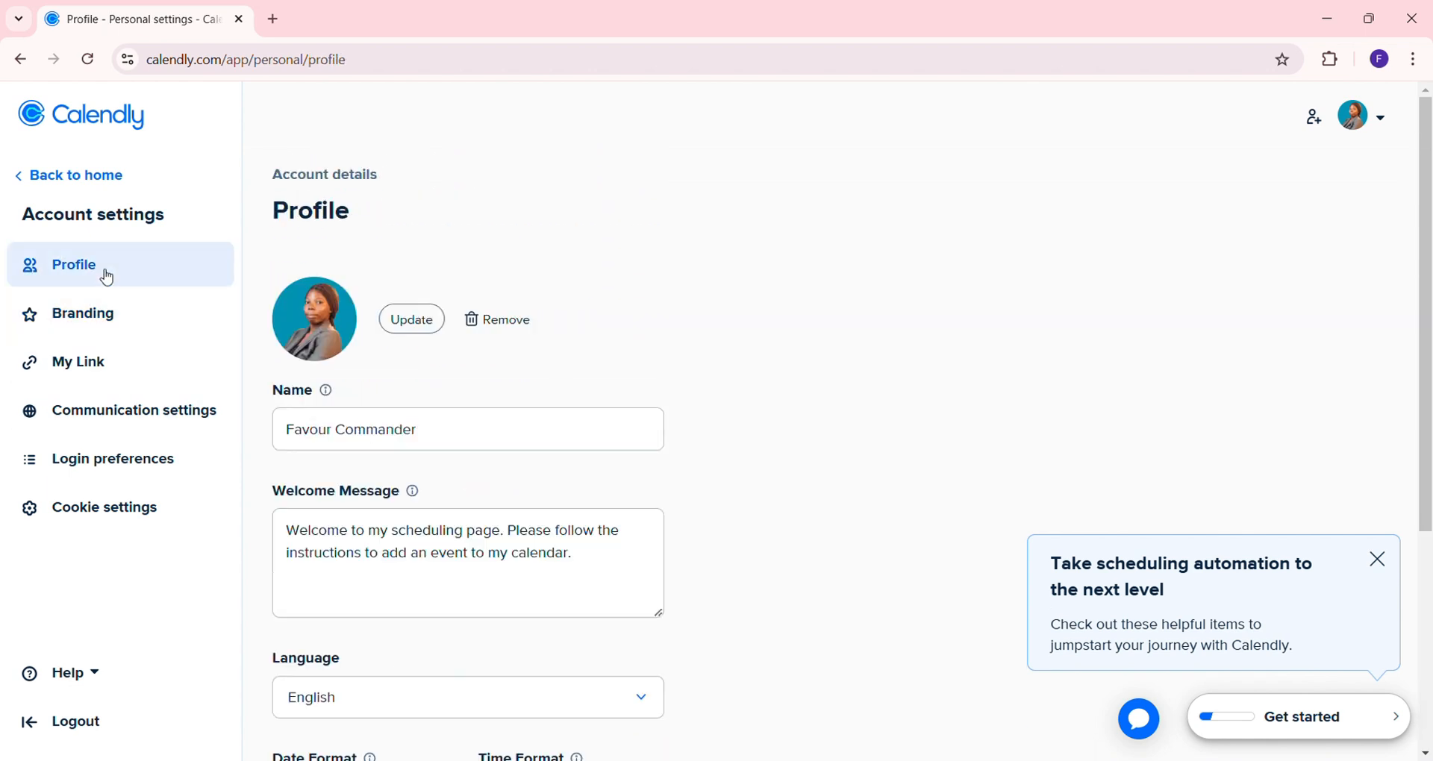
{"action": "left_click", "coordinate": [60, 176]}
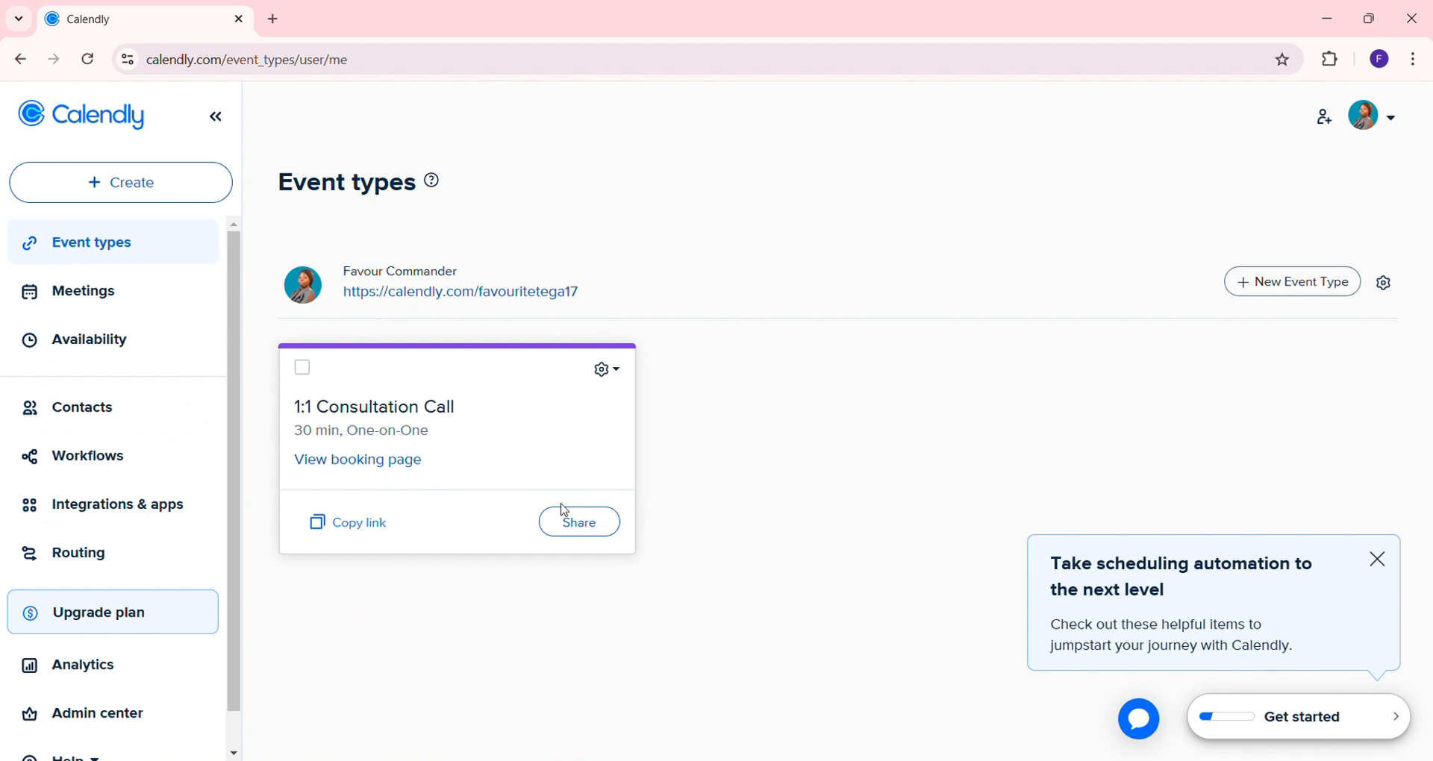
Copy the 1:1 Consultation Call booking link and load it in a new browser tab
{"action": "left_click", "coordinate": [328, 527]}
{"action": "left_click", "coordinate": [273, 20]}
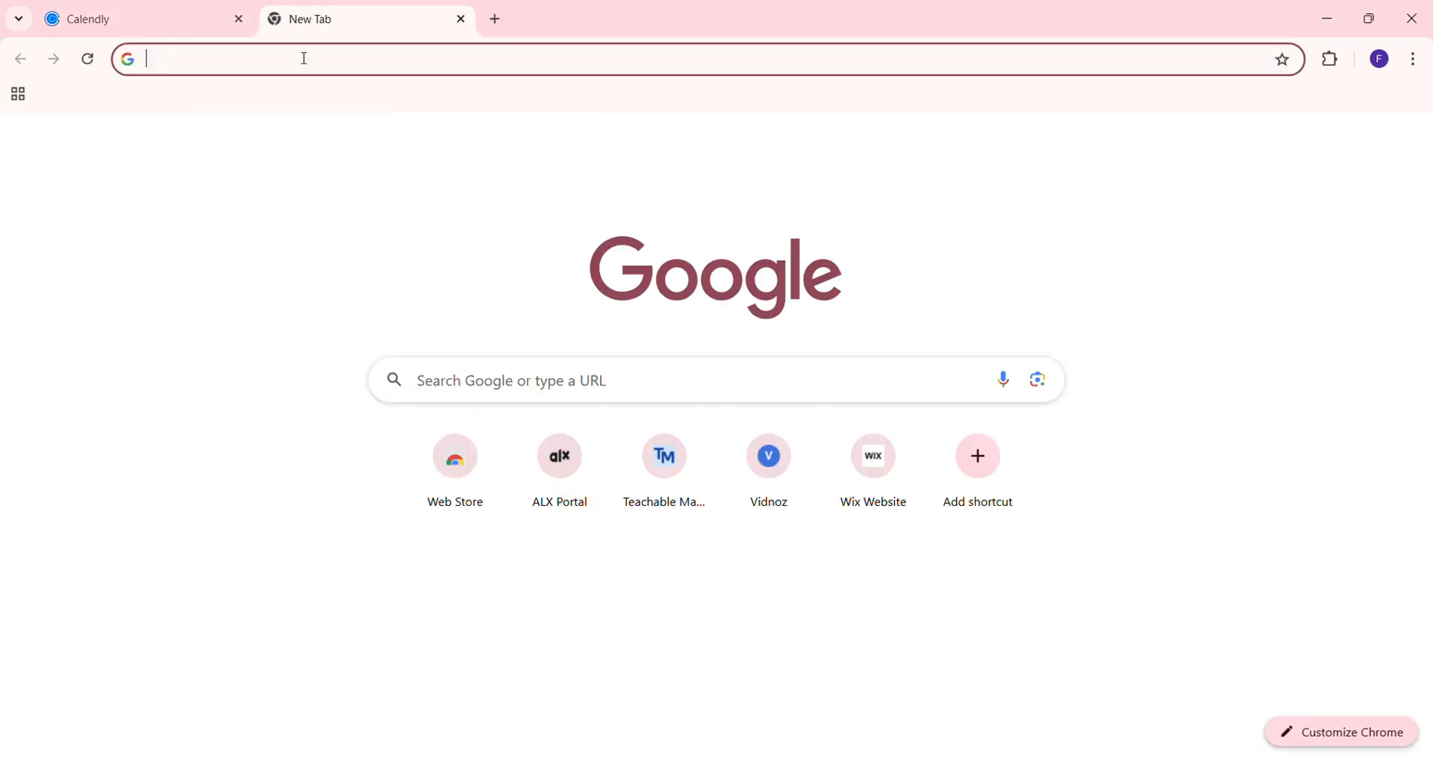
{"action": "key", "text": "ctrl+v"}
{"action": "key", "text": "Return"}
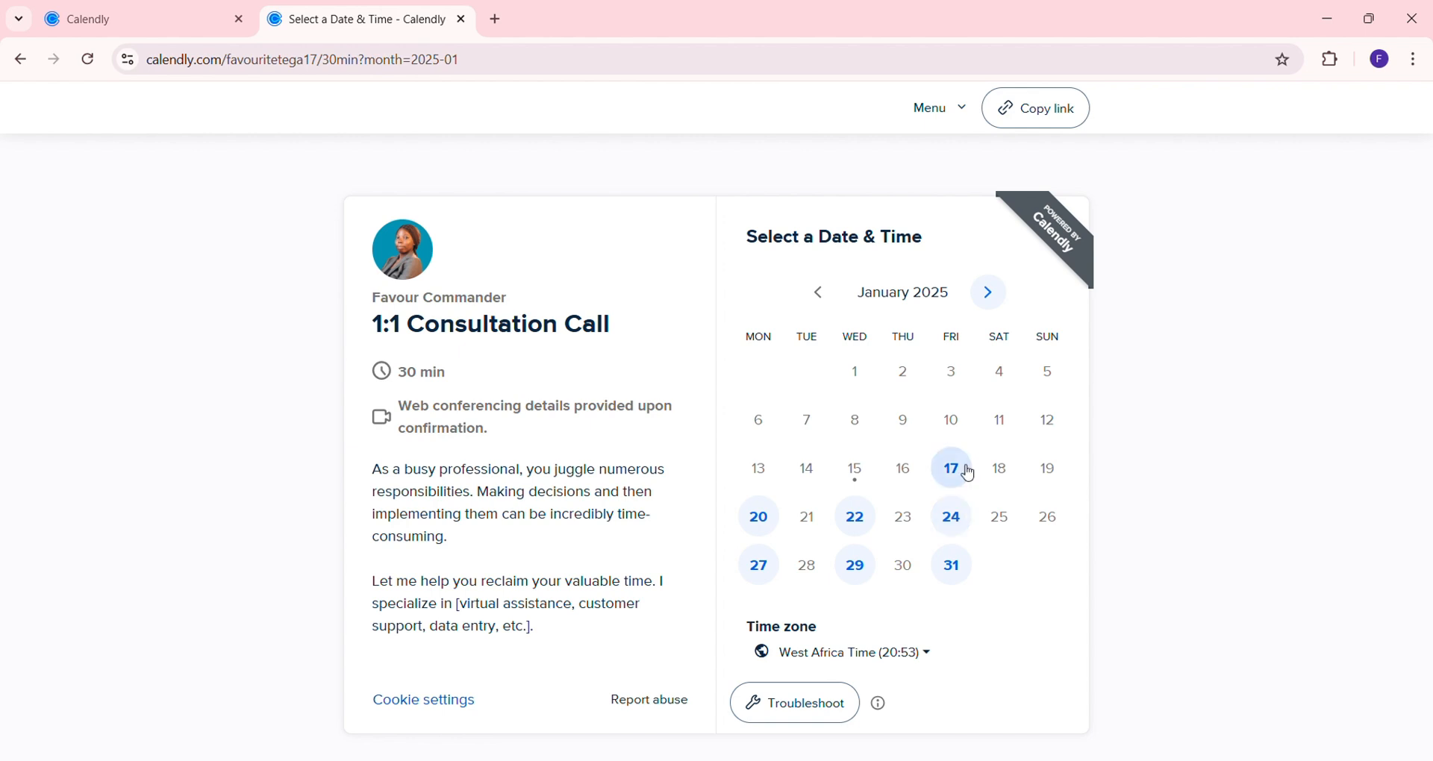
Pick Wednesday, March 5, 2025 at 12:30 and continue to the details form
{"action": "left_click", "coordinate": [1002, 301]}
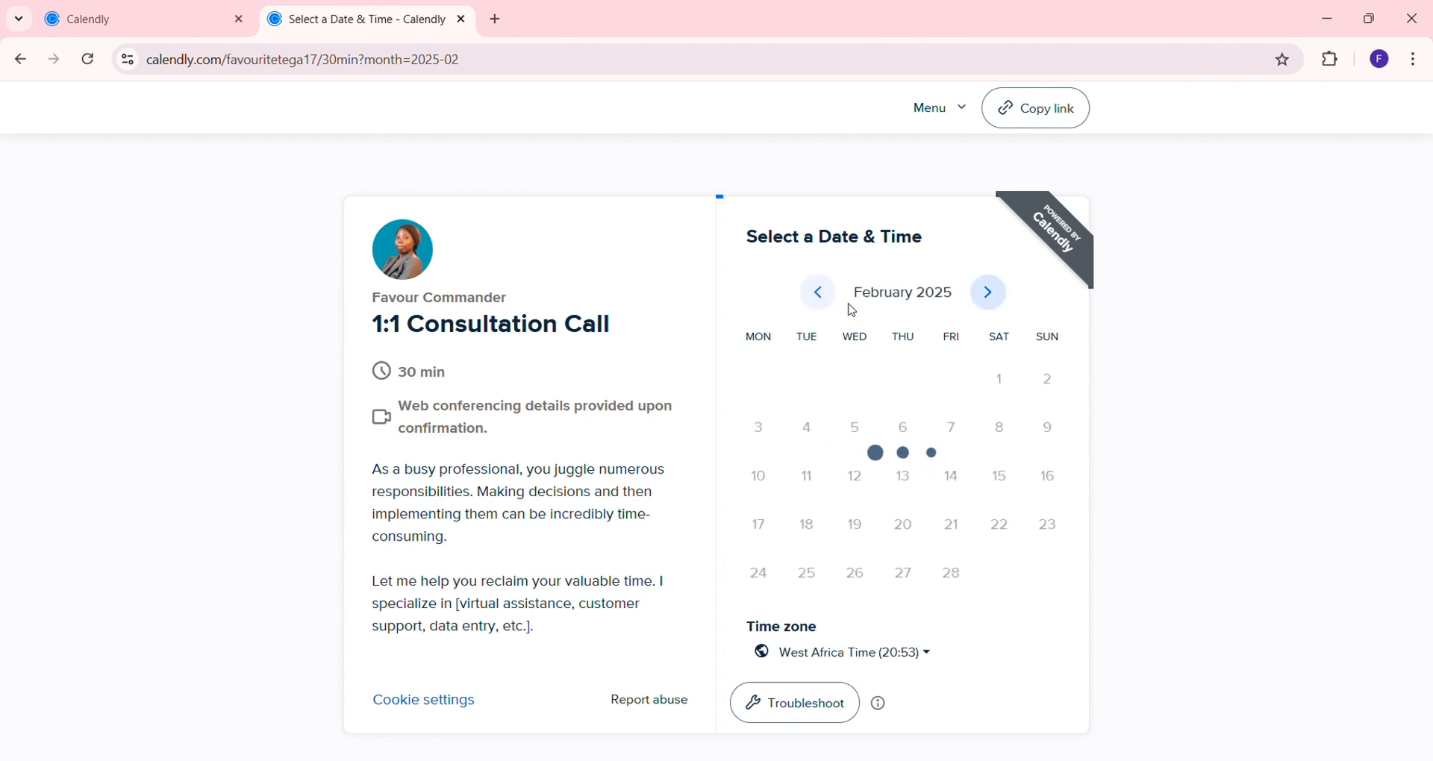
{"action": "left_click", "coordinate": [1005, 303]}
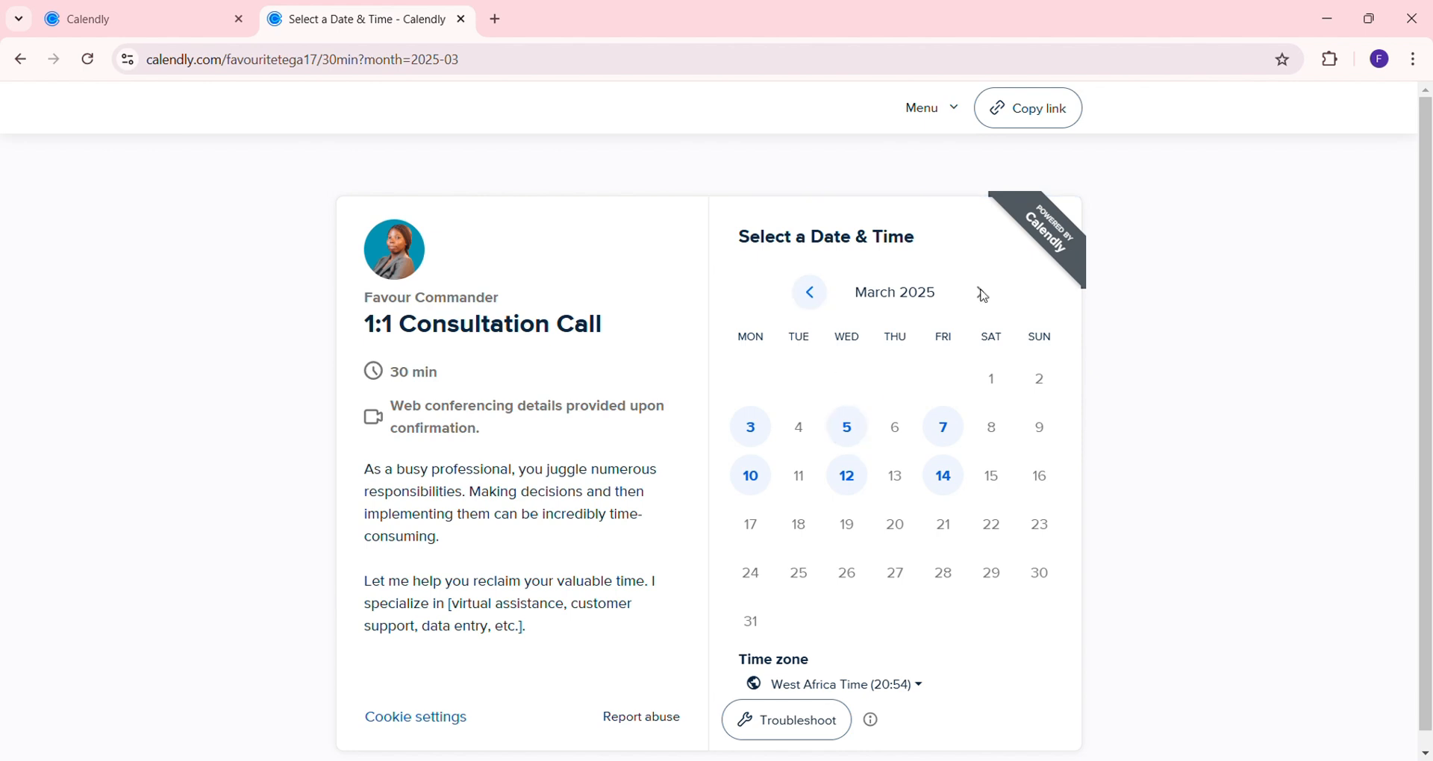
{"action": "left_click", "coordinate": [855, 431]}
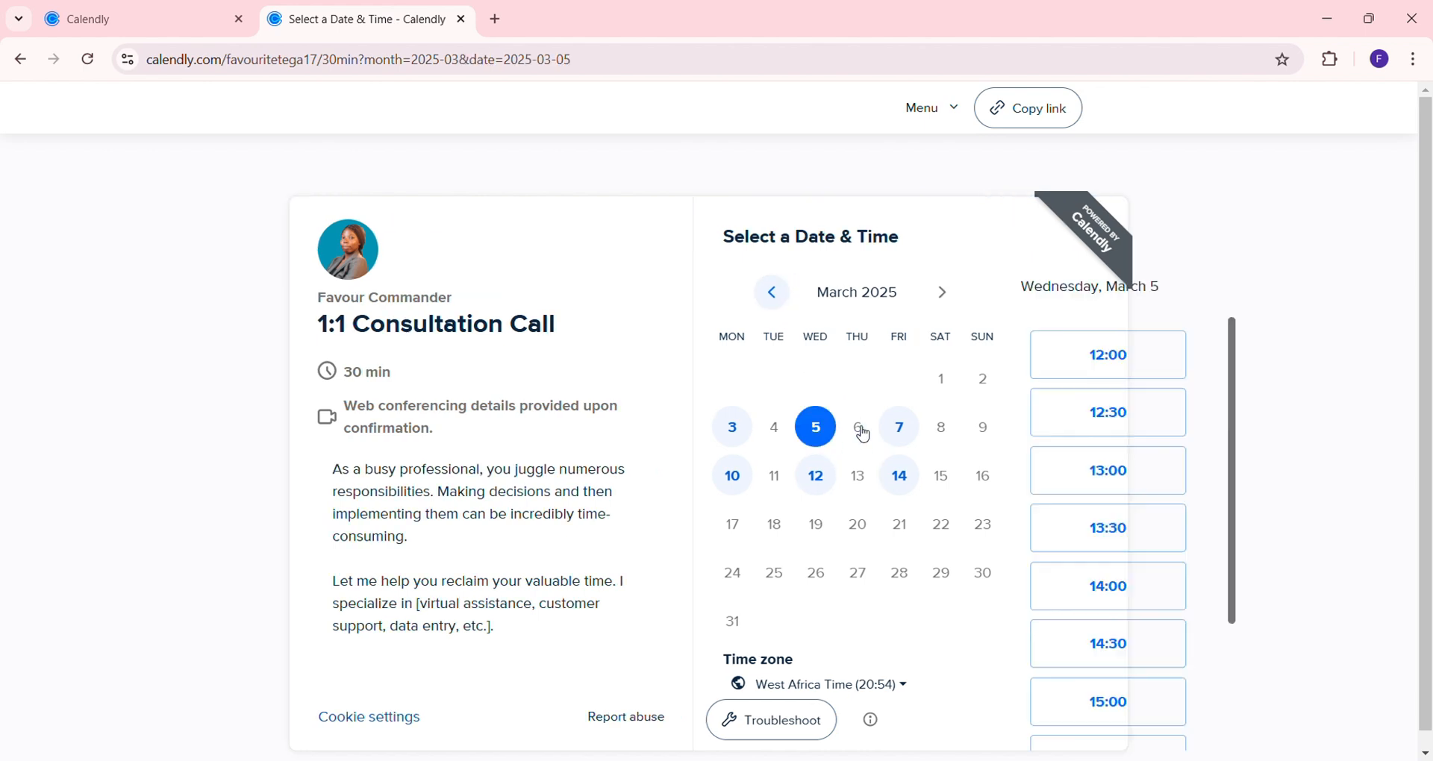
{"action": "scroll", "coordinate": [1142, 527], "scroll_direction": "down", "scroll_amount": 2}
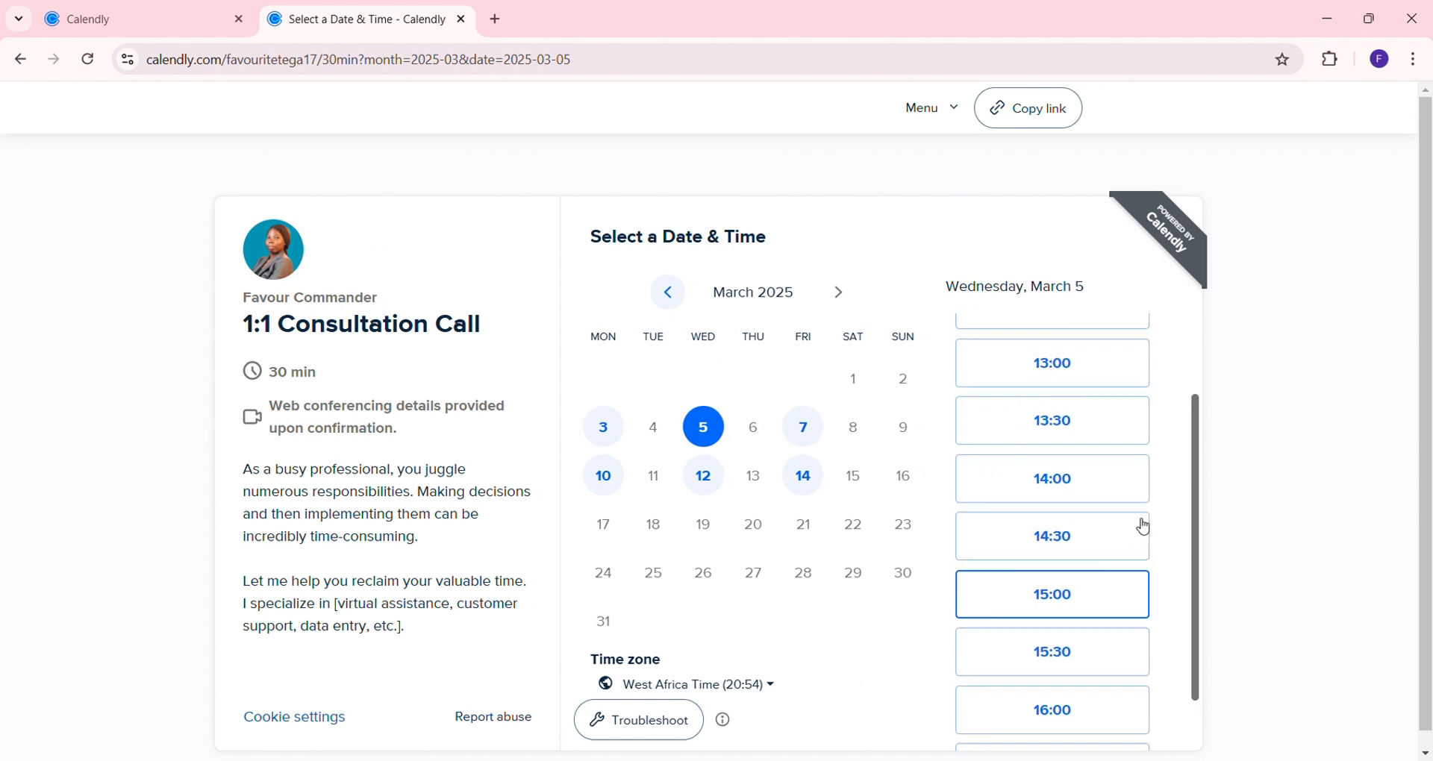
{"action": "scroll", "coordinate": [1138, 515], "scroll_direction": "up", "scroll_amount": 2}
{"action": "left_click", "coordinate": [1125, 414]}
{"action": "left_click", "coordinate": [1130, 418]}
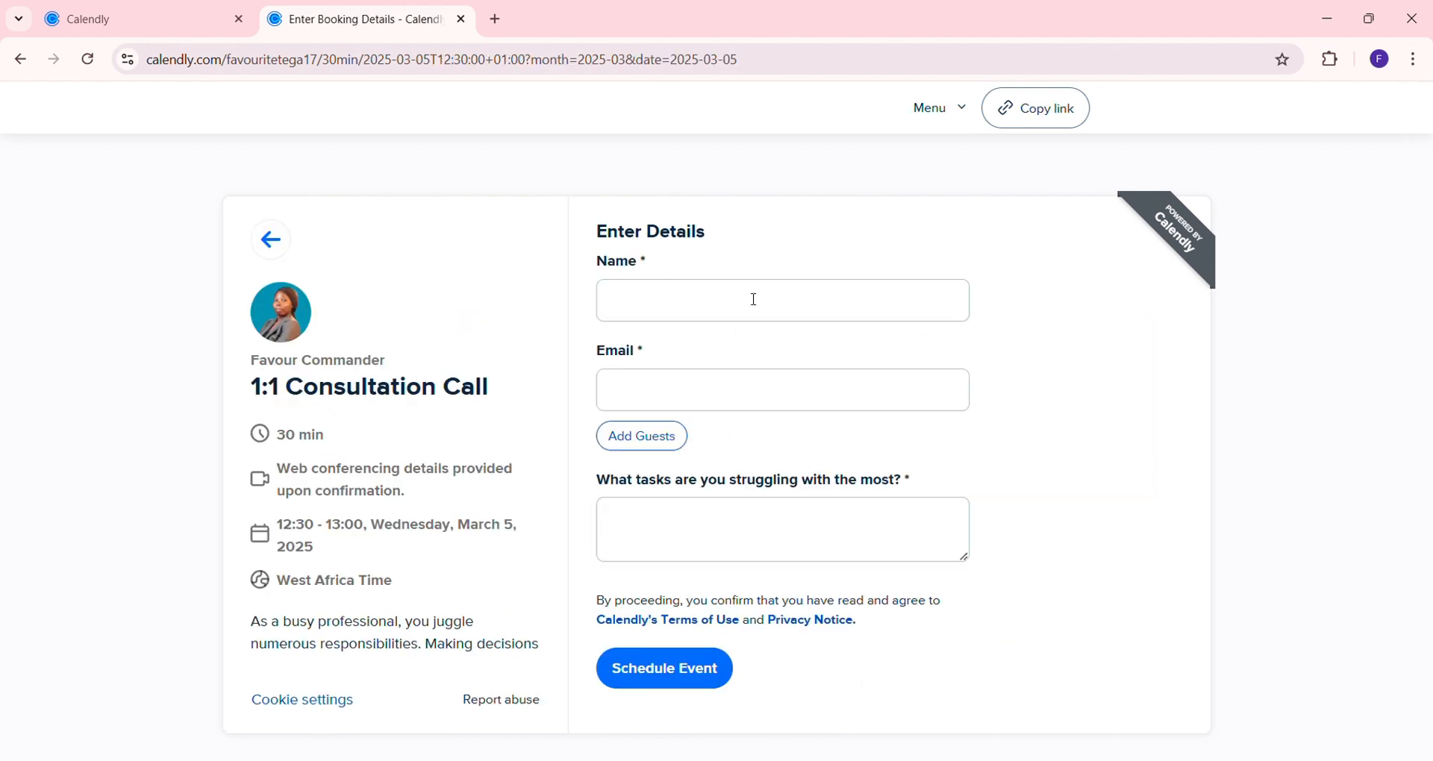
Enter the invitee's name and e-mail, answer 'Lead generation and email management', and schedule the event
{"action": "left_click", "coordinate": [776, 307]}
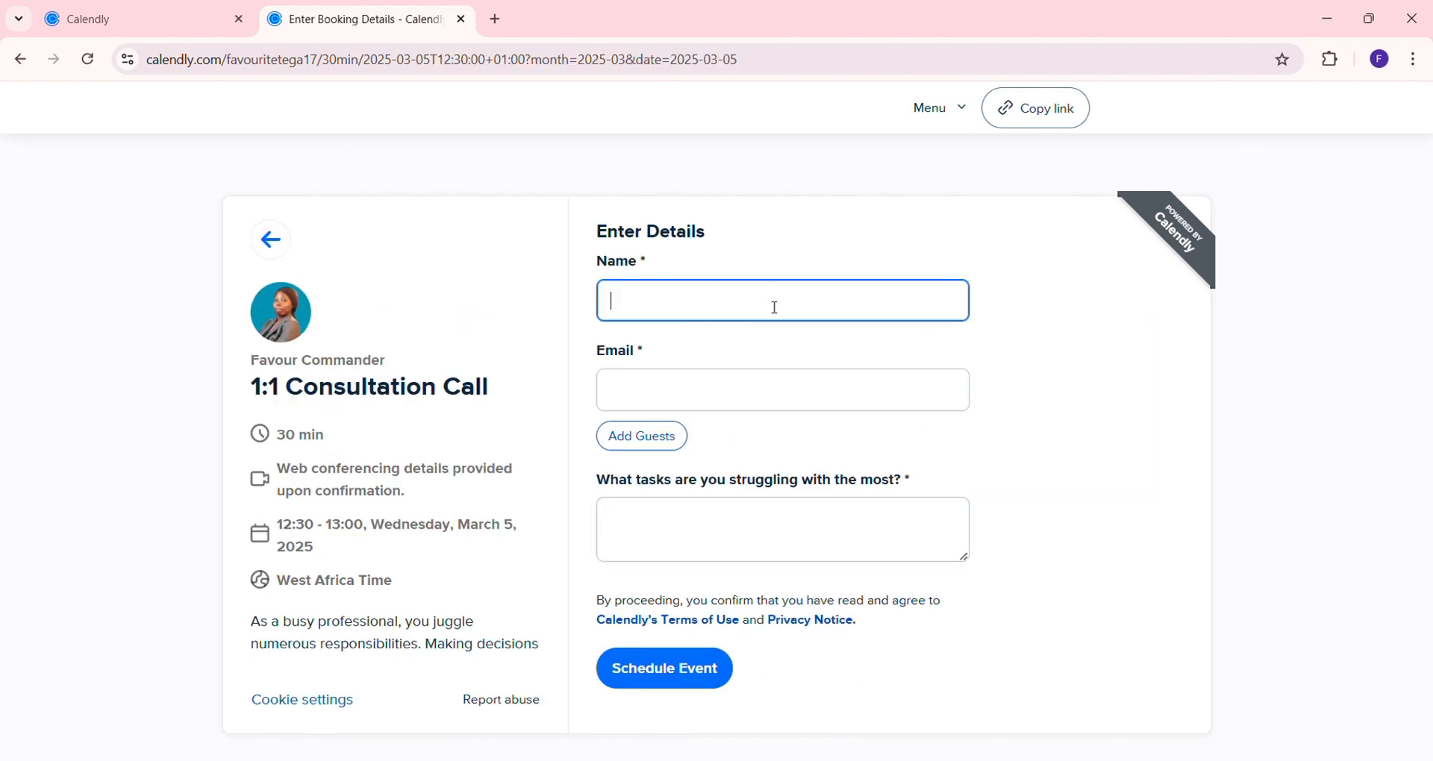
{"action": "left_click", "coordinate": [751, 384]}
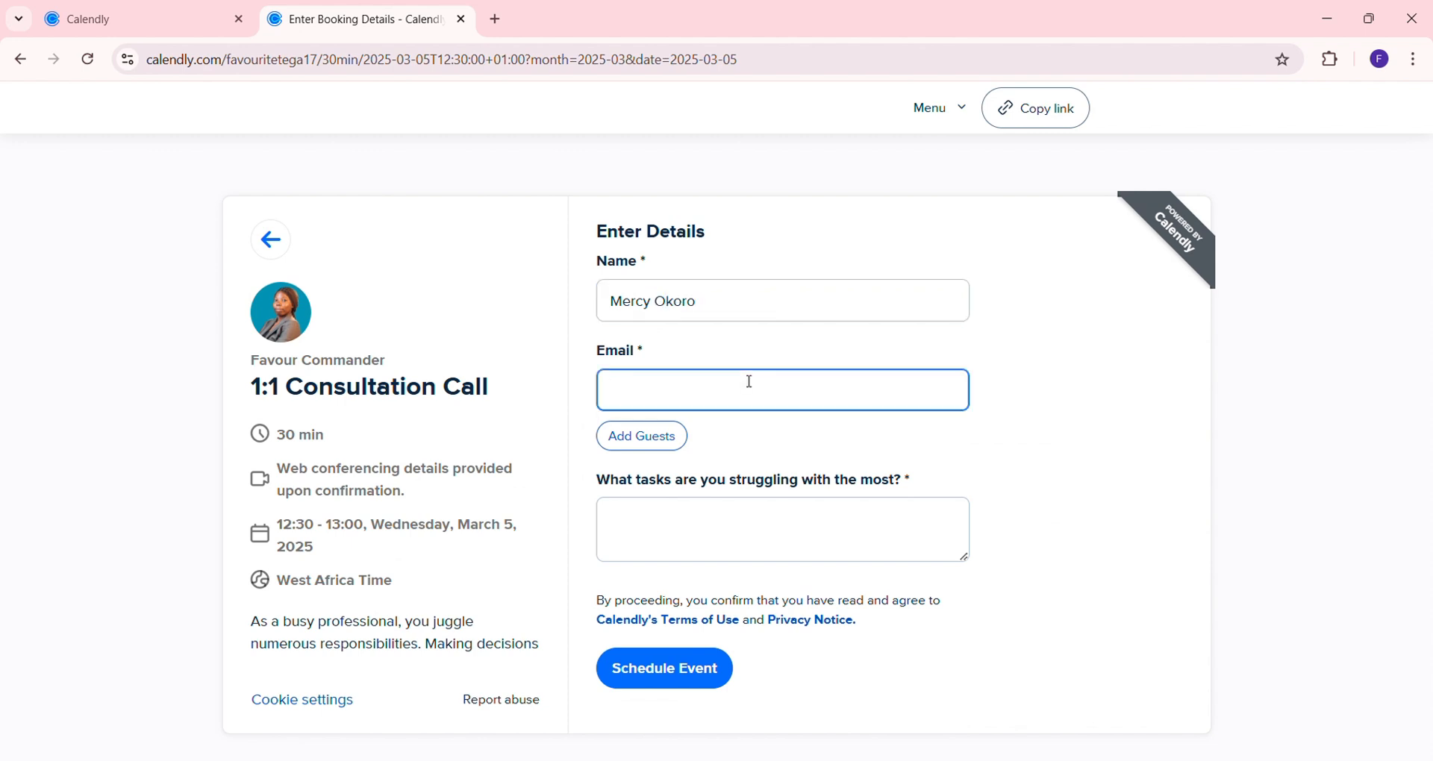
{"action": "left_click", "coordinate": [734, 515]}
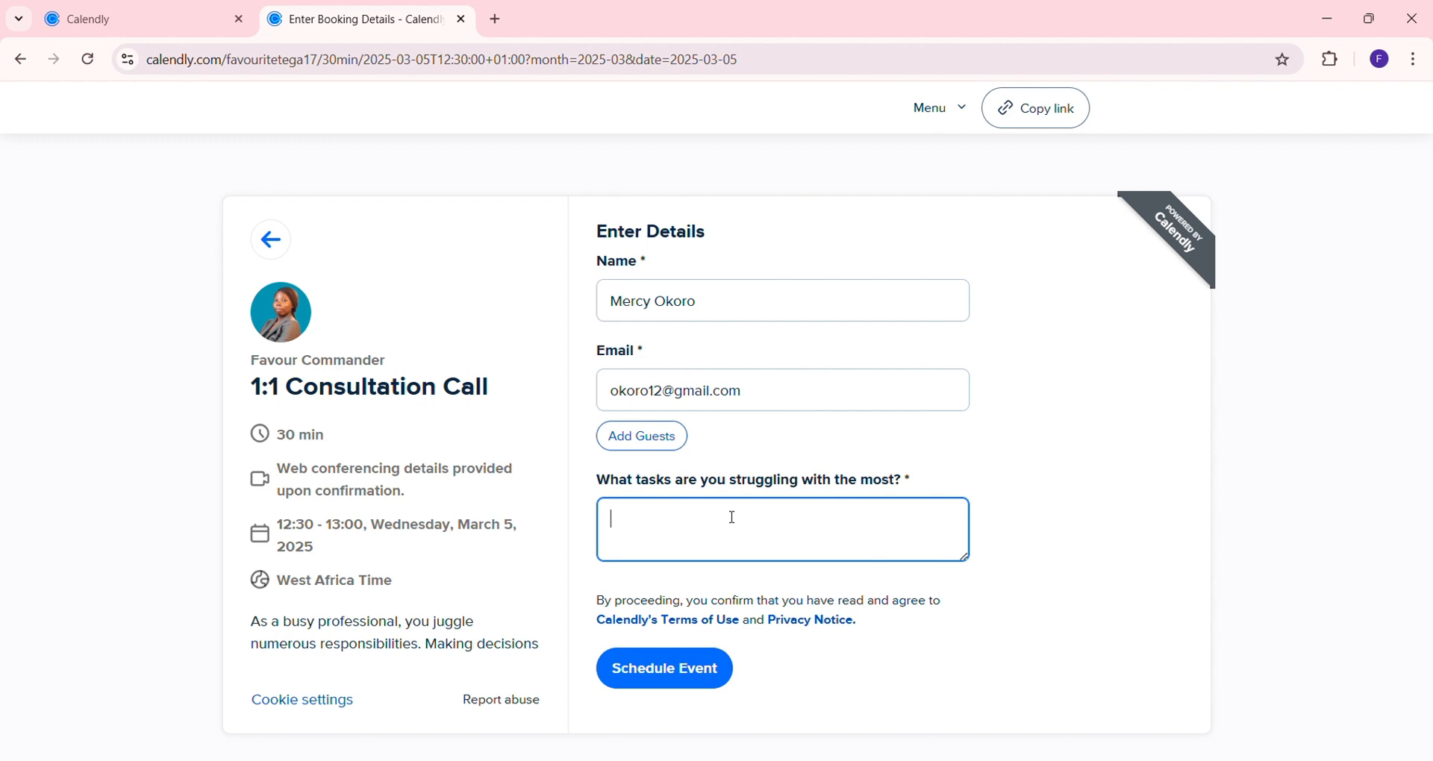
{"action": "type", "text": "Lead generation and email "}
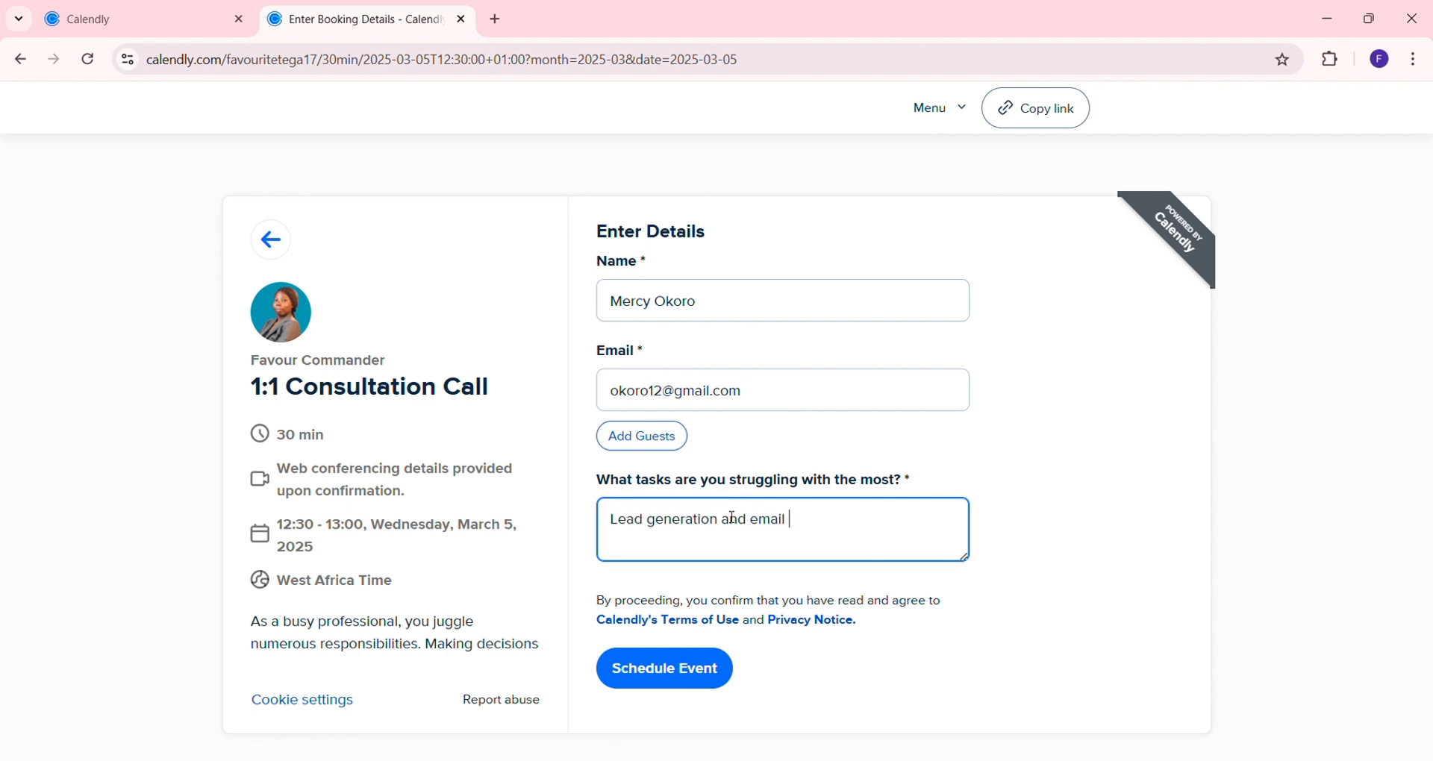
{"action": "type", "text": "management"}
{"action": "left_click", "coordinate": [639, 662]}
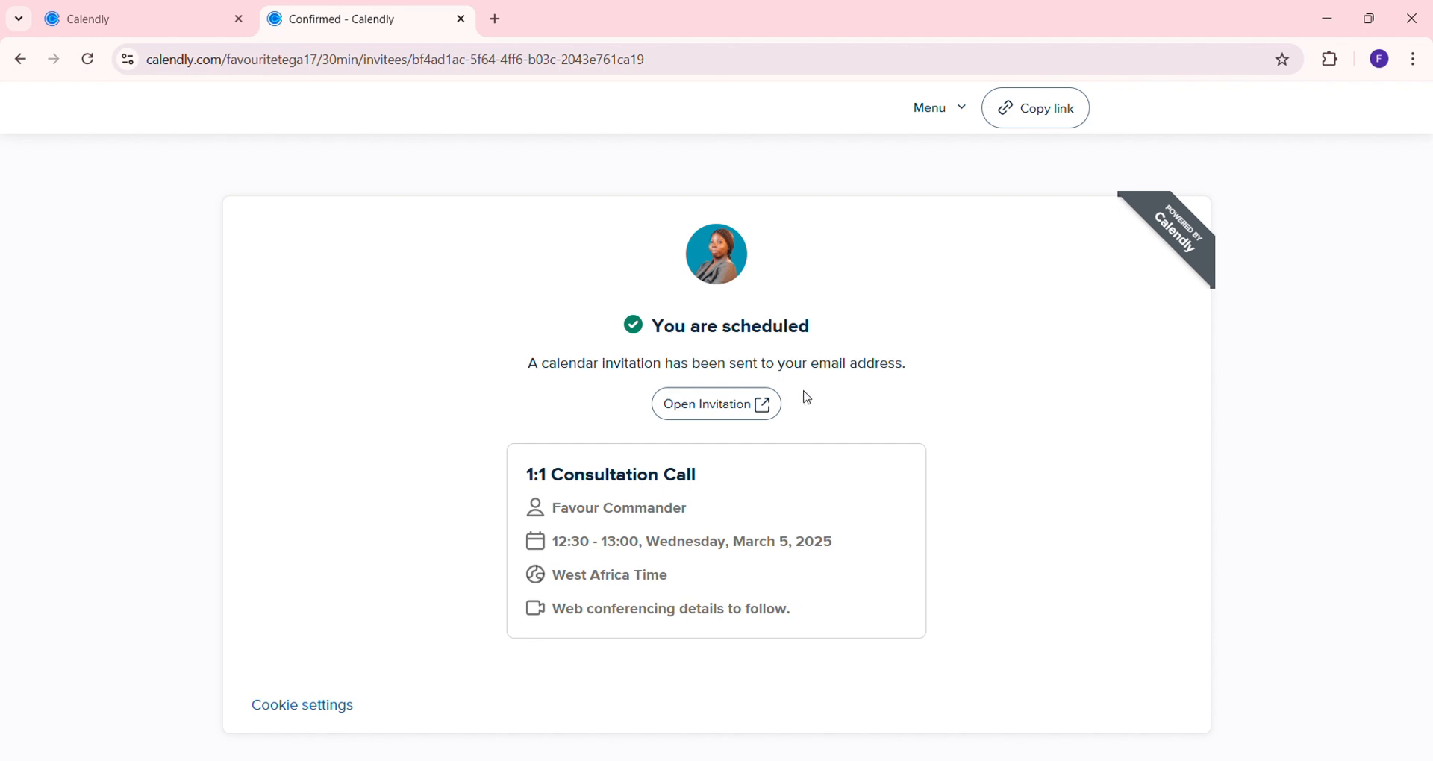
Open the Canva website in a new browser tab
{"action": "left_click", "coordinate": [131, 24]}
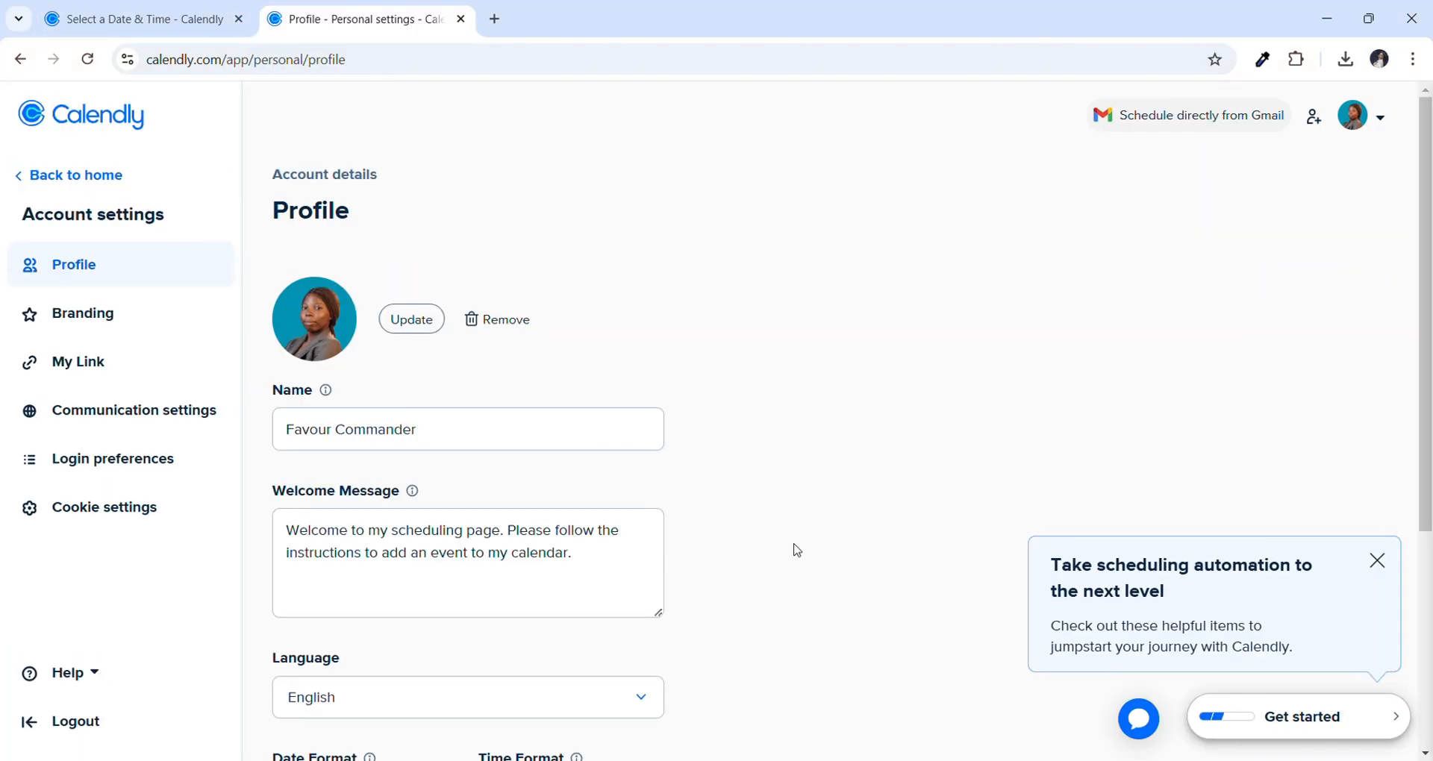
{"action": "left_click", "coordinate": [494, 21]}
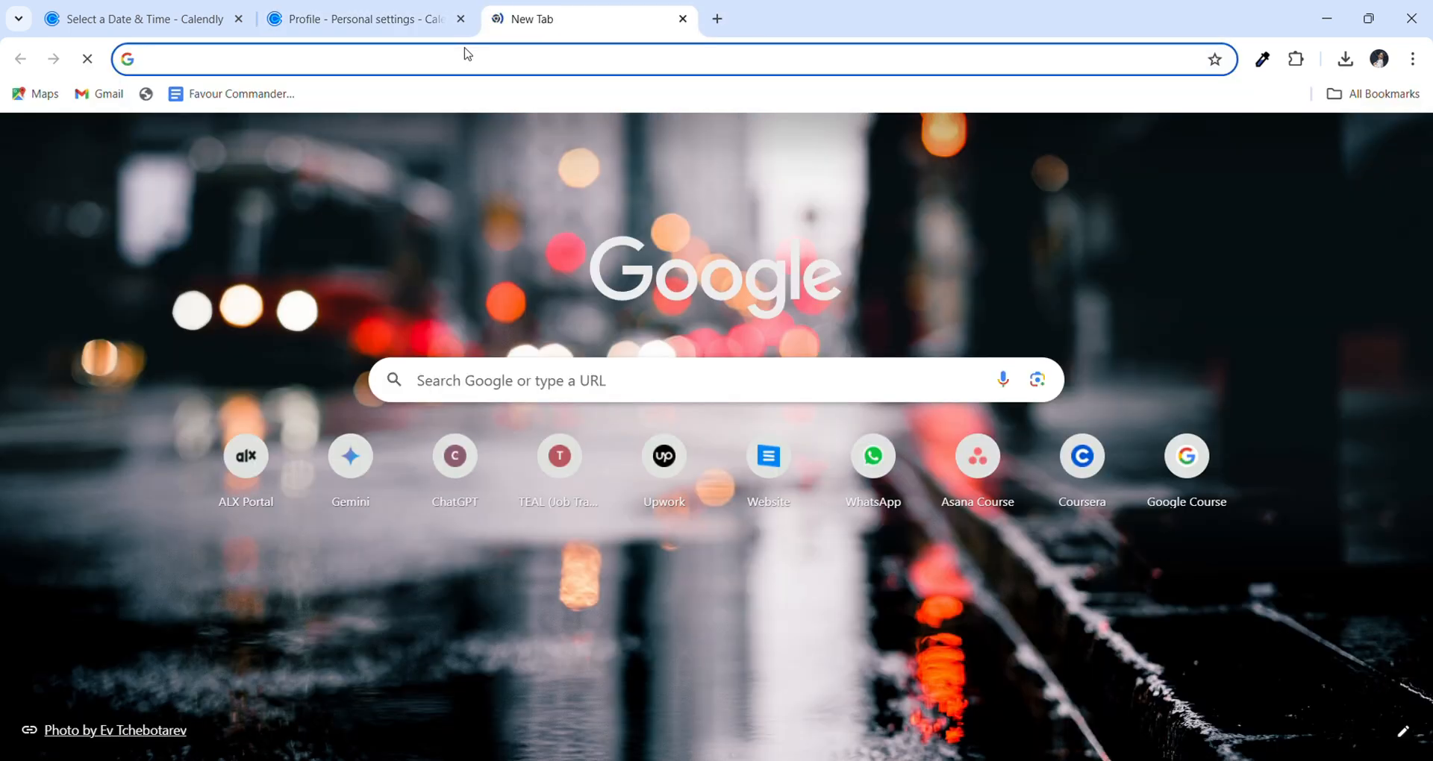
{"action": "left_click", "coordinate": [468, 54]}
{"action": "type", "text": "canva.com"}
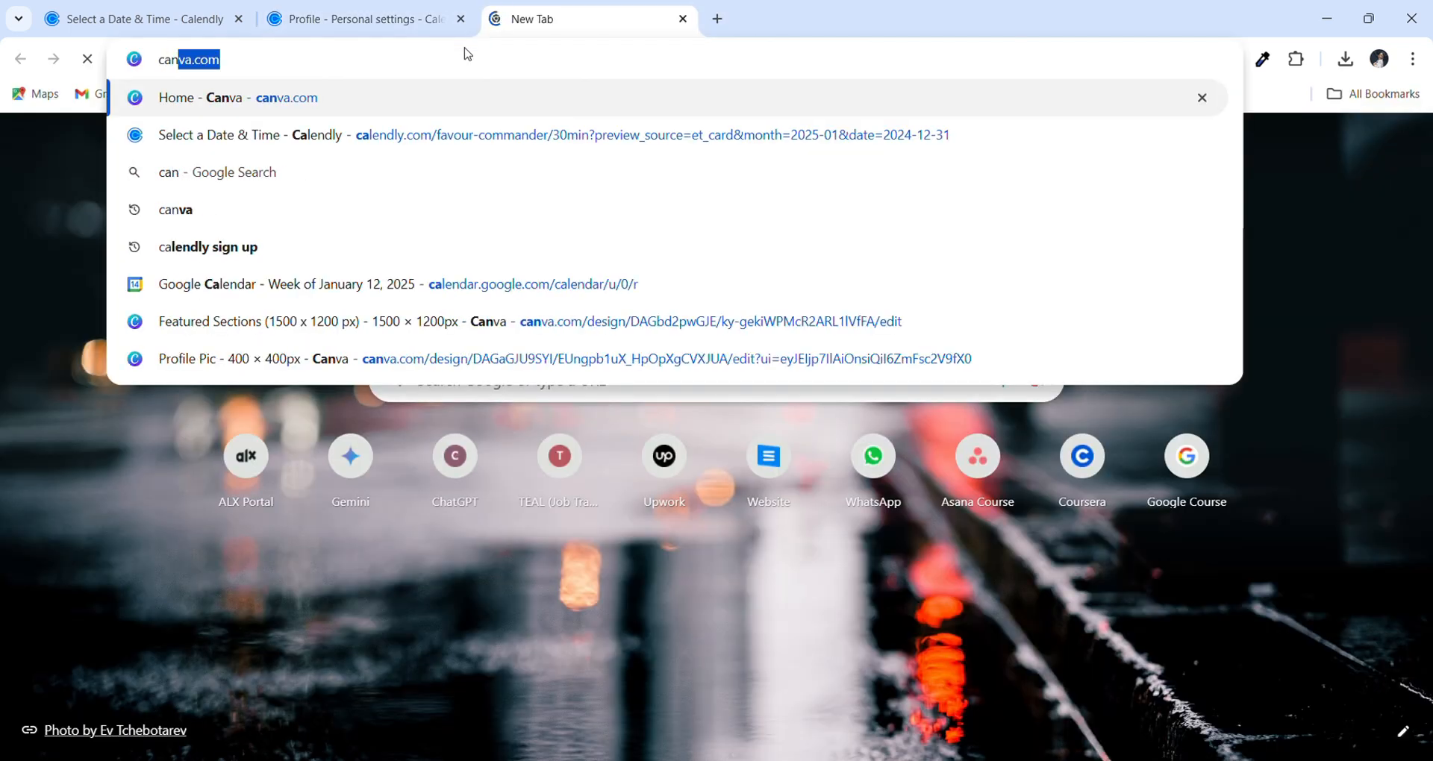
{"action": "key", "text": "Return"}
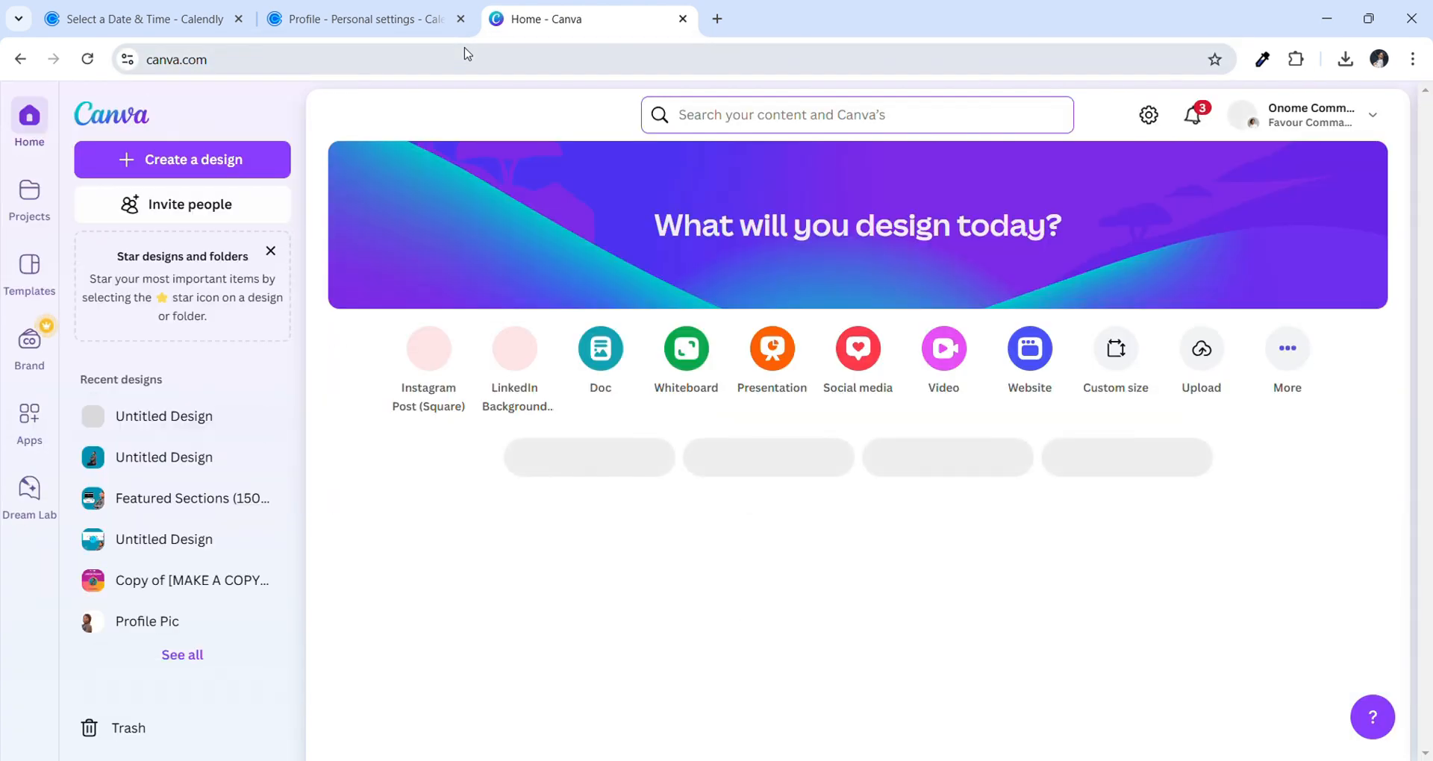
Create a custom-size design of 1200 × 800 px
{"action": "left_click", "coordinate": [189, 173]}
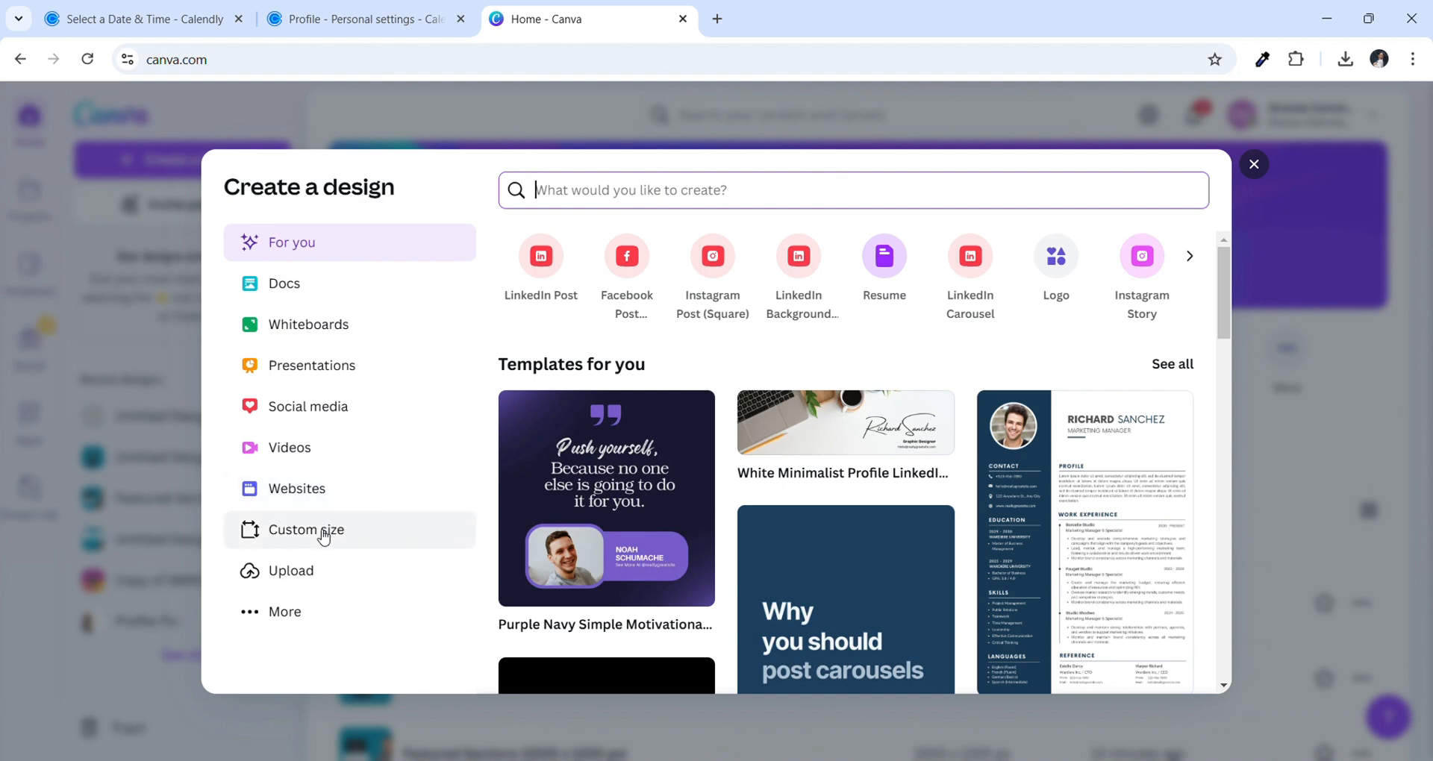
{"action": "left_click", "coordinate": [323, 536]}
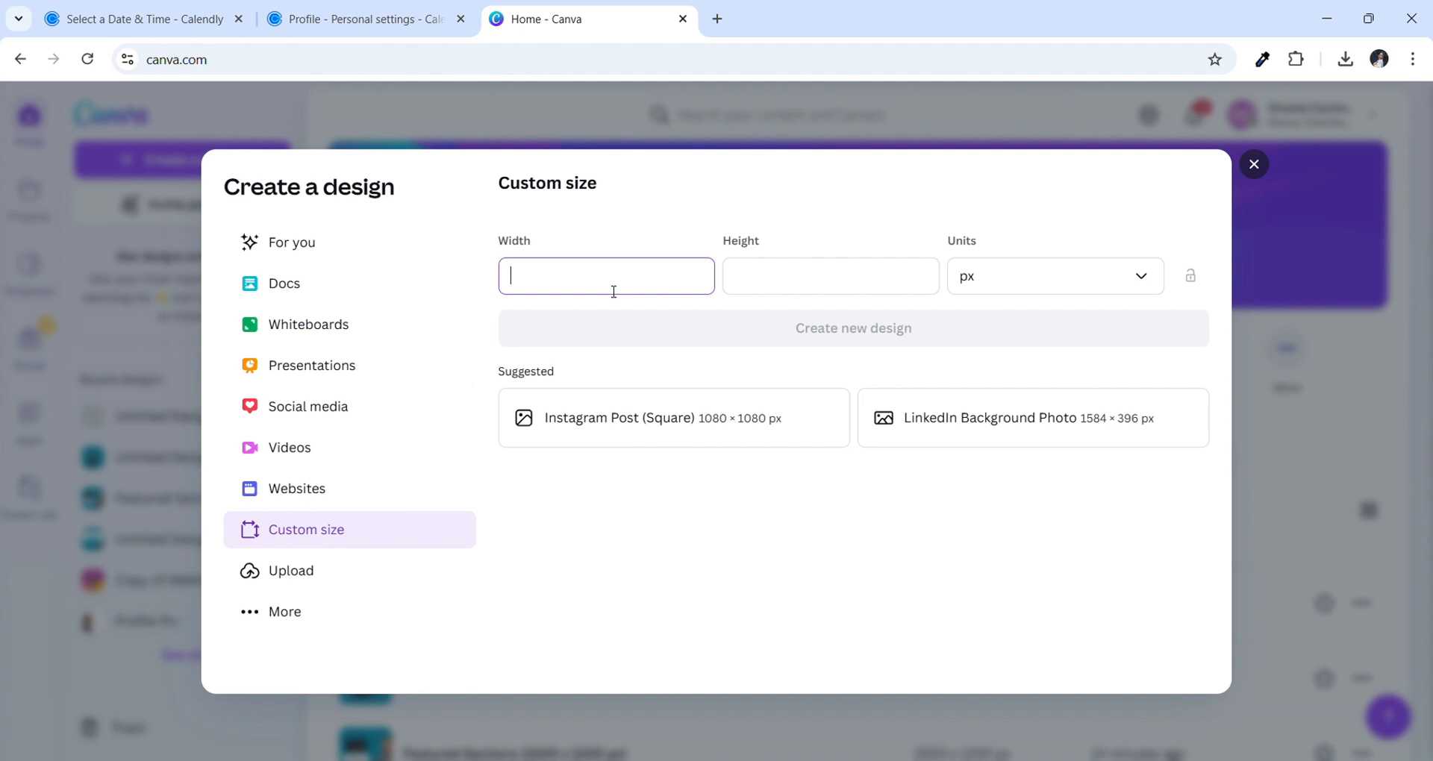
{"action": "type", "text": "1200"}
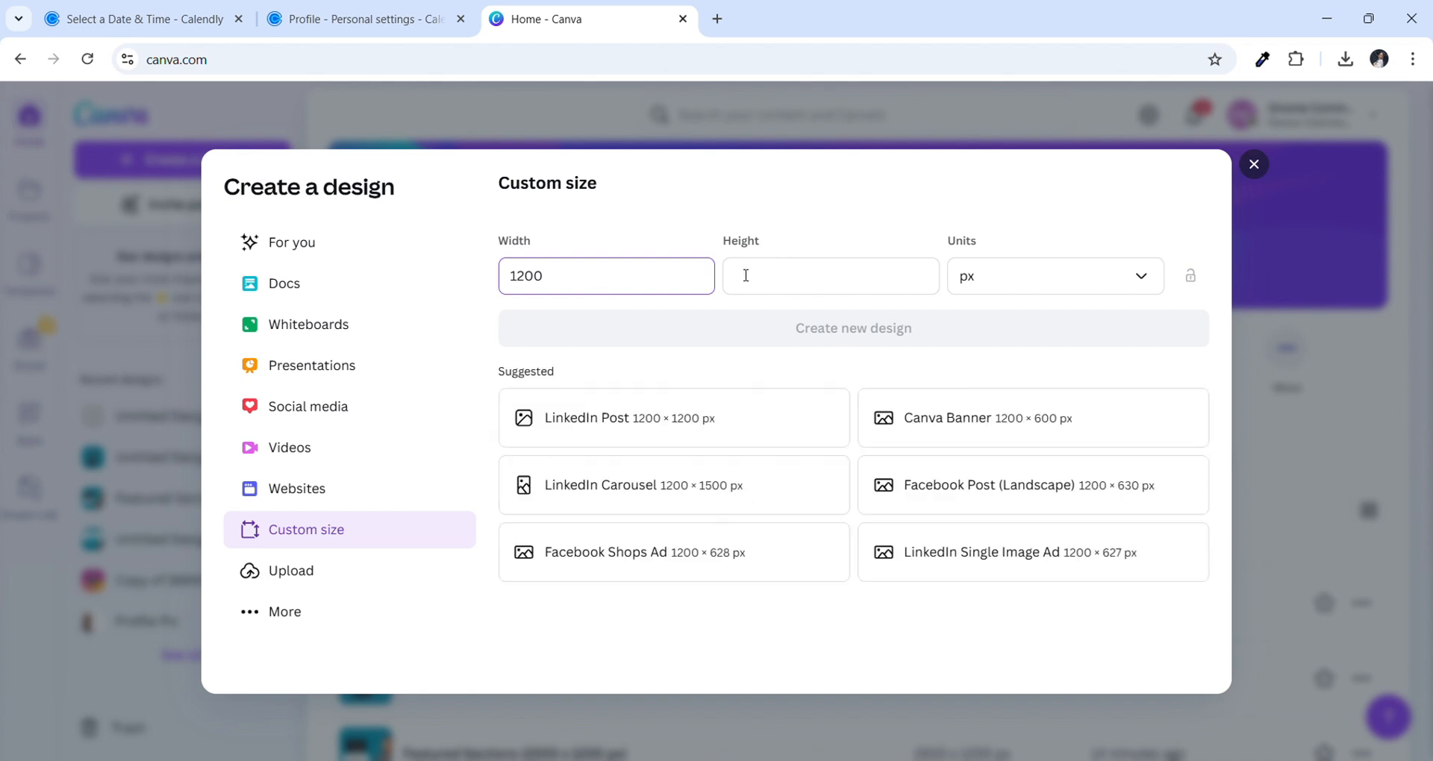
{"action": "left_click", "coordinate": [811, 287]}
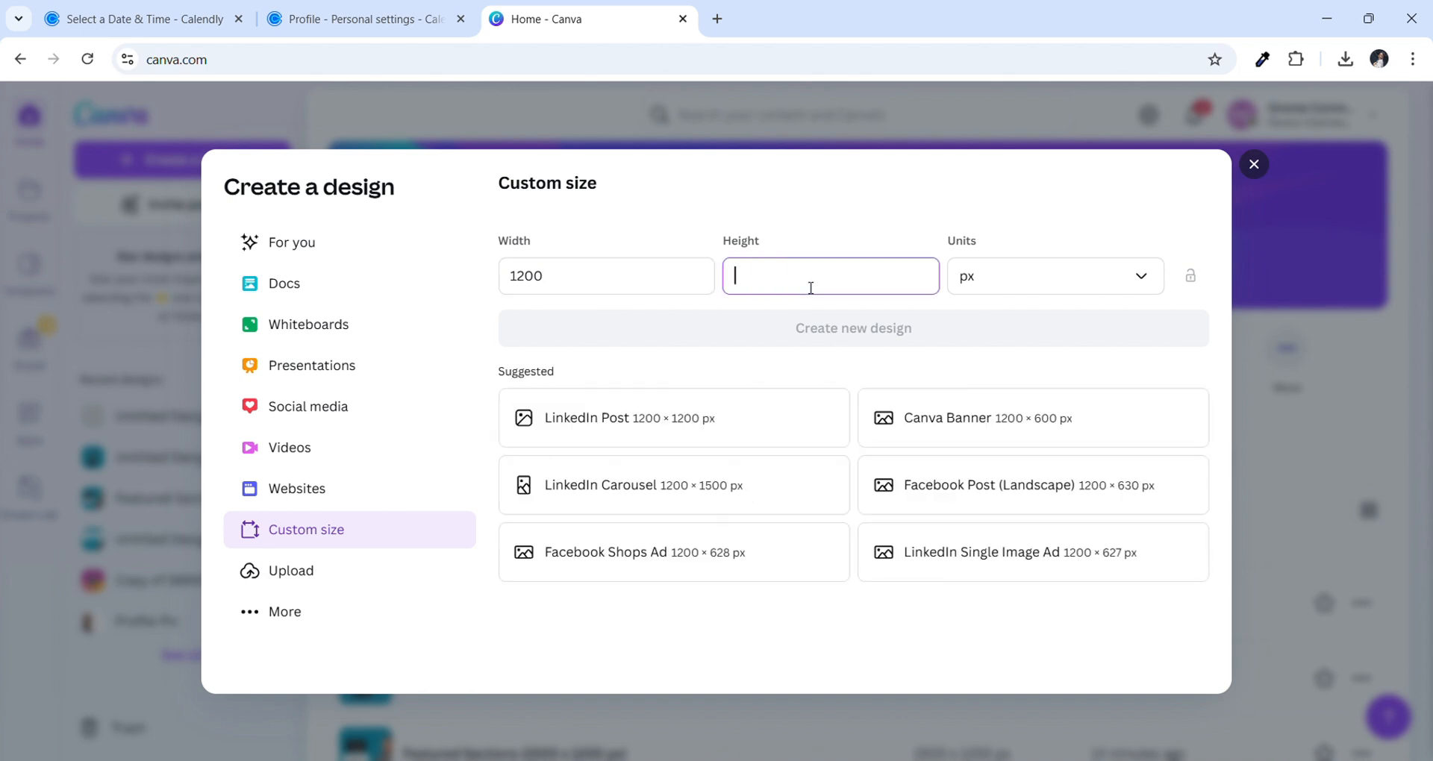
{"action": "type", "text": "800"}
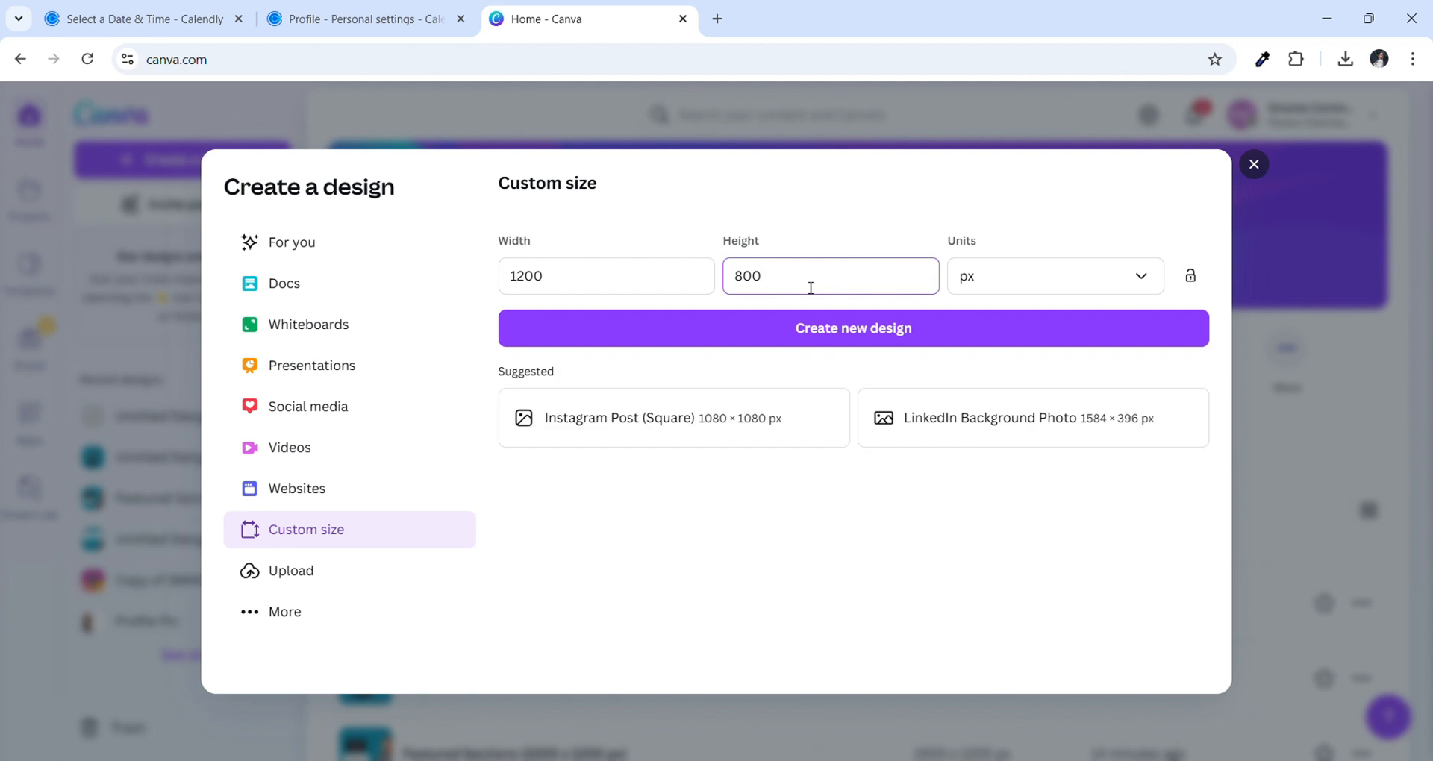
{"action": "left_click", "coordinate": [844, 343]}
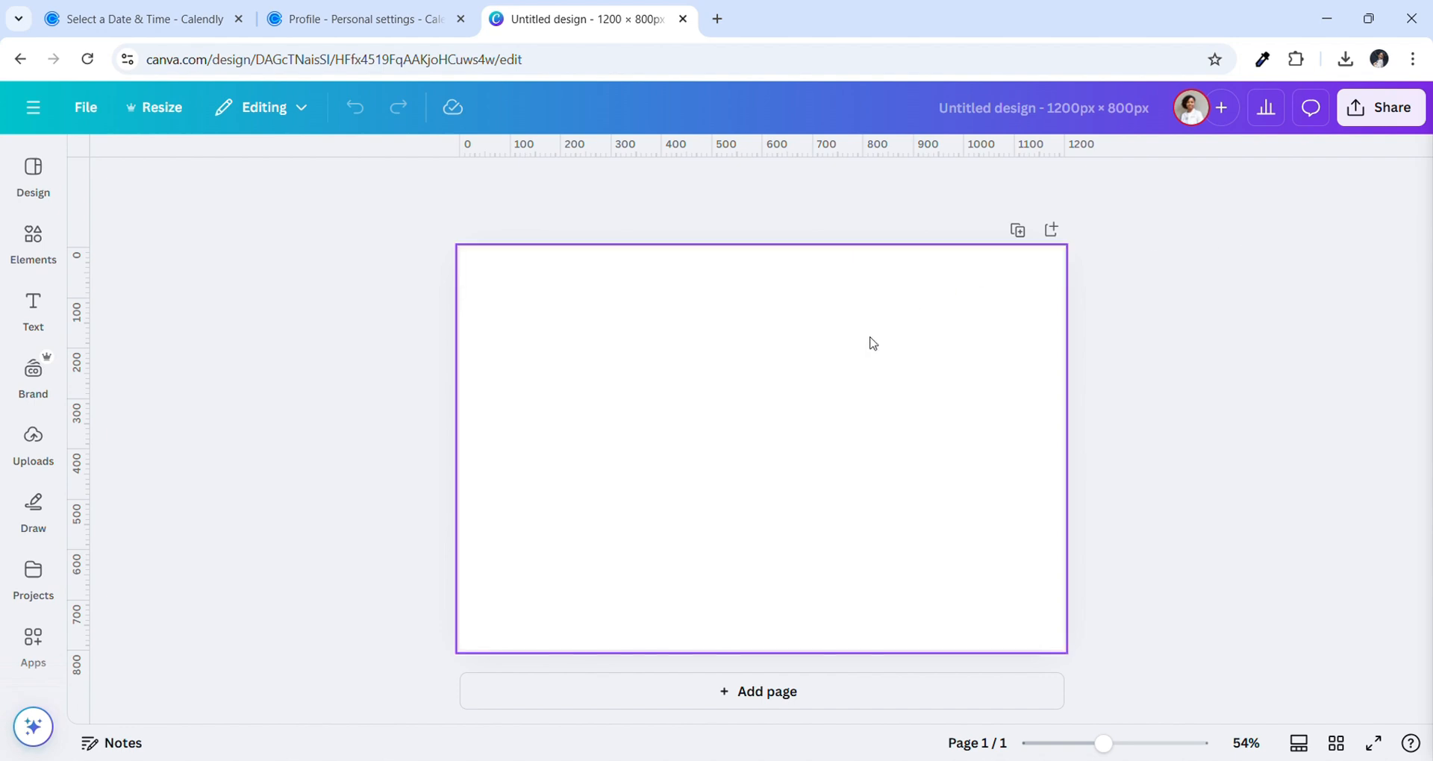
Try light blue, purple, red, turquoise and green page backgrounds, then revert to white
{"action": "left_click", "coordinate": [849, 398]}
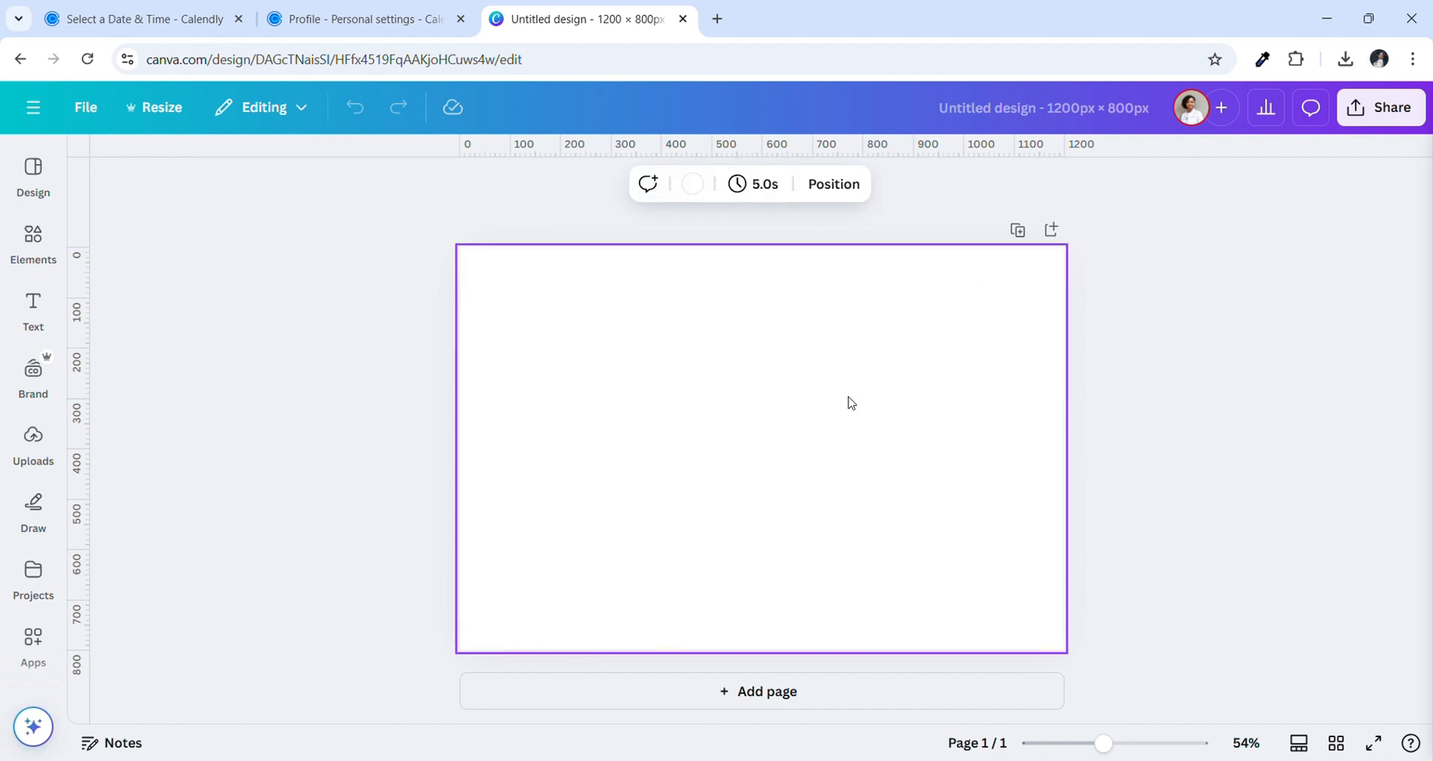
{"action": "left_click", "coordinate": [693, 183]}
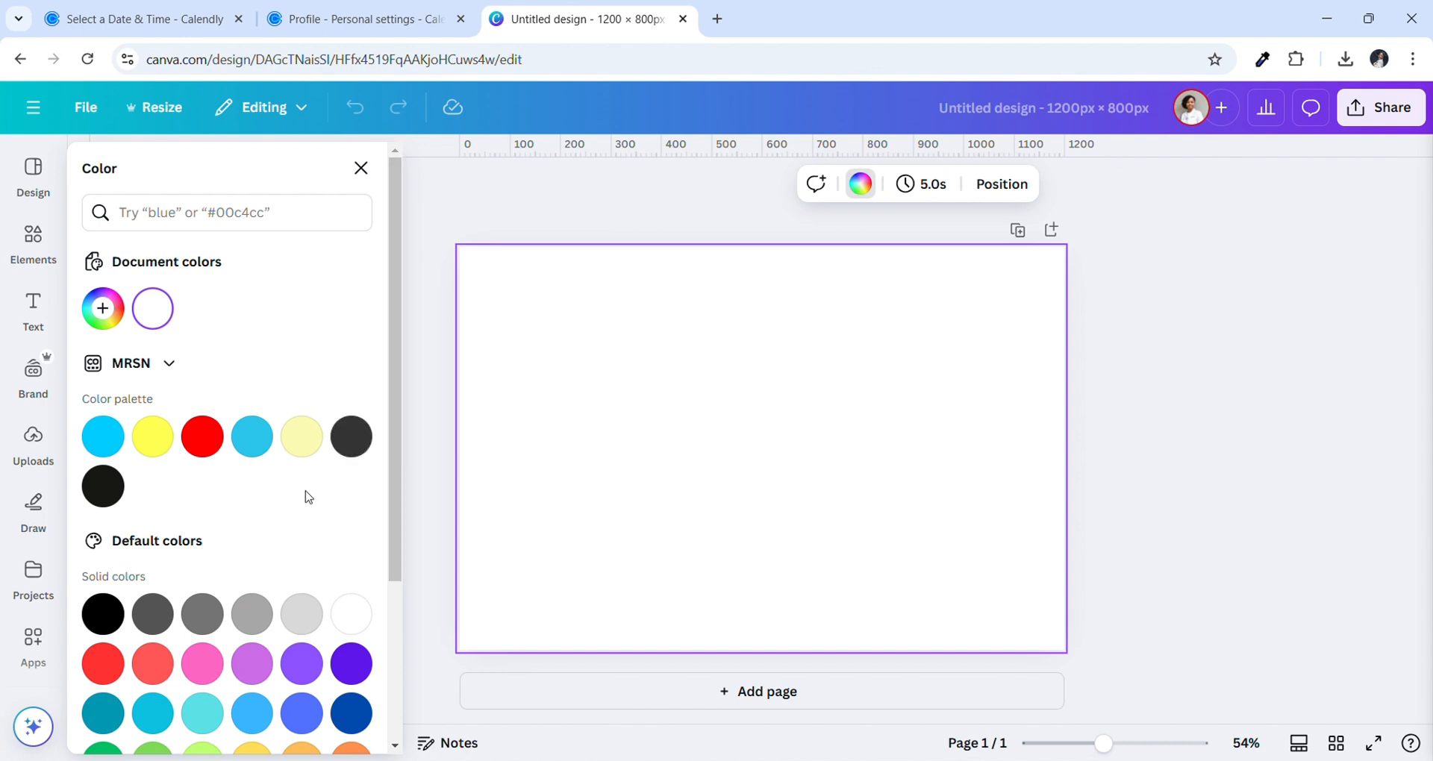
{"action": "left_click", "coordinate": [251, 437]}
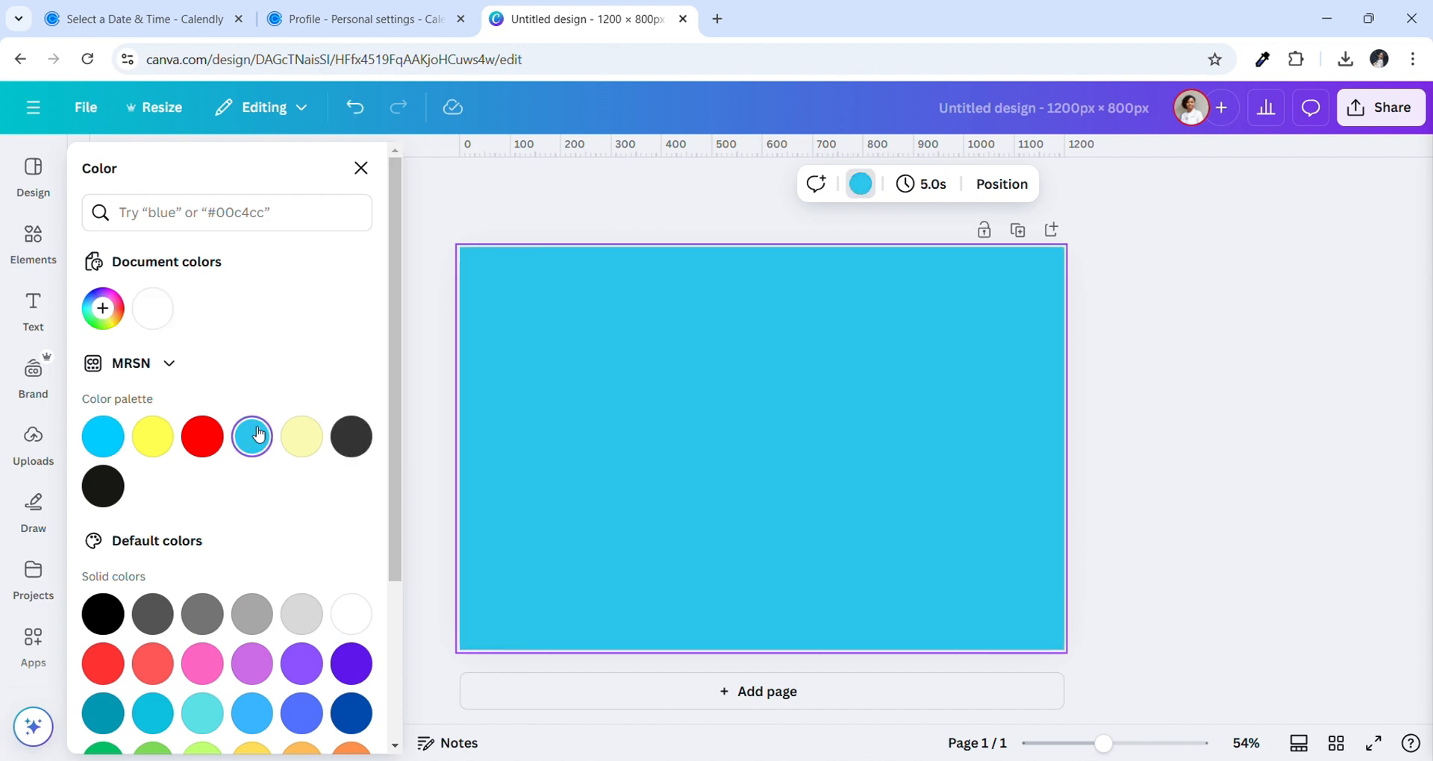
{"action": "left_click", "coordinate": [301, 663]}
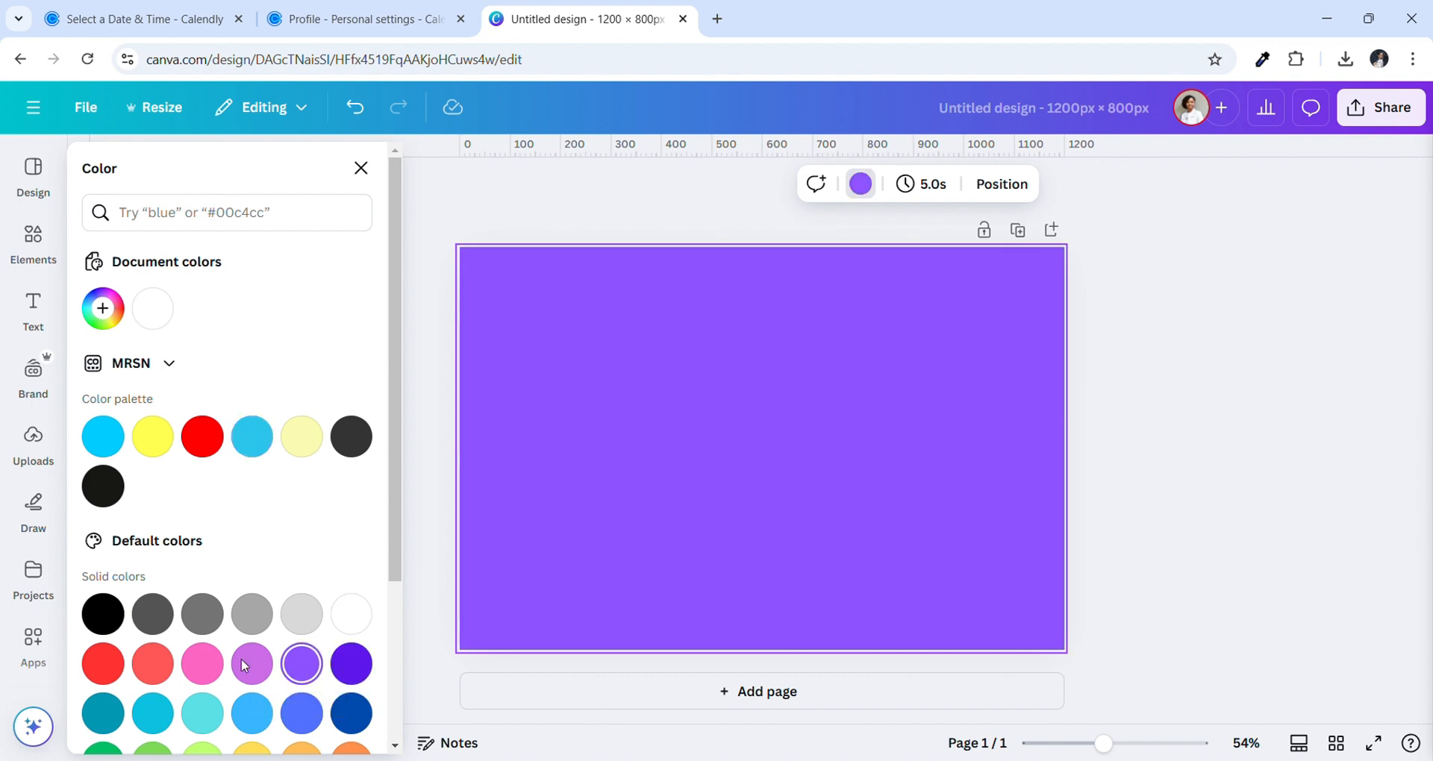
{"action": "left_click", "coordinate": [102, 663]}
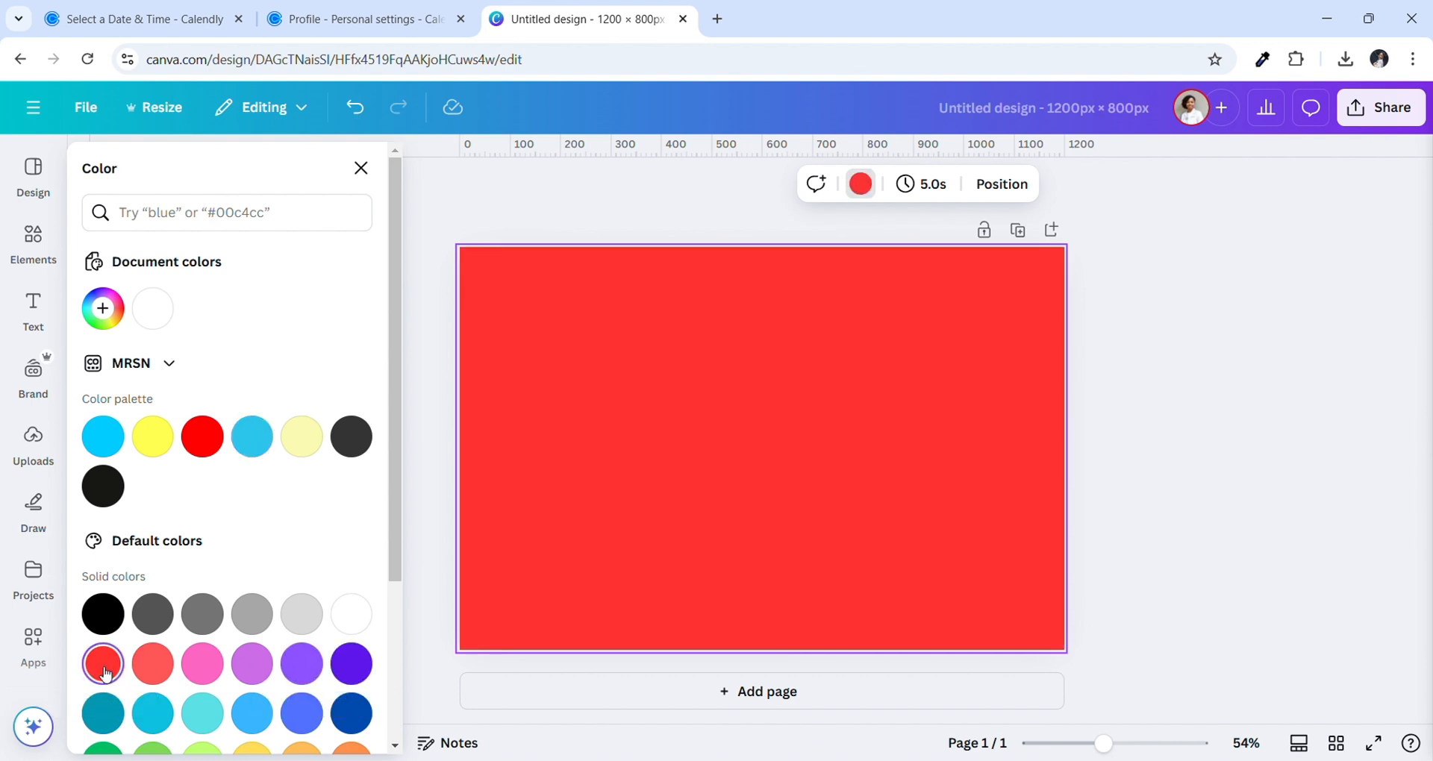
{"action": "left_click", "coordinate": [202, 713]}
{"action": "left_click", "coordinate": [153, 749]}
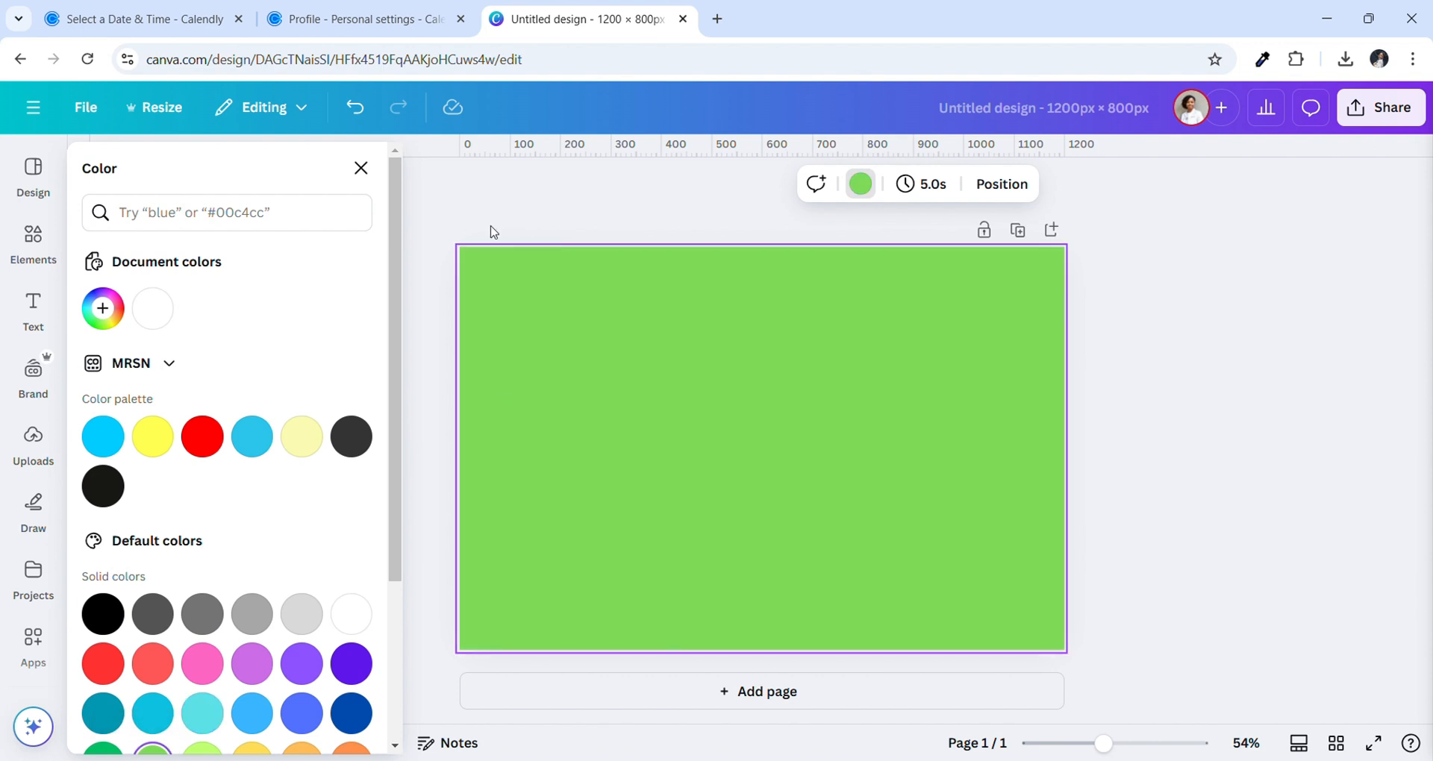
{"action": "left_click", "coordinate": [167, 307]}
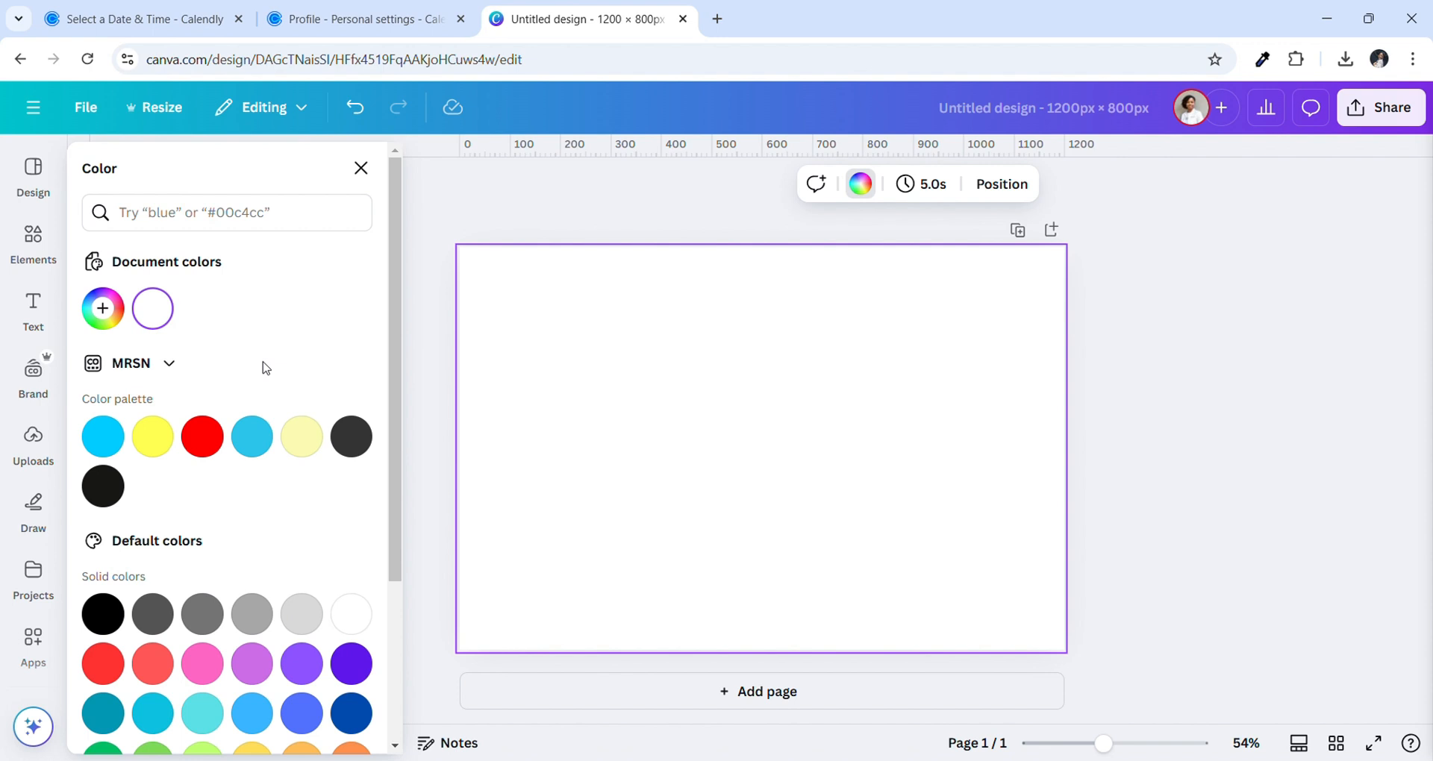
Preview a gradient background in the custom colour picker, then return to solid white
{"action": "scroll", "coordinate": [265, 367], "scroll_direction": "down", "scroll_amount": 3}
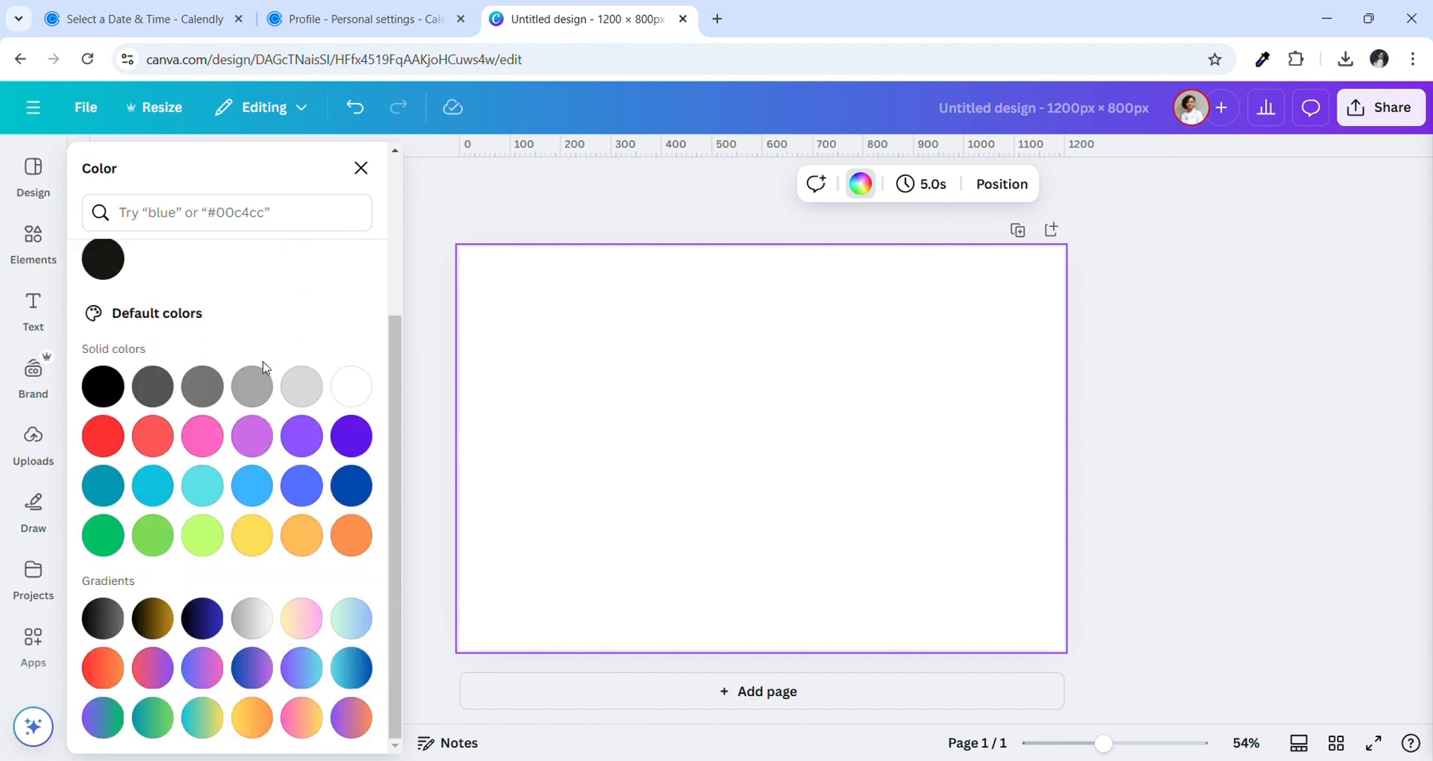
{"action": "scroll", "coordinate": [265, 367], "scroll_direction": "up", "scroll_amount": 3}
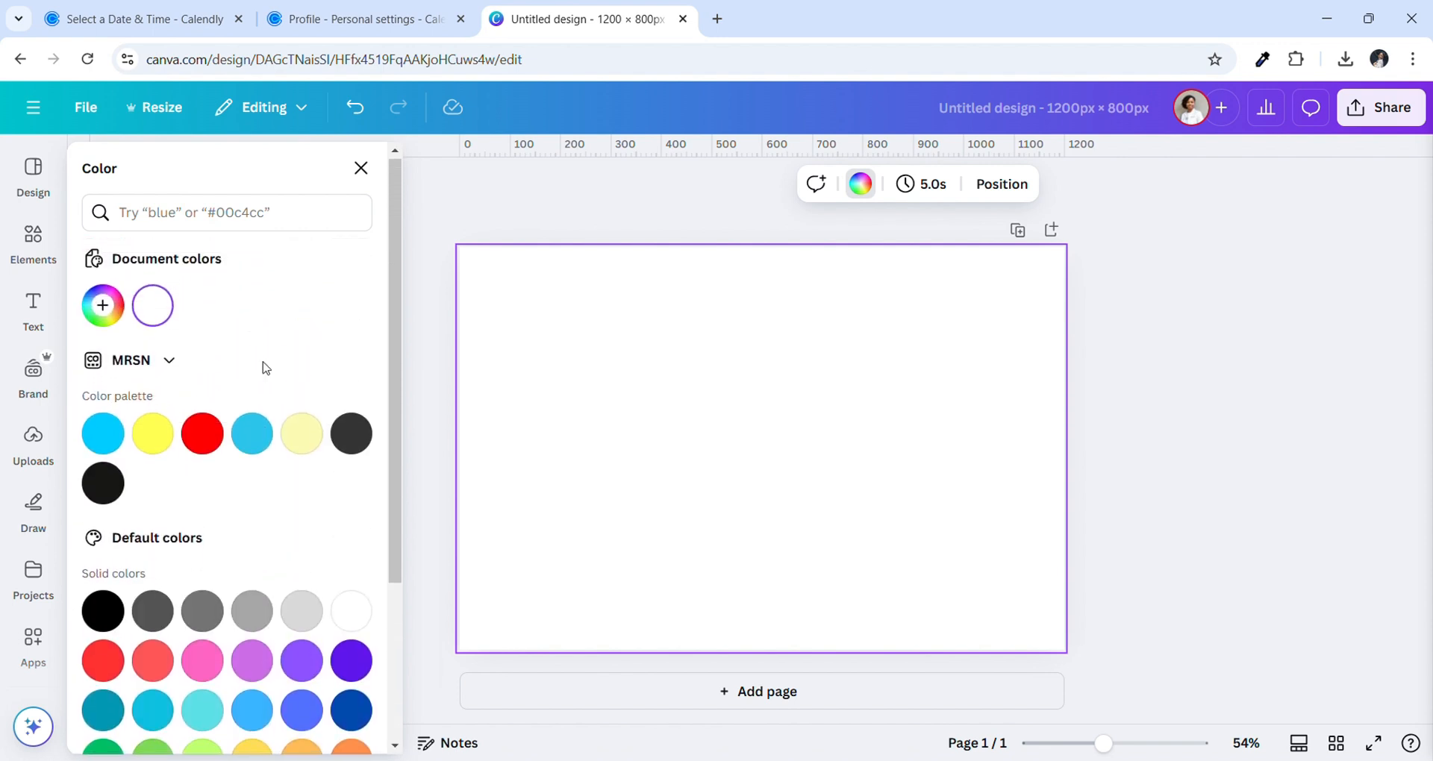
{"action": "scroll", "coordinate": [265, 367], "scroll_direction": "down", "scroll_amount": 1}
{"action": "scroll", "coordinate": [257, 403], "scroll_direction": "up", "scroll_amount": 1}
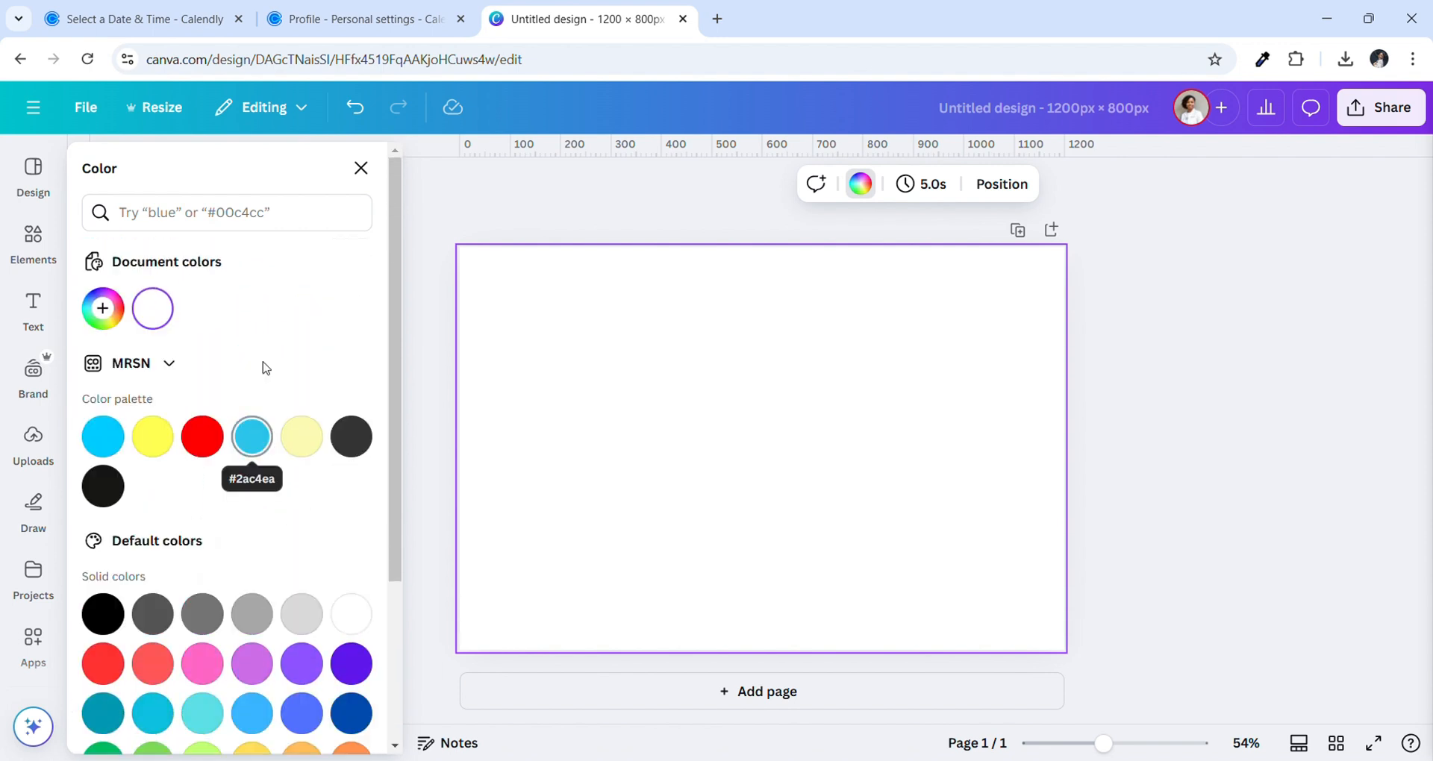
{"action": "left_click", "coordinate": [110, 307]}
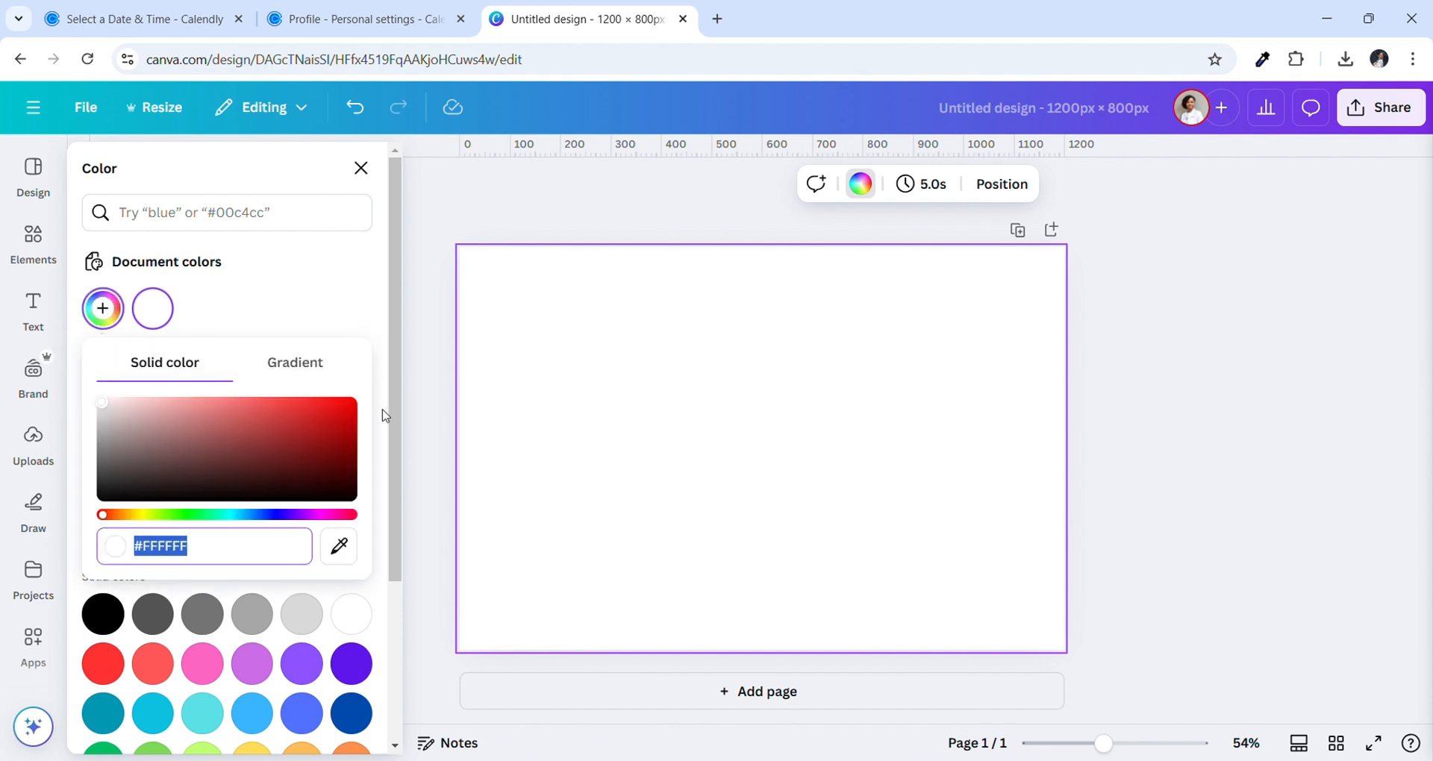
{"action": "left_click", "coordinate": [307, 376]}
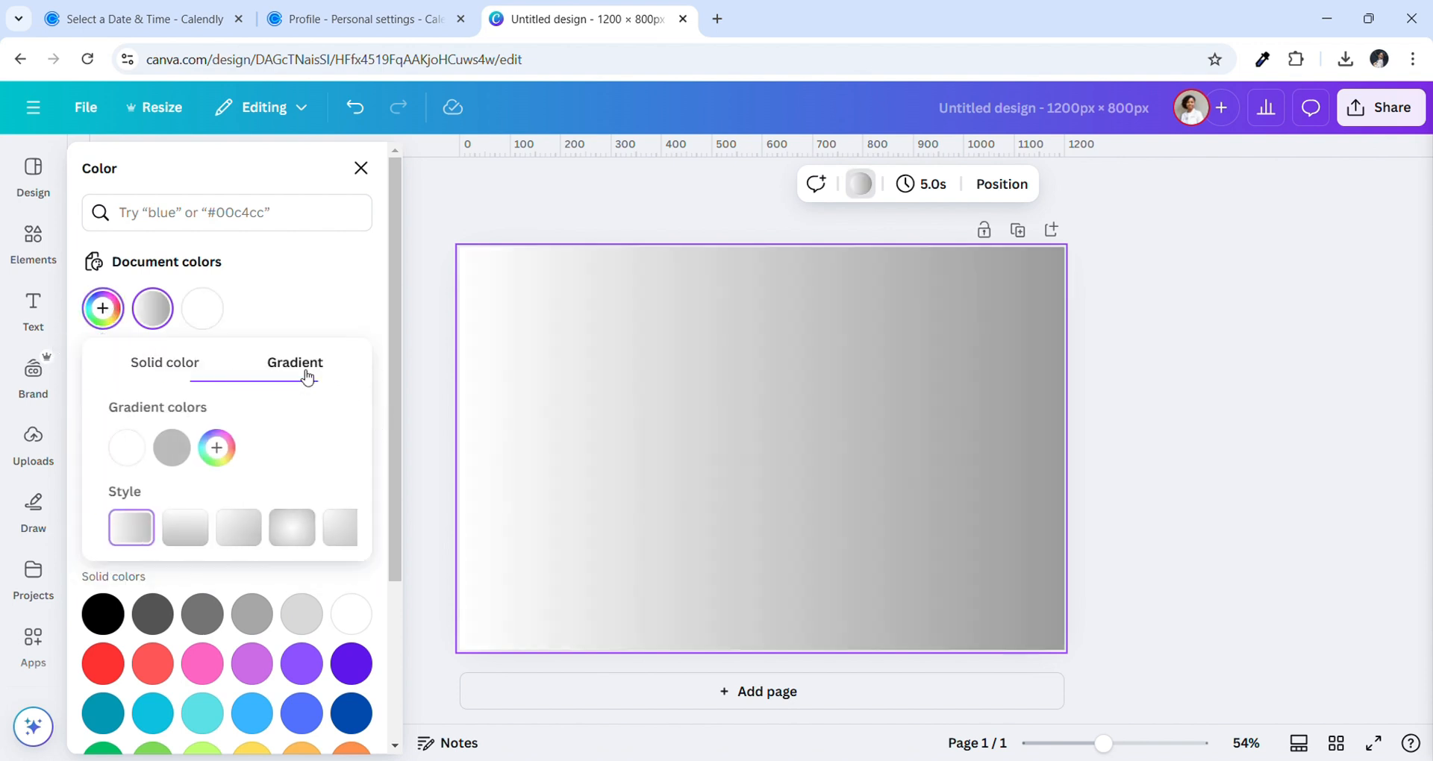
{"action": "left_click", "coordinate": [169, 366]}
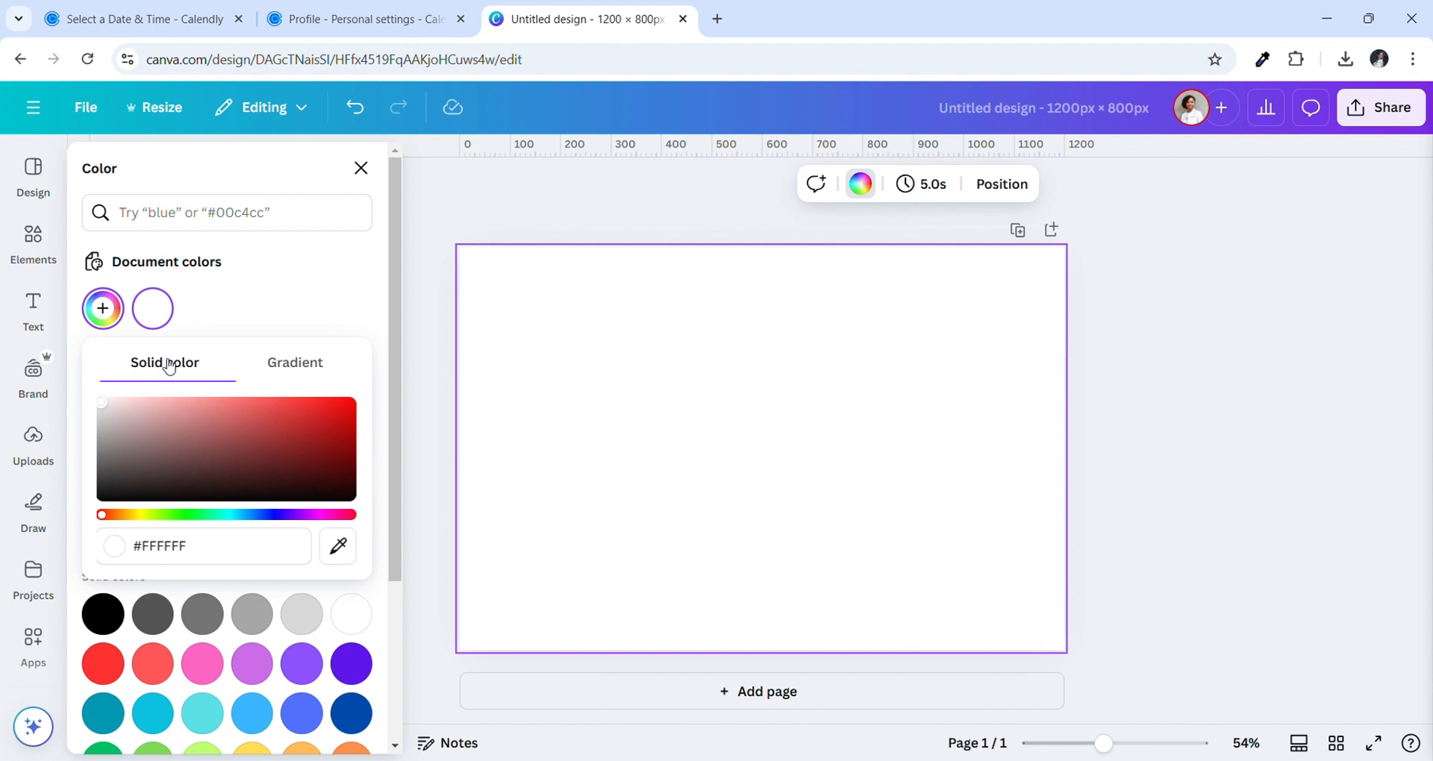
{"action": "left_click", "coordinate": [202, 310]}
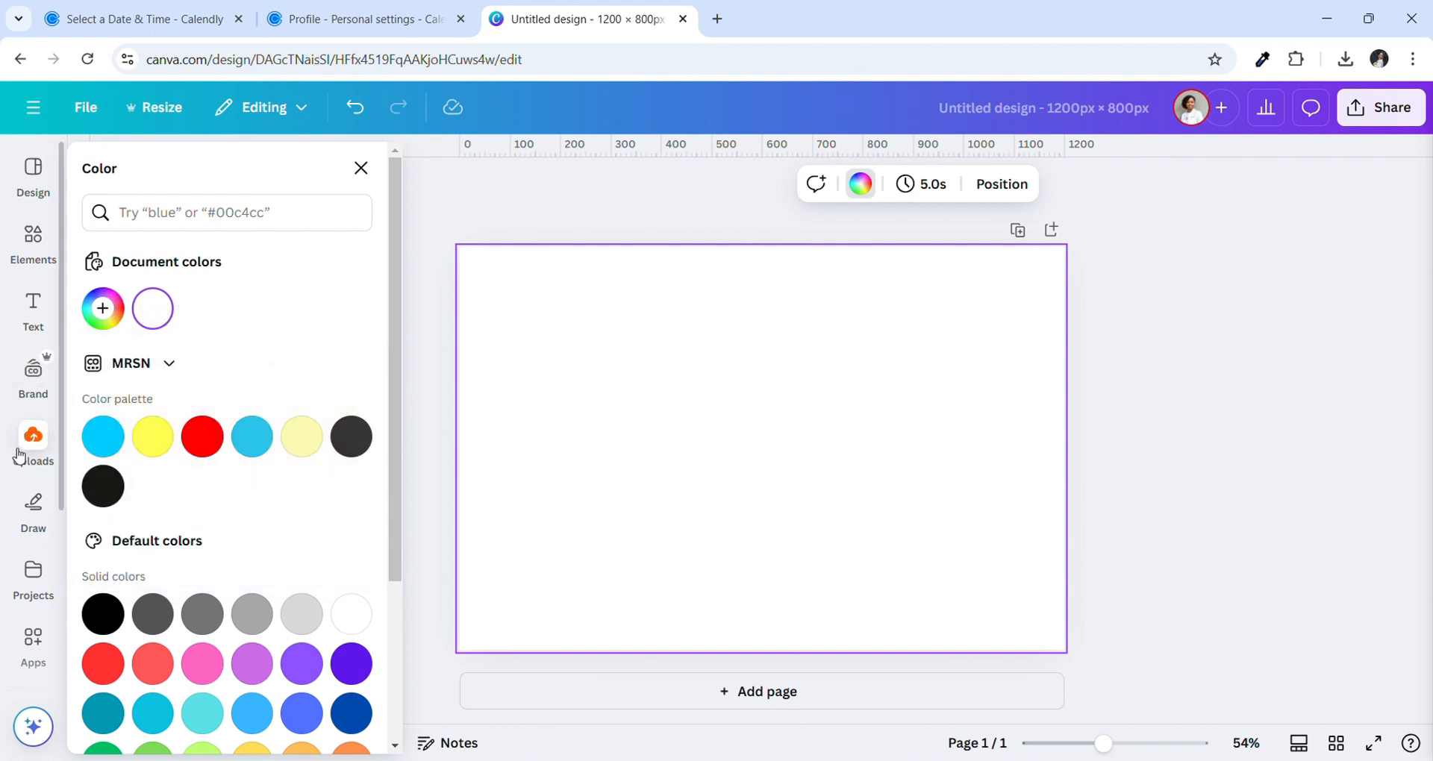
Add the uploaded portrait photo from Uploads to the centre of the page and close the panel
{"action": "left_click", "coordinate": [44, 458]}
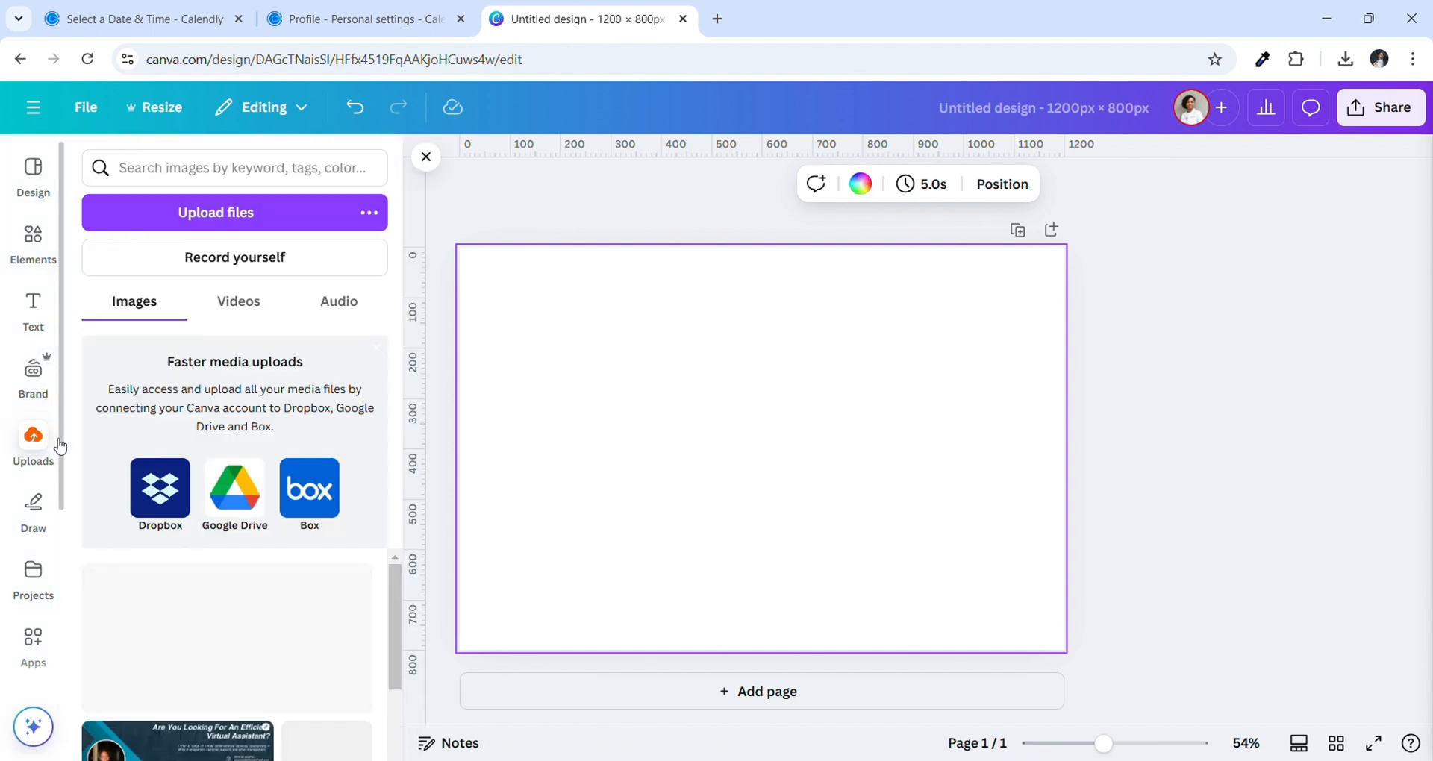
{"action": "scroll", "coordinate": [268, 597], "scroll_direction": "down", "scroll_amount": 3}
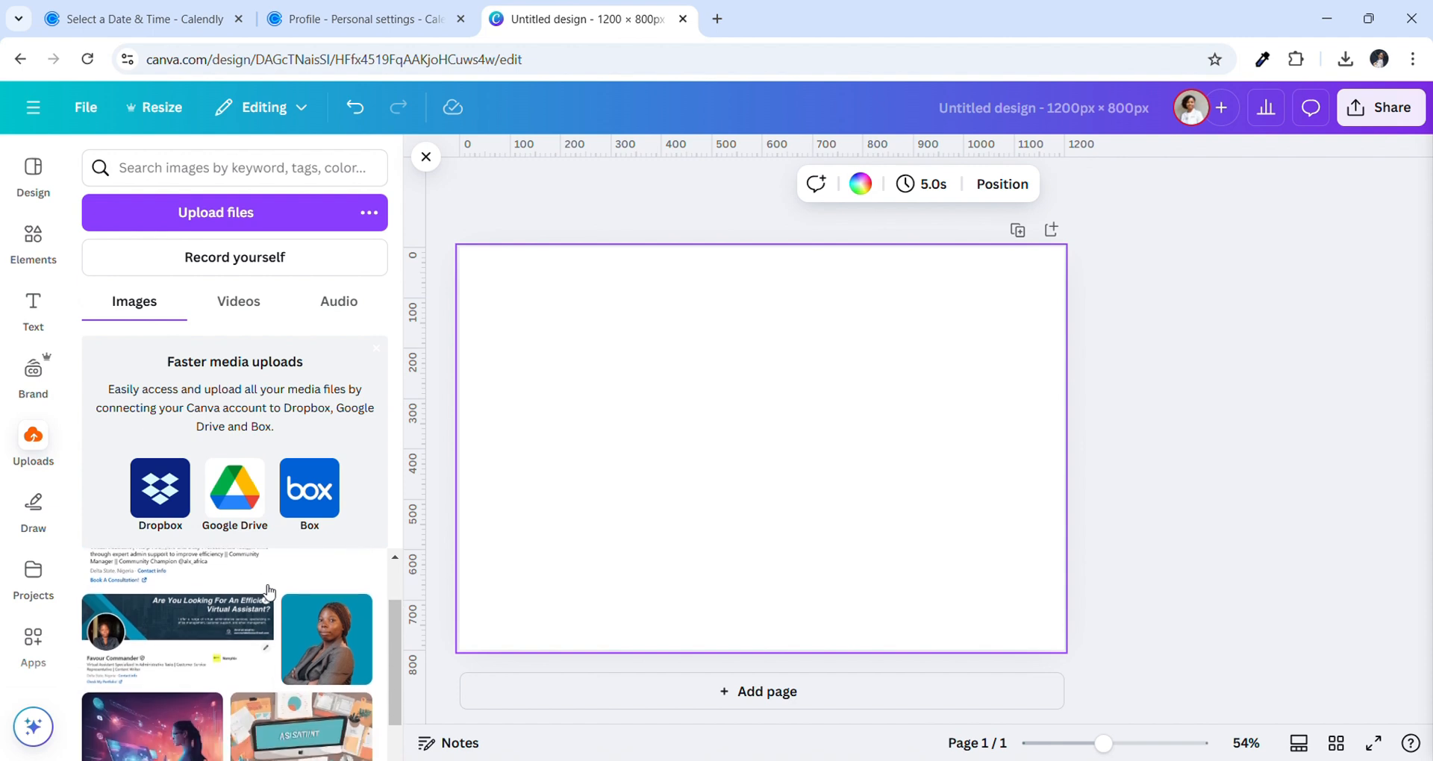
{"action": "left_click", "coordinate": [306, 618]}
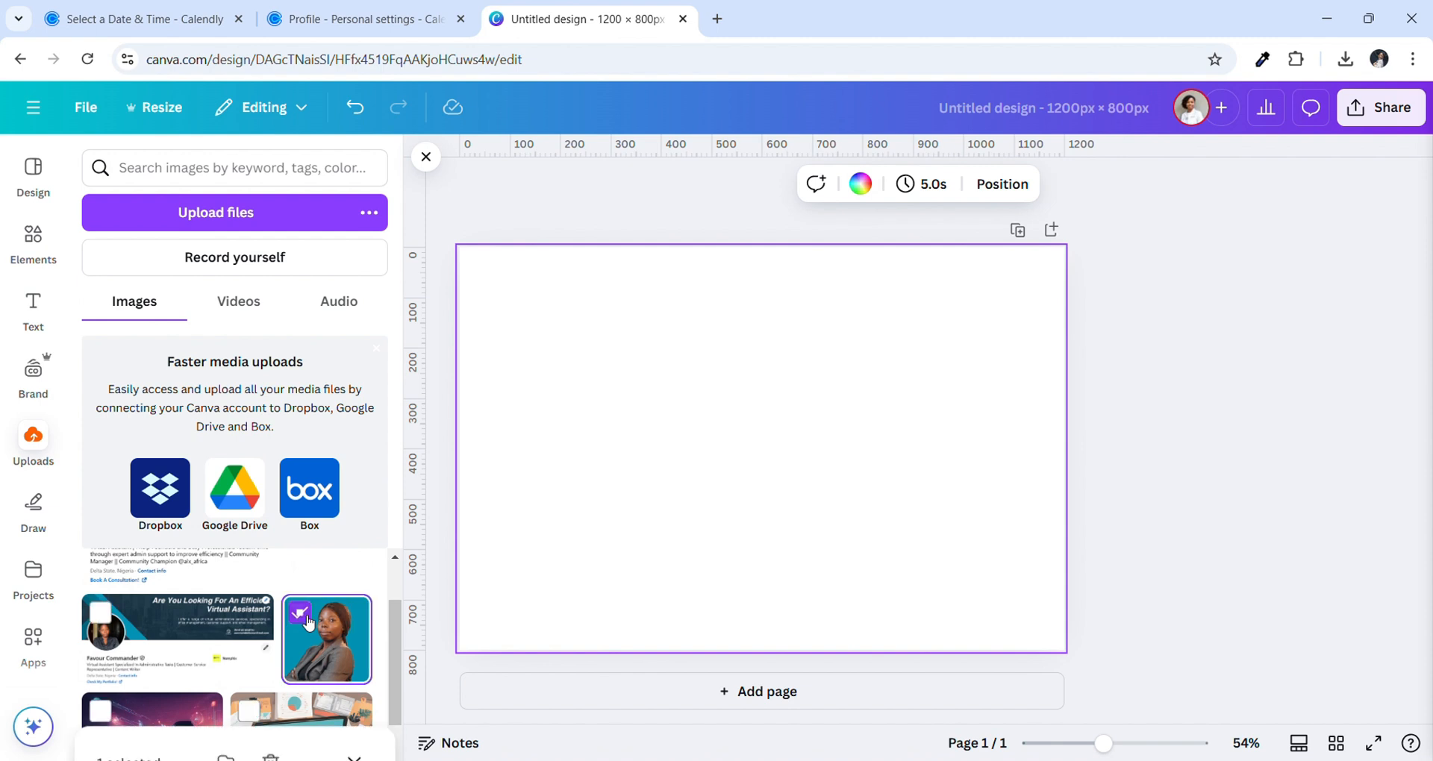
{"action": "left_click", "coordinate": [340, 634]}
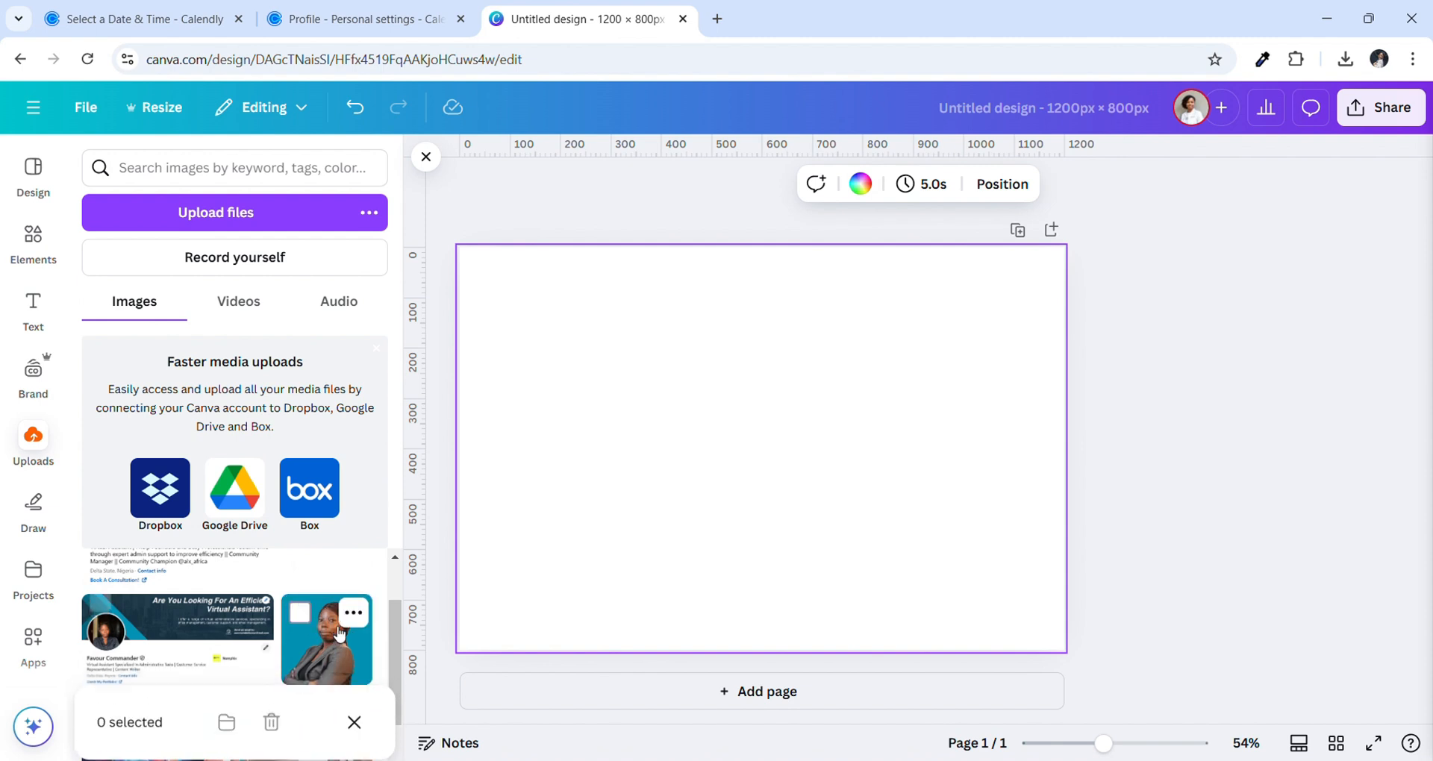
{"action": "left_click", "coordinate": [609, 532]}
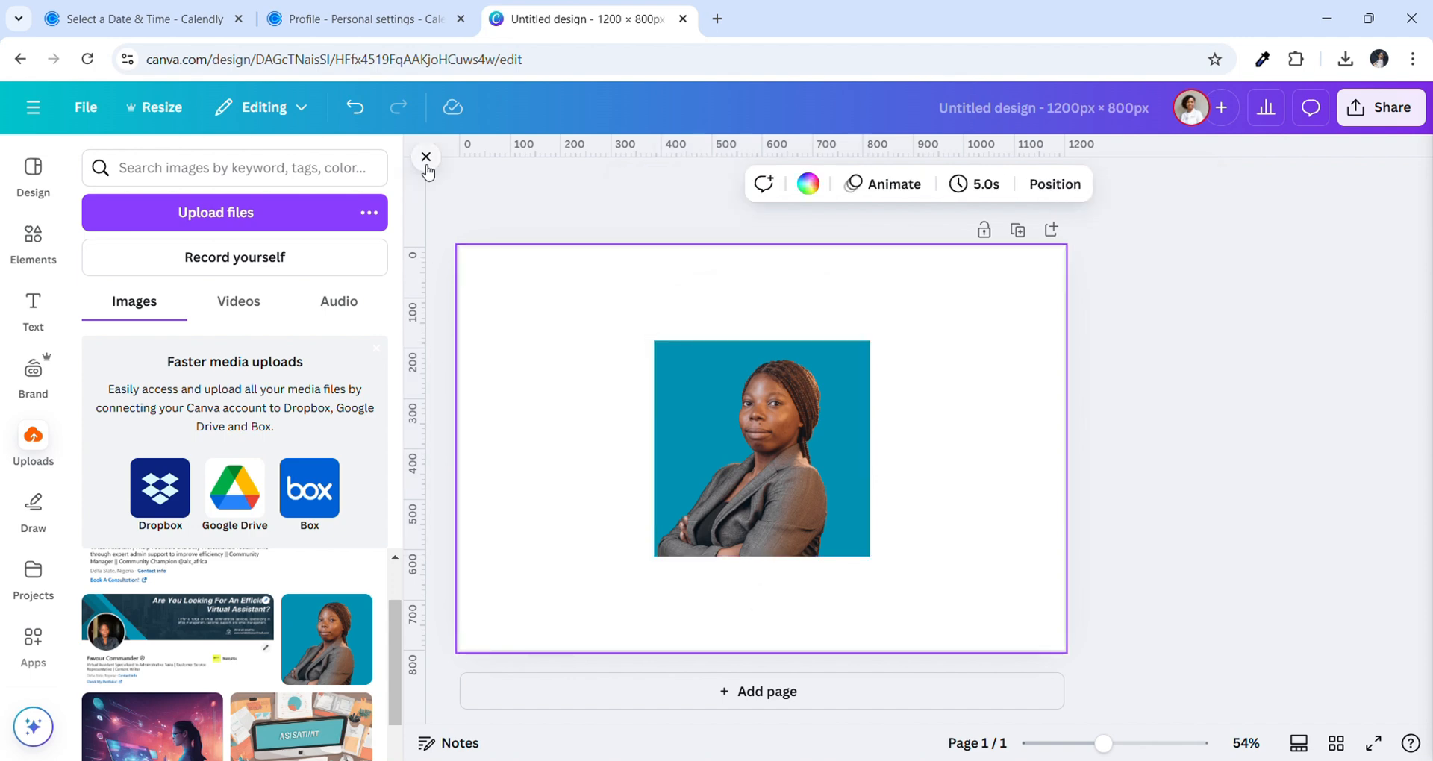
{"action": "left_click", "coordinate": [426, 160]}
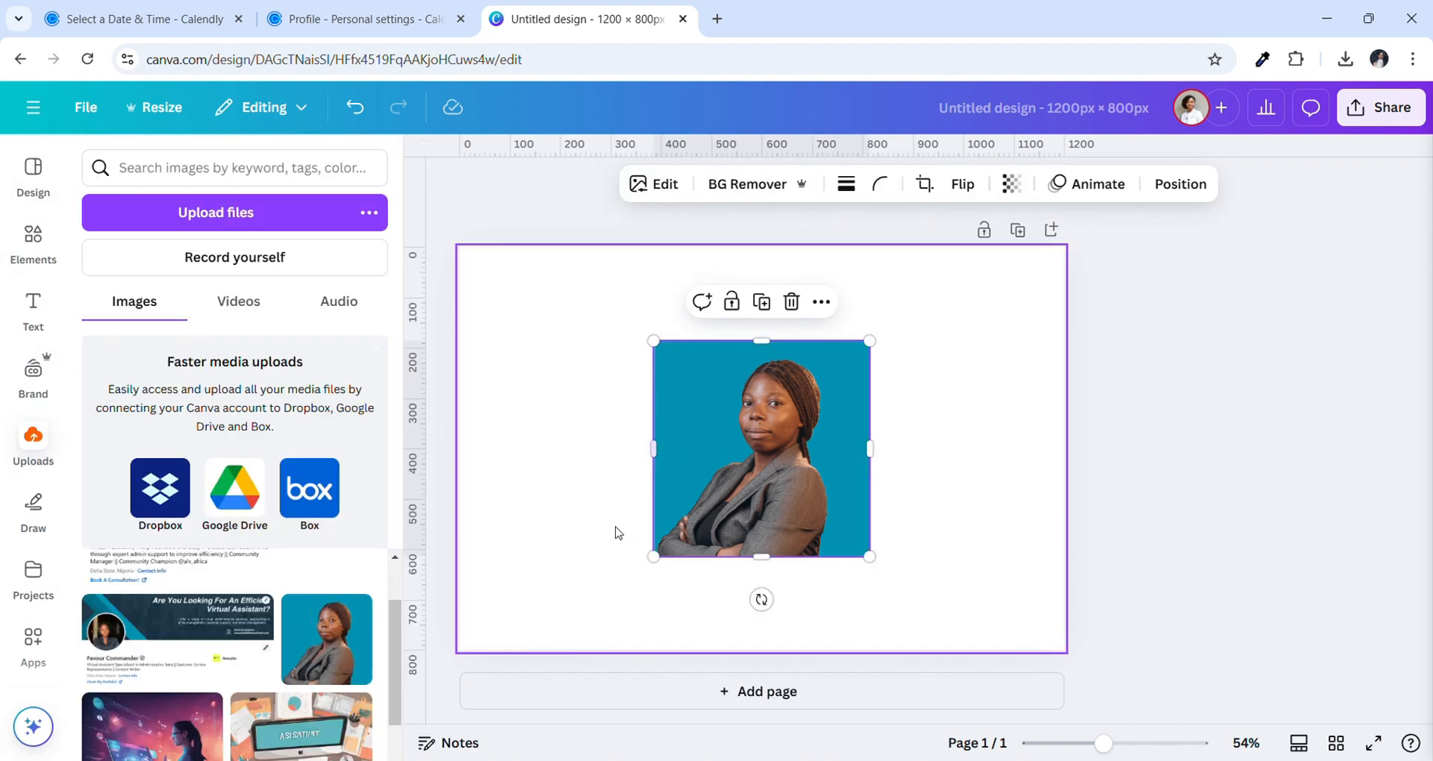
{"action": "left_click", "coordinate": [609, 532]}
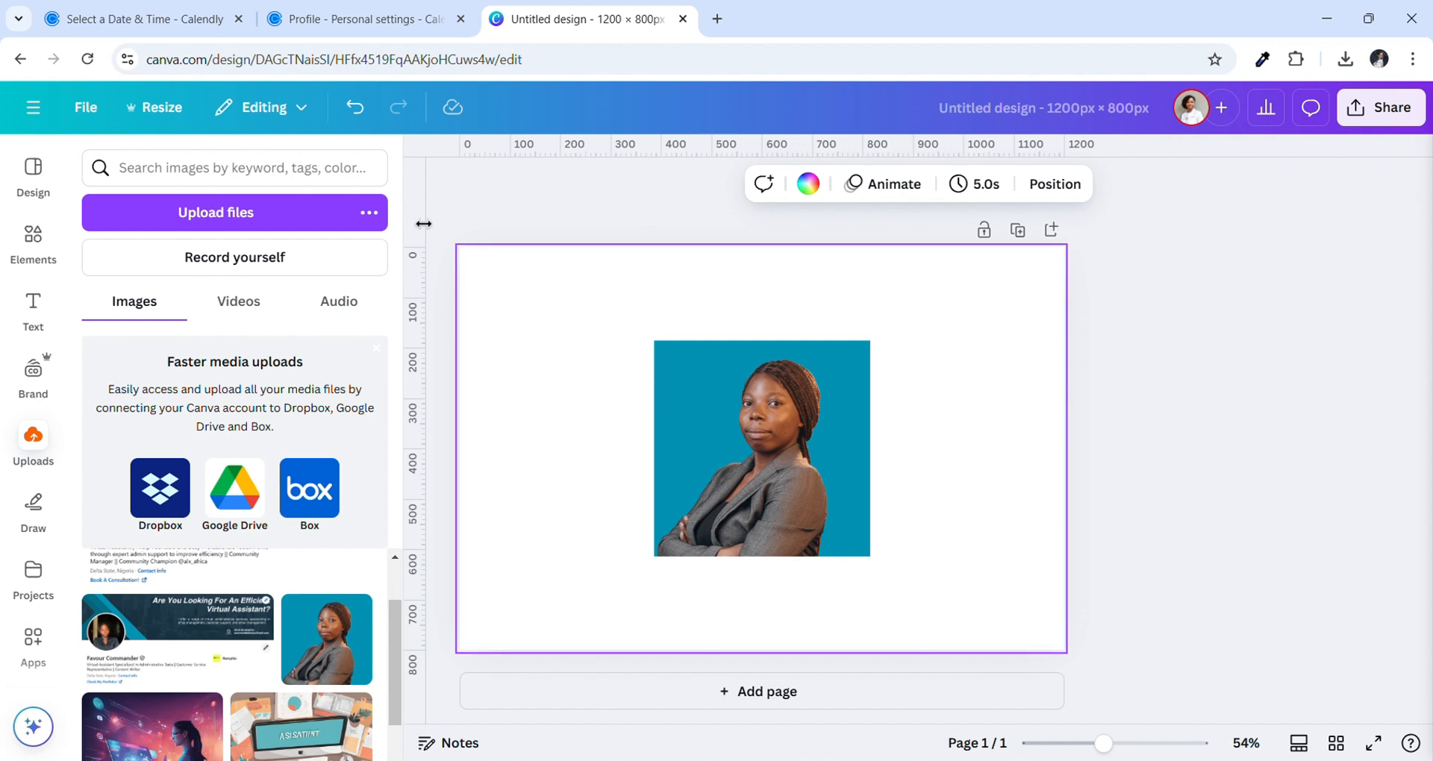
{"action": "left_click", "coordinate": [426, 158]}
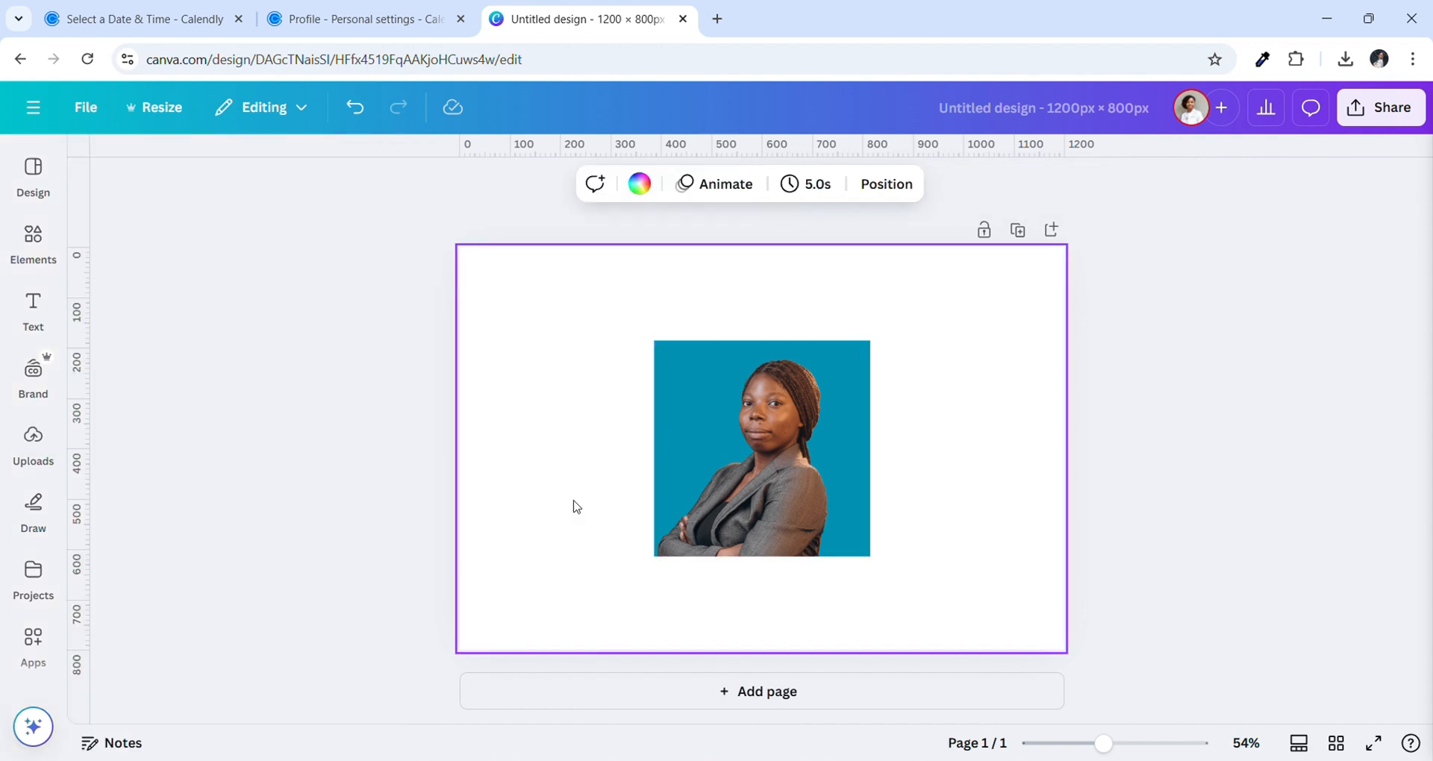
Add a new background colour, sample the photo's teal, then try a brown from the portrait
{"action": "left_click", "coordinate": [638, 186]}
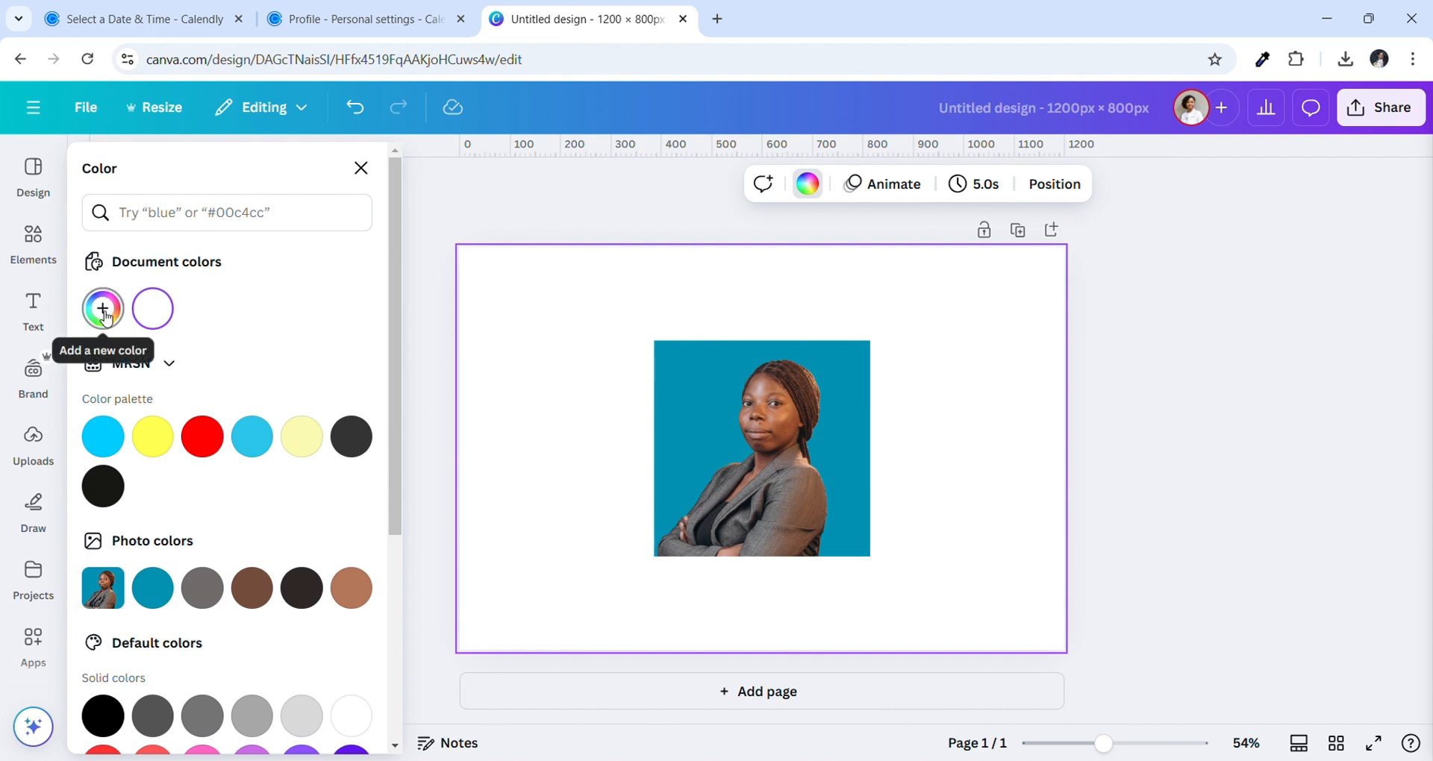
{"action": "left_click", "coordinate": [104, 312]}
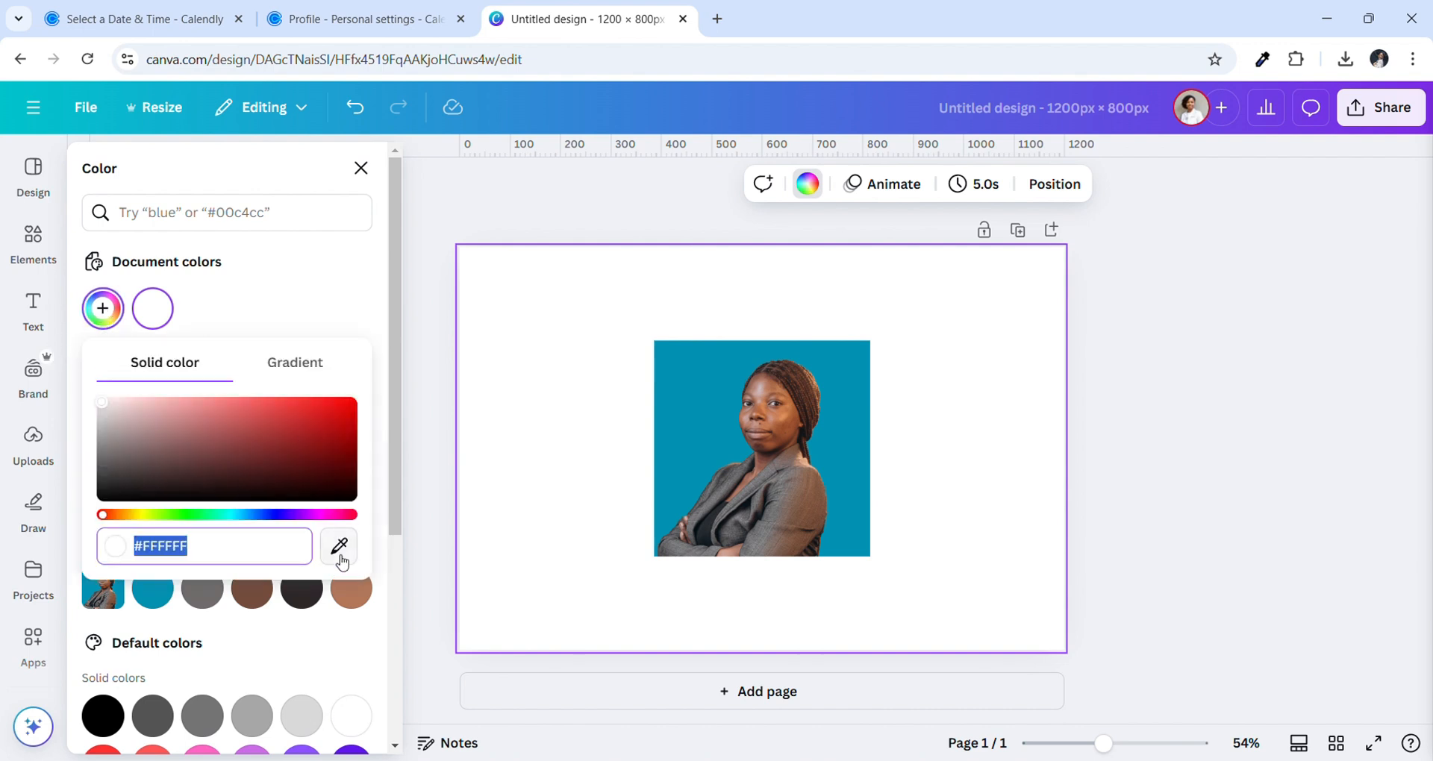
{"action": "left_click", "coordinate": [346, 560]}
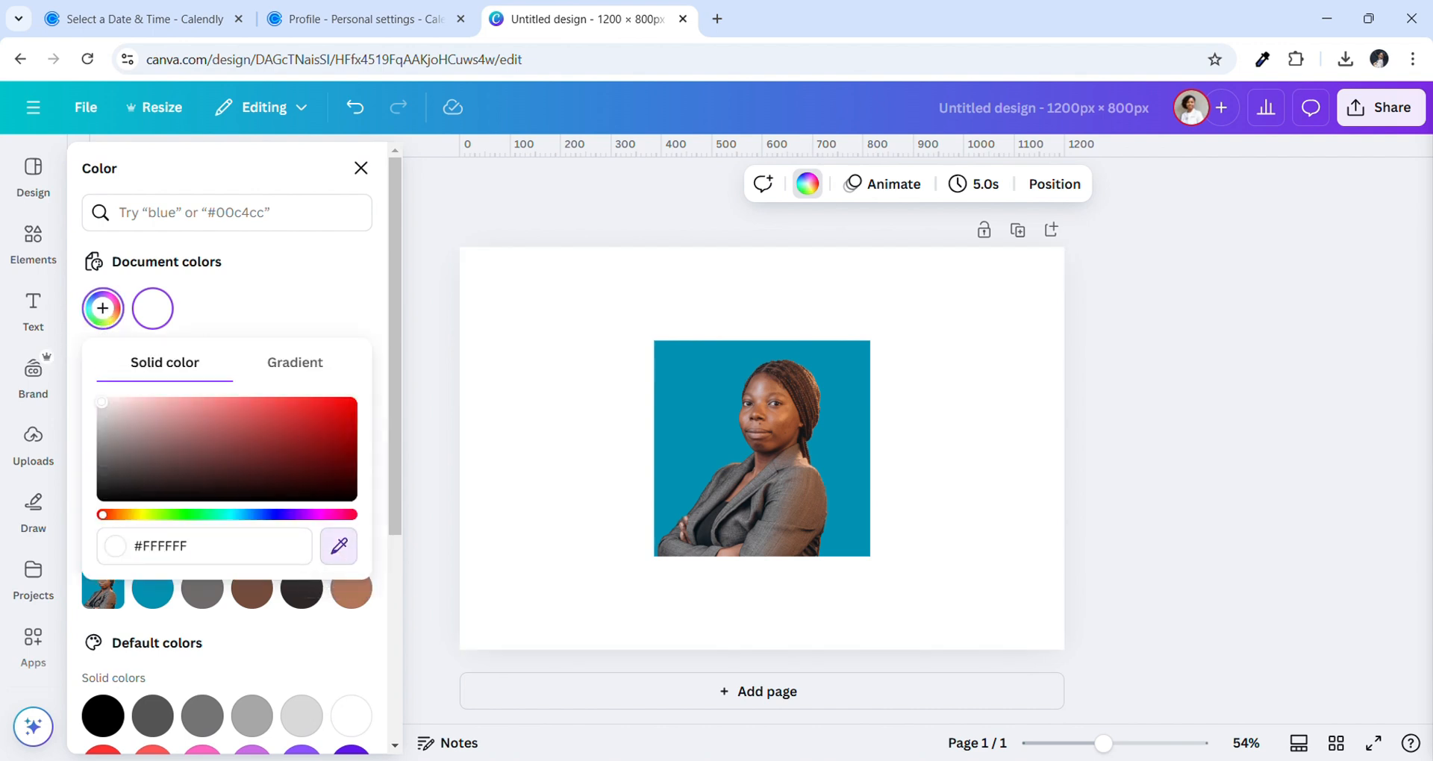
{"action": "left_click", "coordinate": [696, 425]}
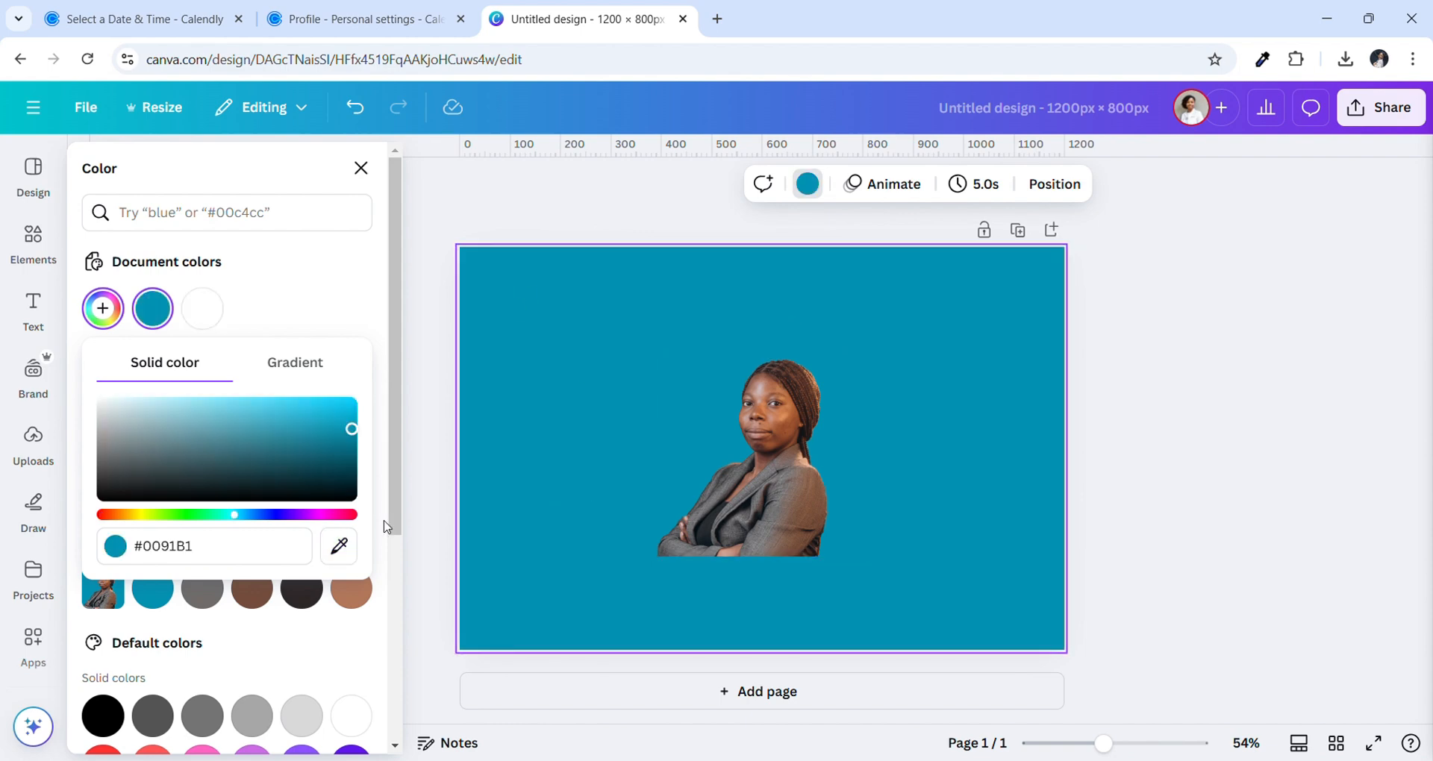
{"action": "left_click", "coordinate": [340, 558]}
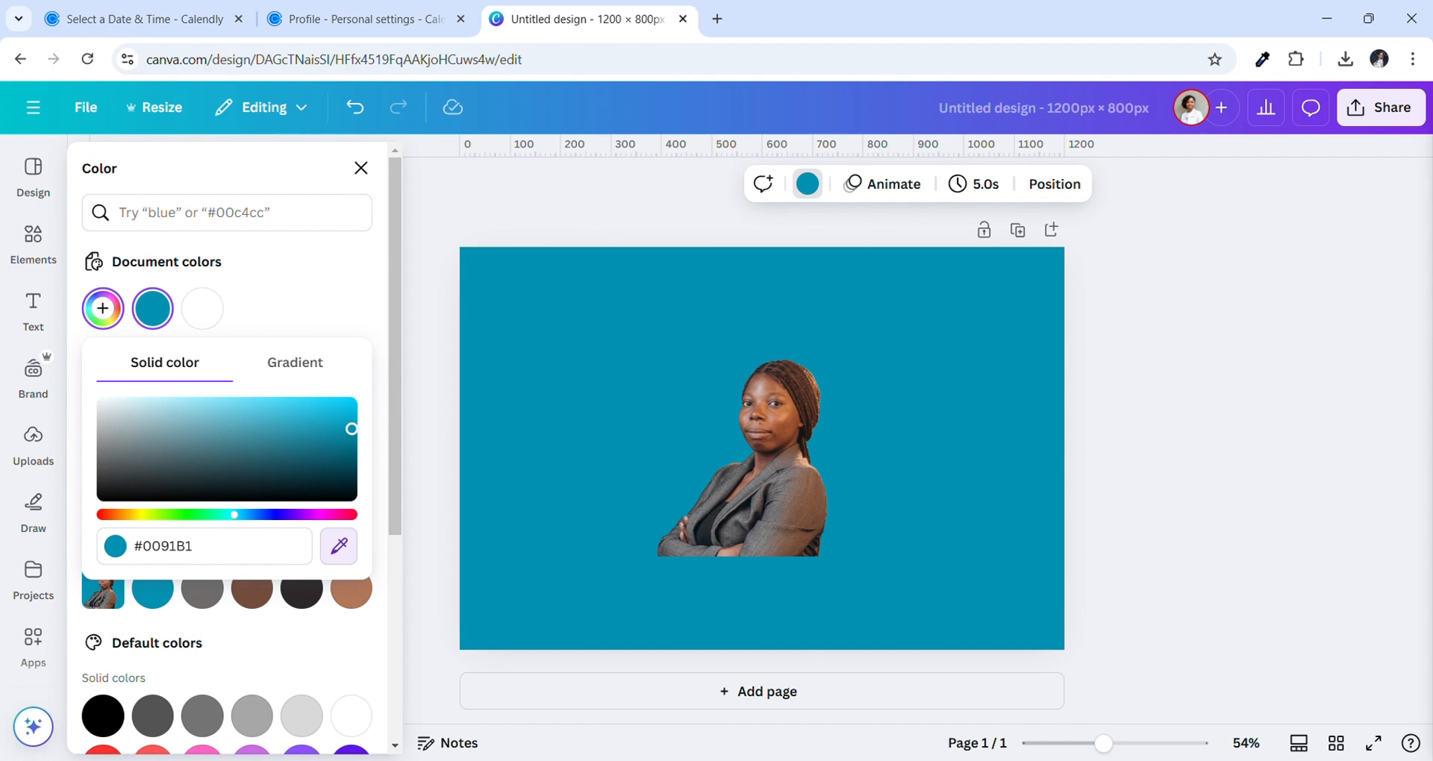
{"action": "left_click", "coordinate": [800, 509]}
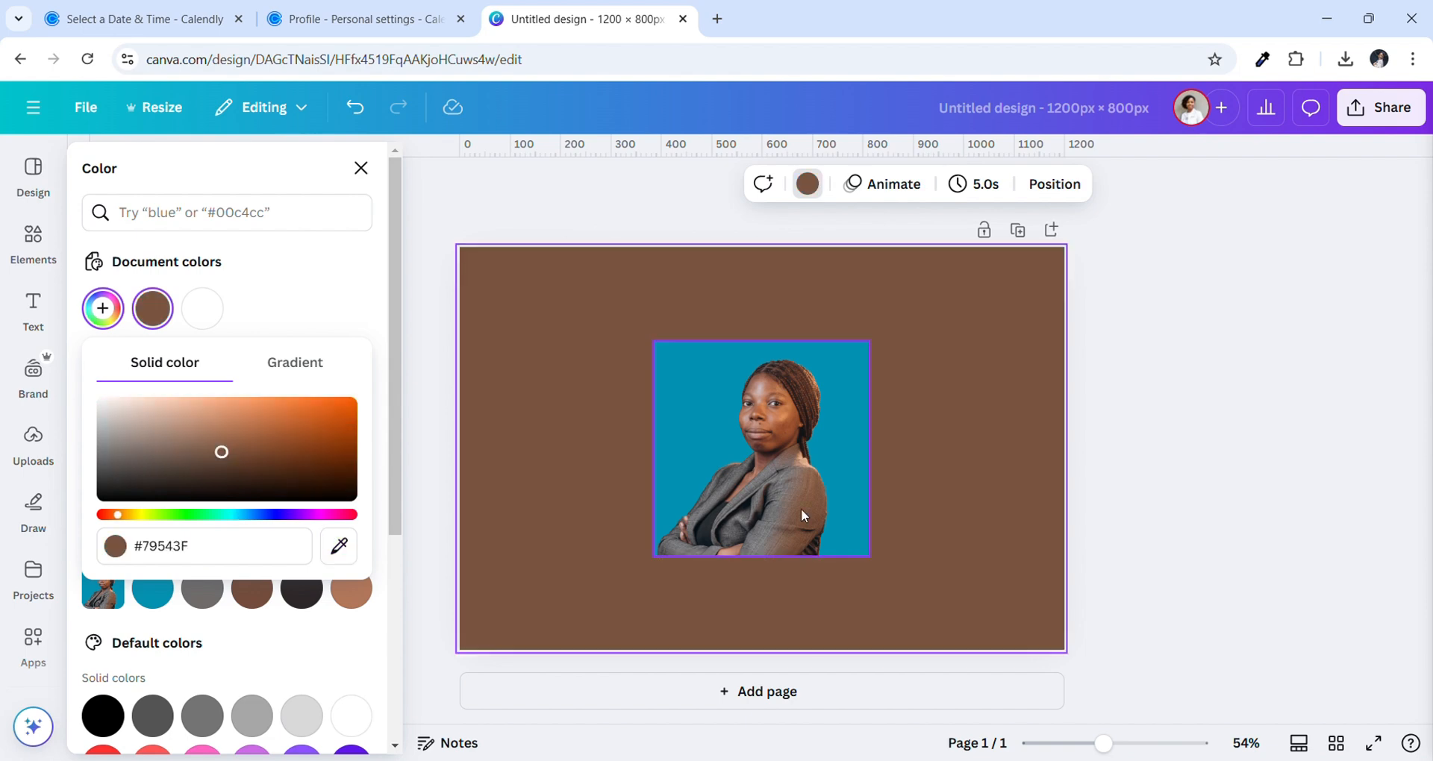
Try a reddish-brown, then settle the page background on the photo's teal #0091B1
{"action": "left_click", "coordinate": [339, 545]}
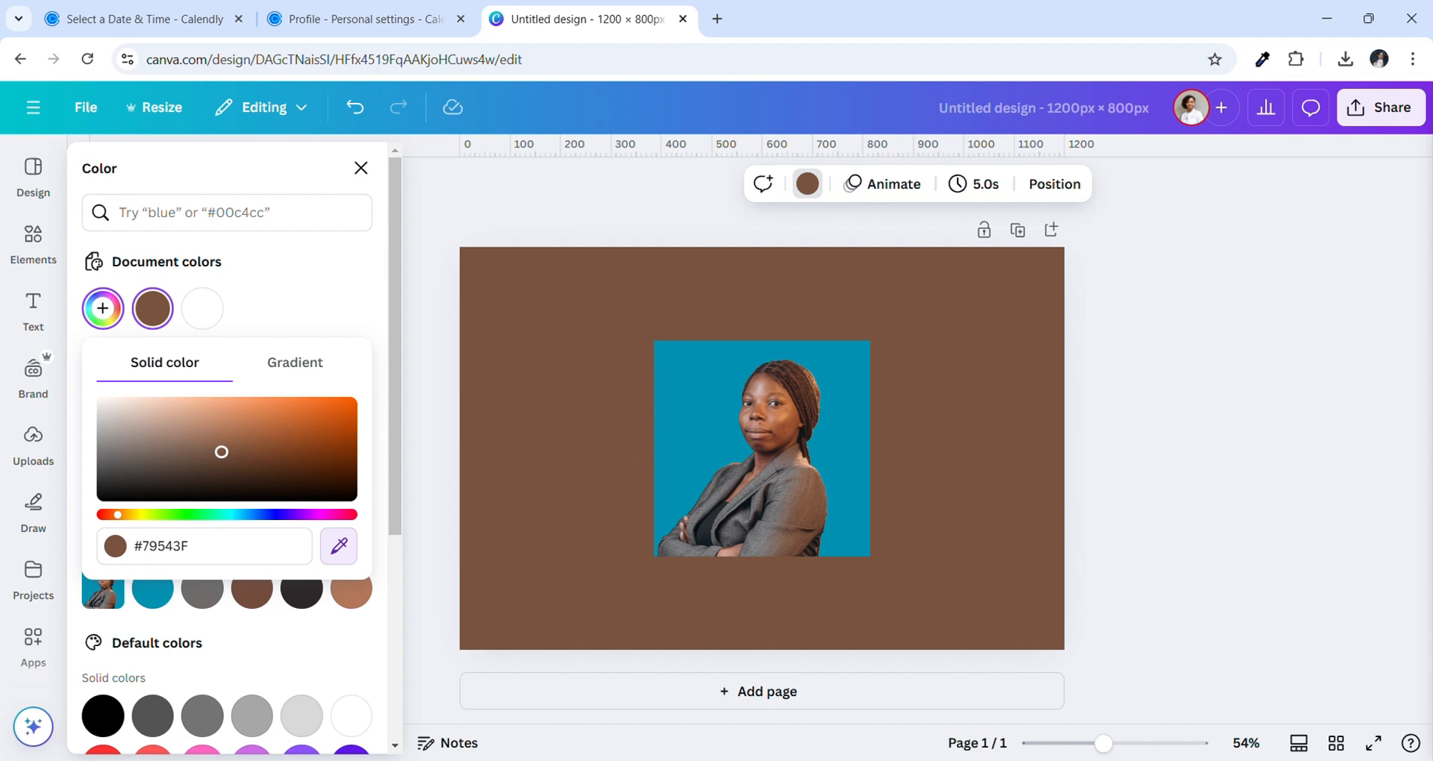
{"action": "left_click", "coordinate": [792, 421]}
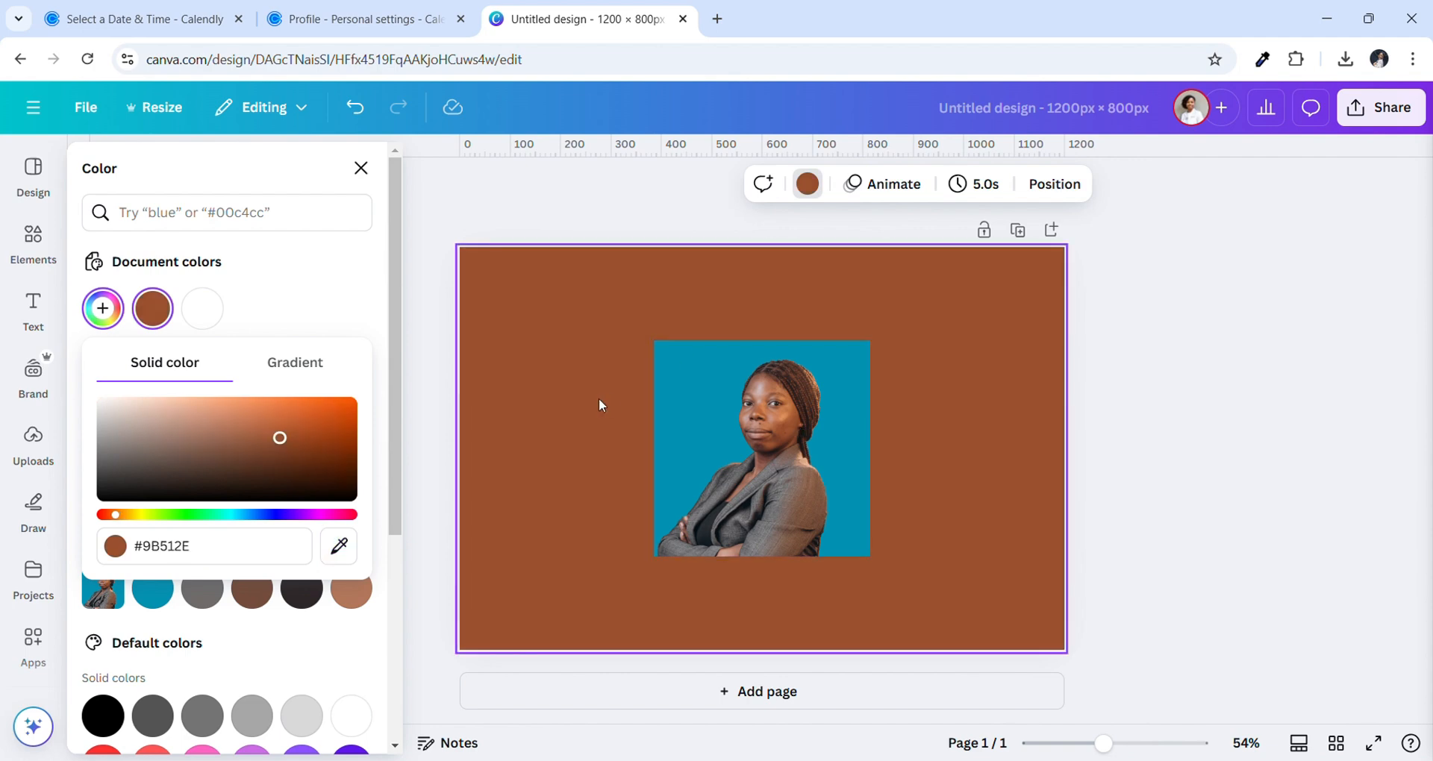
{"action": "left_click", "coordinate": [339, 546]}
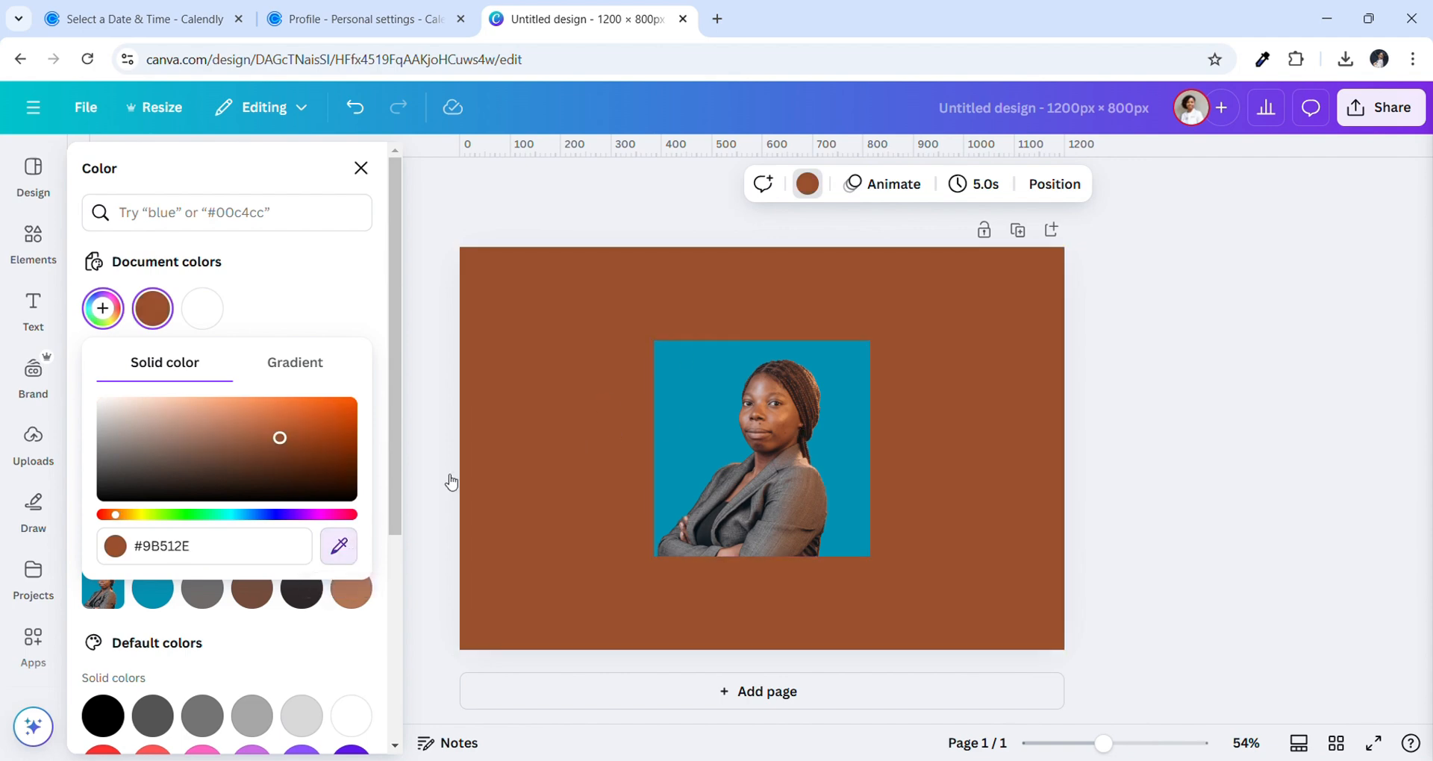
{"action": "left_click", "coordinate": [676, 400]}
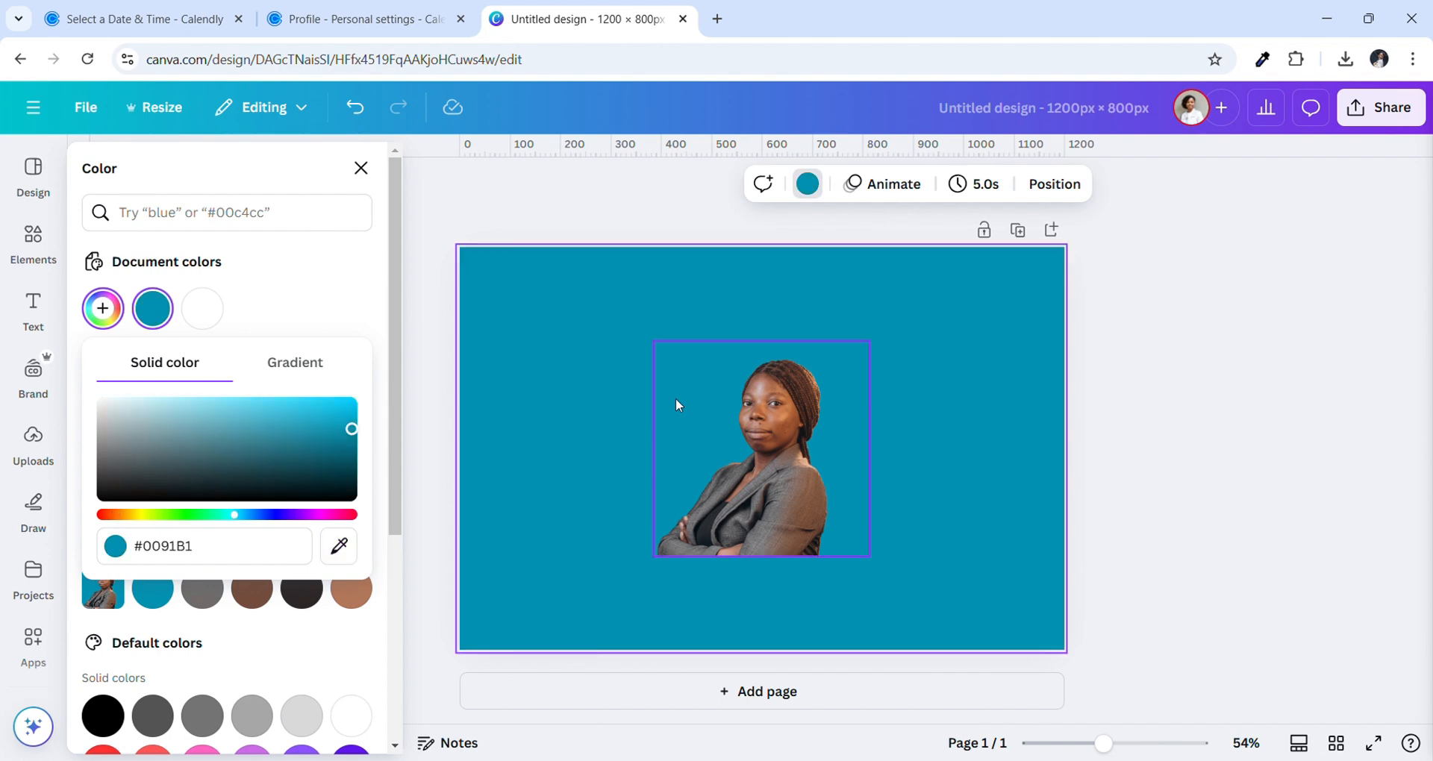
{"action": "left_click", "coordinate": [361, 167]}
{"action": "left_click", "coordinate": [764, 437]}
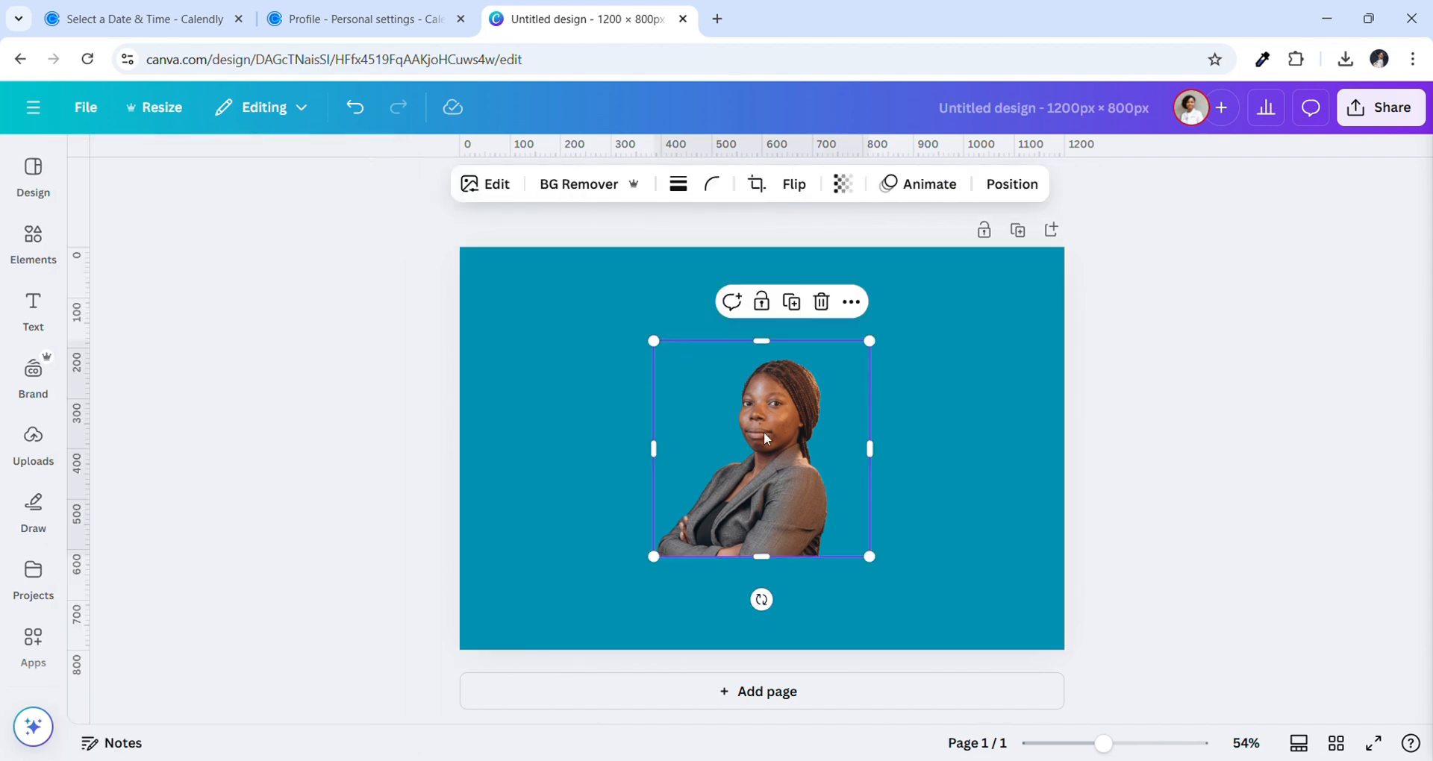
Delete the square portrait and browse the previously uploaded images
{"action": "key", "text": "Delete"}
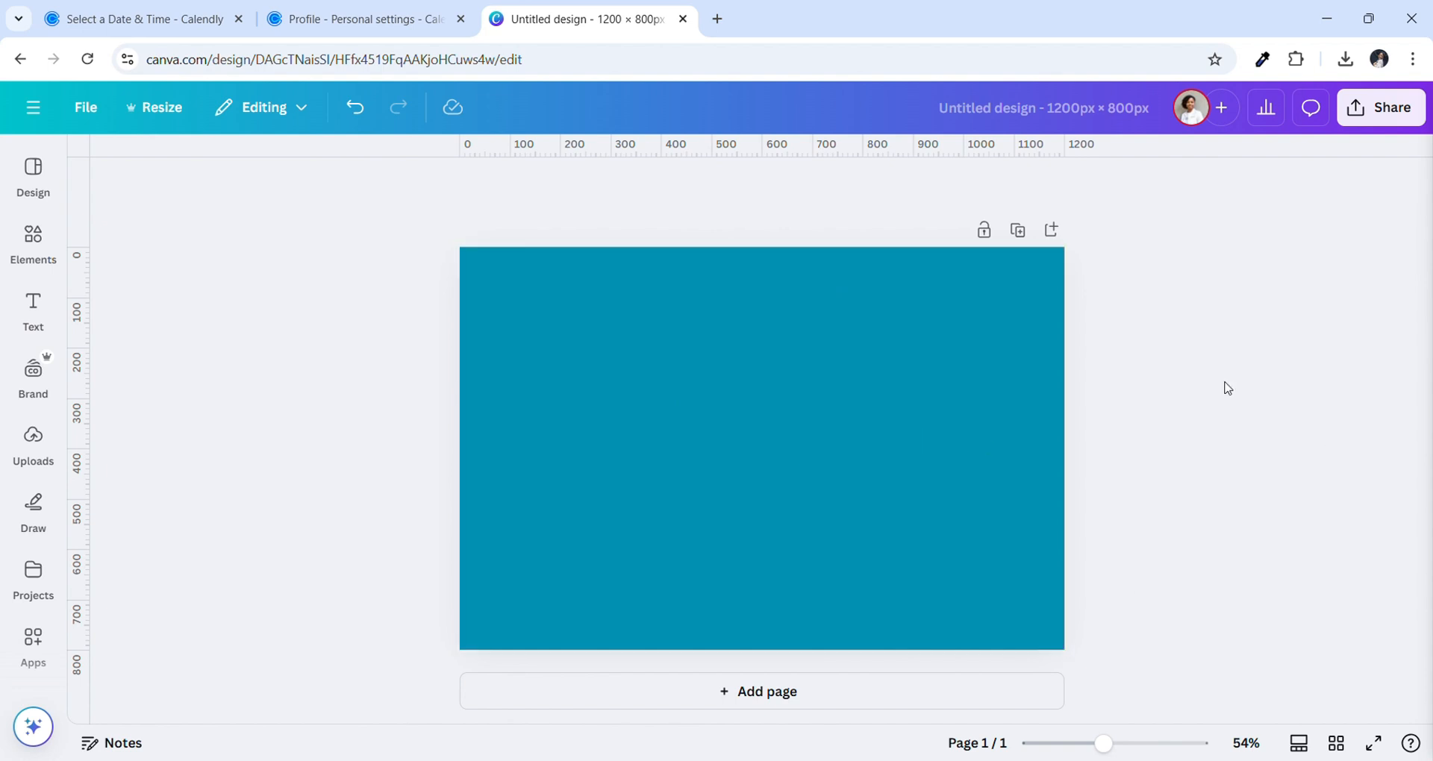
{"action": "left_click", "coordinate": [32, 441]}
{"action": "scroll", "coordinate": [252, 685], "scroll_direction": "down", "scroll_amount": 4}
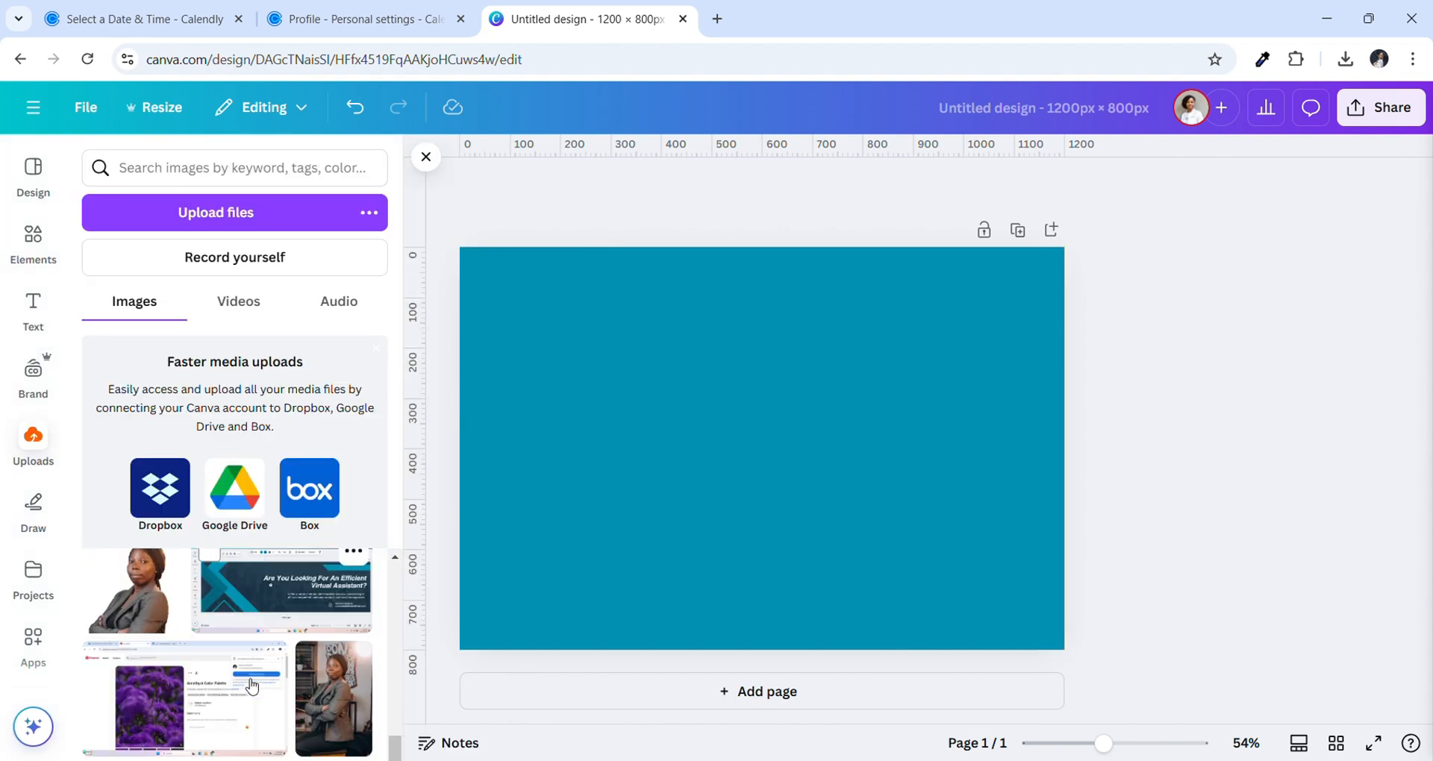
{"action": "scroll", "coordinate": [252, 685], "scroll_direction": "down", "scroll_amount": 1}
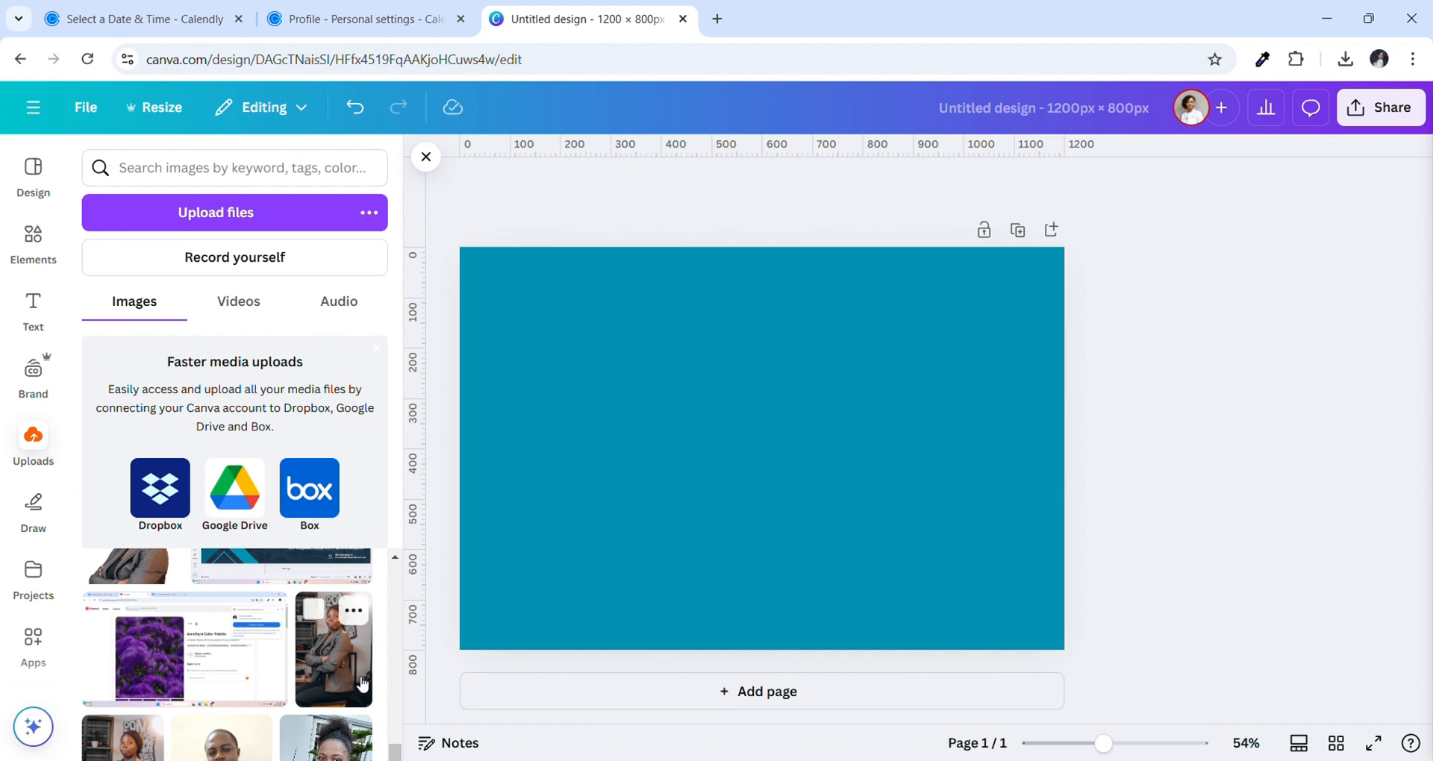
Go to remove.bg/upload in a new tab and upload the portrait for background removal
{"action": "left_click", "coordinate": [718, 18]}
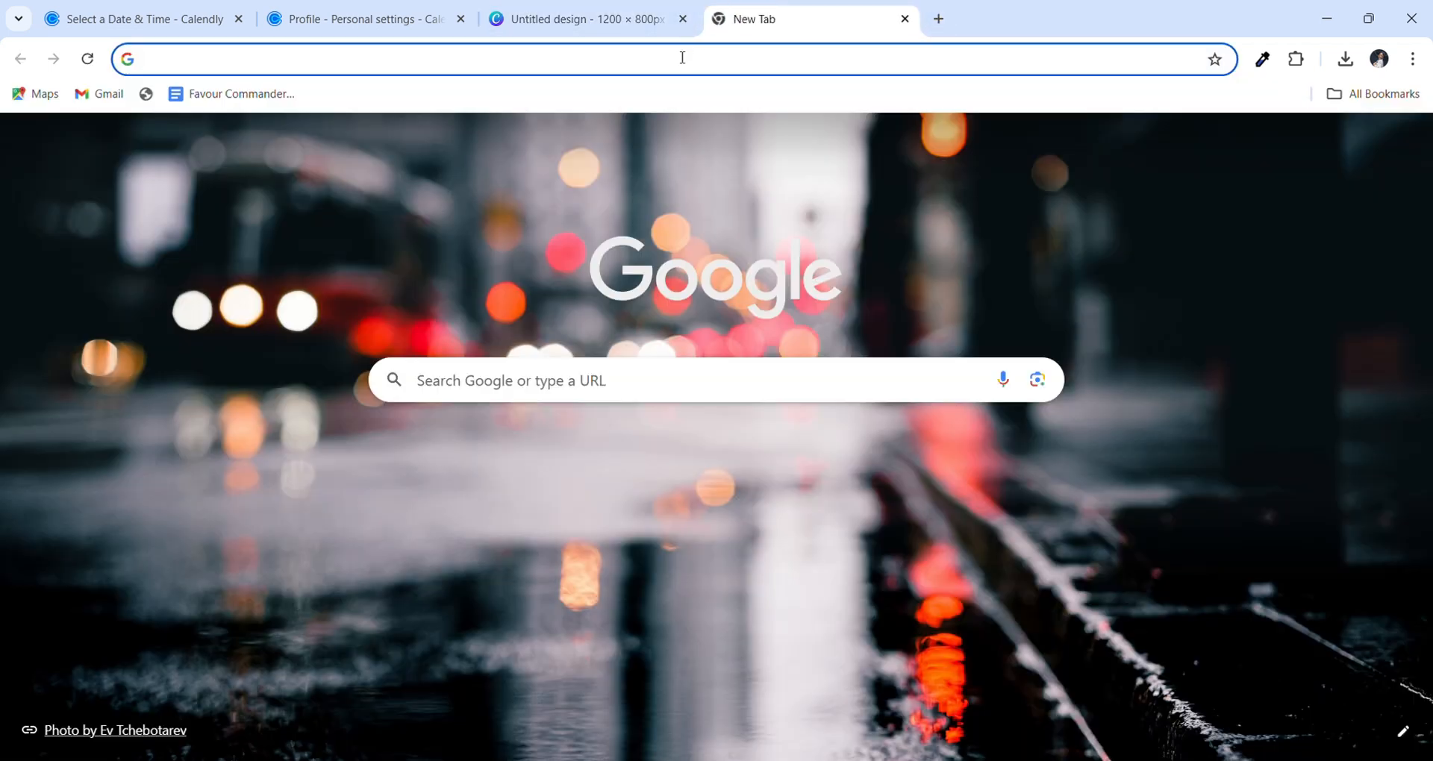
{"action": "type", "text": "re"}
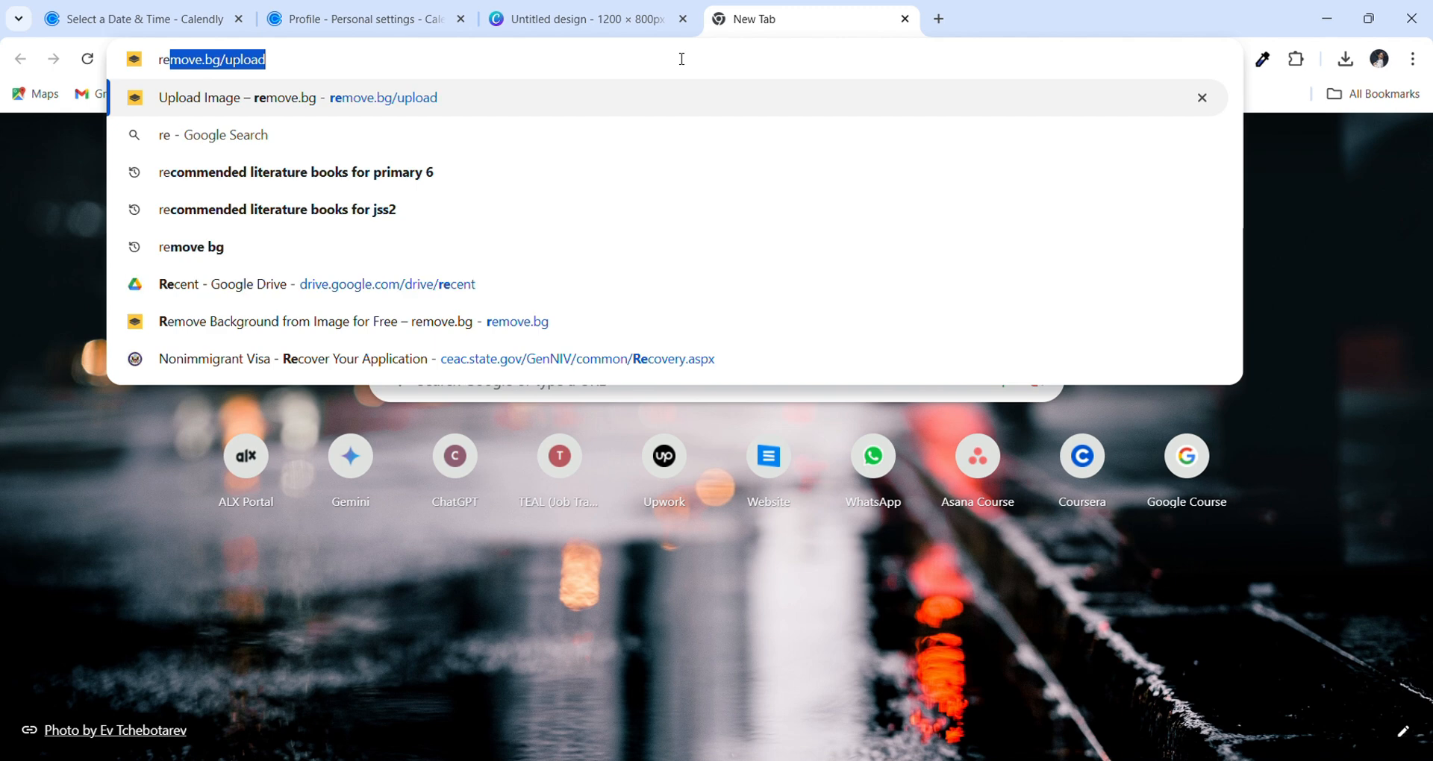
{"action": "key", "text": "Return"}
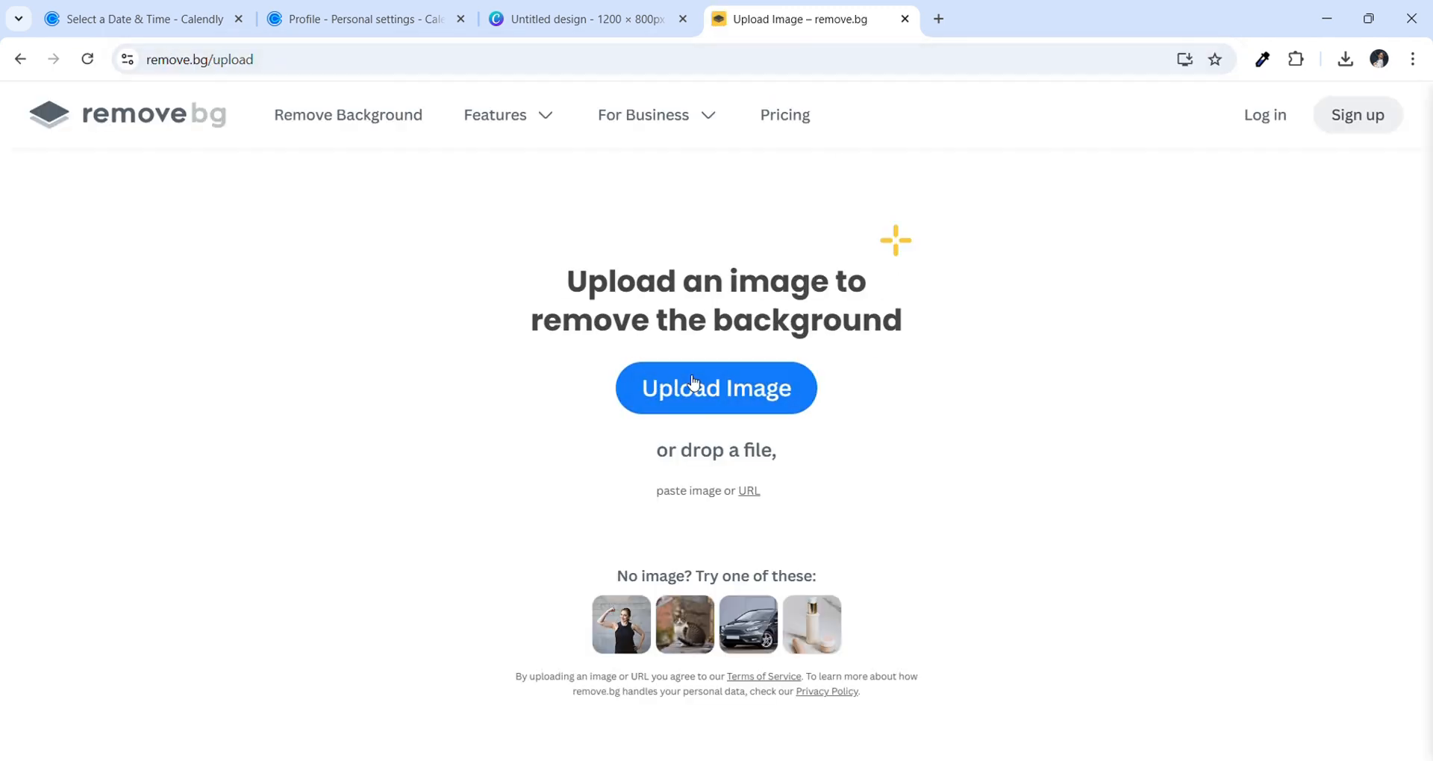
{"action": "left_click", "coordinate": [691, 381]}
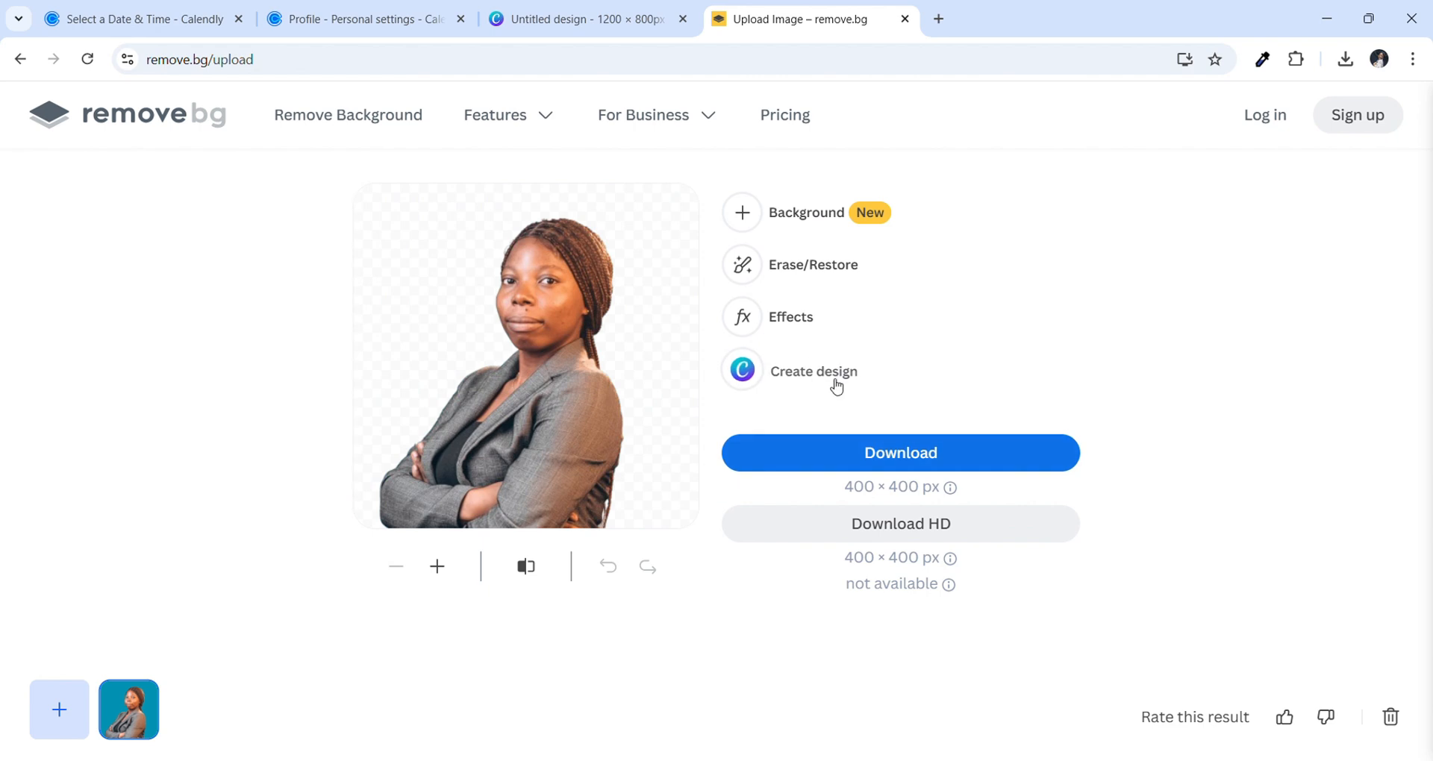
Download the 400 × 400 px cut-out, dismissing the HD offer, and return to the Canva tab
{"action": "left_click", "coordinate": [828, 452]}
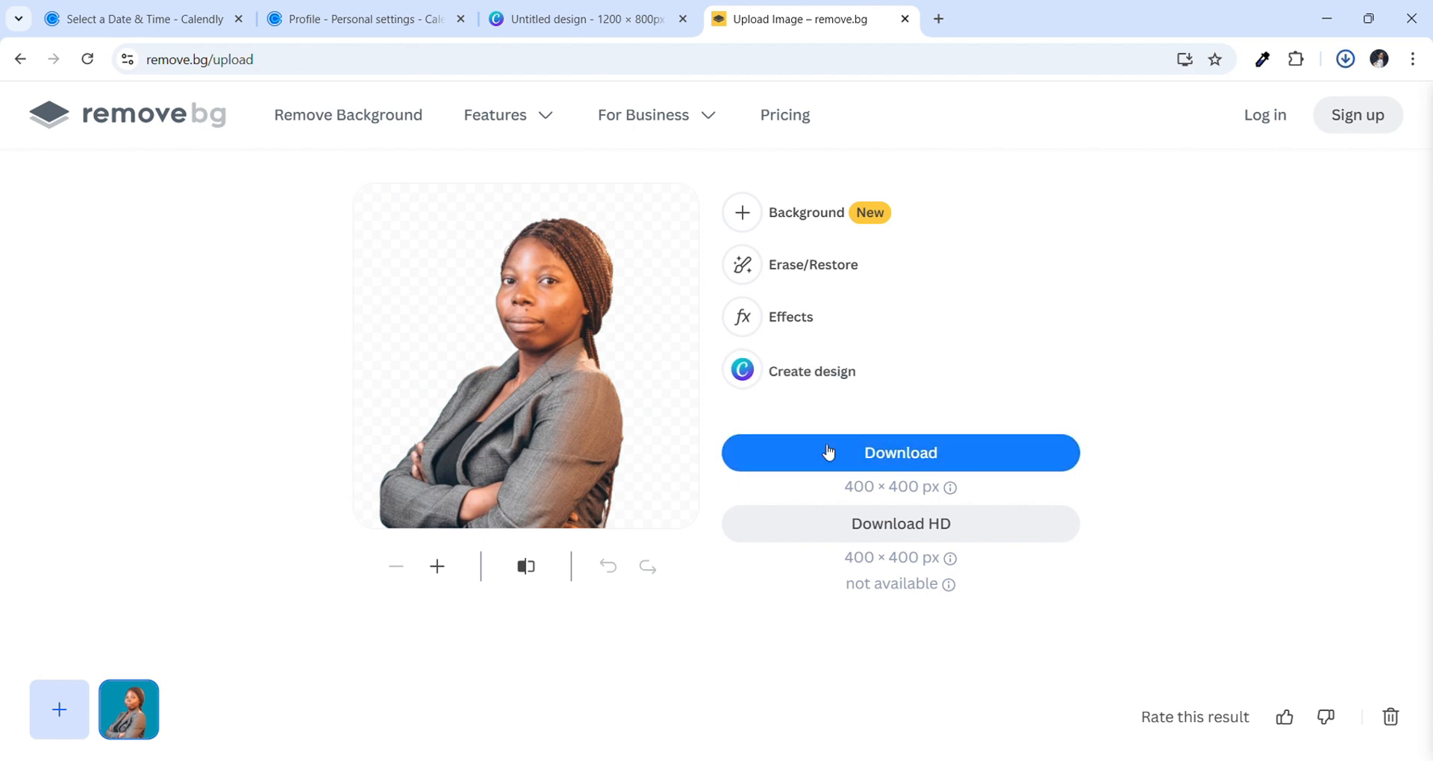
{"action": "left_click", "coordinate": [851, 536]}
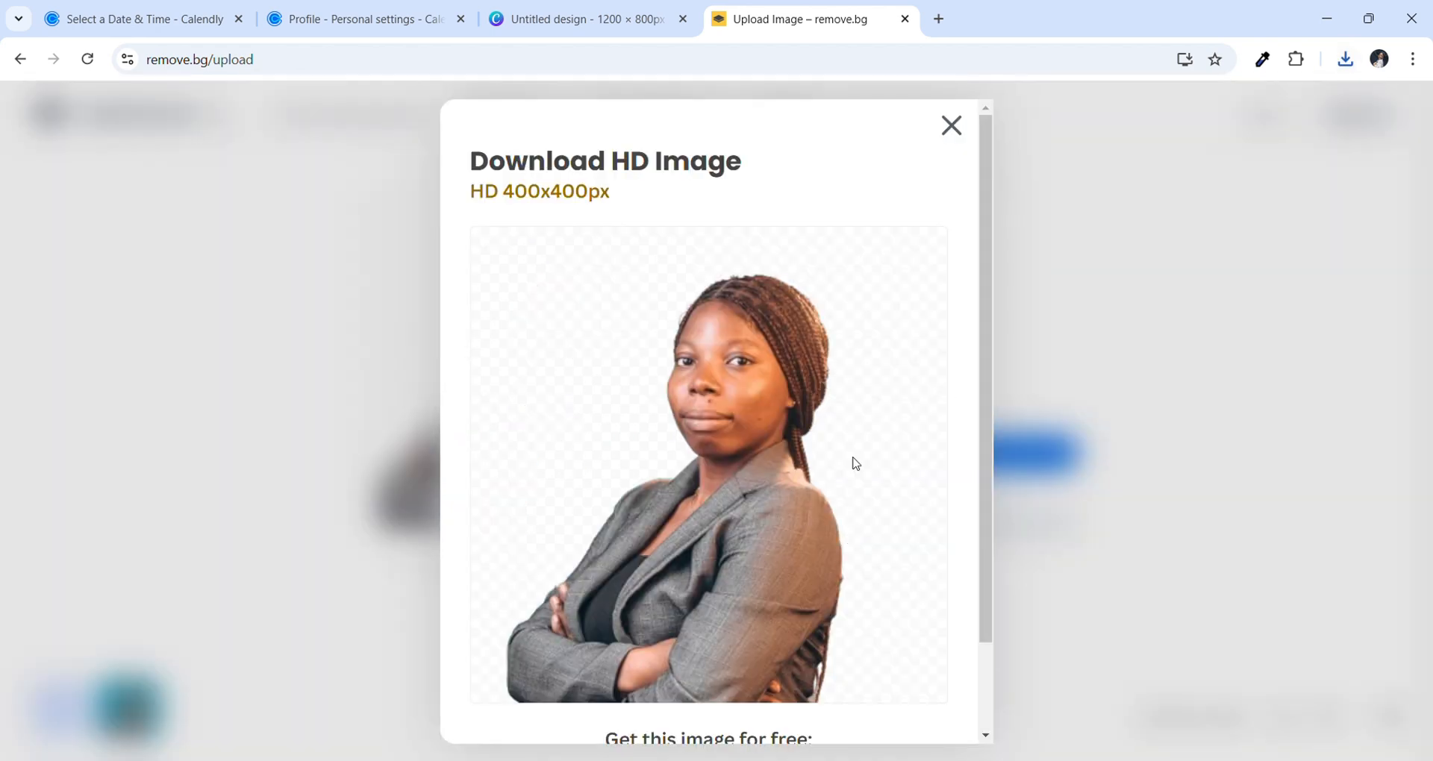
{"action": "left_click", "coordinate": [952, 125]}
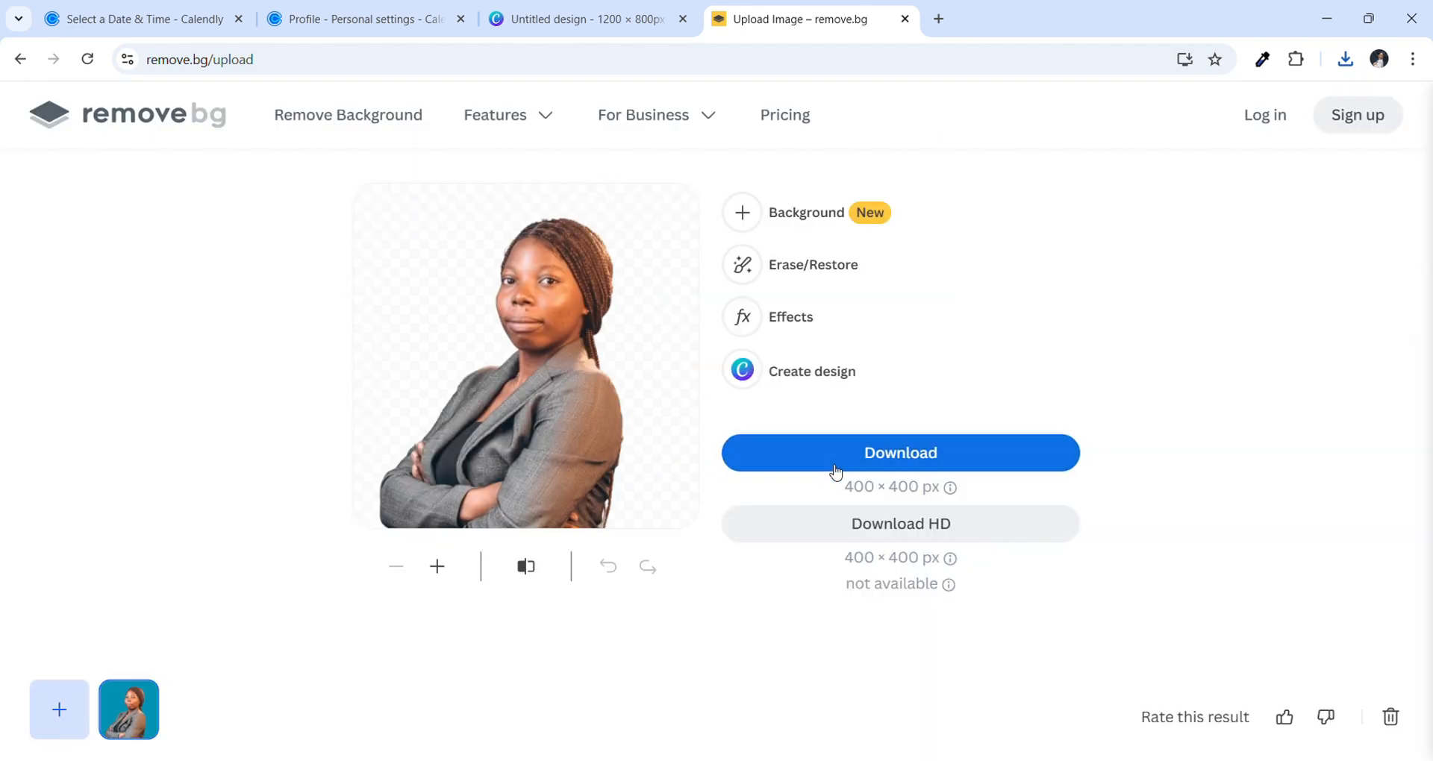
{"action": "left_click", "coordinate": [579, 11]}
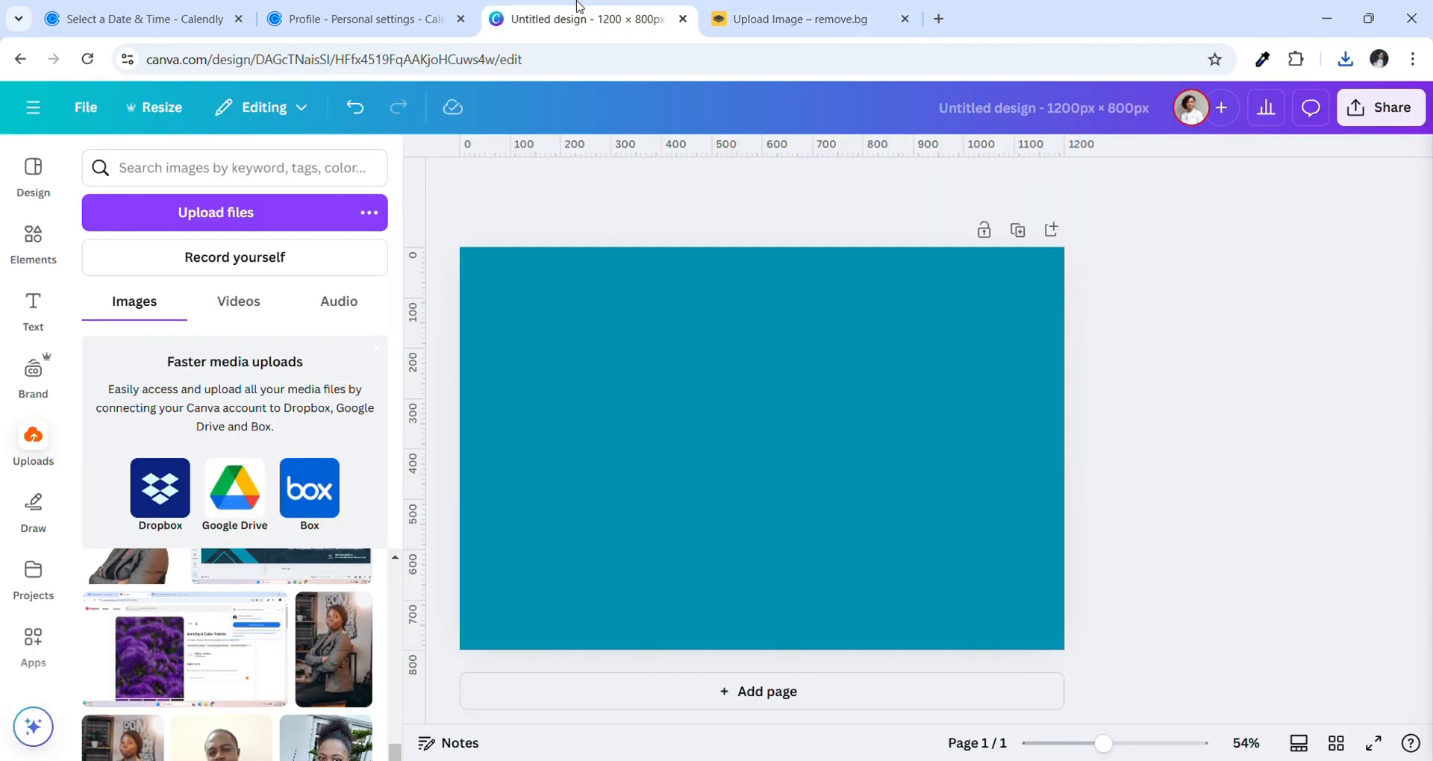
Upload the downloaded cut-out PNG to Canva's Uploads so it appears first
{"action": "left_click", "coordinate": [176, 213]}
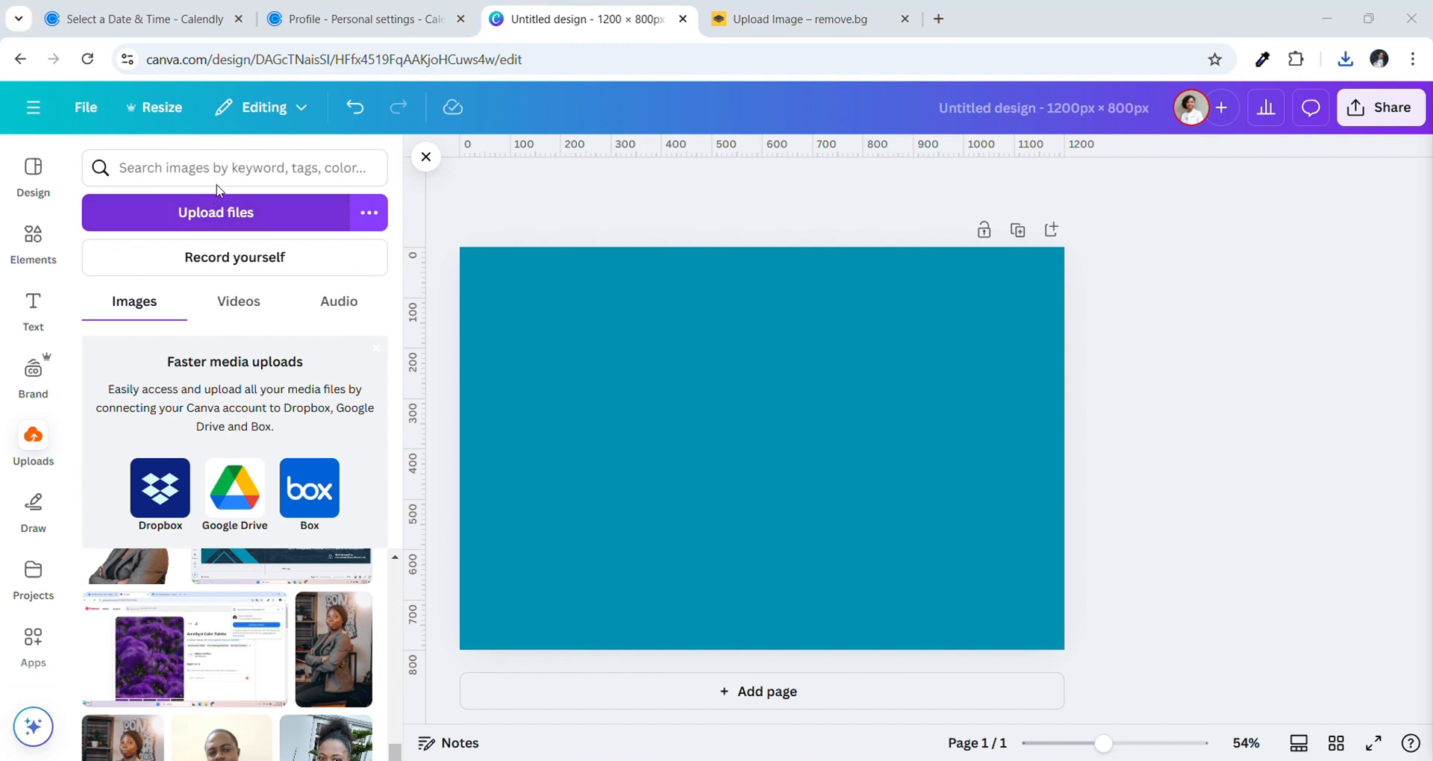
{"action": "left_click", "coordinate": [558, 413]}
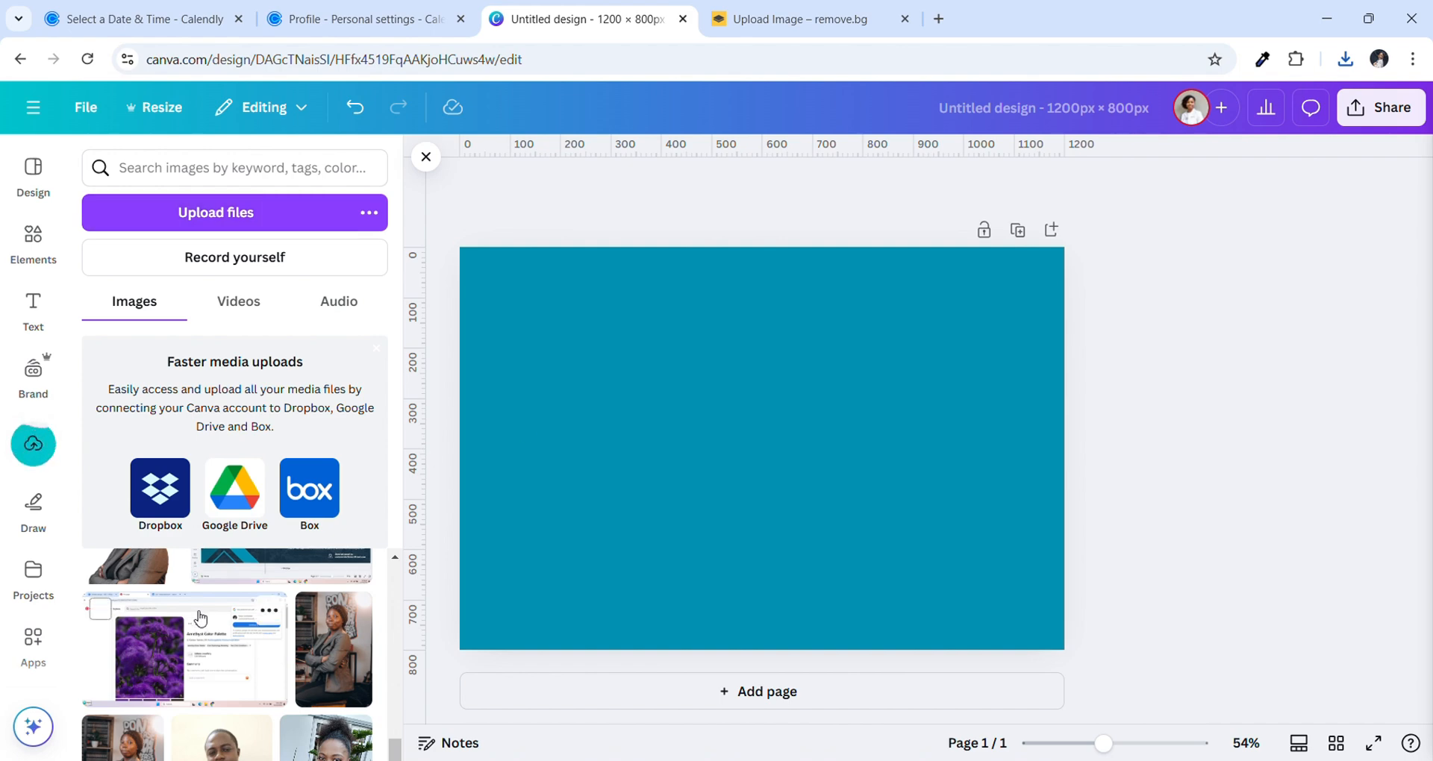
{"action": "scroll", "coordinate": [200, 618], "scroll_direction": "up", "scroll_amount": 9}
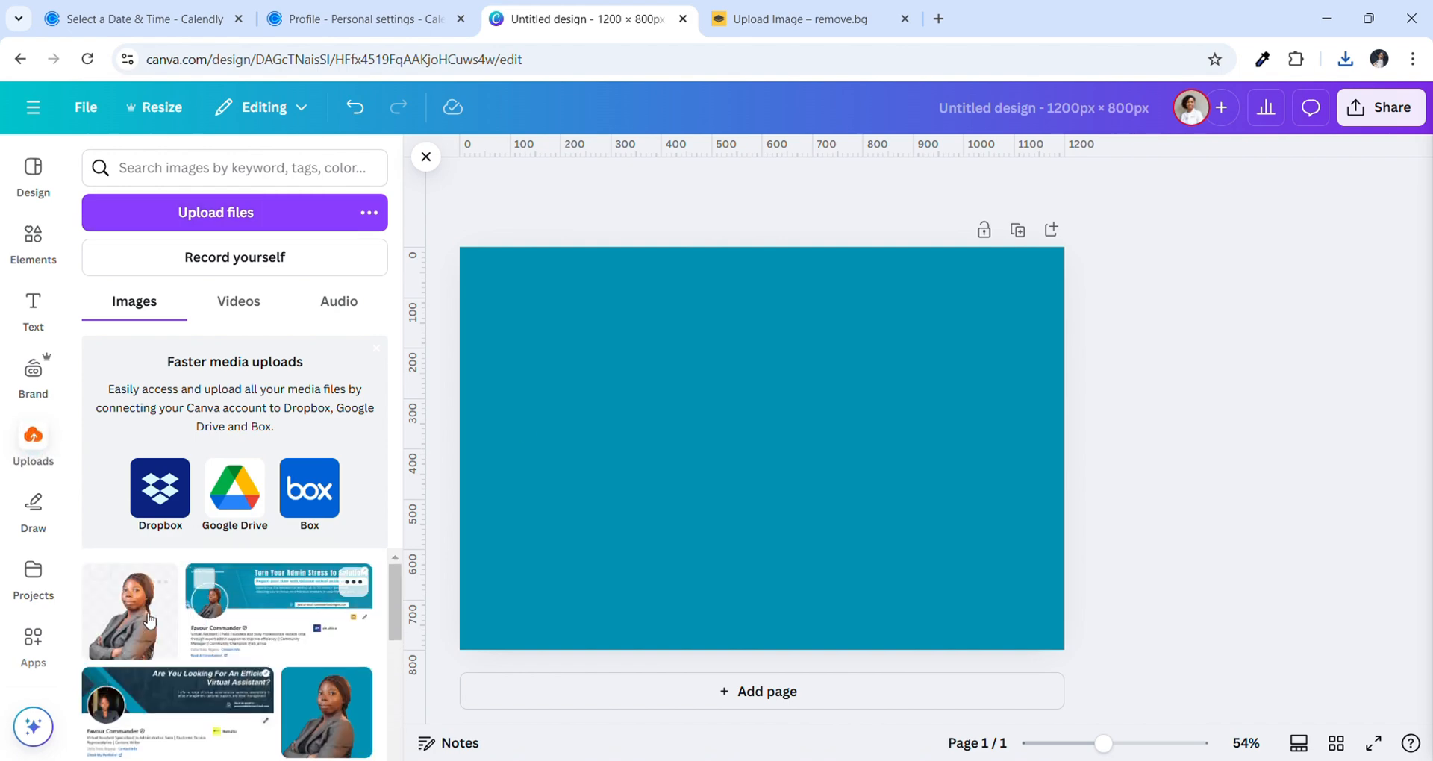
{"action": "left_click", "coordinate": [110, 588]}
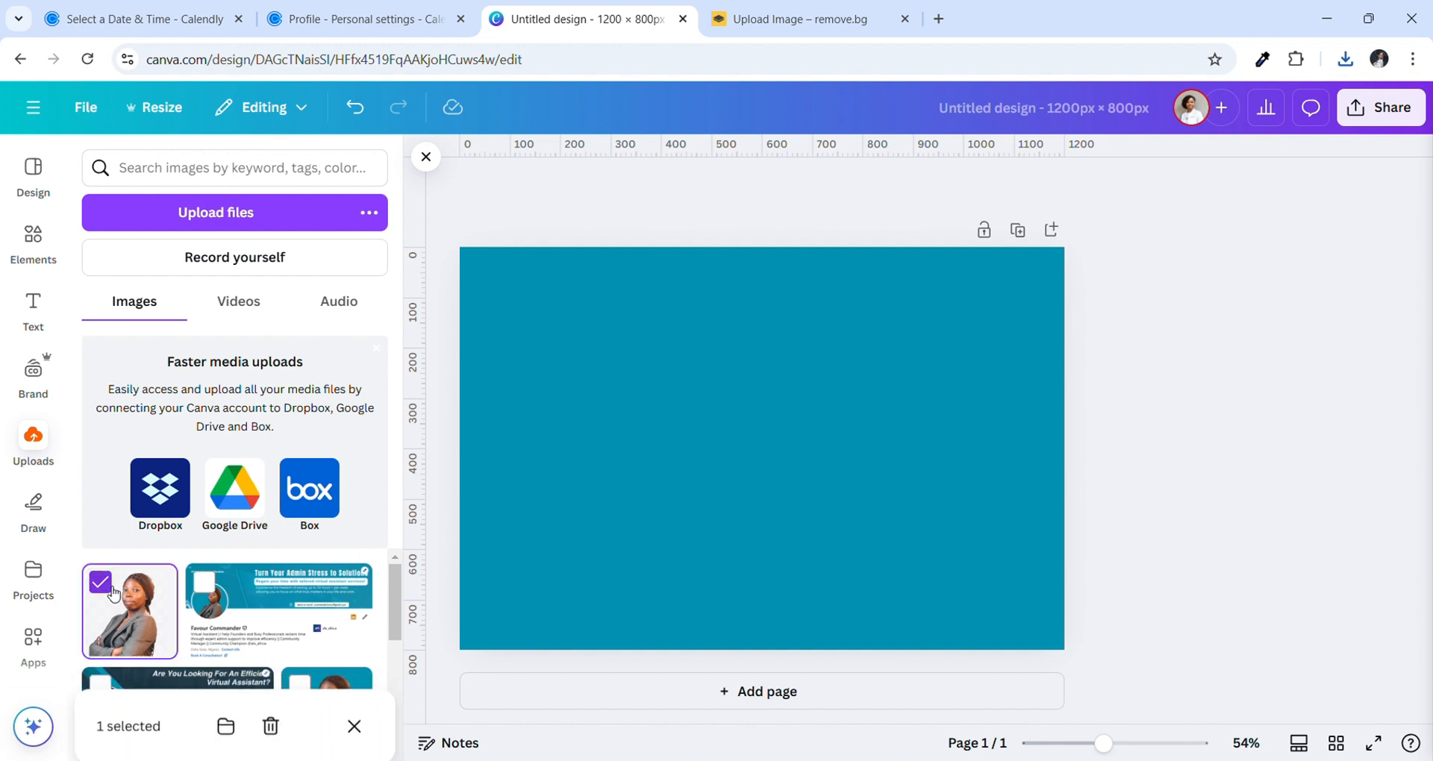
{"action": "left_click", "coordinate": [112, 592]}
Add the cut-out portrait to the page, enlarge it and push it against the right edge
{"action": "left_click", "coordinate": [134, 618]}
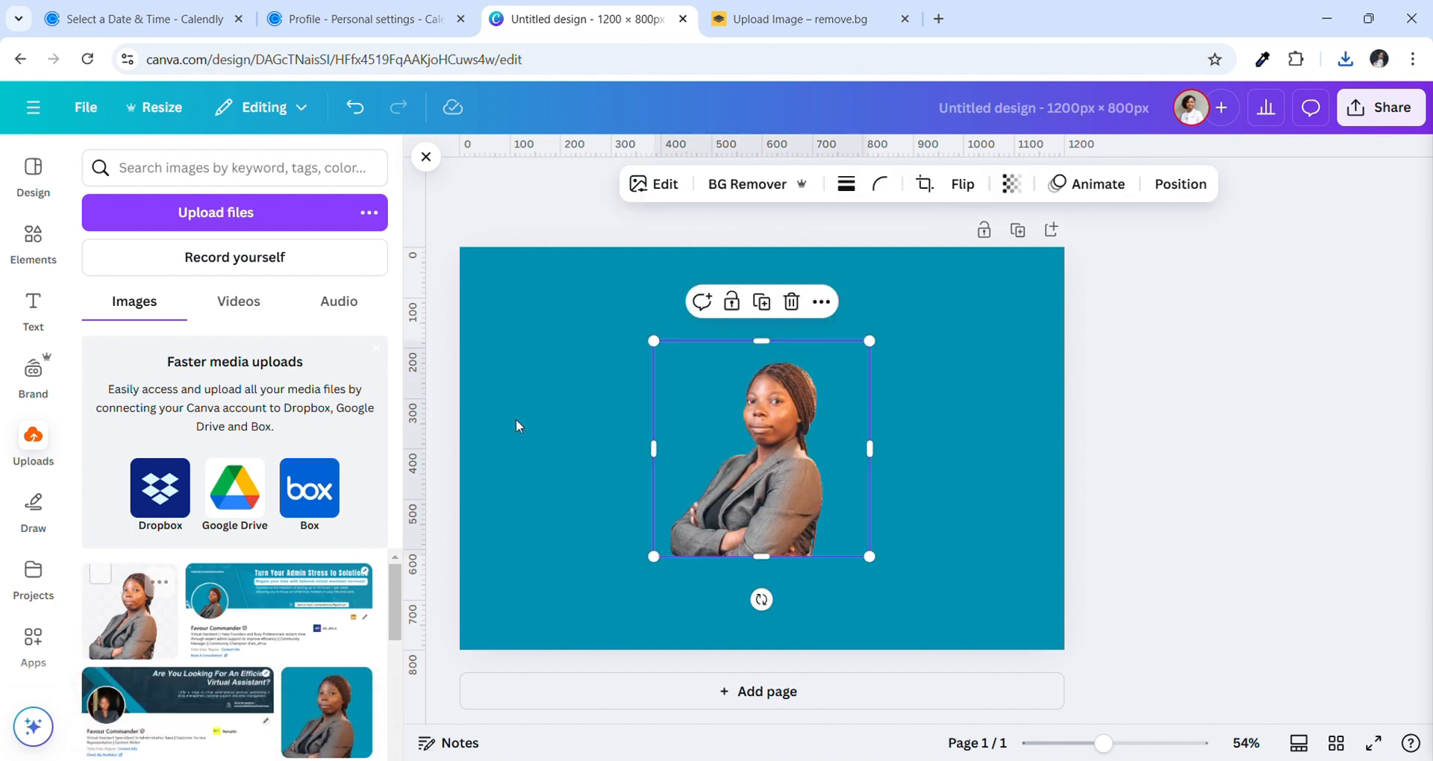
{"action": "left_click", "coordinate": [427, 183]}
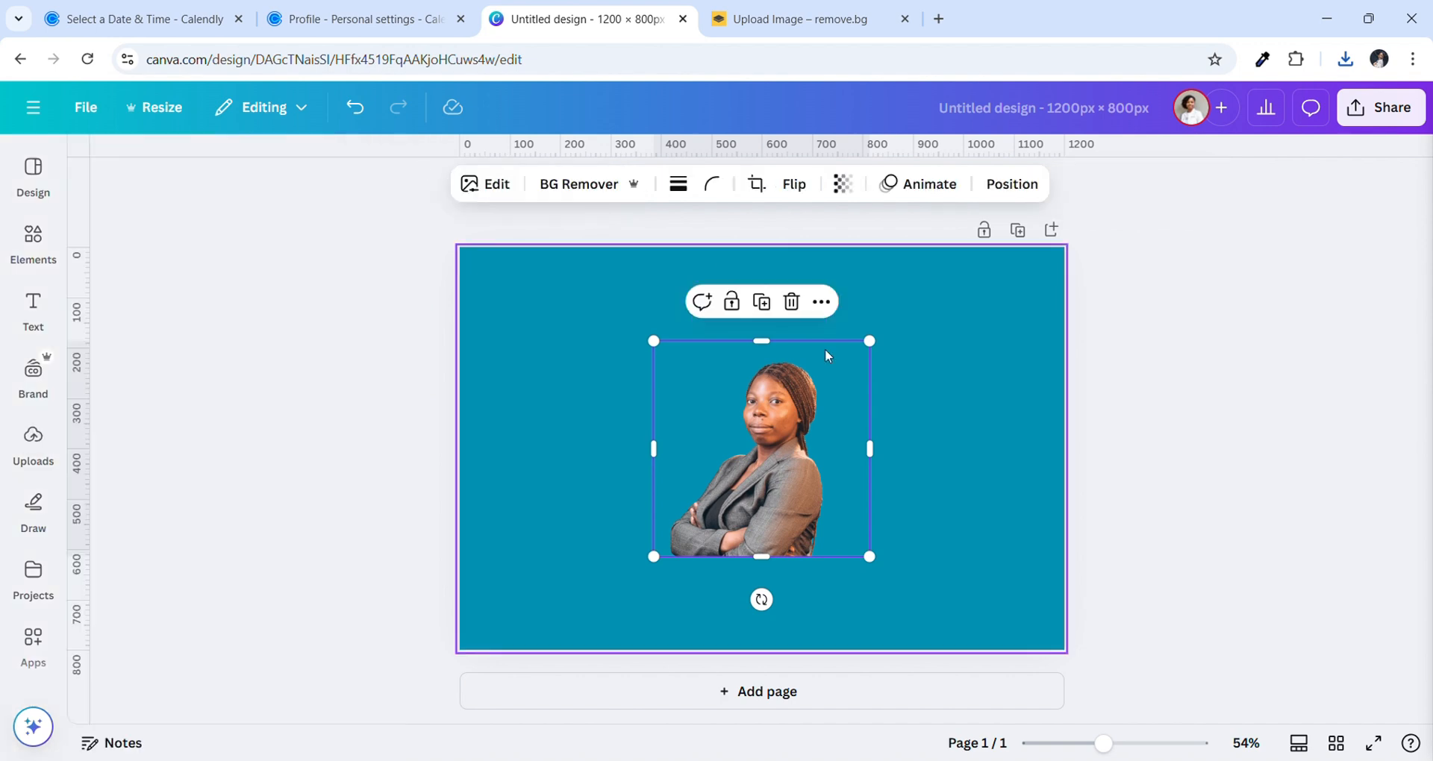
{"action": "left_click_drag", "start_coordinate": [883, 567], "coordinate": [1059, 691]}
{"action": "left_click_drag", "start_coordinate": [933, 556], "coordinate": [1007, 505]}
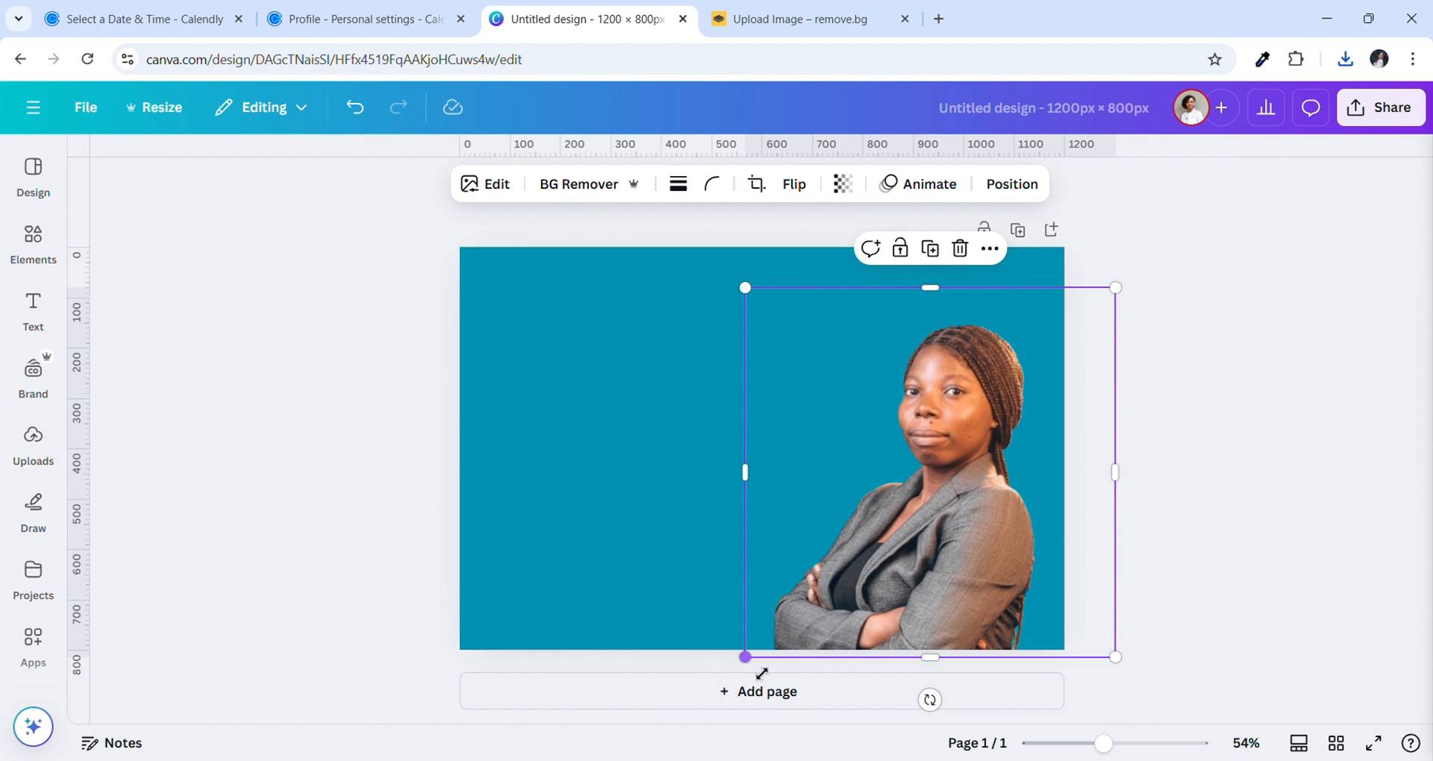
{"action": "left_click_drag", "start_coordinate": [761, 673], "coordinate": [736, 698]}
{"action": "left_click_drag", "start_coordinate": [934, 510], "coordinate": [949, 499]}
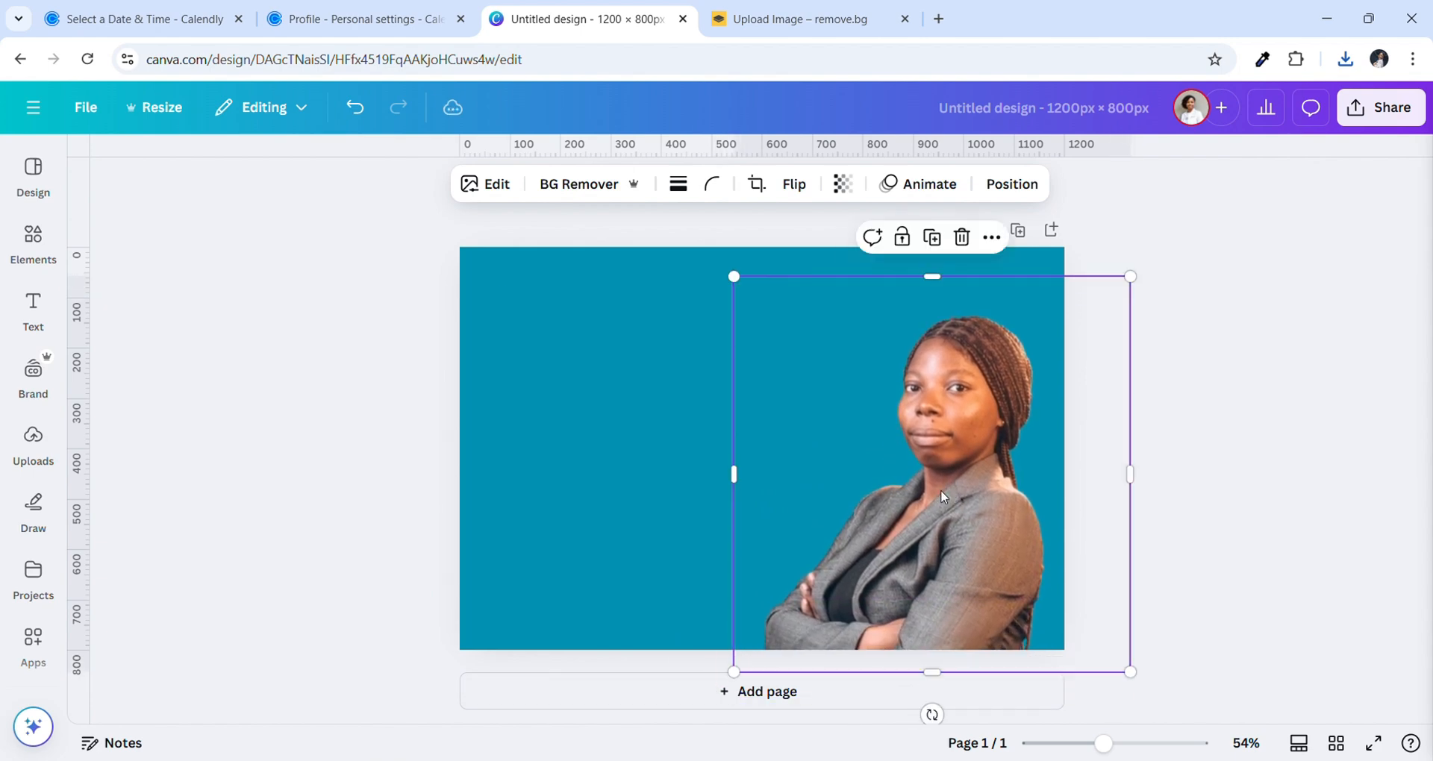
{"action": "left_click", "coordinate": [1264, 439]}
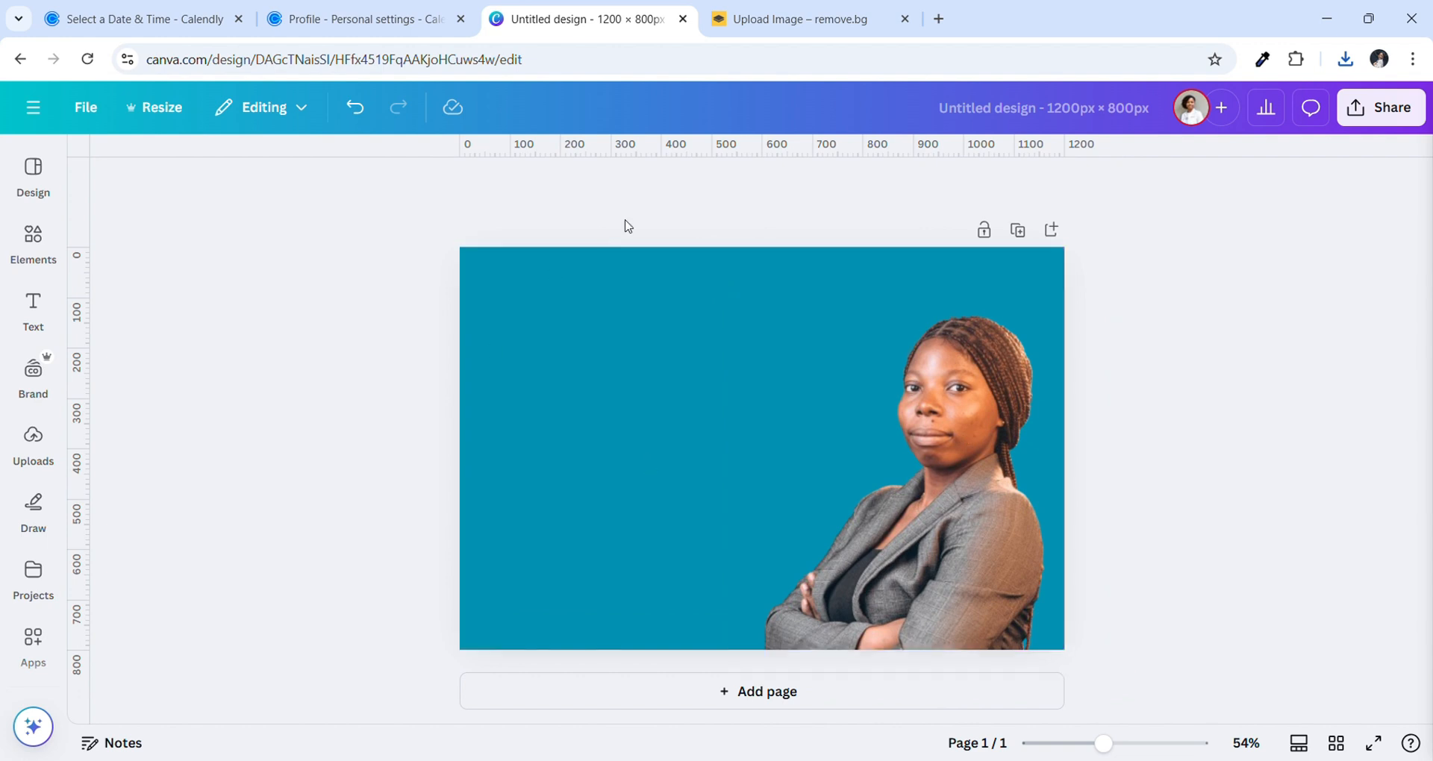
In a new tab, load freepik.com, trimming the path off the autocompleted address
{"action": "left_click", "coordinate": [941, 27]}
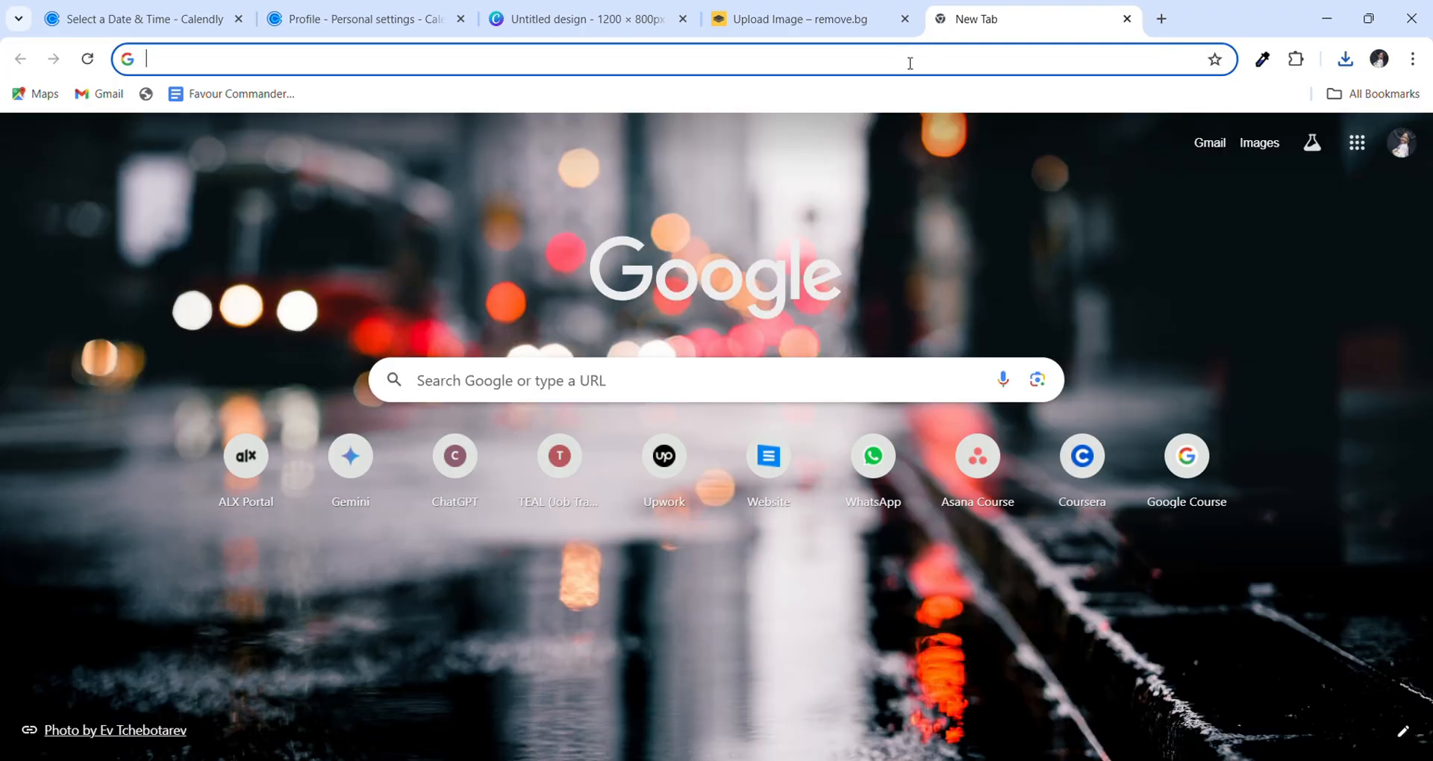
{"action": "left_click", "coordinate": [911, 64]}
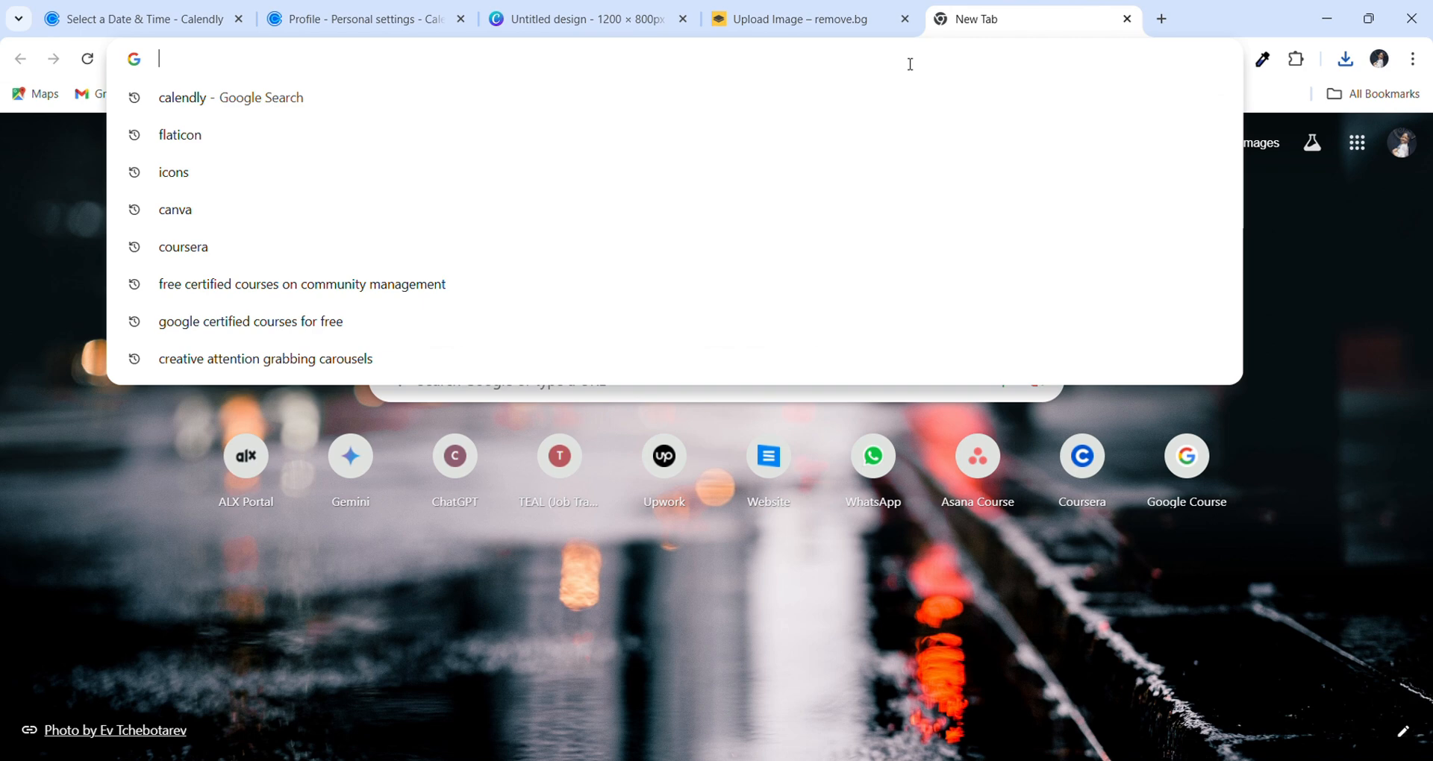
{"action": "type", "text": "fr"}
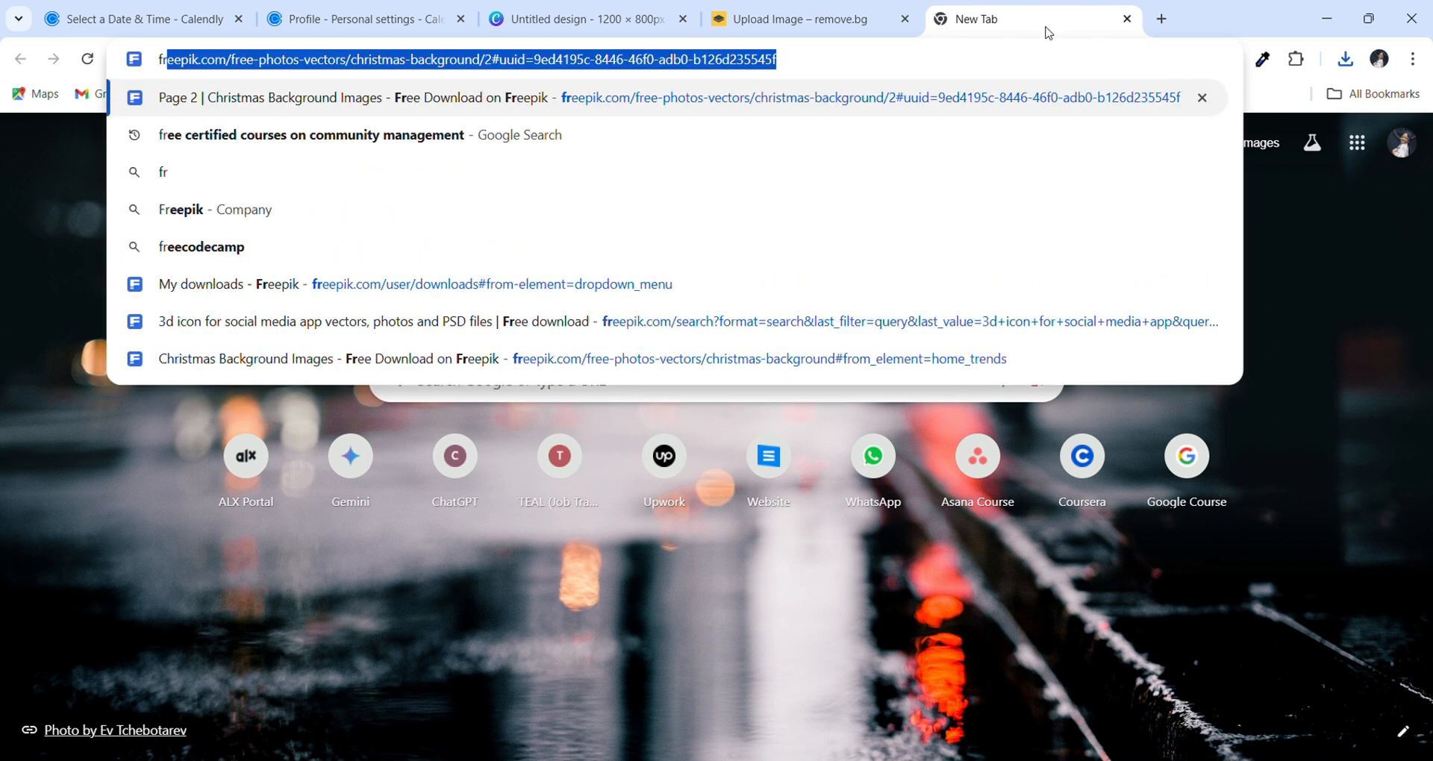
{"action": "key", "text": "Right"}
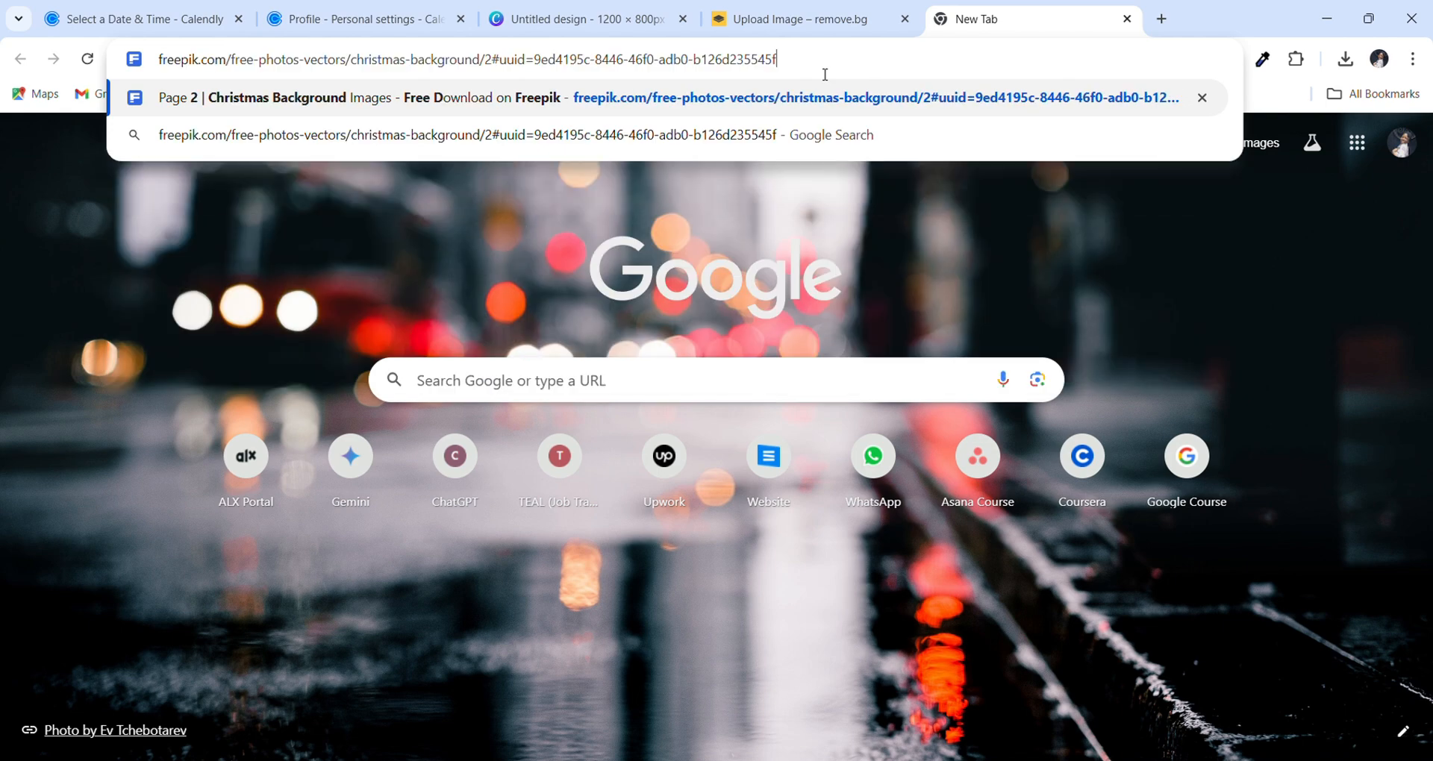
{"action": "left_click_drag", "start_coordinate": [787, 70], "coordinate": [232, 66]}
{"action": "key", "text": "BackSpace"}
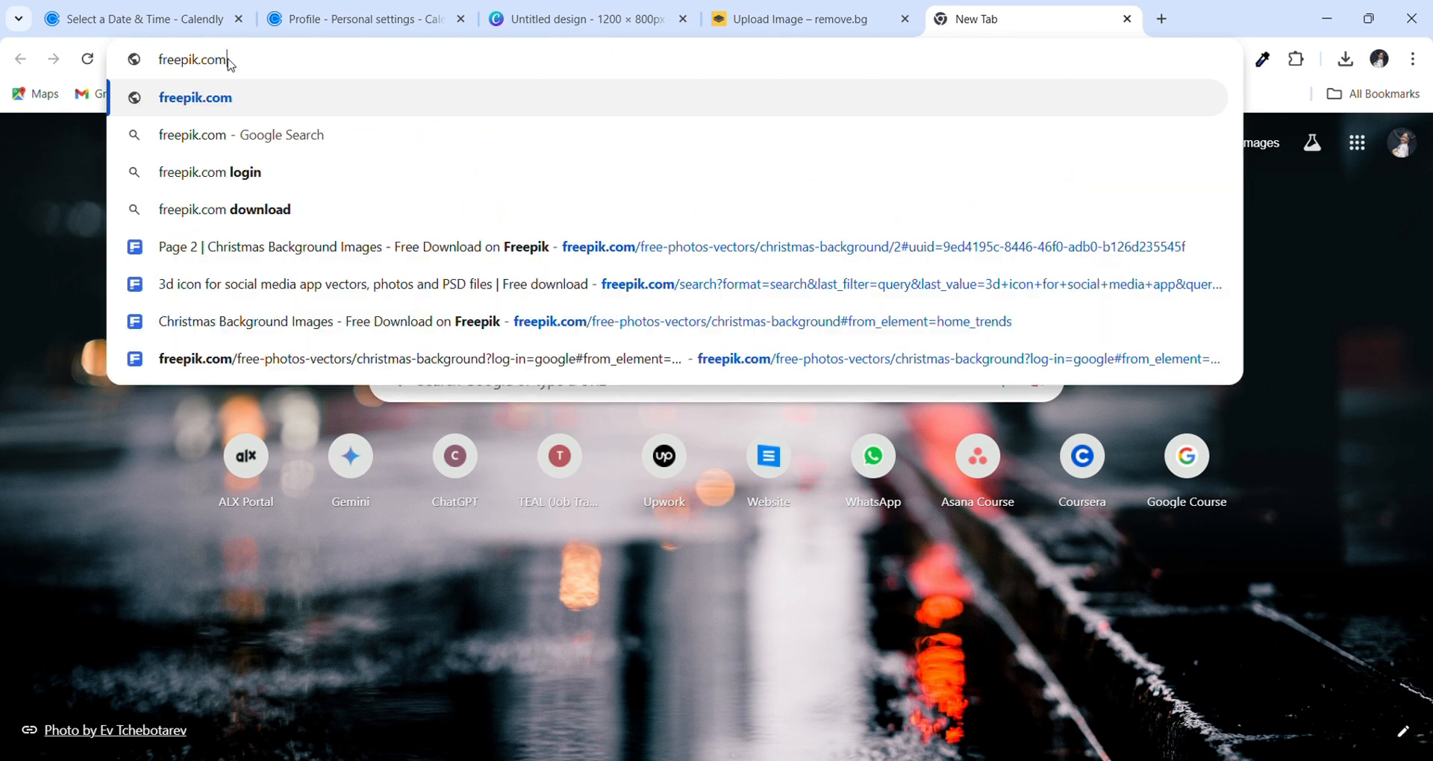
{"action": "left_click", "coordinate": [246, 107]}
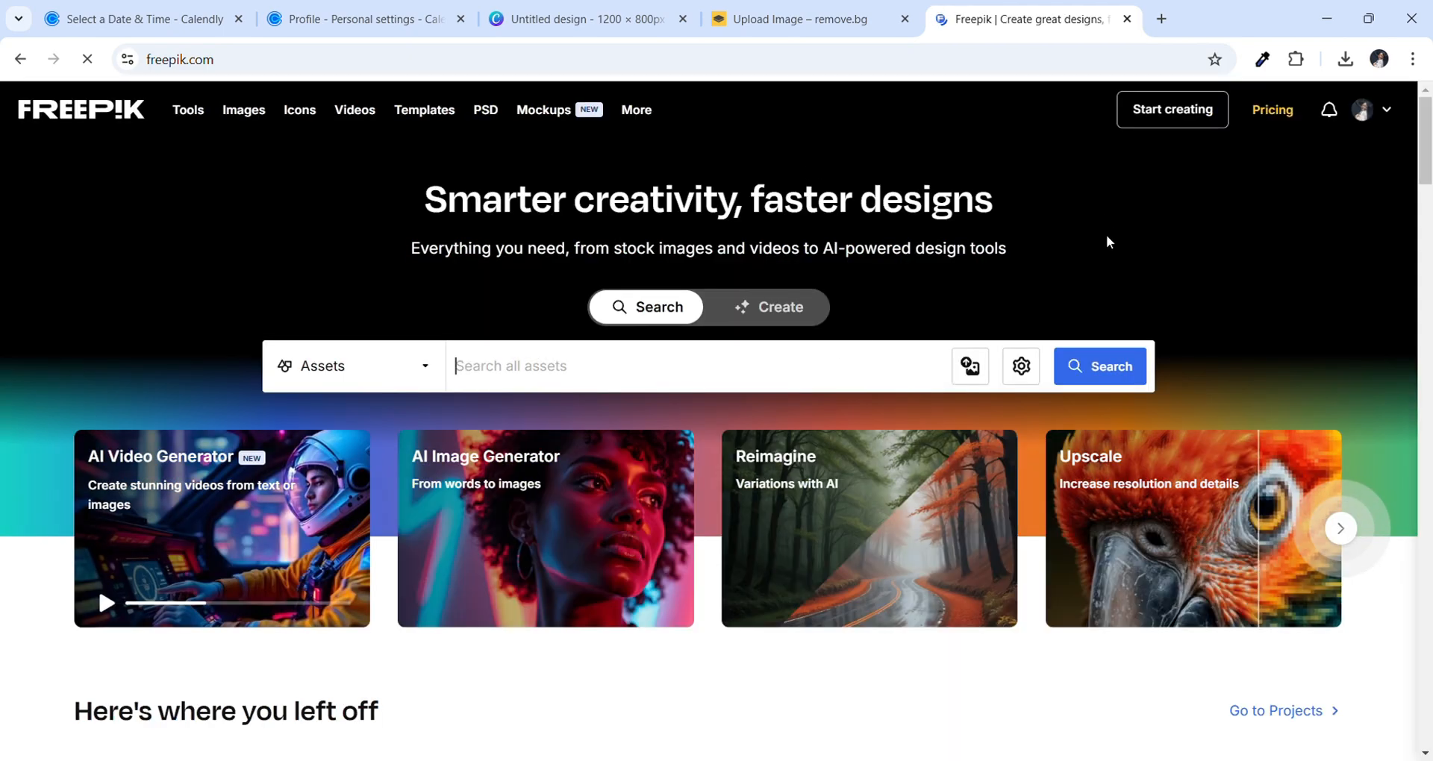
Scroll down through the Freepik home page's AI tools and collections, then back up
{"action": "scroll", "coordinate": [1154, 190], "scroll_direction": "down", "scroll_amount": 1}
{"action": "scroll", "coordinate": [1152, 194], "scroll_direction": "down", "scroll_amount": 5}
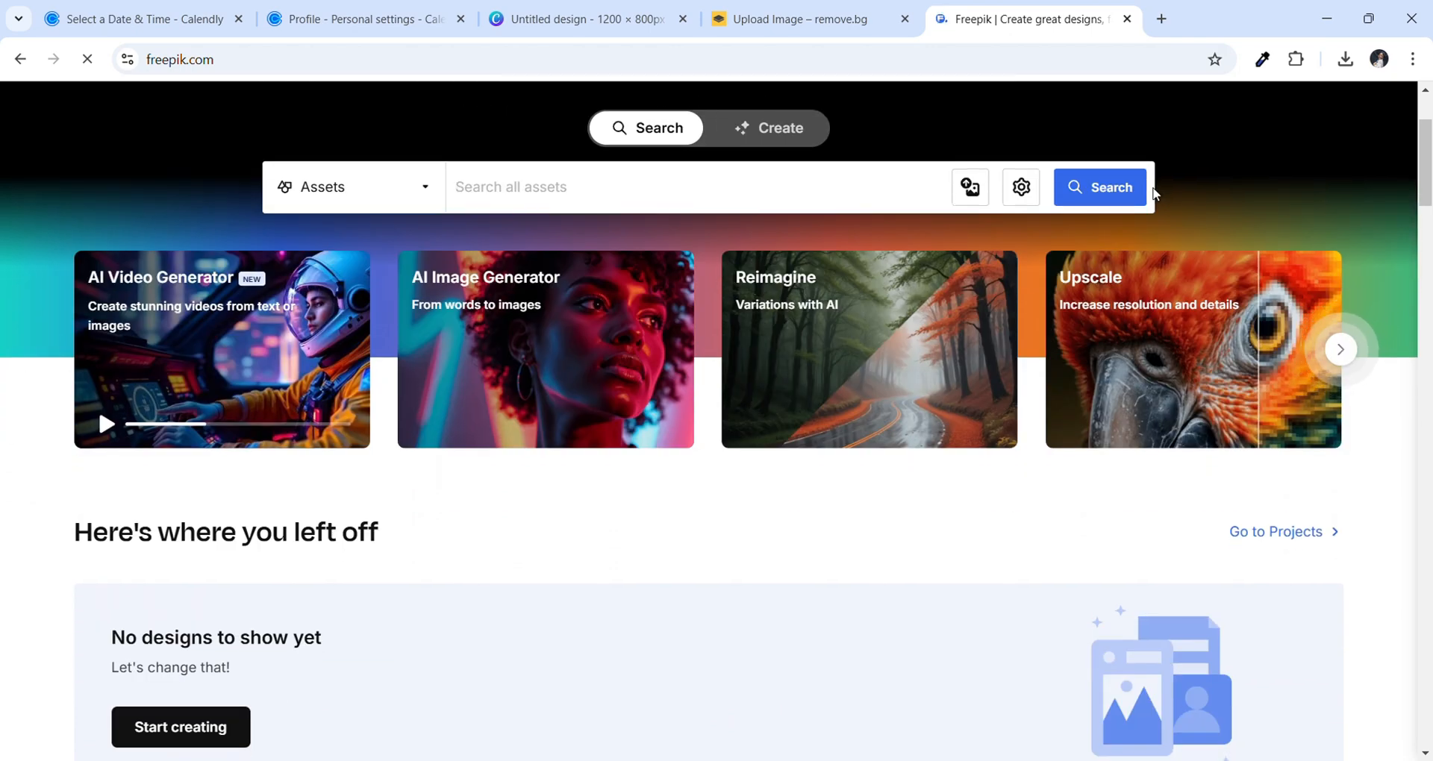
{"action": "scroll", "coordinate": [1152, 194], "scroll_direction": "up", "scroll_amount": 5}
{"action": "scroll", "coordinate": [1153, 193], "scroll_direction": "up", "scroll_amount": 2}
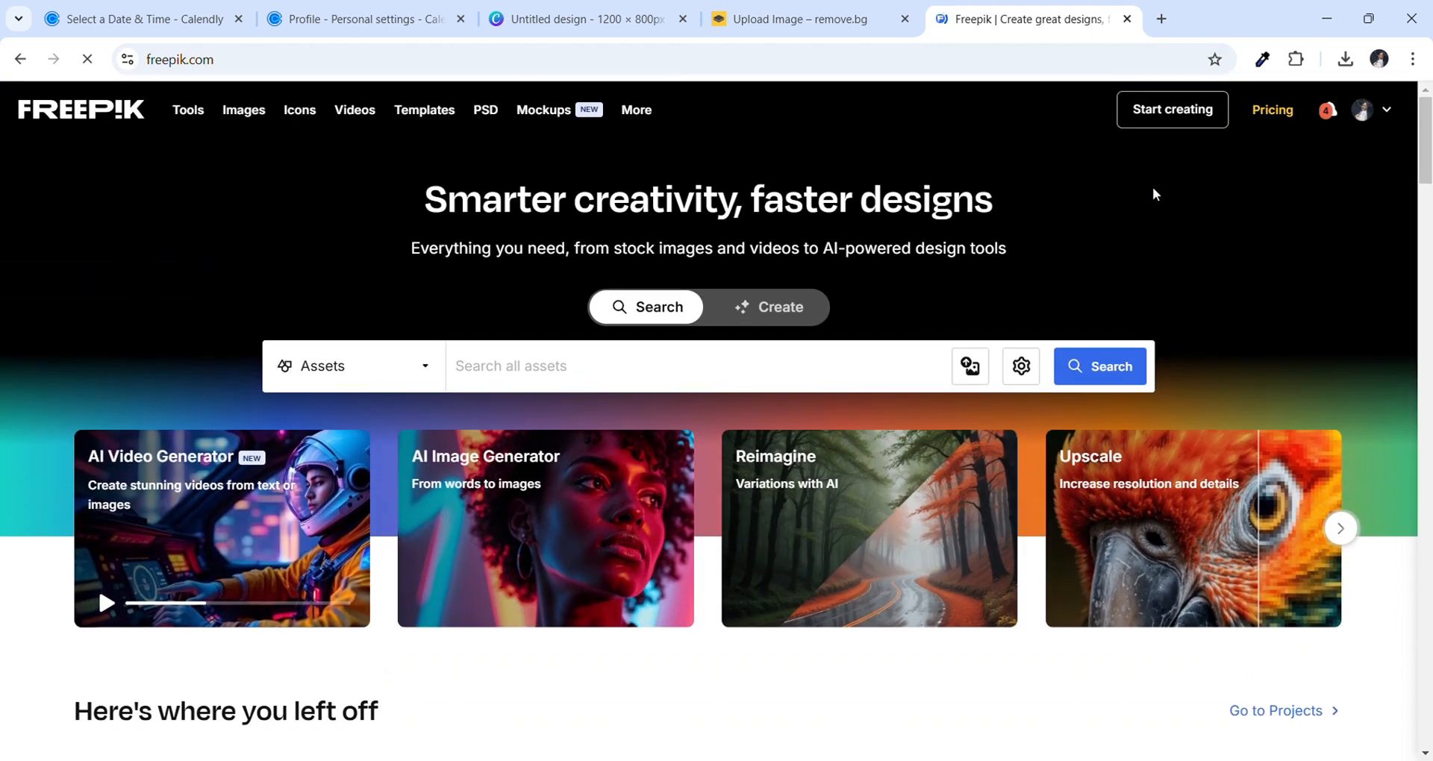
{"action": "scroll", "coordinate": [1153, 193], "scroll_direction": "down", "scroll_amount": 1}
{"action": "scroll", "coordinate": [1152, 194], "scroll_direction": "down", "scroll_amount": 10}
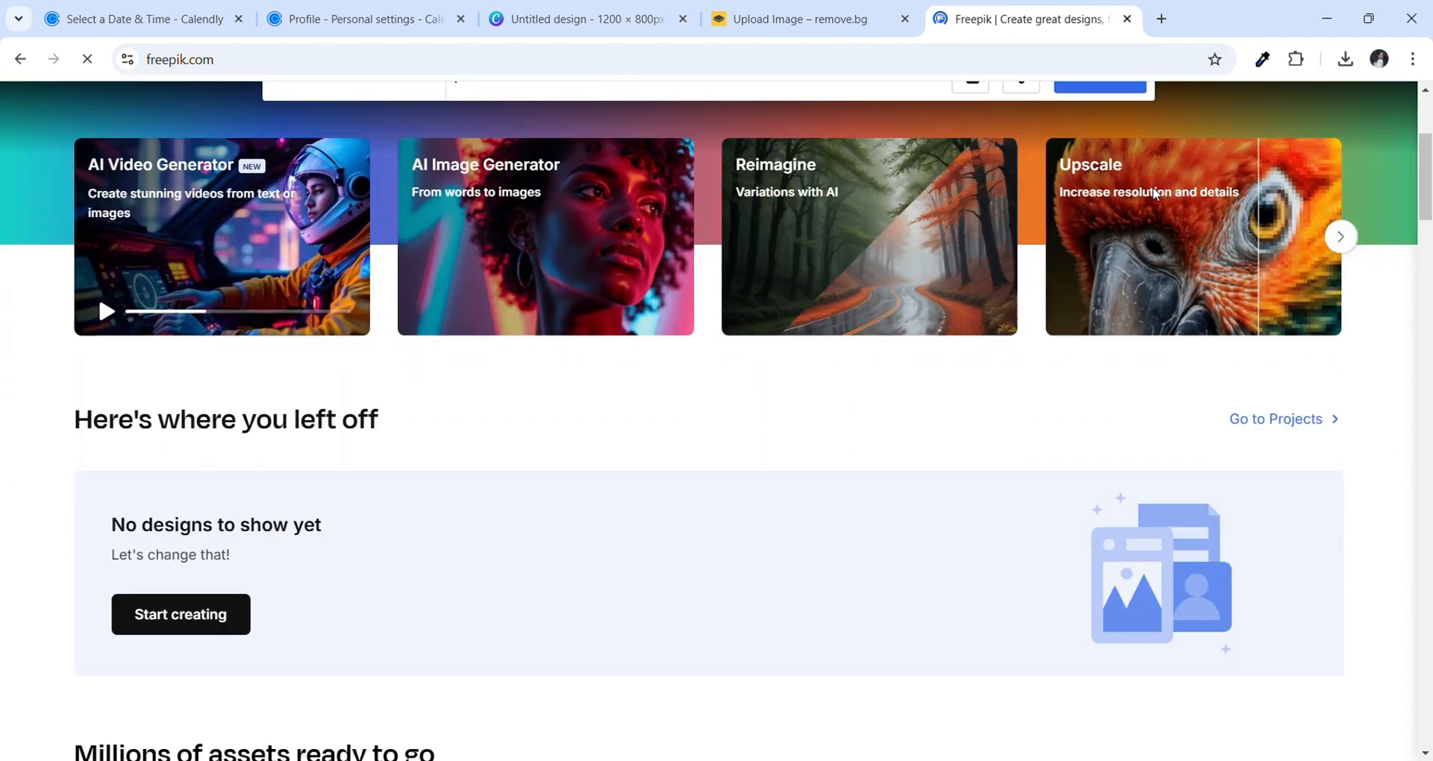
{"action": "scroll", "coordinate": [1155, 194], "scroll_direction": "down", "scroll_amount": 20}
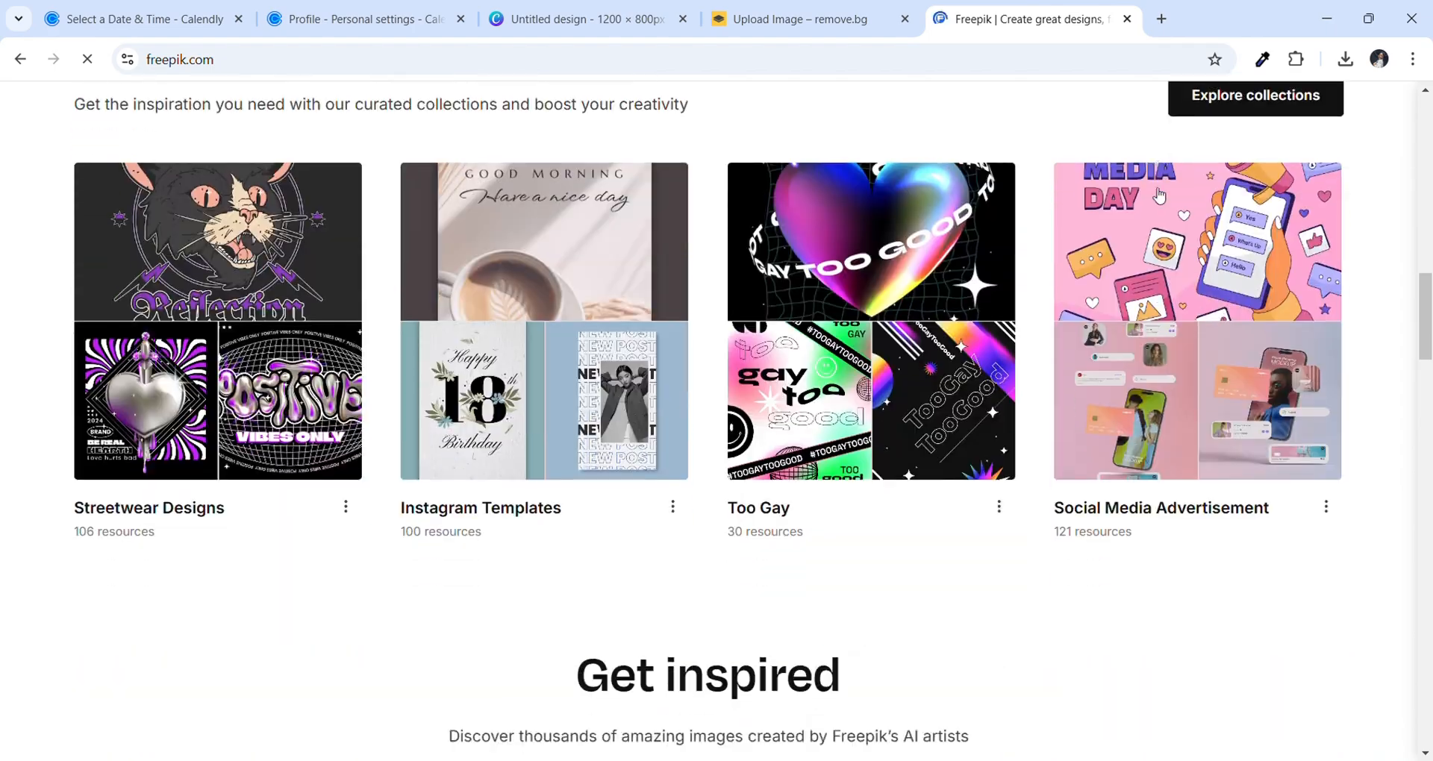
{"action": "scroll", "coordinate": [1158, 196], "scroll_direction": "down", "scroll_amount": 20}
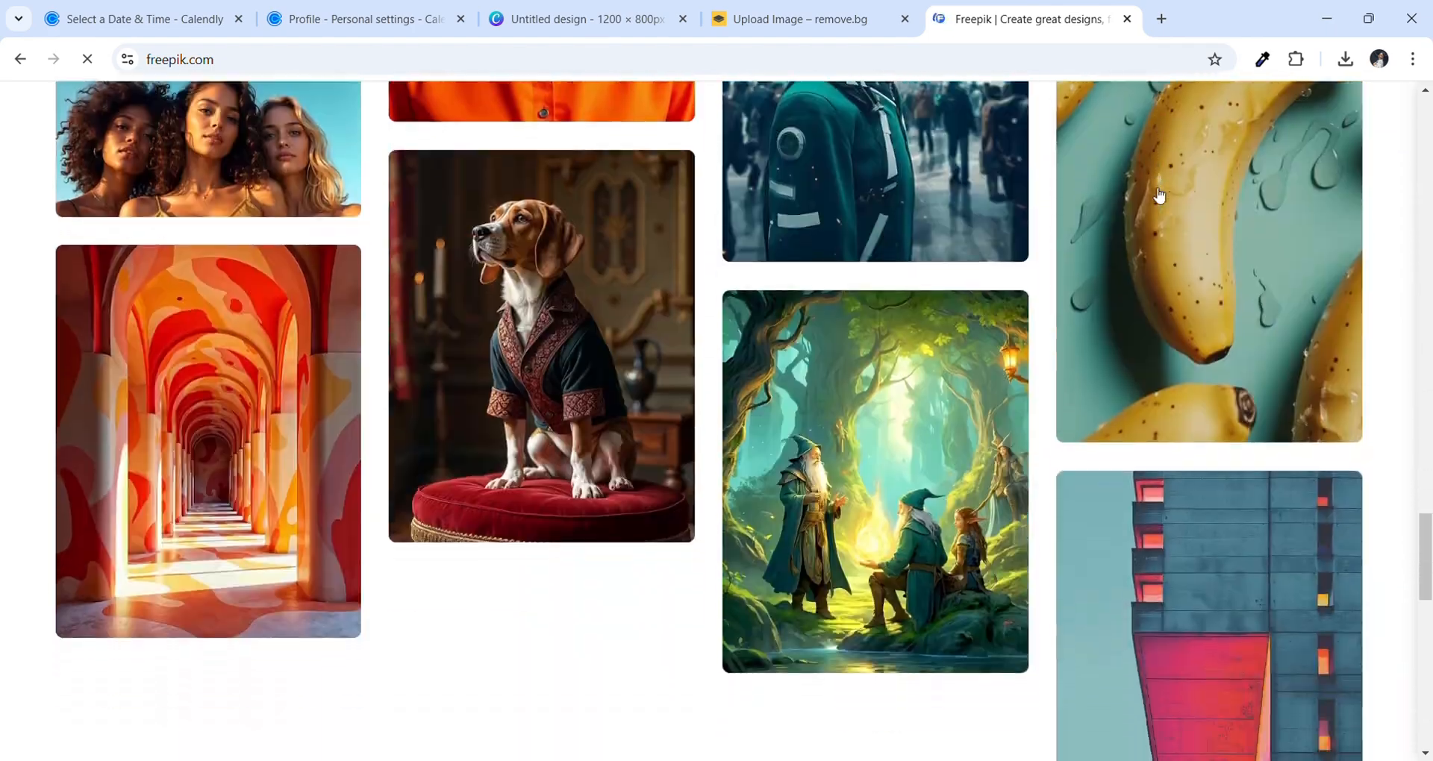
{"action": "scroll", "coordinate": [1159, 195], "scroll_direction": "up", "scroll_amount": 20}
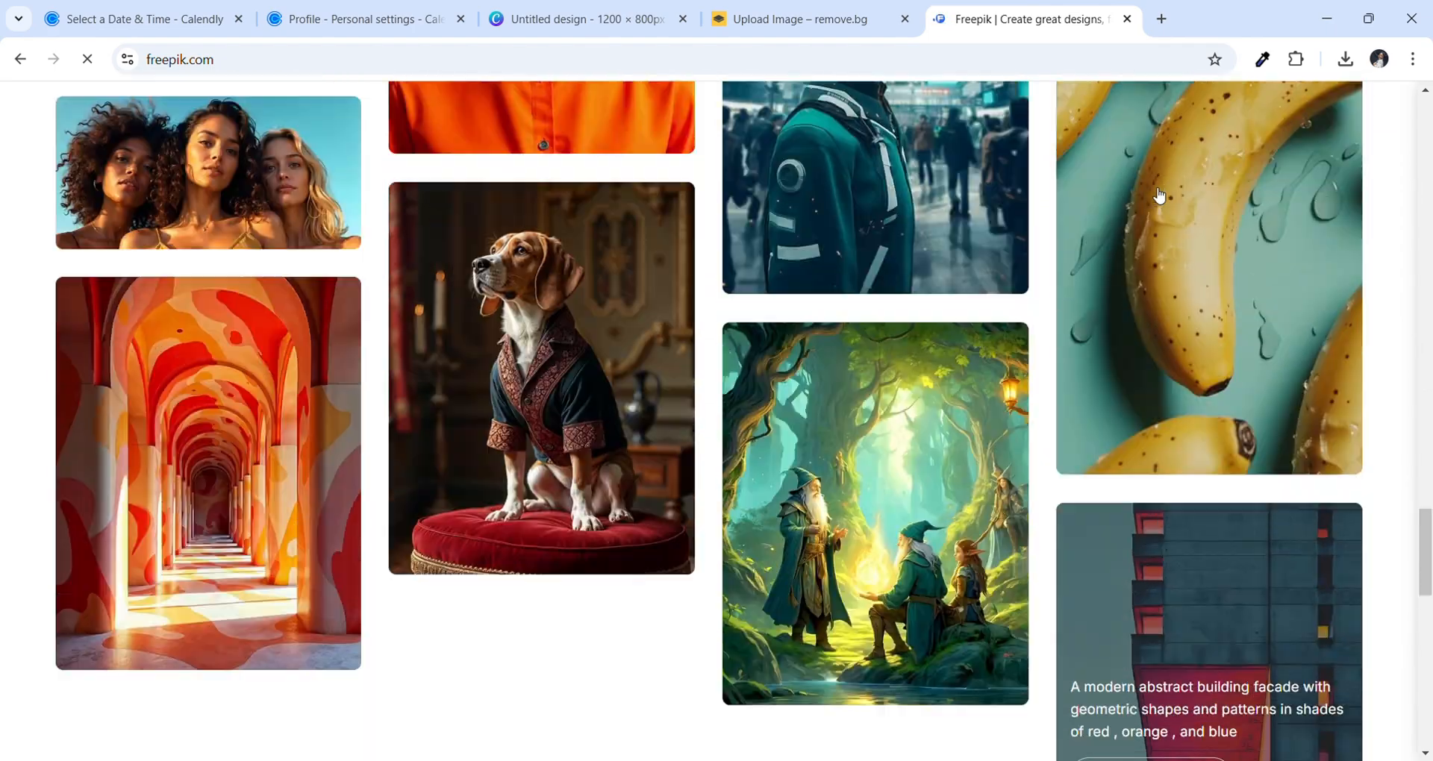
{"action": "scroll", "coordinate": [1155, 194], "scroll_direction": "up", "scroll_amount": 7}
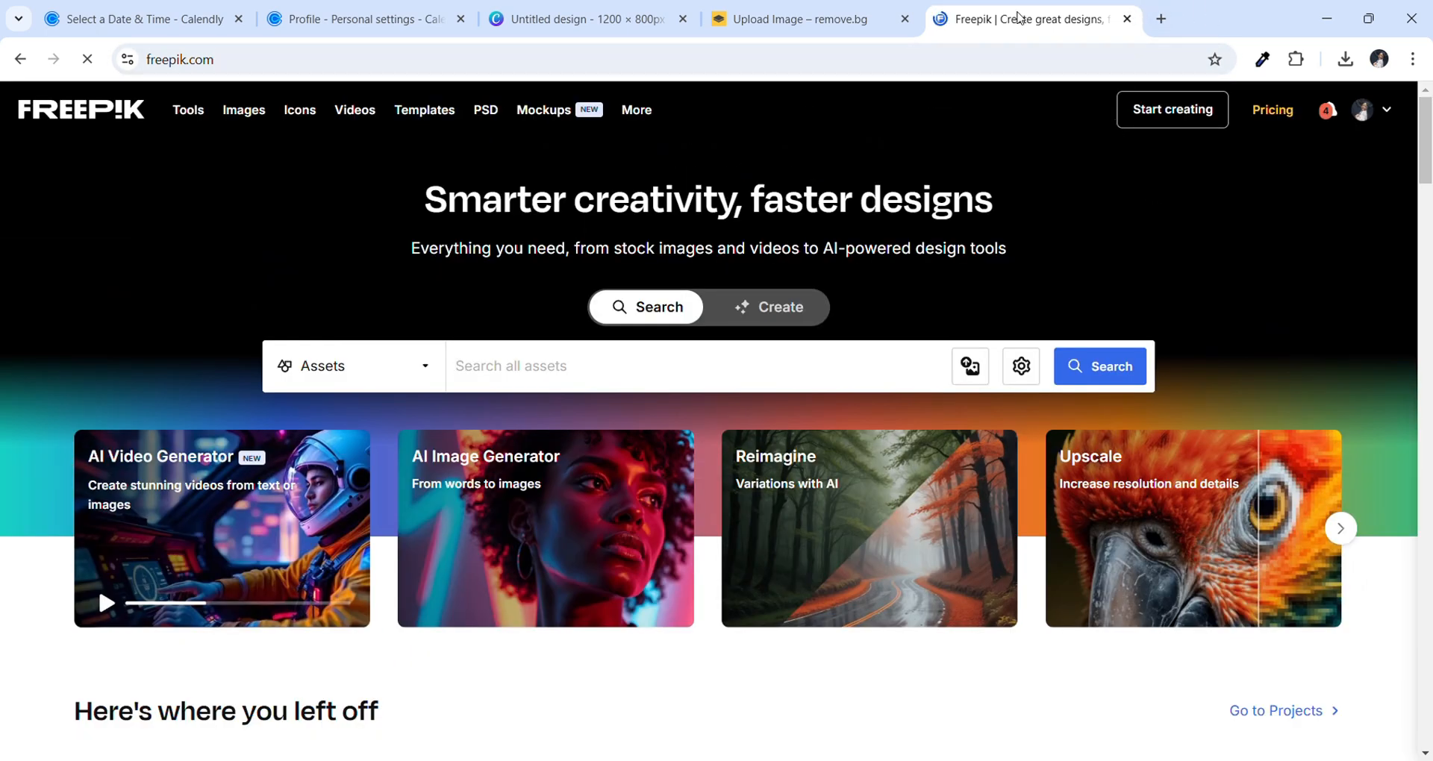
Open a new tab and load the suggested Freepik Christmas Background page
{"action": "left_click", "coordinate": [1159, 19]}
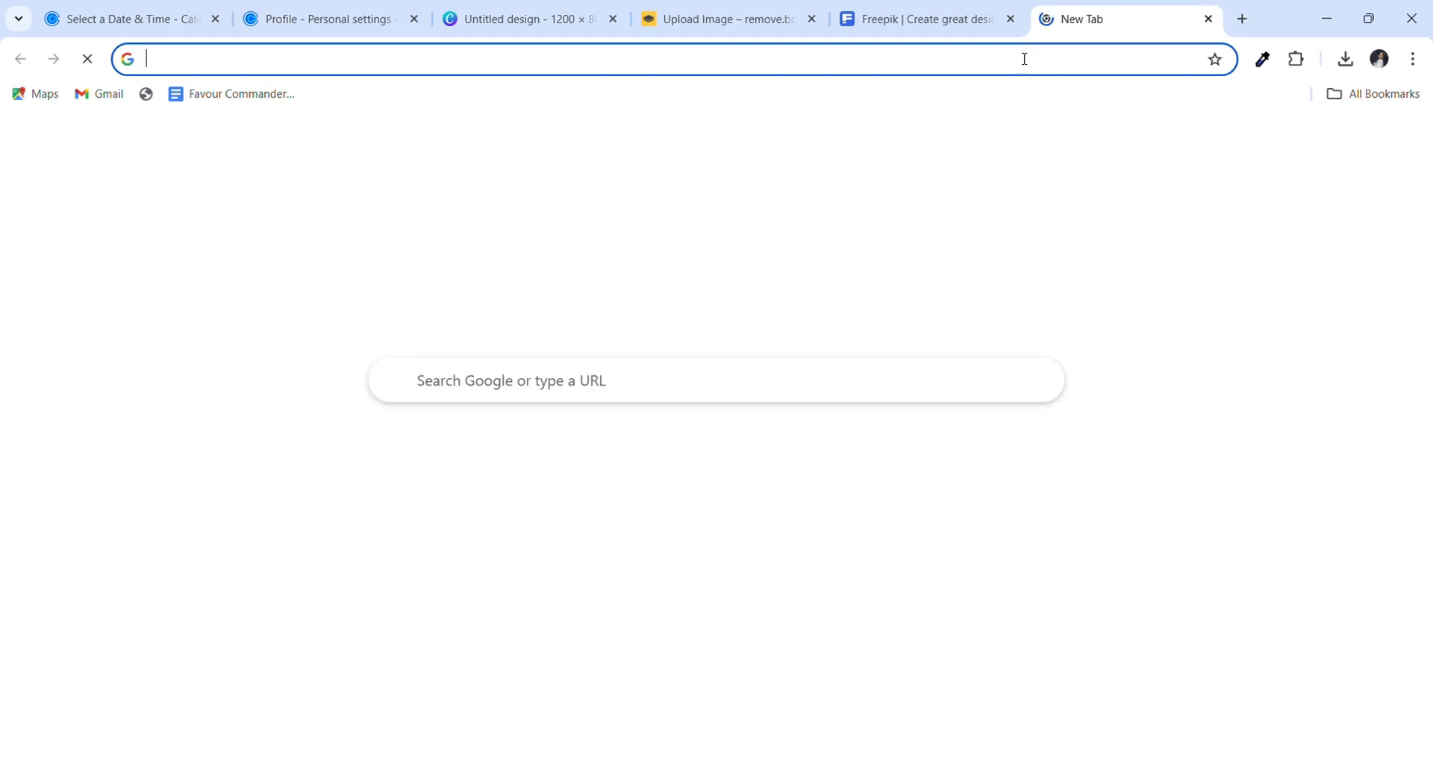
{"action": "type", "text": "fre"}
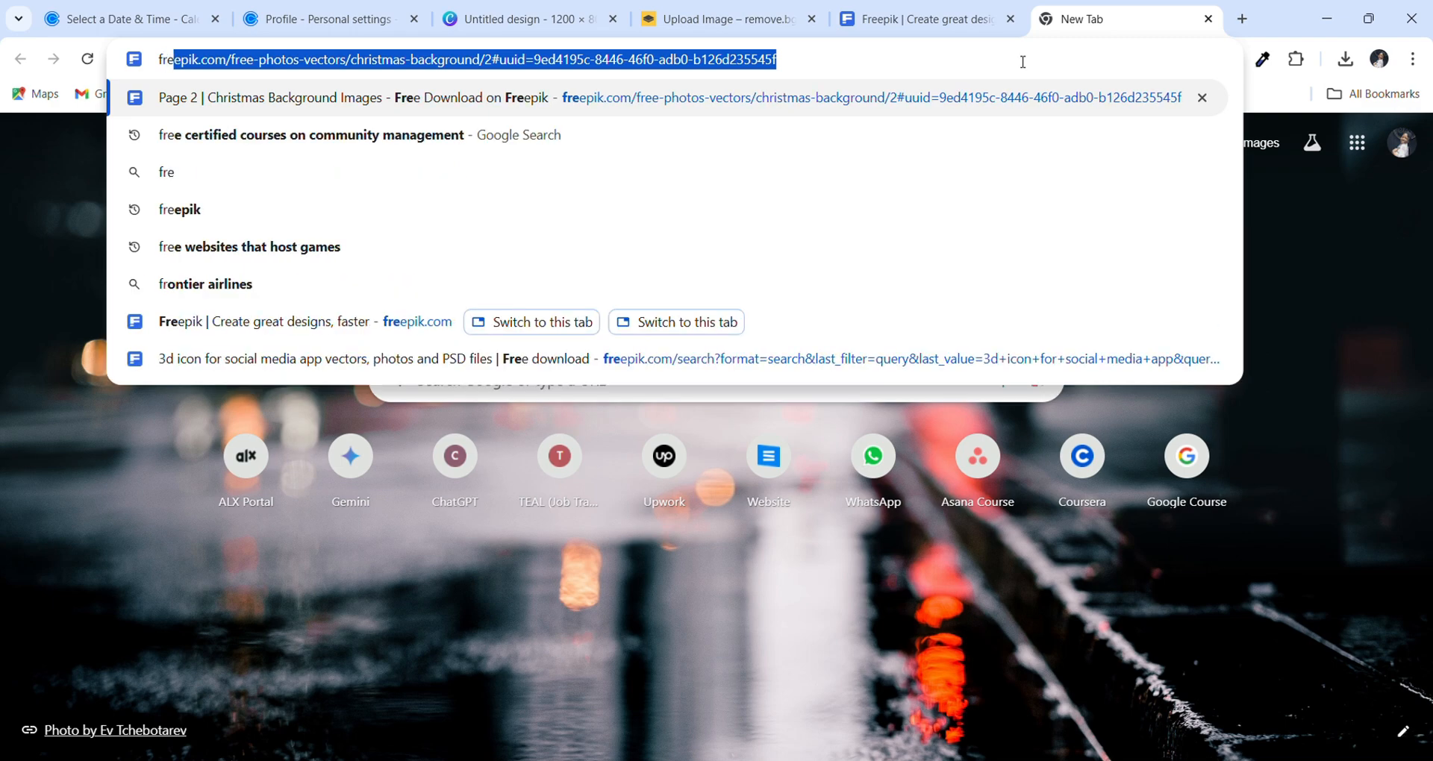
{"action": "key", "text": "Return"}
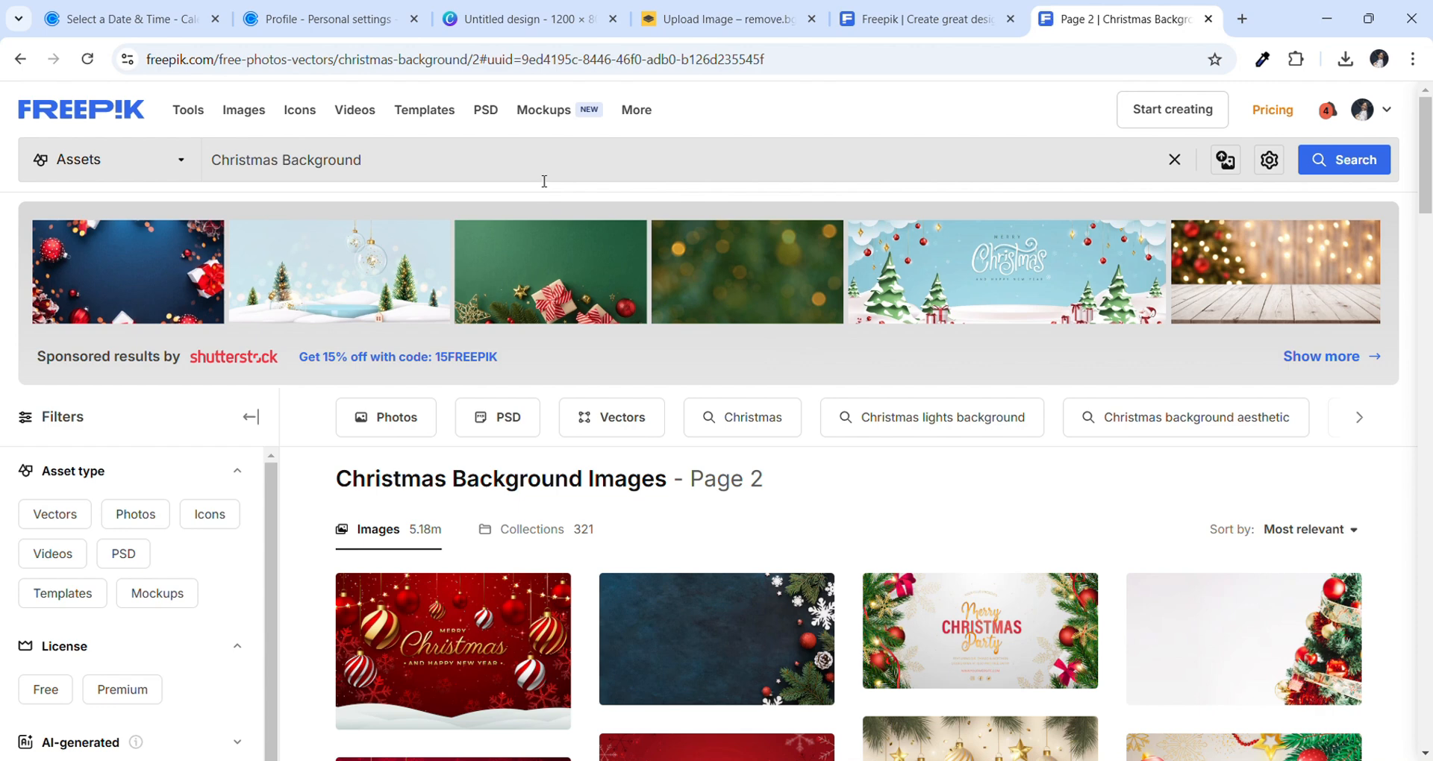
Replace the search text with '3d icon for social media app' and run the search
{"action": "left_click_drag", "start_coordinate": [366, 159], "coordinate": [209, 160]}
{"action": "key", "text": "BackSpace"}
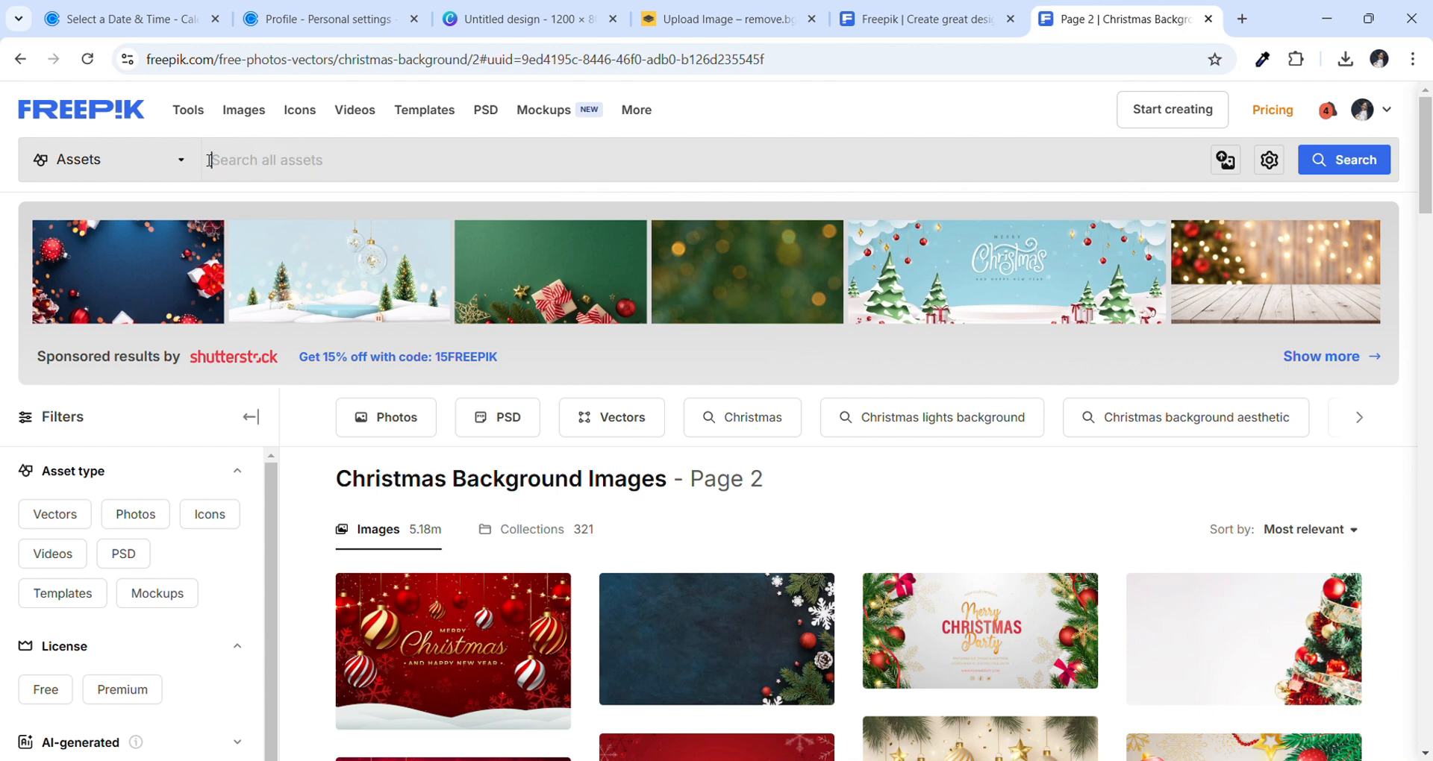
{"action": "type", "text": "3d icon "}
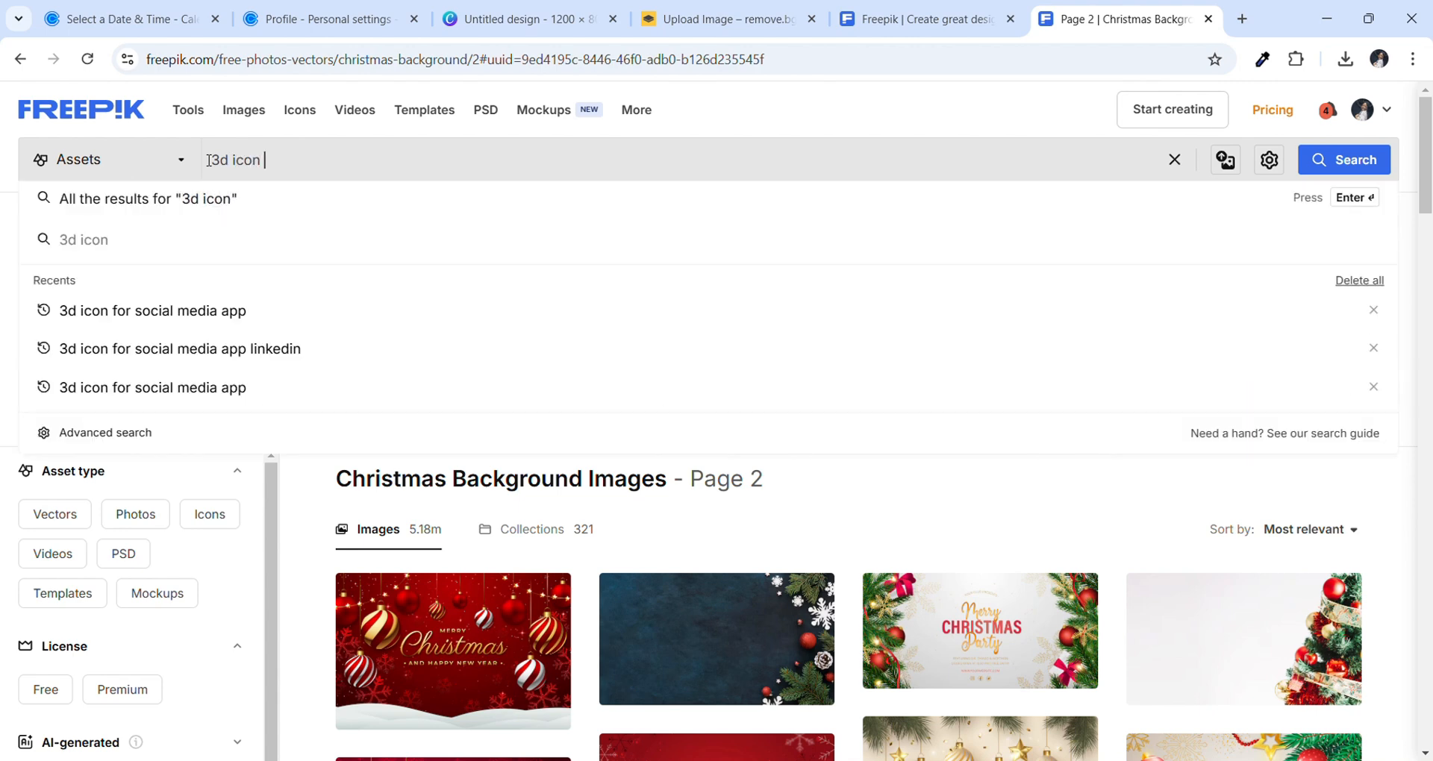
{"action": "type", "text": "for social"}
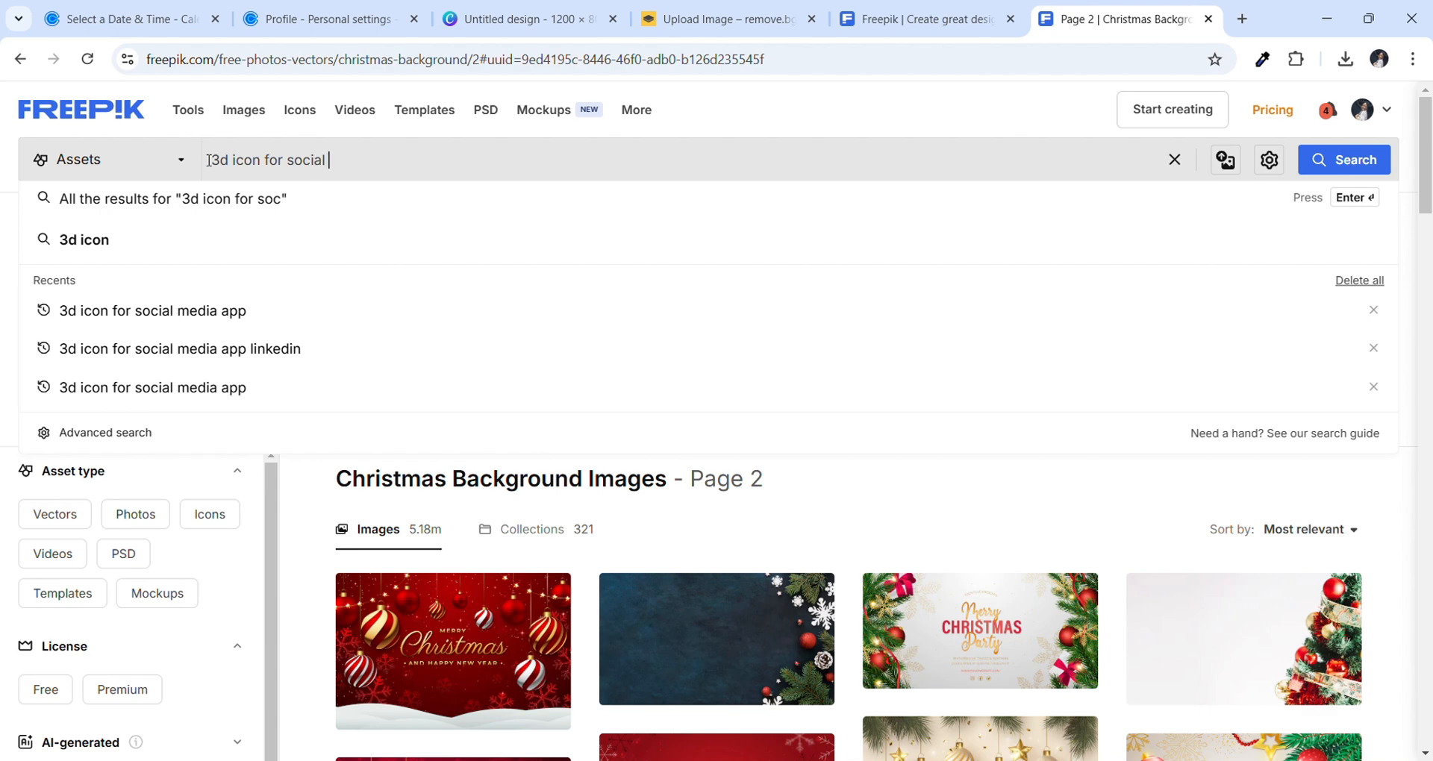
{"action": "type", "text": " media app"}
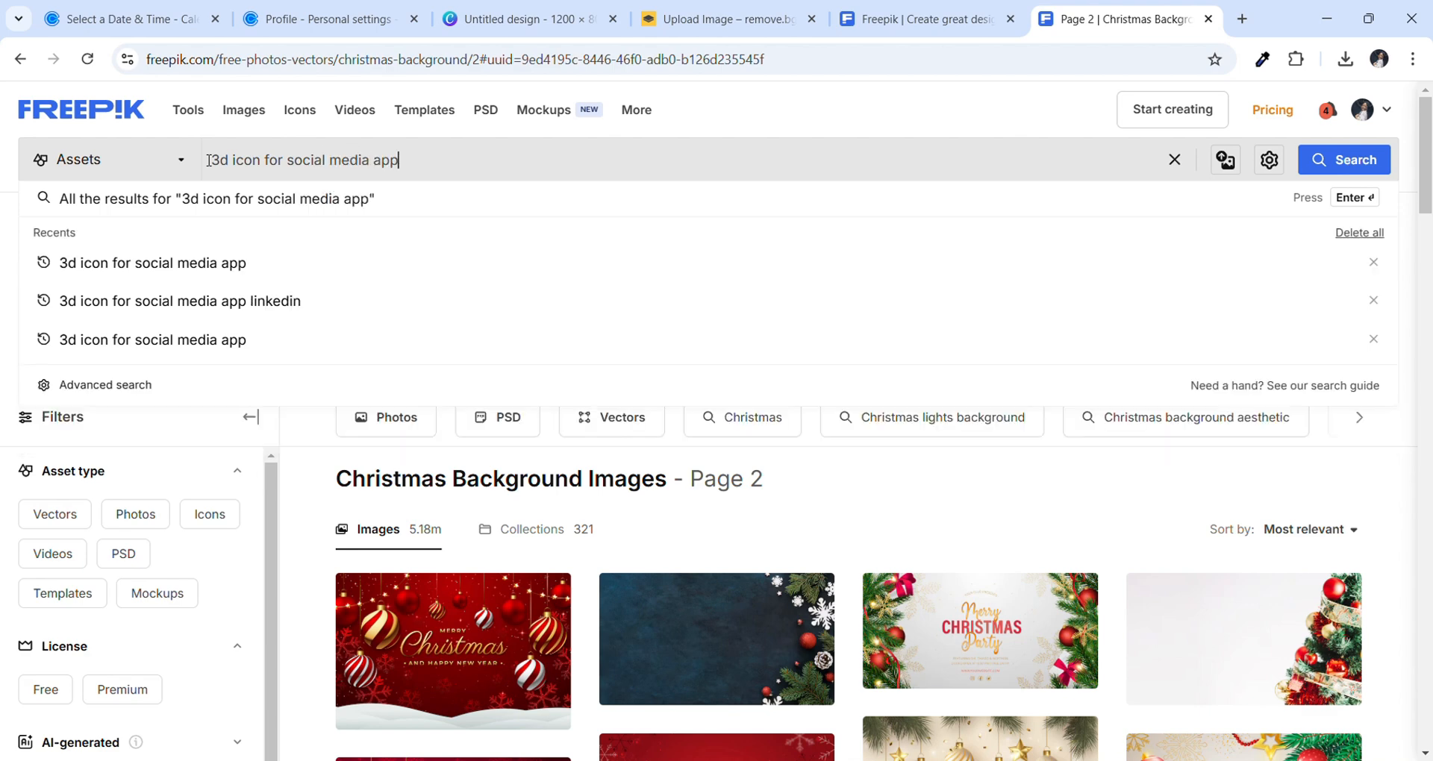
{"action": "key", "text": "Return"}
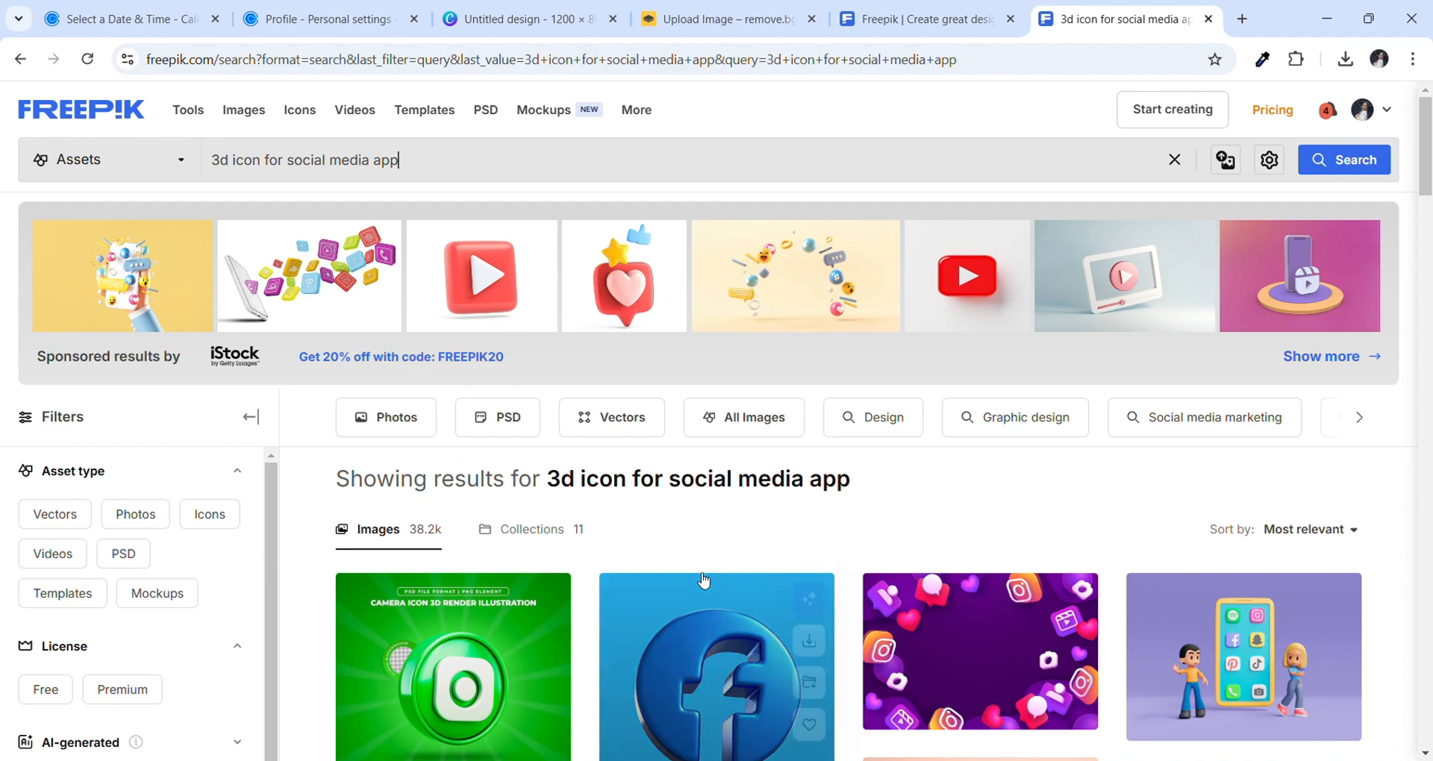
Jump to page 8 of the search results using the page box at the bottom
{"action": "scroll", "coordinate": [703, 580], "scroll_direction": "down", "scroll_amount": 7}
{"action": "scroll", "coordinate": [703, 580], "scroll_direction": "down", "scroll_amount": 15}
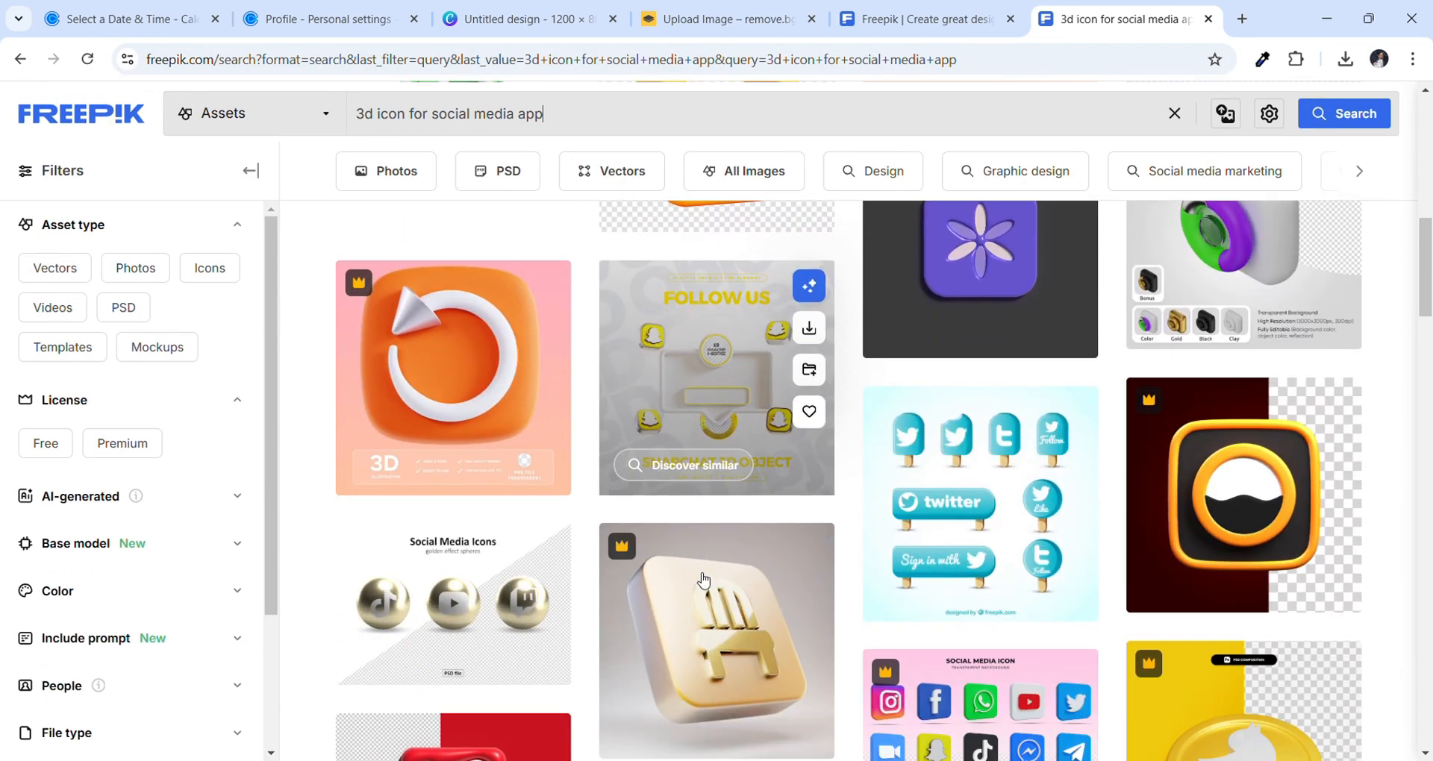
{"action": "scroll", "coordinate": [704, 580], "scroll_direction": "down", "scroll_amount": 10}
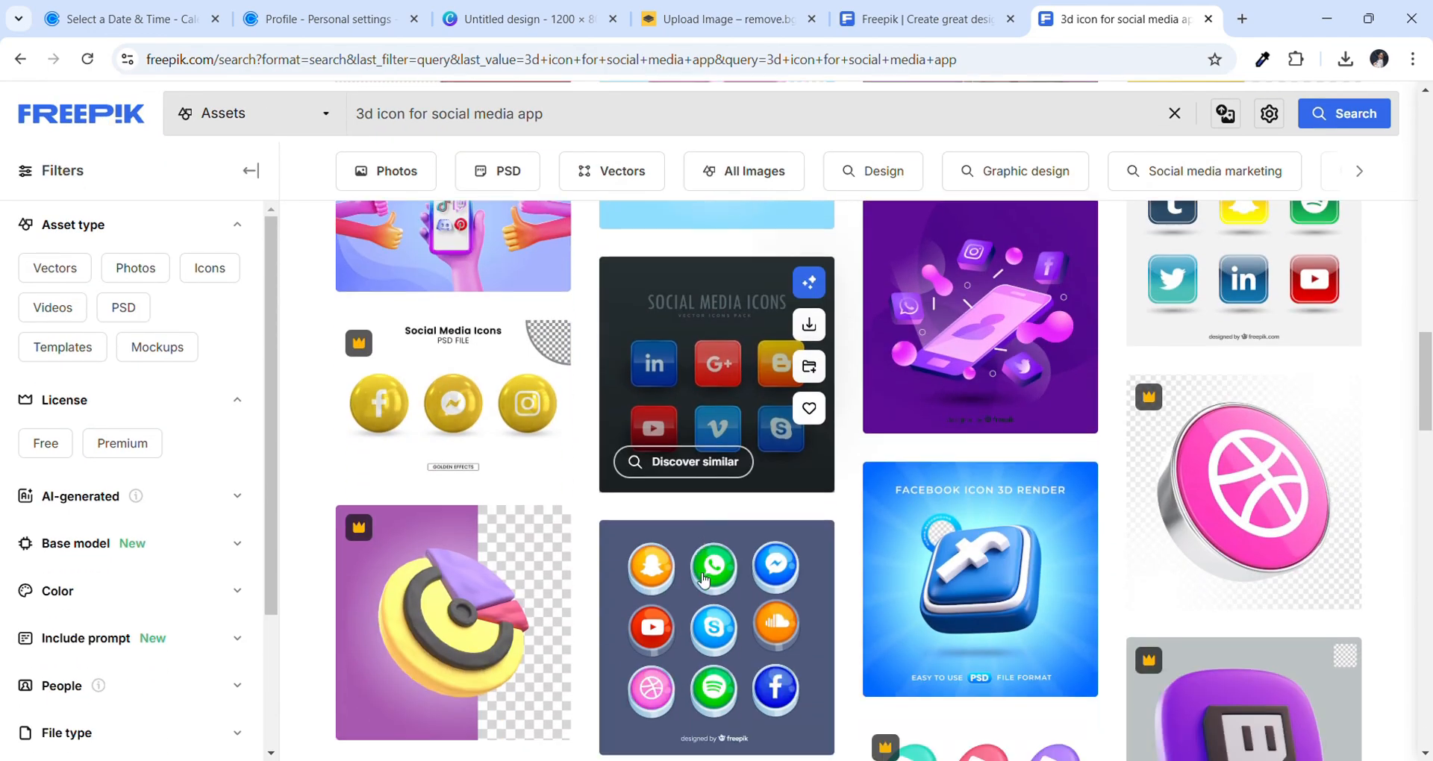
{"action": "scroll", "coordinate": [704, 580], "scroll_direction": "down", "scroll_amount": 10}
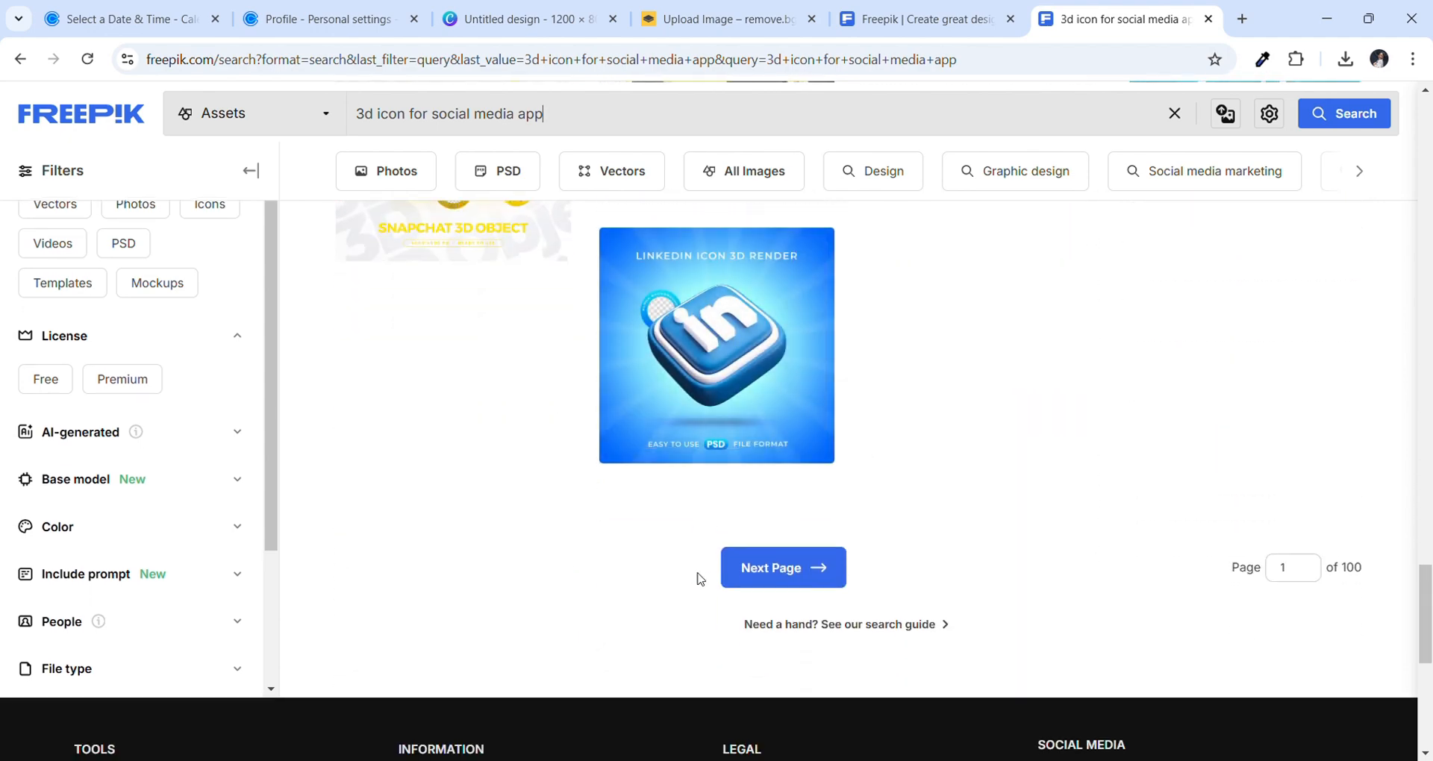
{"action": "scroll", "coordinate": [702, 576], "scroll_direction": "down", "scroll_amount": 2}
{"action": "scroll", "coordinate": [698, 578], "scroll_direction": "up", "scroll_amount": 3}
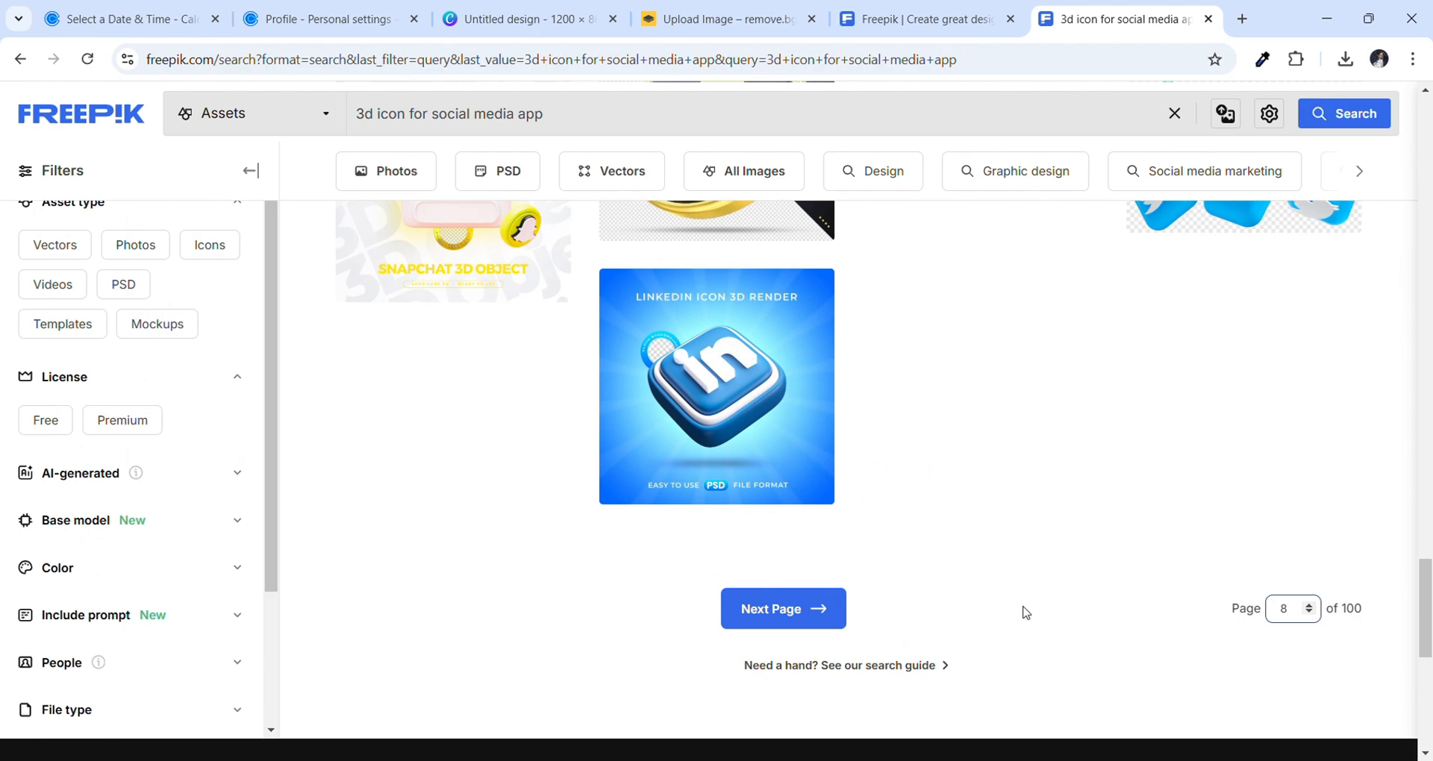
{"action": "key", "text": "Return"}
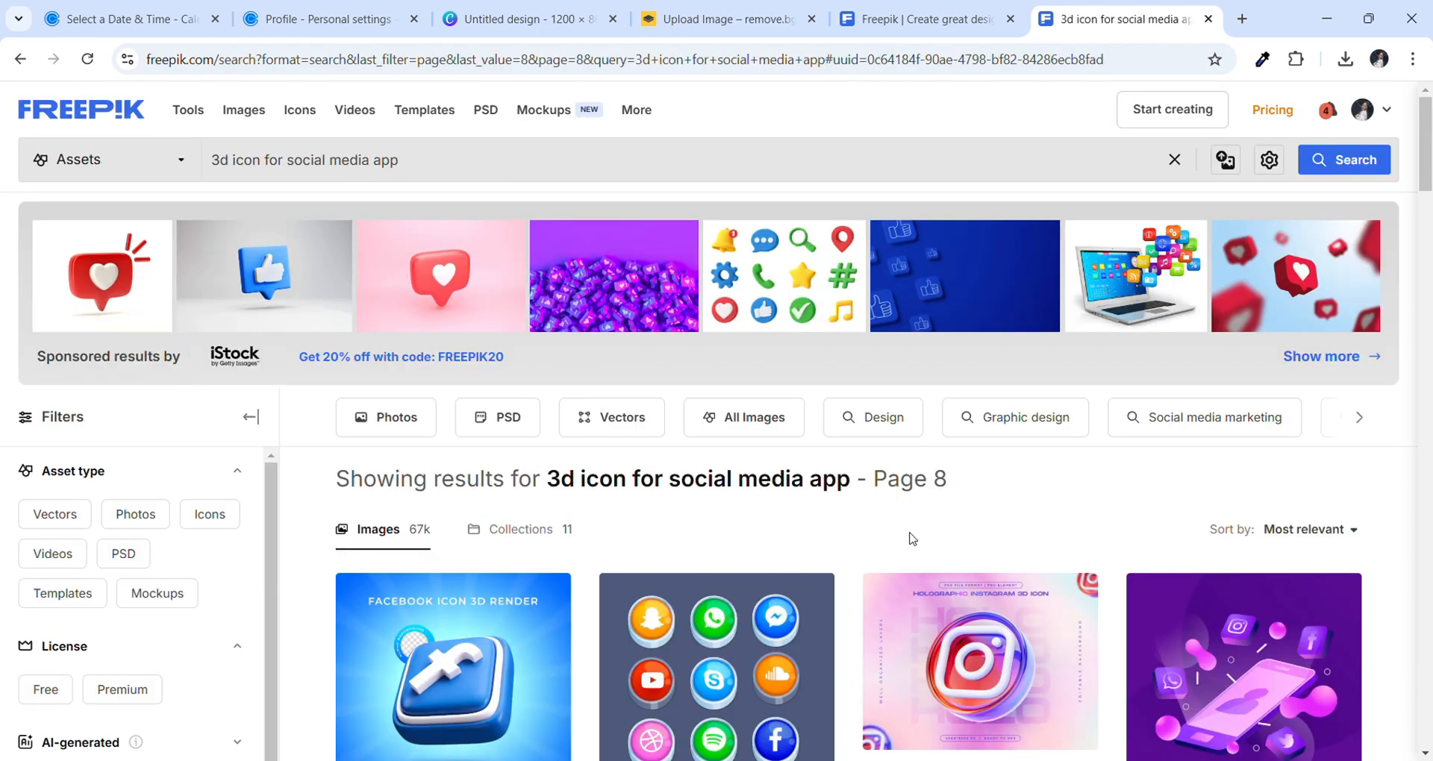
Download the 3D LinkedIn icon from page 8
{"action": "scroll", "coordinate": [916, 539], "scroll_direction": "down", "scroll_amount": 5}
{"action": "scroll", "coordinate": [916, 539], "scroll_direction": "down", "scroll_amount": 8}
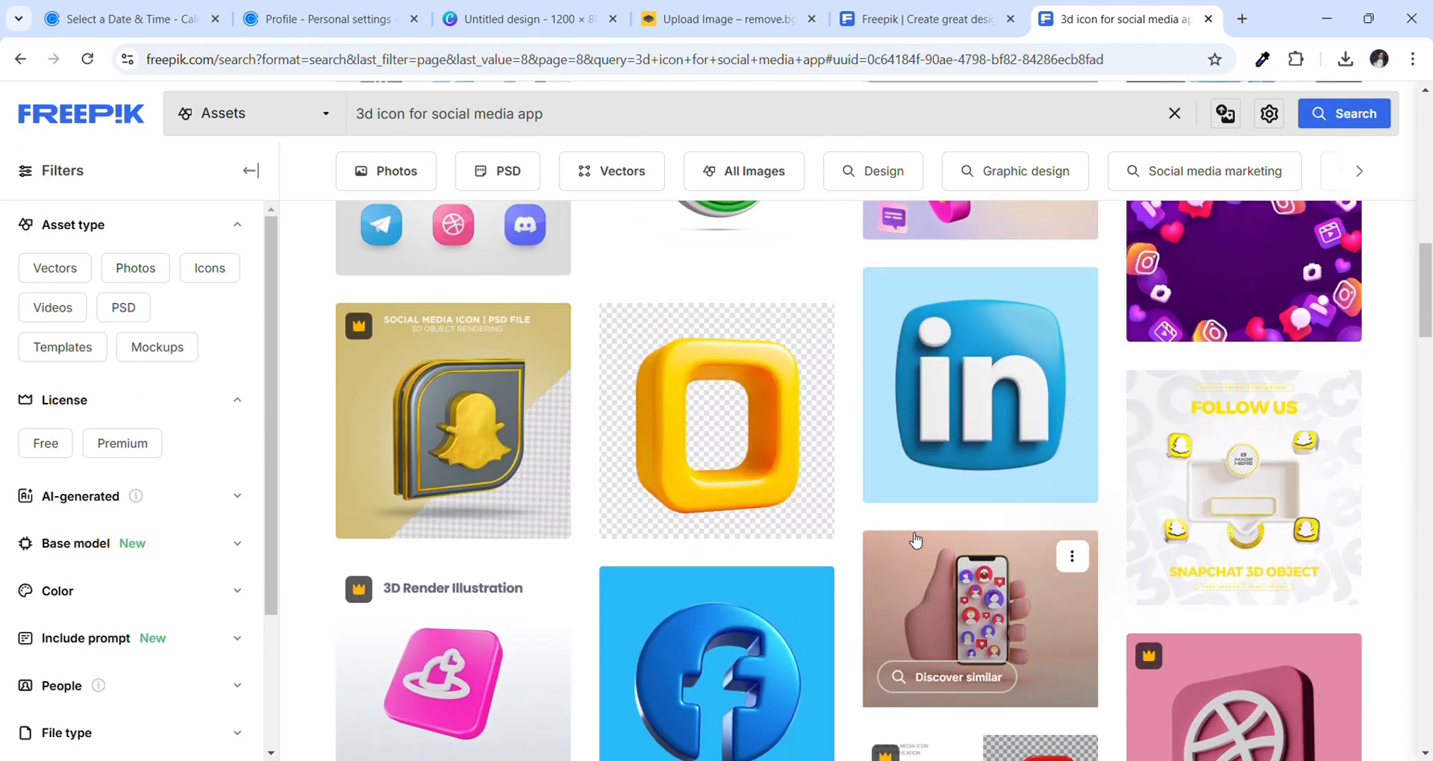
{"action": "mouse_move", "coordinate": [925, 375]}
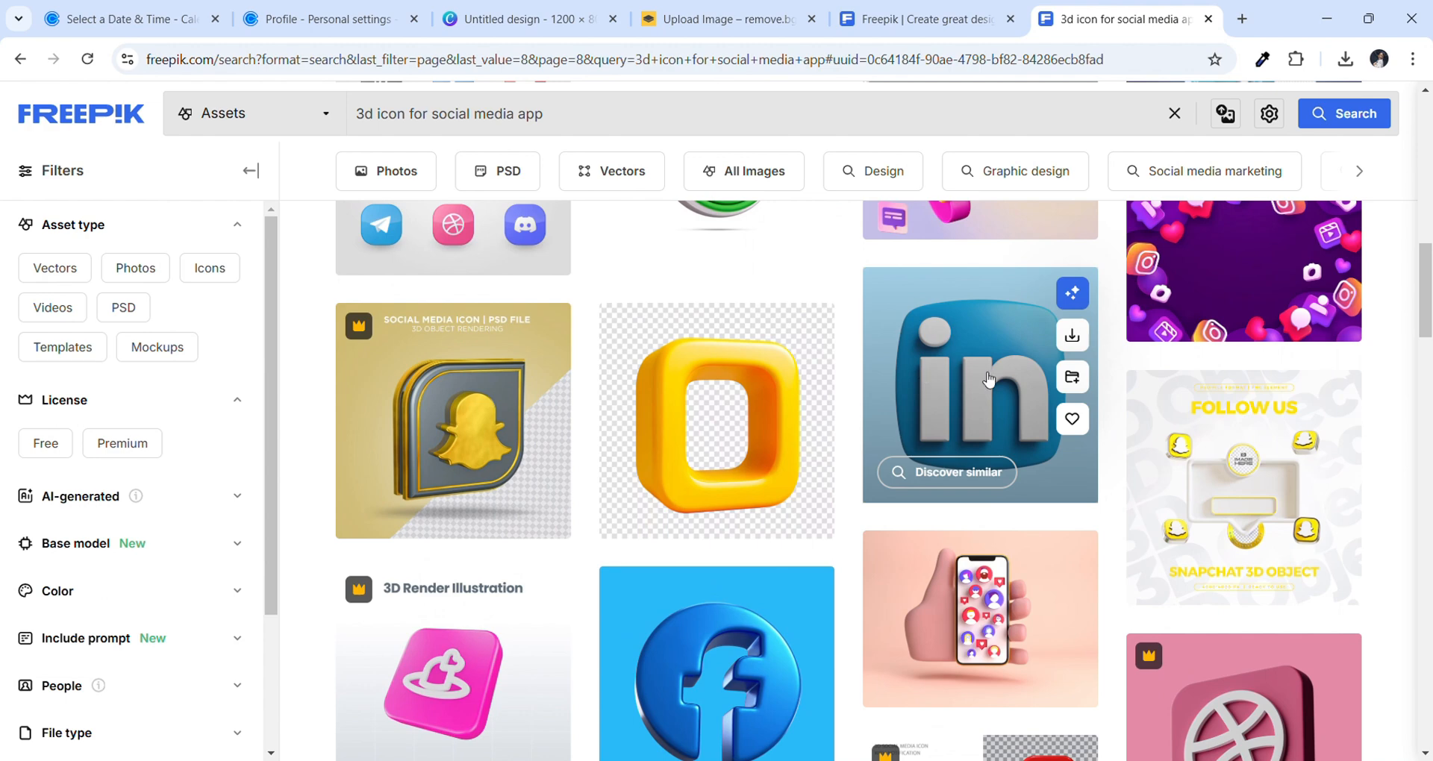
{"action": "left_click", "coordinate": [1073, 337]}
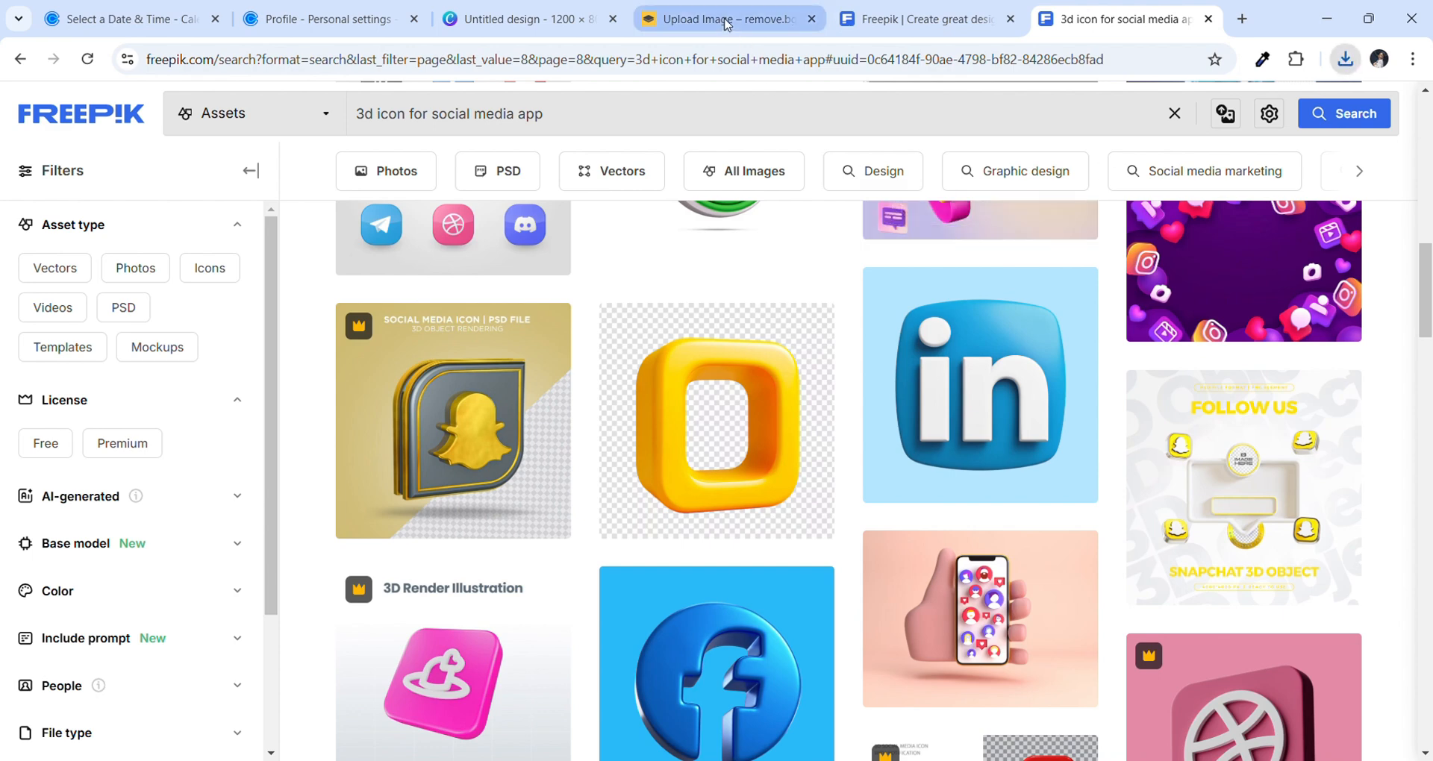
Go back to the 400 × 400 px portrait cut-out in remove.bg and begin uploading another image
{"action": "left_click", "coordinate": [750, 23]}
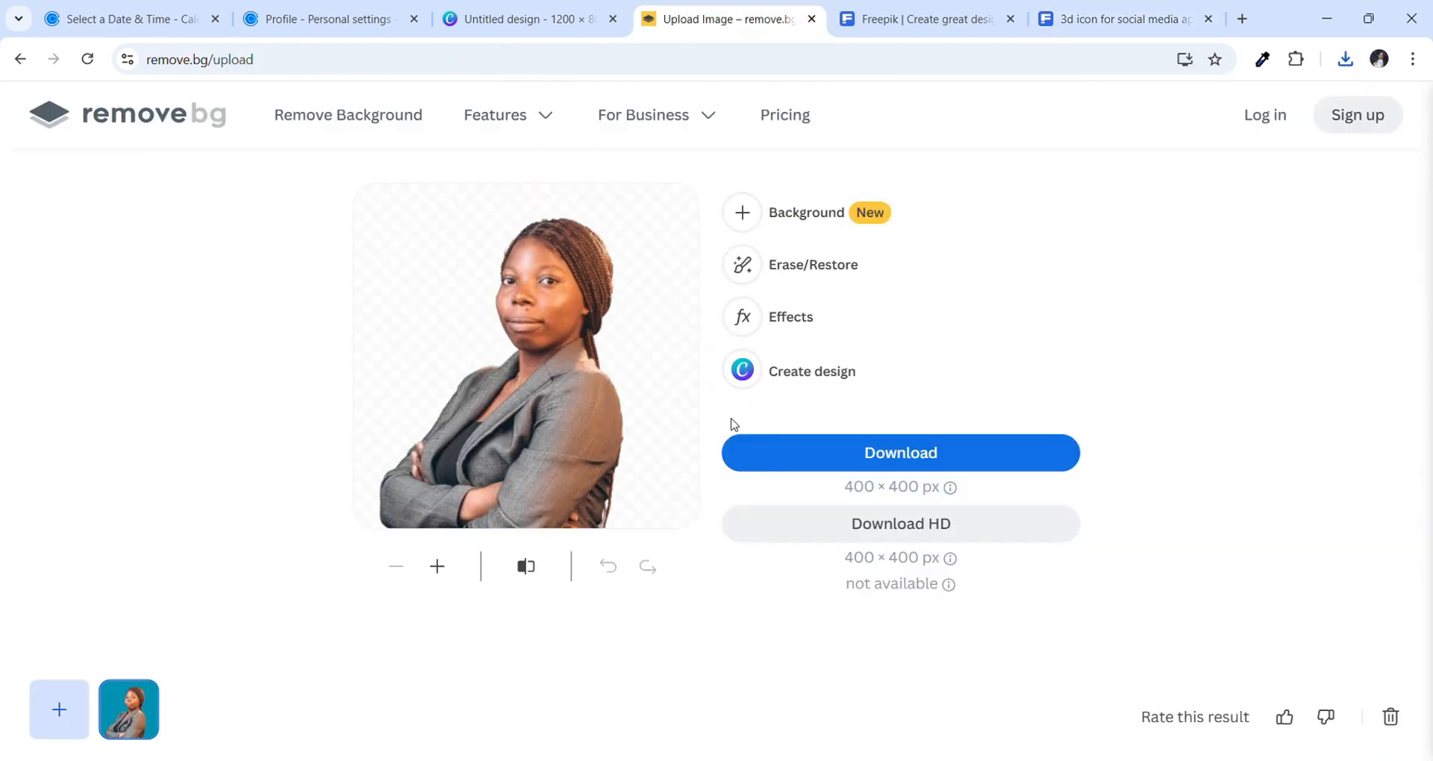
{"action": "left_click", "coordinate": [377, 121]}
{"action": "left_click", "coordinate": [66, 715]}
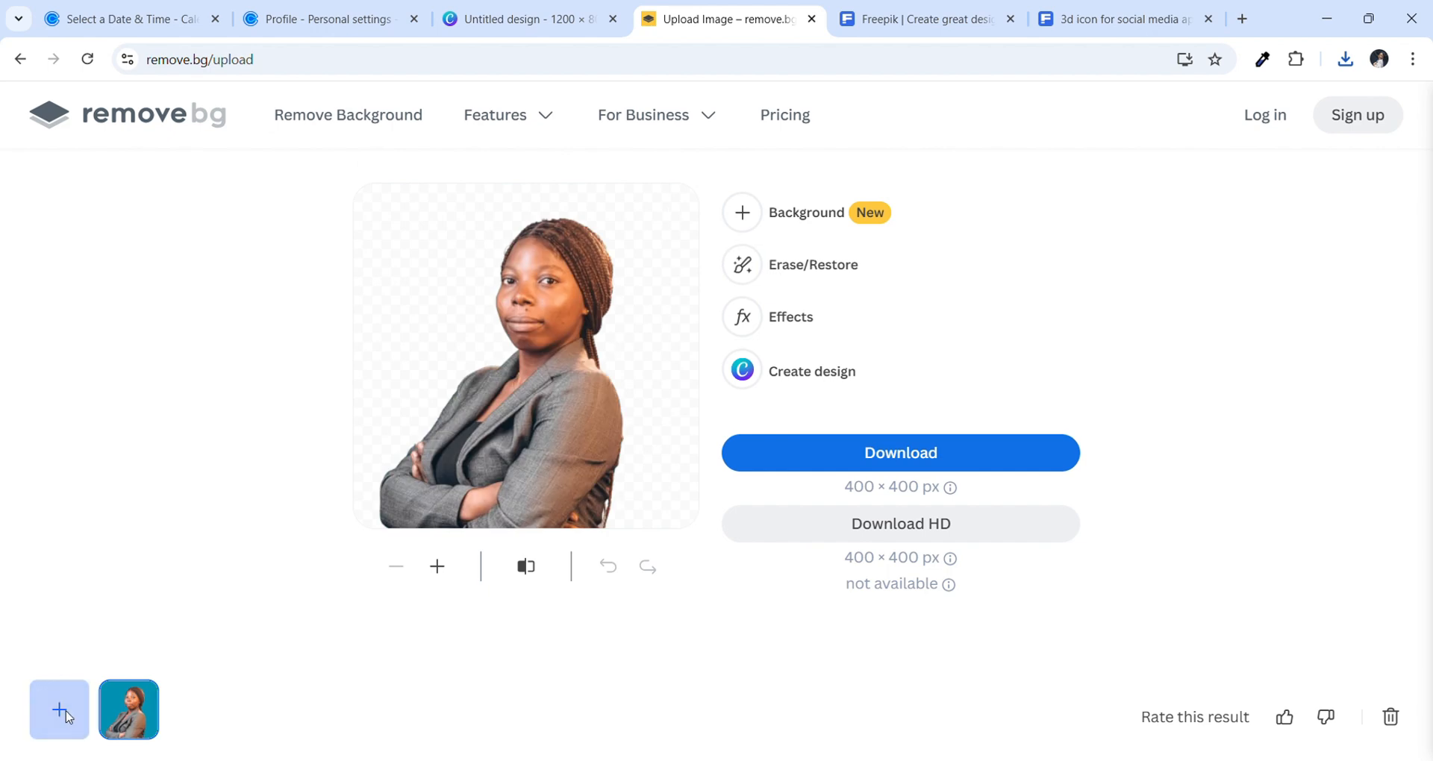
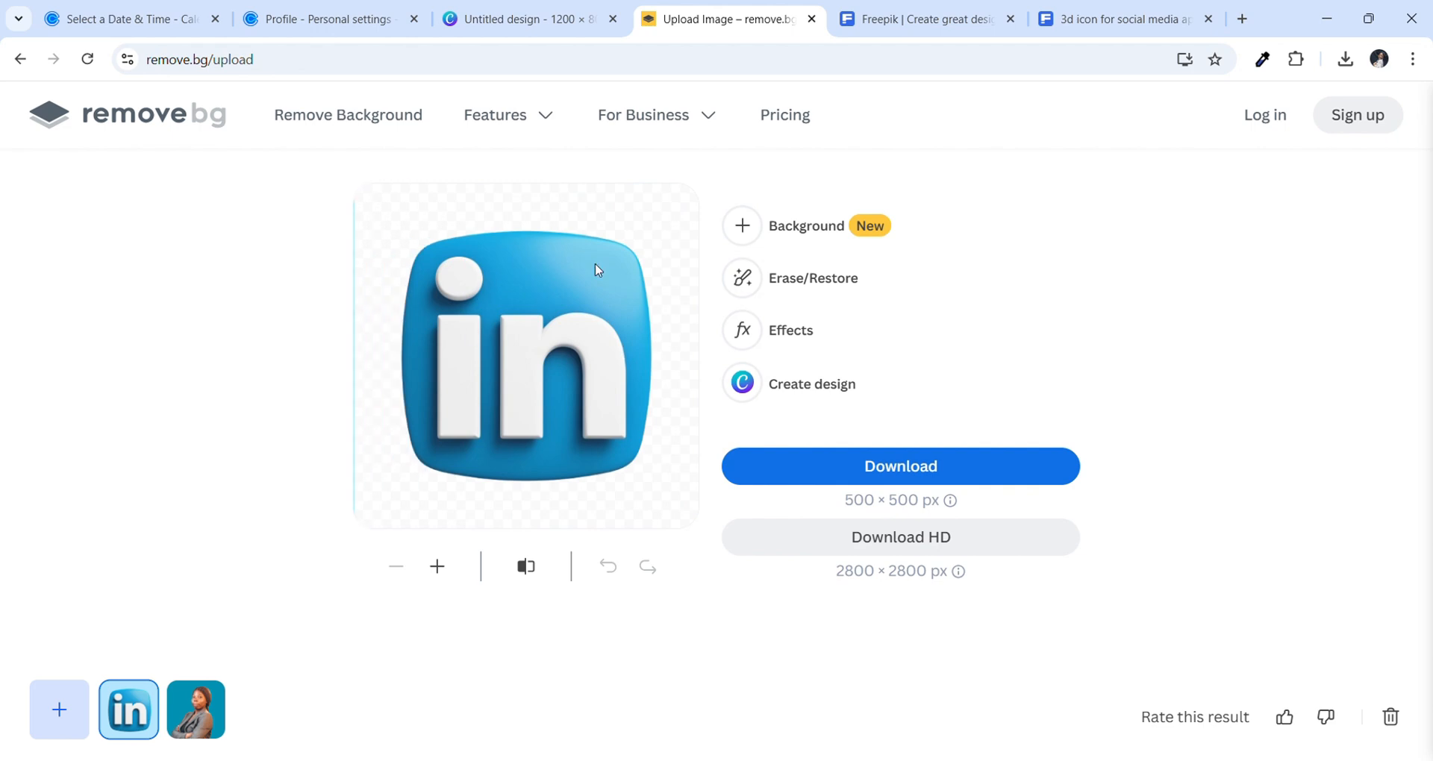
Download the background-free LinkedIn icon from remove.bg and return to the Canva banner design
{"action": "left_click", "coordinate": [850, 461]}
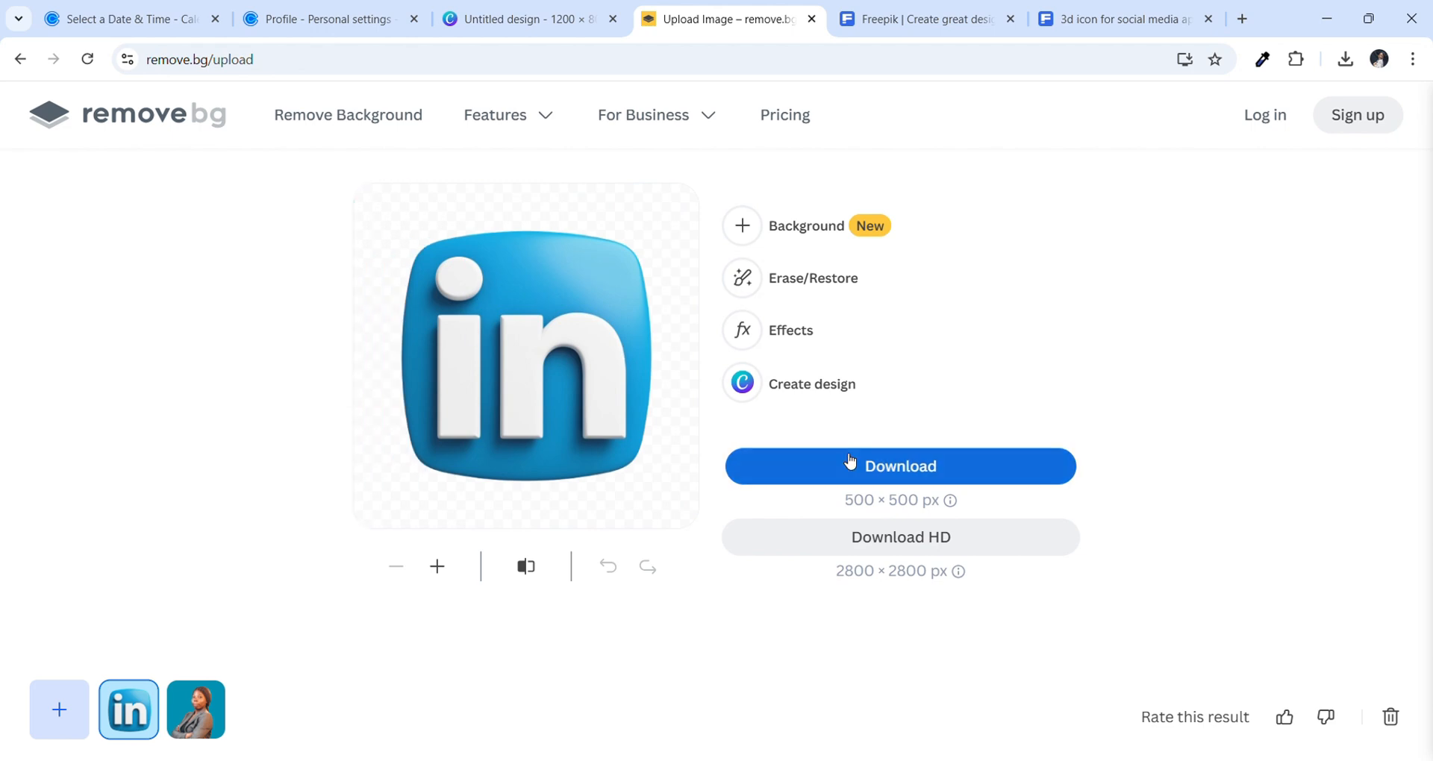
{"action": "left_click", "coordinate": [870, 7]}
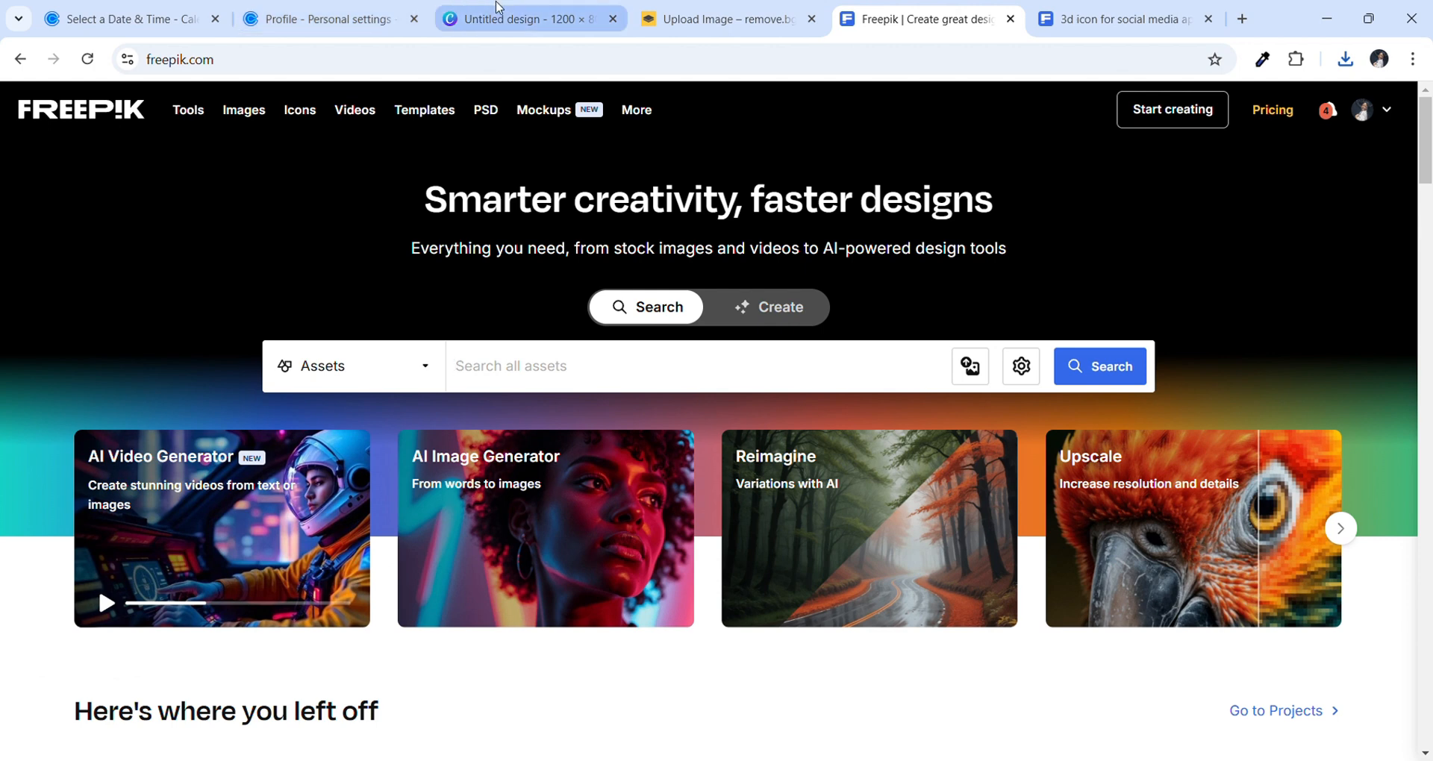
{"action": "left_click", "coordinate": [500, 11]}
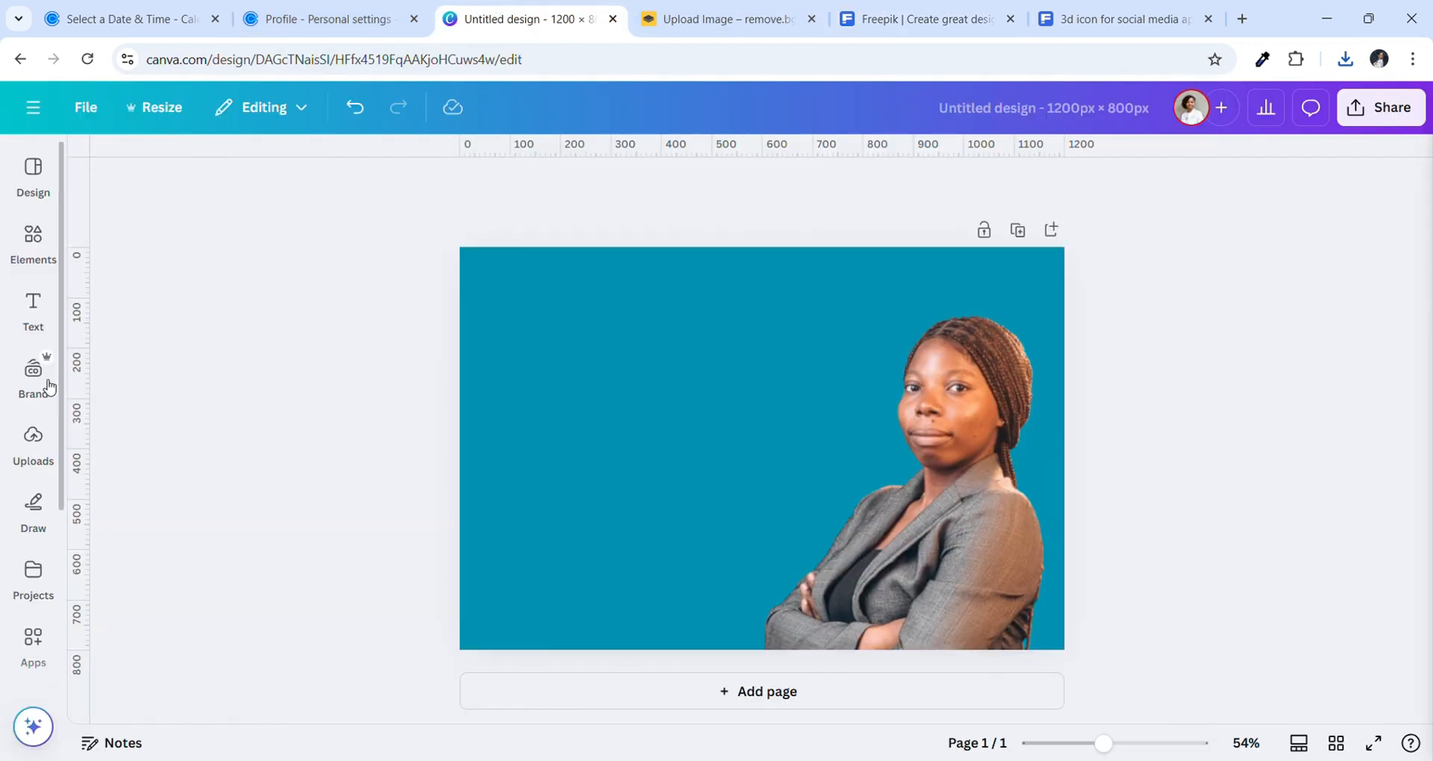
Upload the LinkedIn icon PNG to Canva and add it to the banner
{"action": "left_click", "coordinate": [35, 448]}
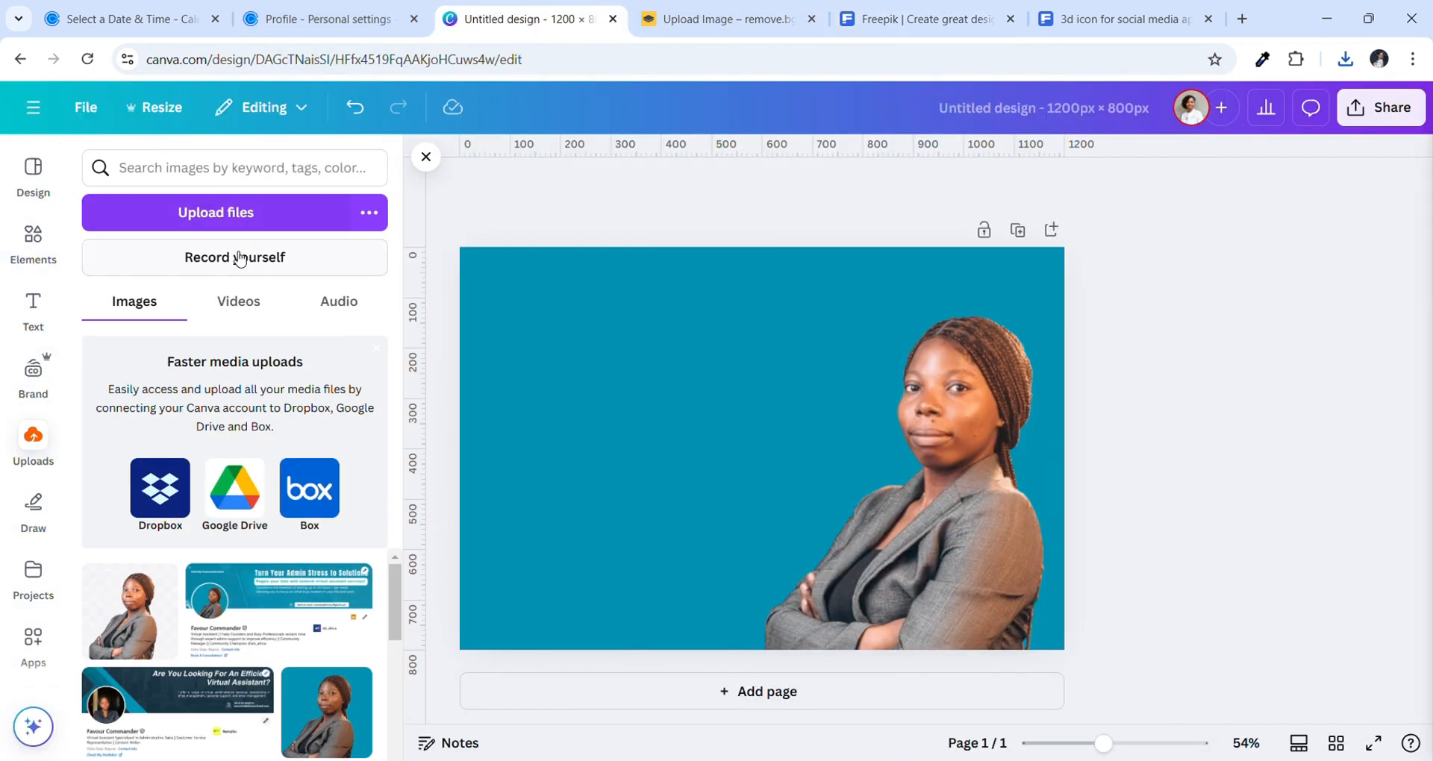
{"action": "left_click", "coordinate": [243, 218]}
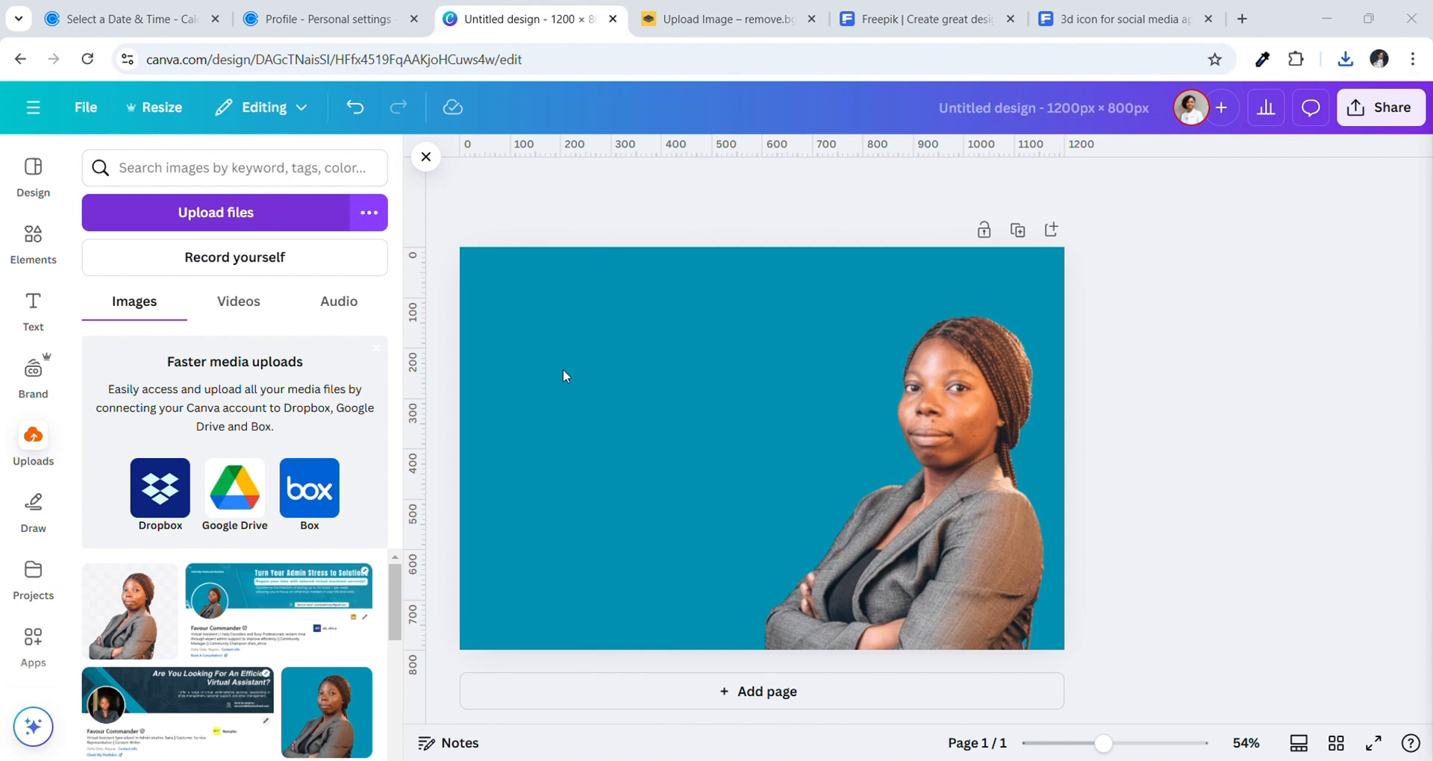
{"action": "double_click", "coordinate": [543, 414]}
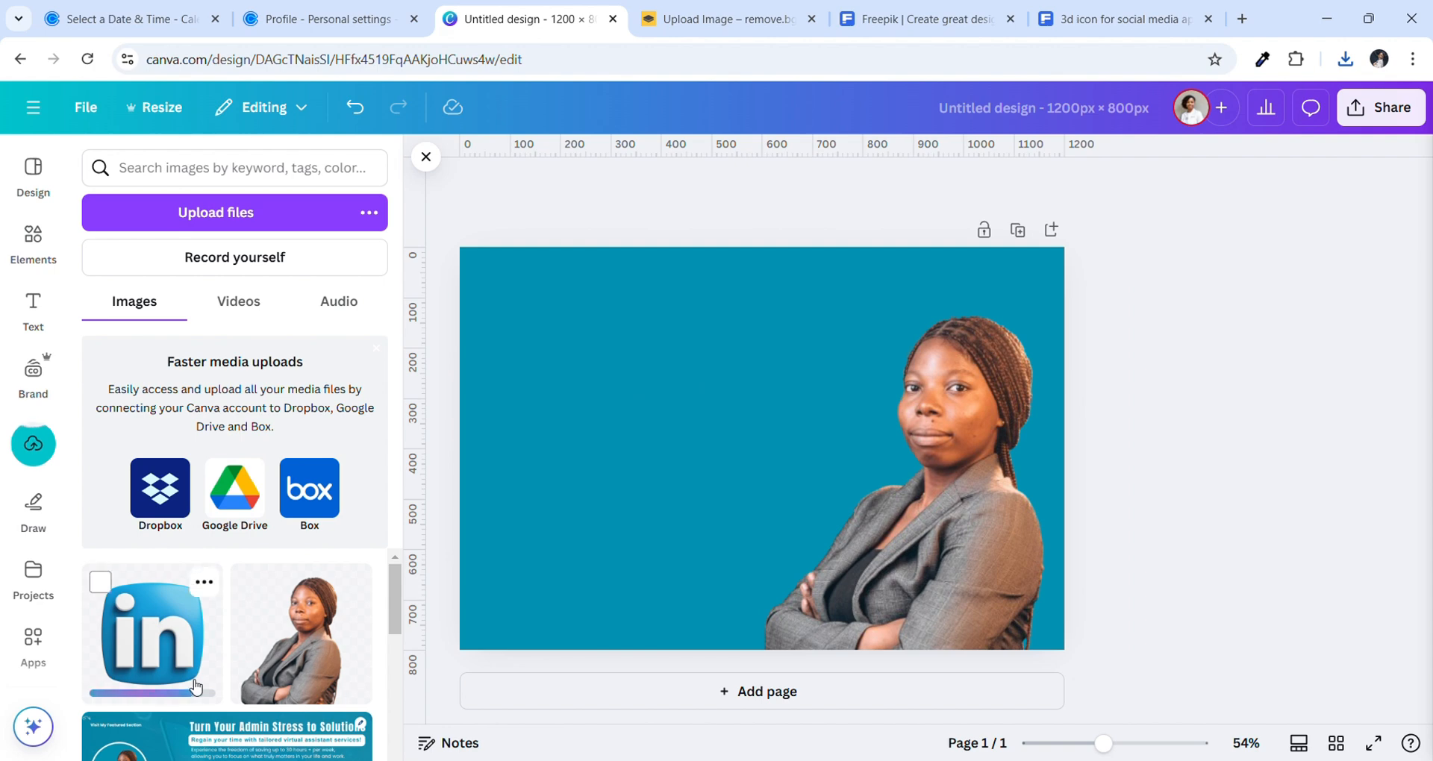
{"action": "left_click", "coordinate": [179, 647]}
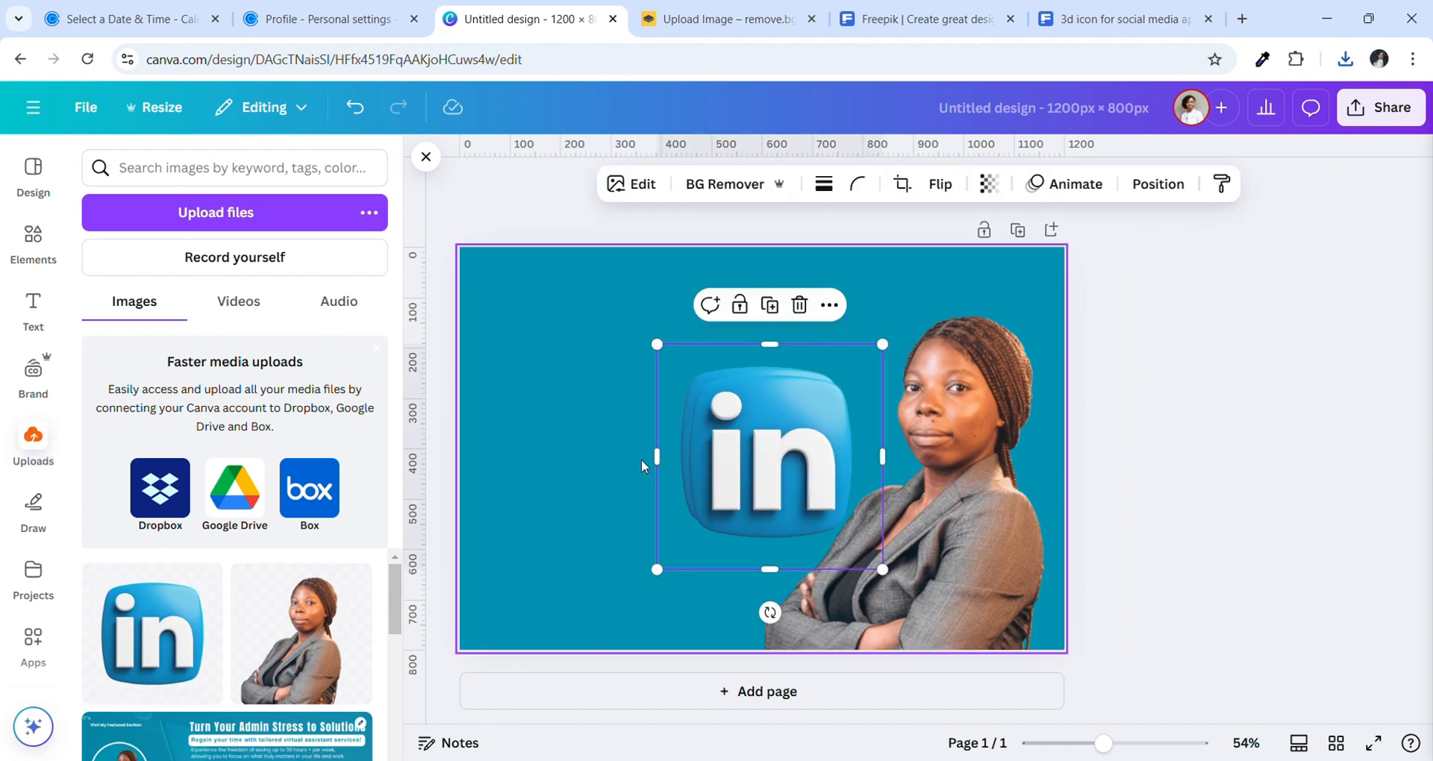
Place two LinkedIn icons, one at lower left and one upper centre beside the portrait
{"action": "left_click", "coordinate": [582, 486]}
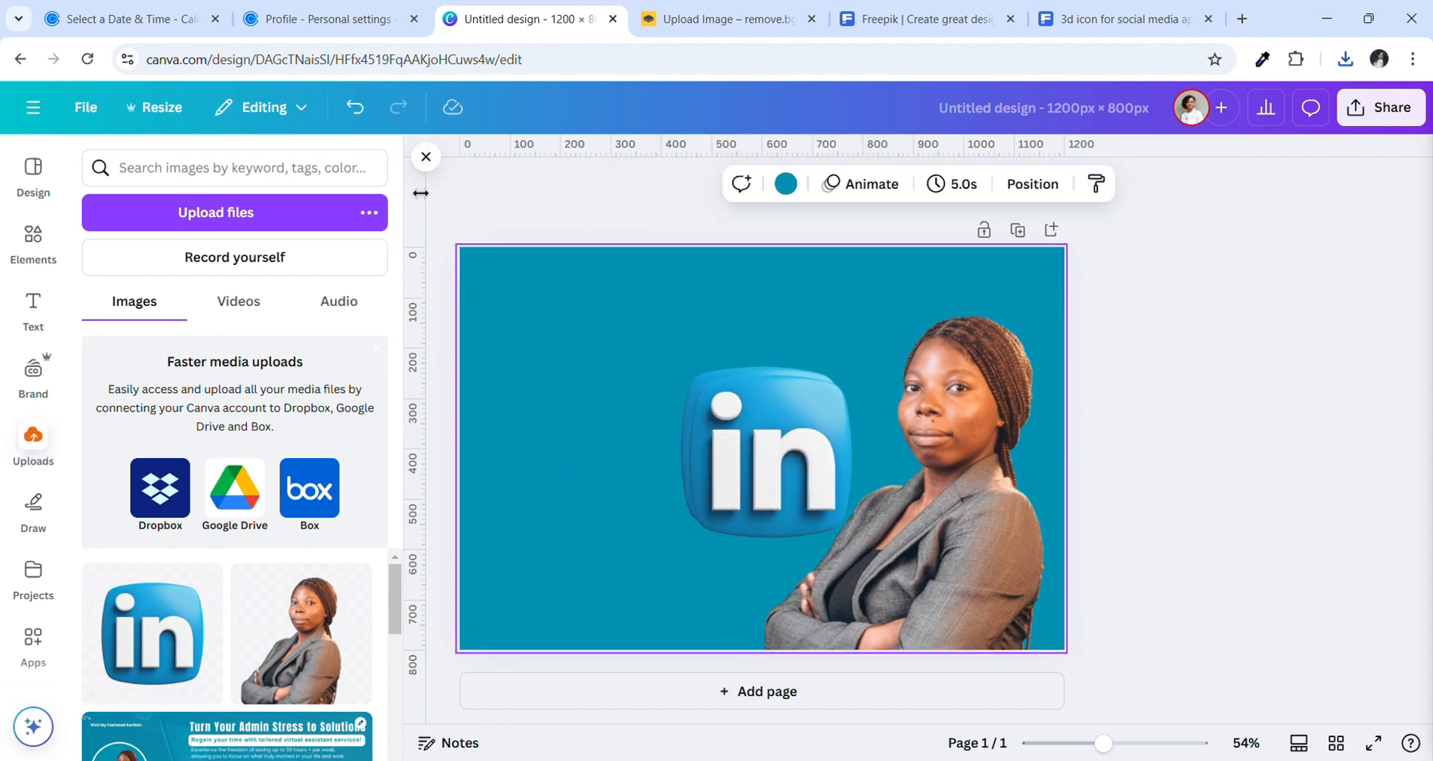
{"action": "left_click", "coordinate": [426, 157]}
{"action": "left_click_drag", "start_coordinate": [675, 423], "coordinate": [586, 473]}
{"action": "left_click_drag", "start_coordinate": [765, 448], "coordinate": [806, 388]}
Fade the lower-left LinkedIn icon to 34 transparency and the upper icon to about 23
{"action": "left_click", "coordinate": [590, 439]}
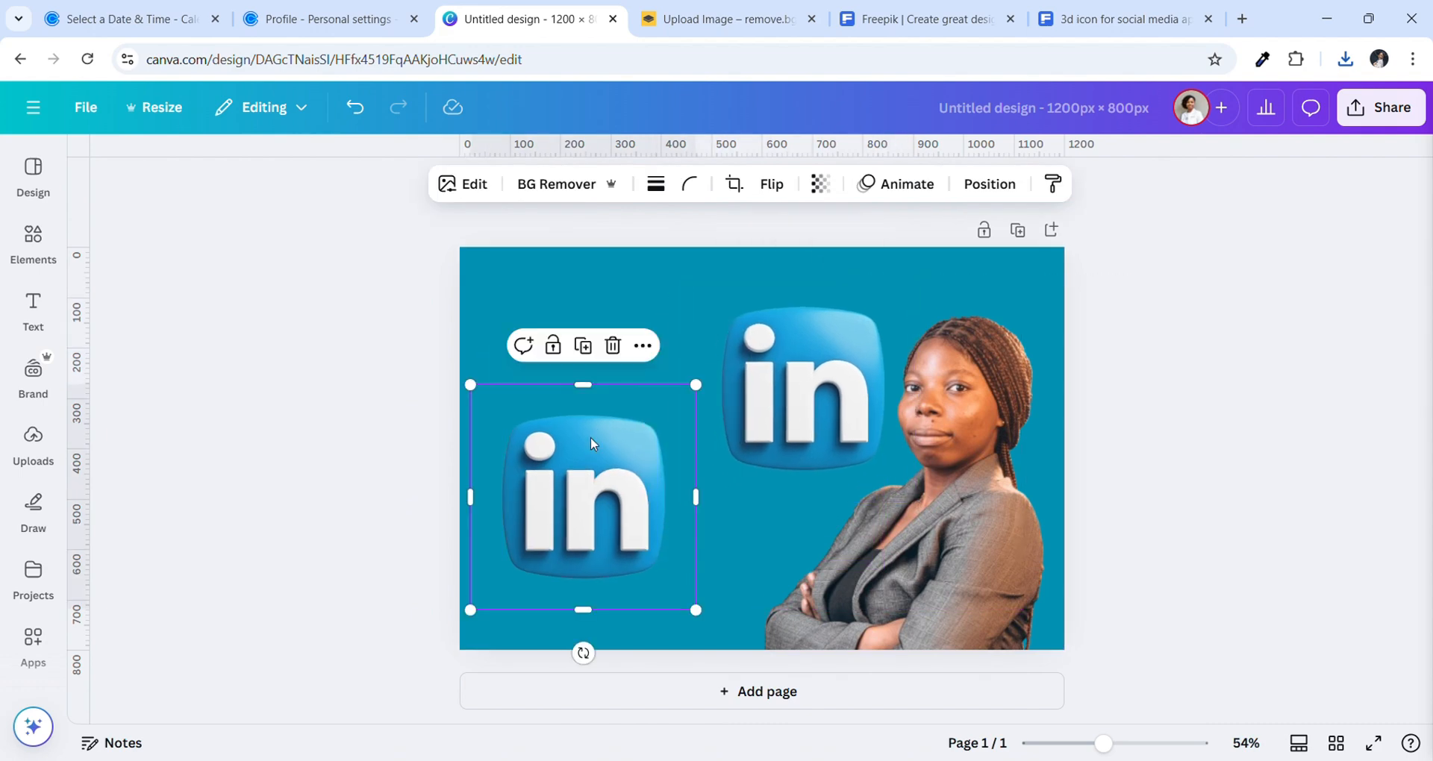
{"action": "left_click", "coordinate": [820, 186]}
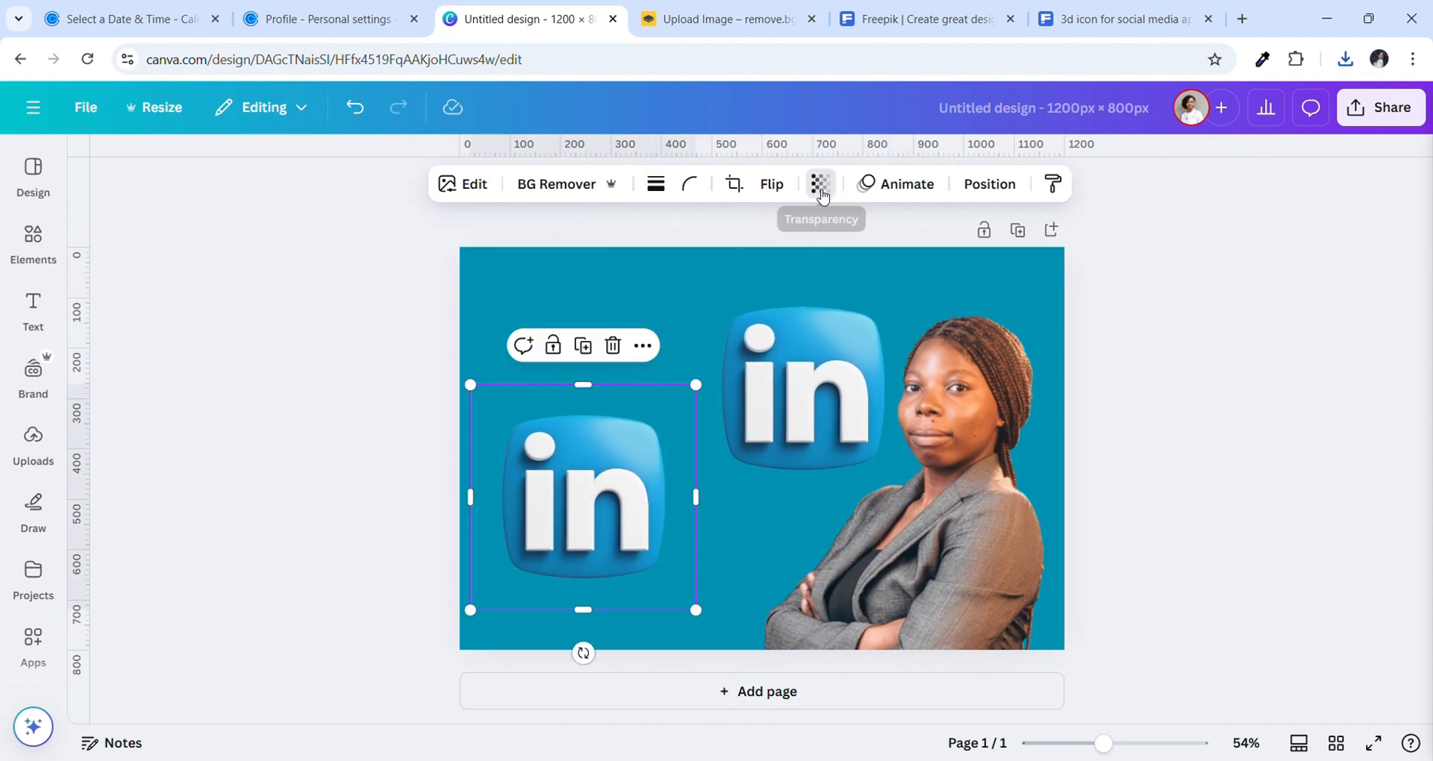
{"action": "left_click_drag", "start_coordinate": [865, 260], "coordinate": [776, 263]}
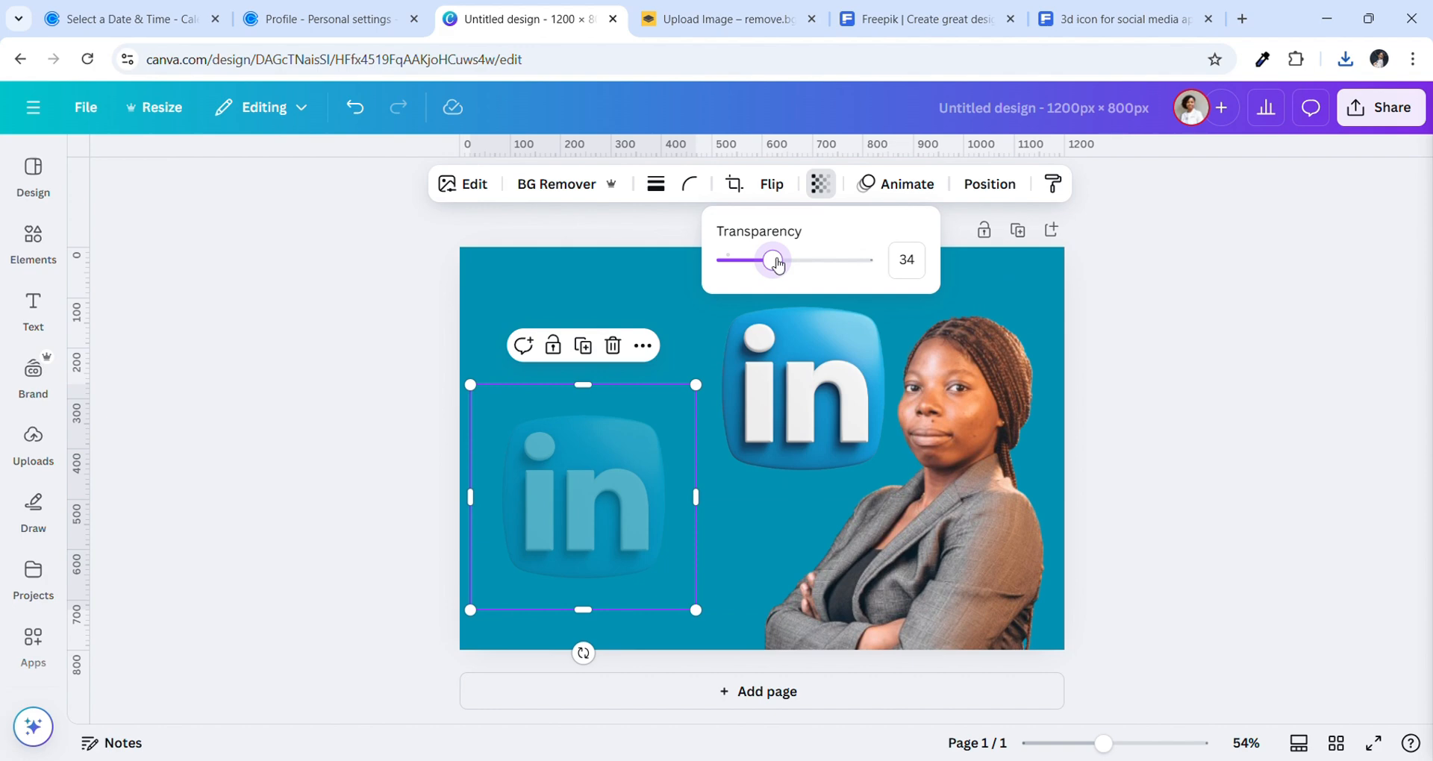
{"action": "left_click", "coordinate": [755, 310]}
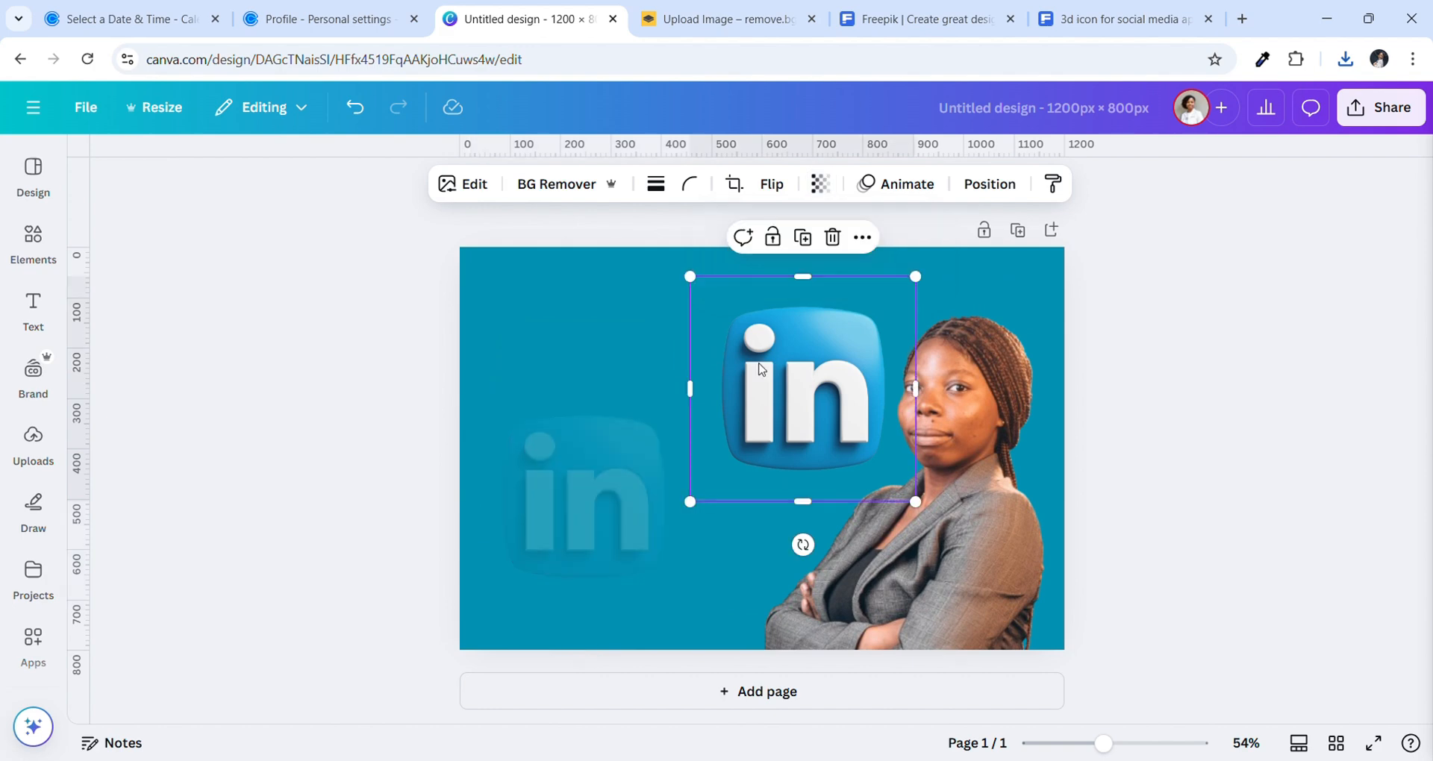
{"action": "left_click", "coordinate": [820, 186]}
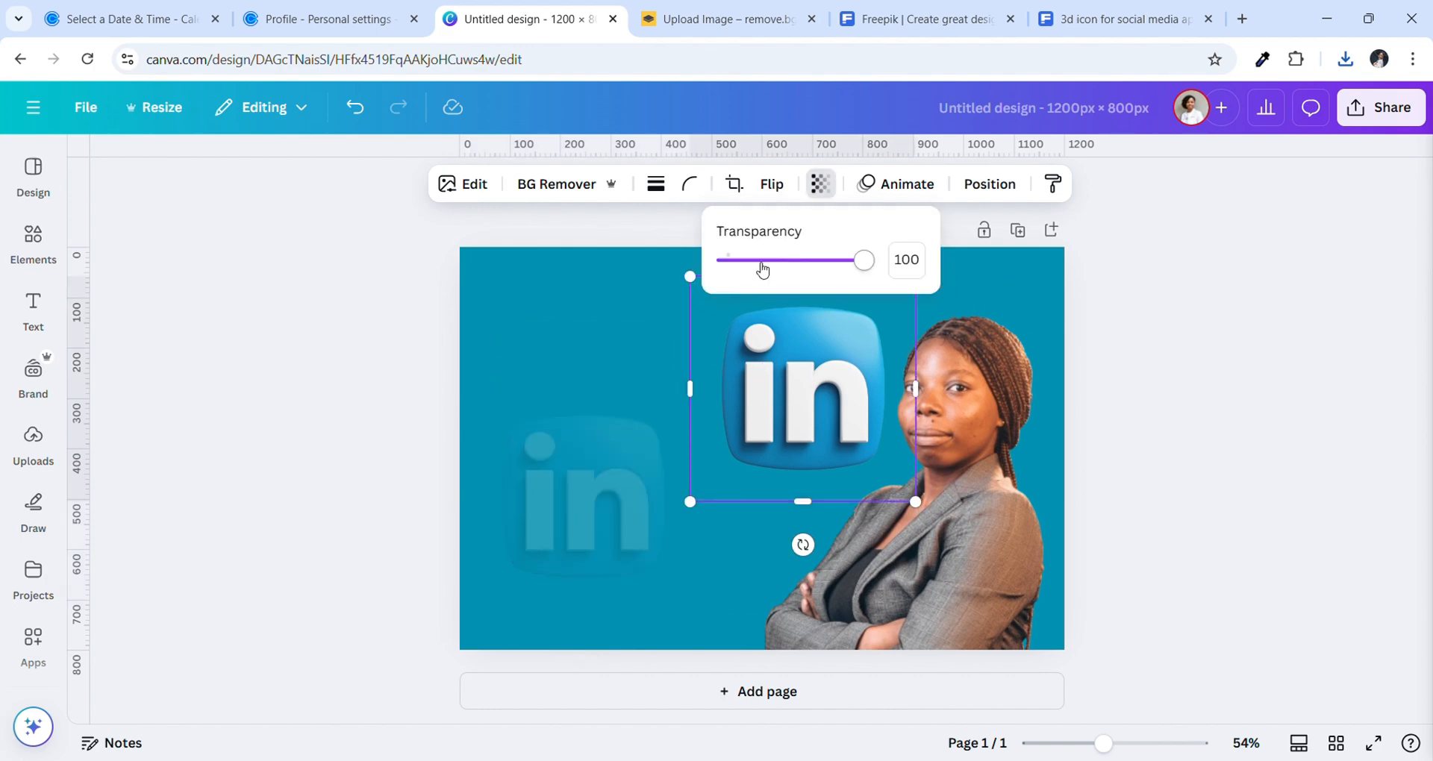
{"action": "left_click_drag", "start_coordinate": [761, 265], "coordinate": [751, 263]}
Raise the upper LinkedIn icon's transparency to 33 to match the lower-left one
{"action": "left_click", "coordinate": [604, 439]}
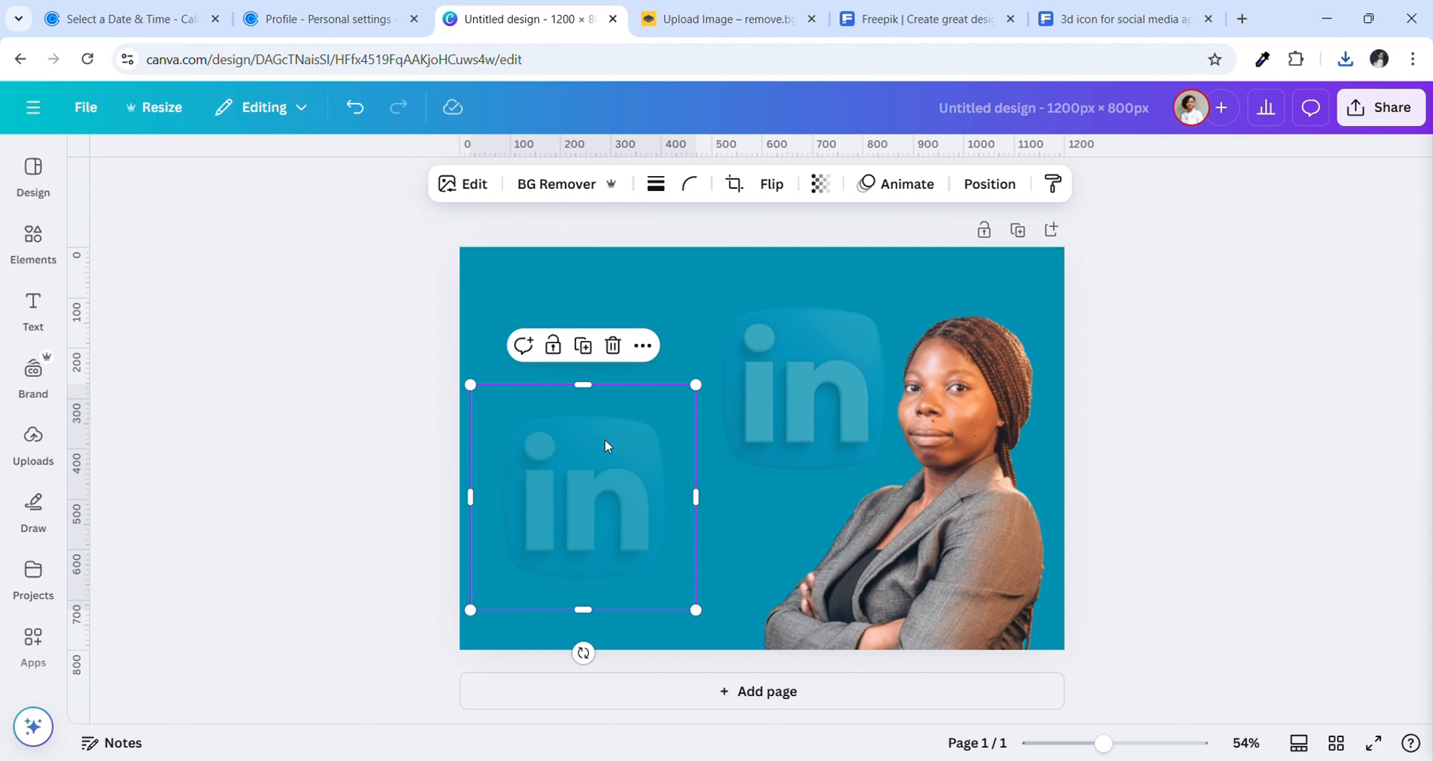
{"action": "left_click", "coordinate": [833, 194]}
{"action": "left_click", "coordinate": [797, 300]}
{"action": "left_click", "coordinate": [821, 185]}
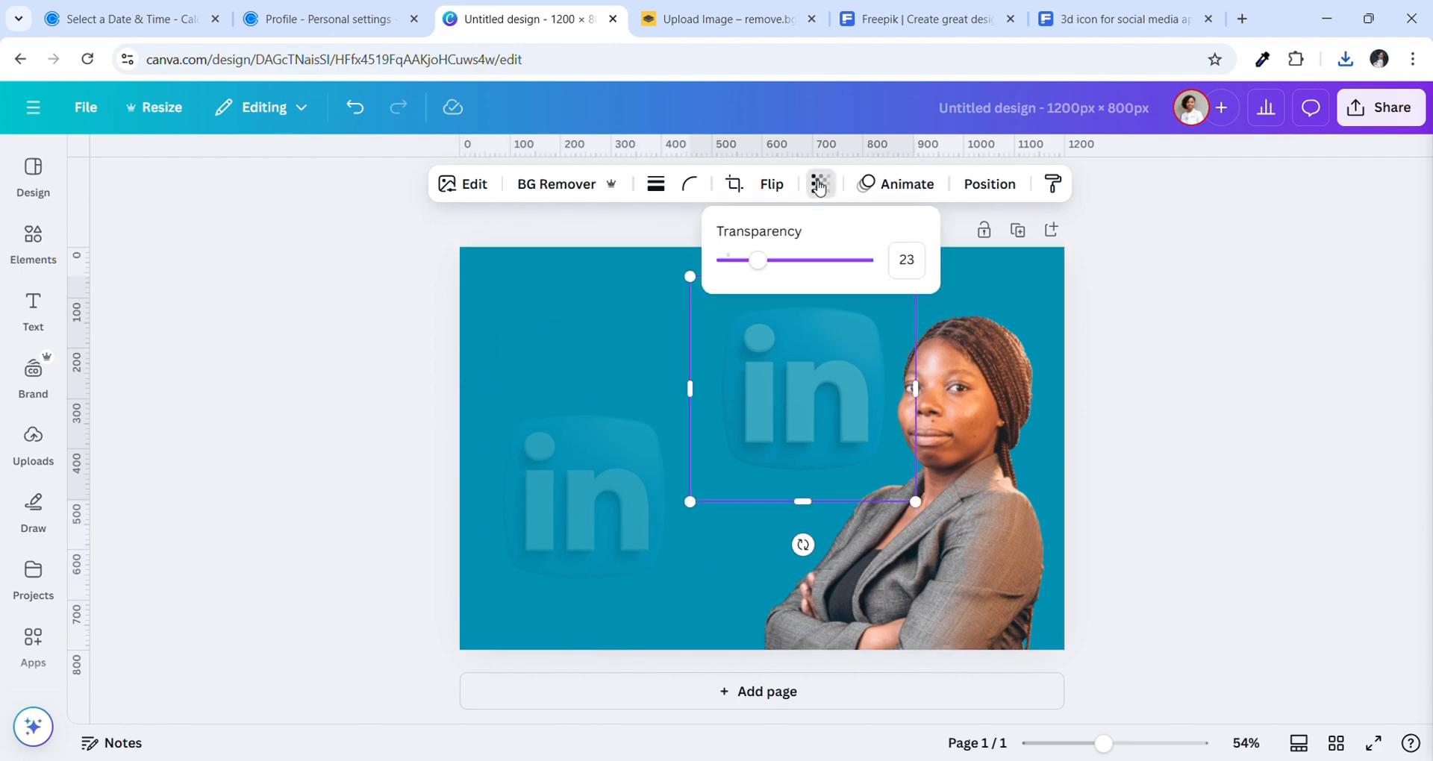
{"action": "left_click_drag", "start_coordinate": [757, 260], "coordinate": [776, 261]}
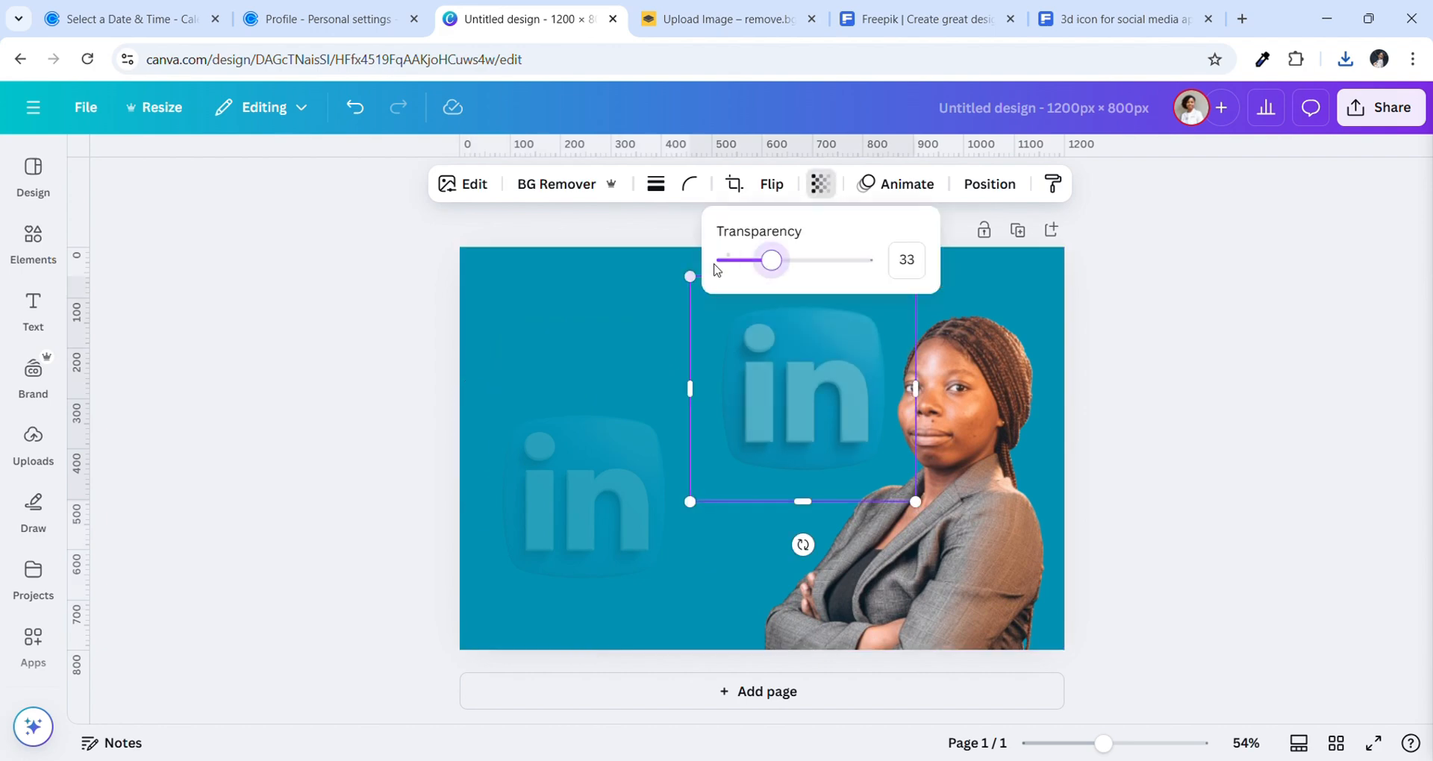
{"action": "left_click", "coordinate": [639, 282]}
{"action": "left_click", "coordinate": [638, 280]}
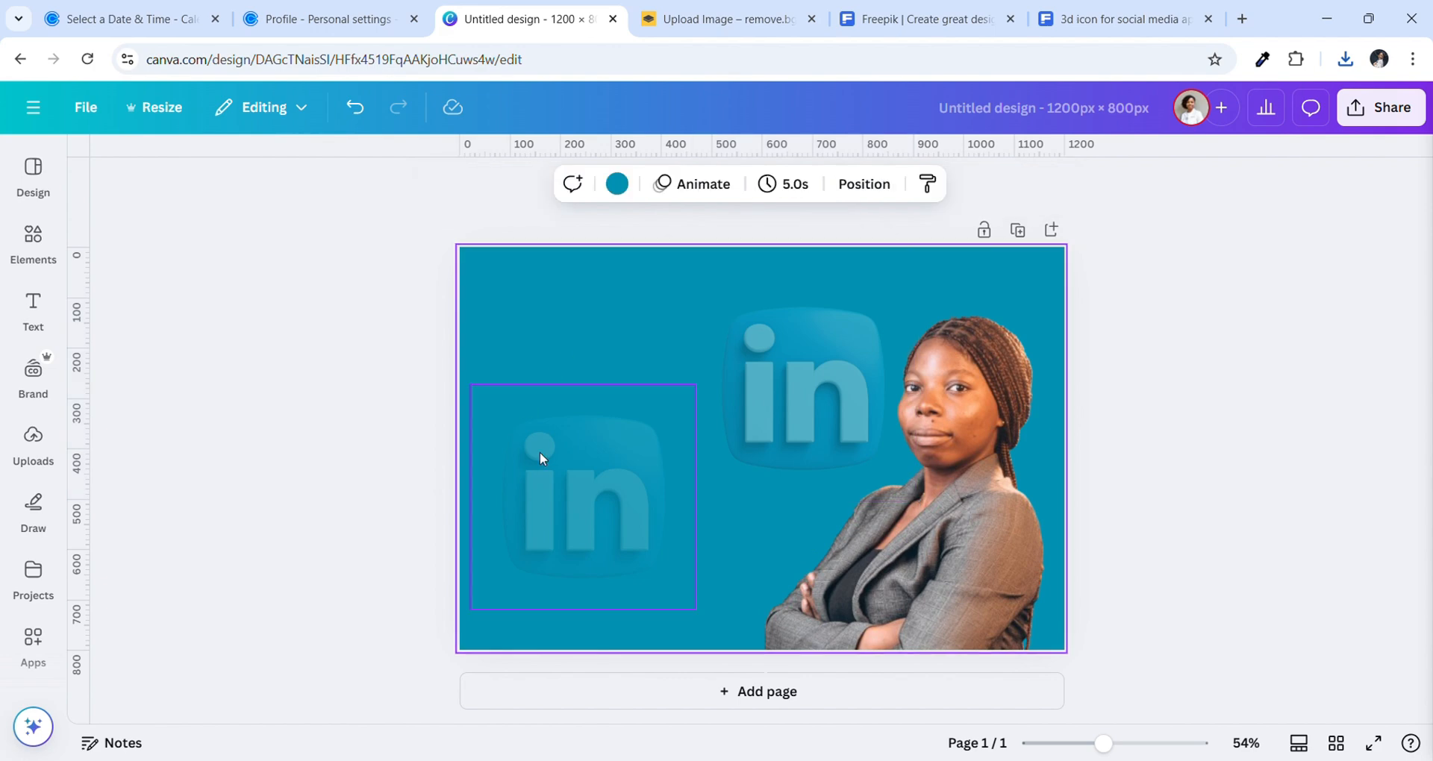
{"action": "left_click", "coordinate": [539, 452]}
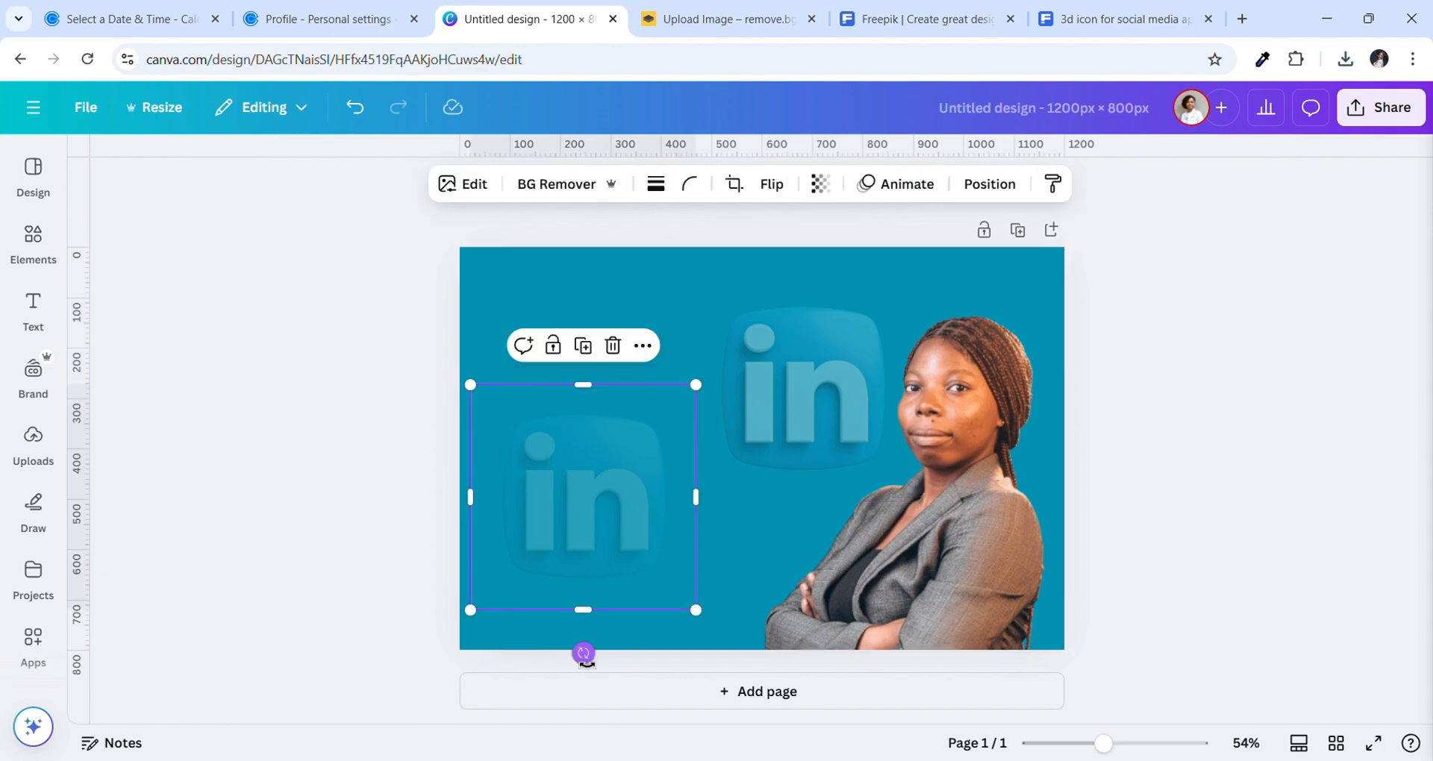
Tilt the left LinkedIn icon about 25° and duplicate it to the upper left
{"action": "left_click_drag", "start_coordinate": [595, 668], "coordinate": [653, 662]}
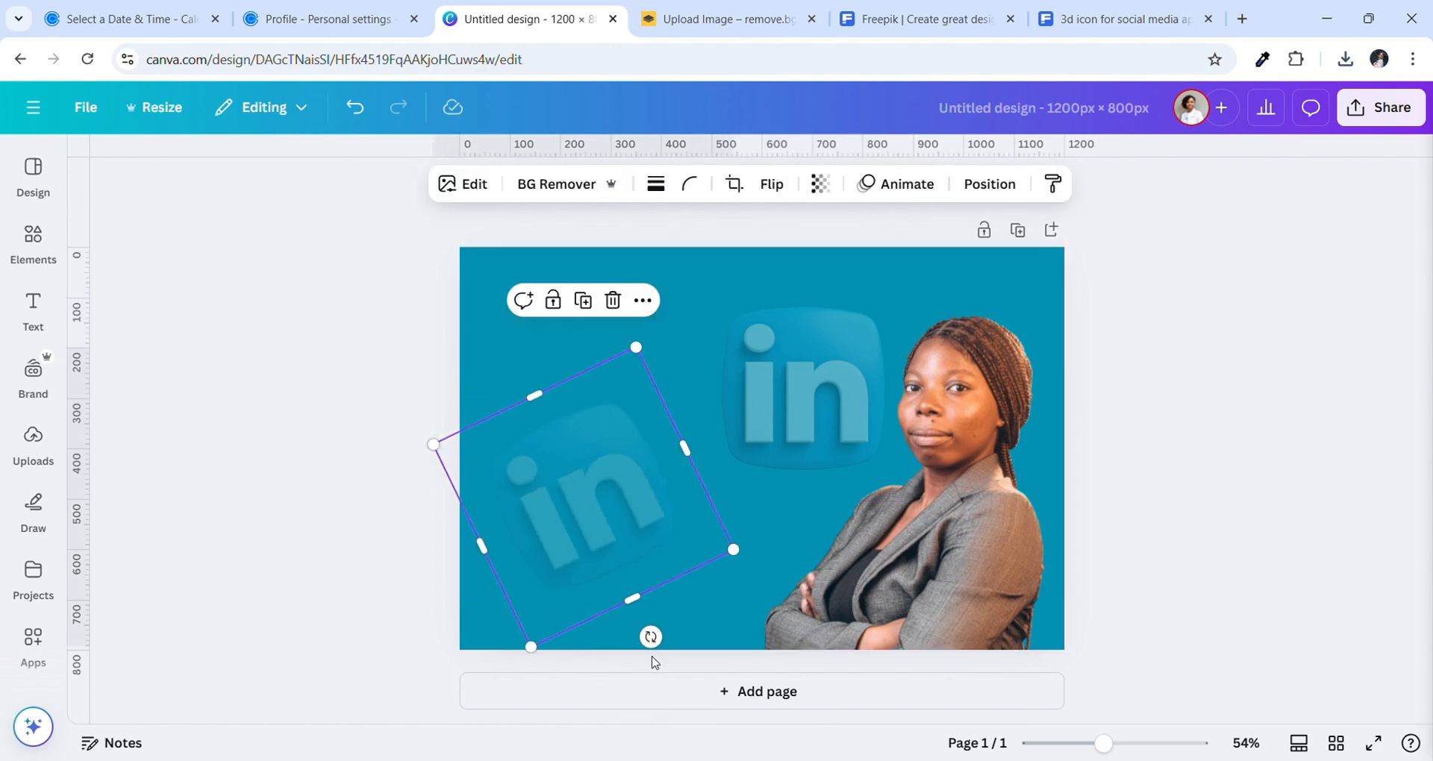
{"action": "key", "text": "ctrl+d"}
{"action": "left_click_drag", "start_coordinate": [630, 536], "coordinate": [584, 355]}
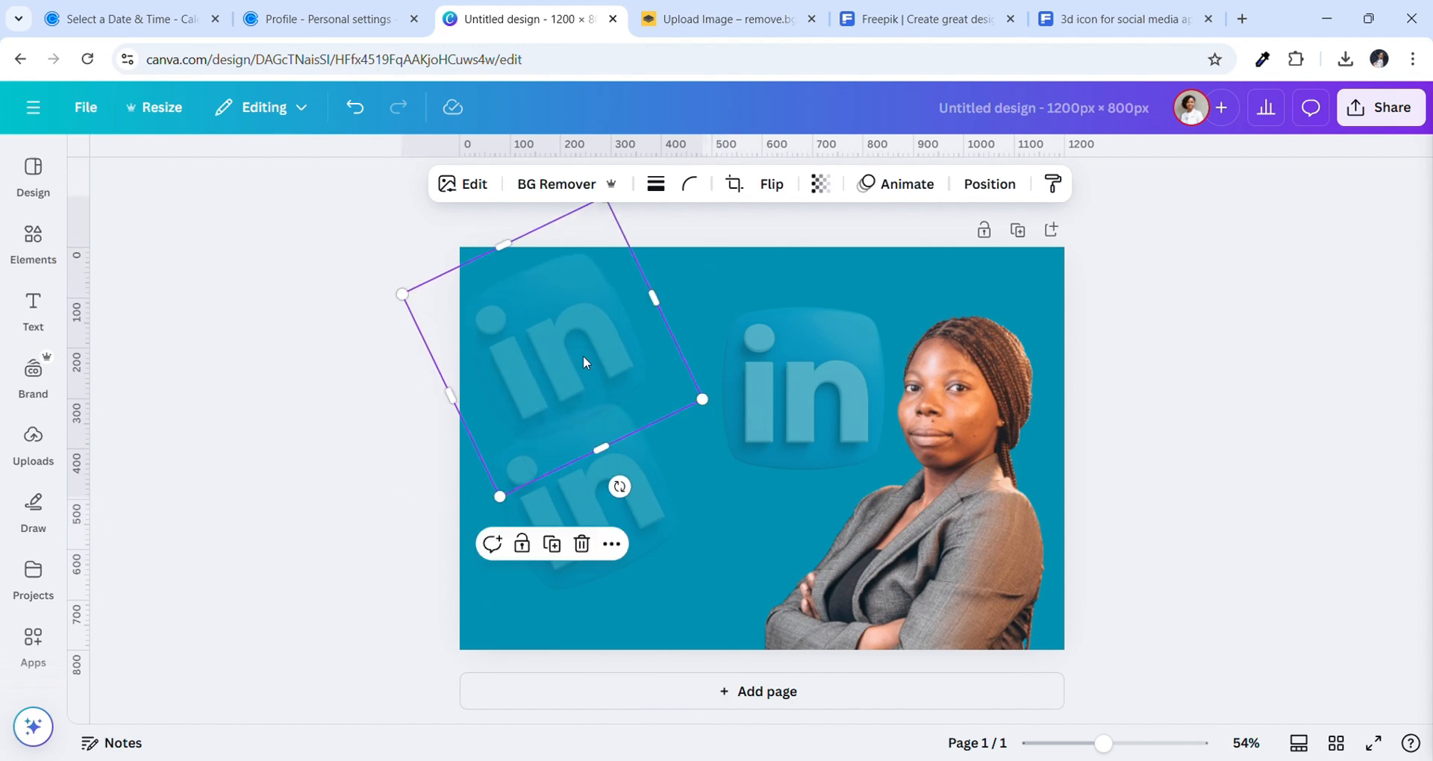
Duplicate the upper-centre LinkedIn icon and move the copy to bottom centre
{"action": "left_click", "coordinate": [839, 395]}
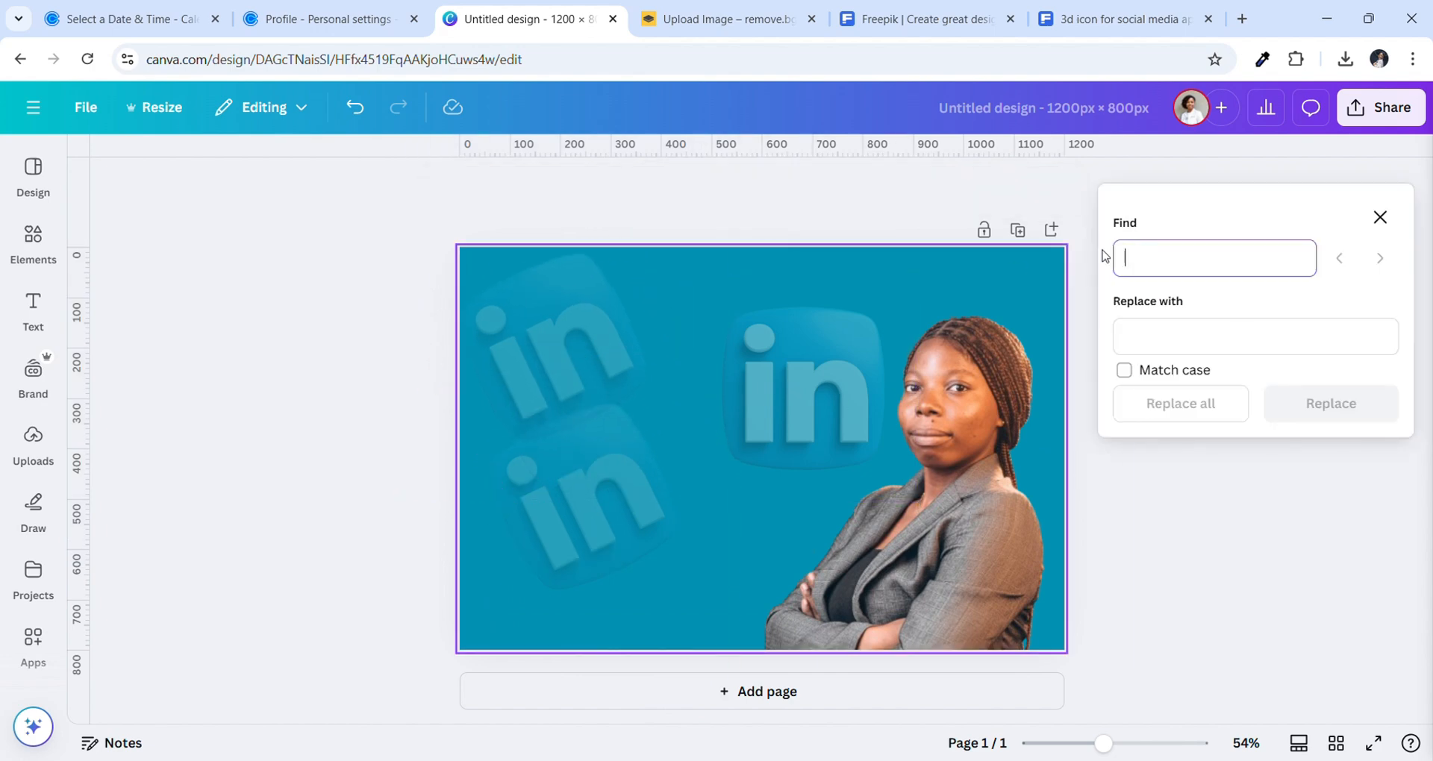
{"action": "left_click", "coordinate": [1380, 218]}
{"action": "left_click", "coordinate": [853, 387]}
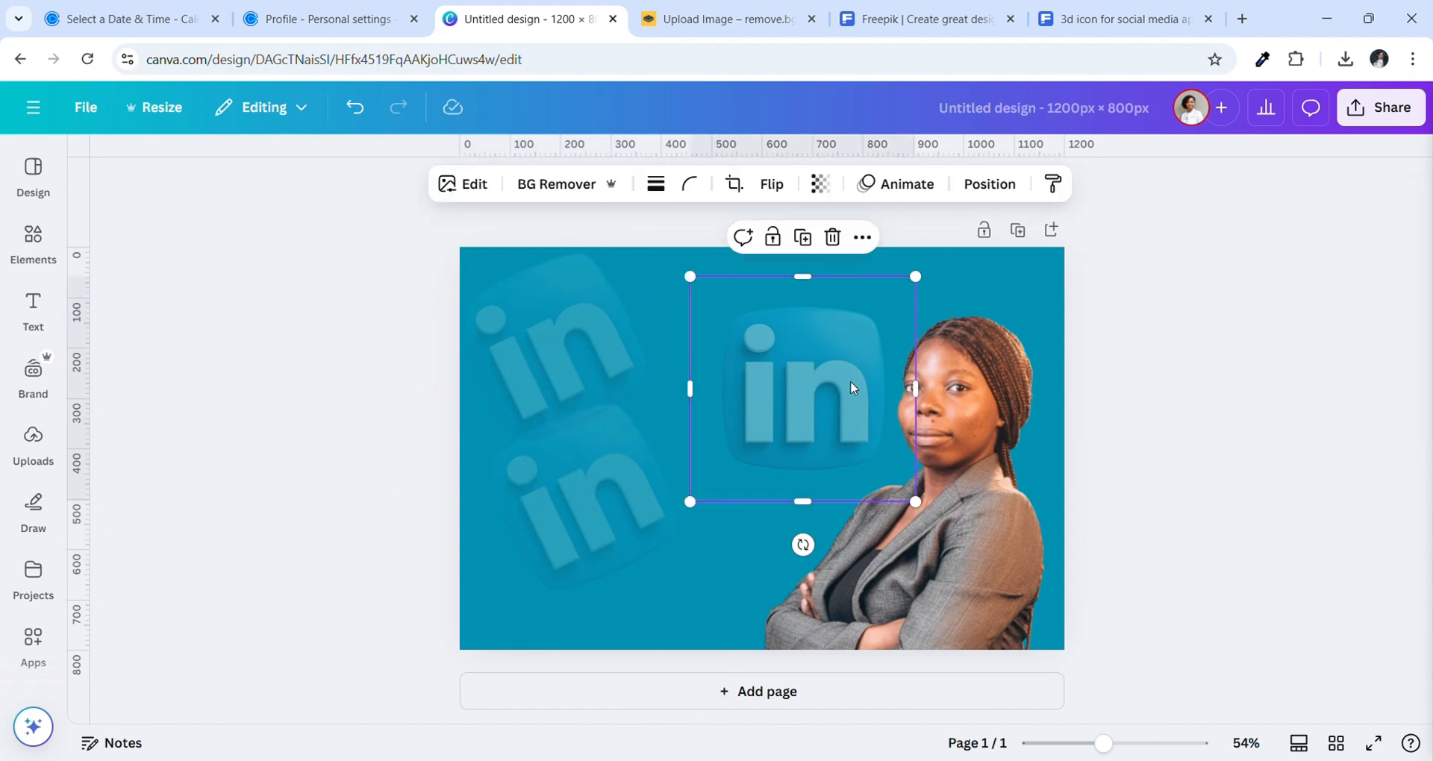
{"action": "key", "text": "ctrl+f"}
{"action": "left_click", "coordinate": [1380, 218]}
{"action": "left_click", "coordinate": [793, 240]}
{"action": "left_click_drag", "start_coordinate": [784, 330], "coordinate": [744, 485]}
Move the tilted icon to the top-right corner and shrink it to 355×355
{"action": "left_click_drag", "start_coordinate": [583, 428], "coordinate": [1125, 374]}
{"action": "left_click_drag", "start_coordinate": [1044, 456], "coordinate": [1061, 407]}
{"action": "left_click_drag", "start_coordinate": [1055, 304], "coordinate": [1046, 337]}
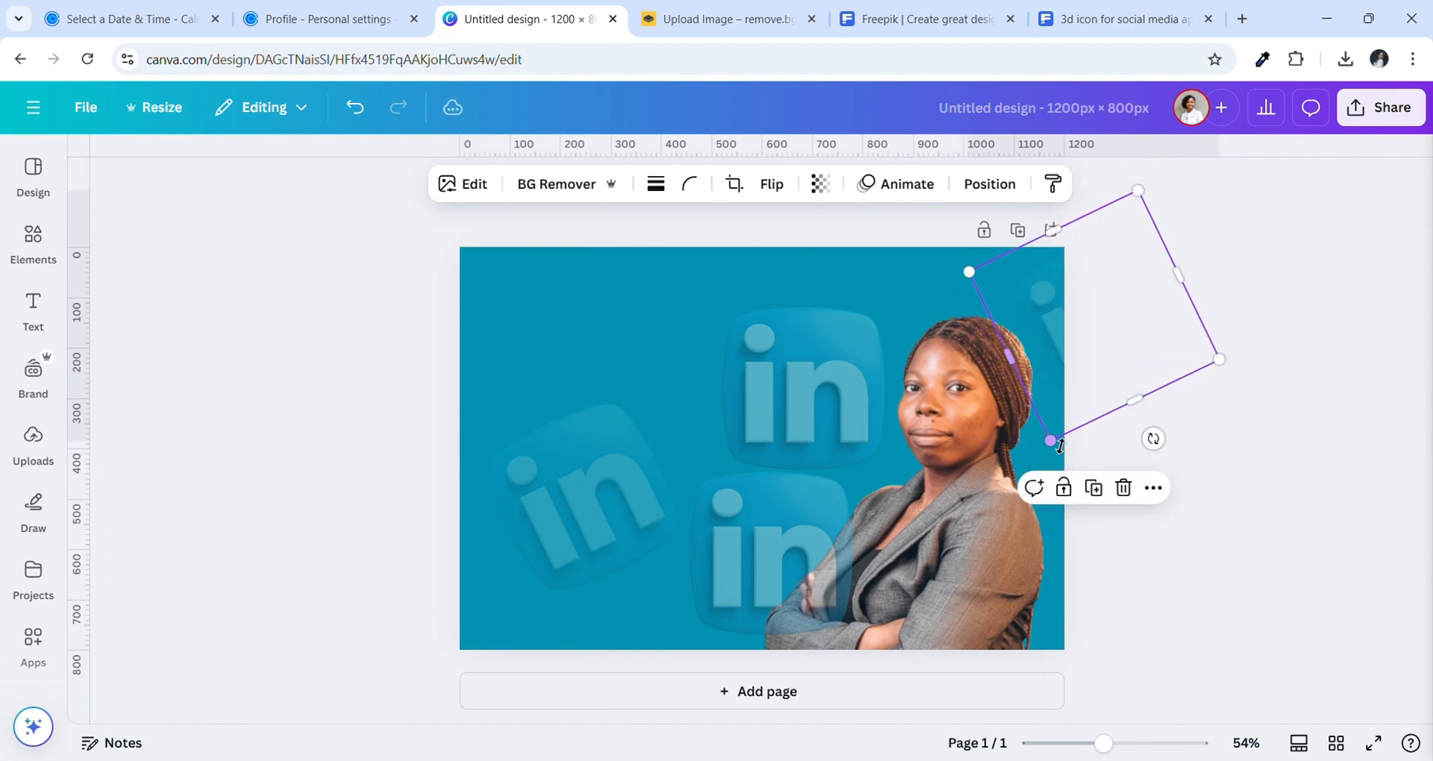
{"action": "left_click_drag", "start_coordinate": [1054, 444], "coordinate": [1063, 431]}
{"action": "left_click_drag", "start_coordinate": [1106, 325], "coordinate": [1080, 321]}
{"action": "left_click_drag", "start_coordinate": [1196, 251], "coordinate": [1192, 251]}
Reposition the upper-centre icon left of the portrait and nudge the right-edge icon up
{"action": "left_click", "coordinate": [825, 369]}
{"action": "left_click_drag", "start_coordinate": [825, 368], "coordinate": [1015, 342]}
{"action": "left_click_drag", "start_coordinate": [952, 393], "coordinate": [768, 400]}
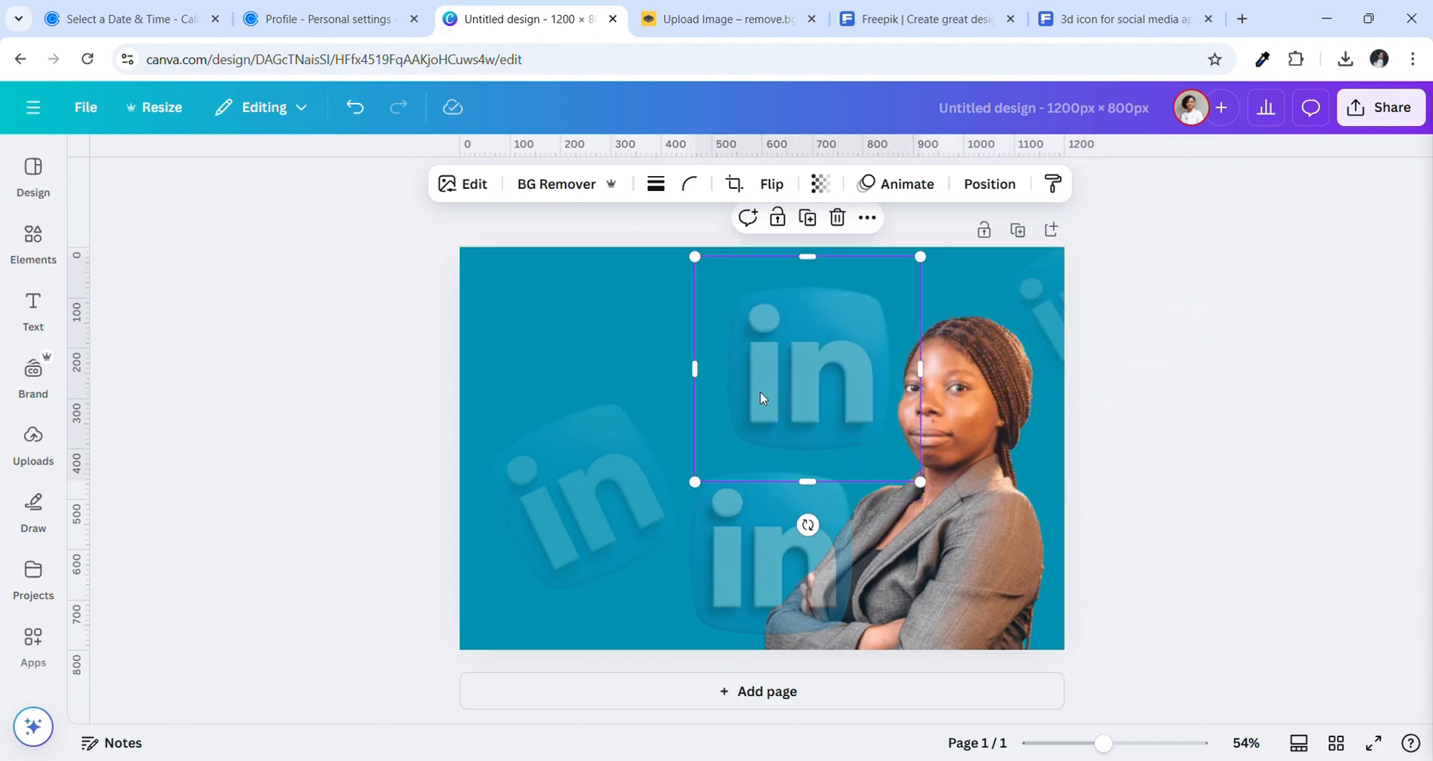
{"action": "left_click", "coordinate": [1045, 329]}
{"action": "left_click_drag", "start_coordinate": [1045, 329], "coordinate": [1051, 315]}
Tilt another LinkedIn icon -20°, shrink it, and tuck it partly off-page at the top-right corner
{"action": "left_click", "coordinate": [827, 343]}
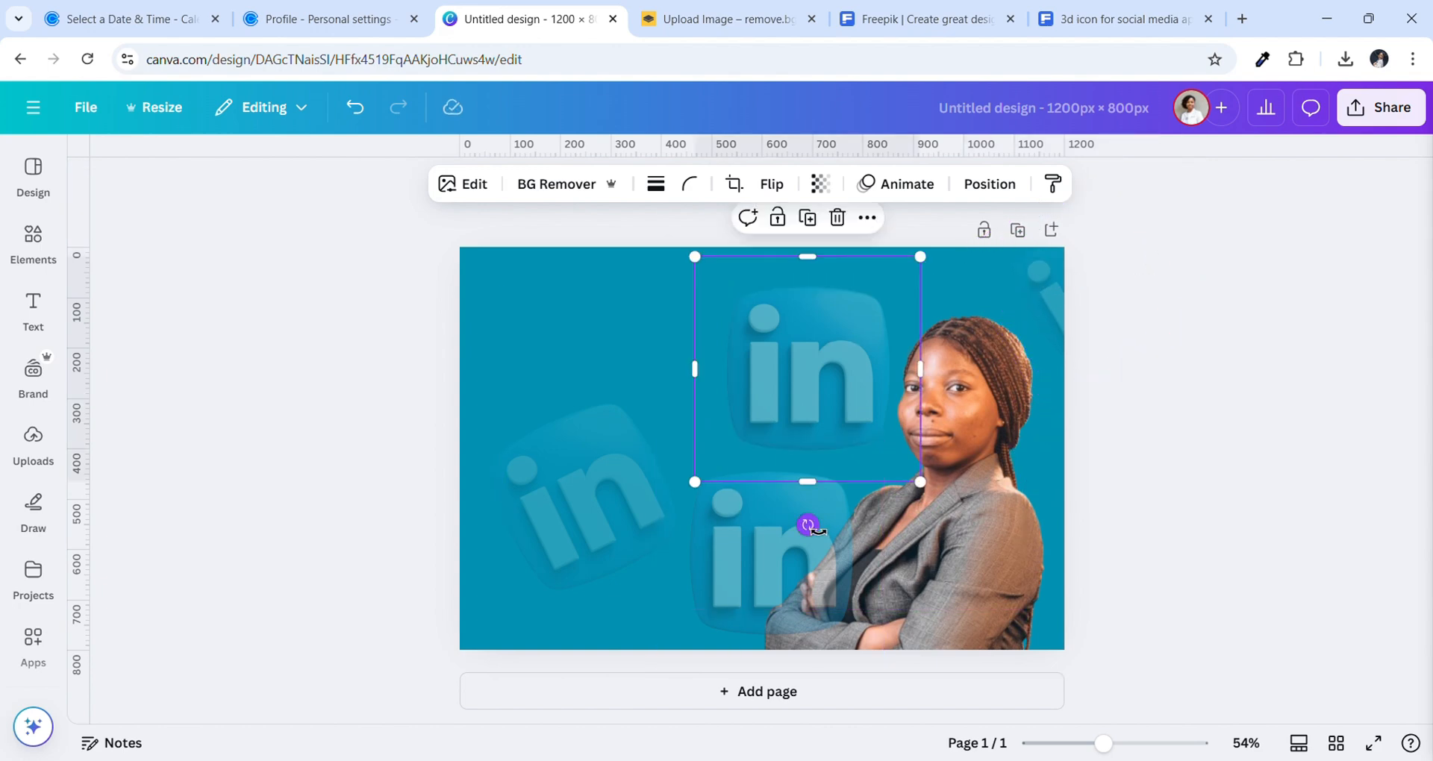
{"action": "left_click_drag", "start_coordinate": [793, 349], "coordinate": [713, 404]}
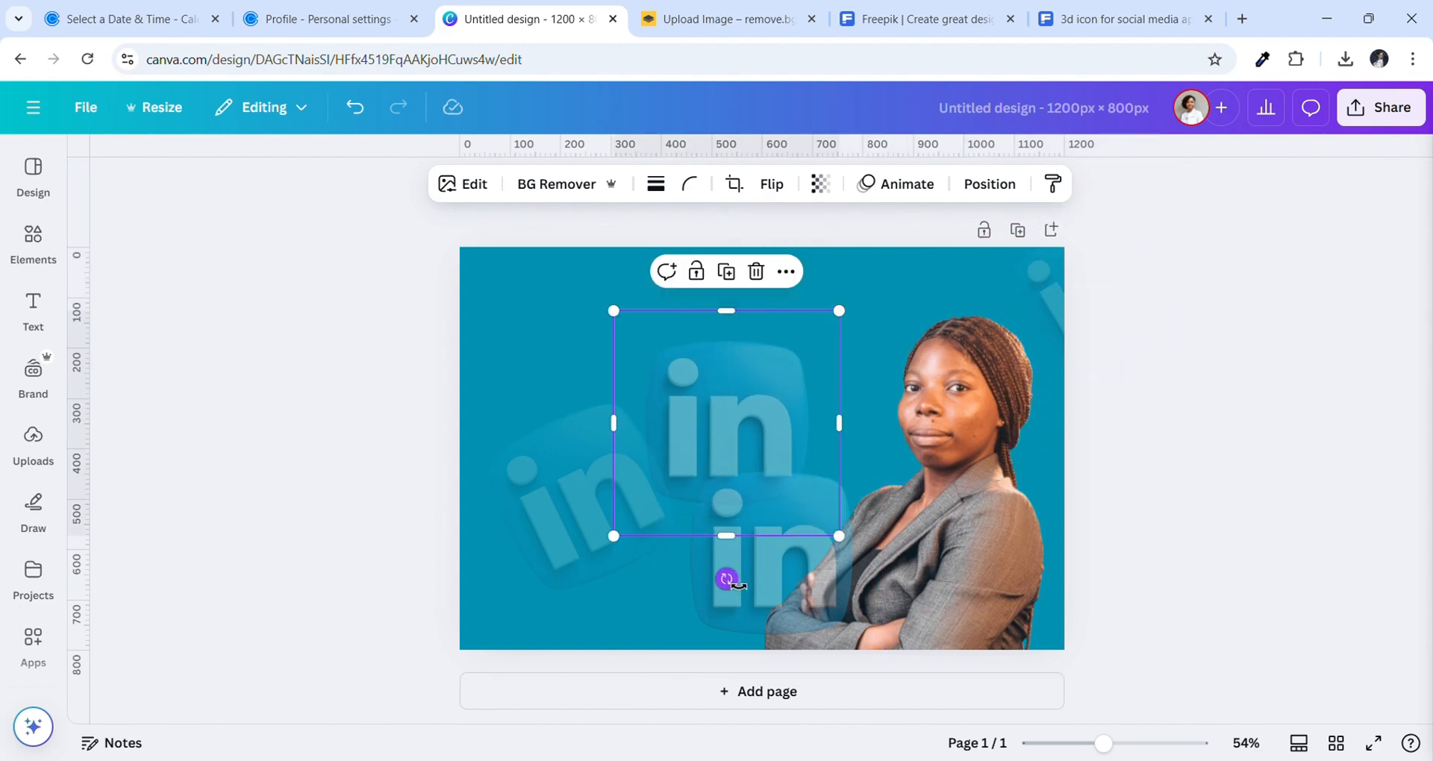
{"action": "left_click_drag", "start_coordinate": [726, 579], "coordinate": [809, 522]}
{"action": "left_click_drag", "start_coordinate": [706, 419], "coordinate": [1006, 328]}
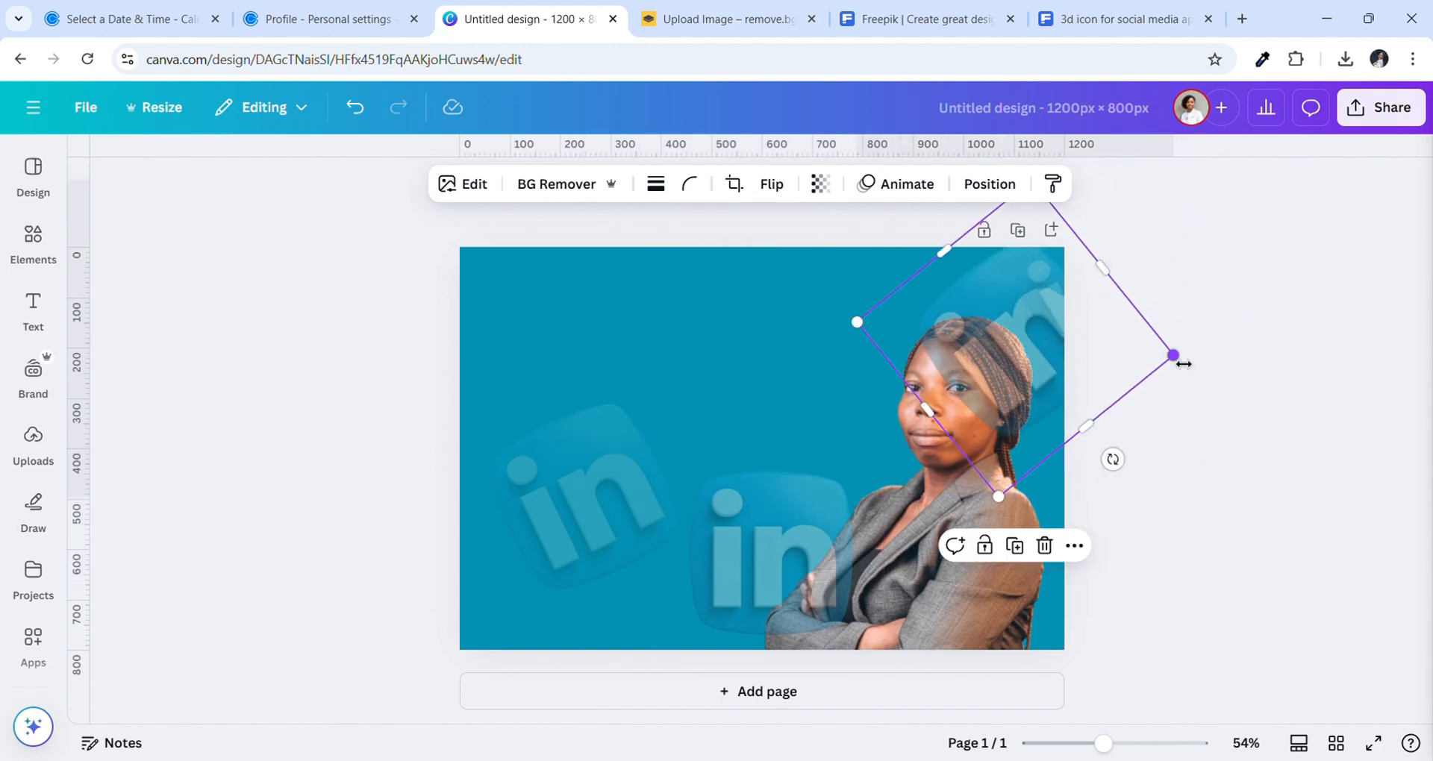
{"action": "left_click_drag", "start_coordinate": [1183, 364], "coordinate": [1098, 345]}
{"action": "left_click_drag", "start_coordinate": [1007, 309], "coordinate": [1123, 252]}
{"action": "left_click_drag", "start_coordinate": [1177, 382], "coordinate": [1152, 384]}
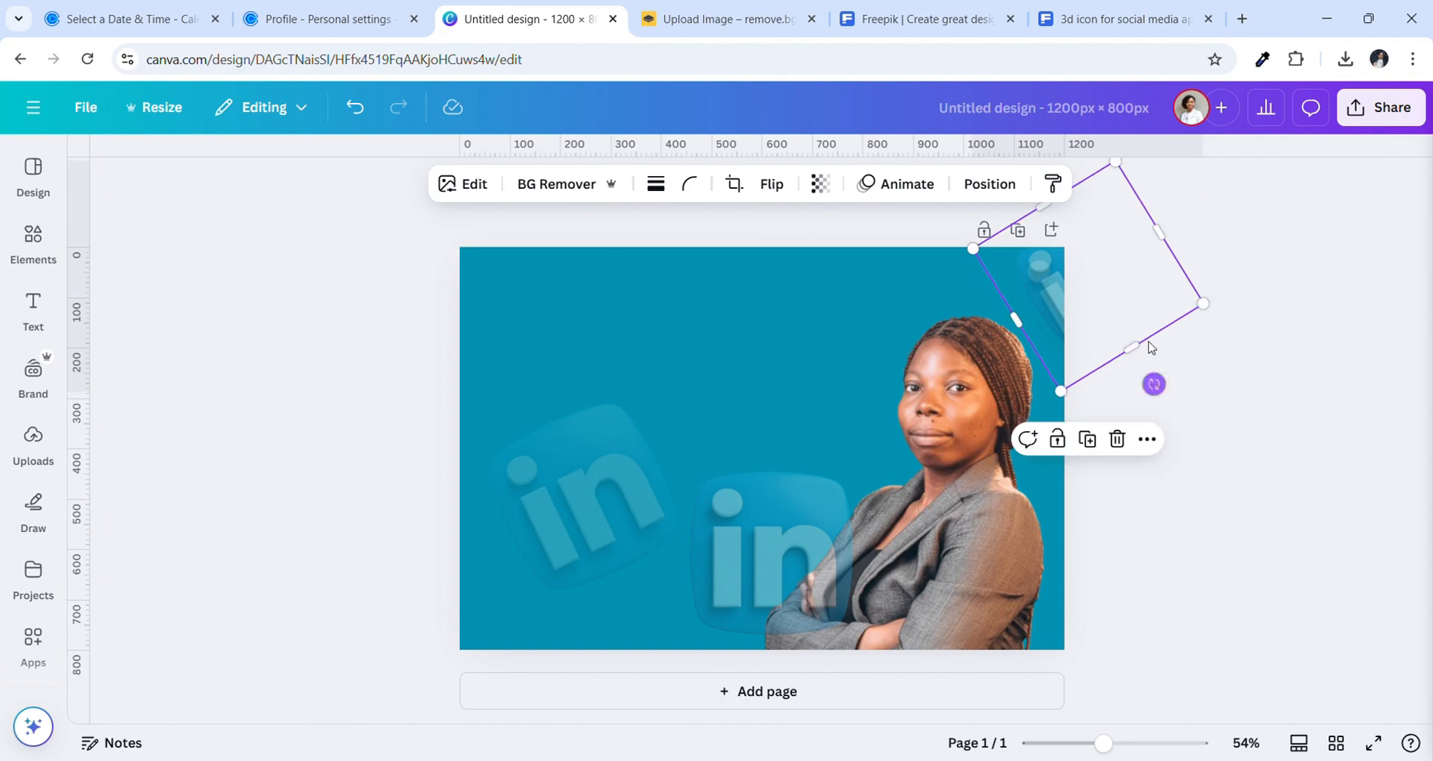
{"action": "left_click_drag", "start_coordinate": [1141, 328], "coordinate": [1135, 270]}
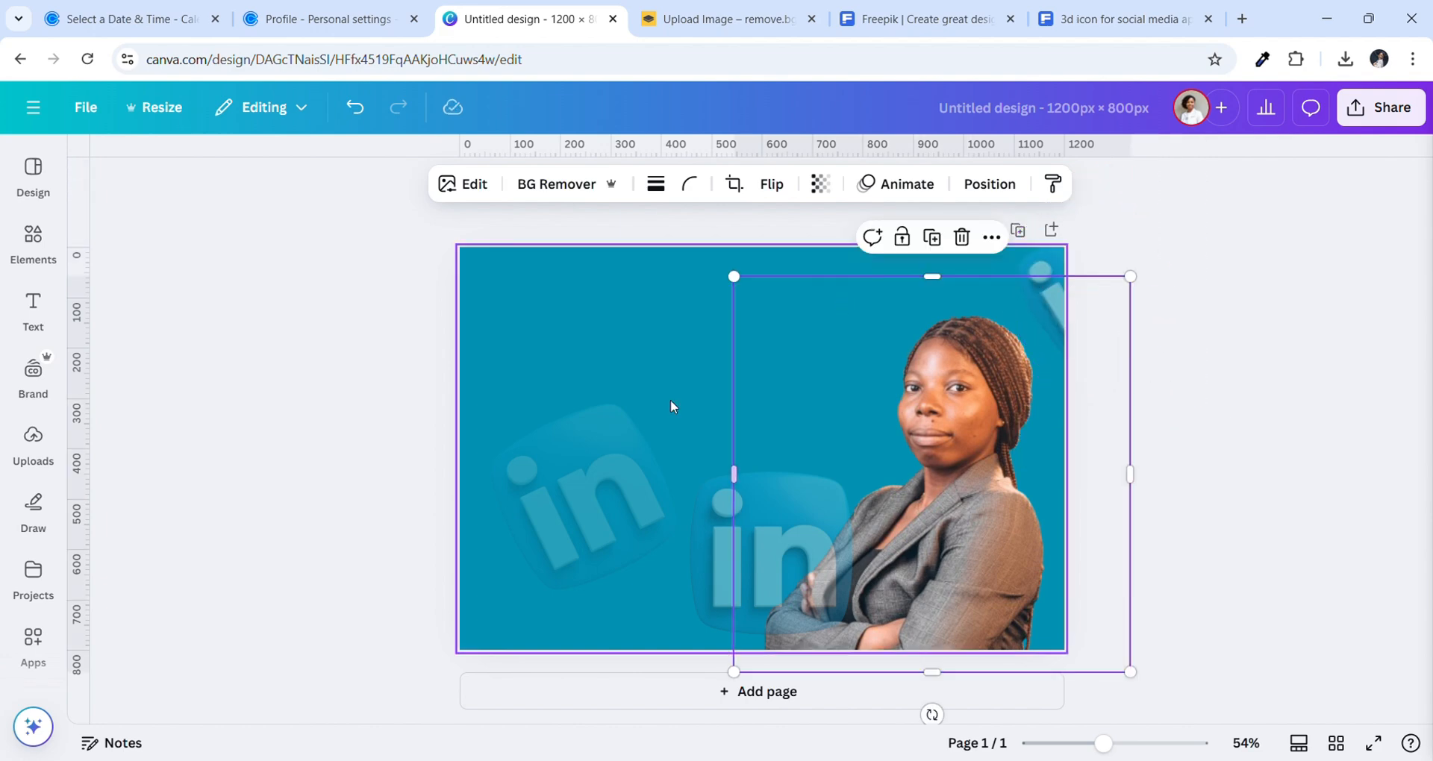
Make the top-right LinkedIn logo more see-through
{"action": "left_click", "coordinate": [623, 406]}
{"action": "left_click", "coordinate": [1025, 264]}
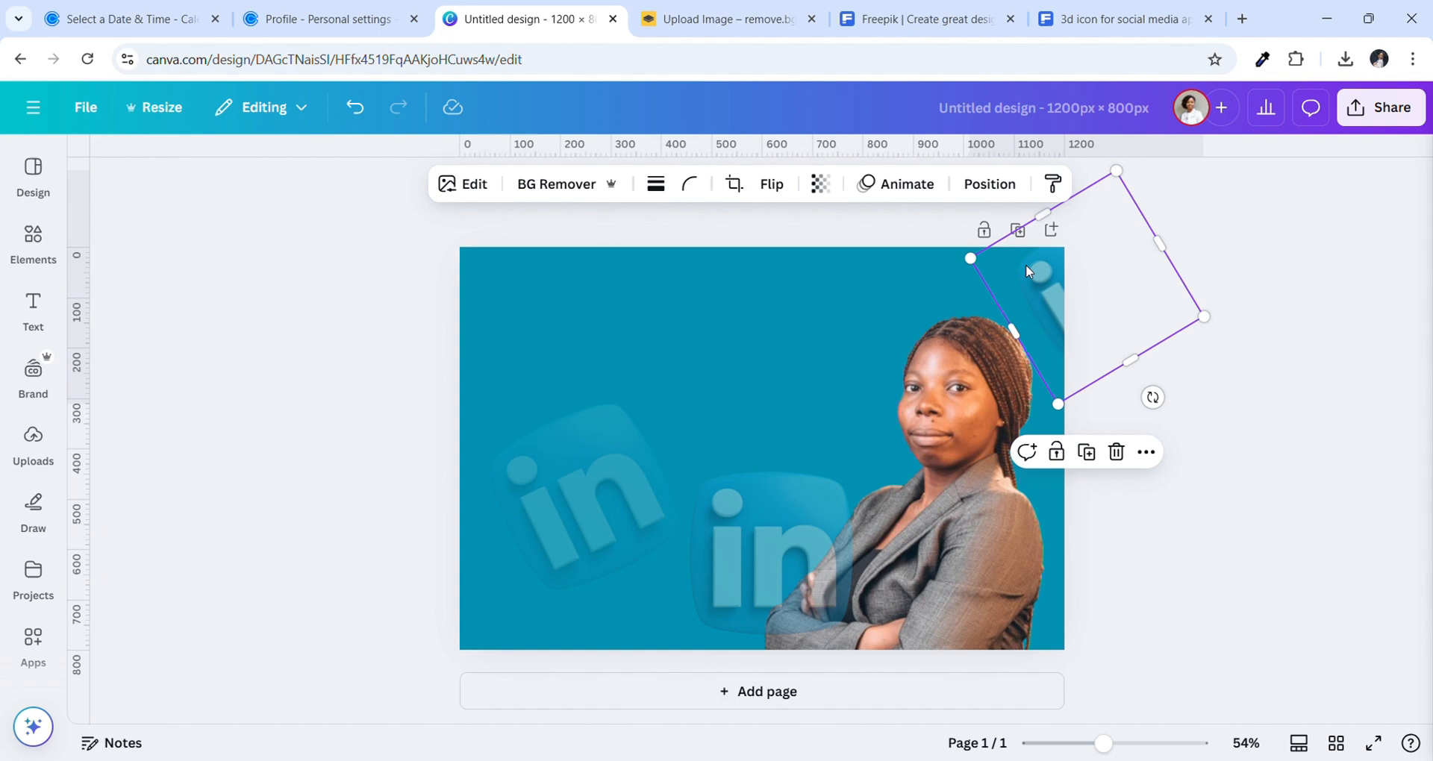
{"action": "left_click", "coordinate": [820, 184]}
{"action": "left_click_drag", "start_coordinate": [866, 260], "coordinate": [747, 260]}
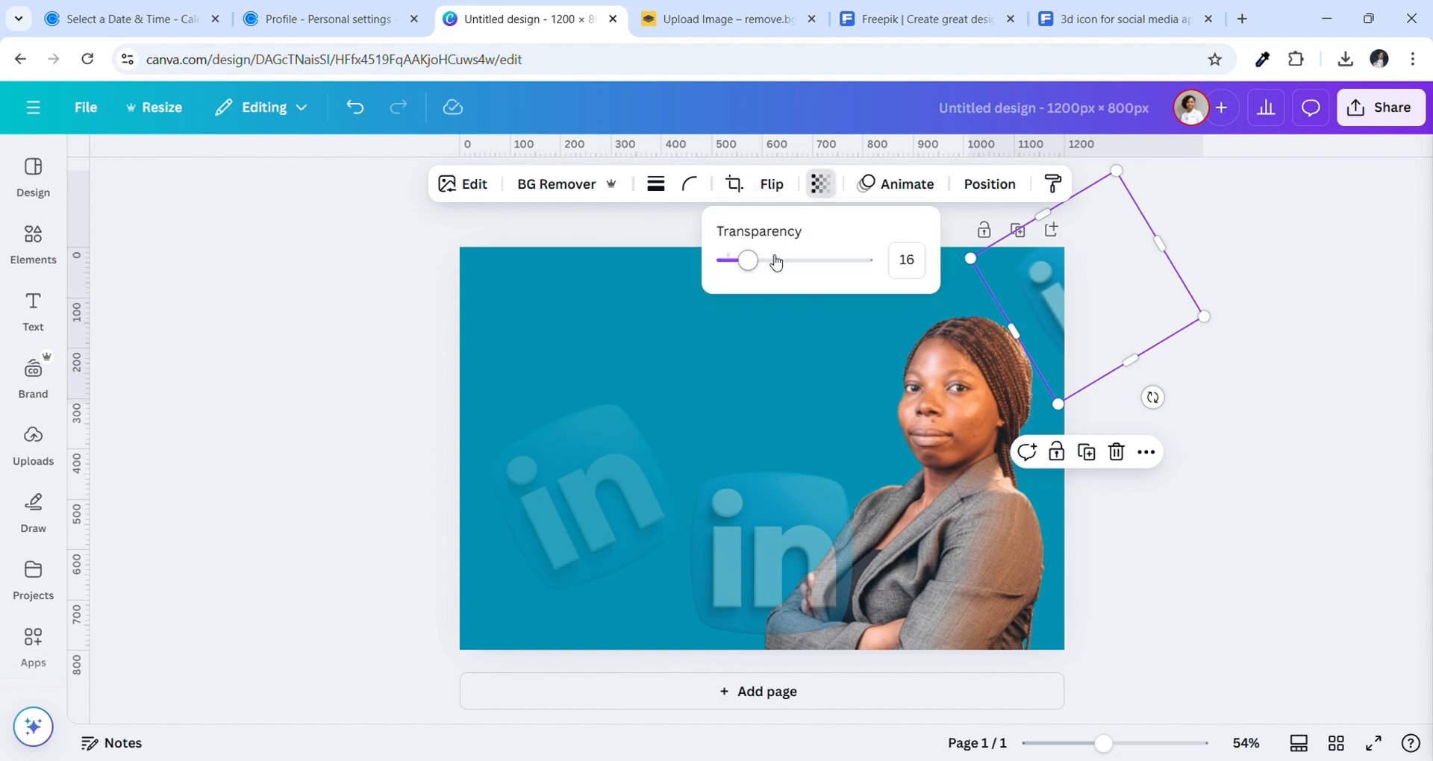
{"action": "left_click", "coordinate": [661, 312]}
Move the faint left logo into the bottom-left corner and shrink it
{"action": "left_click", "coordinate": [556, 453]}
{"action": "left_click_drag", "start_coordinate": [557, 454], "coordinate": [467, 603]}
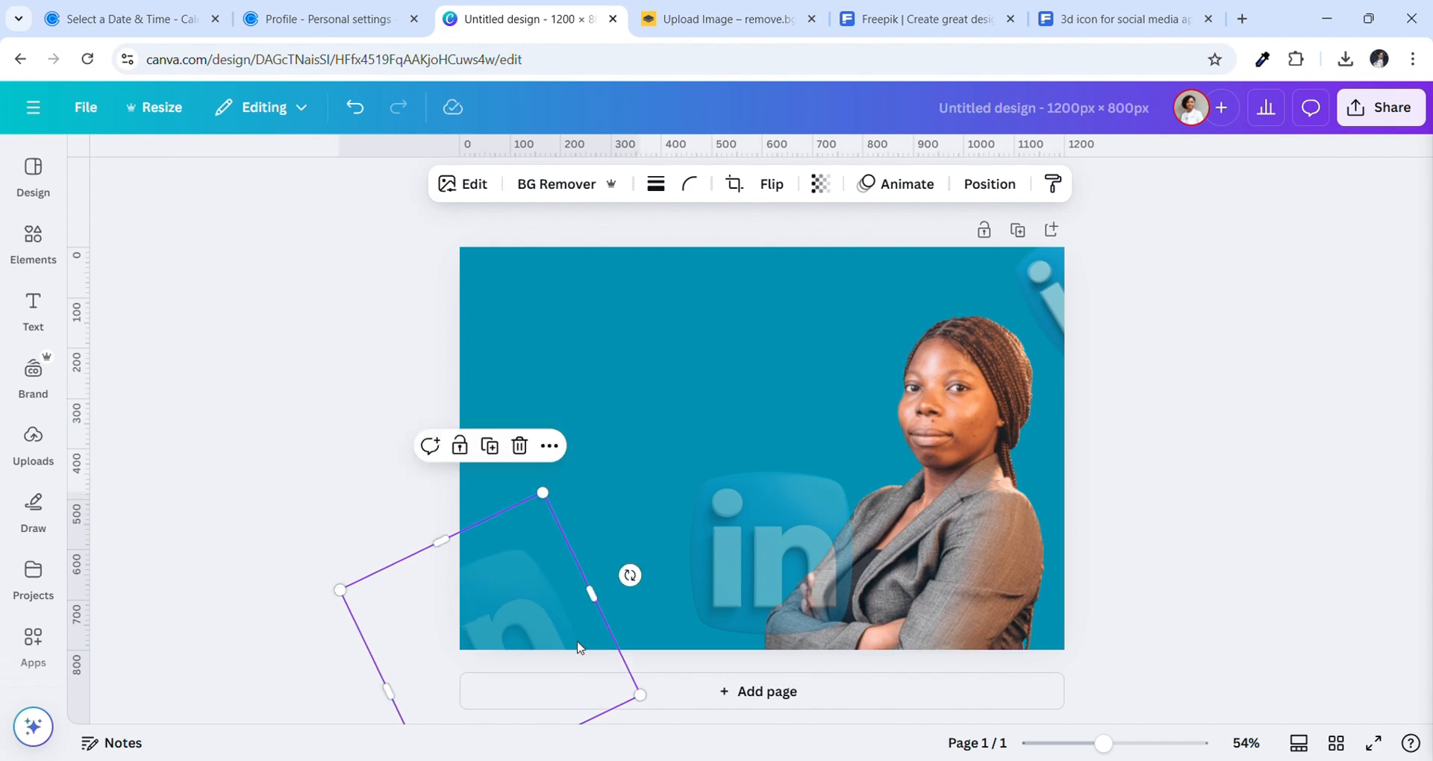
{"action": "left_click_drag", "start_coordinate": [652, 706], "coordinate": [573, 678]}
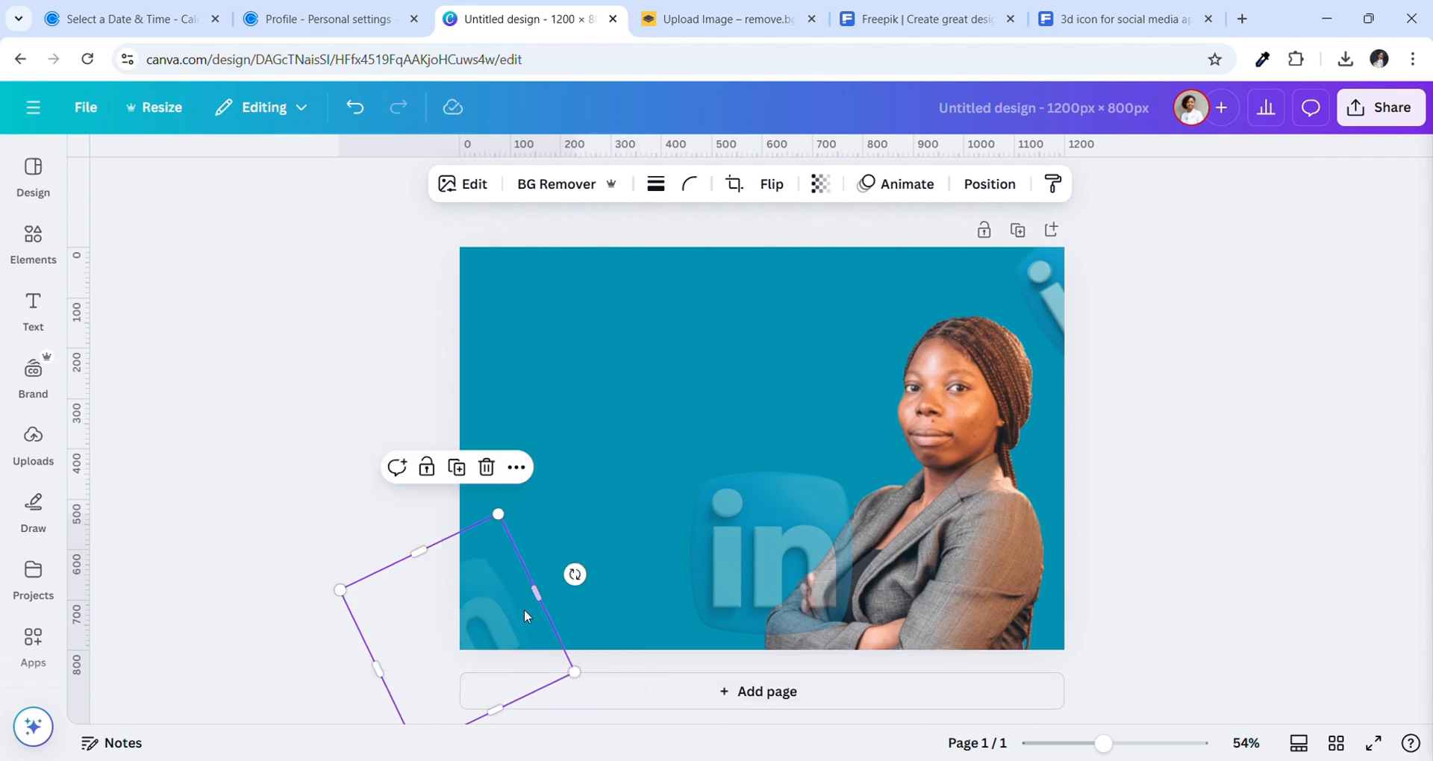
{"action": "mouse_move", "coordinate": [524, 609]}
{"action": "left_mouse_down"}
{"action": "mouse_move", "coordinate": [553, 614]}
{"action": "mouse_move", "coordinate": [537, 610]}
{"action": "left_mouse_up"}
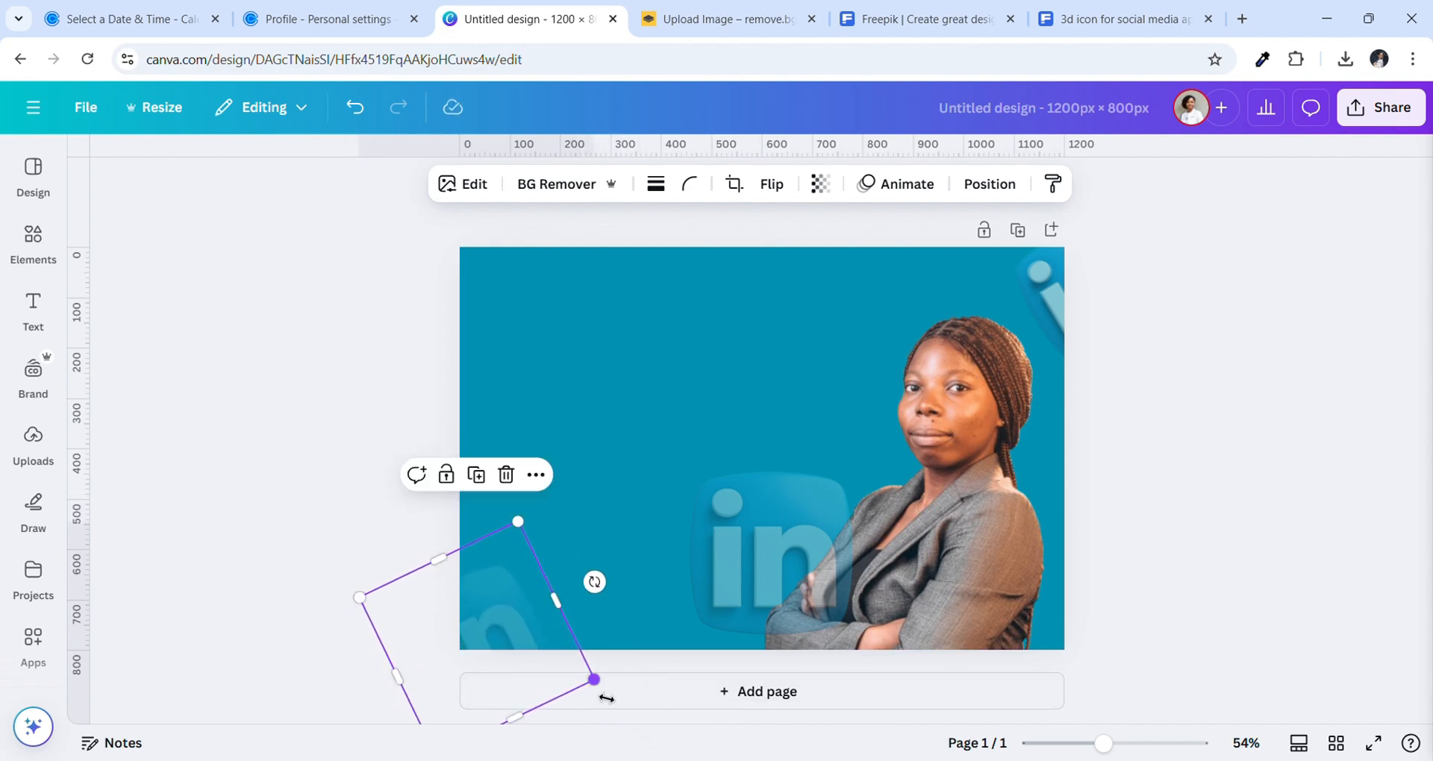
{"action": "left_click_drag", "start_coordinate": [606, 693], "coordinate": [585, 685]}
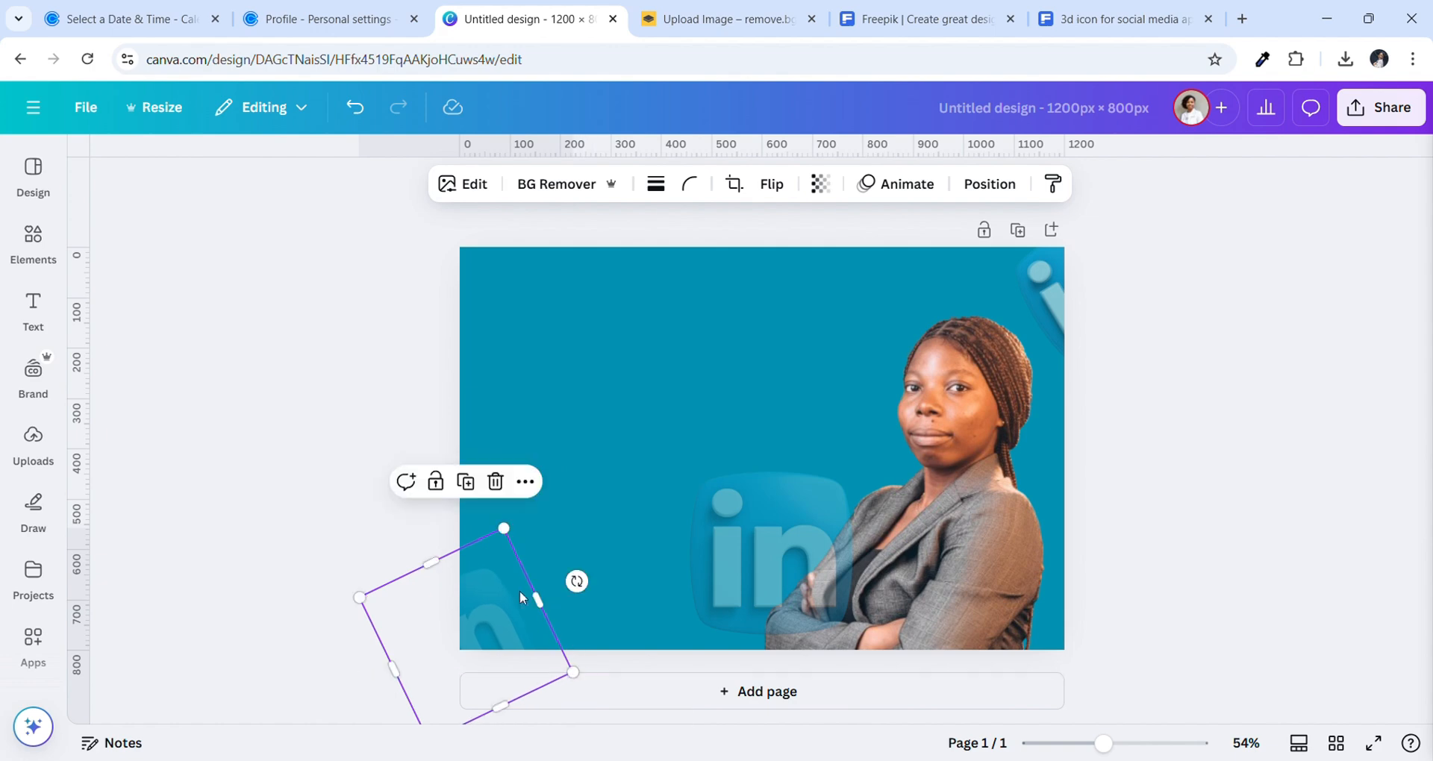
{"action": "mouse_move", "coordinate": [522, 590]}
{"action": "left_mouse_down"}
{"action": "mouse_move", "coordinate": [541, 585]}
{"action": "mouse_move", "coordinate": [531, 594]}
{"action": "left_mouse_up"}
Shrink the central logo to about 190 px, tilt it into the bottom-left edge, and set transparency 35
{"action": "left_click", "coordinate": [745, 537]}
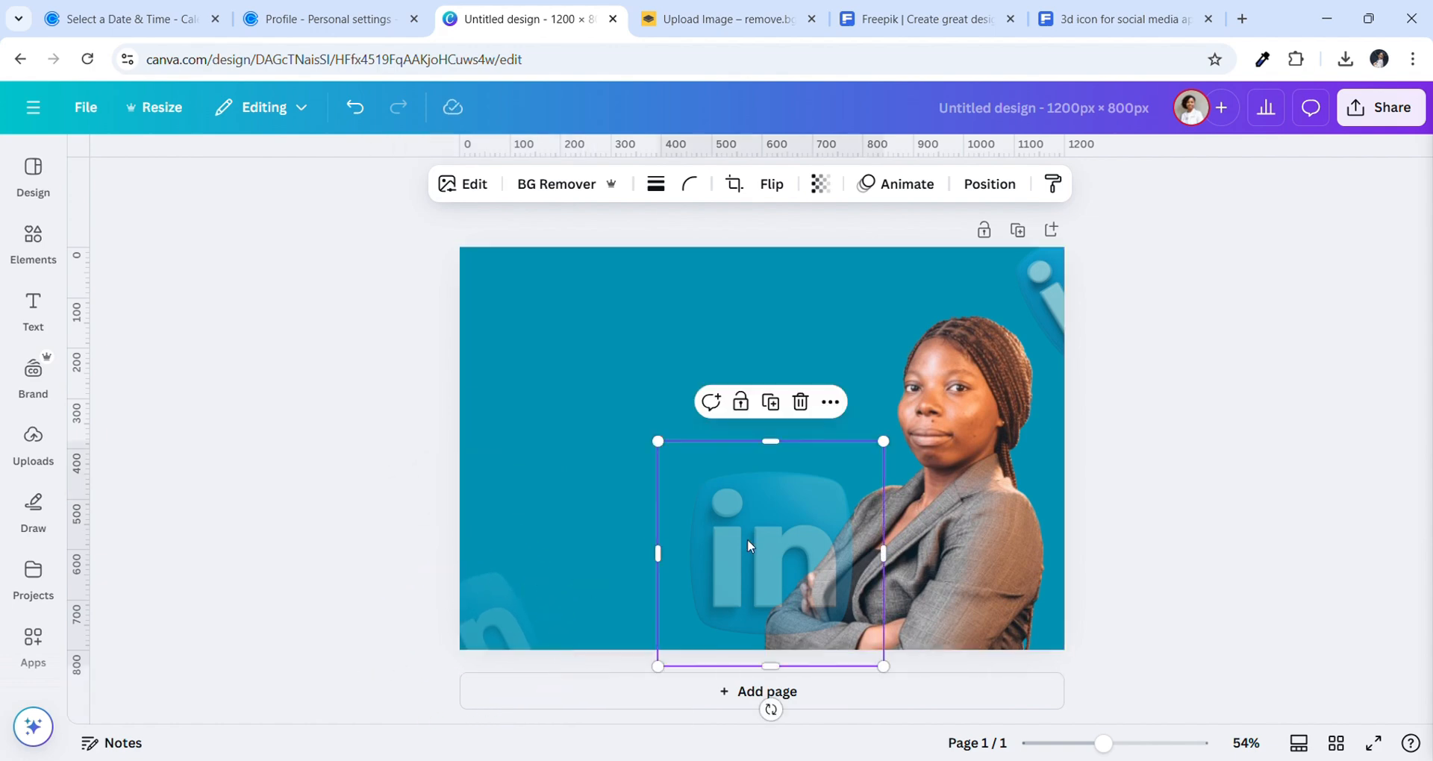
{"action": "left_click_drag", "start_coordinate": [883, 664], "coordinate": [799, 582]}
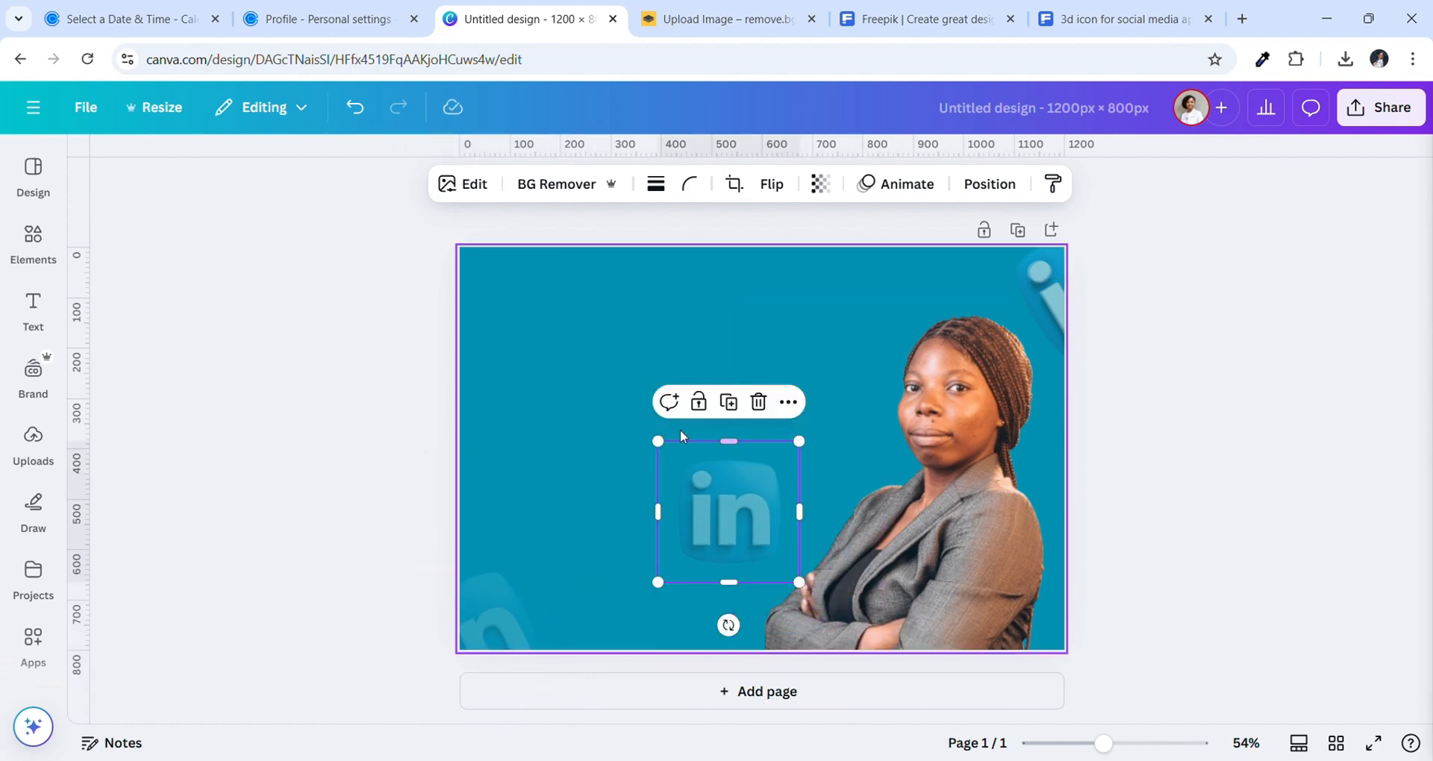
{"action": "left_click_drag", "start_coordinate": [729, 625], "coordinate": [780, 610]}
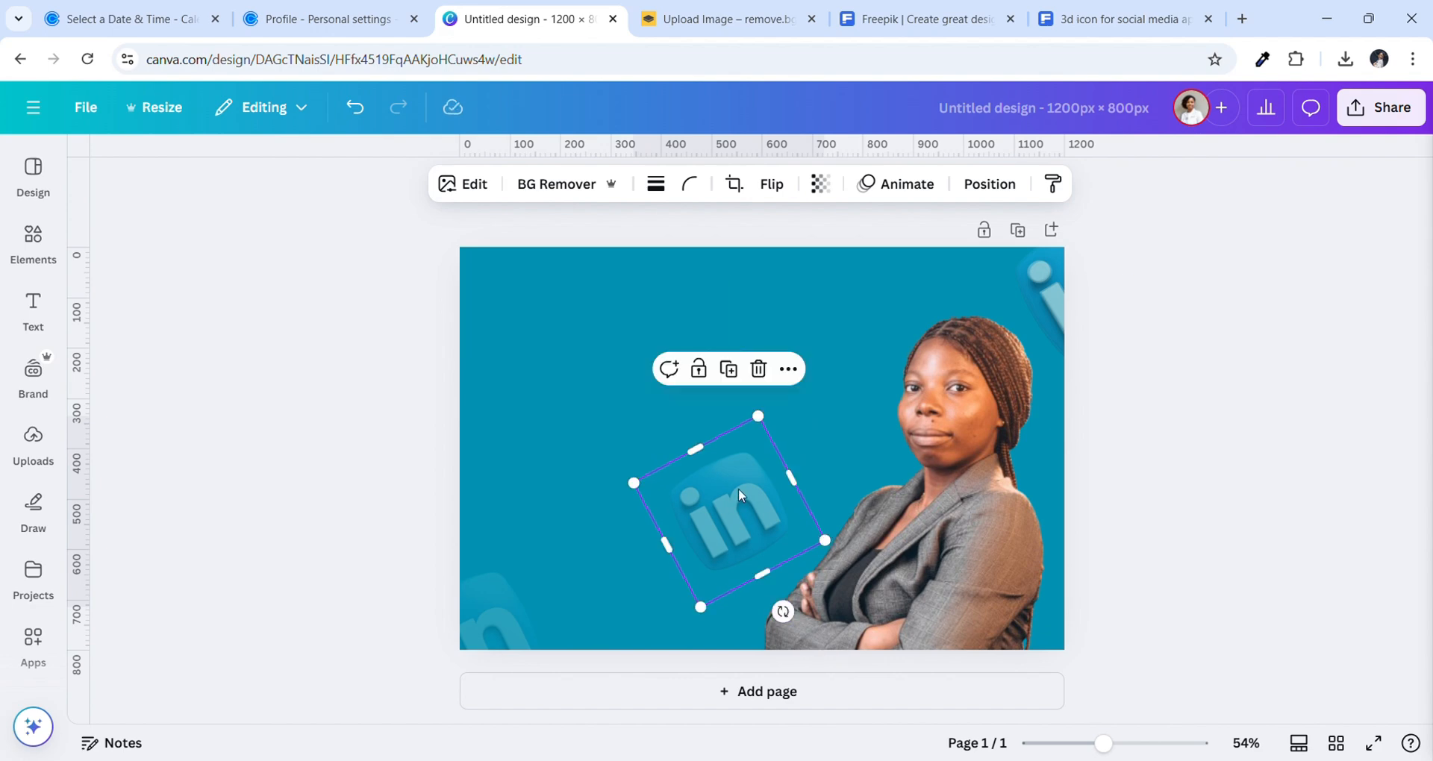
{"action": "left_click_drag", "start_coordinate": [737, 500], "coordinate": [490, 625]}
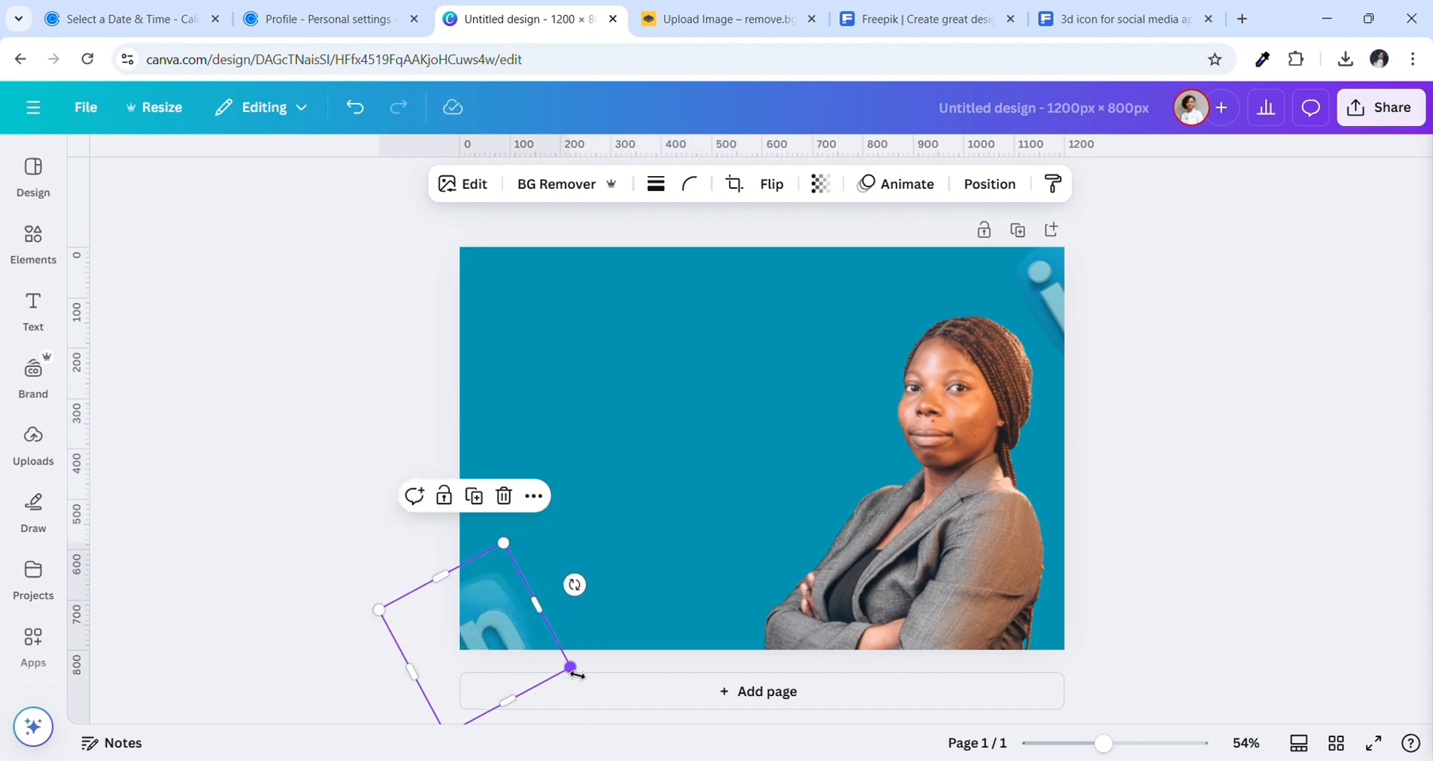
{"action": "left_click_drag", "start_coordinate": [579, 677], "coordinate": [582, 674]}
{"action": "left_click_drag", "start_coordinate": [530, 617], "coordinate": [522, 605]}
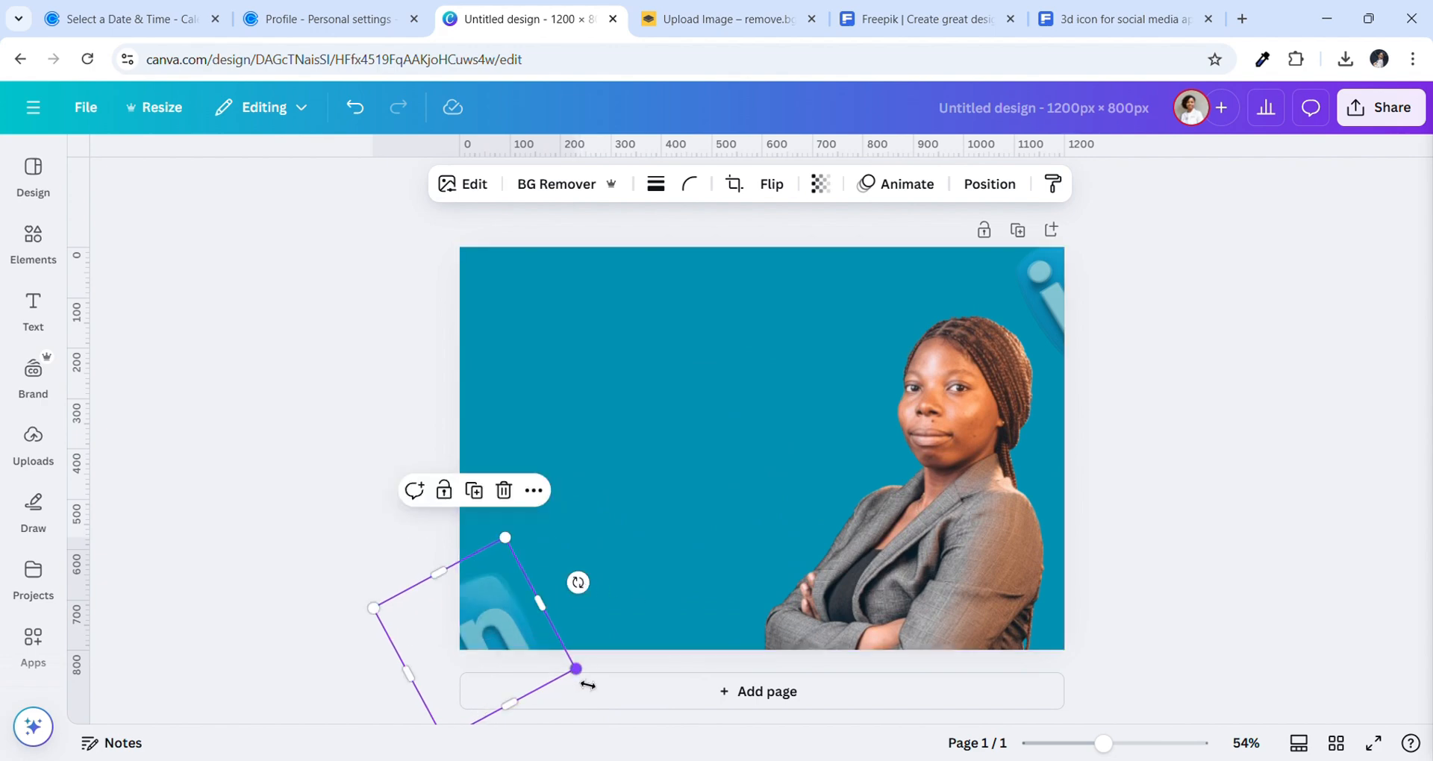
{"action": "left_click_drag", "start_coordinate": [588, 685], "coordinate": [594, 686]}
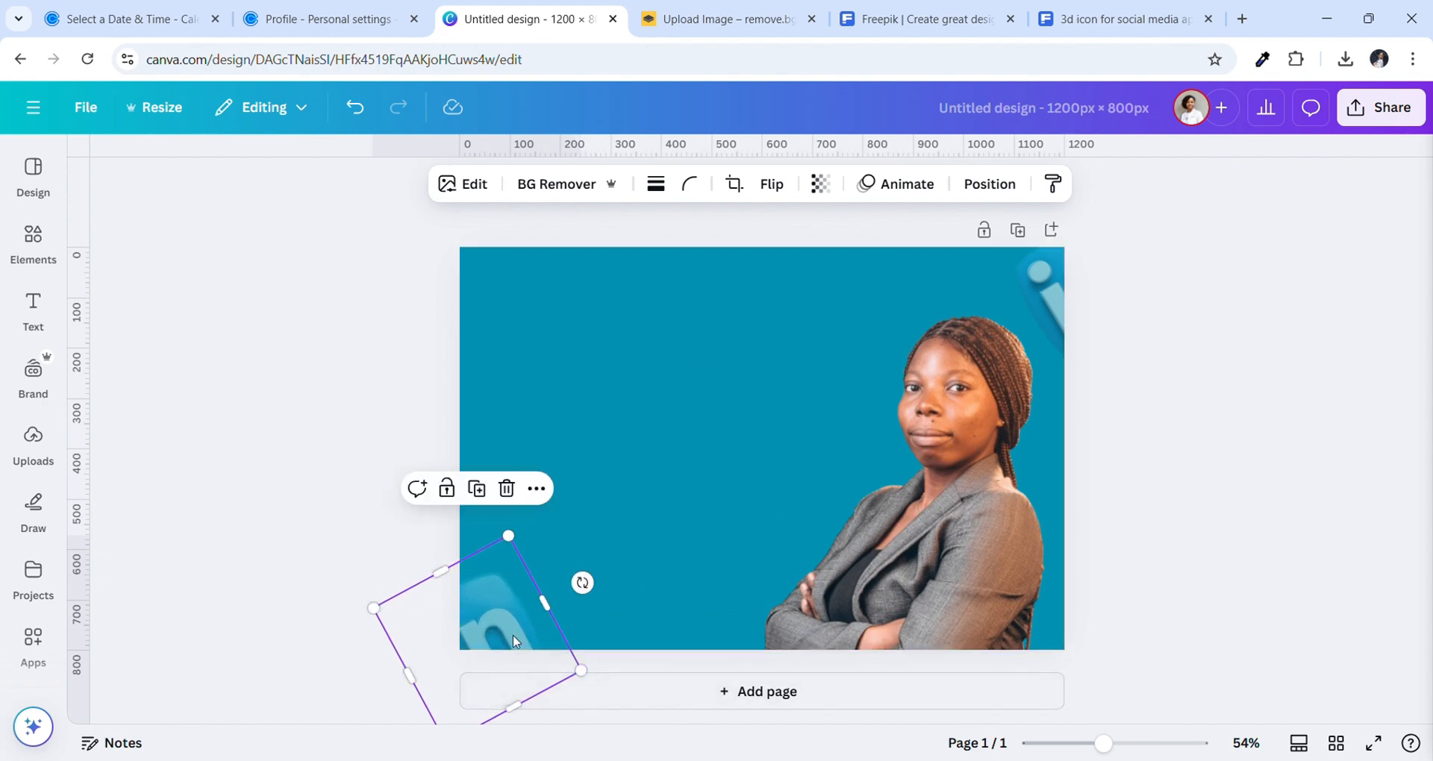
{"action": "left_click", "coordinate": [821, 185]}
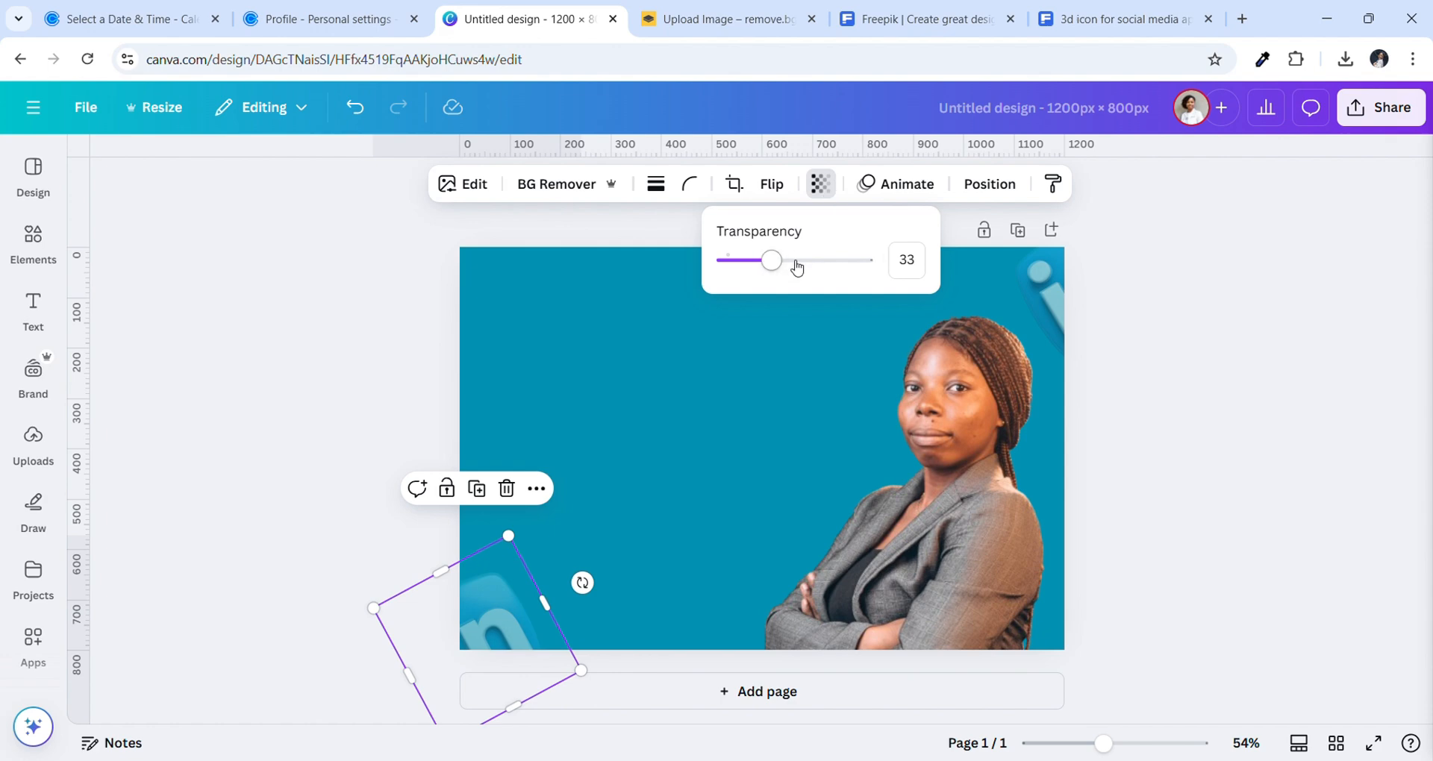
{"action": "left_click", "coordinate": [912, 267]}
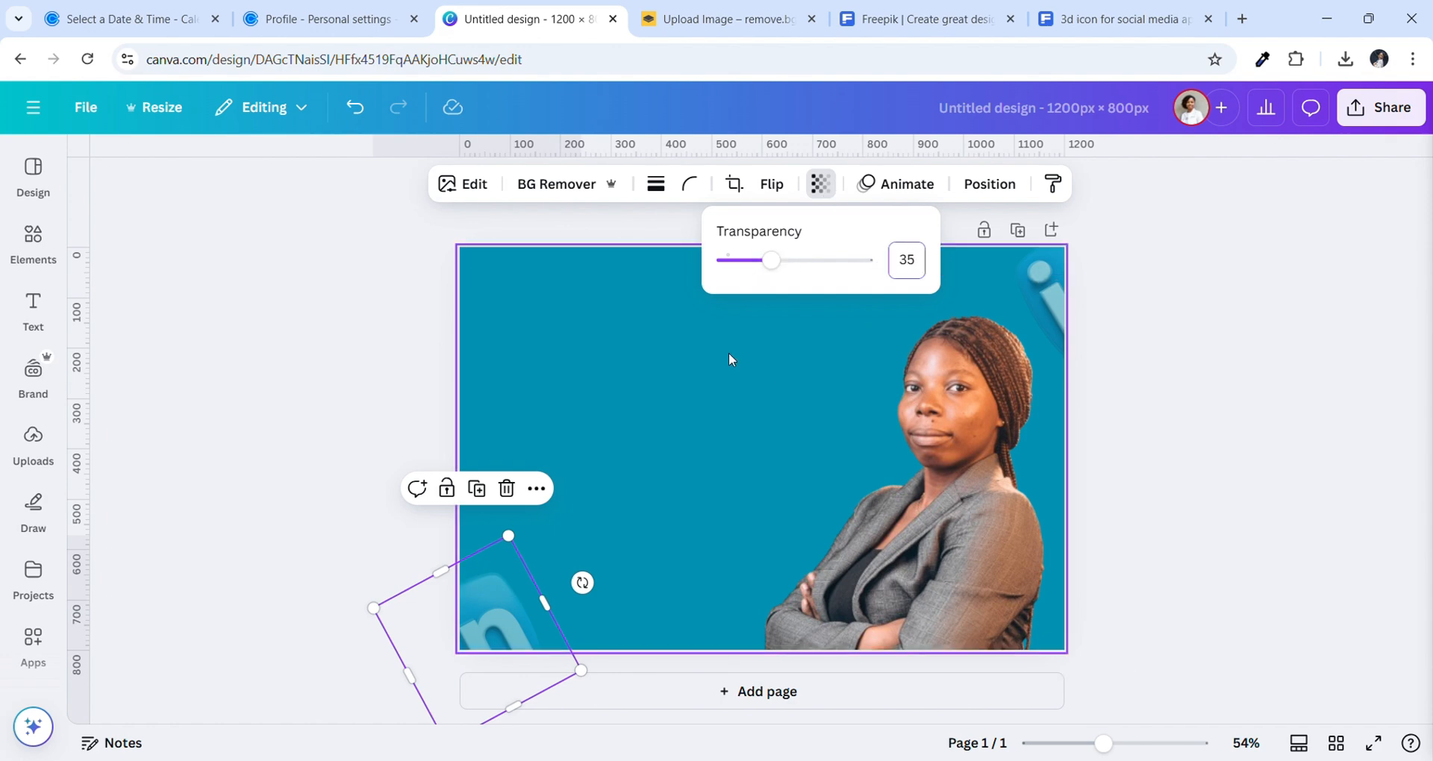
{"action": "left_click", "coordinate": [674, 349]}
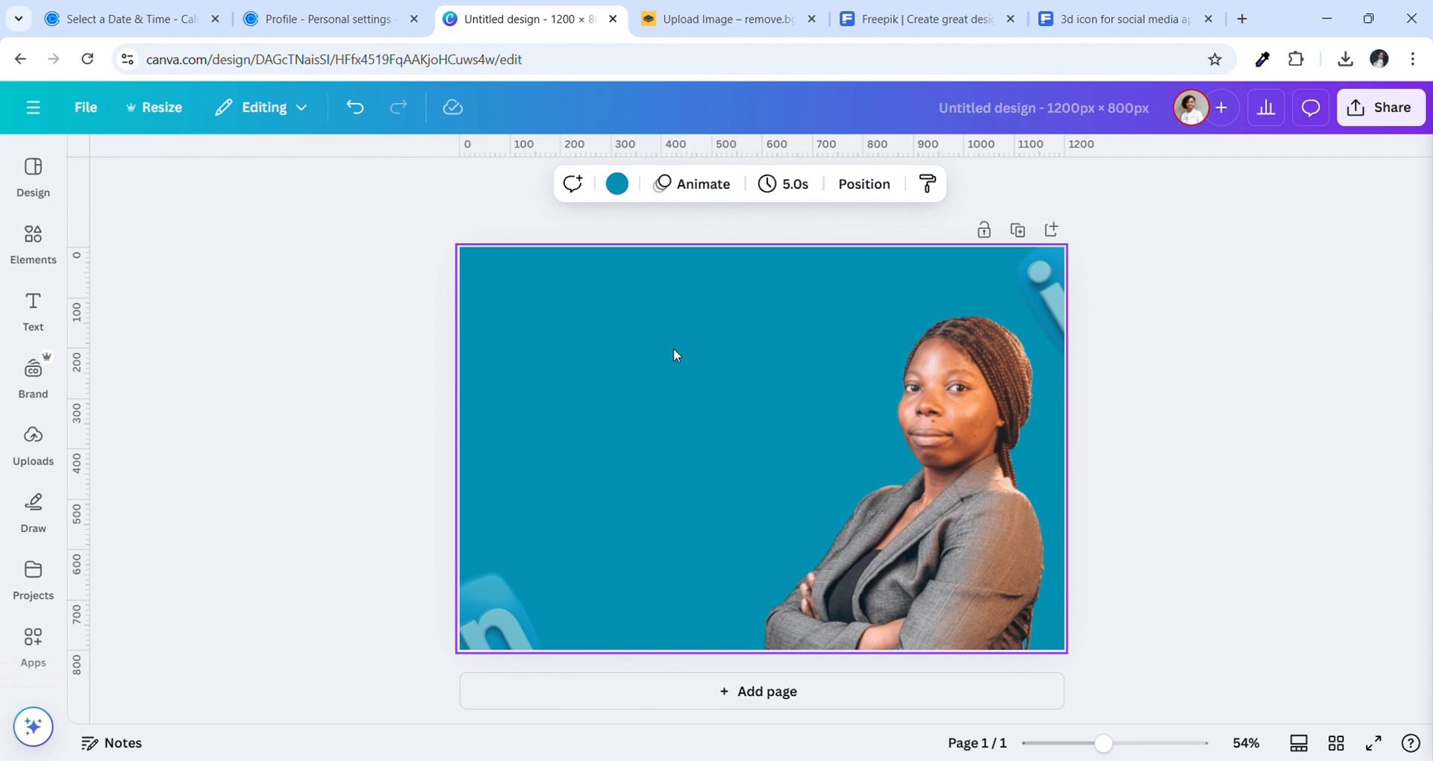
Add a text box, clear its placeholder text, then discard the empty box
{"action": "left_click", "coordinate": [33, 313]}
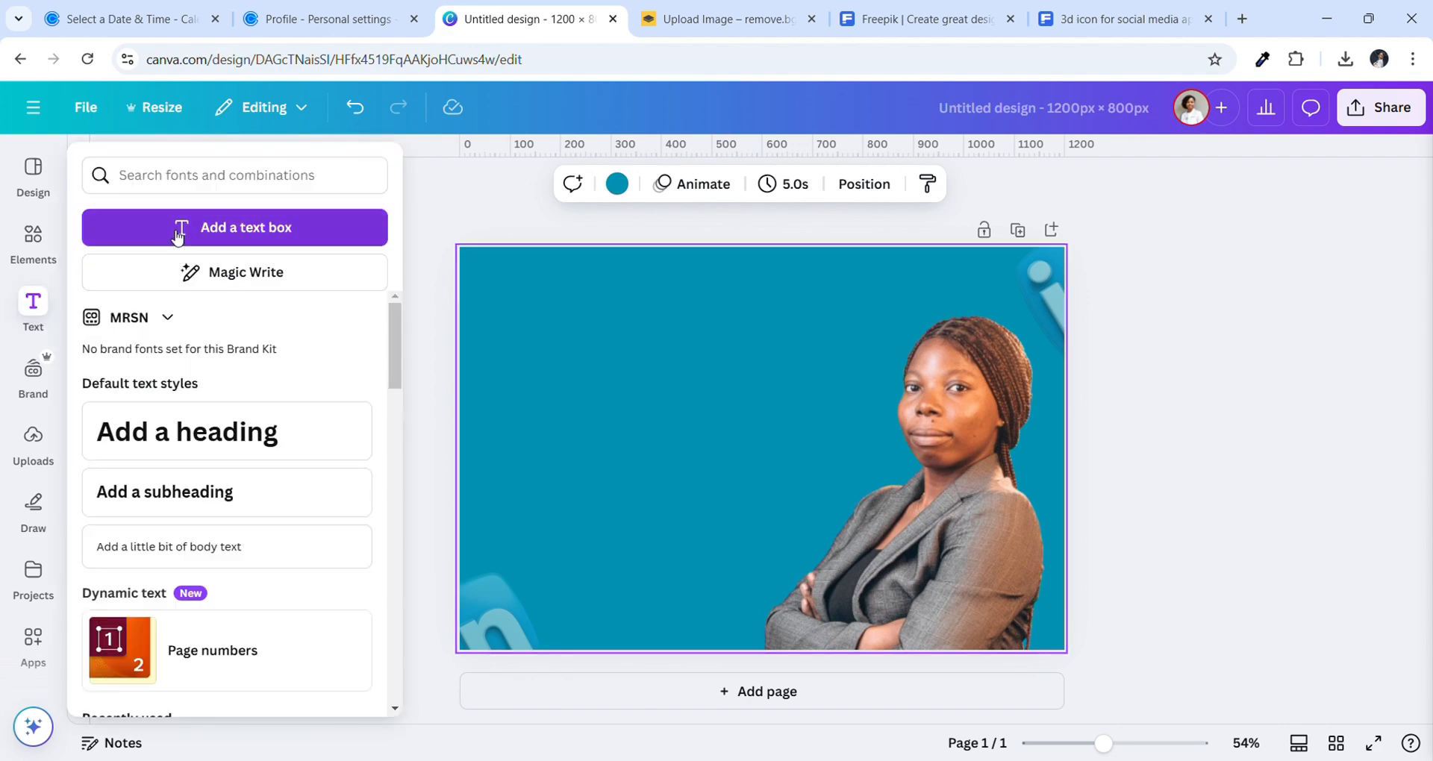
{"action": "left_click", "coordinate": [182, 229]}
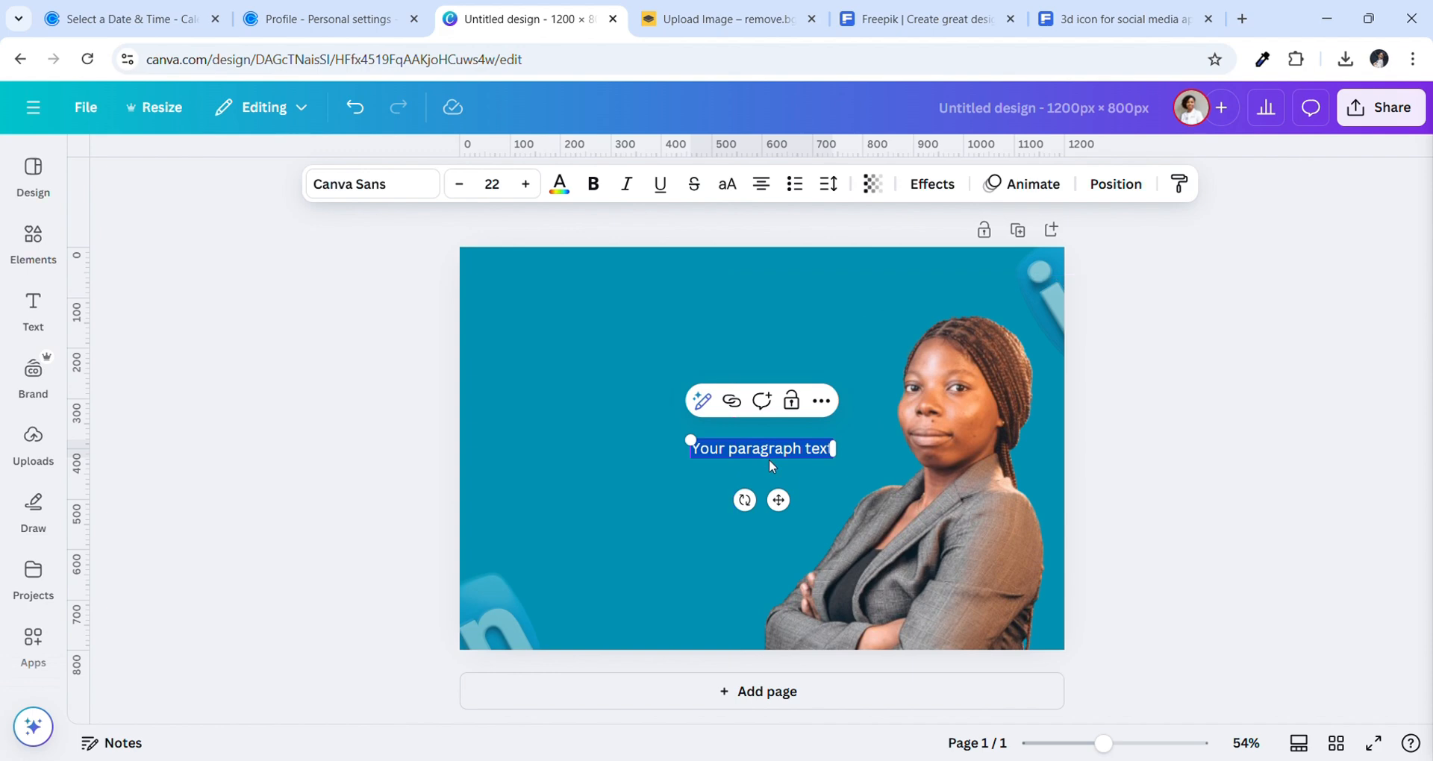
{"action": "left_click_drag", "start_coordinate": [779, 500], "coordinate": [693, 439]}
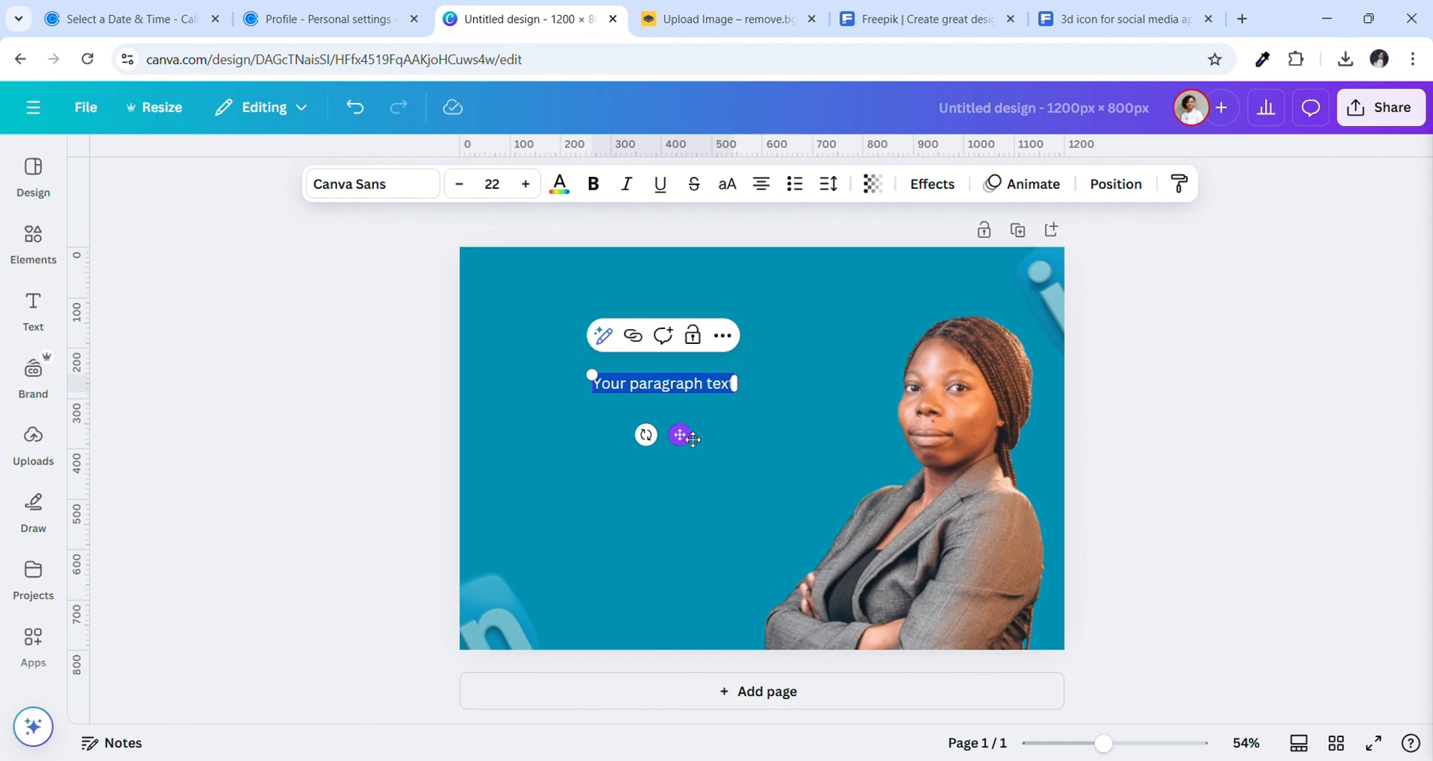
{"action": "left_click", "coordinate": [717, 391]}
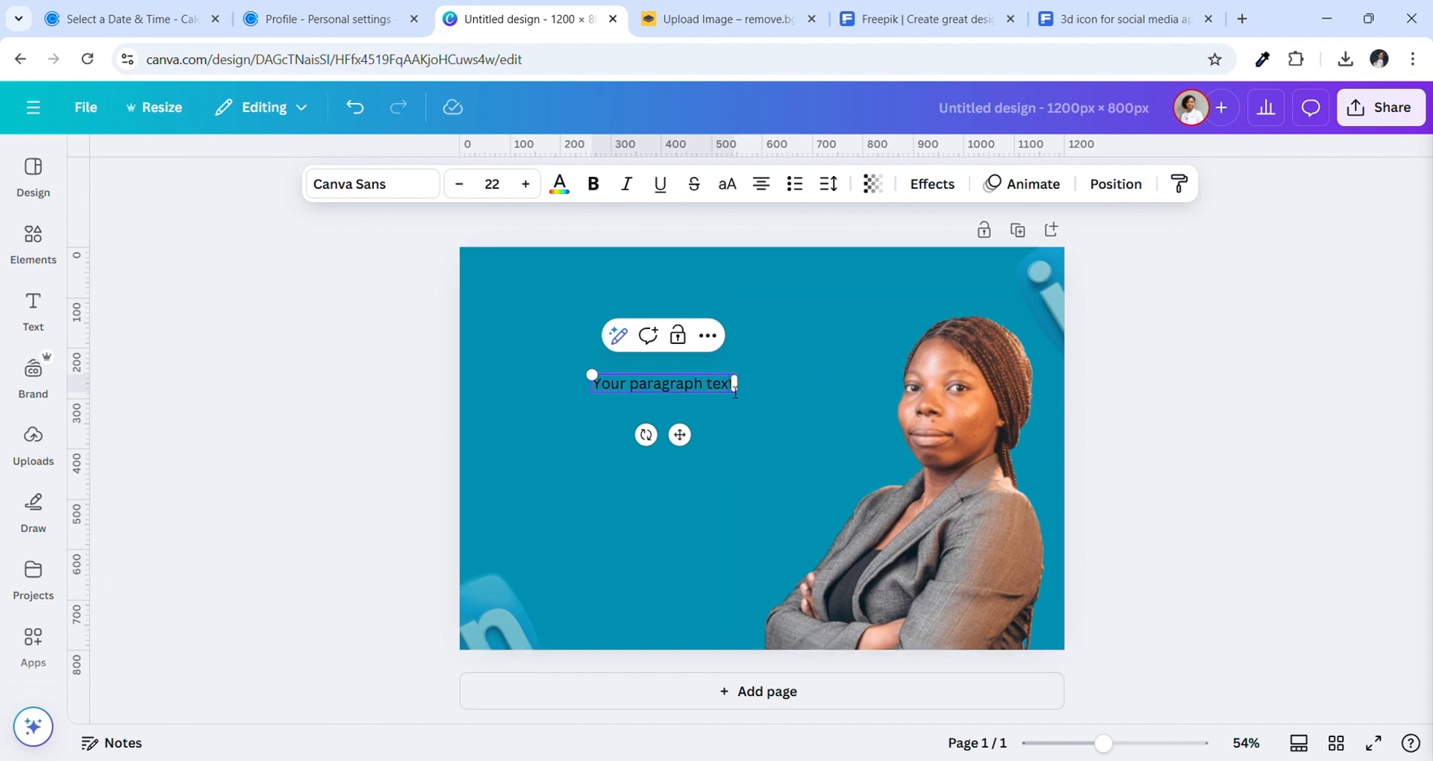
{"action": "key", "text": "BackSpace"}
{"action": "key", "text": "BackSpace"}
{"action": "key", "text": "BackSpace"}
{"action": "key", "text": "BackSpace"}
{"action": "key", "text": "BackSpace"}
{"action": "key", "text": "BackSpace"}
{"action": "key", "text": "BackSpace"}
{"action": "key", "text": "BackSpace"}
{"action": "key", "text": "BackSpace"}
{"action": "key", "text": "BackSpace"}
{"action": "key", "text": "BackSpace"}
{"action": "key", "text": "BackSpace"}
{"action": "key", "text": "BackSpace"}
{"action": "key", "text": "BackSpace"}
{"action": "key", "text": "BackSpace"}
{"action": "key", "text": "BackSpace"}
{"action": "key", "text": "BackSpace"}
{"action": "key", "text": "BackSpace"}
{"action": "key", "text": "BackSpace"}
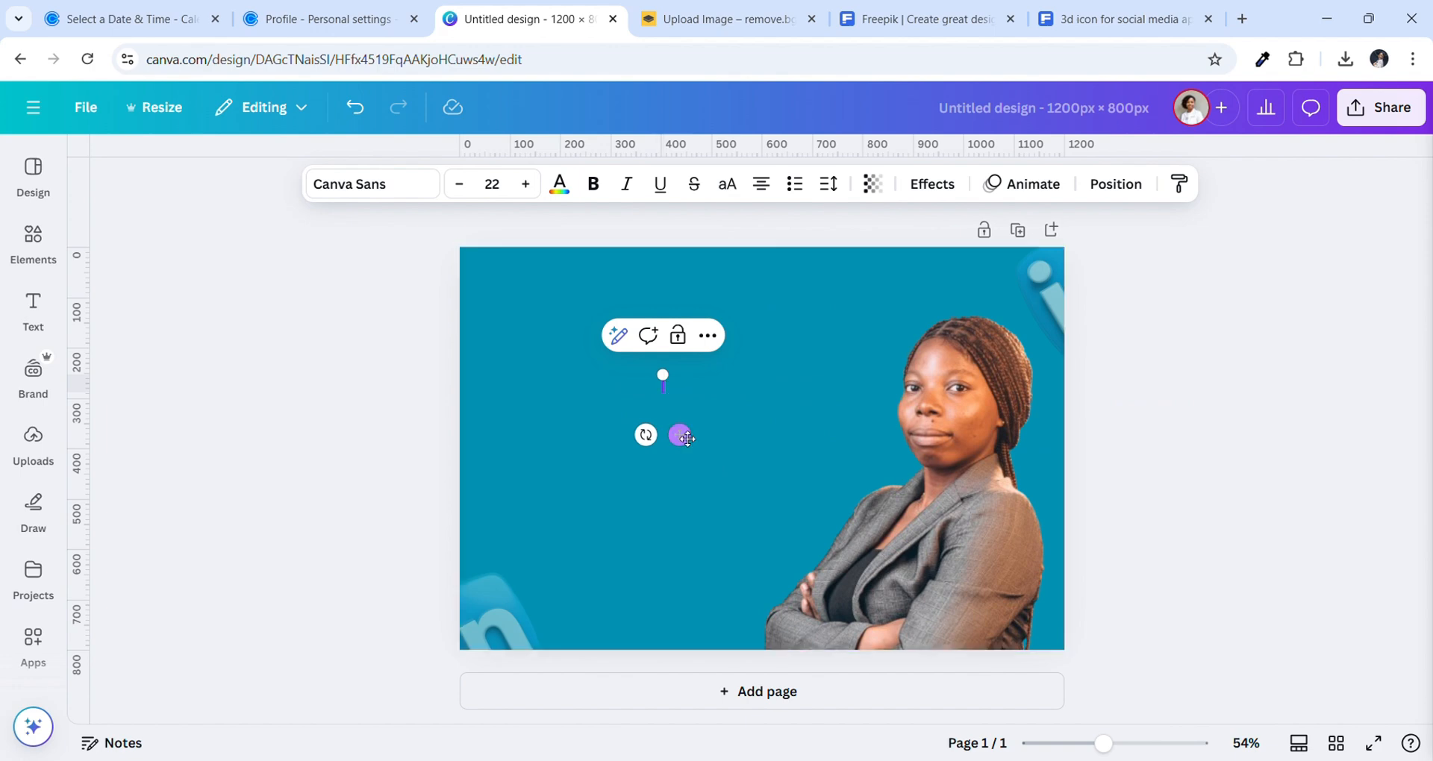
{"action": "left_click_drag", "start_coordinate": [687, 439], "coordinate": [700, 448]}
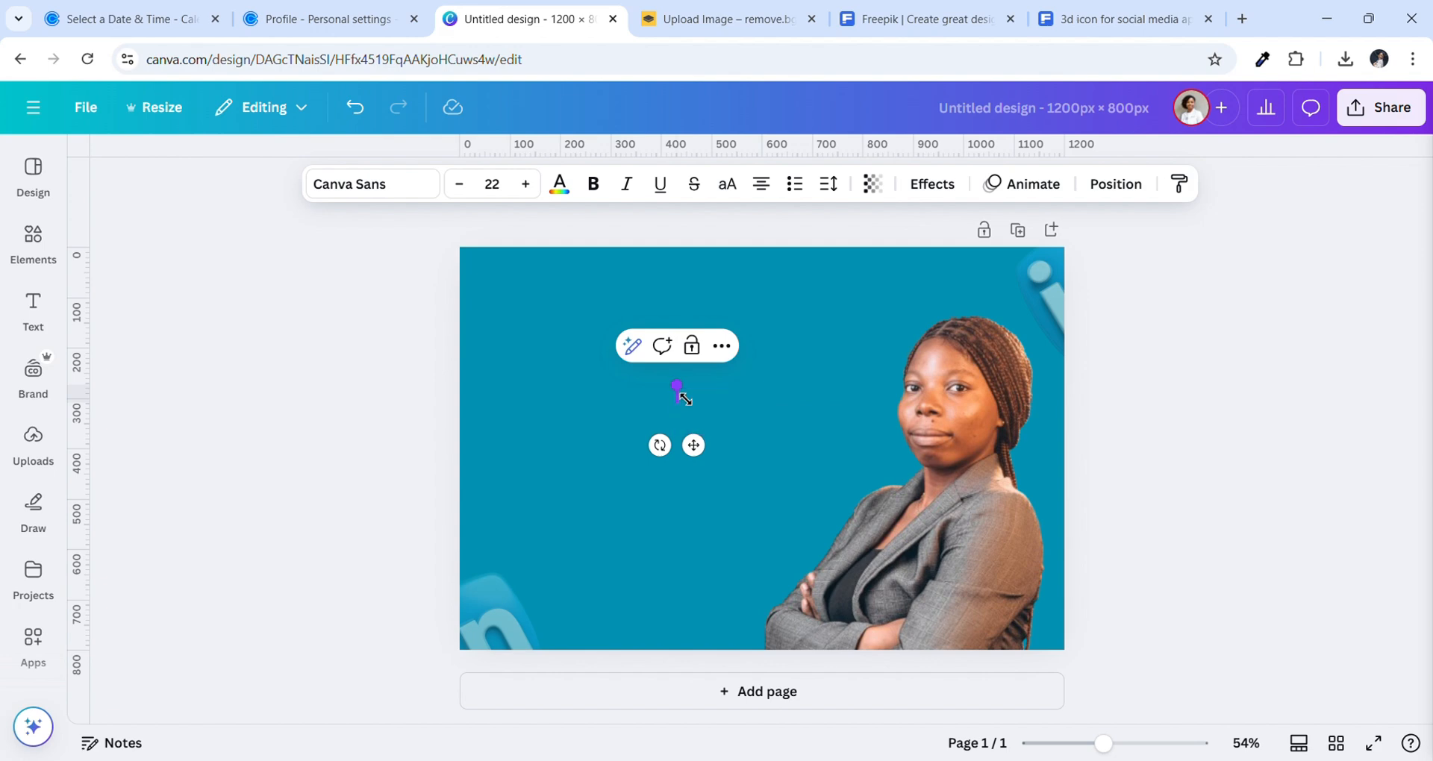
{"action": "left_click", "coordinate": [676, 394]}
Add a text box reading 'Feeling overwhelmed with ADMIN Tasks? I got you!' at the banner's upper left
{"action": "left_click", "coordinate": [33, 306]}
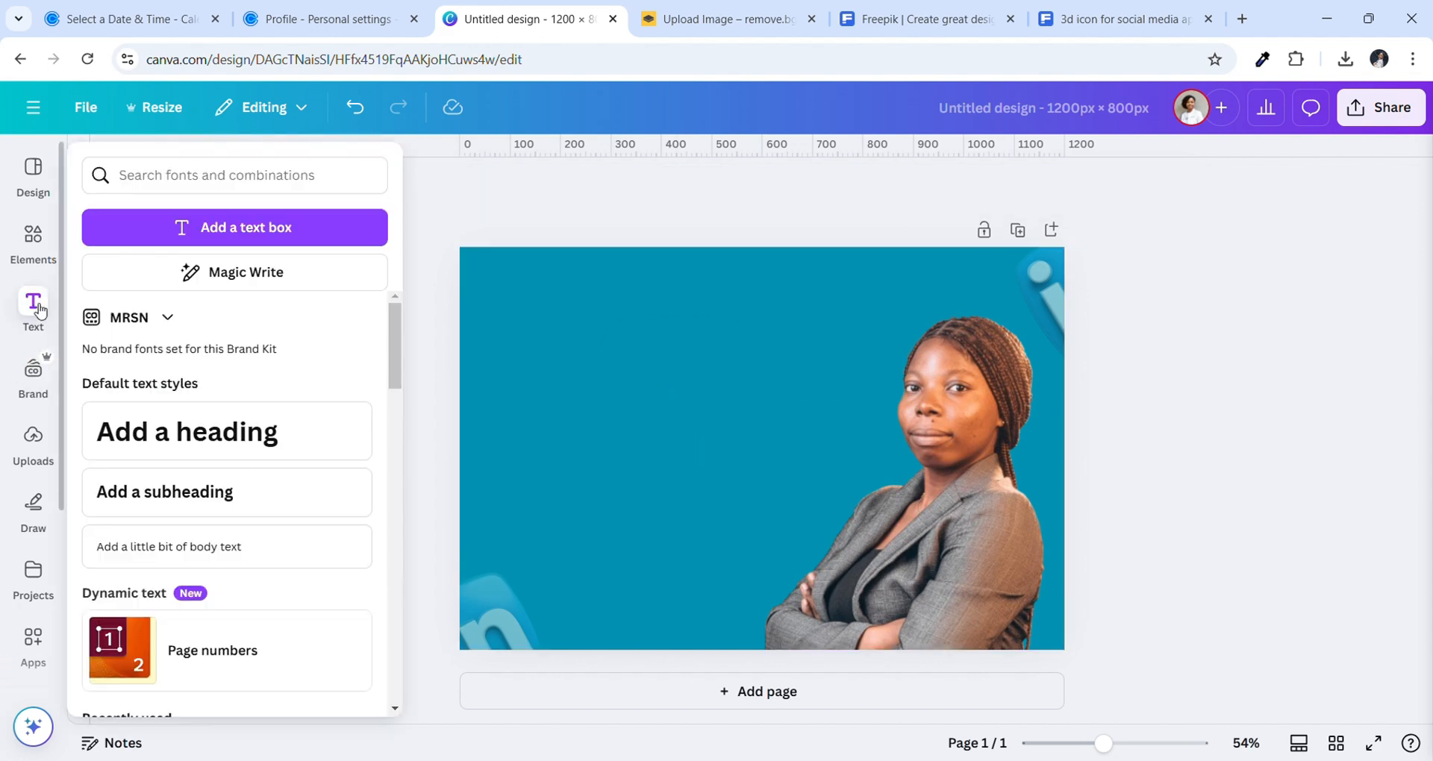
{"action": "left_click", "coordinate": [203, 229]}
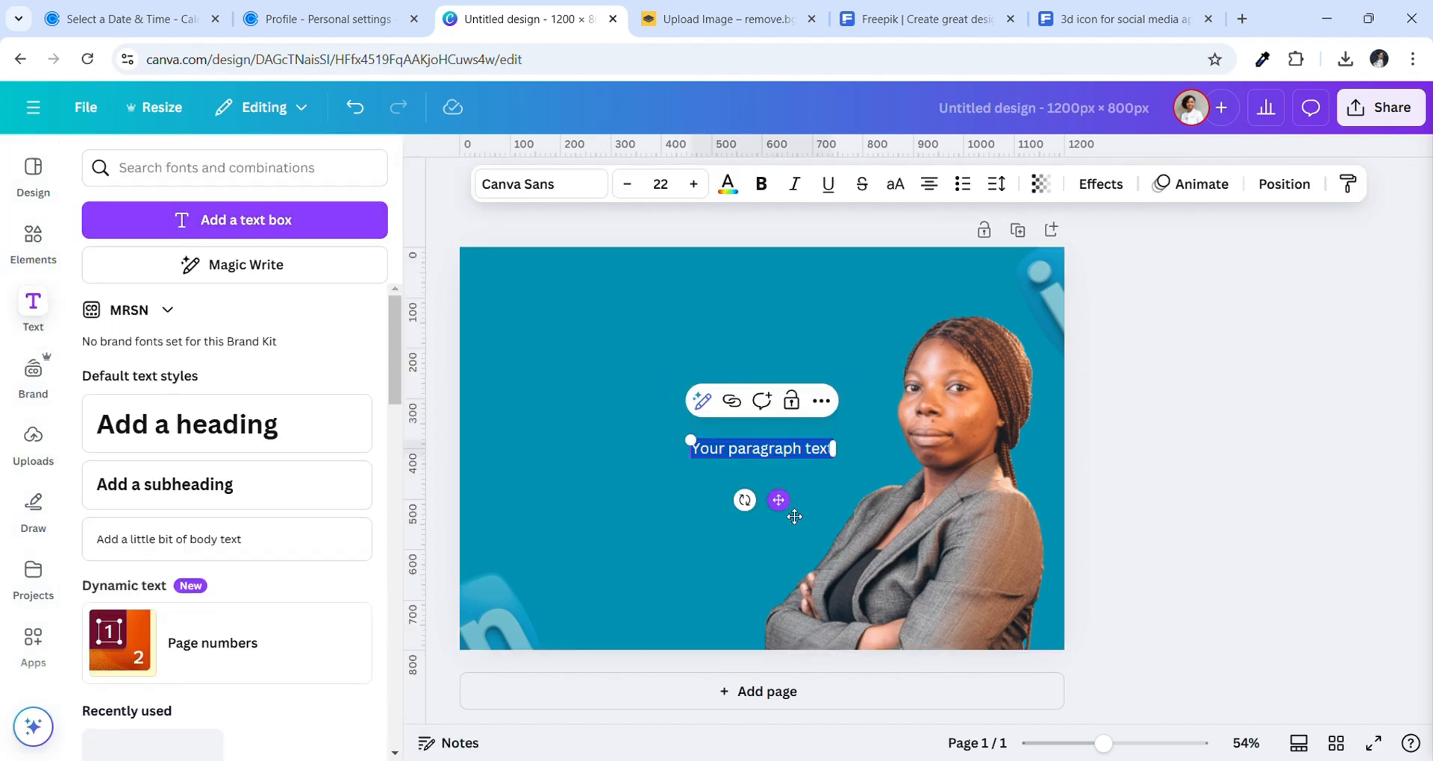
{"action": "type", "text": "Fe"}
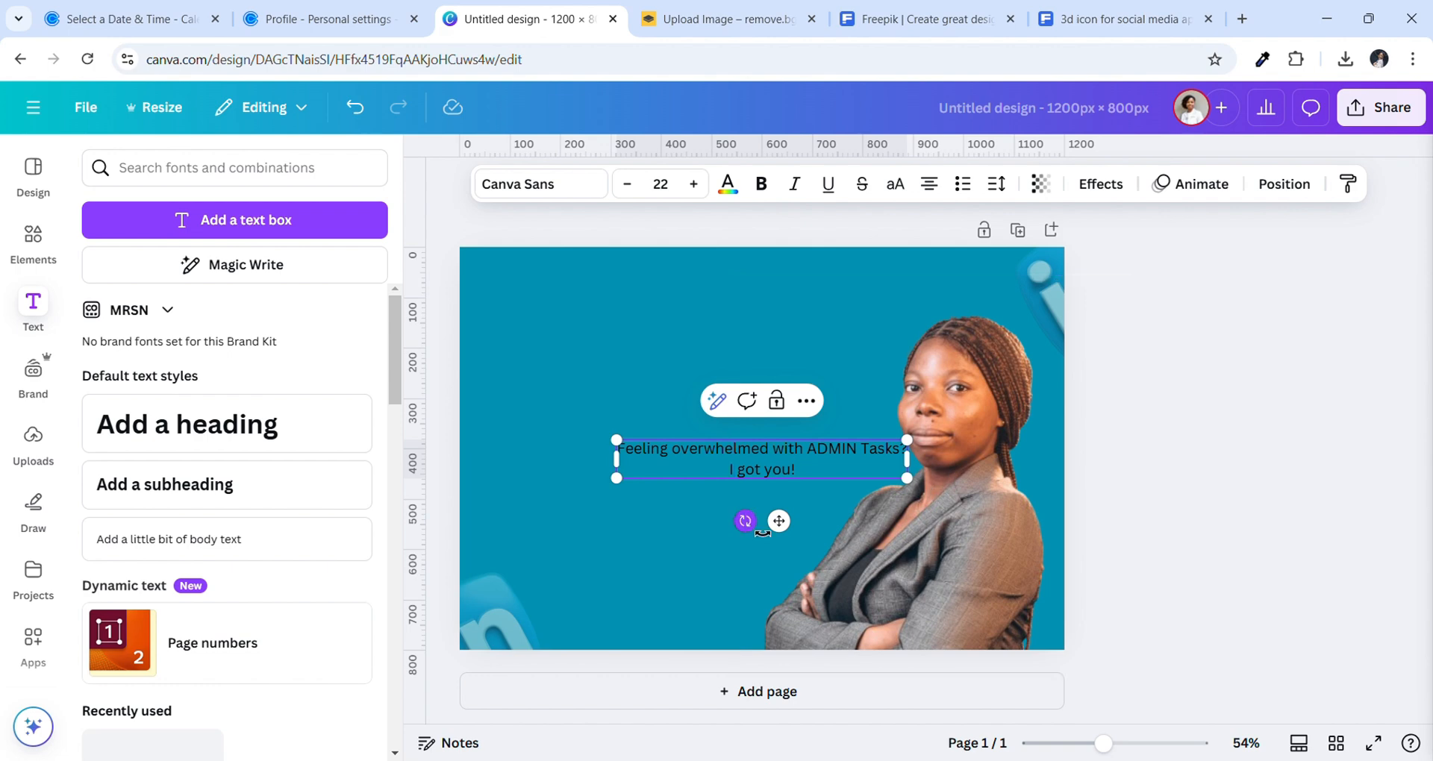
{"action": "left_click_drag", "start_coordinate": [778, 521], "coordinate": [701, 479]}
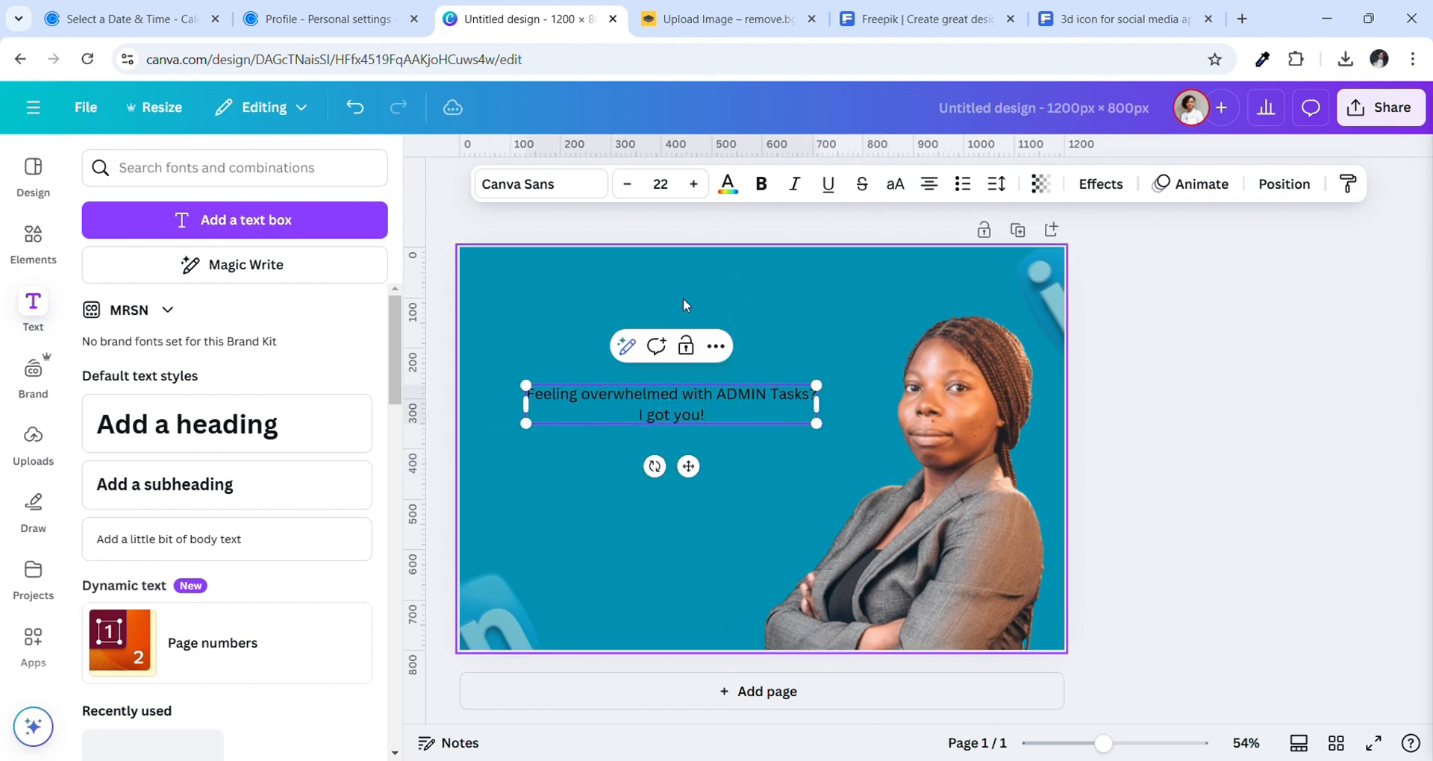
Make the headline text white
{"action": "left_click", "coordinate": [727, 184]}
{"action": "scroll", "coordinate": [342, 685], "scroll_direction": "down", "scroll_amount": 2}
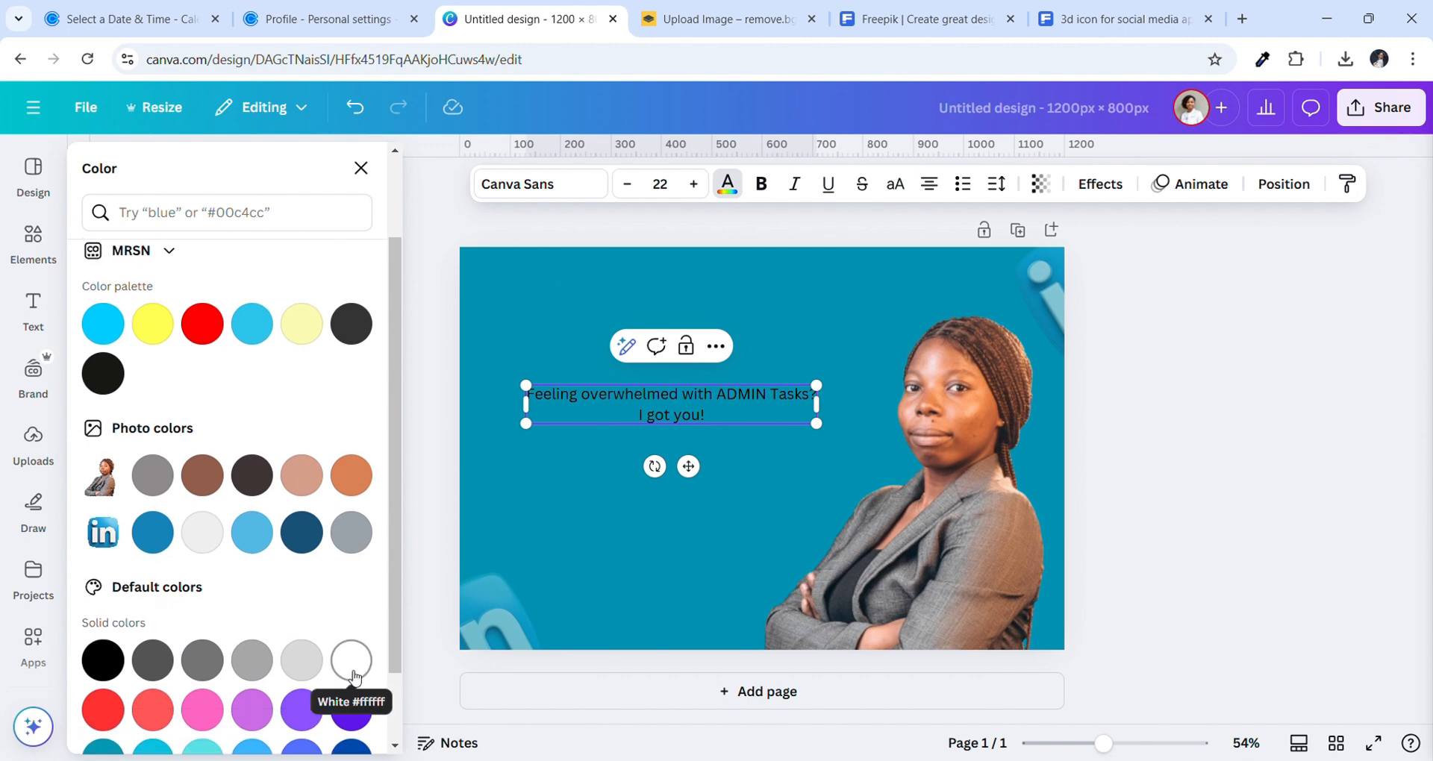
{"action": "left_click", "coordinate": [352, 660]}
{"action": "left_click", "coordinate": [594, 418]}
{"action": "left_click", "coordinate": [595, 423]}
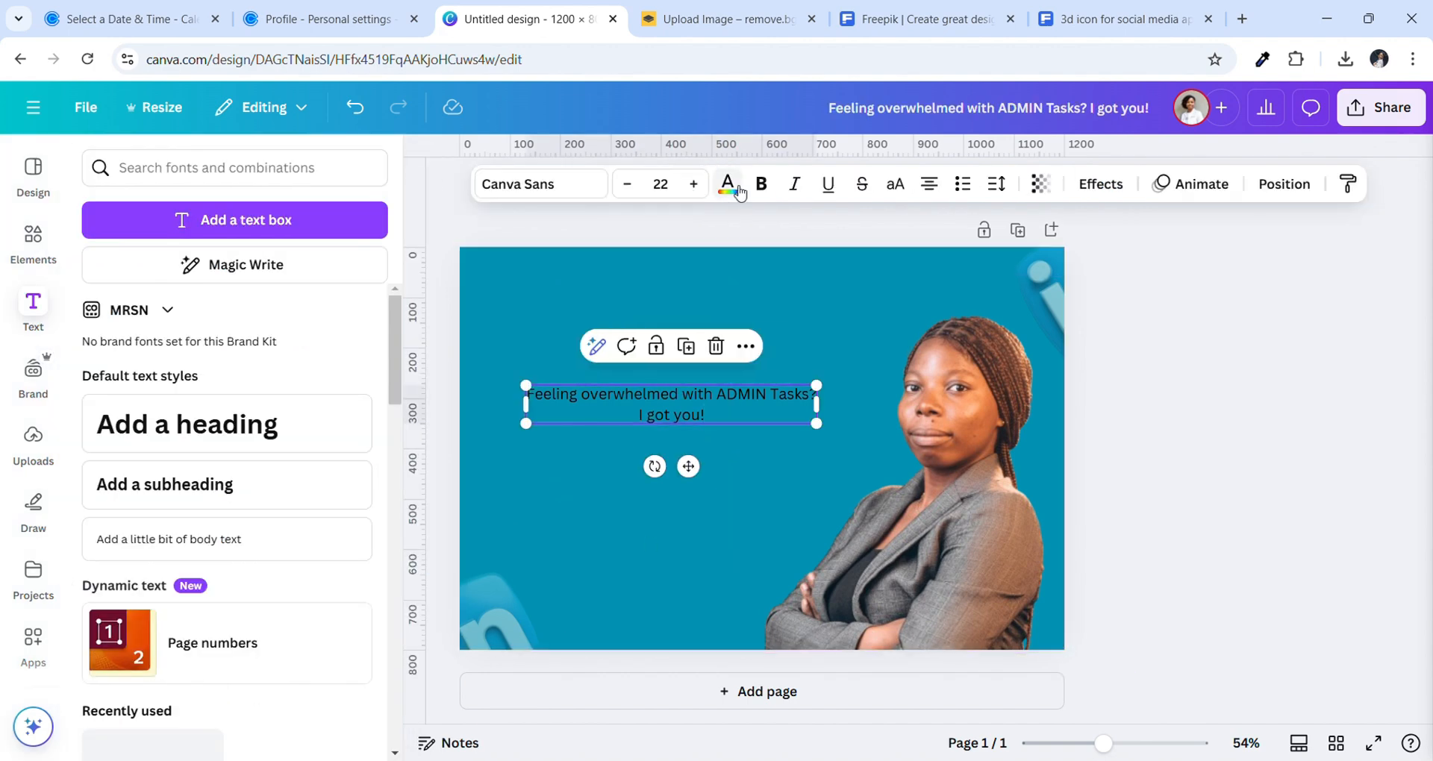
{"action": "left_click", "coordinate": [728, 183]}
{"action": "scroll", "coordinate": [340, 672], "scroll_direction": "down", "scroll_amount": 3}
{"action": "left_click", "coordinate": [362, 577]}
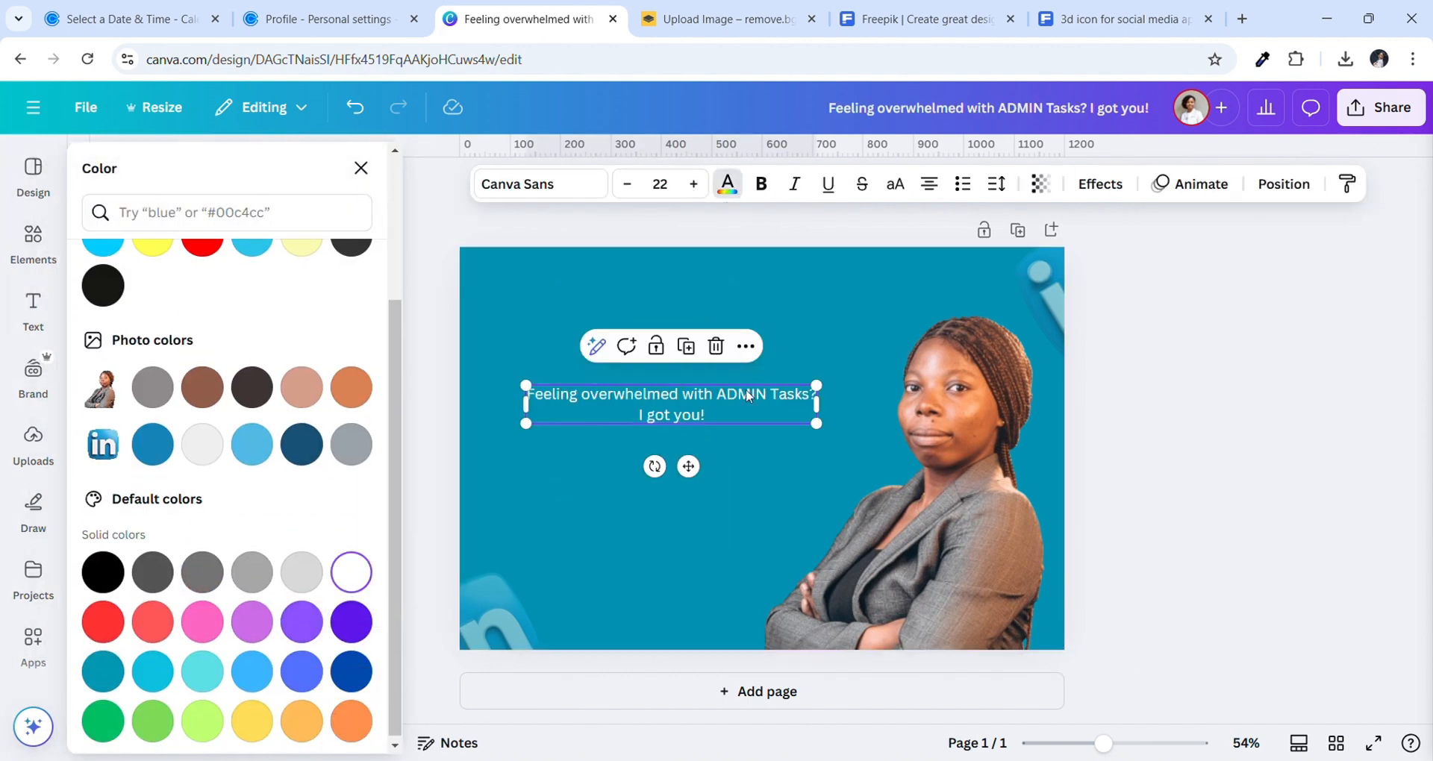
{"action": "left_click", "coordinate": [728, 183]}
Make the headline bold Poppins, enlarged to about 23.8, and reposition it
{"action": "left_click", "coordinate": [775, 184]}
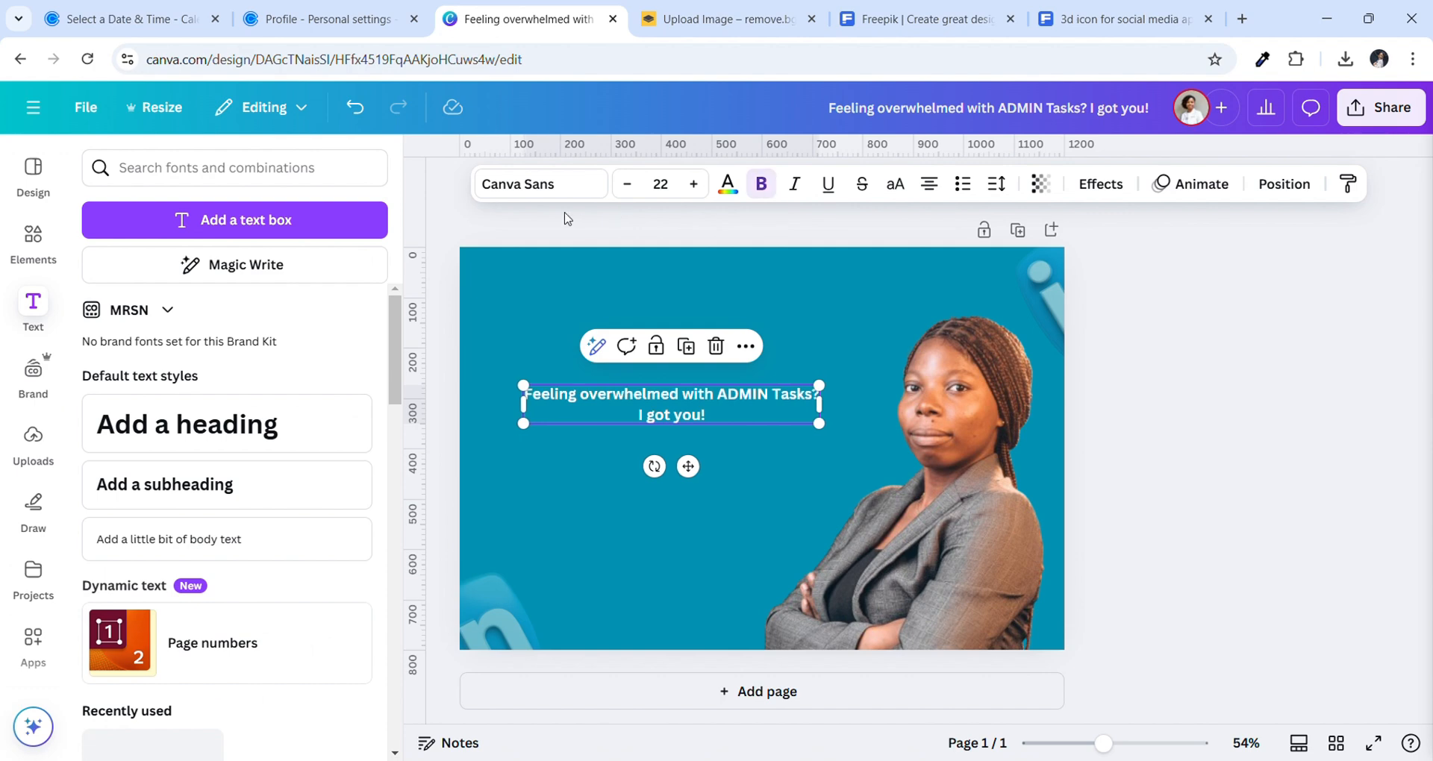
{"action": "left_click", "coordinate": [559, 187]}
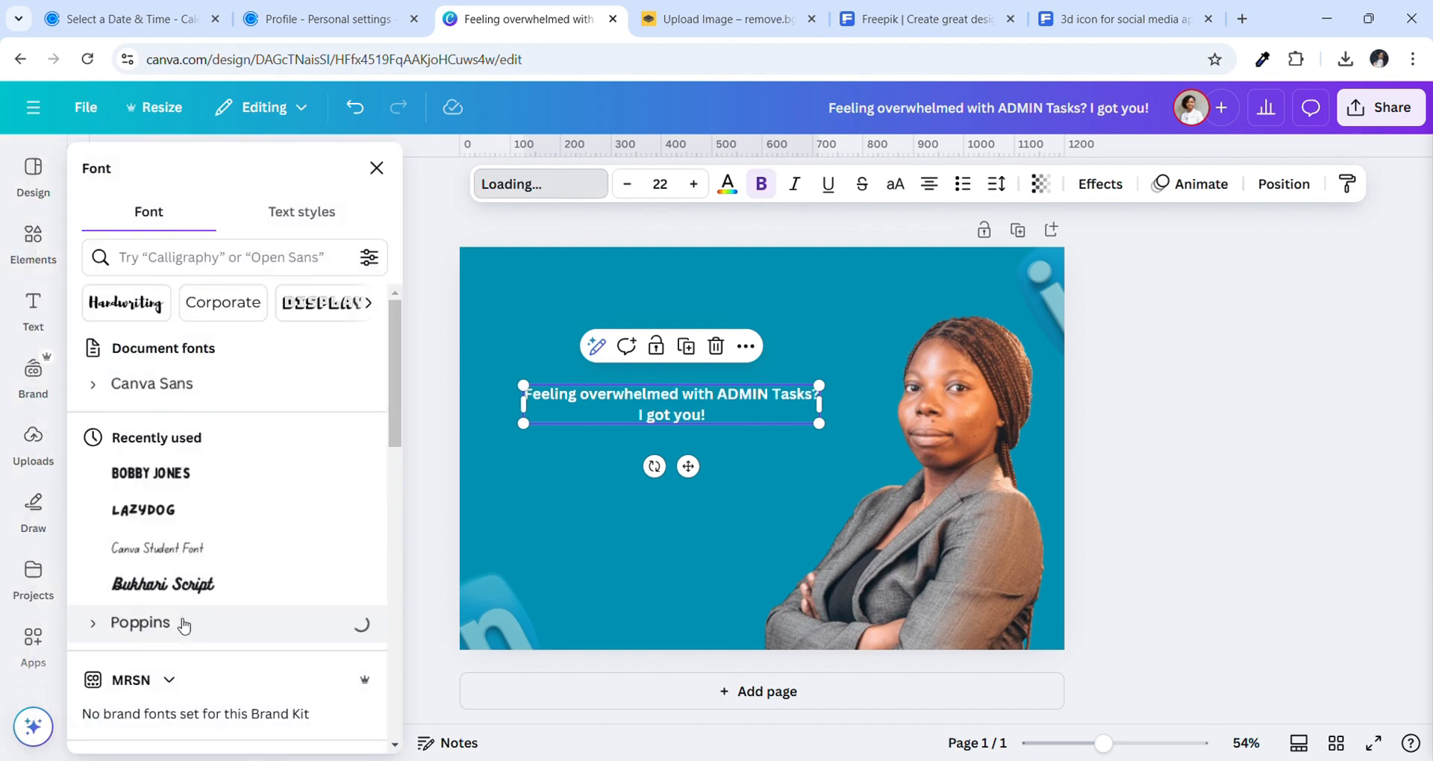
{"action": "left_click_drag", "start_coordinate": [818, 423], "coordinate": [843, 442]}
{"action": "mouse_move", "coordinate": [699, 395]}
{"action": "left_mouse_down"}
{"action": "mouse_move", "coordinate": [697, 356]}
{"action": "mouse_move", "coordinate": [679, 395]}
{"action": "left_mouse_up"}
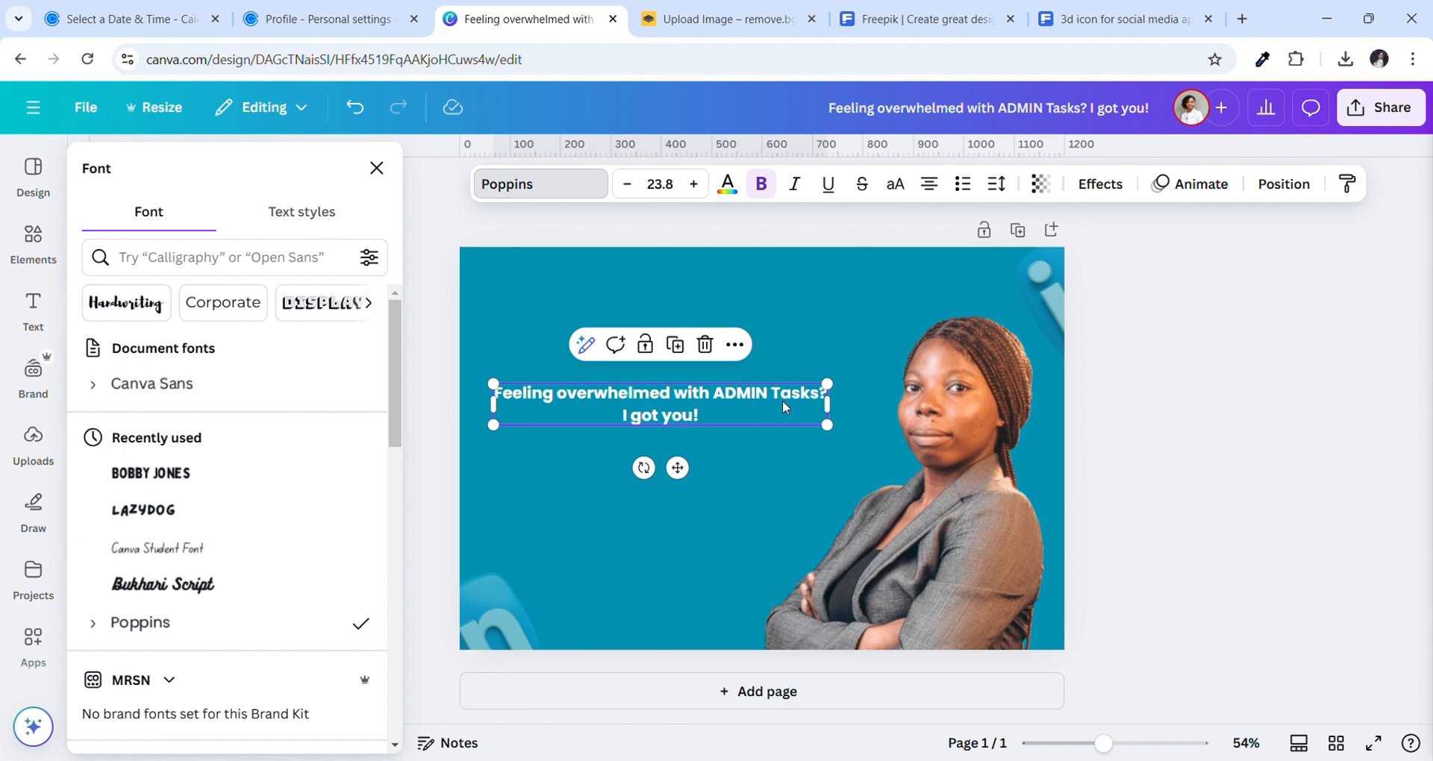
Add the line 'I transform your struggles with personalized services.' and left-align the text
{"action": "left_click", "coordinate": [783, 400]}
{"action": "key", "text": "Return"}
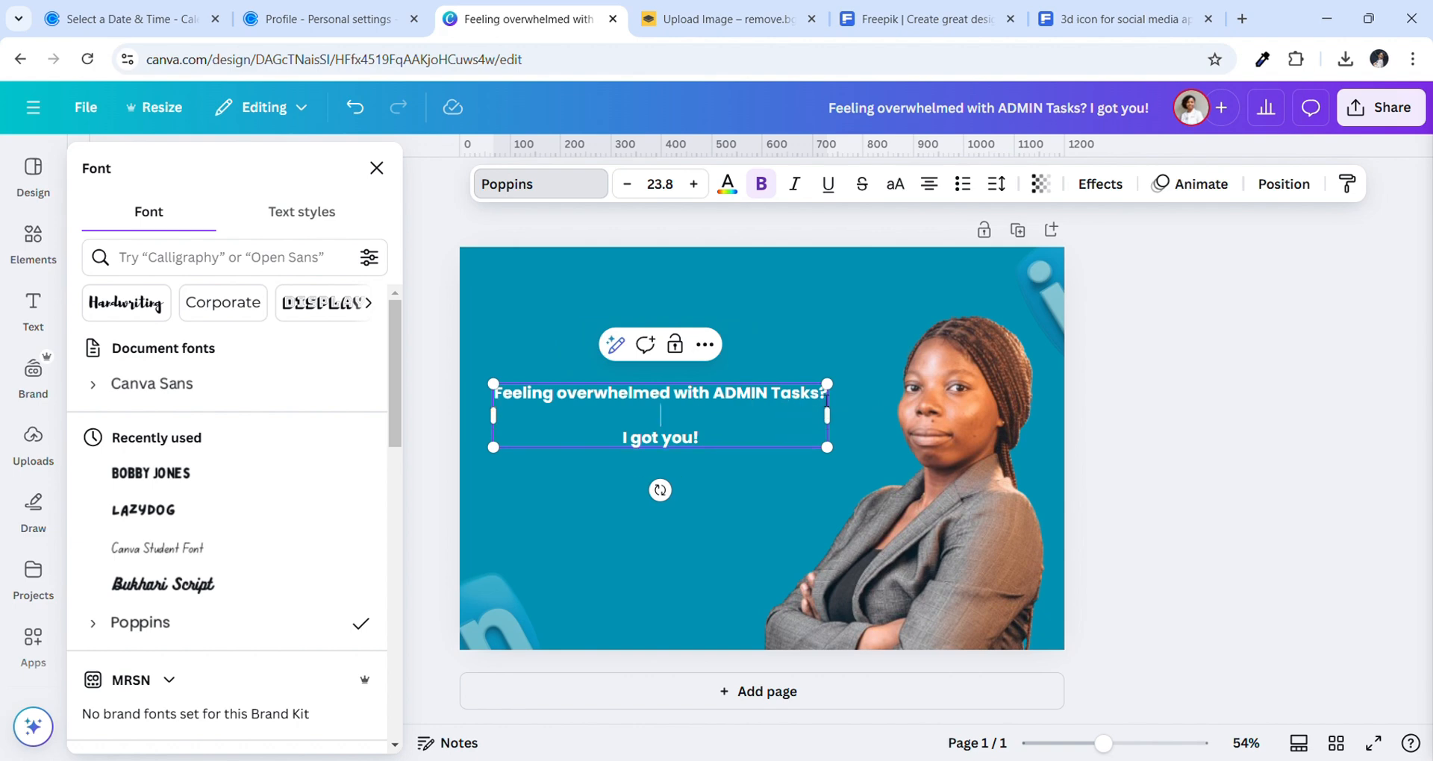
{"action": "key", "text": "BackSpace"}
{"action": "key", "text": "Return"}
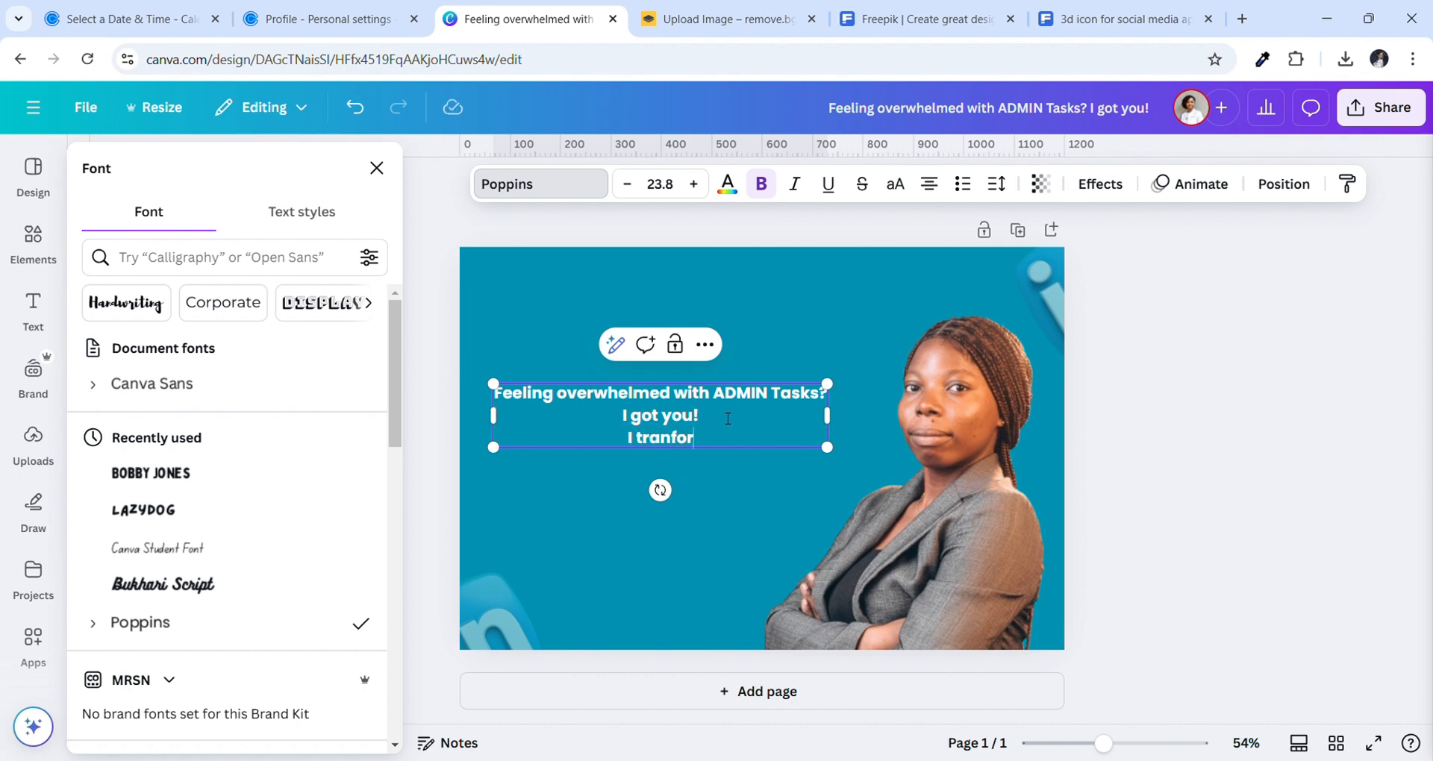
{"action": "type", "text": "I transform your"}
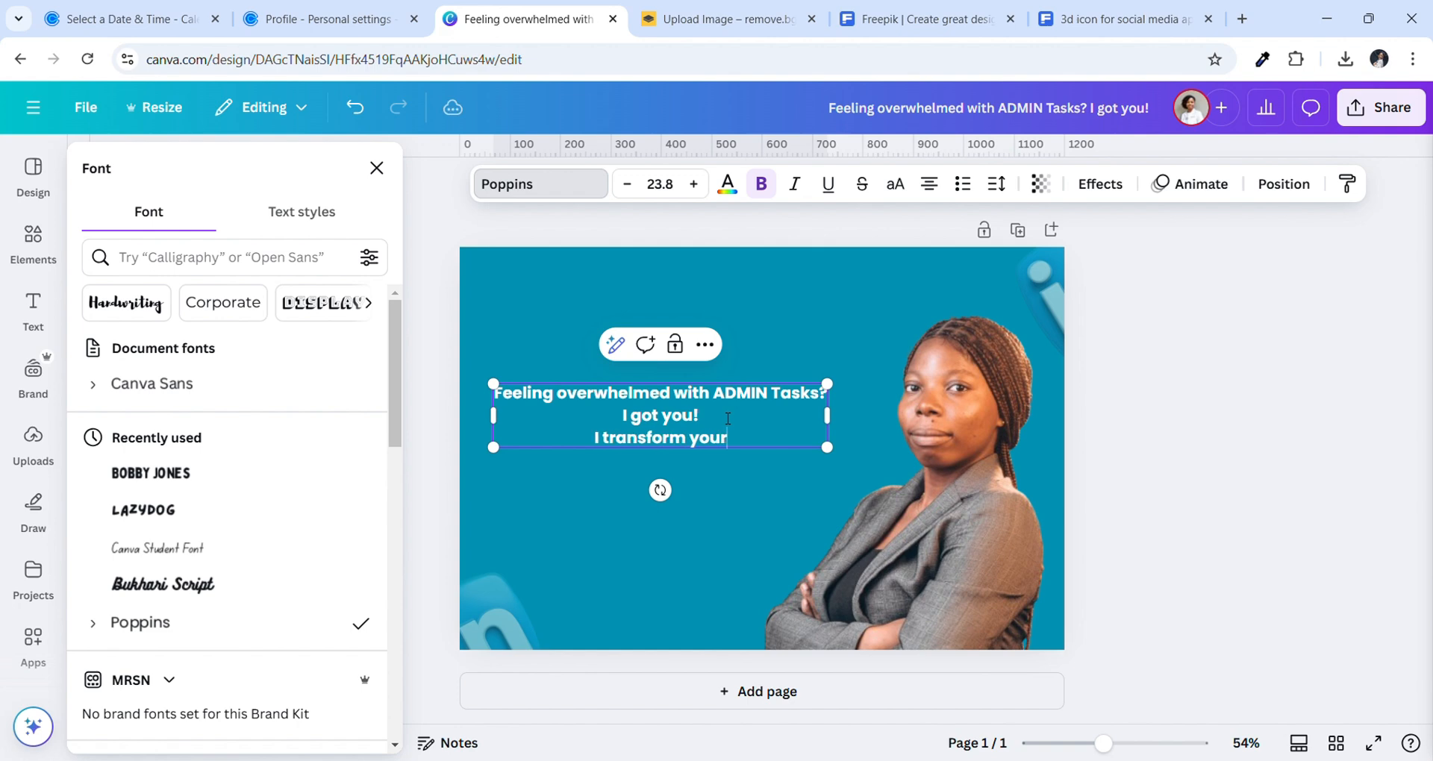
{"action": "type", "text": " stuggles wit"}
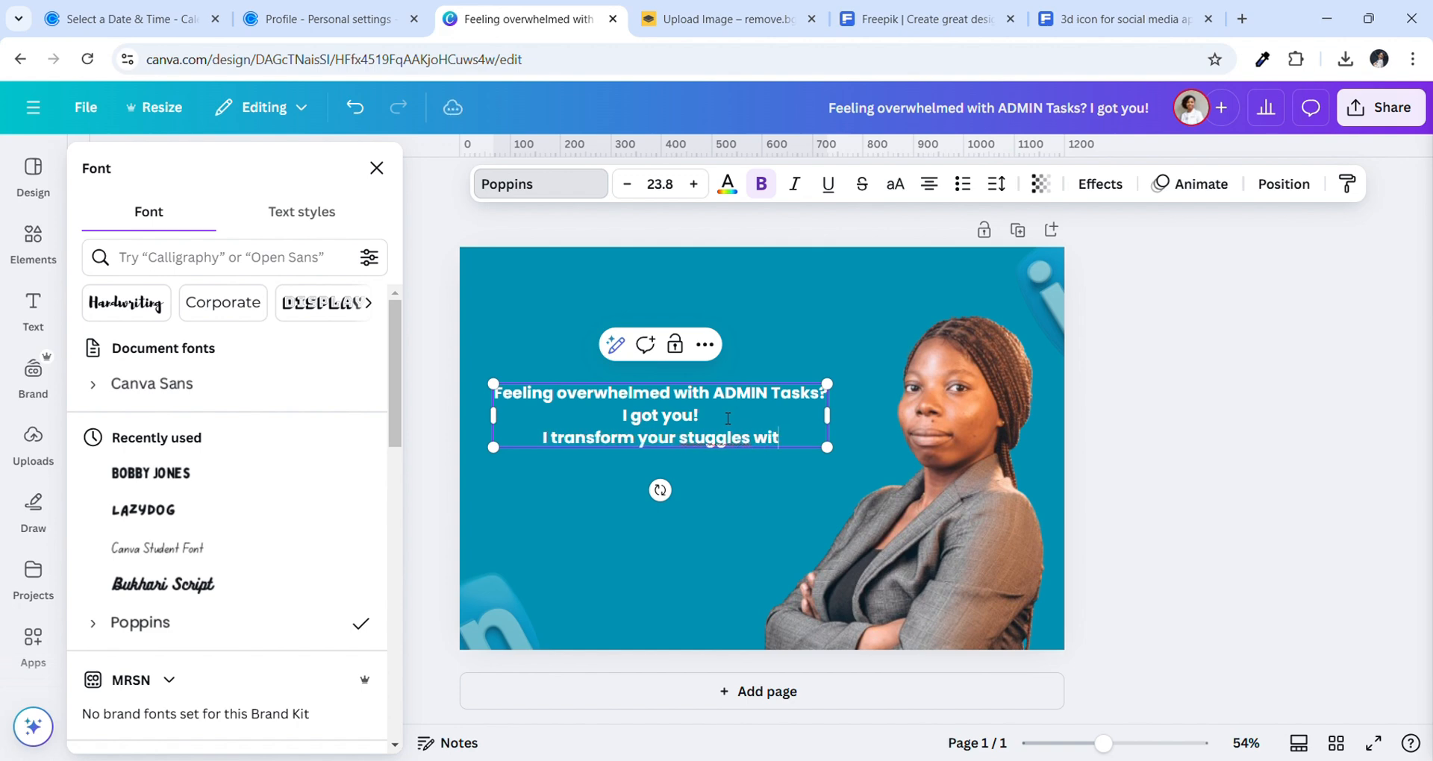
{"action": "type", "text": "h personalized"}
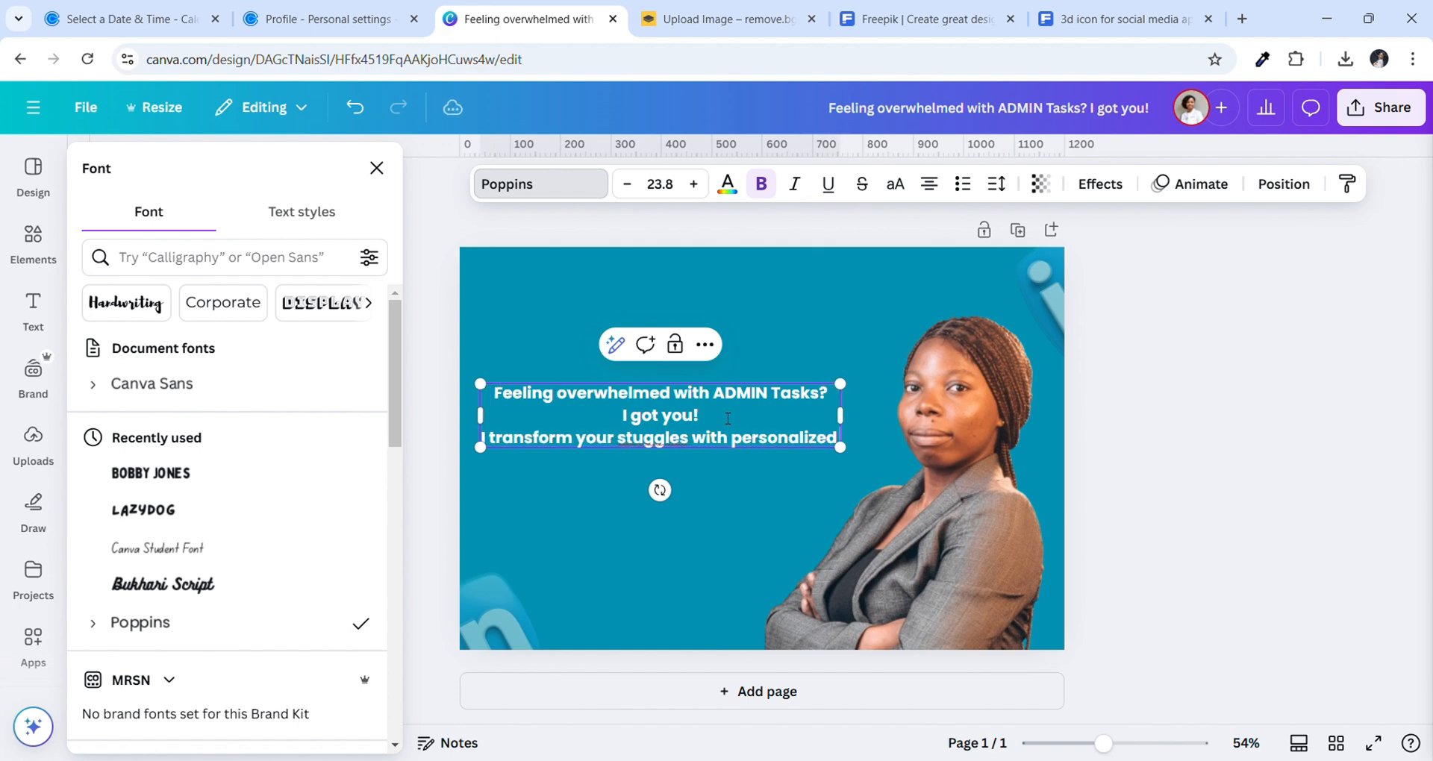
{"action": "type", "text": " services"}
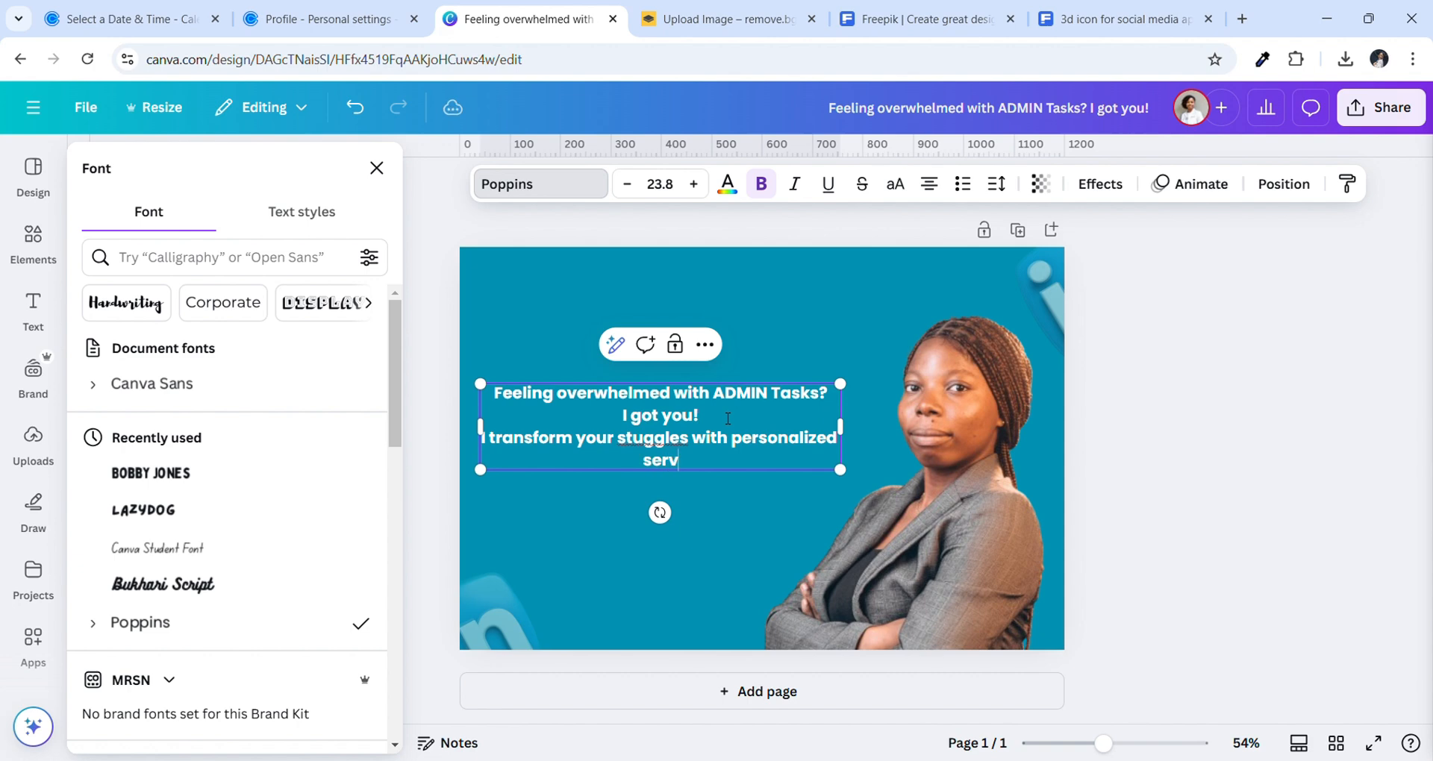
{"action": "left_click", "coordinate": [636, 441]}
{"action": "type", "text": "r"}
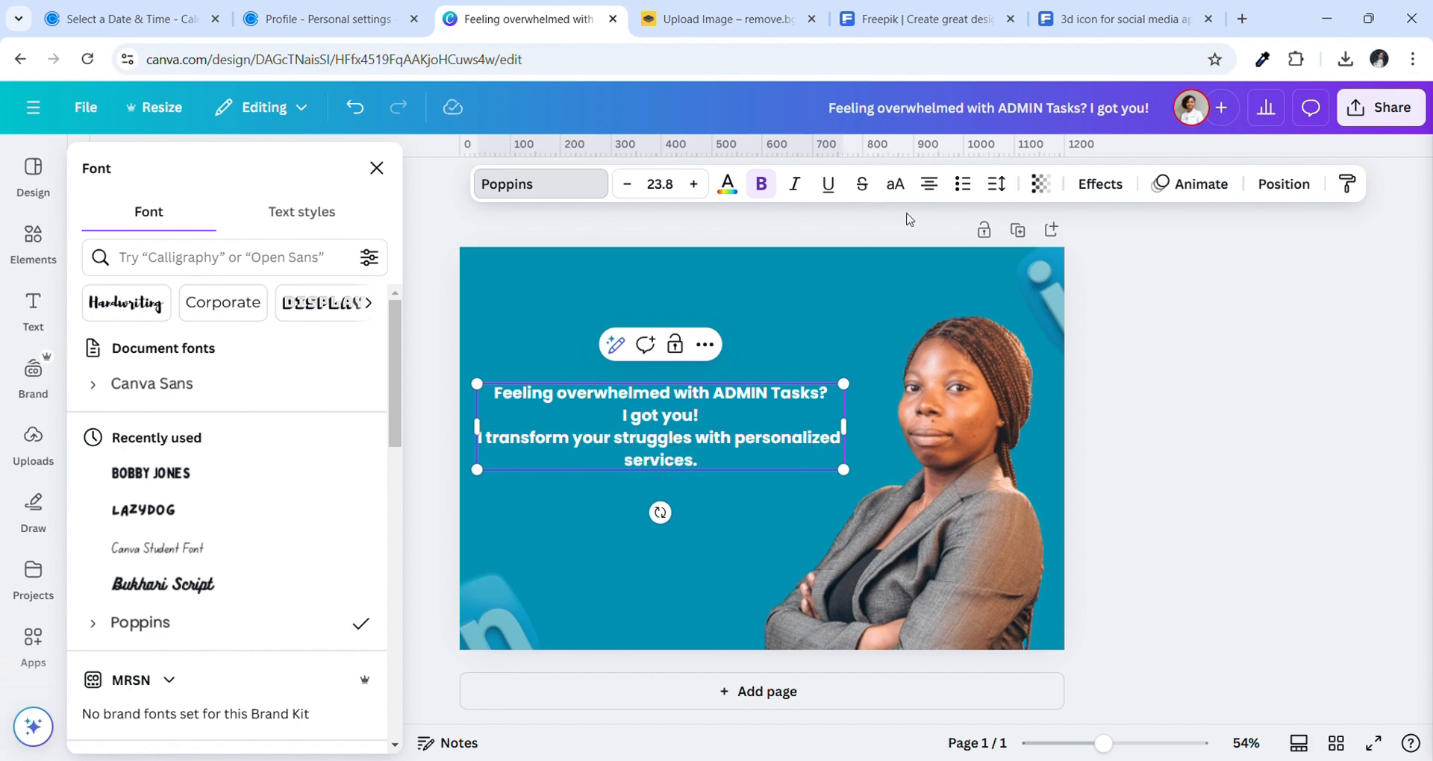
{"action": "left_click", "coordinate": [777, 295]}
{"action": "left_click", "coordinate": [669, 403]}
{"action": "left_click", "coordinate": [931, 189]}
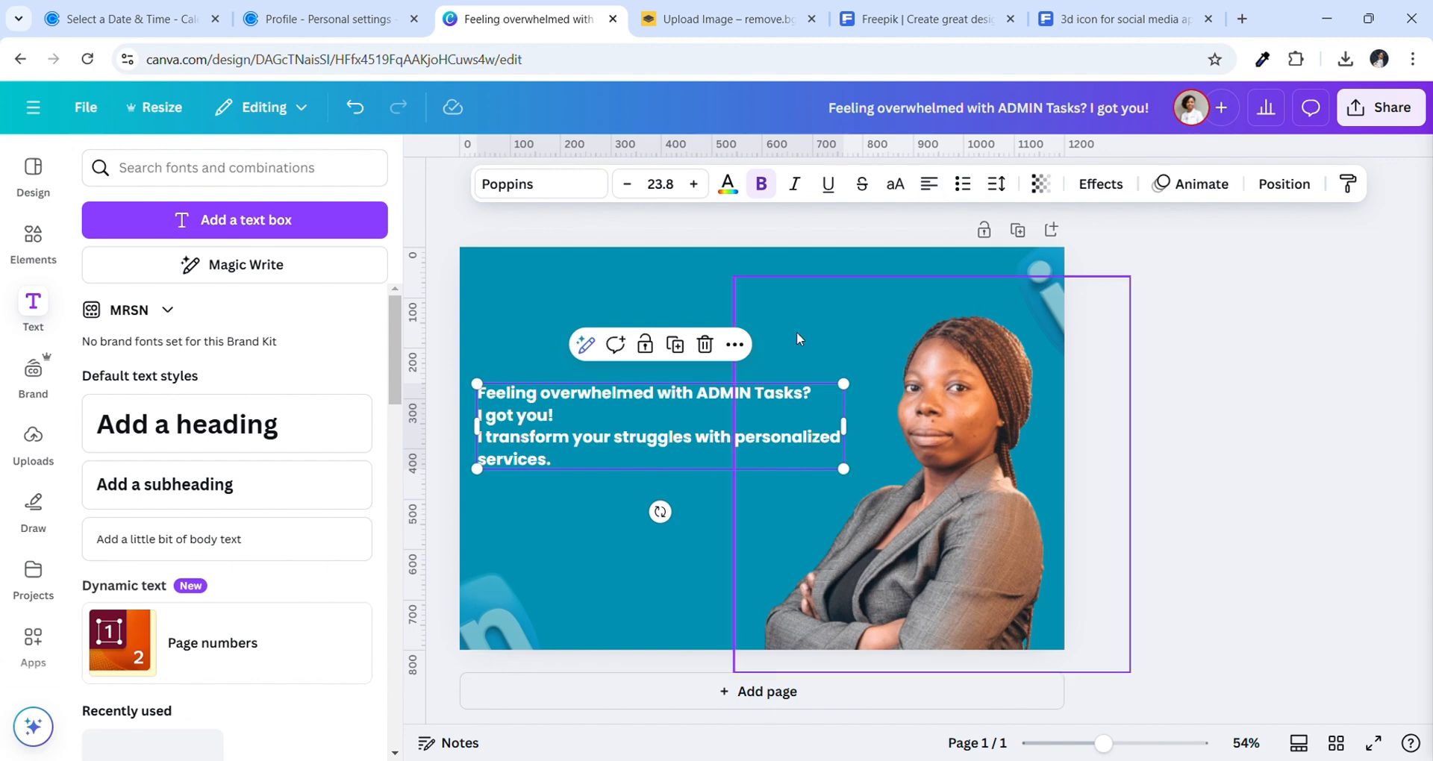
Move 'I got you!' onto its own line after the services line
{"action": "left_click", "coordinate": [597, 418]}
{"action": "key", "text": "Return"}
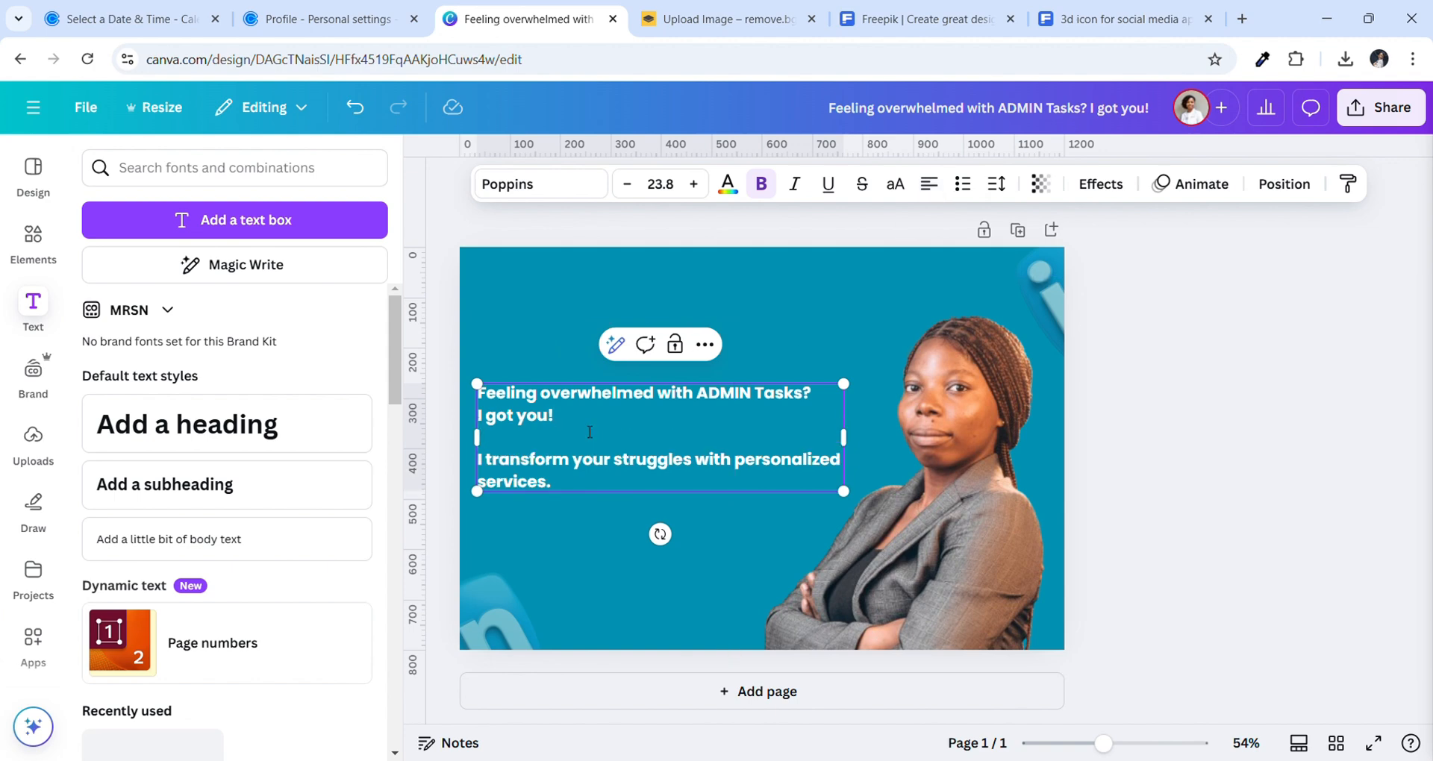
{"action": "left_click_drag", "start_coordinate": [549, 422], "coordinate": [478, 397]}
{"action": "left_click", "coordinate": [588, 428]}
{"action": "scroll", "coordinate": [587, 431], "scroll_direction": "down", "scroll_amount": 1}
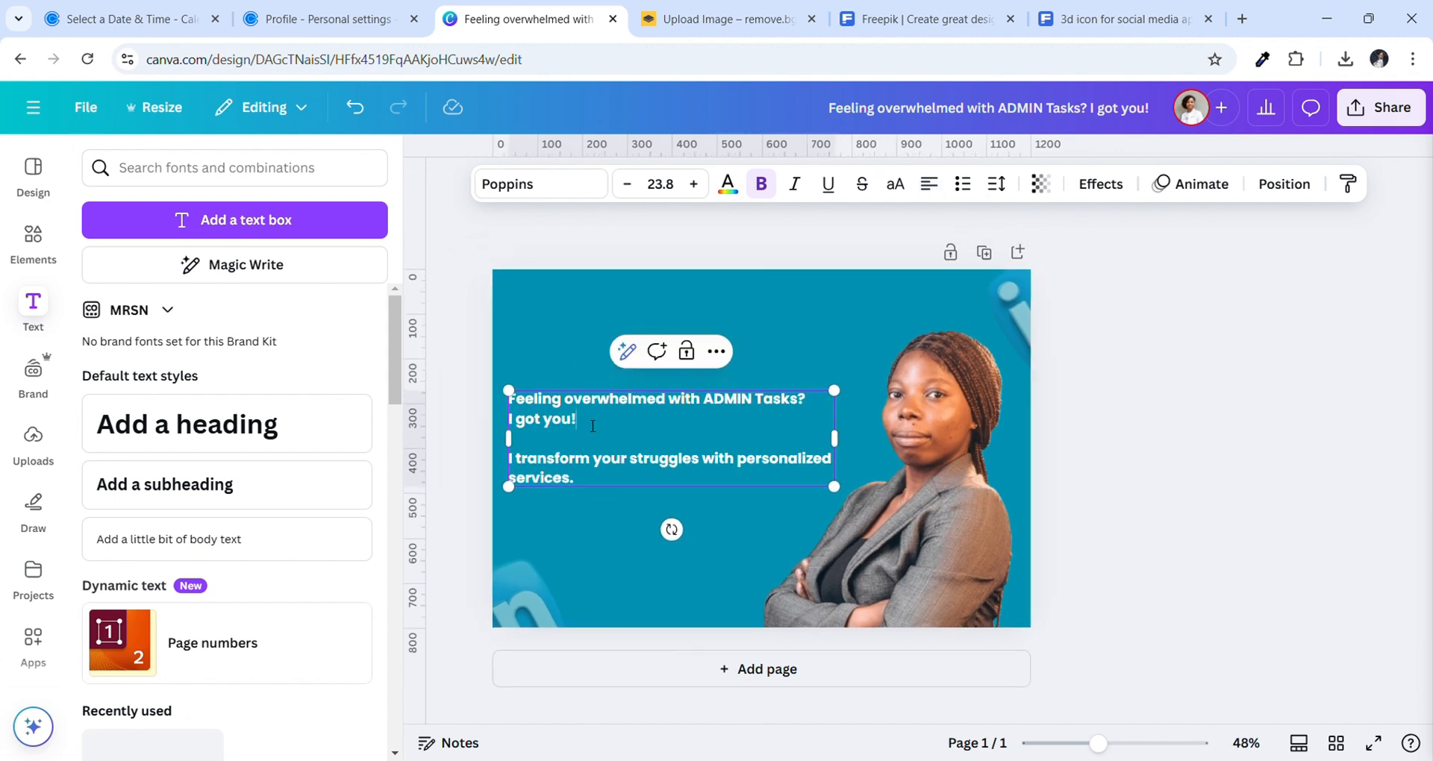
{"action": "left_click_drag", "start_coordinate": [582, 423], "coordinate": [510, 425]}
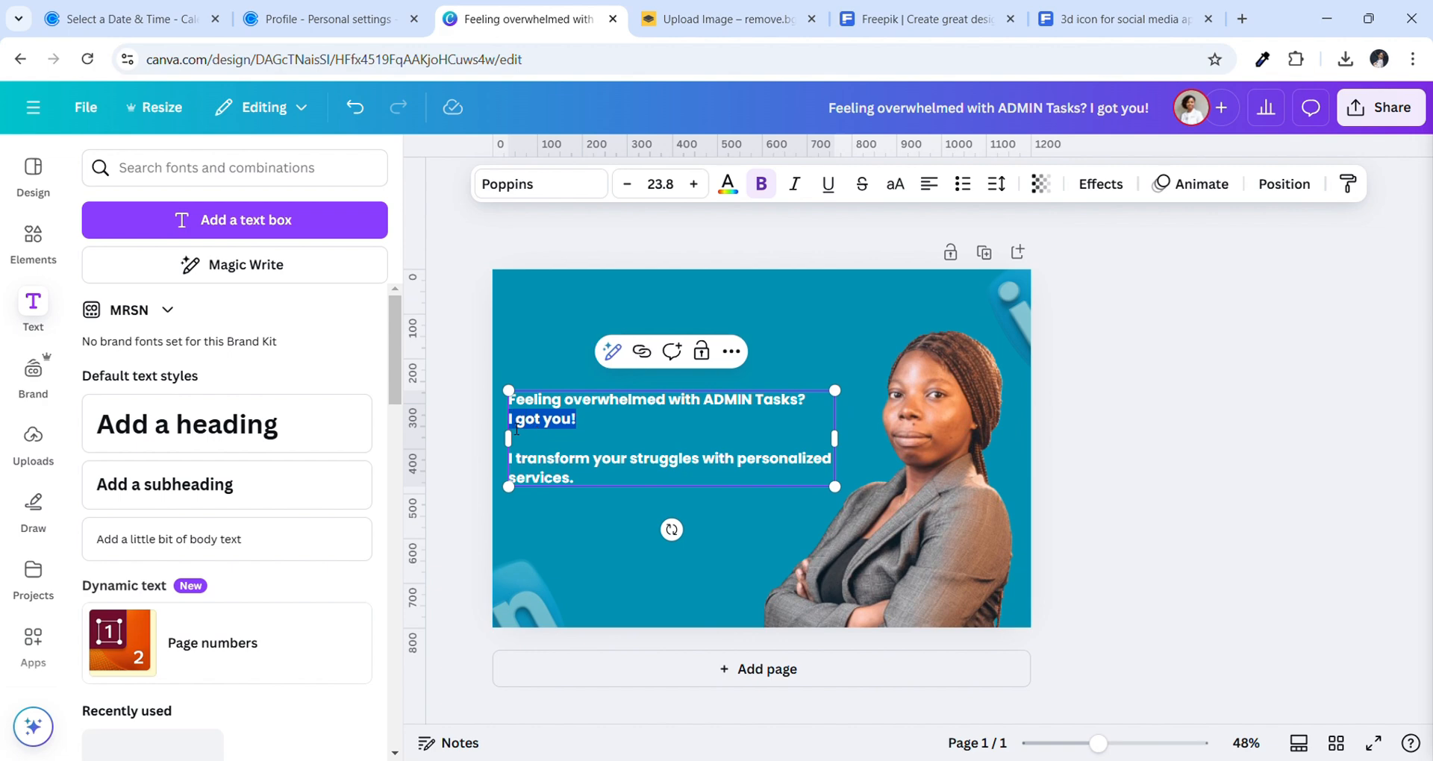
{"action": "key", "text": "BackSpace"}
{"action": "key", "text": "Return"}
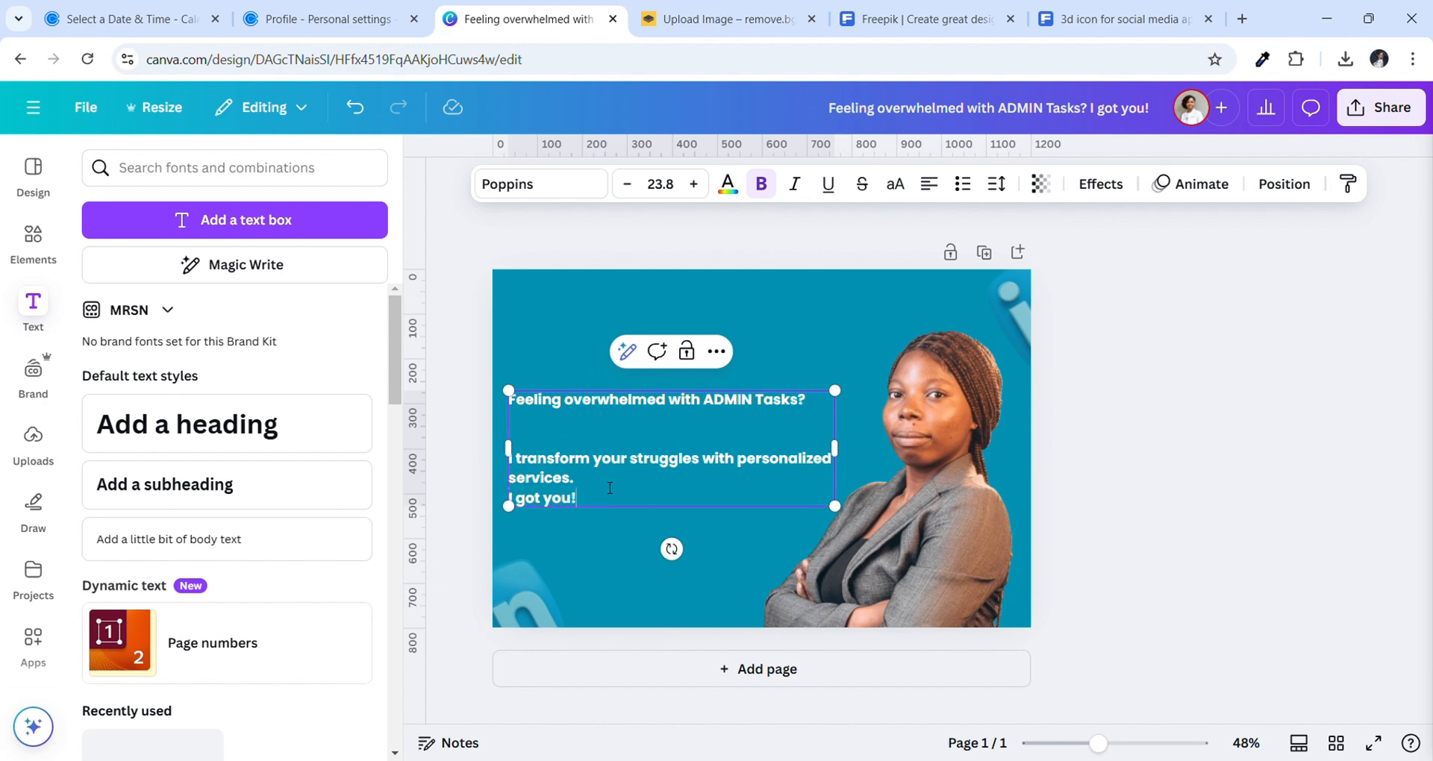
{"action": "key", "text": "BackSpace"}
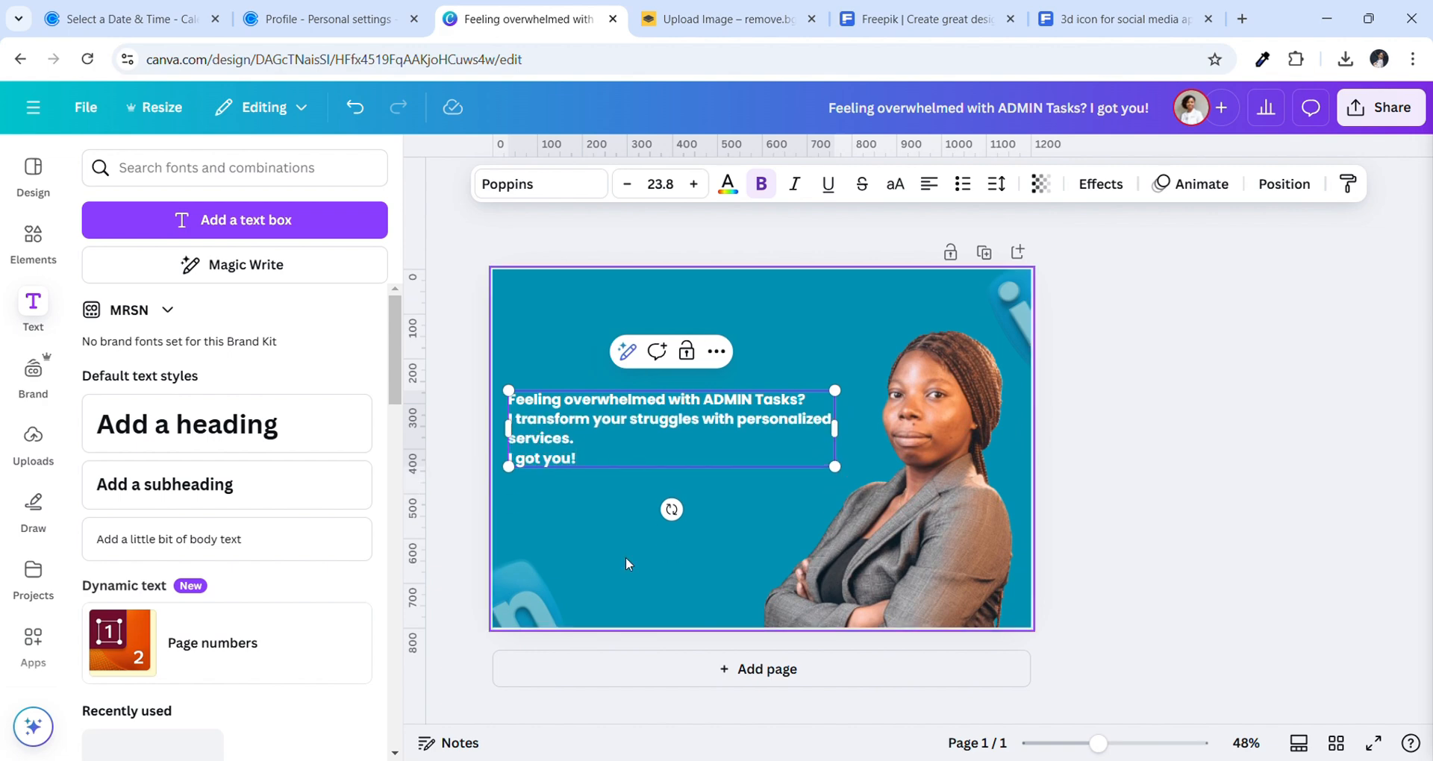
{"action": "key", "text": "Escape"}
Enlarge the text block to size 27.1, move it up-left and keep it left-aligned
{"action": "left_click_drag", "start_coordinate": [834, 466], "coordinate": [879, 480]}
{"action": "left_click_drag", "start_coordinate": [695, 427], "coordinate": [694, 398]}
{"action": "left_click", "coordinate": [929, 184]}
{"action": "left_click", "coordinate": [929, 184]}
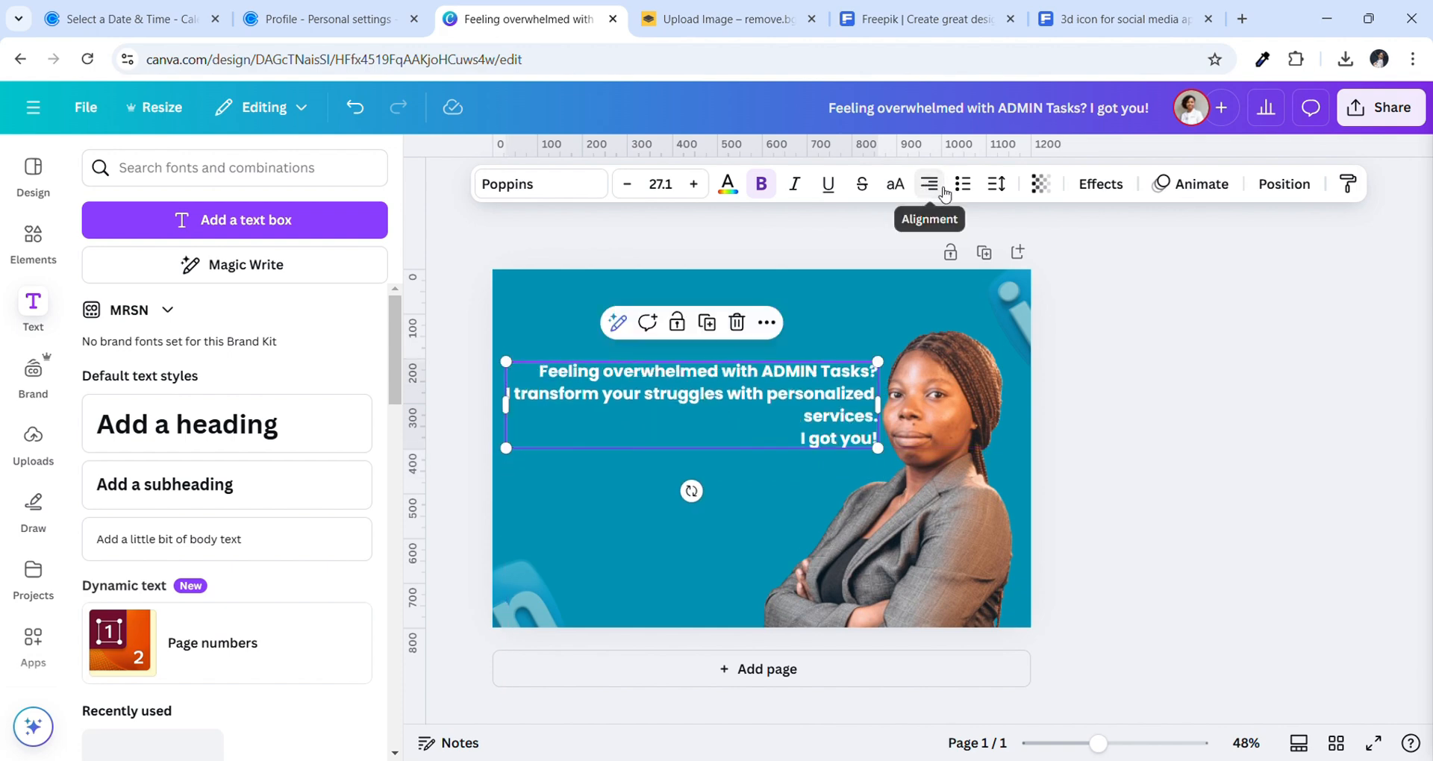
{"action": "left_click", "coordinate": [929, 183]}
{"action": "left_click", "coordinate": [563, 540]}
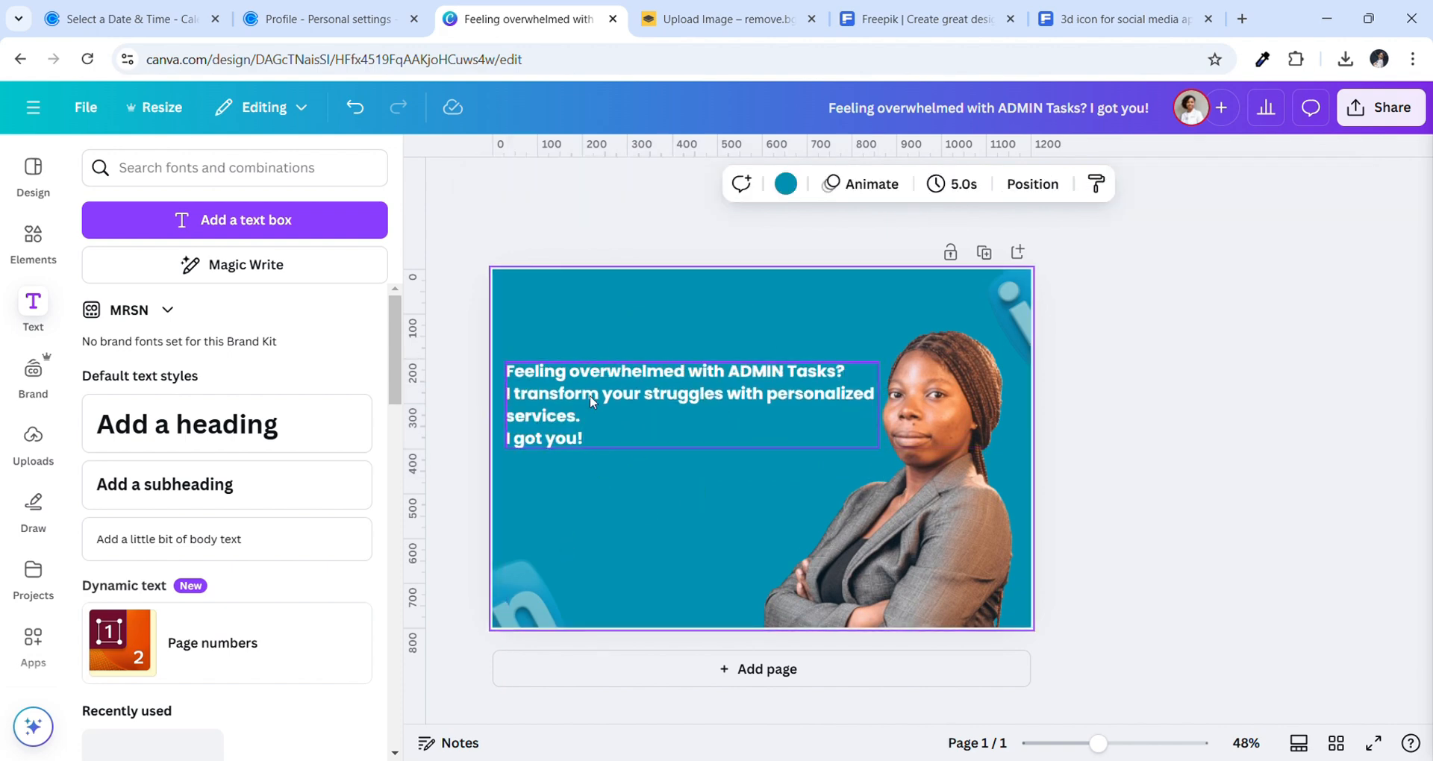
{"action": "left_click", "coordinate": [850, 369]}
{"action": "left_click", "coordinate": [849, 369]}
Insert blank lines between the question, services line and 'I got you!', then nudge the block up
{"action": "key", "text": "Return"}
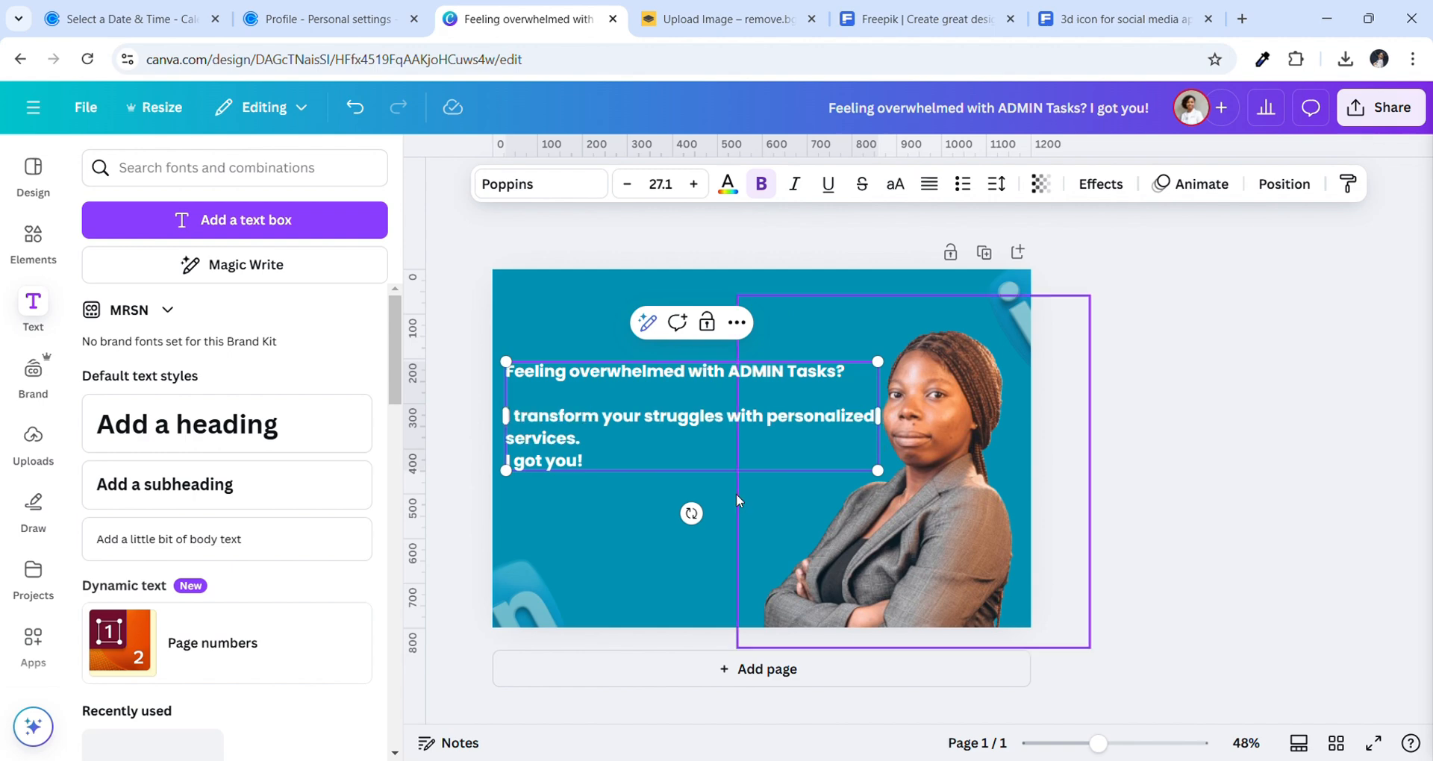
{"action": "key", "text": "Return"}
{"action": "left_click", "coordinate": [569, 585]}
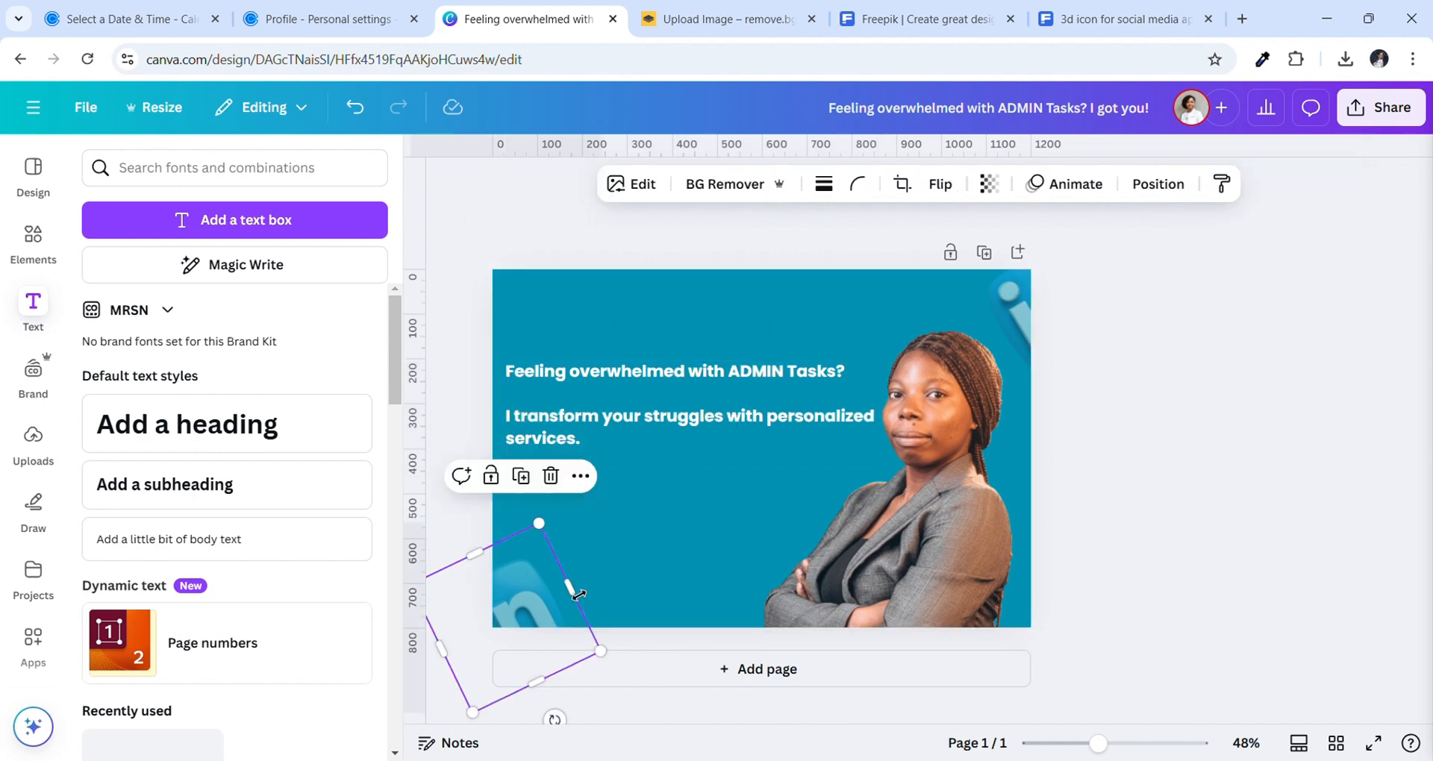
{"action": "left_click", "coordinate": [634, 573]}
{"action": "left_click_drag", "start_coordinate": [565, 458], "coordinate": [572, 444]}
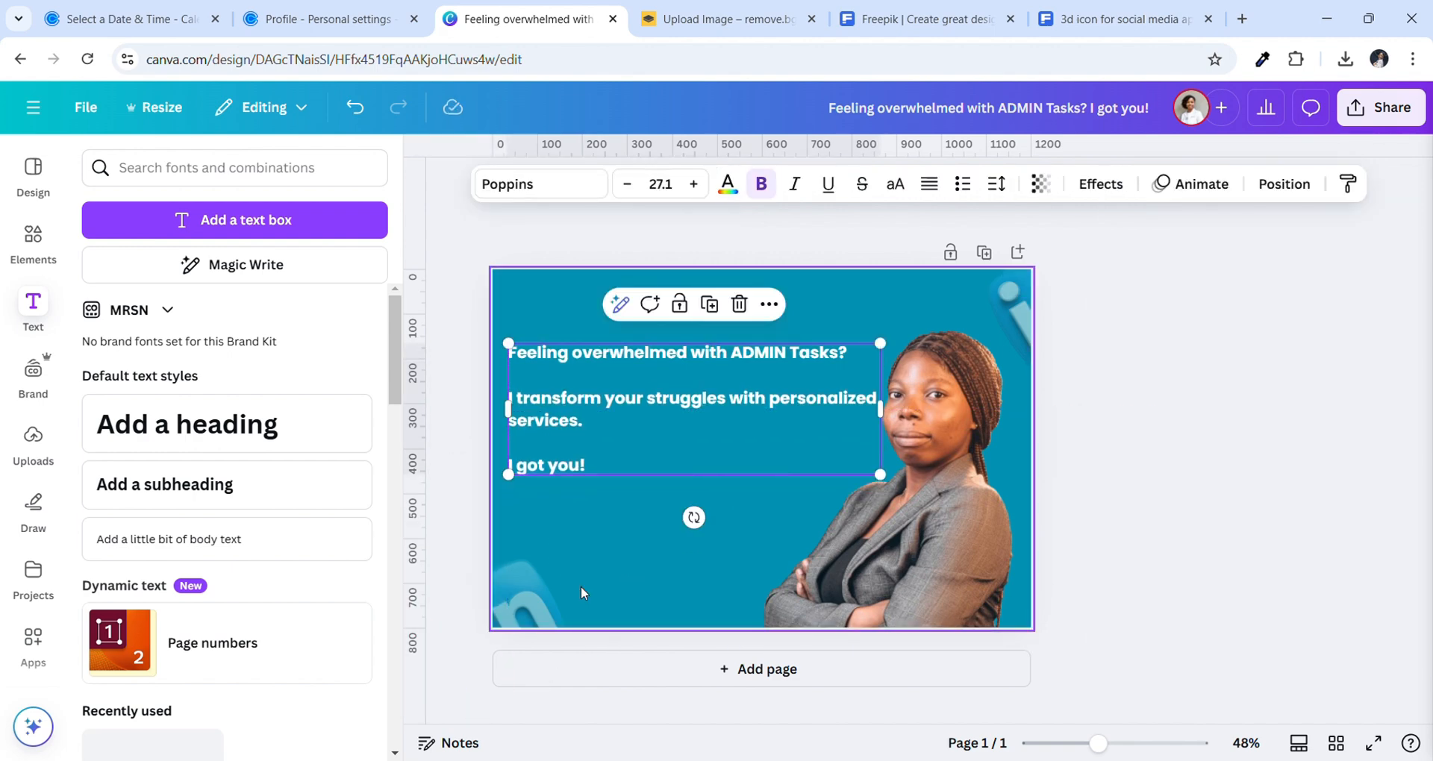
{"action": "left_click", "coordinate": [582, 591]}
{"action": "left_click", "coordinate": [43, 244]}
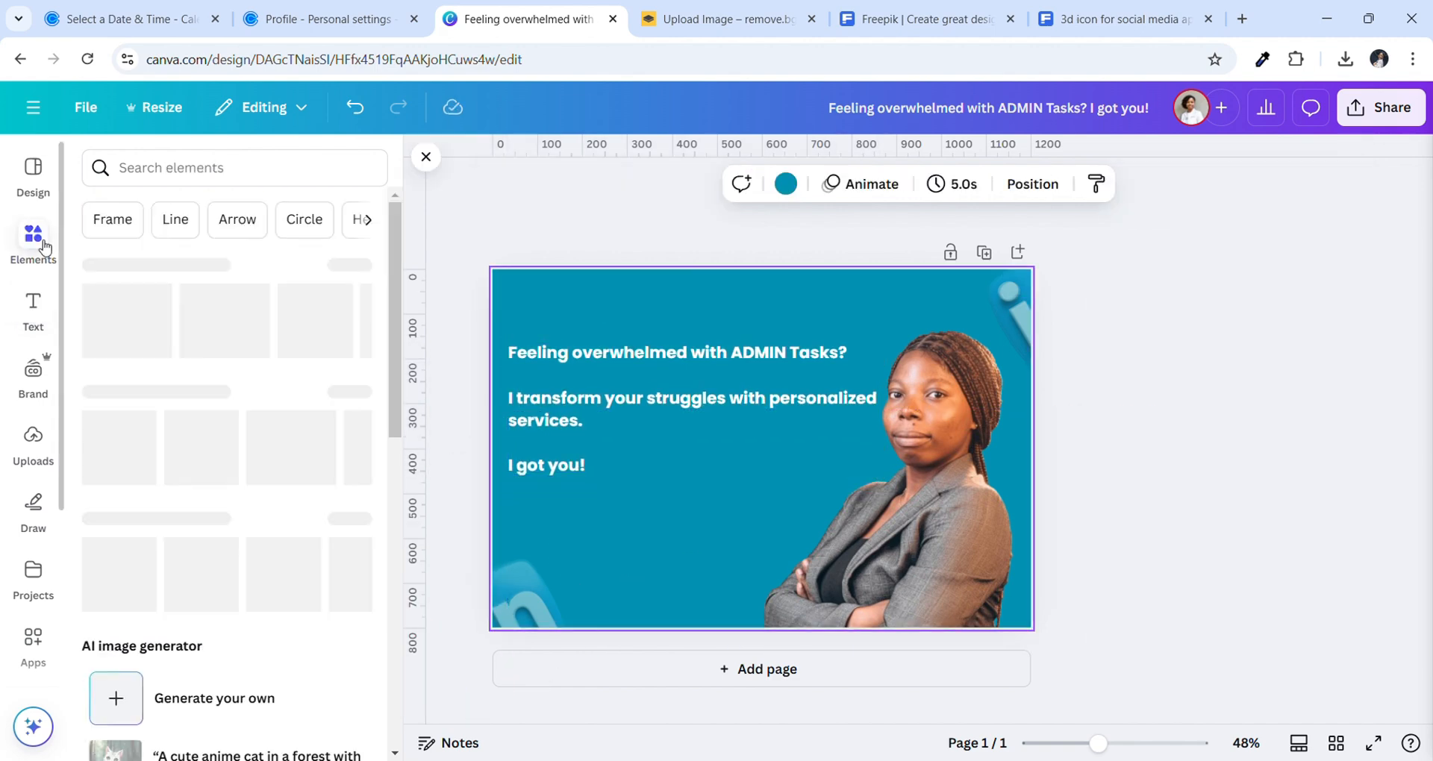
Add a rounded square shape from Elements and move it below the headline
{"action": "left_click", "coordinate": [214, 176]}
{"action": "left_click", "coordinate": [182, 265]}
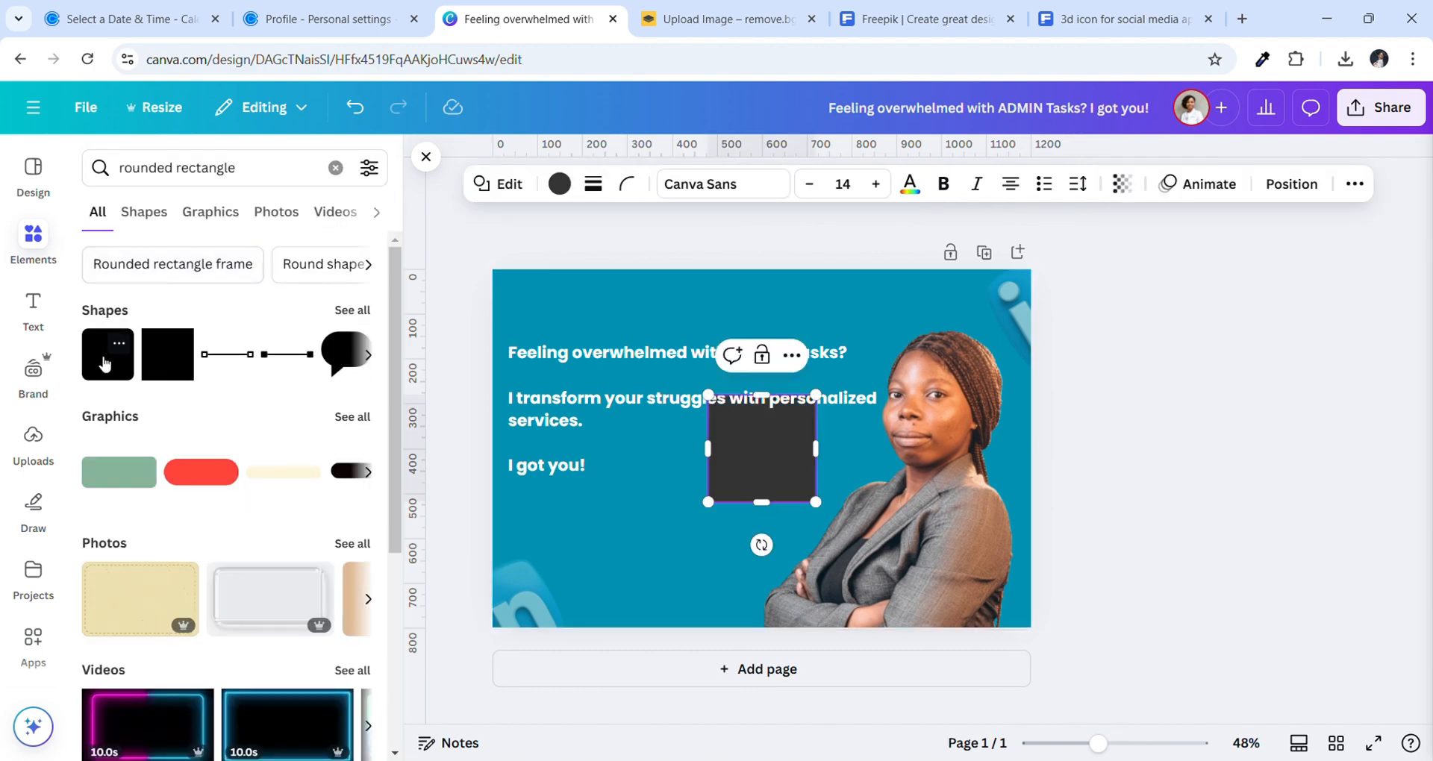
{"action": "left_click", "coordinate": [105, 364]}
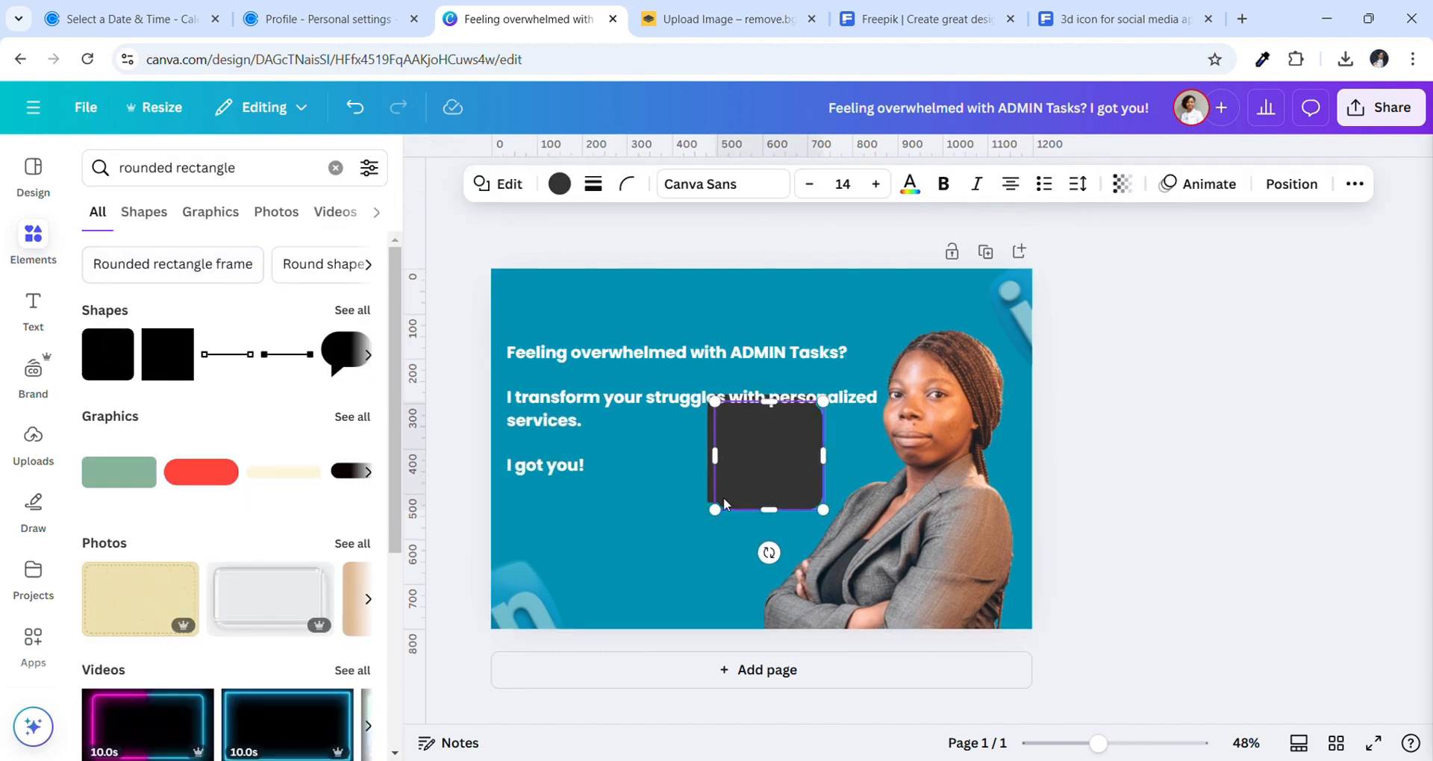
{"action": "scroll", "coordinate": [724, 503], "scroll_direction": "up", "scroll_amount": 1, "text": "ctrl"}
{"action": "left_click_drag", "start_coordinate": [723, 497], "coordinate": [627, 578]}
Delete the plain dark square and stretch the rounded square into a wide 460×103 pill
{"action": "left_click", "coordinate": [773, 479]}
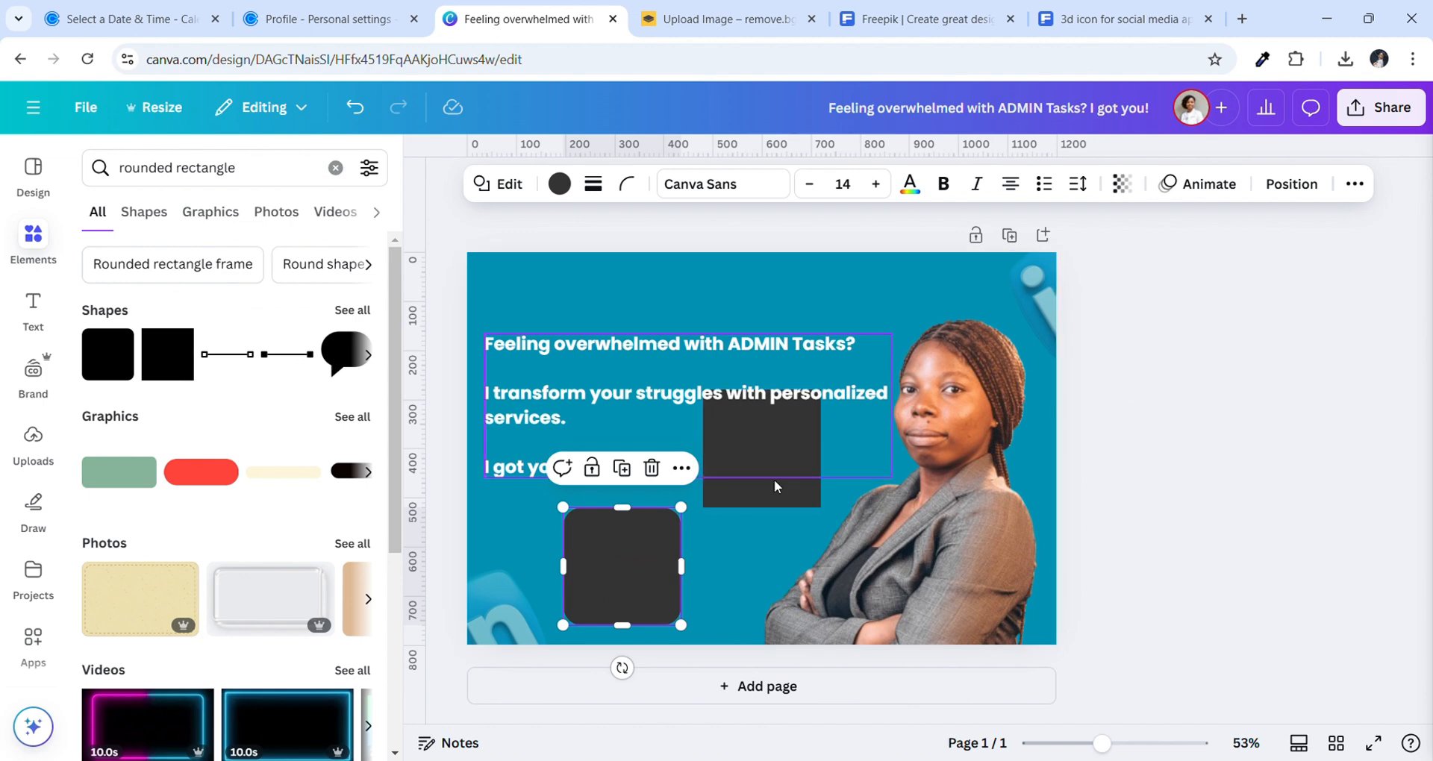
{"action": "left_click", "coordinate": [782, 493]}
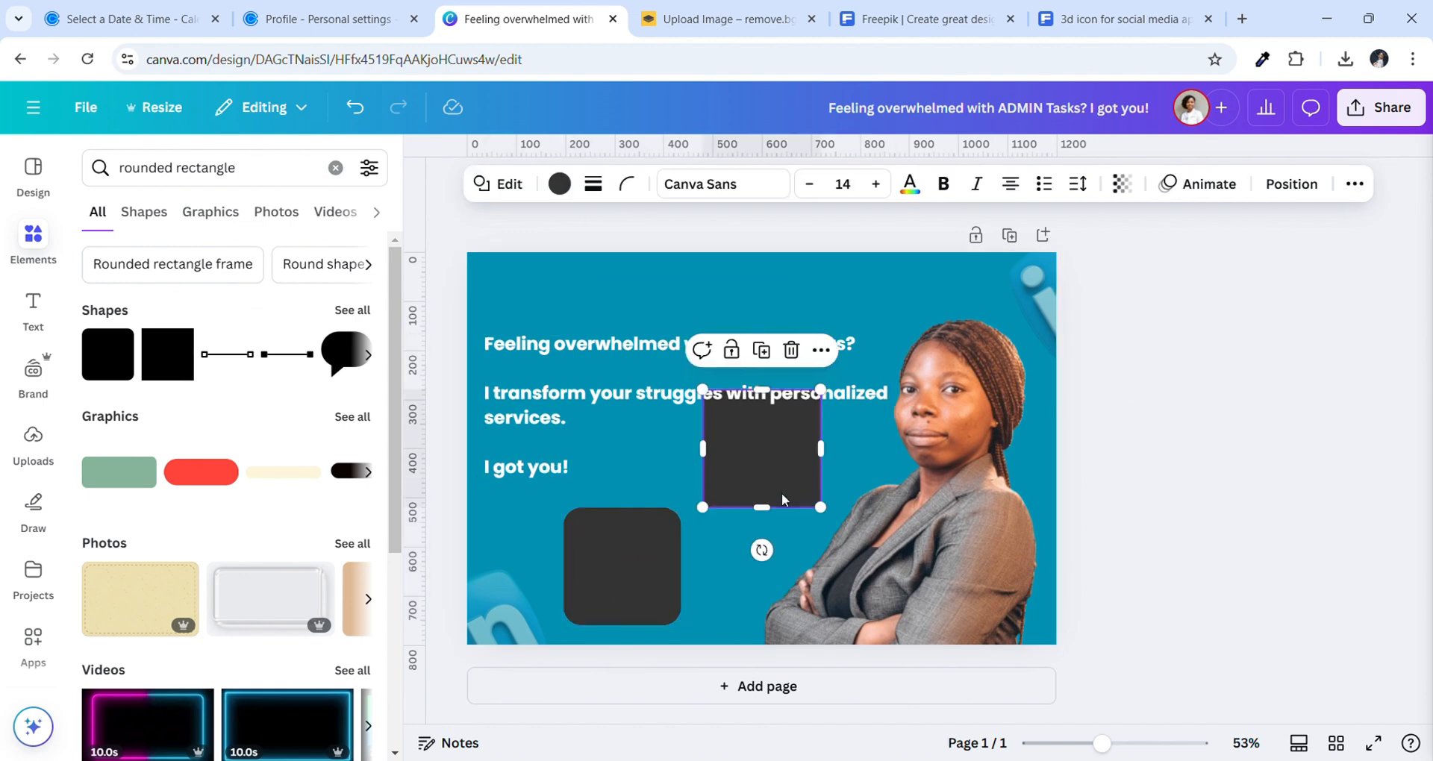
{"action": "key", "text": "Delete"}
{"action": "left_click", "coordinate": [625, 557]}
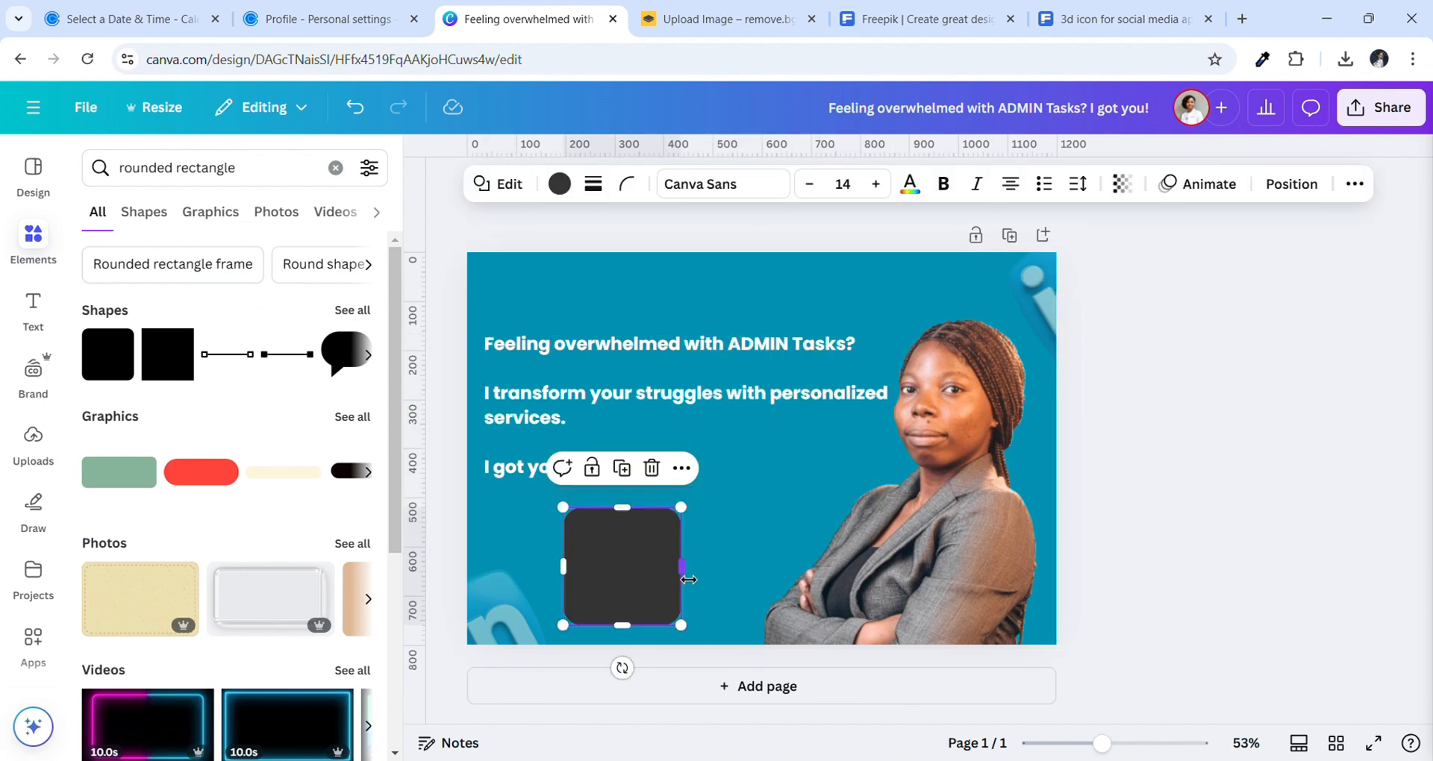
{"action": "left_click_drag", "start_coordinate": [689, 579], "coordinate": [791, 579]}
{"action": "left_click_drag", "start_coordinate": [676, 627], "coordinate": [624, 612]}
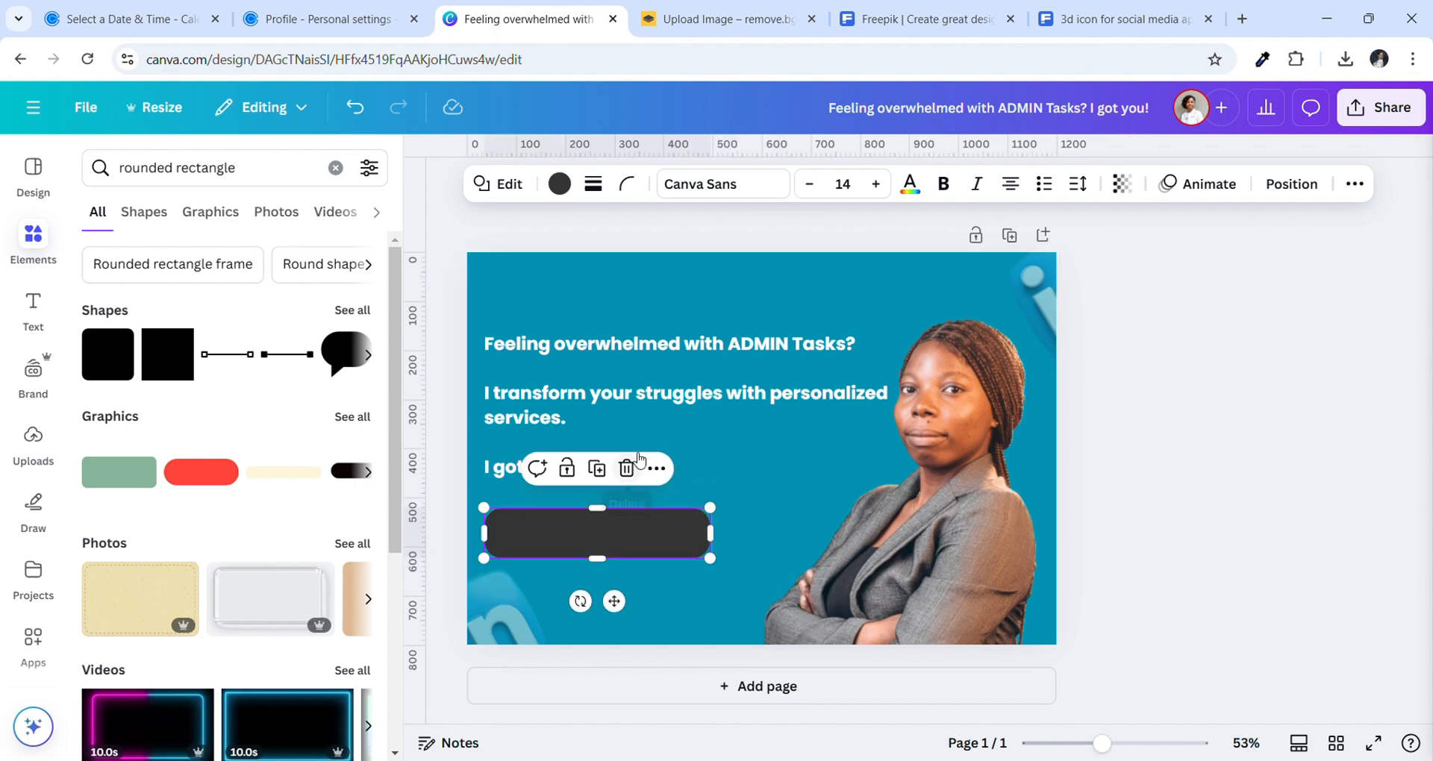
Resize the portrait photo to 763×763 so it sits flush with the page bottom
{"action": "left_click", "coordinate": [651, 415]}
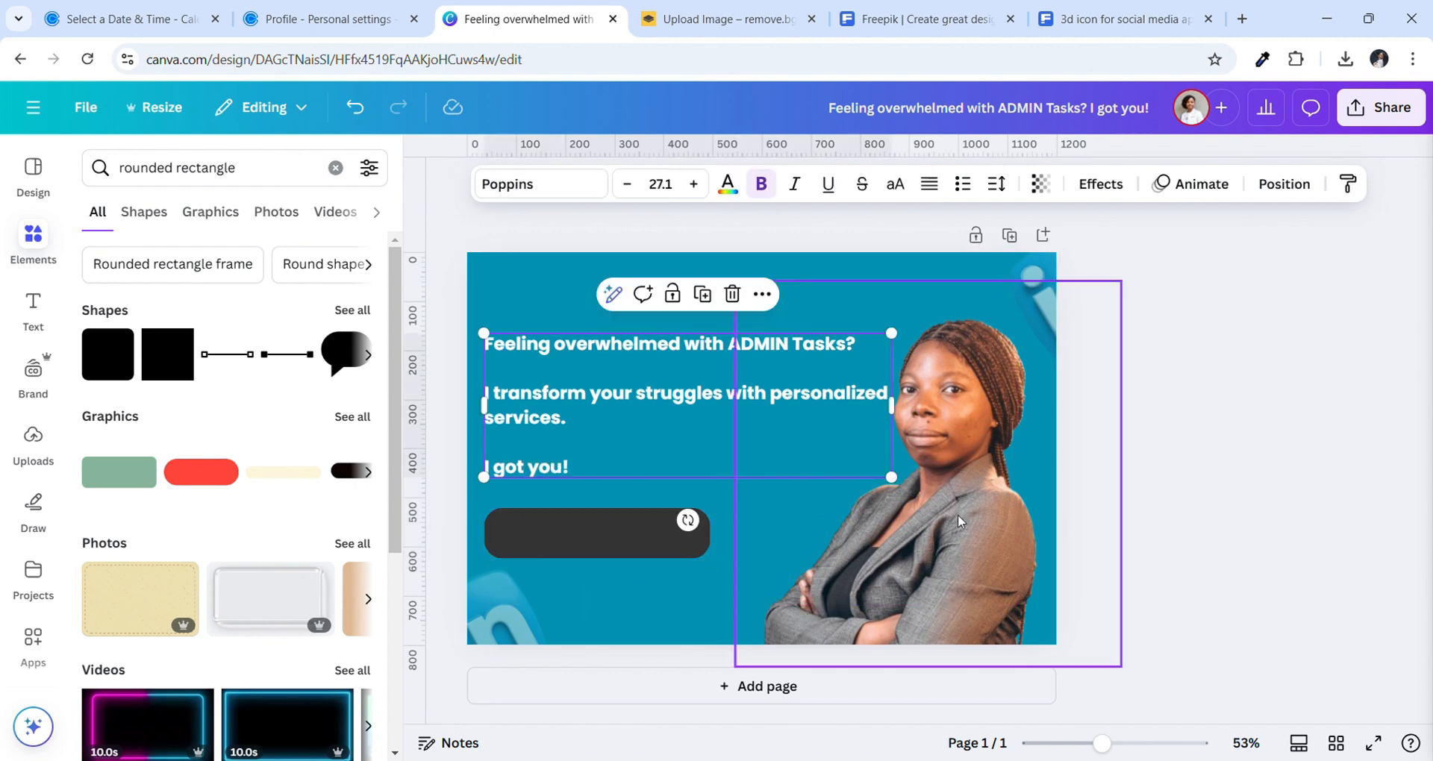
{"action": "left_click_drag", "start_coordinate": [968, 524], "coordinate": [984, 514]}
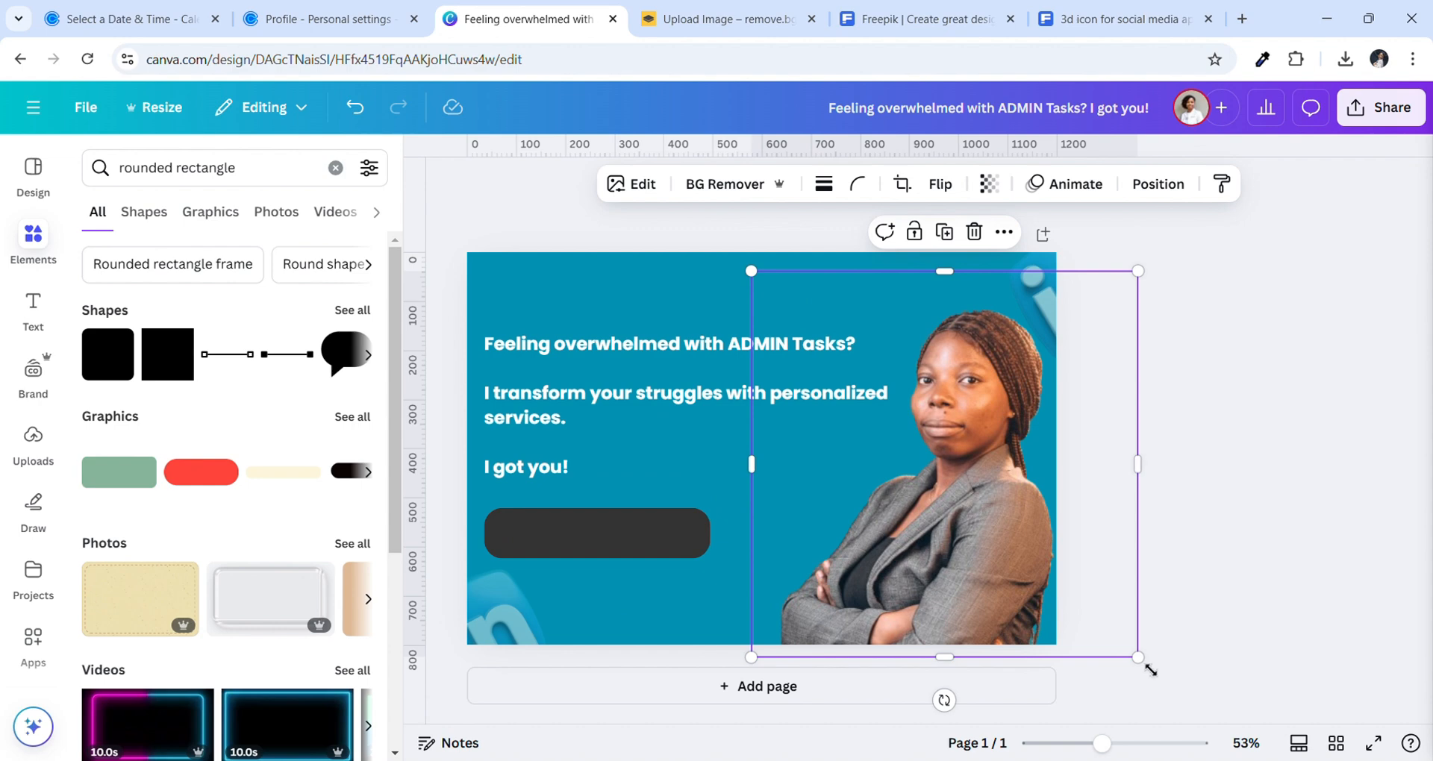
{"action": "left_click_drag", "start_coordinate": [1150, 670], "coordinate": [1122, 640]}
{"action": "left_click_drag", "start_coordinate": [1049, 574], "coordinate": [1052, 564]}
{"action": "left_click_drag", "start_coordinate": [1131, 281], "coordinate": [1148, 279]}
{"action": "left_click", "coordinate": [1247, 453]}
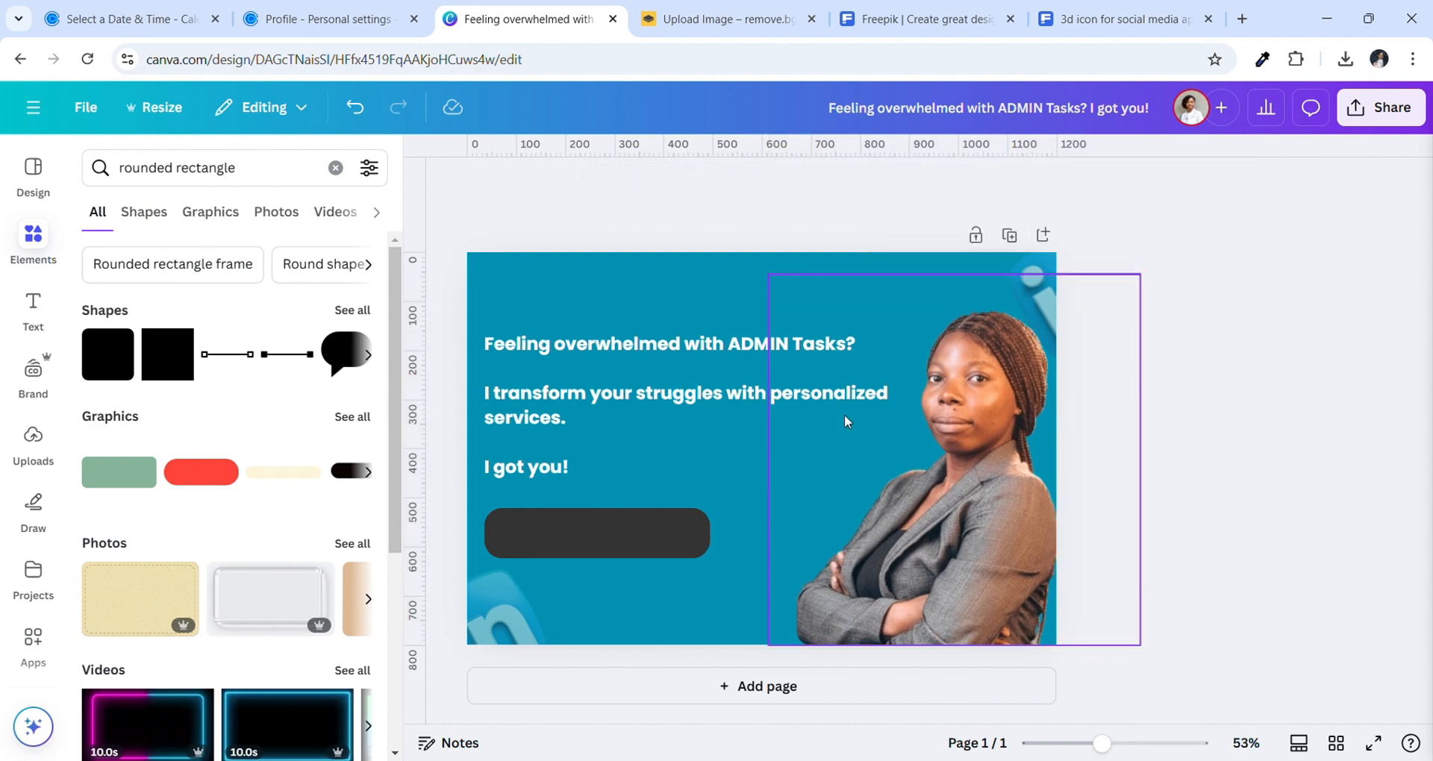
Nudge the dark button shape and the headline text into alignment beneath 'I got you!'
{"action": "left_click", "coordinate": [608, 531]}
{"action": "mouse_move", "coordinate": [609, 531]}
{"action": "left_mouse_down"}
{"action": "mouse_move", "coordinate": [639, 530]}
{"action": "mouse_move", "coordinate": [615, 534]}
{"action": "left_mouse_up"}
{"action": "left_click_drag", "start_coordinate": [595, 359], "coordinate": [602, 346]}
{"action": "left_click_drag", "start_coordinate": [567, 519], "coordinate": [566, 509]}
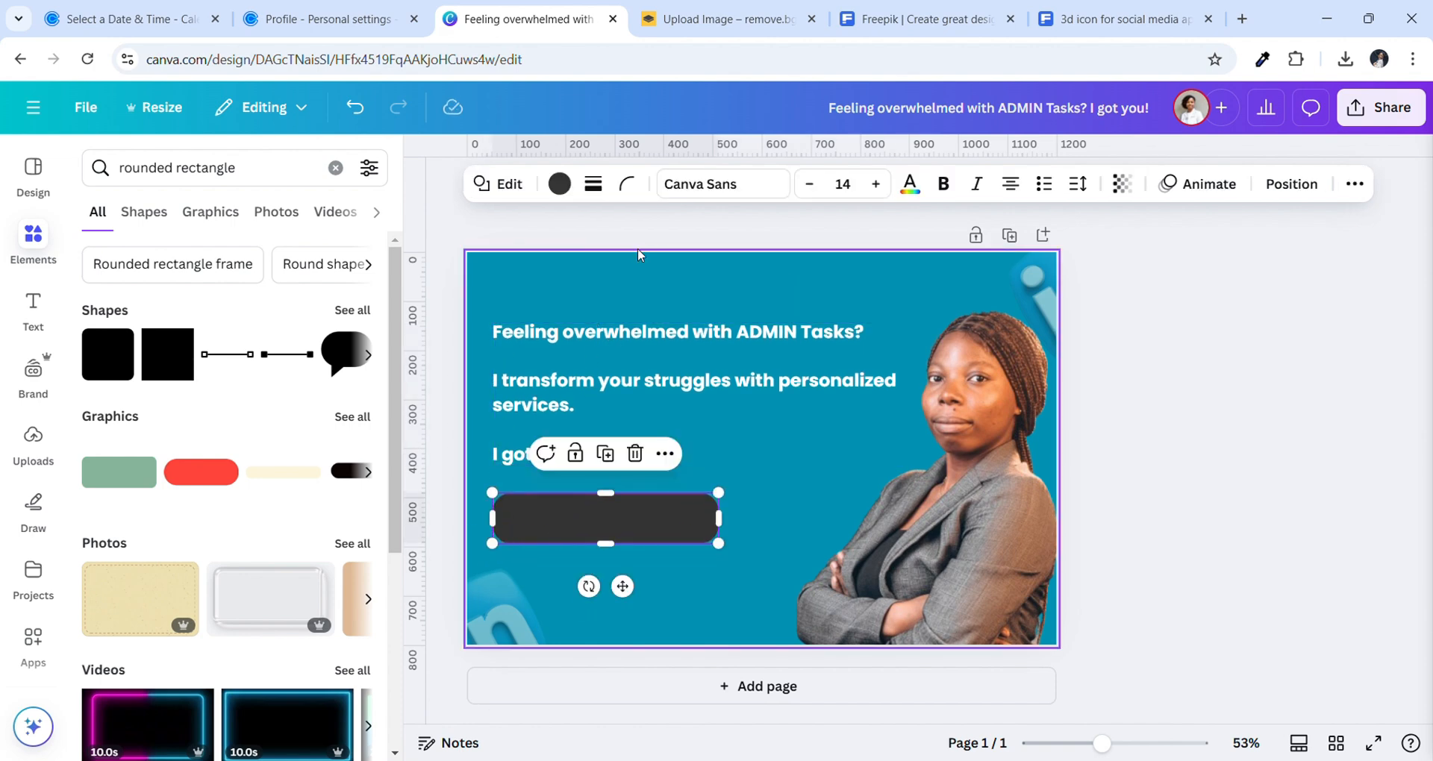
Fill the button shape with White #ffffff and trim its height to 460×98
{"action": "left_click", "coordinate": [570, 196]}
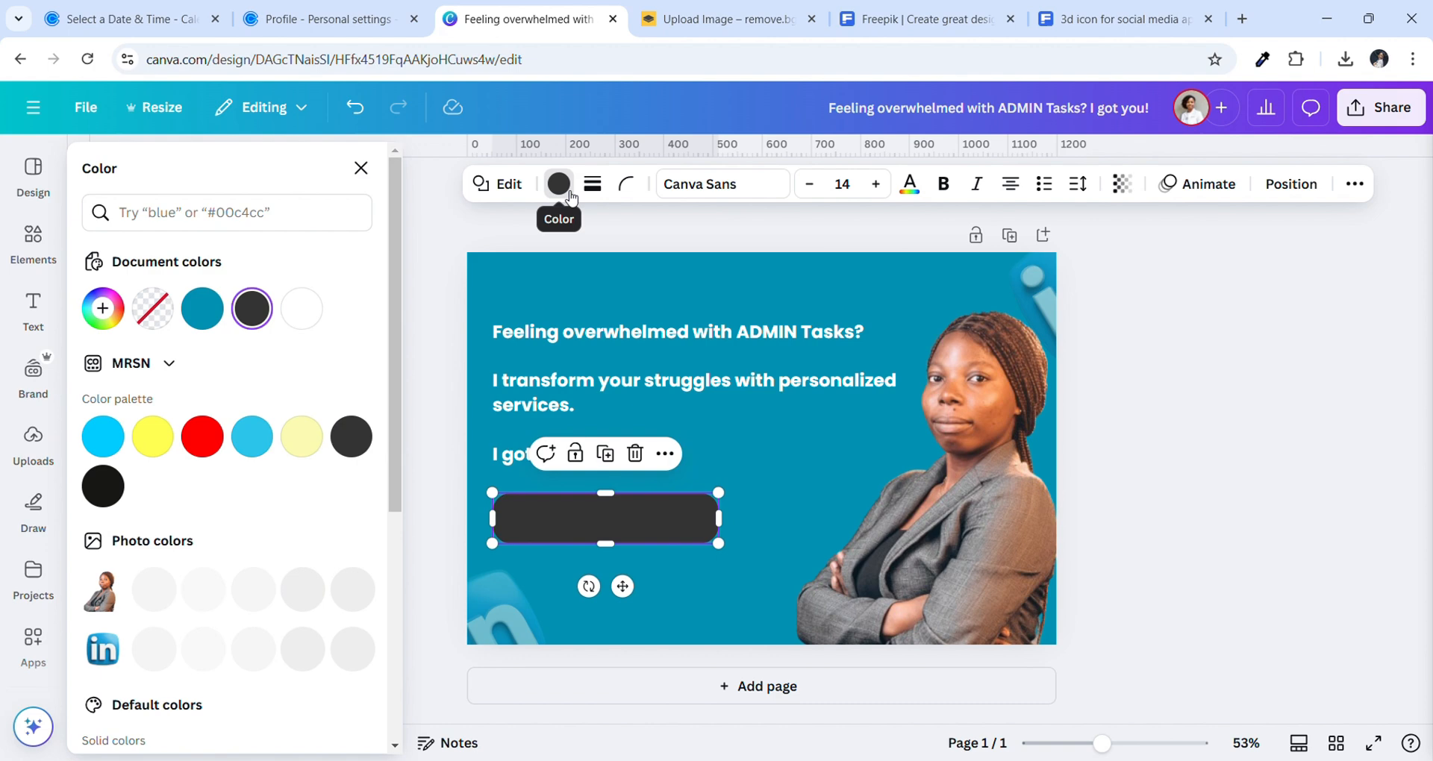
{"action": "left_click", "coordinate": [301, 309]}
{"action": "left_click", "coordinate": [808, 509]}
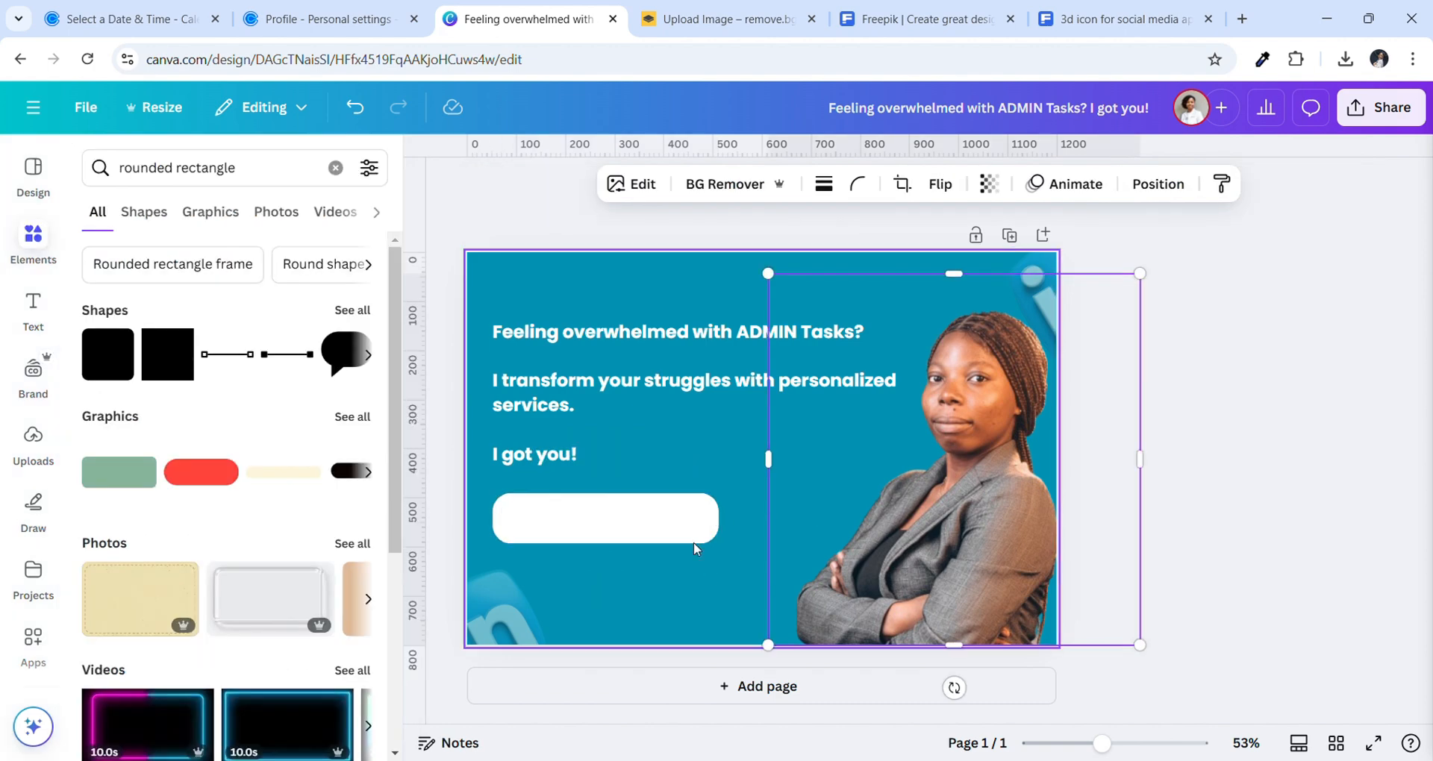
{"action": "left_click", "coordinate": [630, 558]}
{"action": "left_click", "coordinate": [597, 533]}
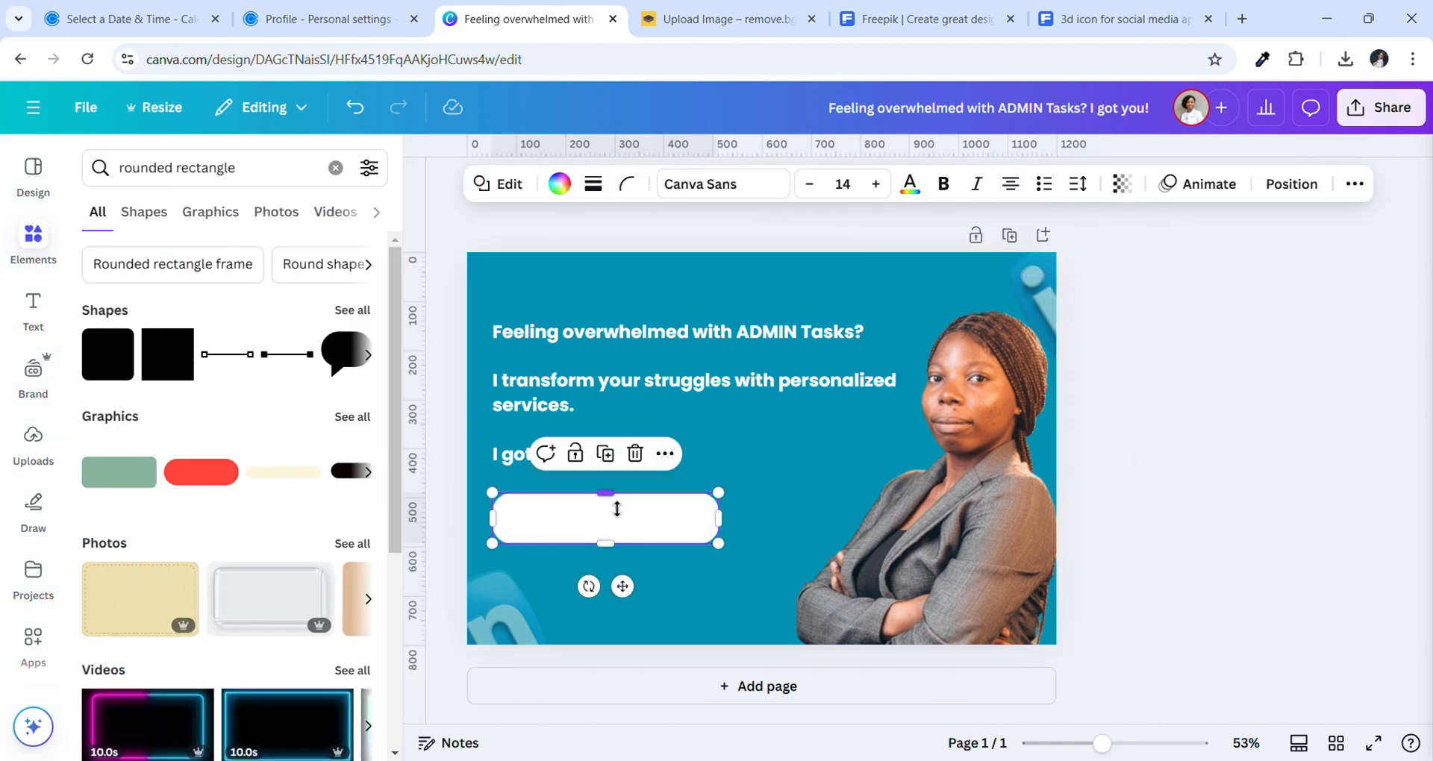
{"action": "left_click_drag", "start_coordinate": [617, 508], "coordinate": [626, 512]}
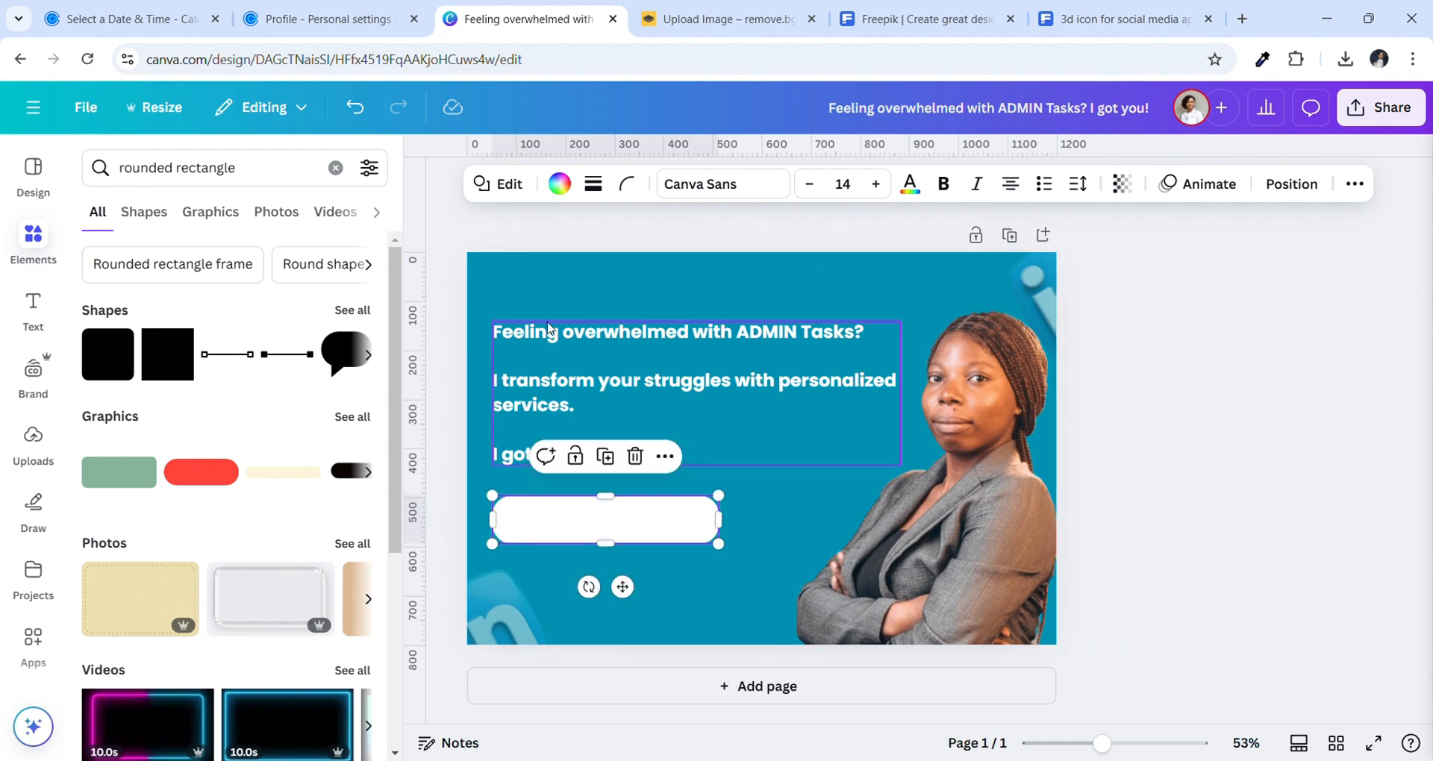
{"action": "left_click", "coordinate": [548, 297]}
Add a new text box inside the white button and clear its placeholder text
{"action": "left_click", "coordinate": [427, 165]}
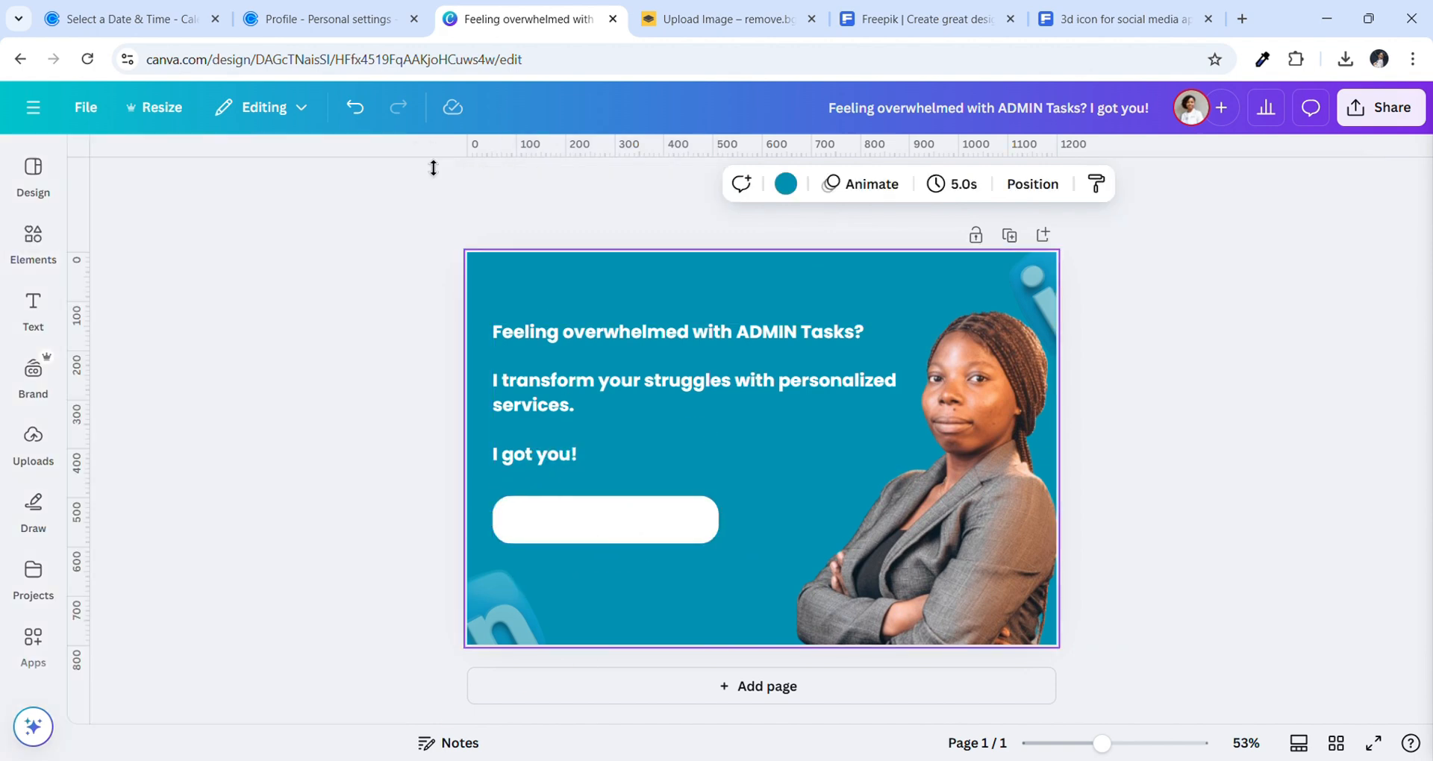
{"action": "left_click", "coordinate": [31, 335]}
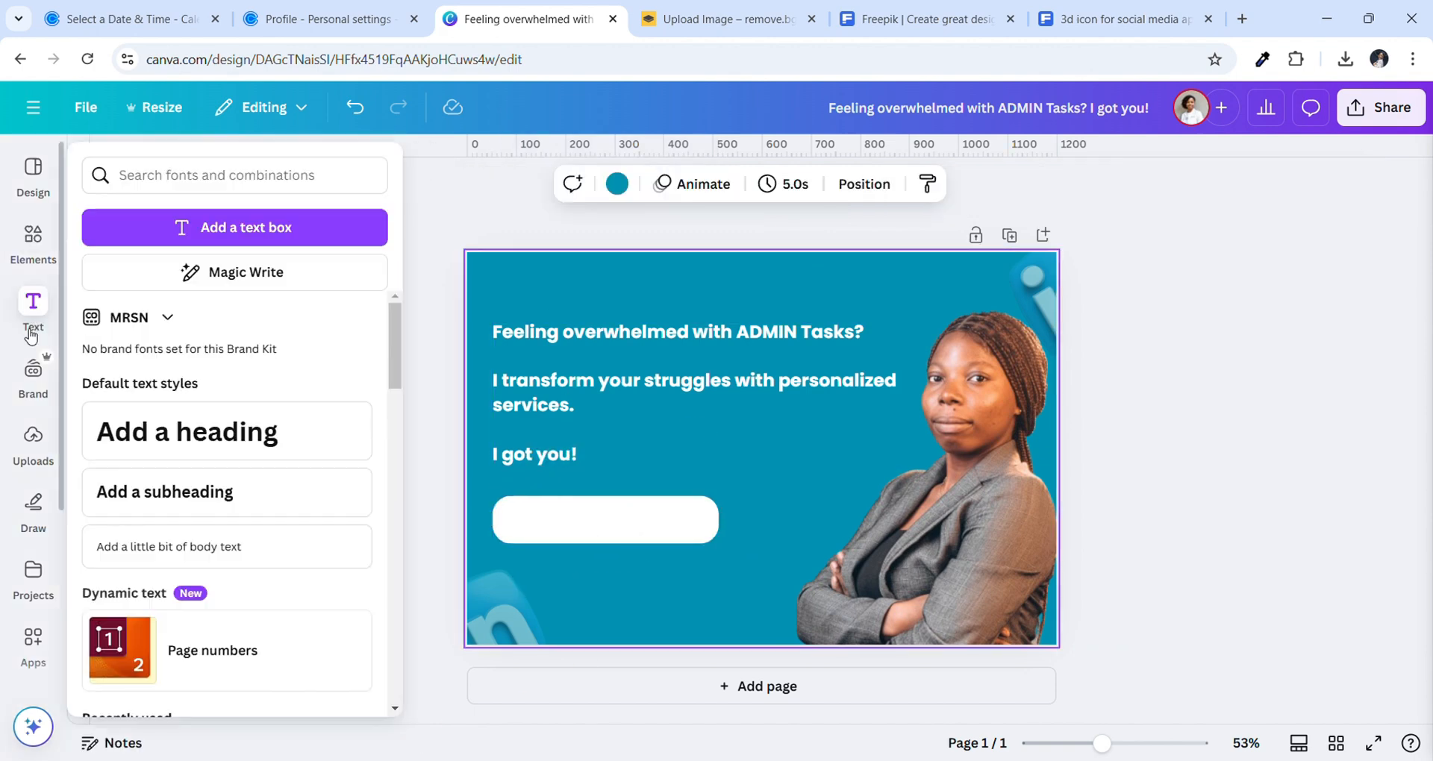
{"action": "left_click", "coordinate": [224, 227]}
{"action": "left_click", "coordinate": [410, 388]}
{"action": "left_click_drag", "start_coordinate": [784, 509], "coordinate": [591, 583]}
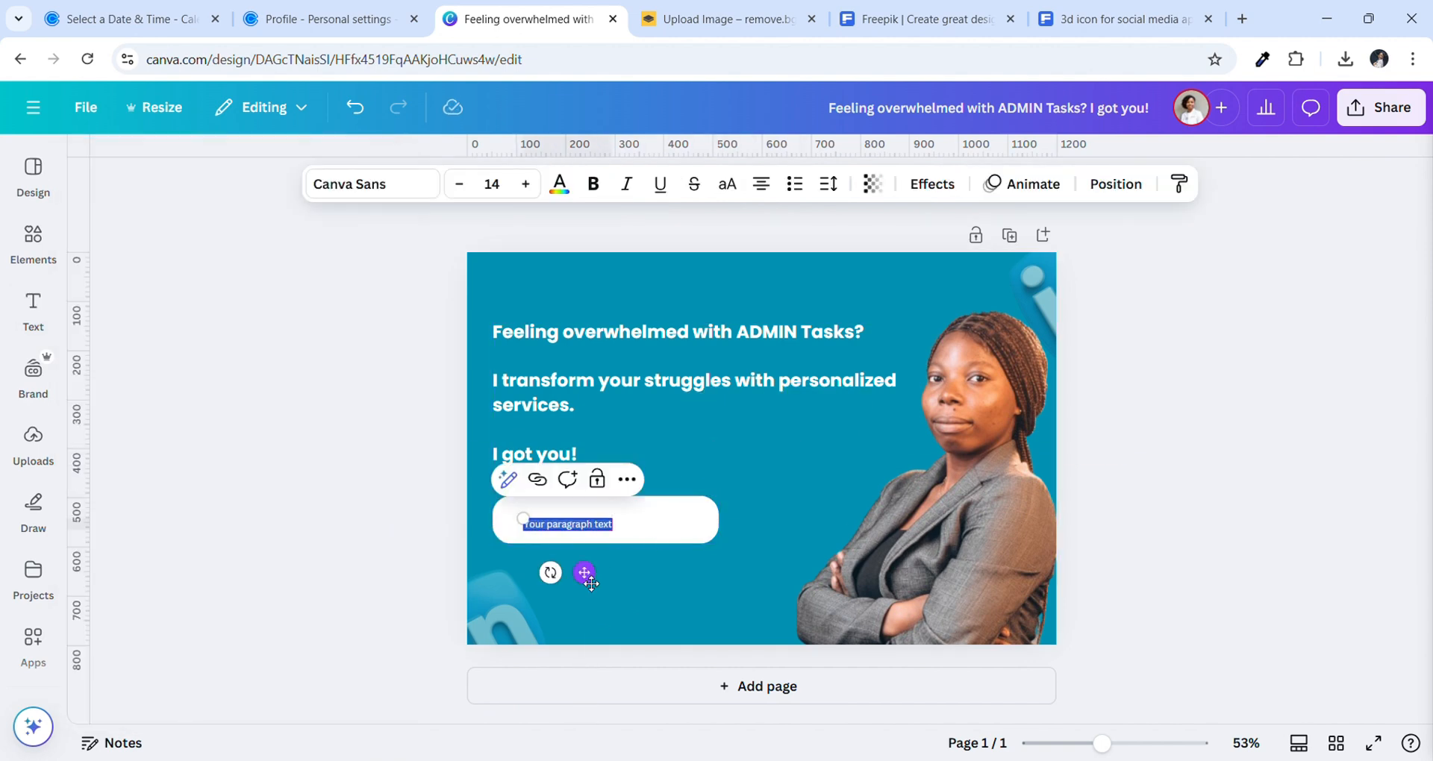
{"action": "key", "text": "BackSpace"}
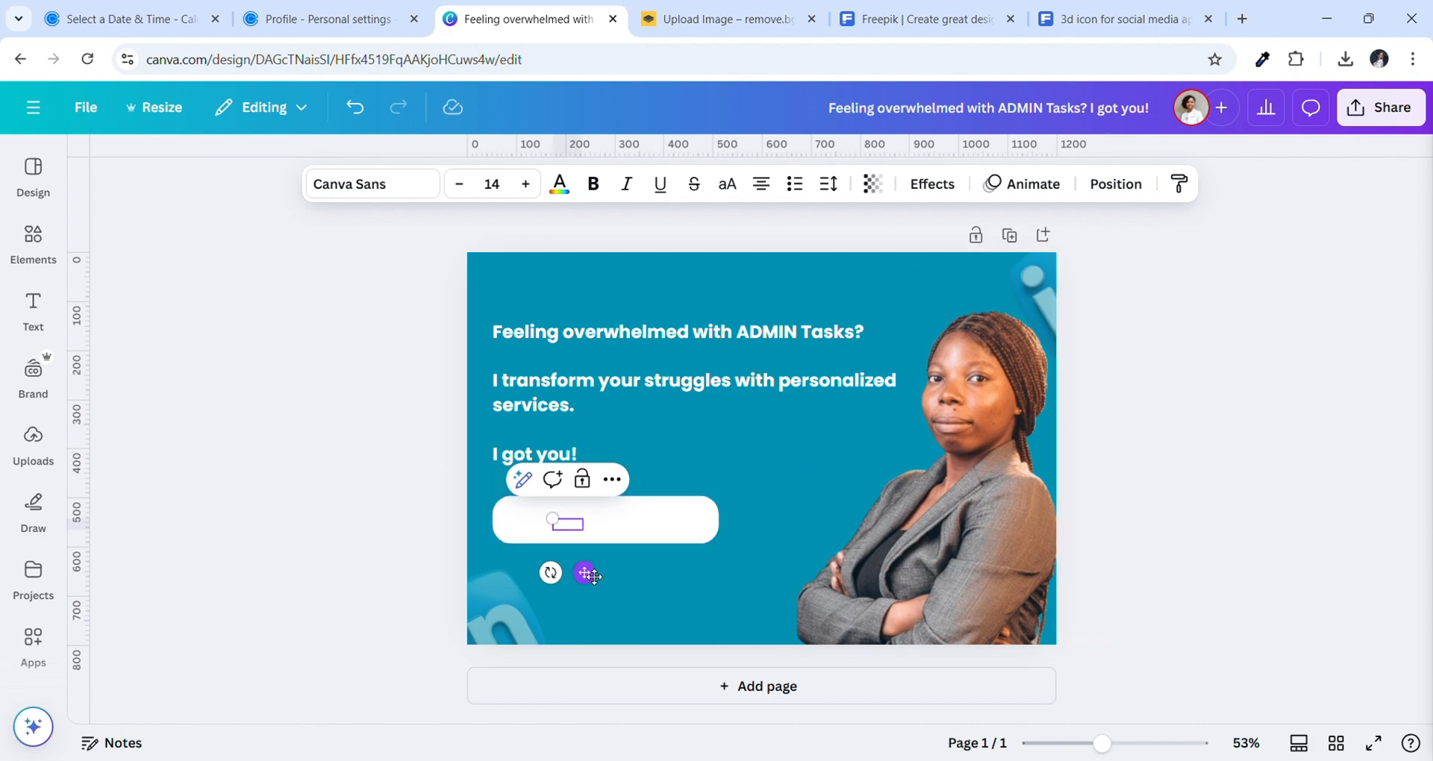
{"action": "left_click", "coordinate": [532, 603]}
{"action": "left_click", "coordinate": [648, 602]}
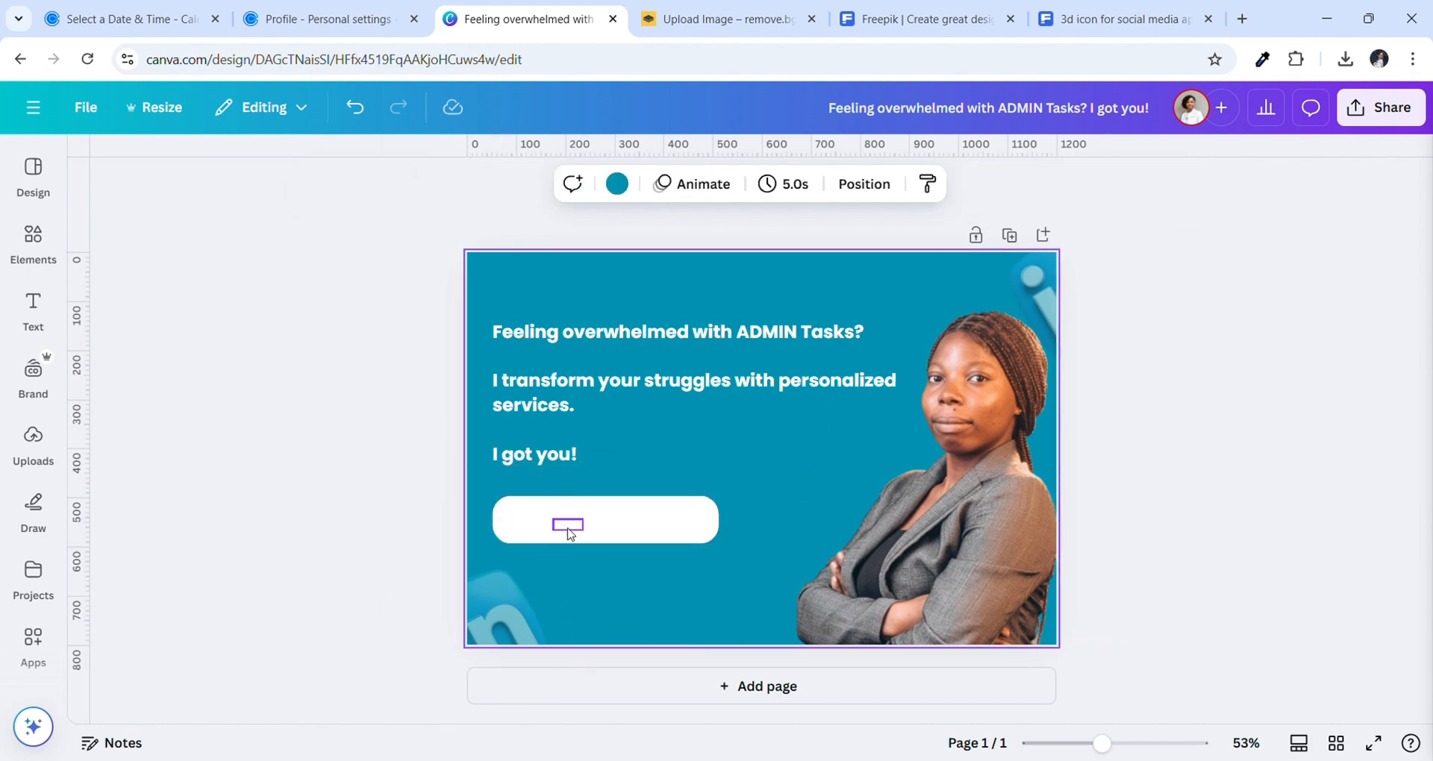
{"action": "left_click", "coordinate": [575, 527]}
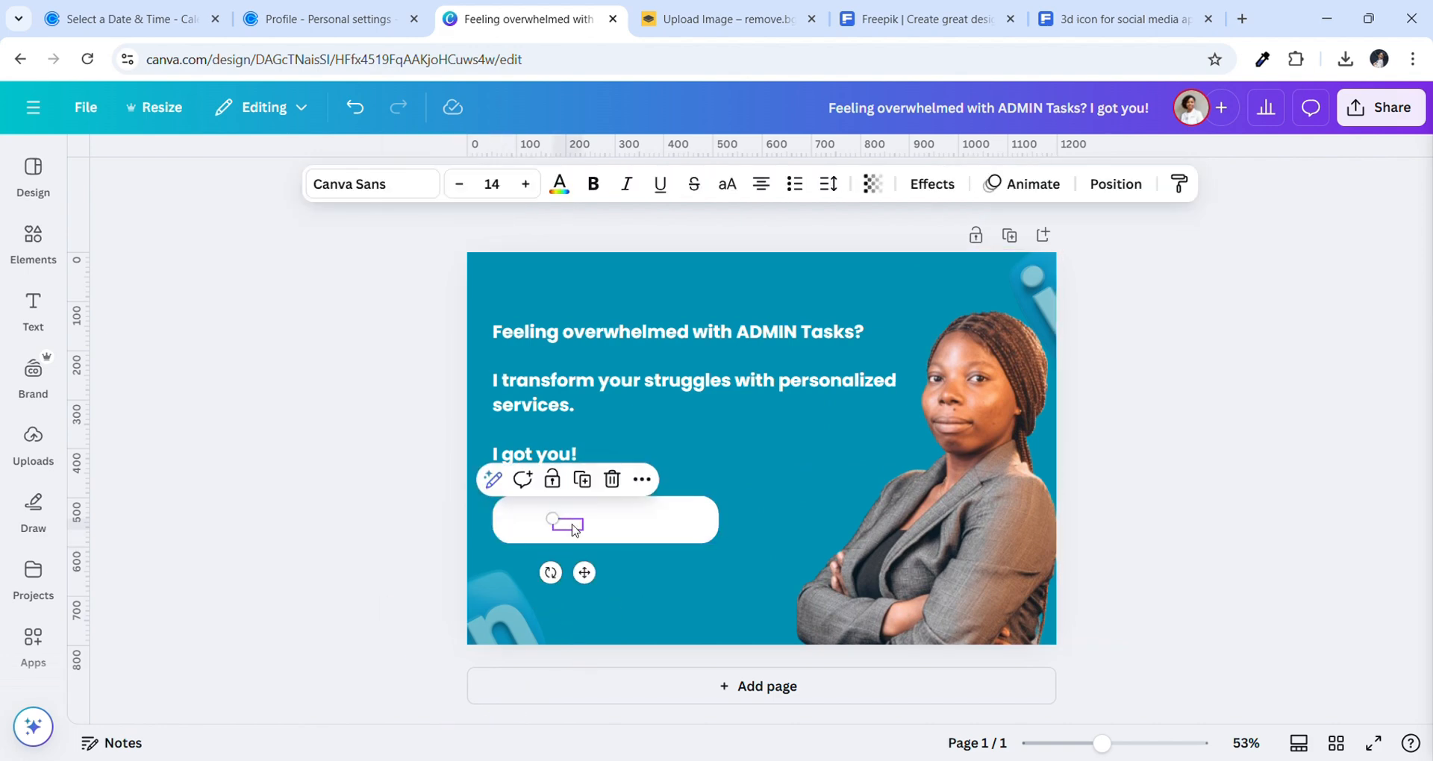
Make the button label black, centre it in the button, and raise its font size to 21
{"action": "left_click", "coordinate": [560, 184]}
{"action": "left_click", "coordinate": [109, 494]}
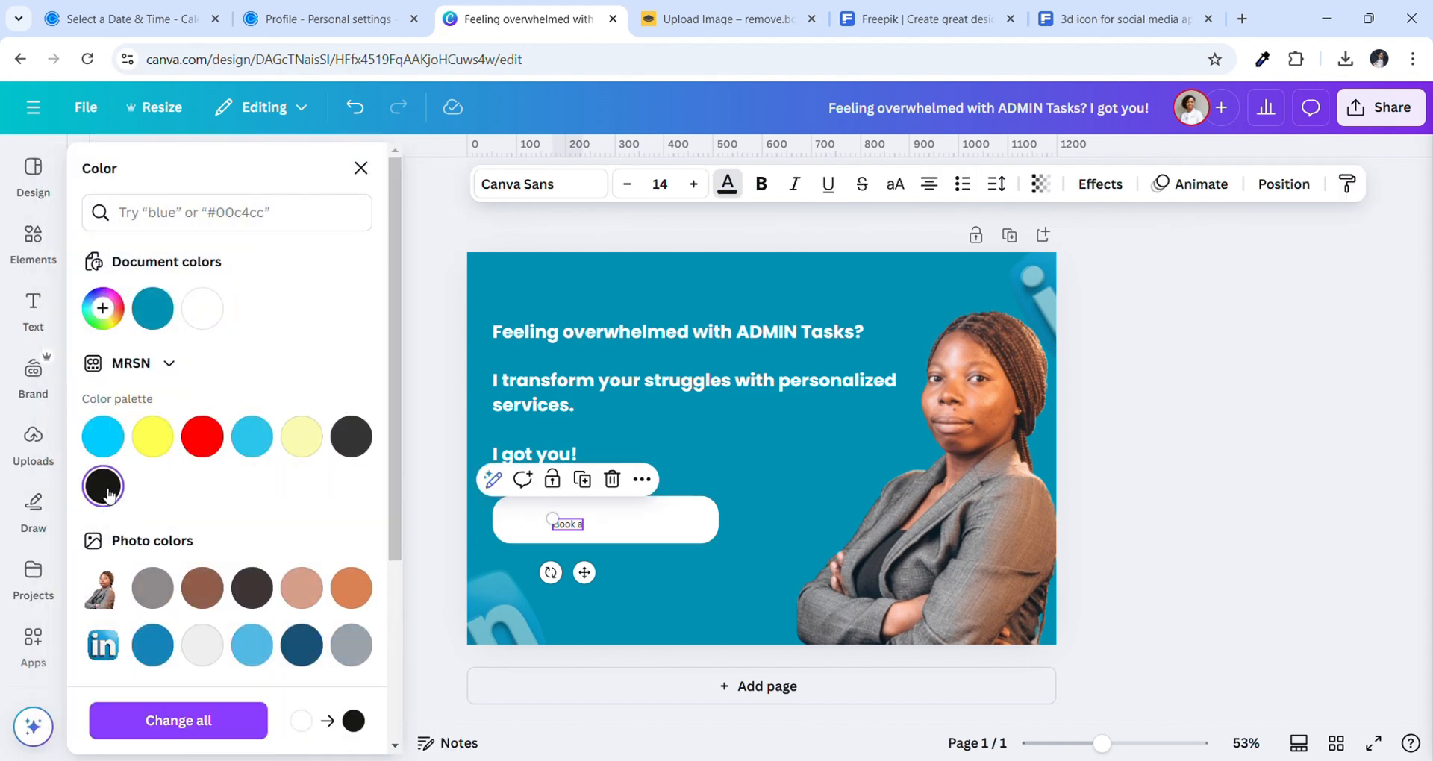
{"action": "left_click", "coordinate": [589, 548]}
{"action": "left_click", "coordinate": [580, 529]}
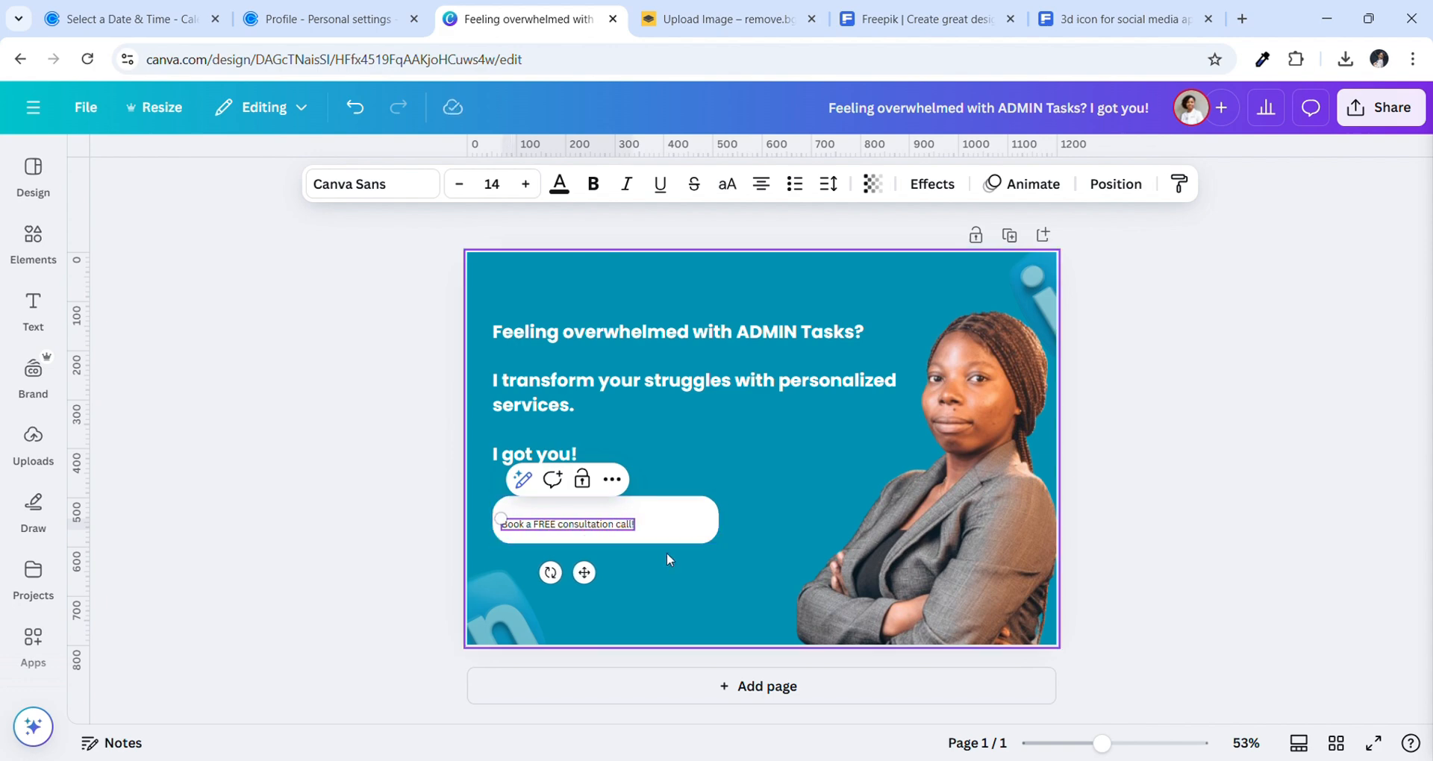
{"action": "left_click_drag", "start_coordinate": [591, 580], "coordinate": [631, 576]}
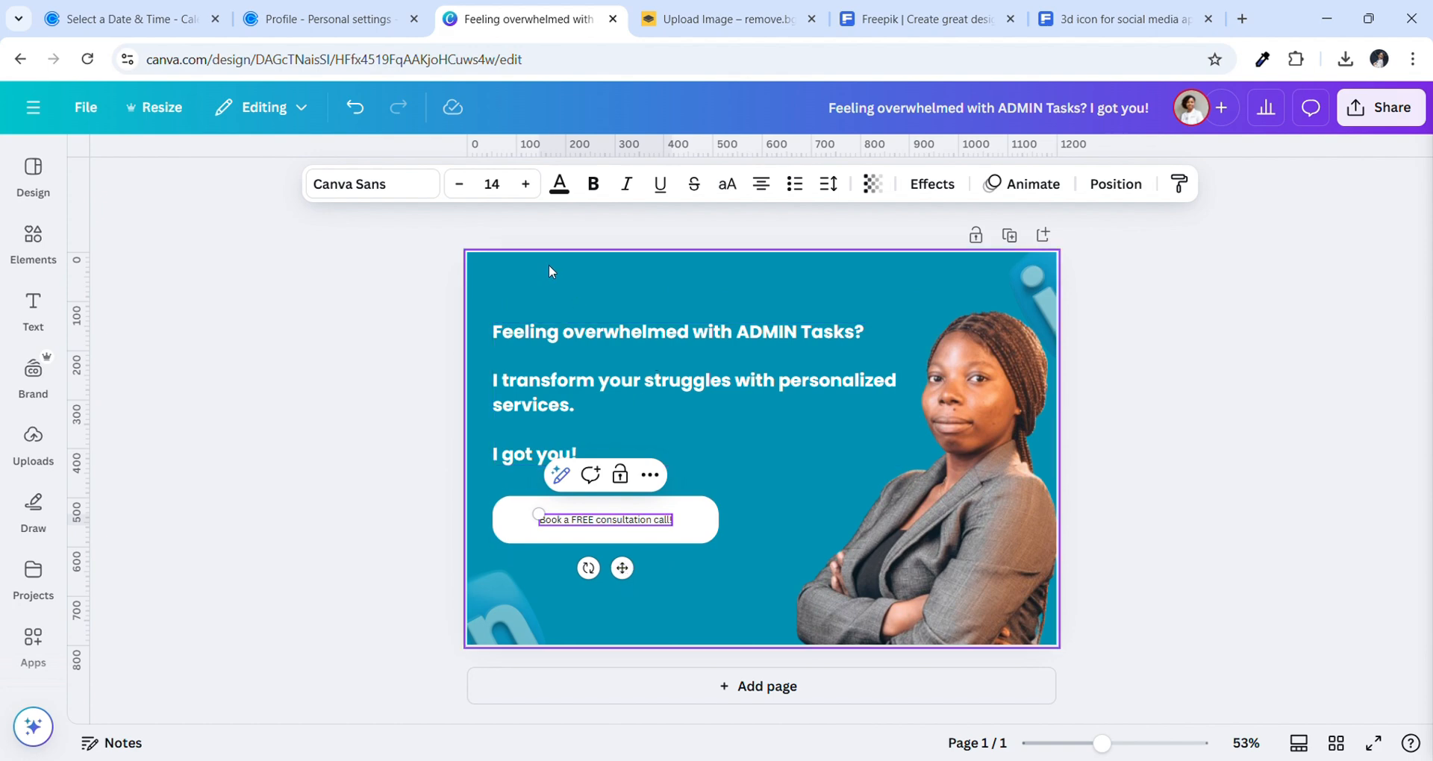
{"action": "left_click", "coordinate": [526, 184]}
{"action": "left_click", "coordinate": [526, 184]}
{"action": "left_click", "coordinate": [526, 184]}
{"action": "left_click", "coordinate": [526, 184]}
{"action": "left_click", "coordinate": [526, 184]}
{"action": "left_click", "coordinate": [527, 185]}
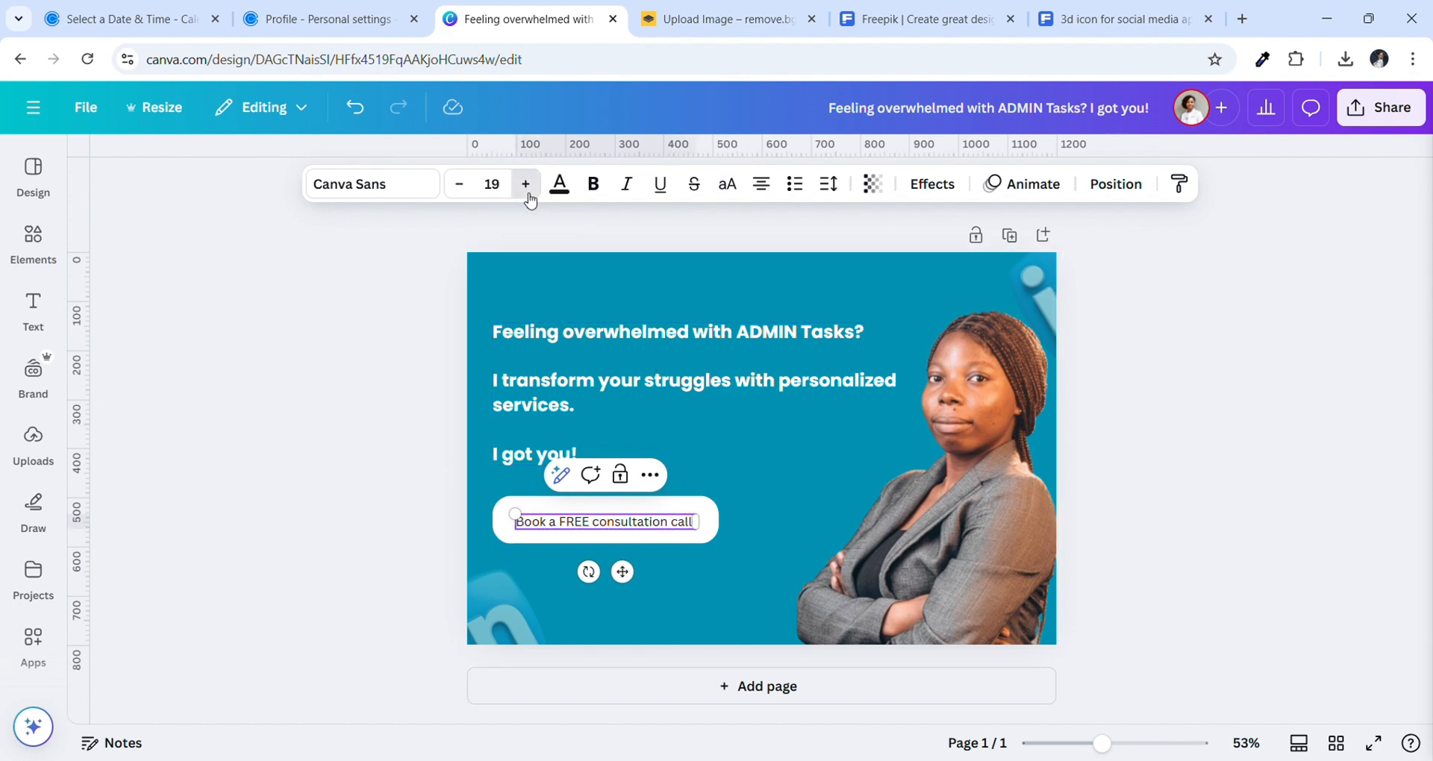
{"action": "left_click", "coordinate": [526, 185]}
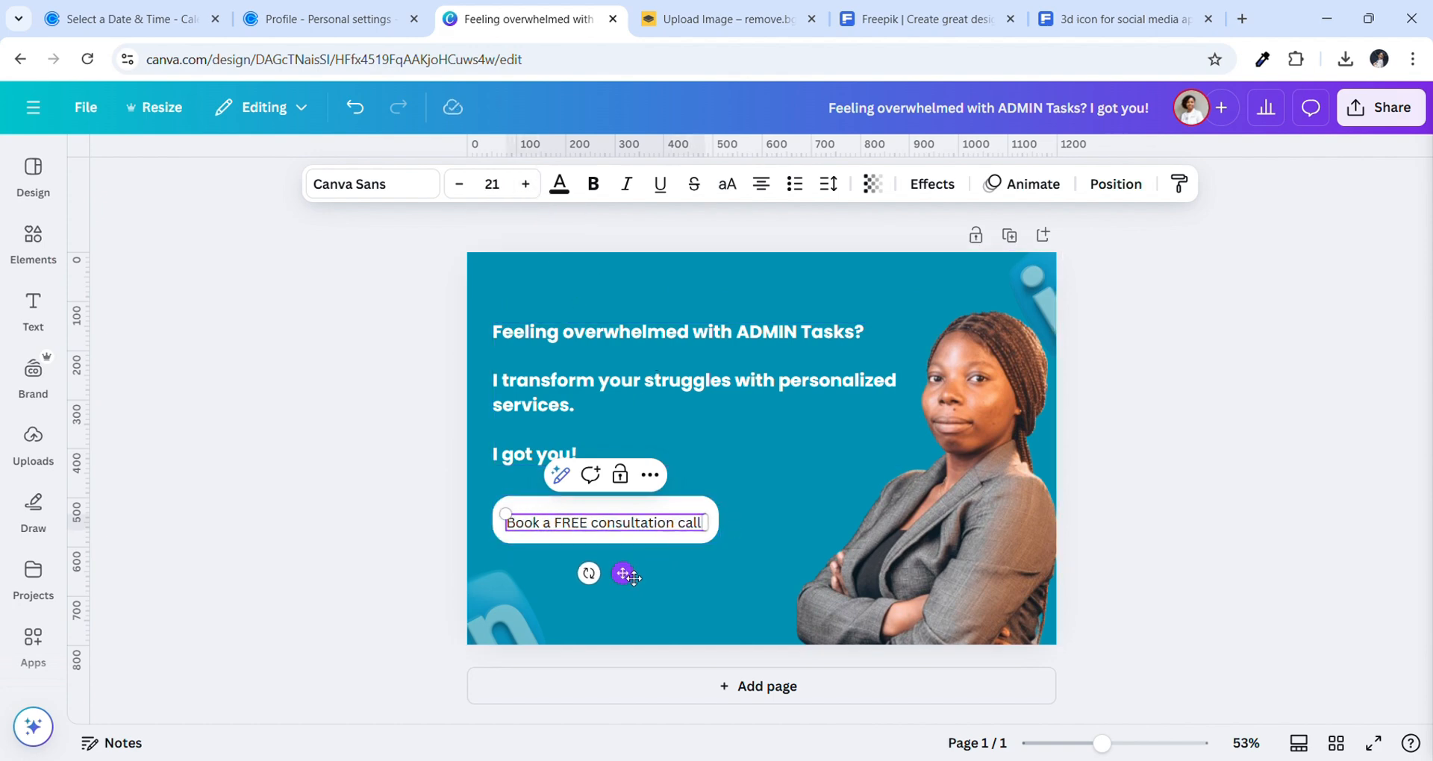
{"action": "left_click_drag", "start_coordinate": [633, 577], "coordinate": [634, 573]}
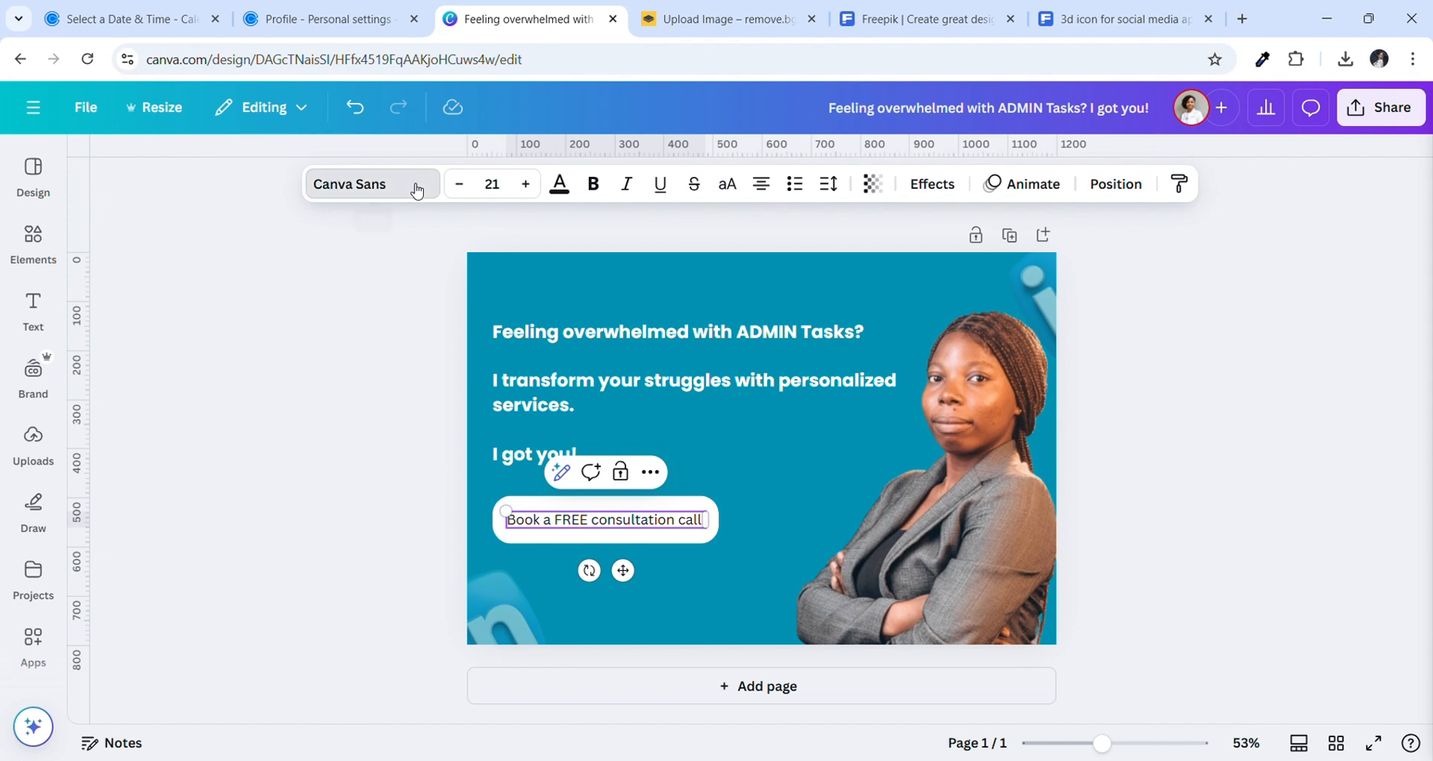
Try the Apricots, Virtual and Abramo fonts on the button label
{"action": "left_click", "coordinate": [416, 192]}
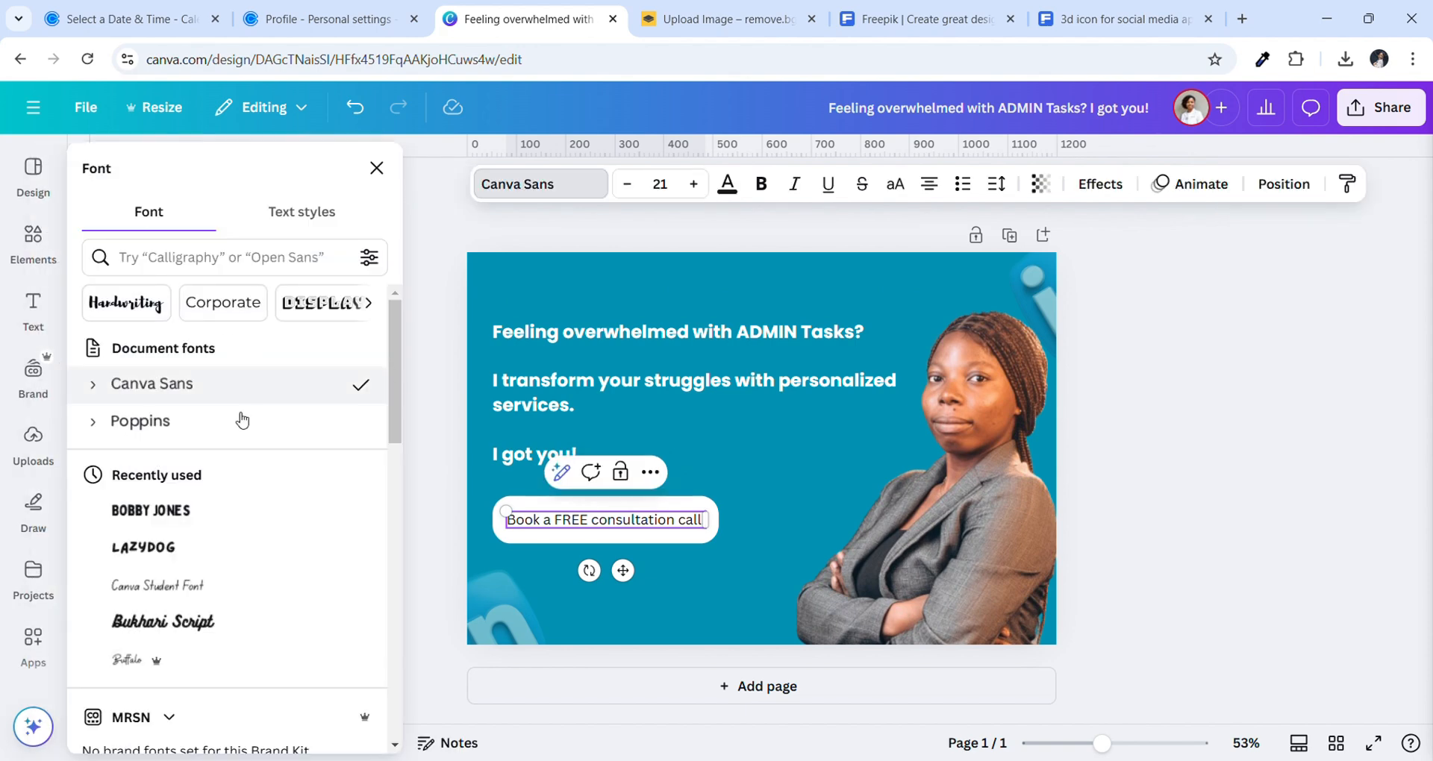
{"action": "scroll", "coordinate": [176, 694], "scroll_direction": "down", "scroll_amount": 3}
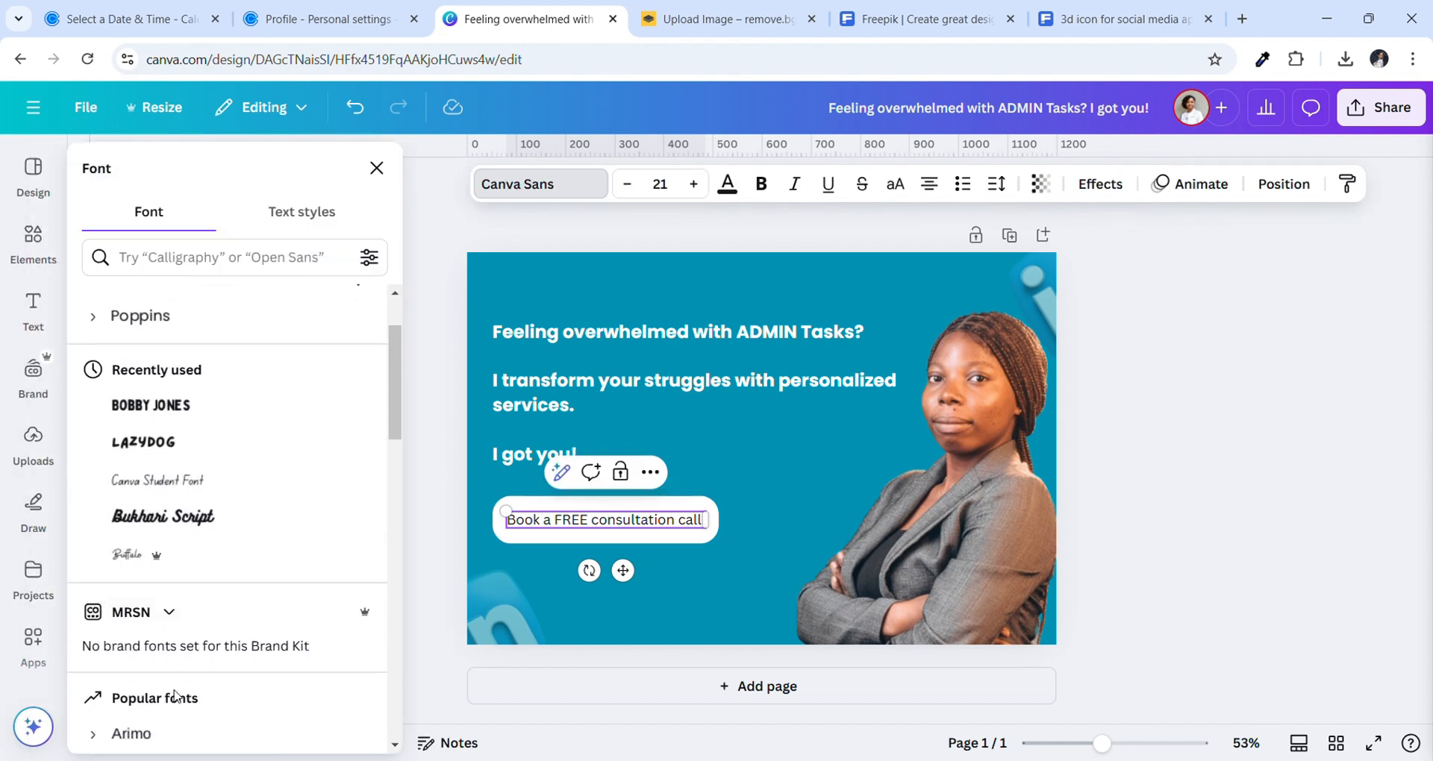
{"action": "scroll", "coordinate": [176, 694], "scroll_direction": "down", "scroll_amount": 12}
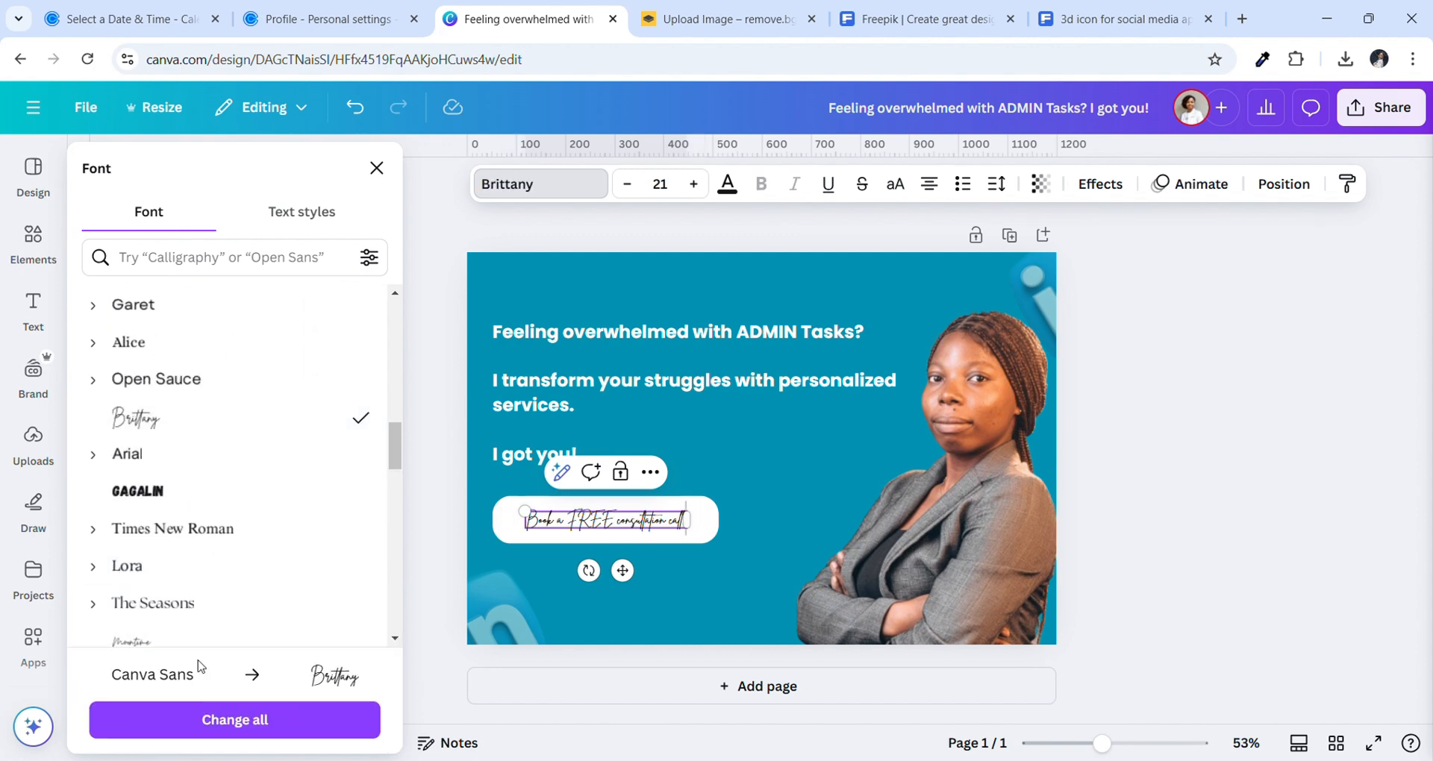
{"action": "scroll", "coordinate": [224, 642], "scroll_direction": "down", "scroll_amount": 10}
{"action": "scroll", "coordinate": [225, 645], "scroll_direction": "down", "scroll_amount": 10}
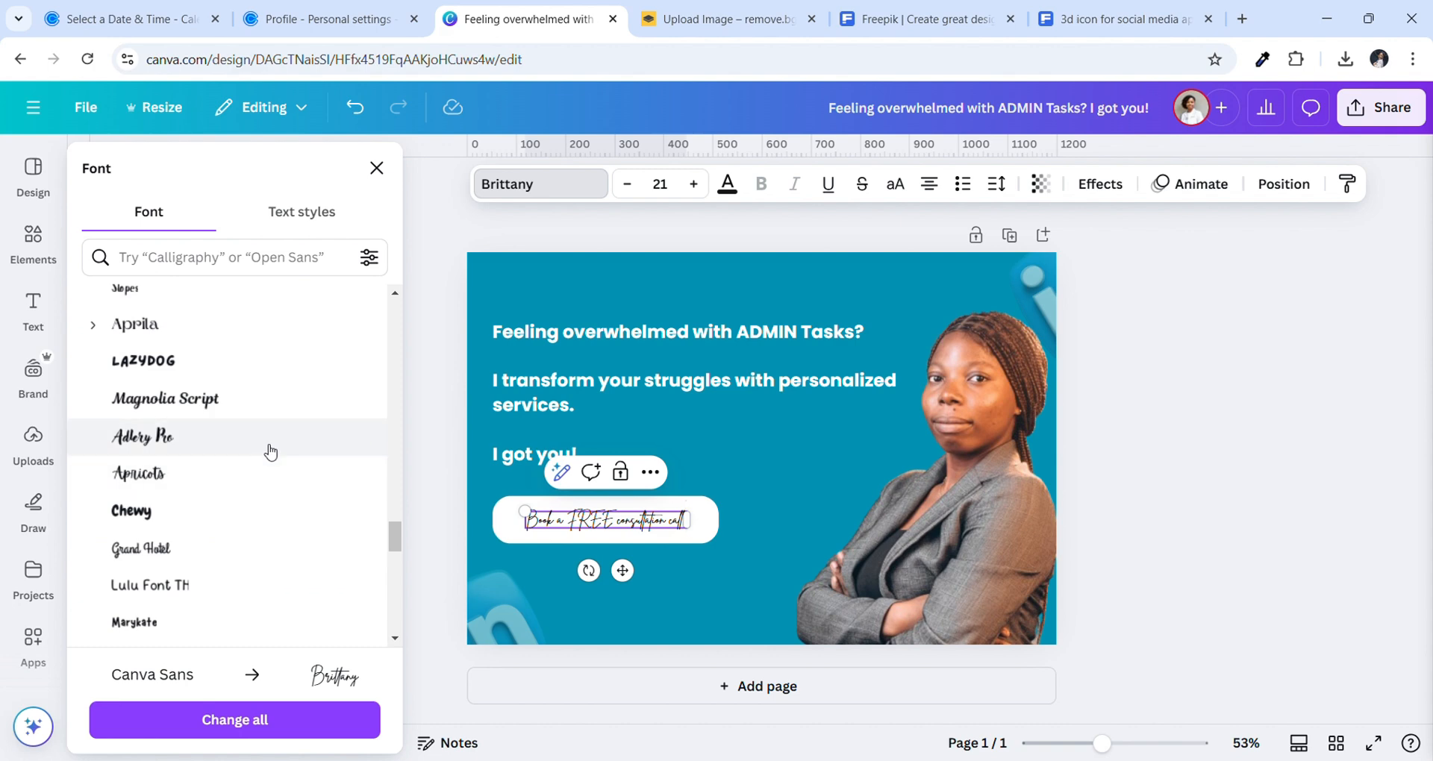
{"action": "left_click", "coordinate": [256, 478]}
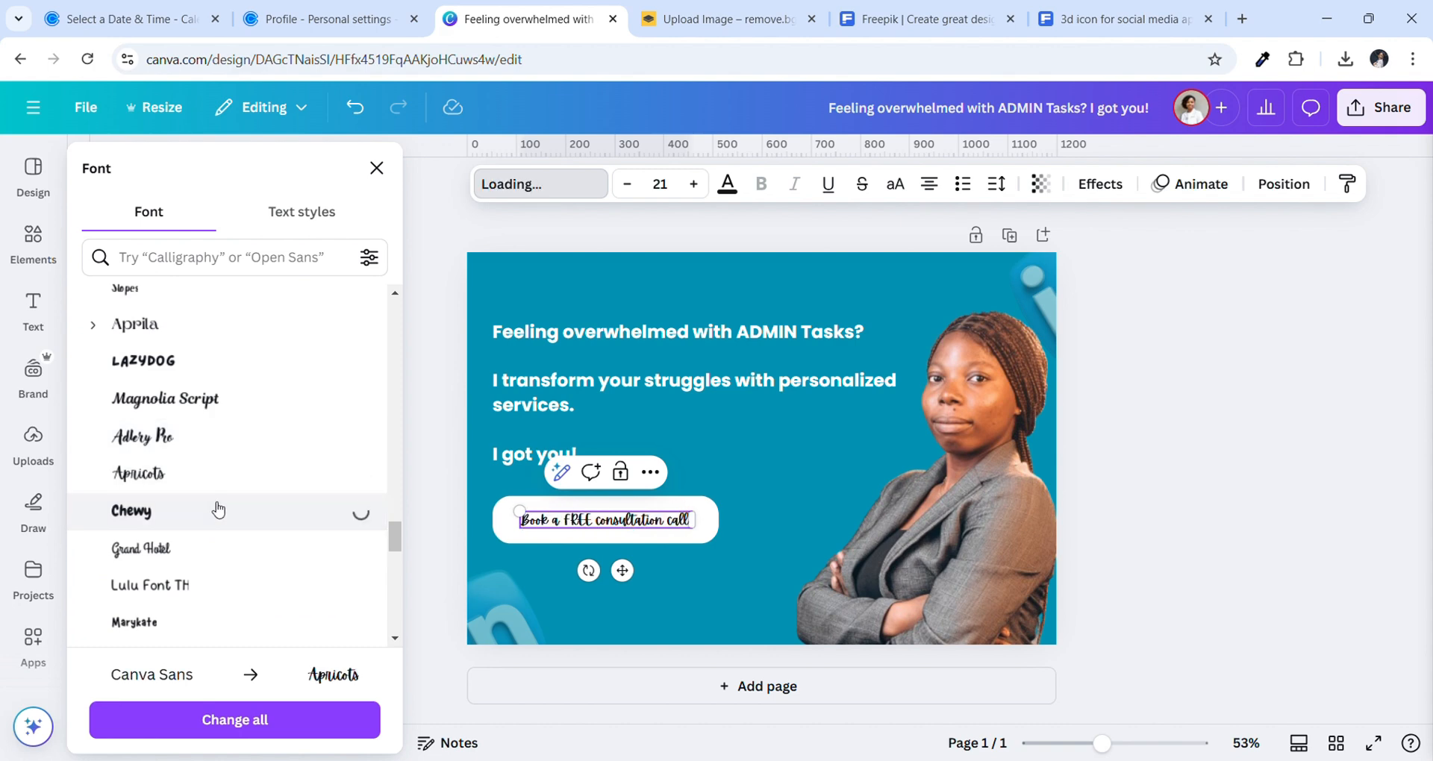
{"action": "scroll", "coordinate": [261, 509], "scroll_direction": "down", "scroll_amount": 1}
{"action": "scroll", "coordinate": [262, 509], "scroll_direction": "down", "scroll_amount": 10}
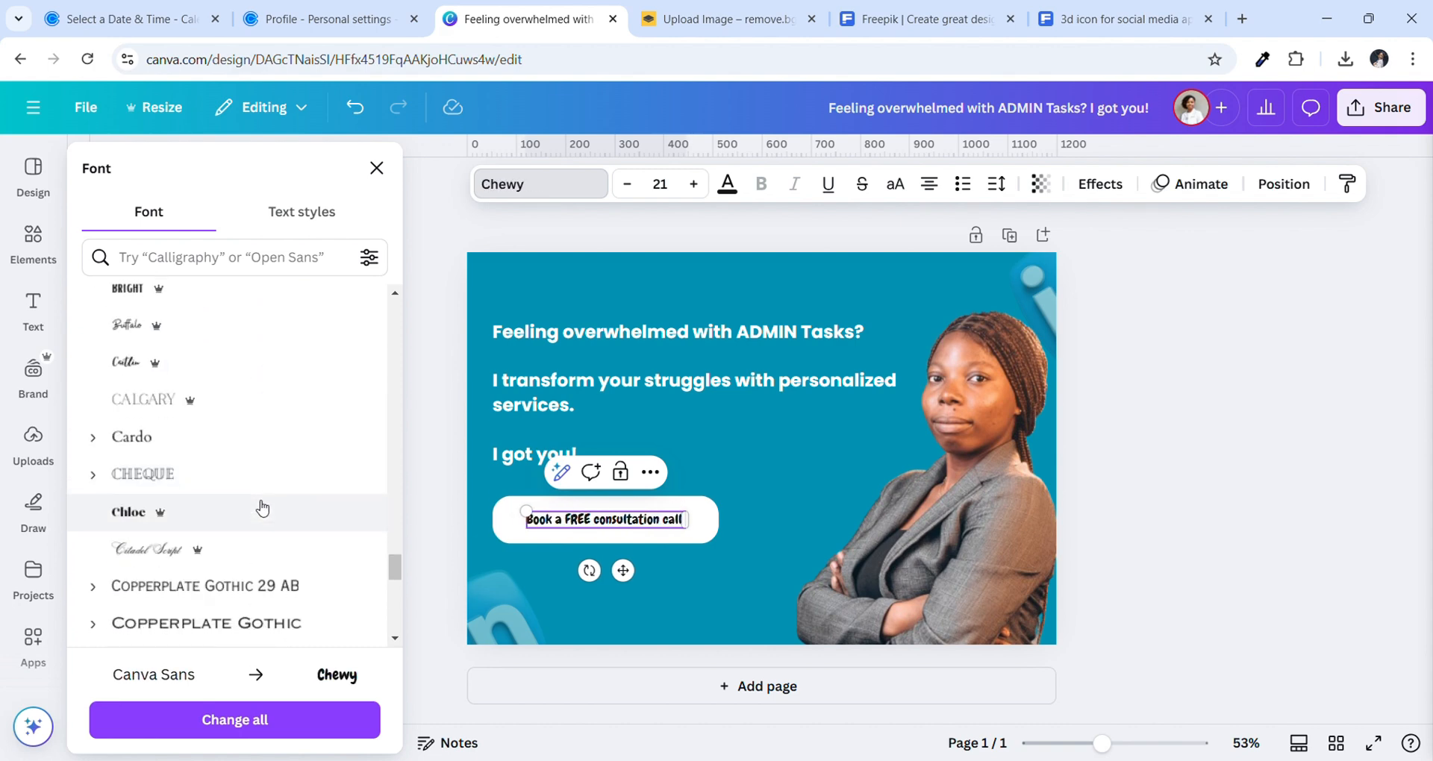
{"action": "scroll", "coordinate": [262, 509], "scroll_direction": "down", "scroll_amount": 15}
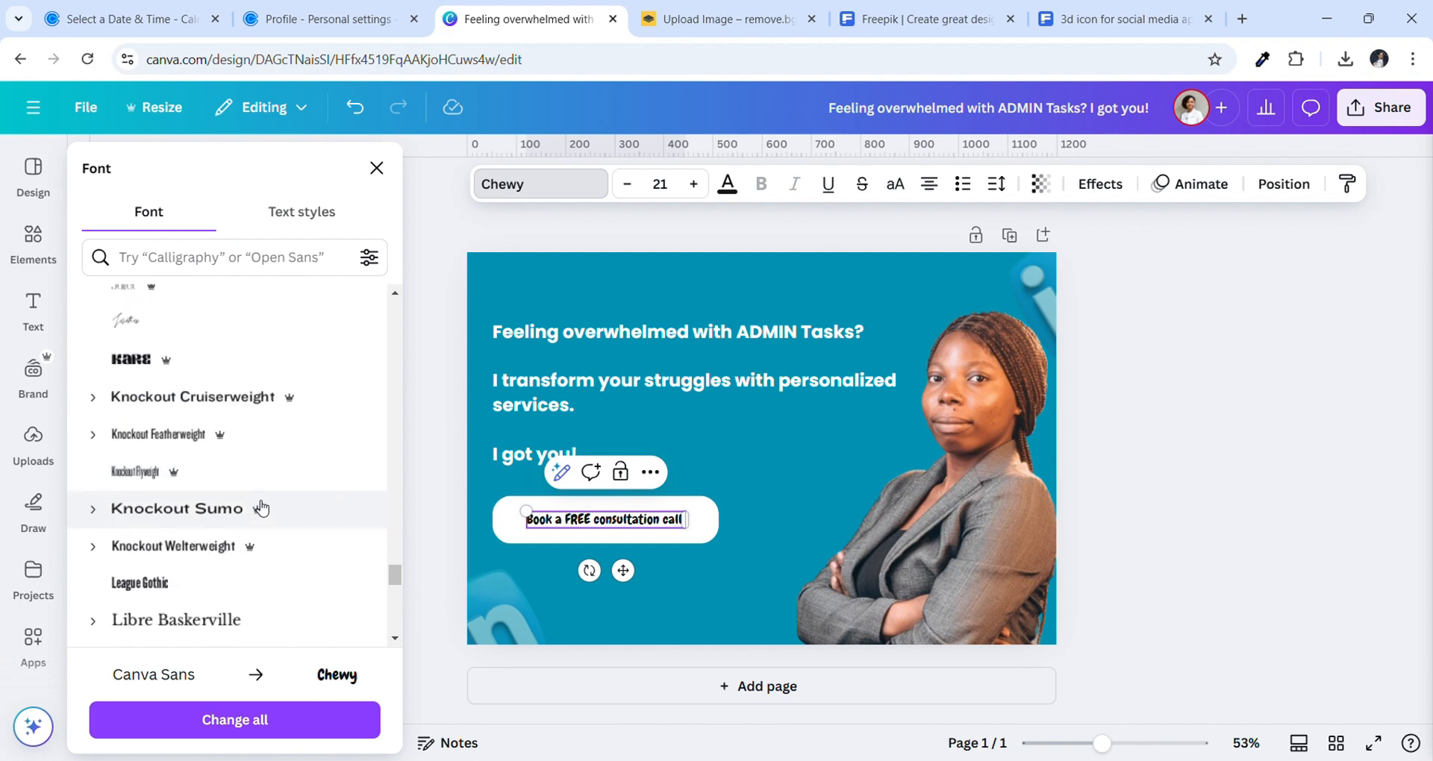
{"action": "scroll", "coordinate": [261, 508], "scroll_direction": "down", "scroll_amount": 3}
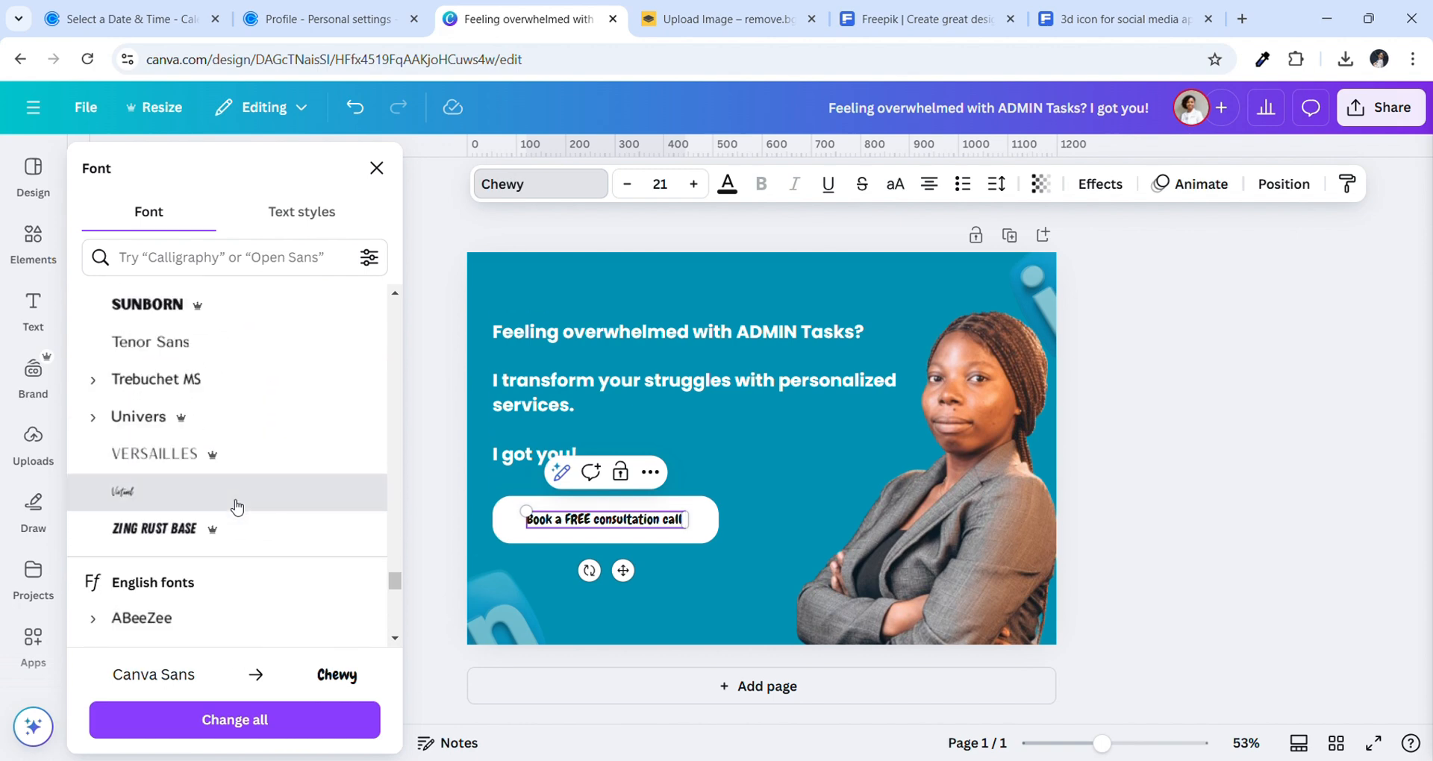
{"action": "left_click", "coordinate": [236, 499]}
{"action": "scroll", "coordinate": [272, 531], "scroll_direction": "down", "scroll_amount": 4}
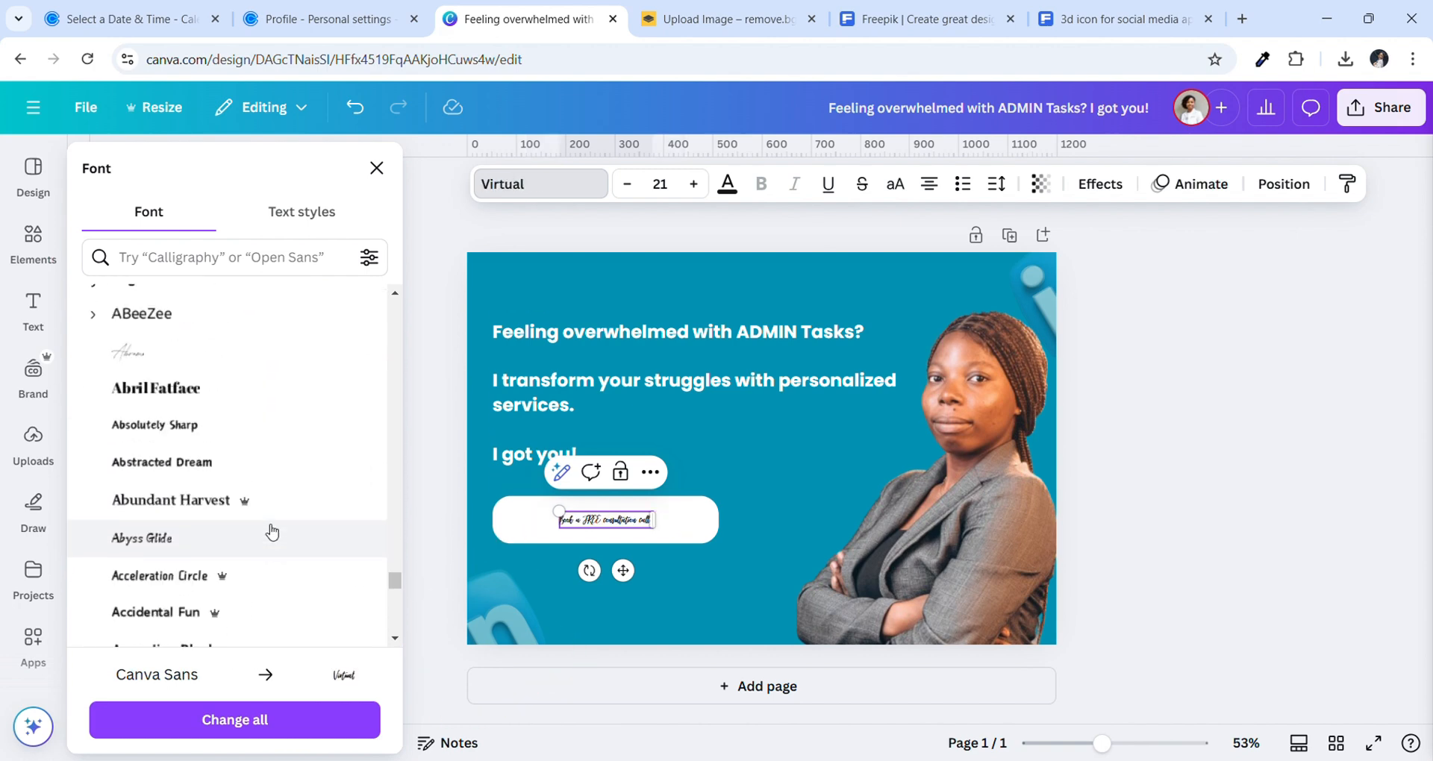
{"action": "left_click", "coordinate": [289, 387]}
{"action": "scroll", "coordinate": [289, 387], "scroll_direction": "down", "scroll_amount": 6}
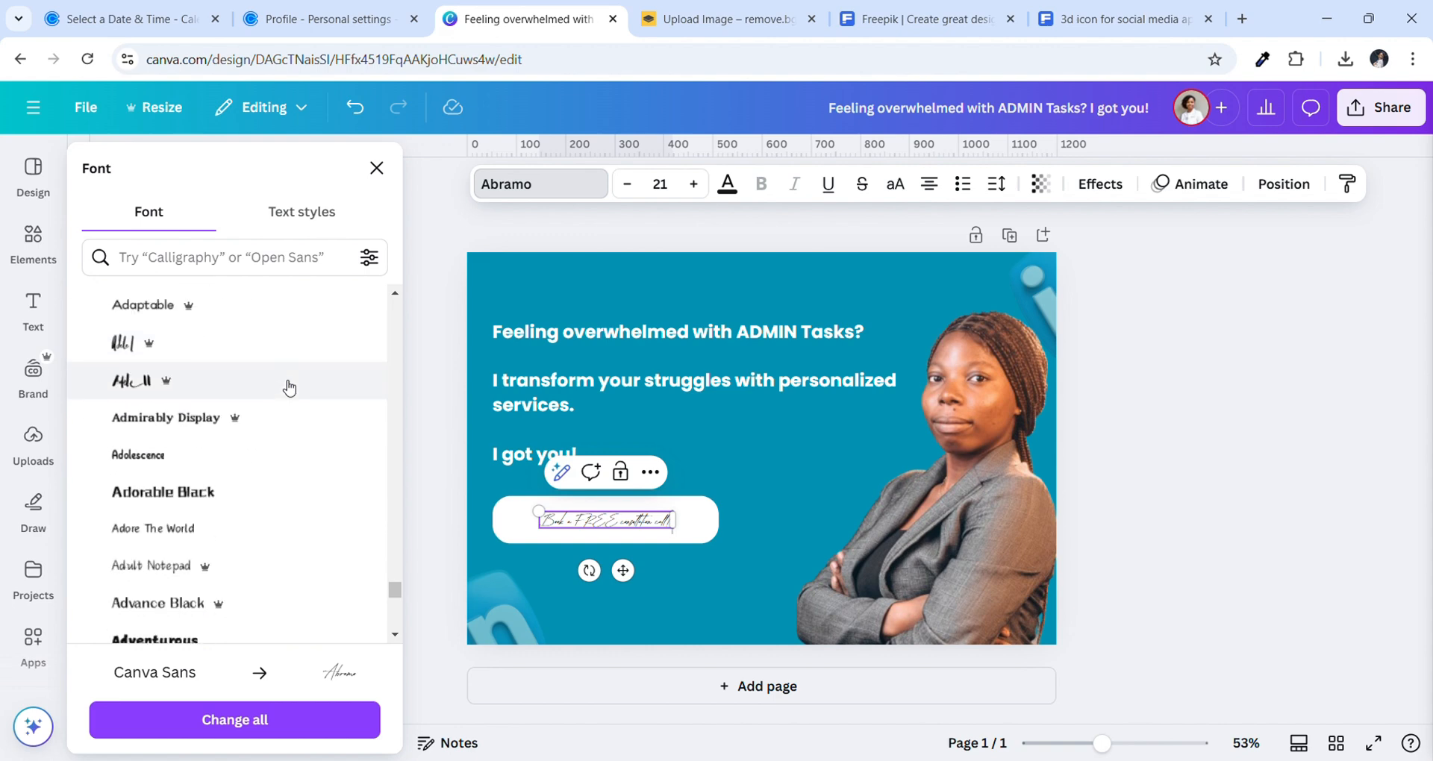
{"action": "scroll", "coordinate": [288, 387], "scroll_direction": "down", "scroll_amount": 10}
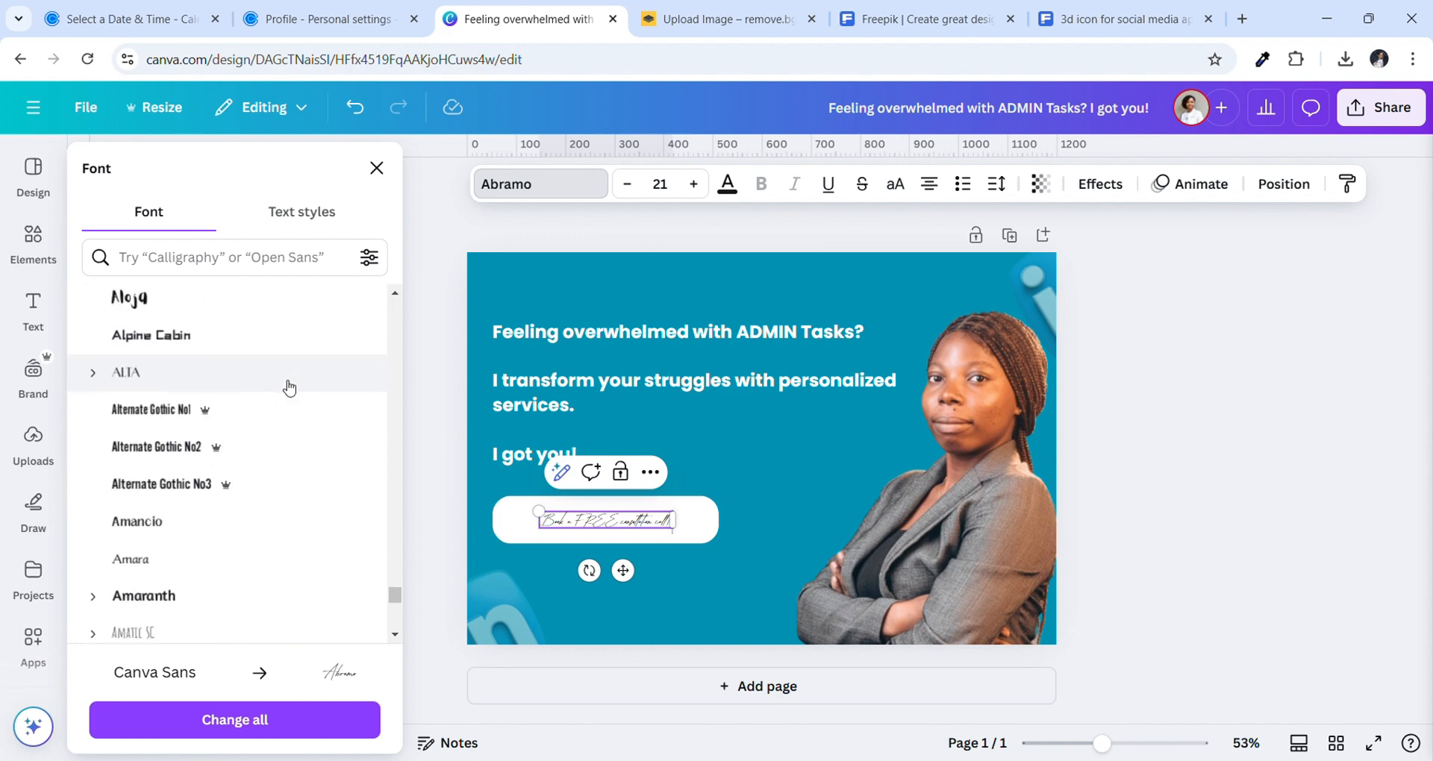
{"action": "scroll", "coordinate": [288, 387], "scroll_direction": "down", "scroll_amount": 10}
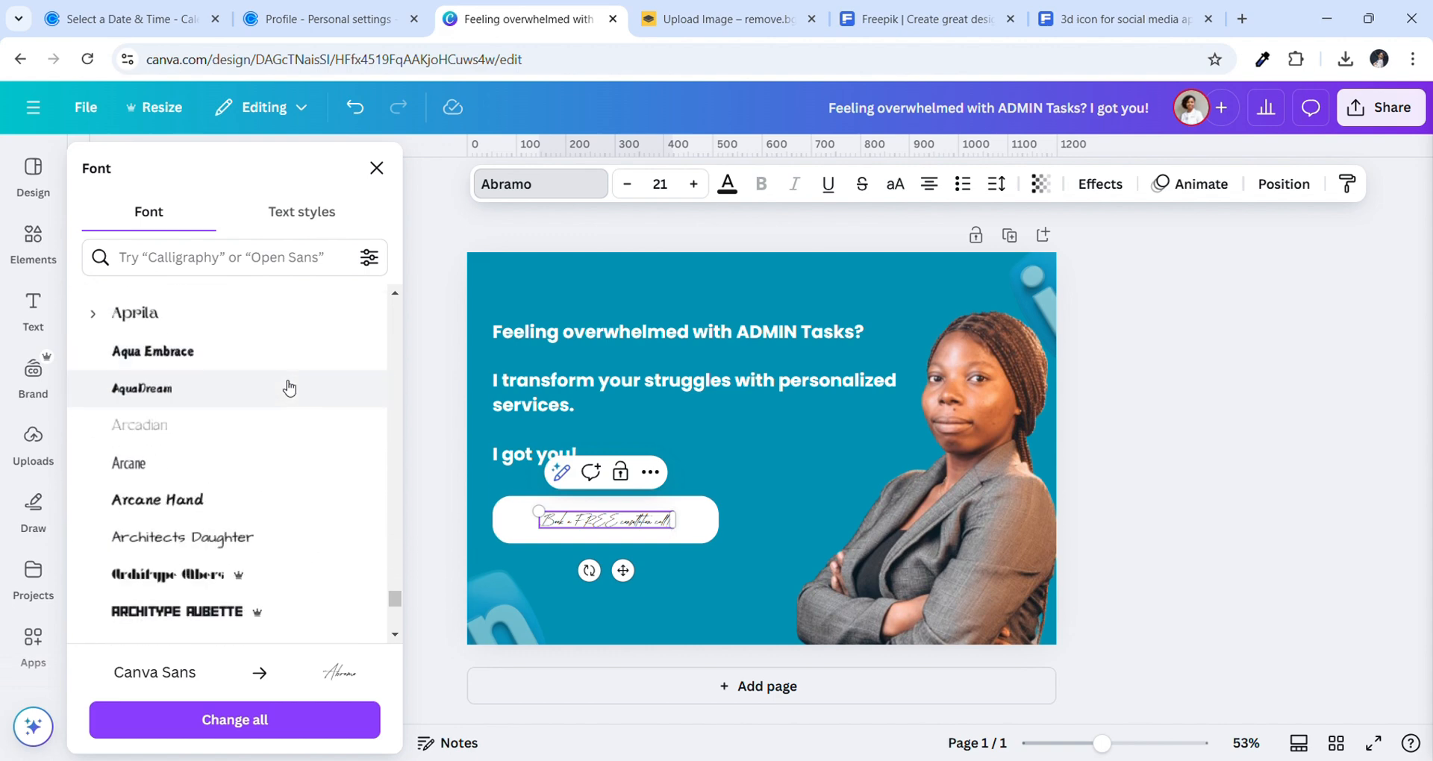
{"action": "scroll", "coordinate": [288, 387], "scroll_direction": "down", "scroll_amount": 6}
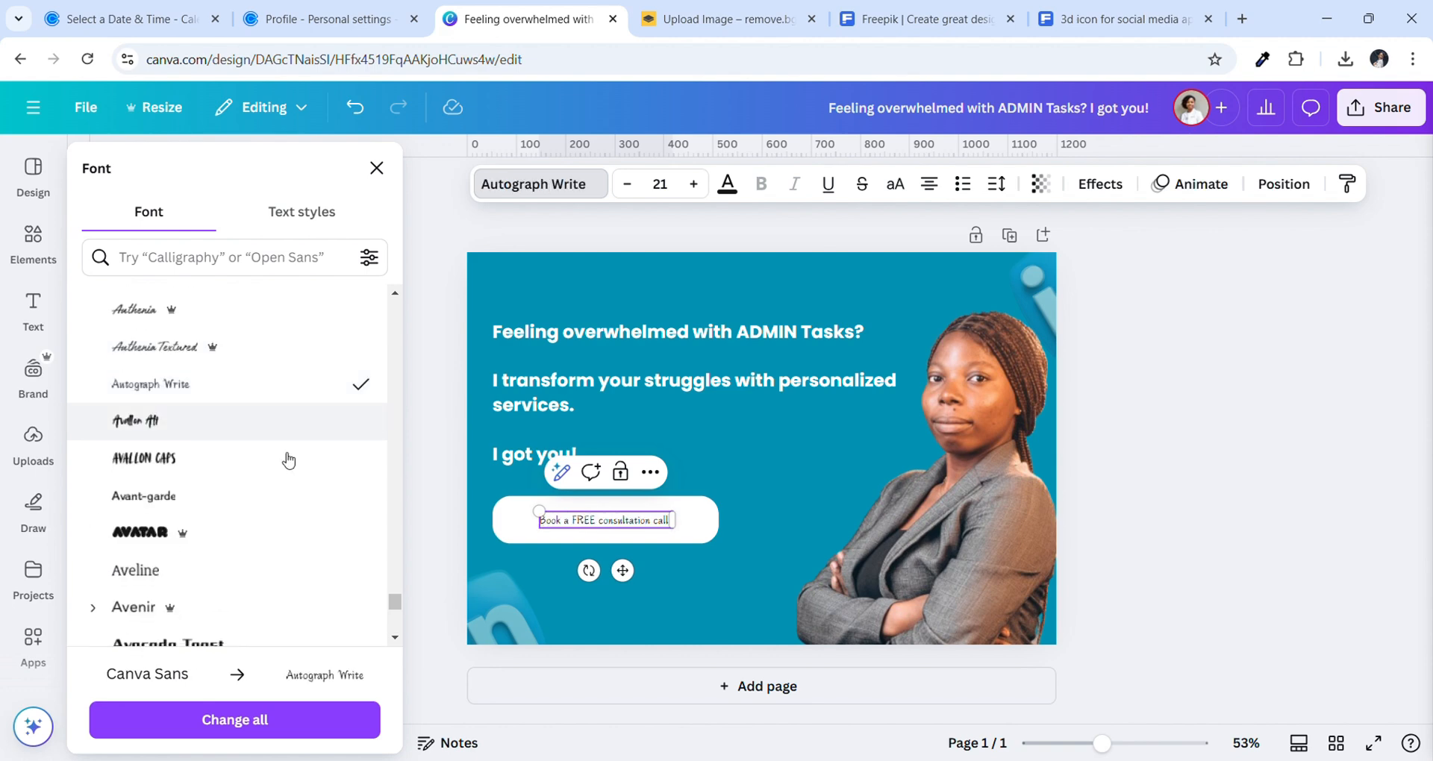
{"action": "scroll", "coordinate": [284, 451], "scroll_direction": "down", "scroll_amount": 5}
Search fonts for 'pop' and apply bold Poppins to the button text
{"action": "left_click", "coordinate": [238, 268]}
{"action": "type", "text": "pop"}
{"action": "key", "text": "Return"}
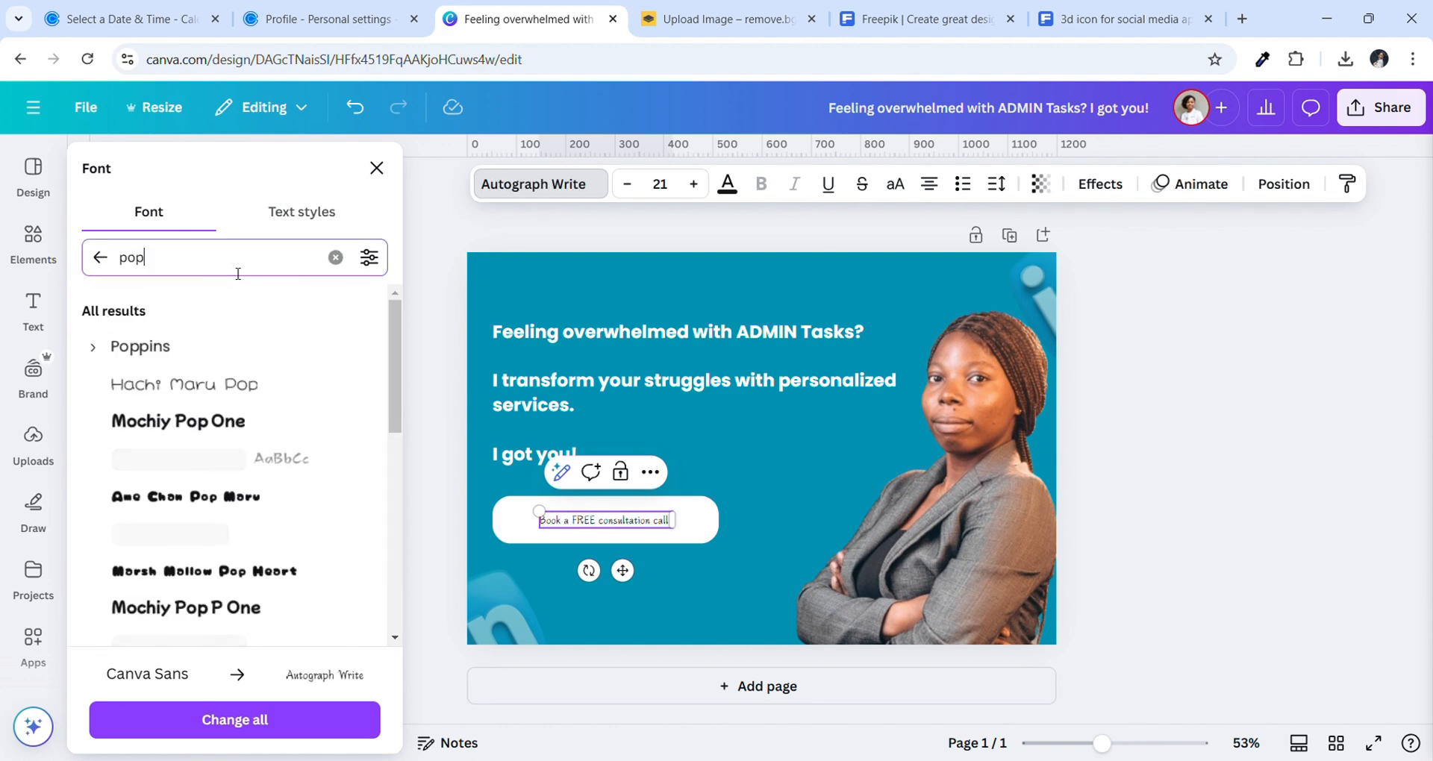
{"action": "left_click", "coordinate": [182, 346]}
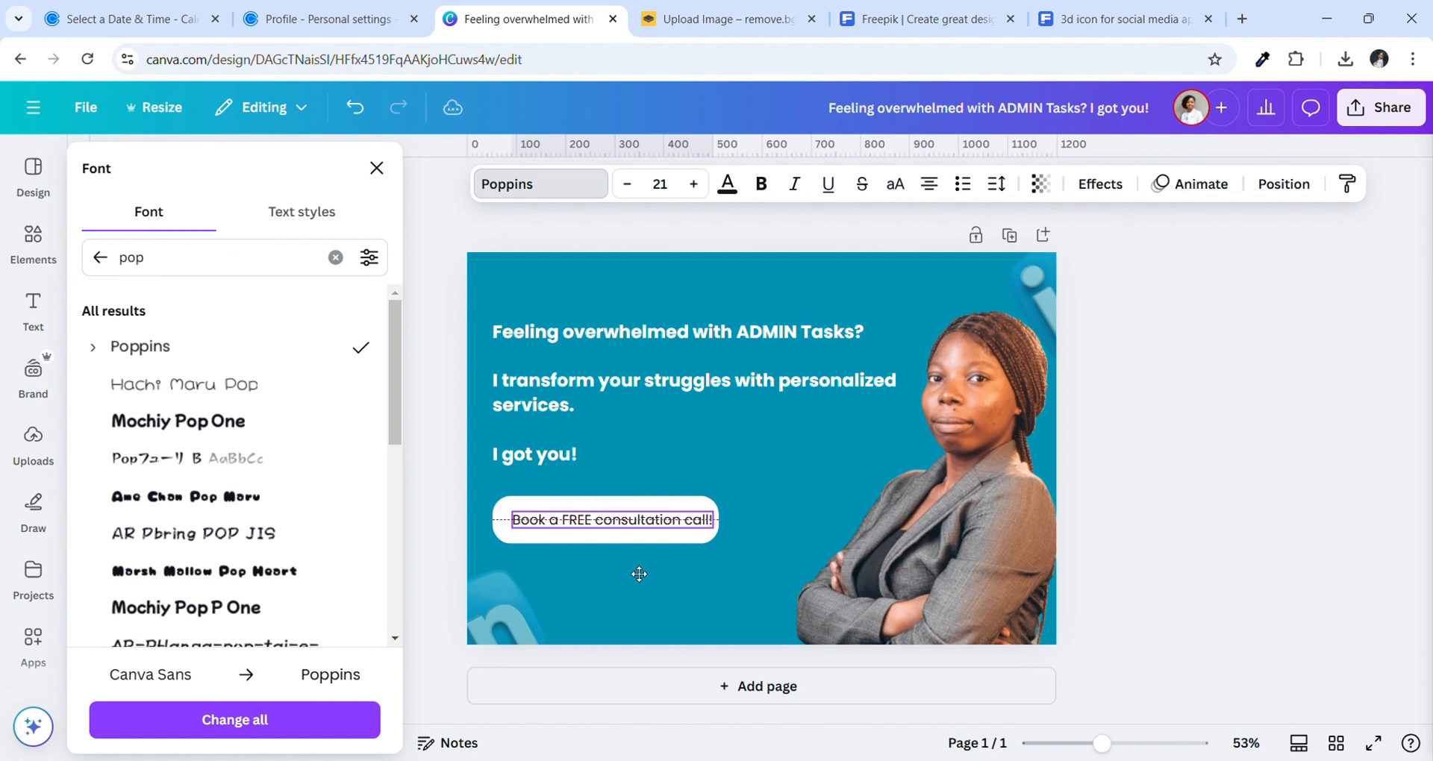
{"action": "left_click", "coordinate": [762, 187]}
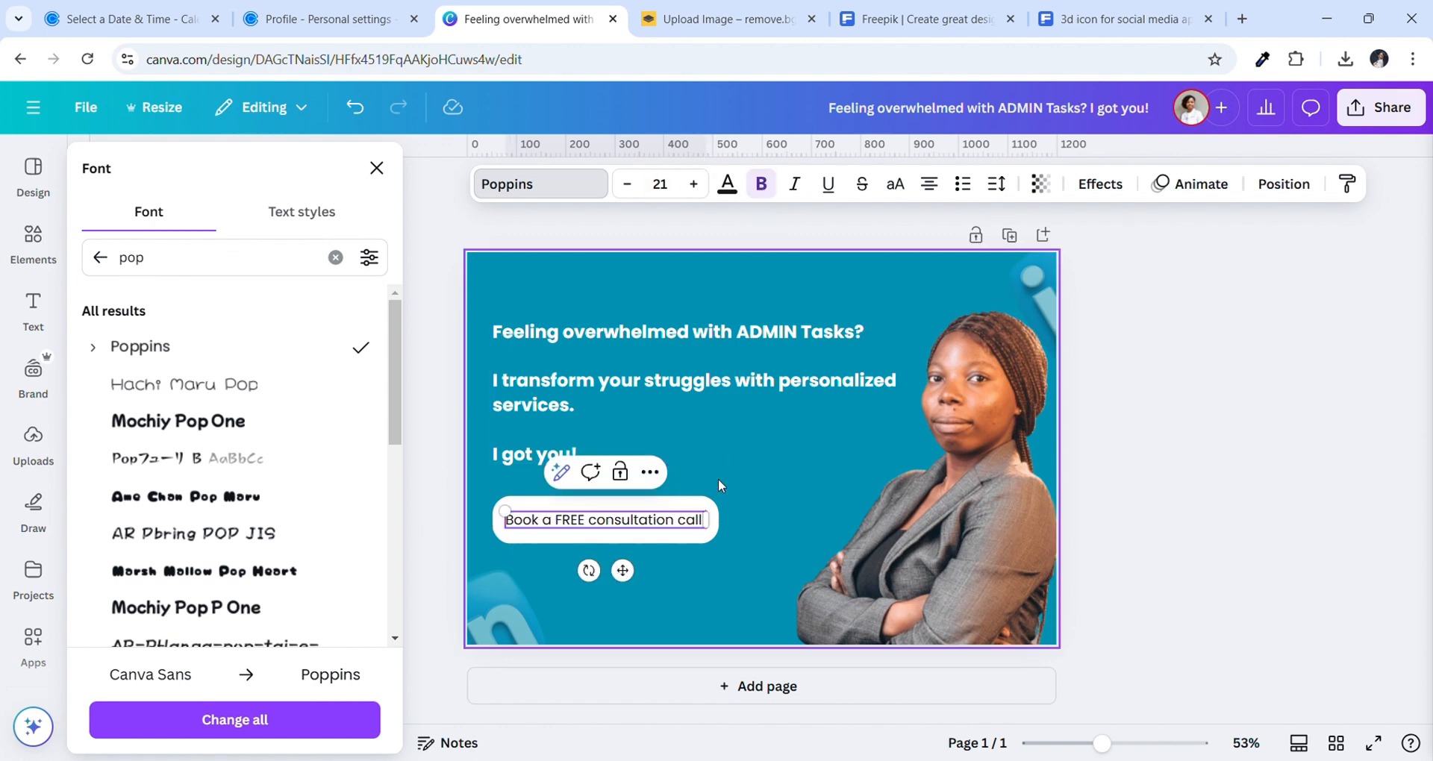
{"action": "scroll", "coordinate": [246, 448], "scroll_direction": "down", "scroll_amount": 3}
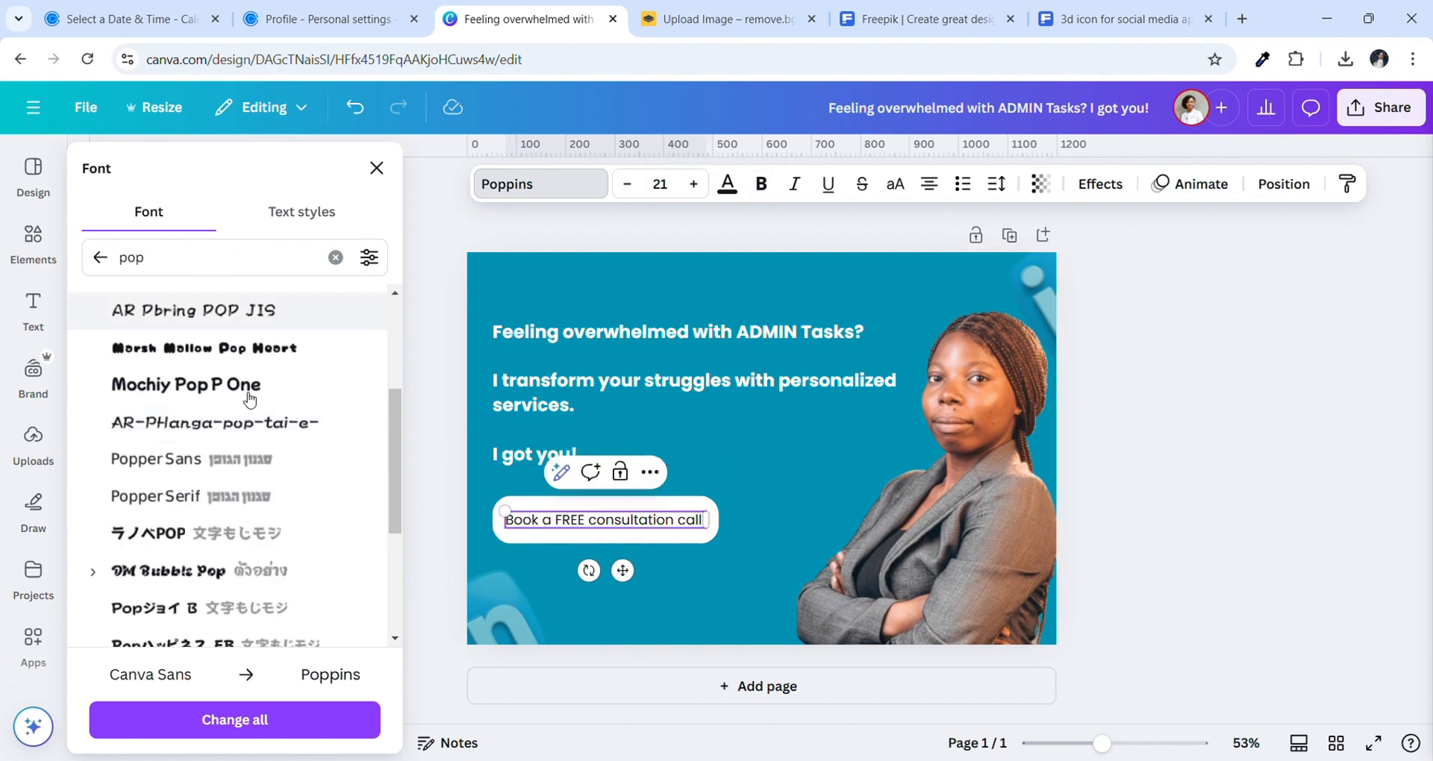
Filter the font list to Handwriting fonts, try one, then clear the filter
{"action": "left_click", "coordinate": [336, 258]}
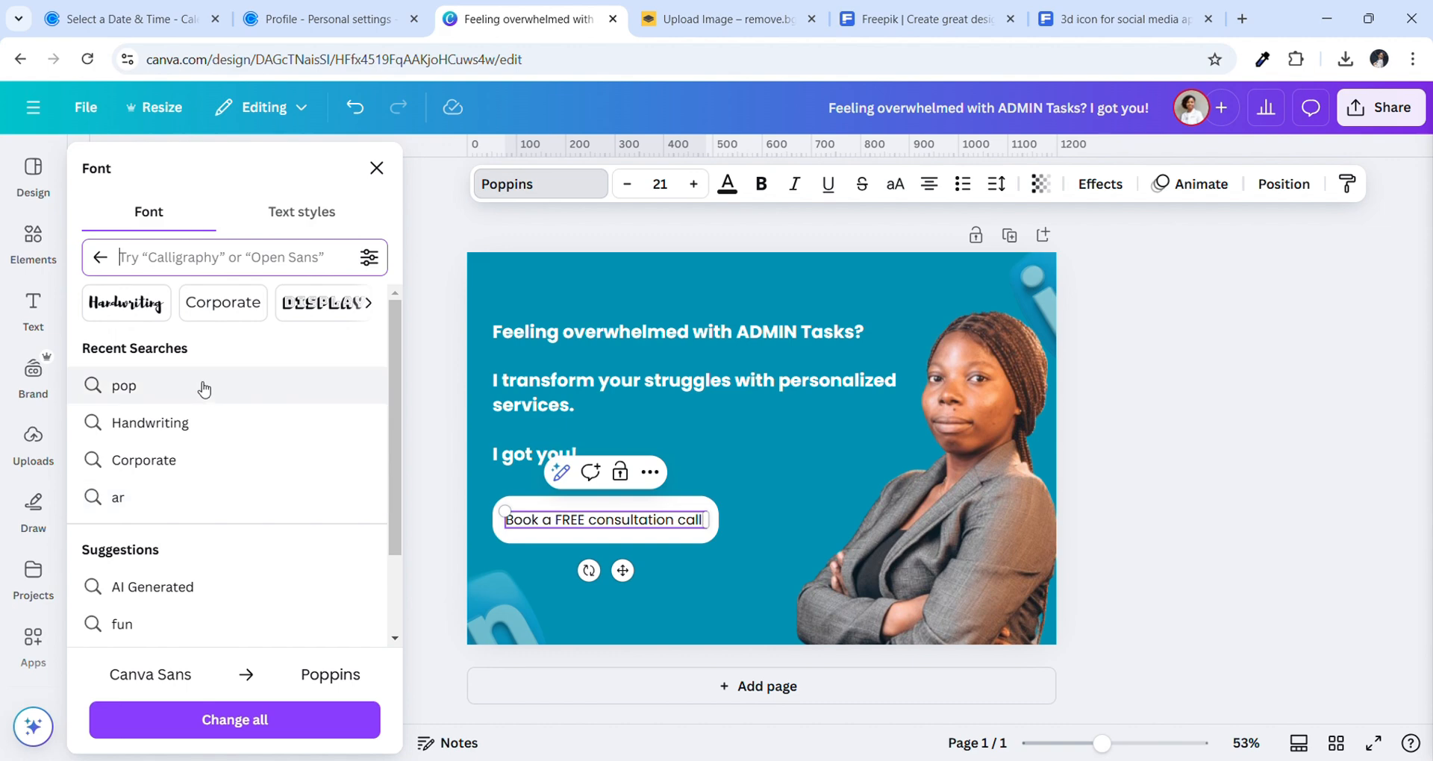
{"action": "left_click", "coordinate": [195, 423]}
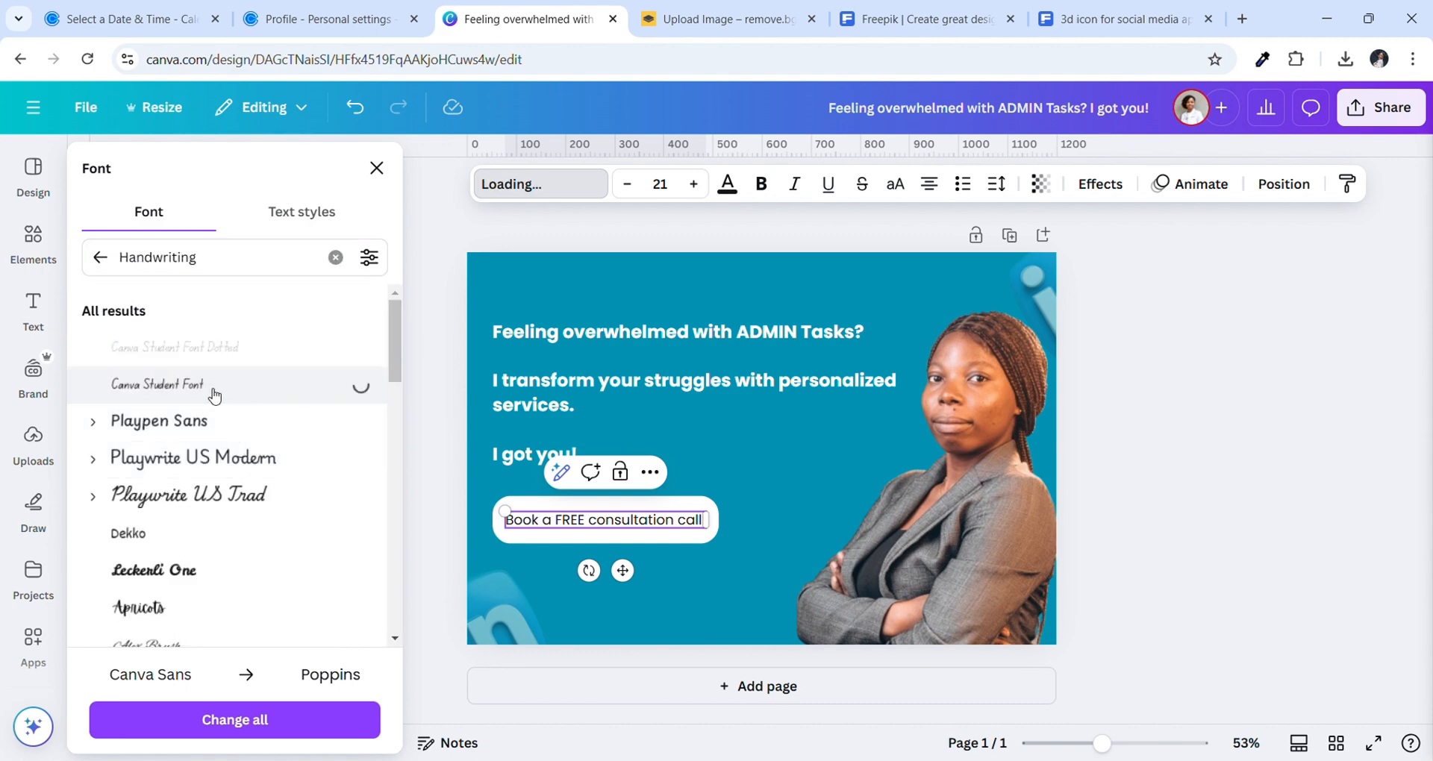
{"action": "scroll", "coordinate": [213, 395], "scroll_direction": "down", "scroll_amount": 4}
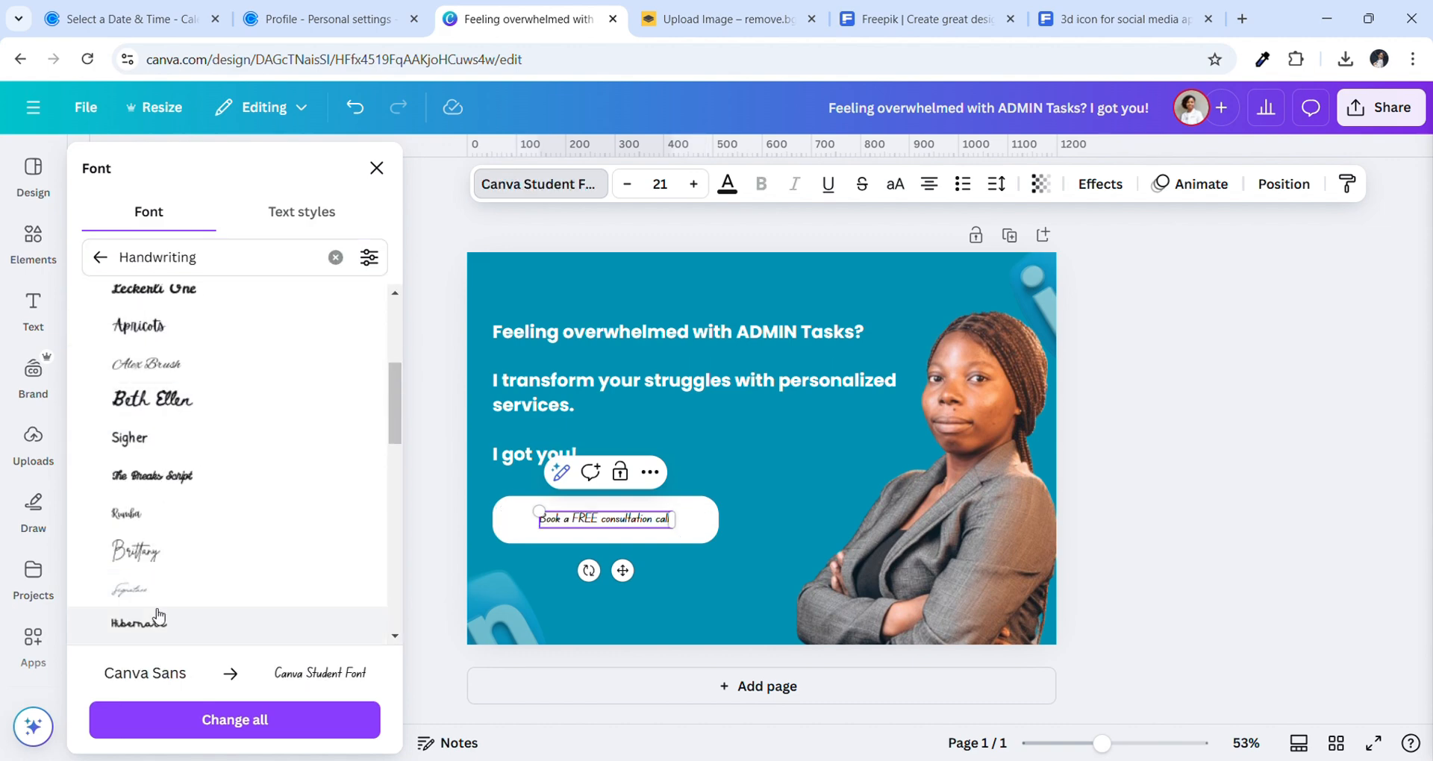
{"action": "left_click", "coordinate": [183, 560]}
{"action": "scroll", "coordinate": [172, 545], "scroll_direction": "down", "scroll_amount": 20}
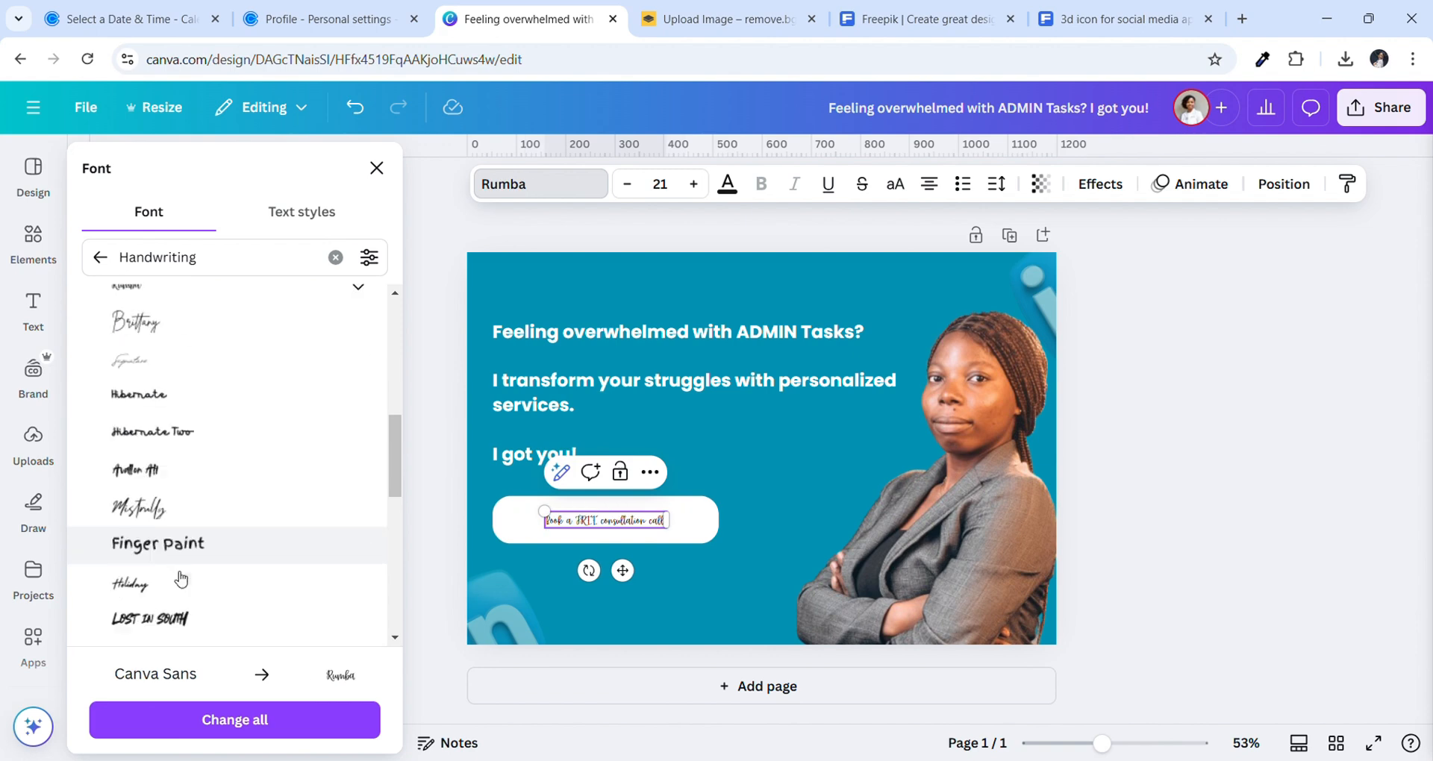
{"action": "scroll", "coordinate": [181, 579], "scroll_direction": "down", "scroll_amount": 5}
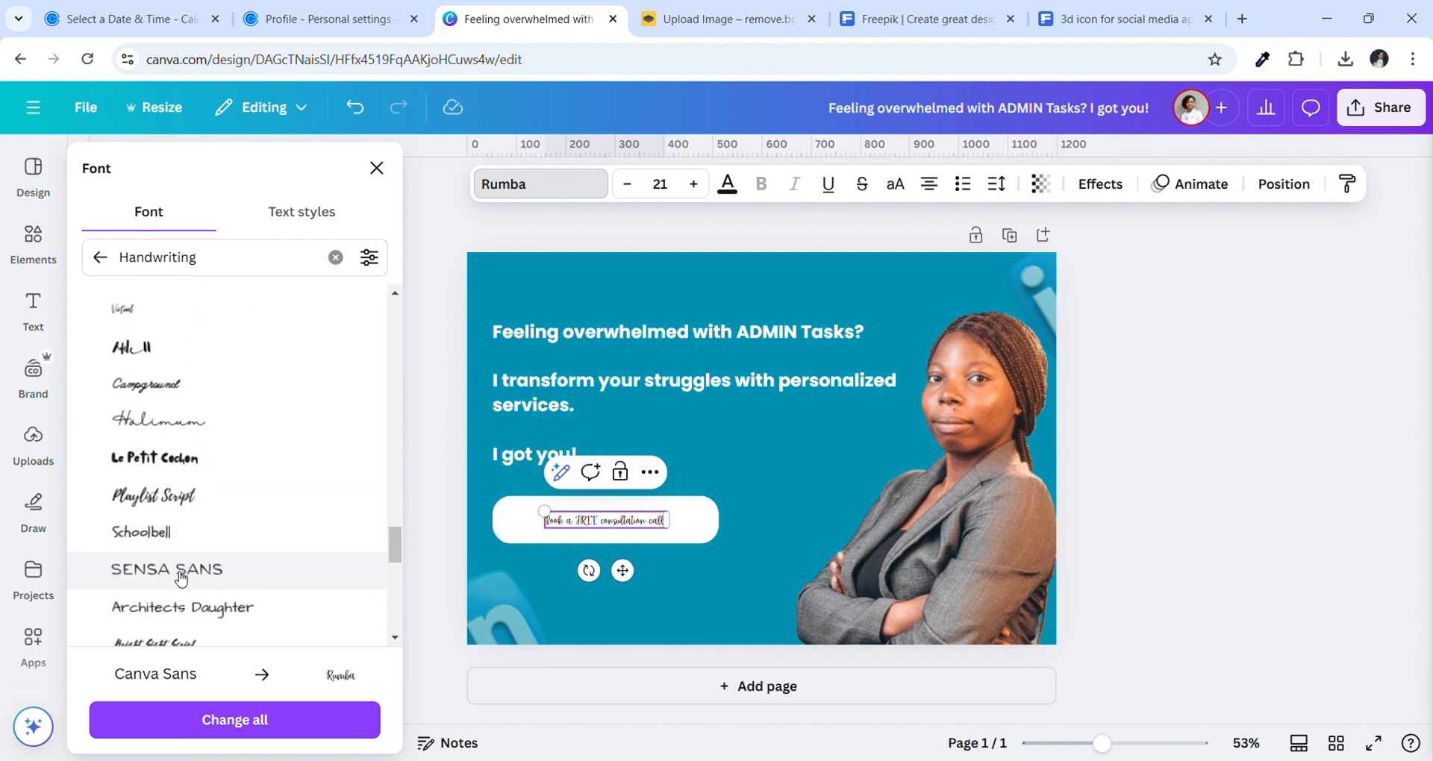
{"action": "scroll", "coordinate": [181, 578], "scroll_direction": "down", "scroll_amount": 5}
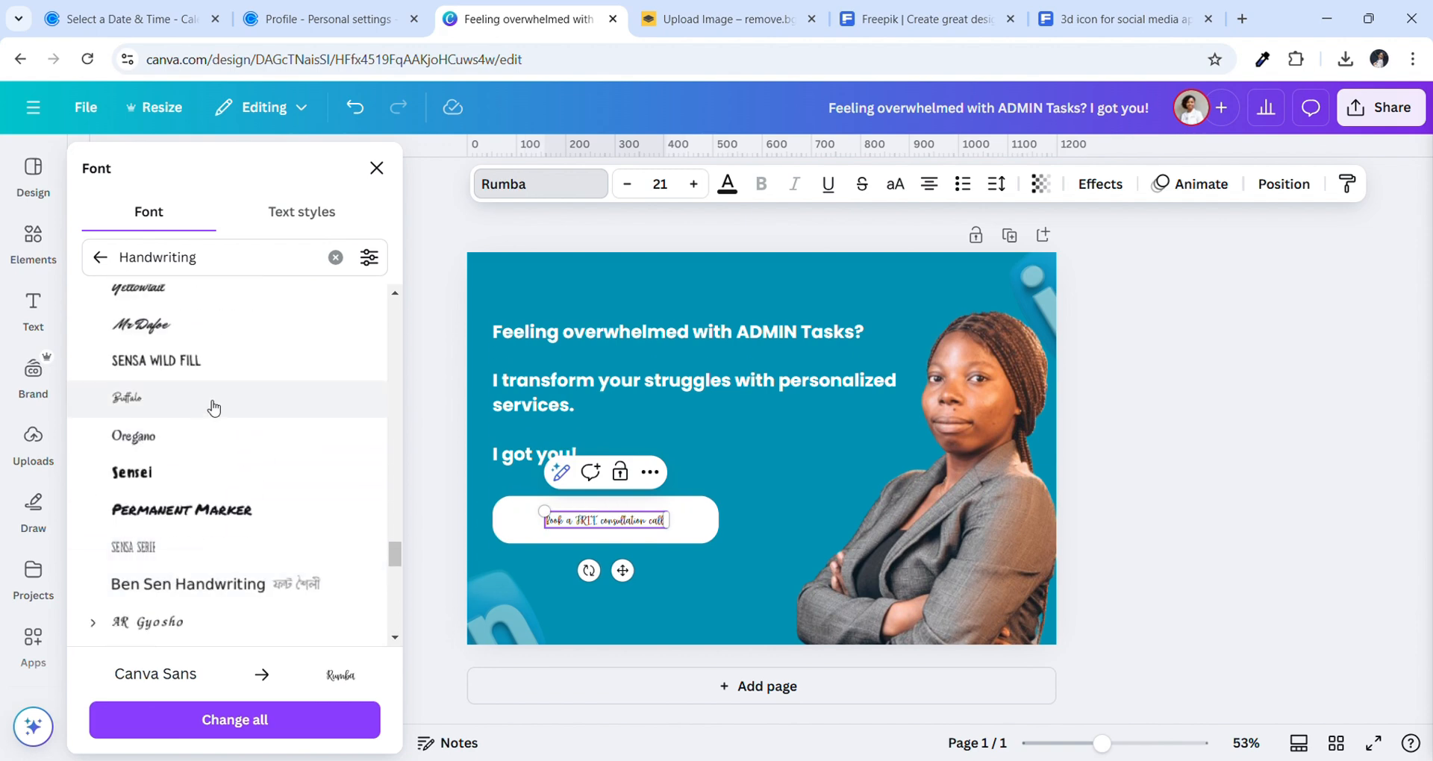
{"action": "scroll", "coordinate": [213, 448], "scroll_direction": "down", "scroll_amount": 5}
{"action": "scroll", "coordinate": [215, 501], "scroll_direction": "up", "scroll_amount": 20}
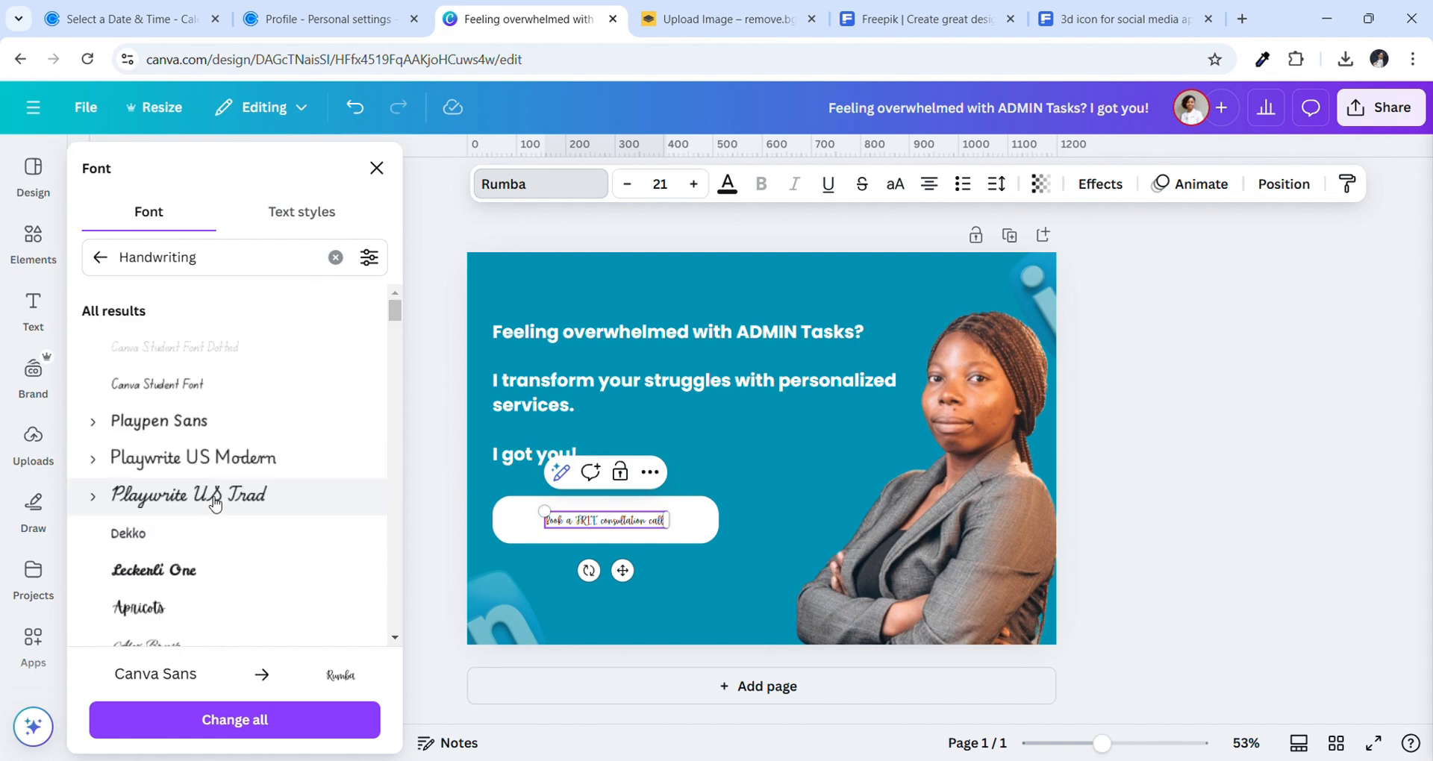
{"action": "left_click", "coordinate": [102, 258]}
{"action": "scroll", "coordinate": [185, 358], "scroll_direction": "down", "scroll_amount": 10}
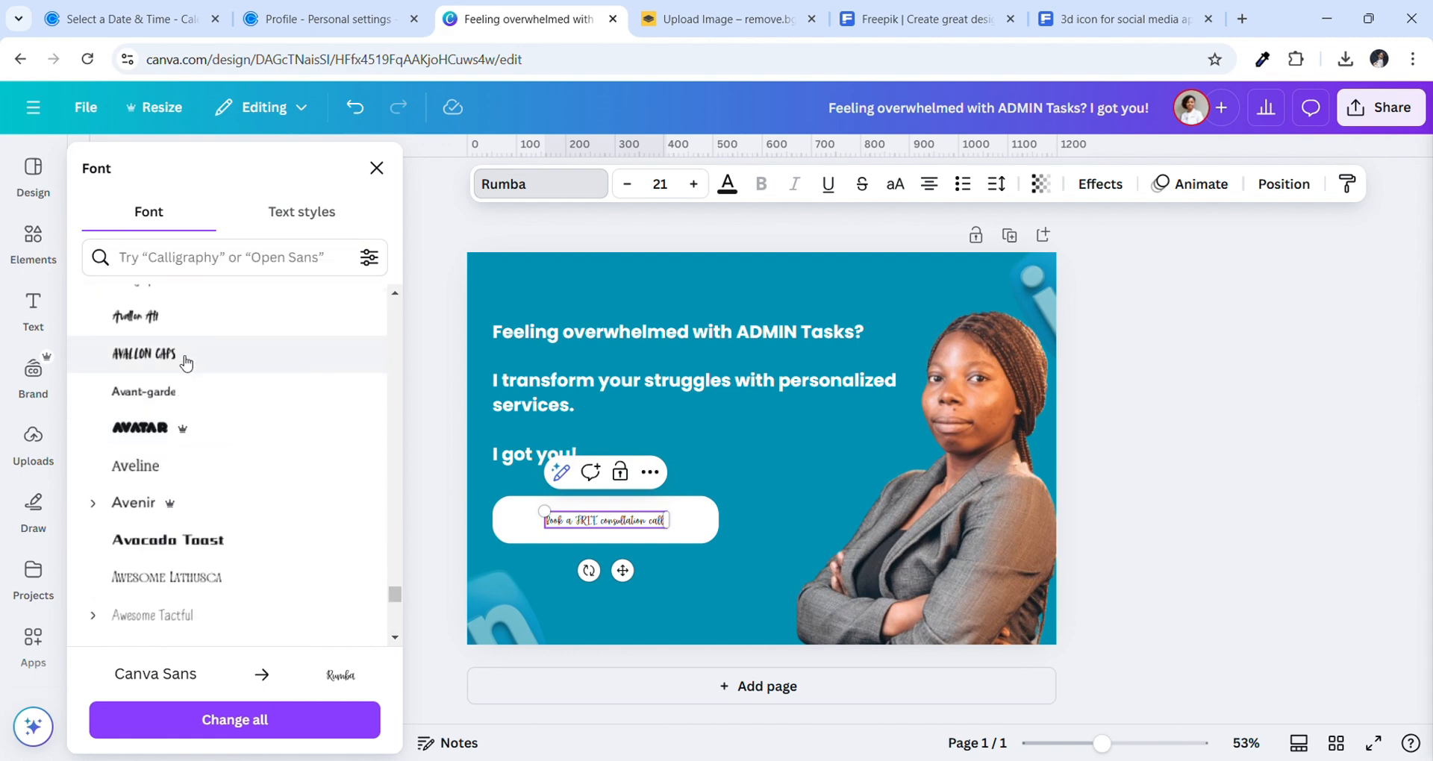
{"action": "scroll", "coordinate": [204, 356], "scroll_direction": "down", "scroll_amount": 15}
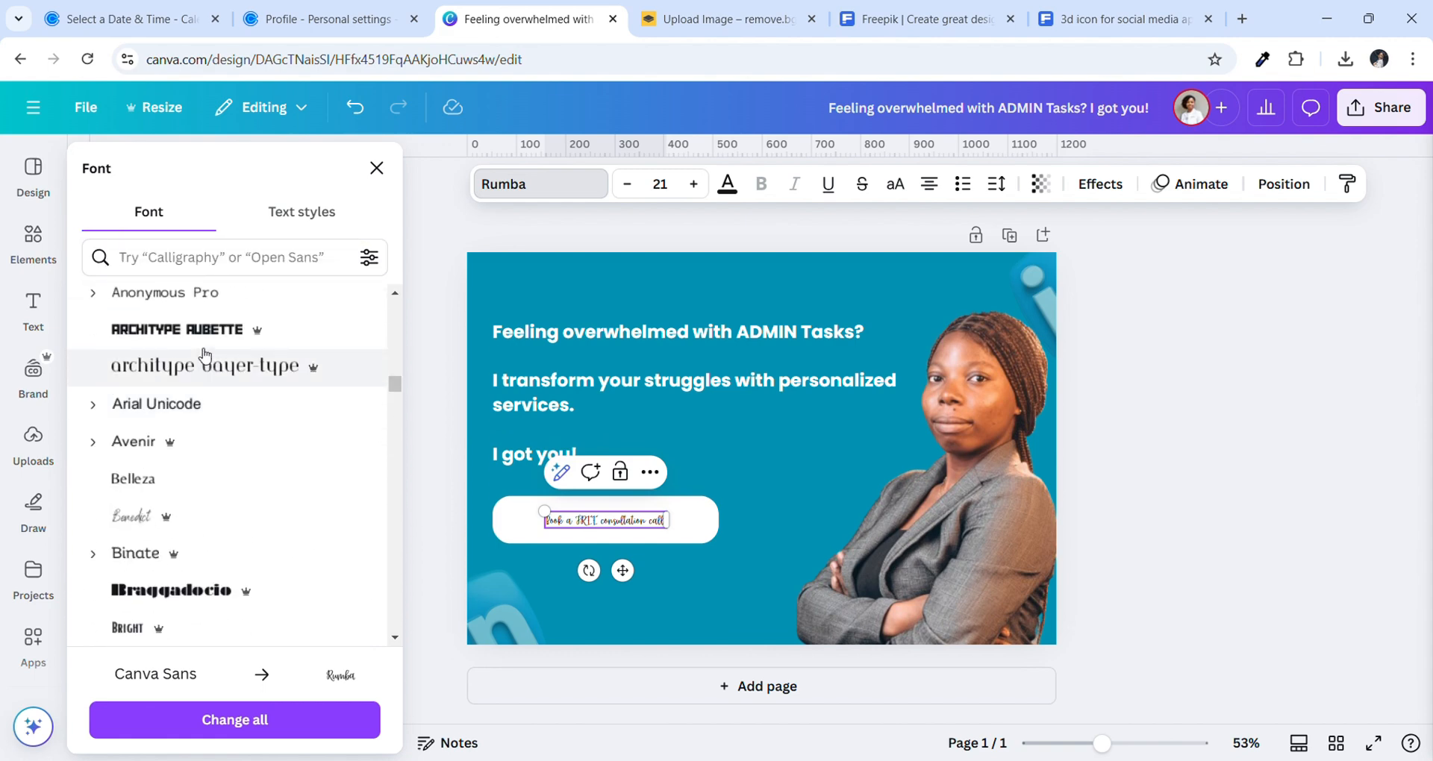
{"action": "scroll", "coordinate": [203, 355], "scroll_direction": "up", "scroll_amount": 3}
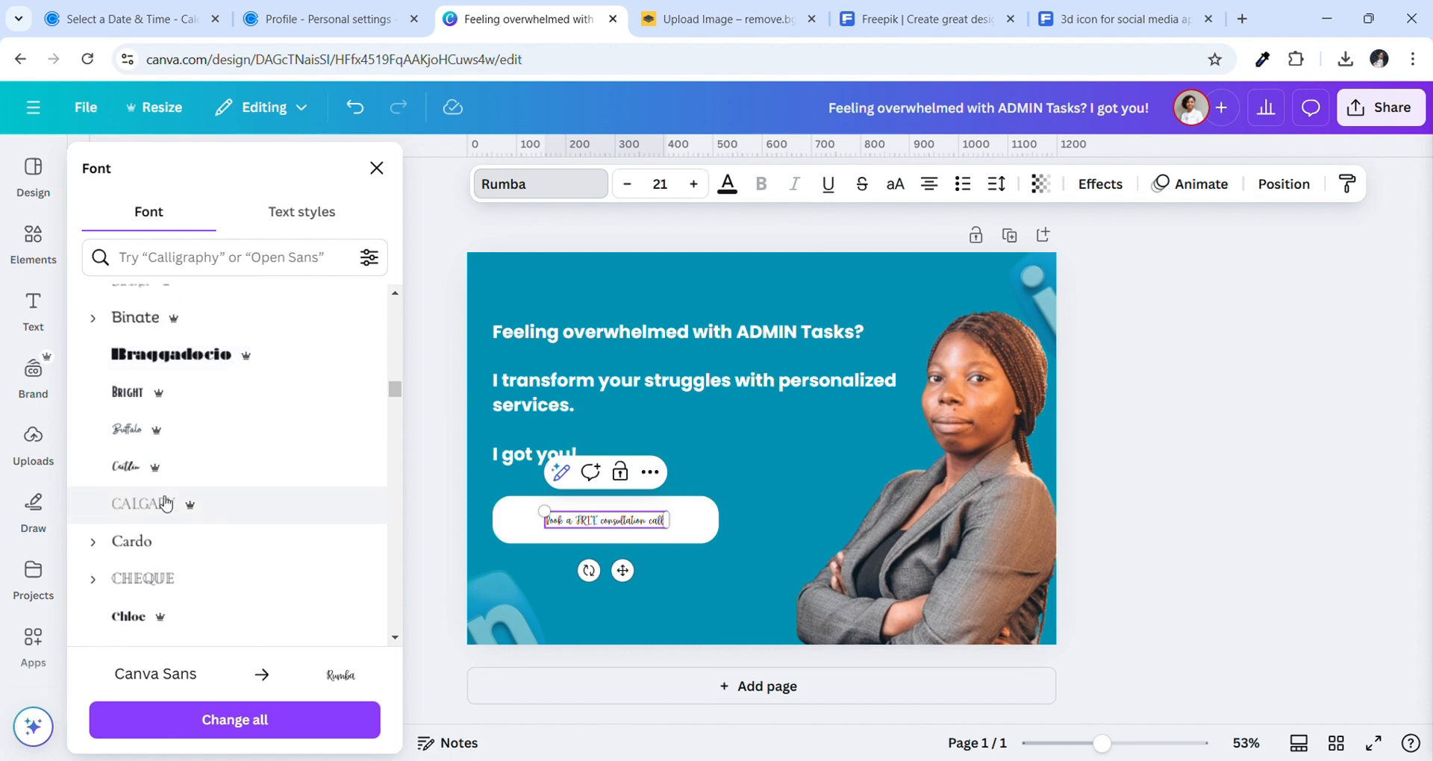
Try Cardo, then set the button label in Canva Student Font
{"action": "left_click", "coordinate": [157, 539]}
{"action": "scroll", "coordinate": [286, 549], "scroll_direction": "up", "scroll_amount": 10}
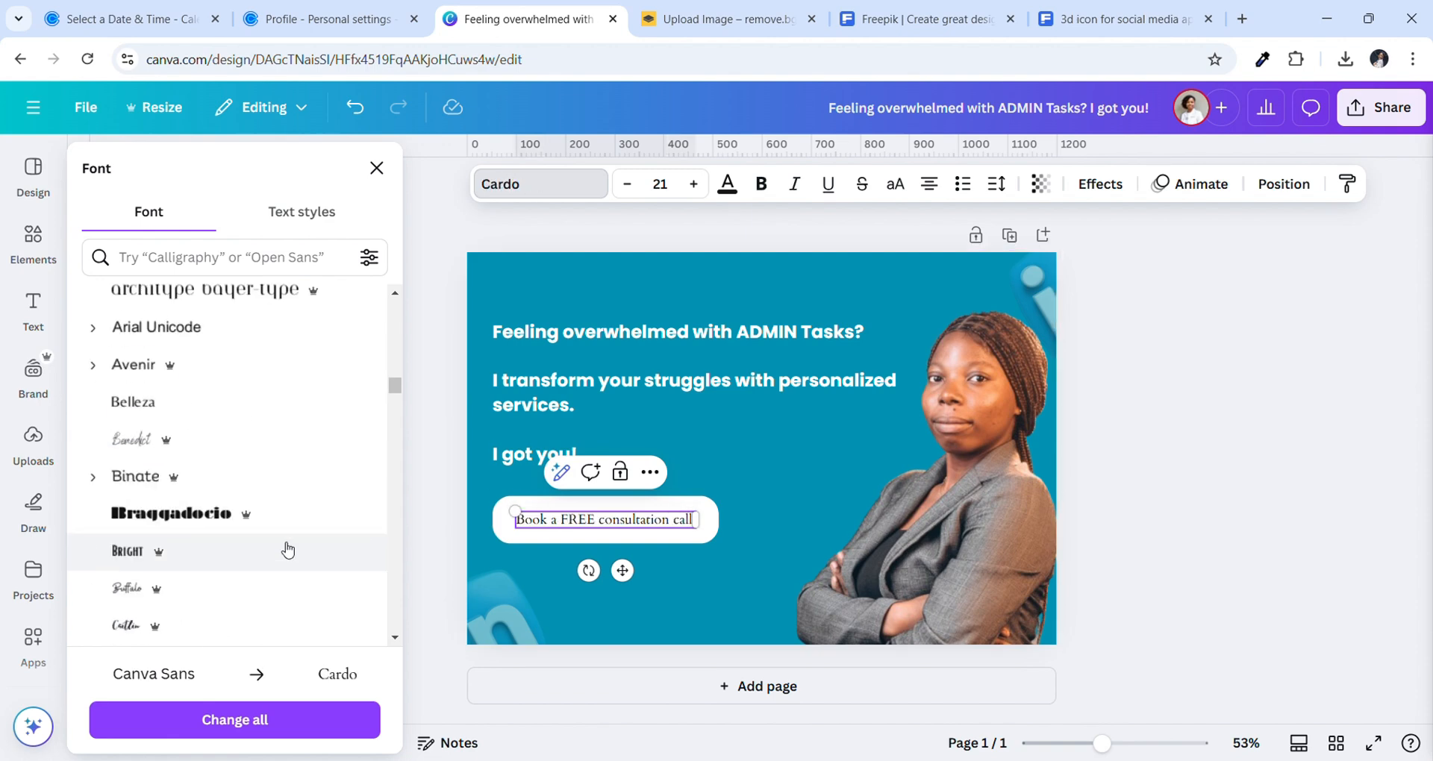
{"action": "scroll", "coordinate": [287, 550], "scroll_direction": "up", "scroll_amount": 10}
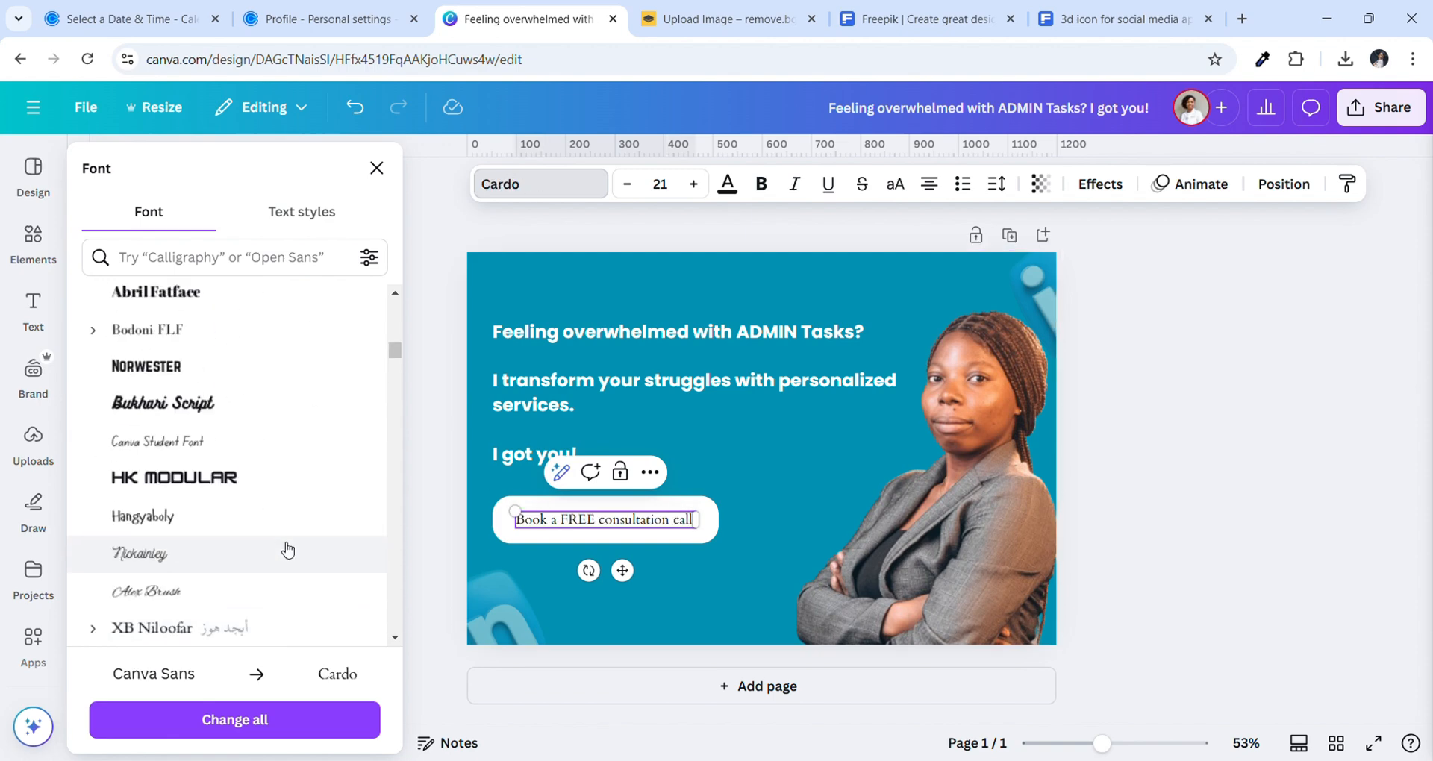
{"action": "scroll", "coordinate": [288, 551], "scroll_direction": "up", "scroll_amount": 7}
{"action": "scroll", "coordinate": [287, 550], "scroll_direction": "down", "scroll_amount": 2}
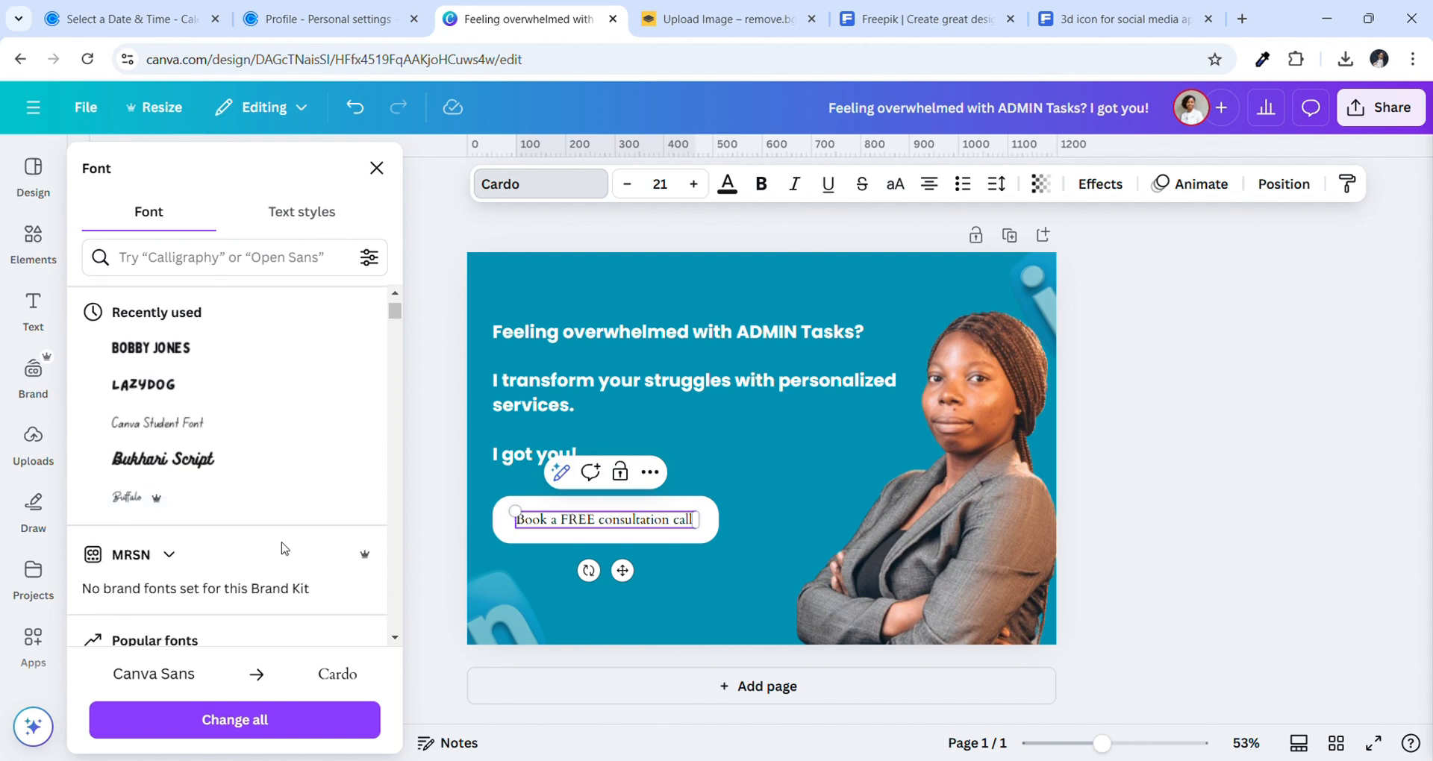
{"action": "scroll", "coordinate": [287, 549], "scroll_direction": "up", "scroll_amount": 1}
{"action": "left_click", "coordinate": [235, 473]}
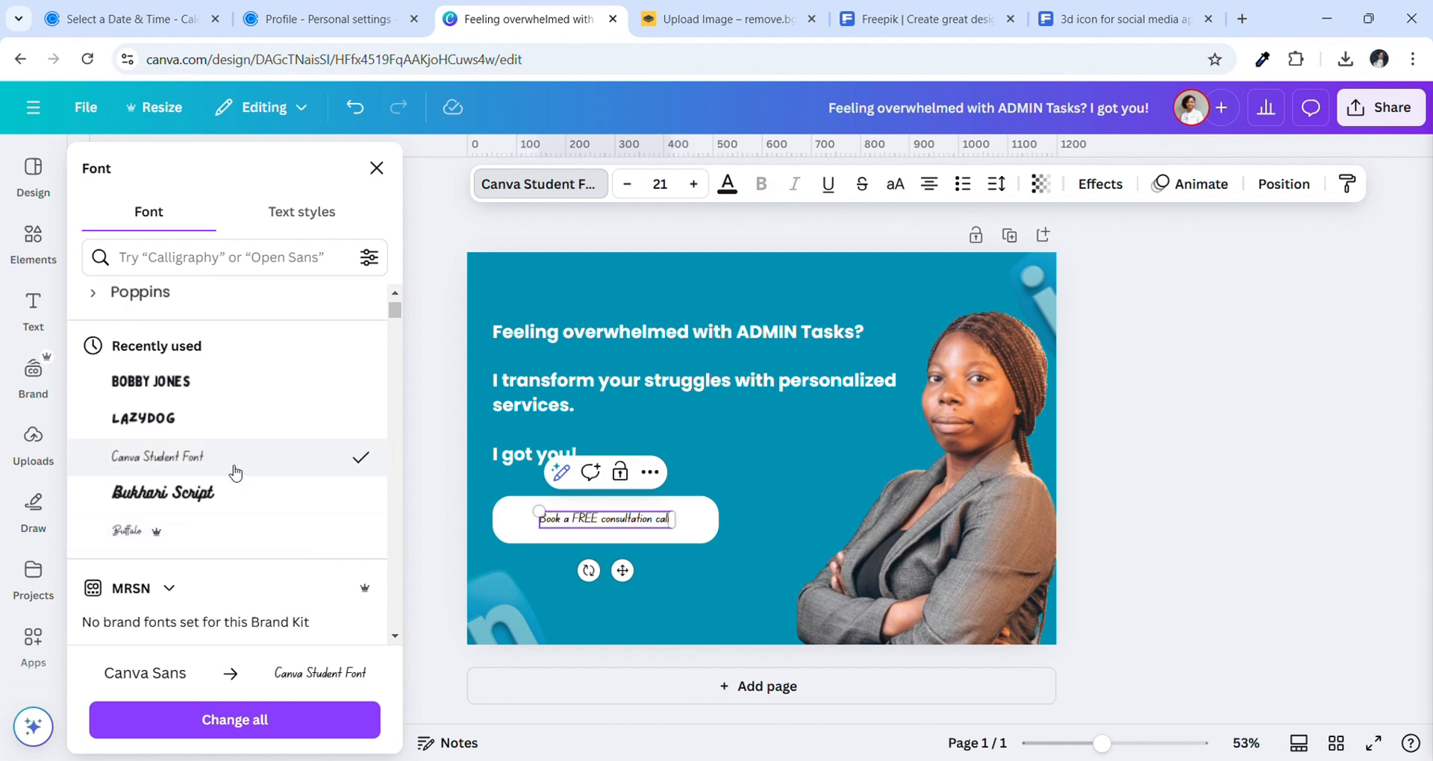
Enlarge the button text by three size steps
{"action": "left_click", "coordinate": [760, 578]}
{"action": "left_click", "coordinate": [626, 526]}
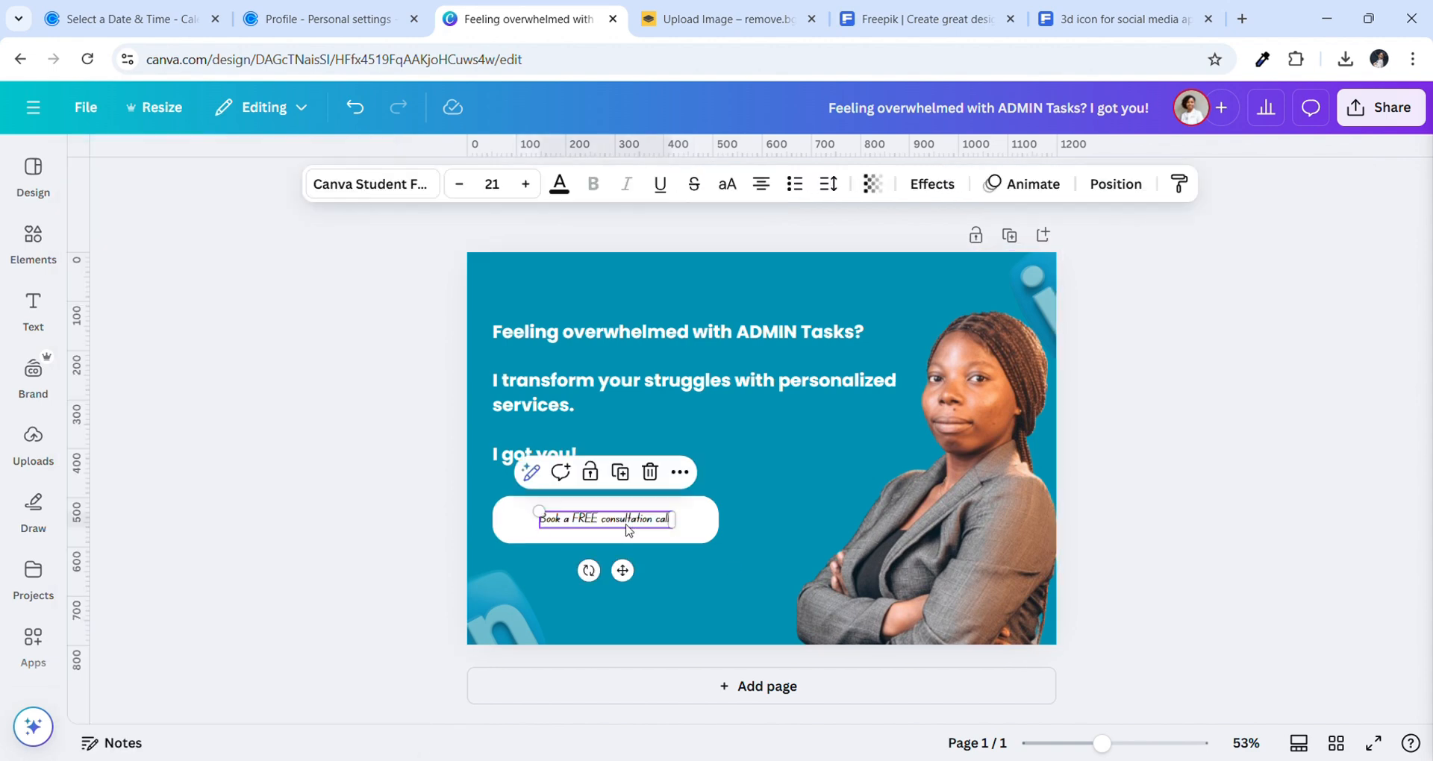
{"action": "left_click", "coordinate": [526, 184]}
{"action": "left_click", "coordinate": [525, 184]}
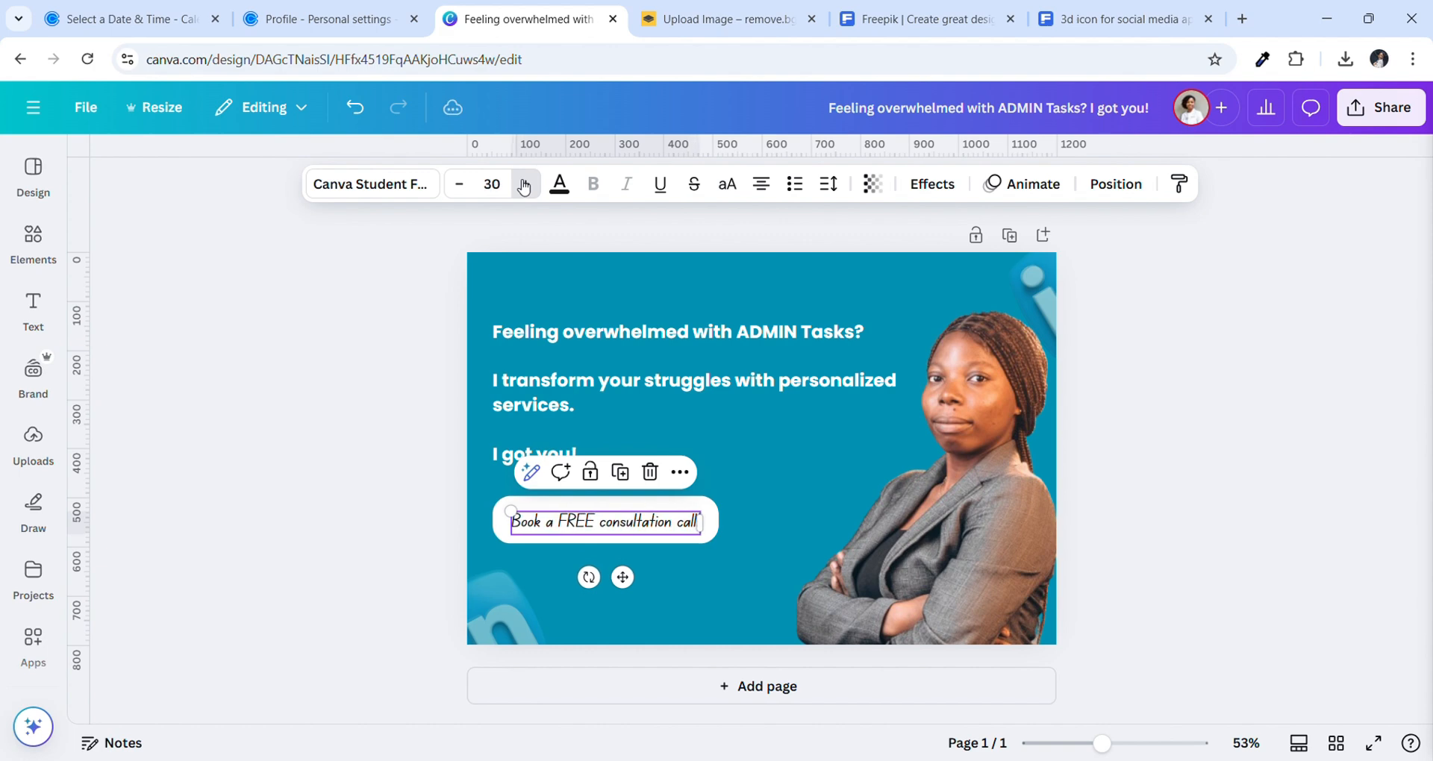
{"action": "left_click", "coordinate": [525, 185]}
{"action": "left_click", "coordinate": [677, 627]}
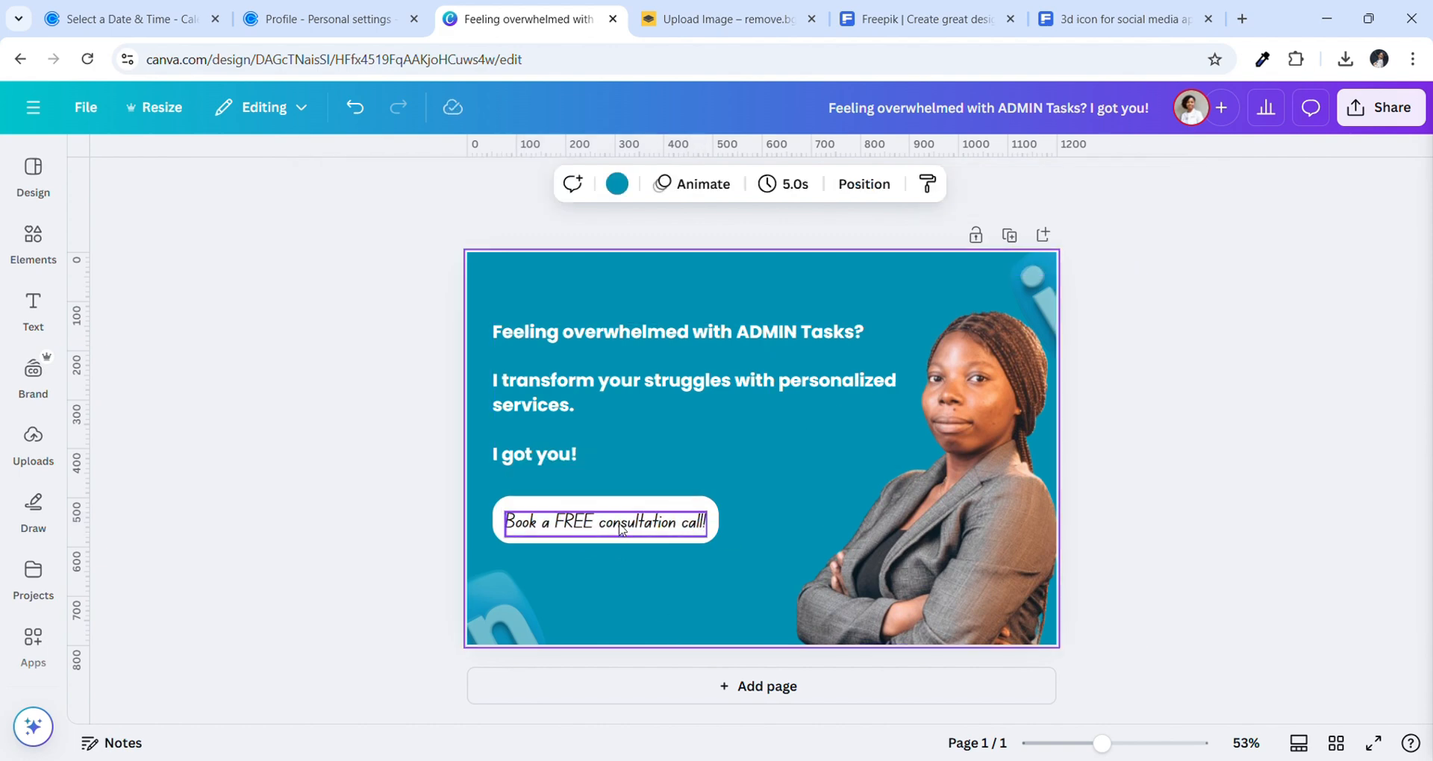
Switch the button text to bold Arial, fitted on one line and centred on the white button
{"action": "left_click", "coordinate": [620, 524]}
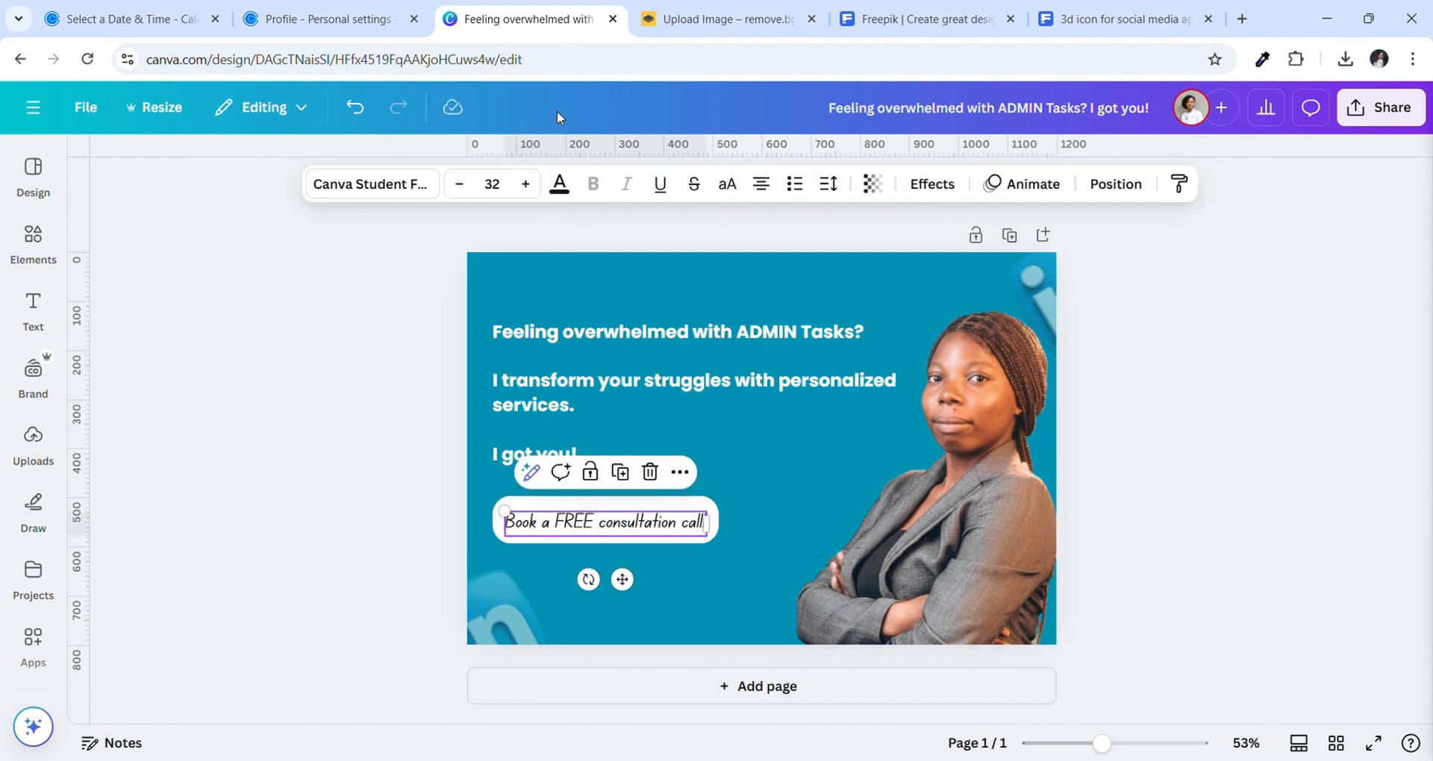
{"action": "left_click", "coordinate": [538, 184]}
{"action": "type", "text": "arial"}
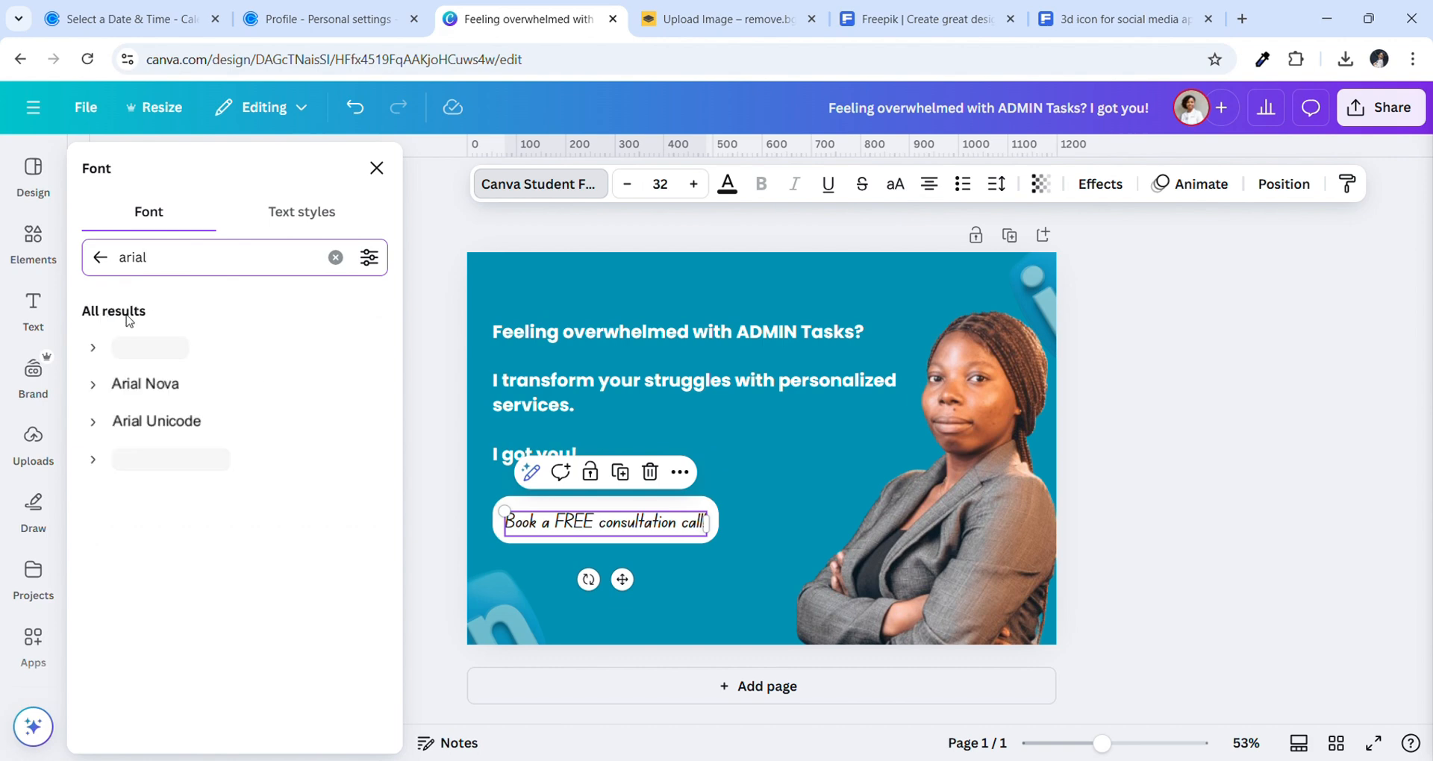
{"action": "left_click", "coordinate": [173, 350]}
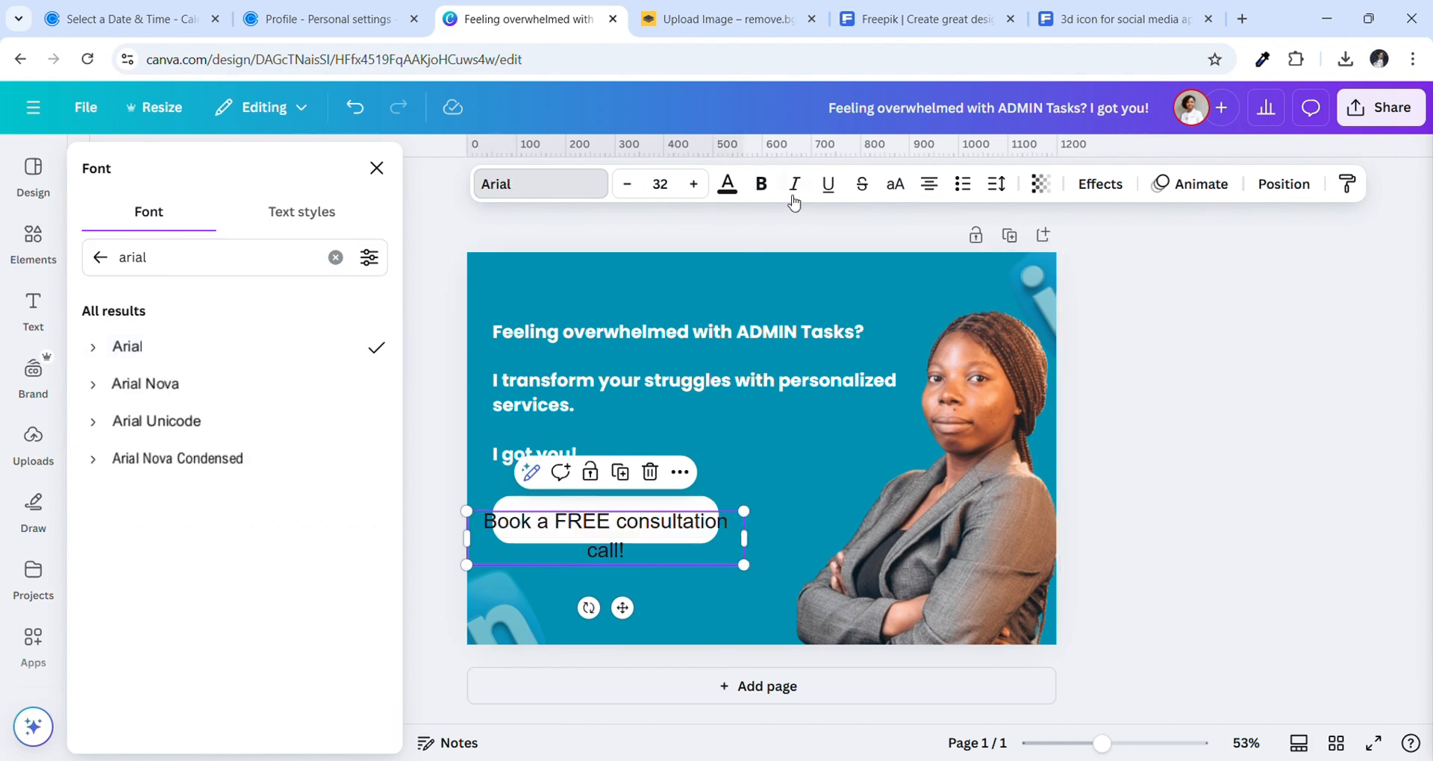
{"action": "left_click_drag", "start_coordinate": [756, 579], "coordinate": [701, 538]}
{"action": "left_click_drag", "start_coordinate": [598, 576], "coordinate": [635, 585]}
{"action": "left_click", "coordinate": [762, 183]}
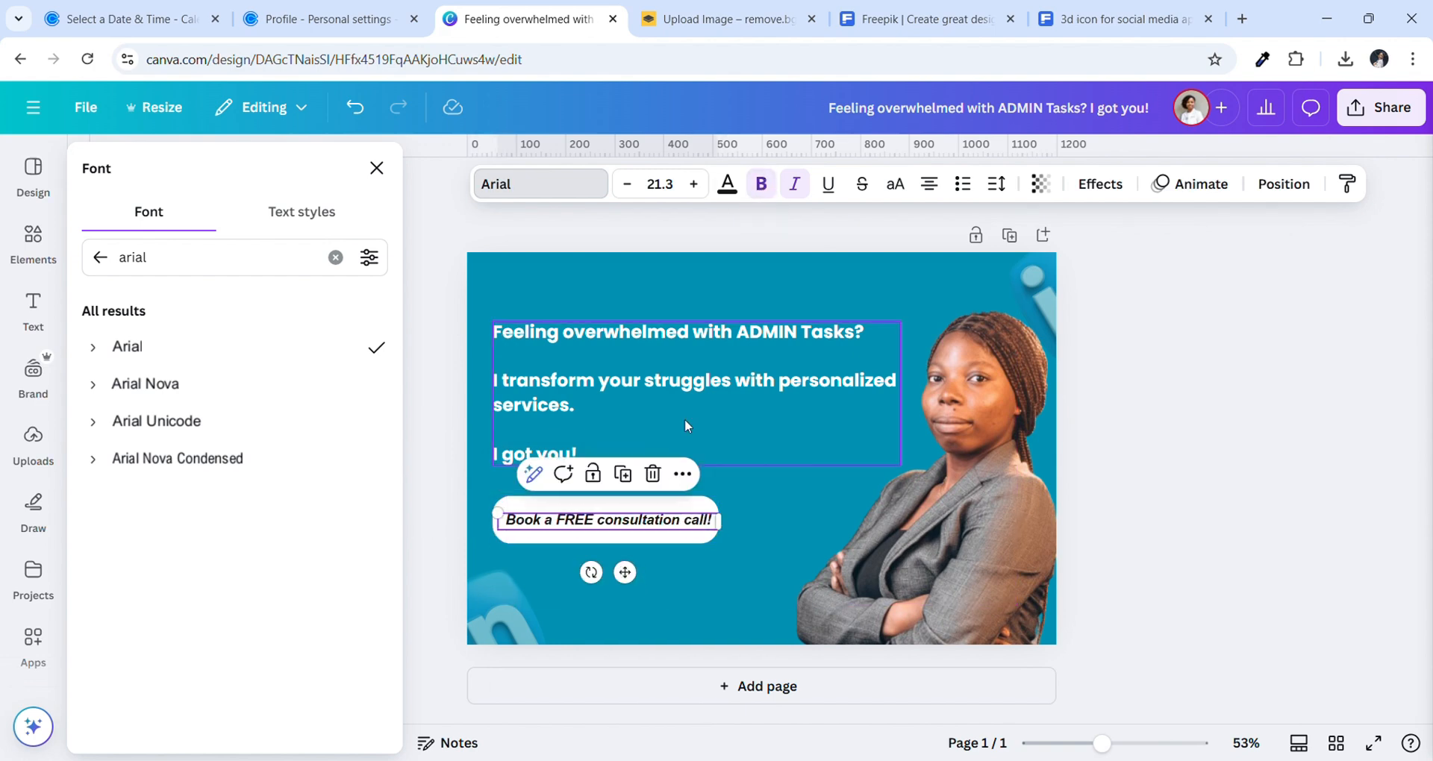
{"action": "left_click", "coordinate": [758, 615]}
Change the button text back to Canva Student Font
{"action": "left_click", "coordinate": [650, 523]}
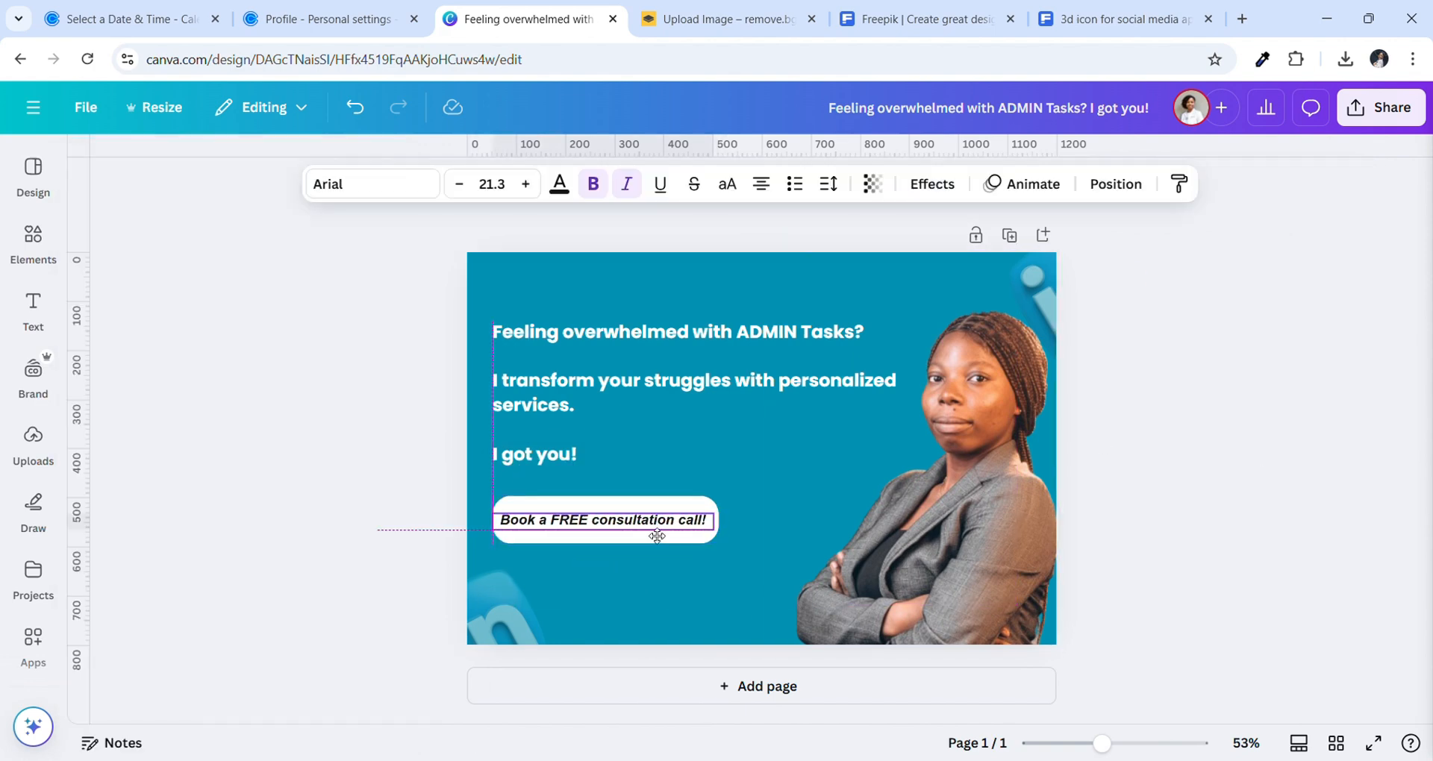
{"action": "left_click", "coordinate": [375, 179]}
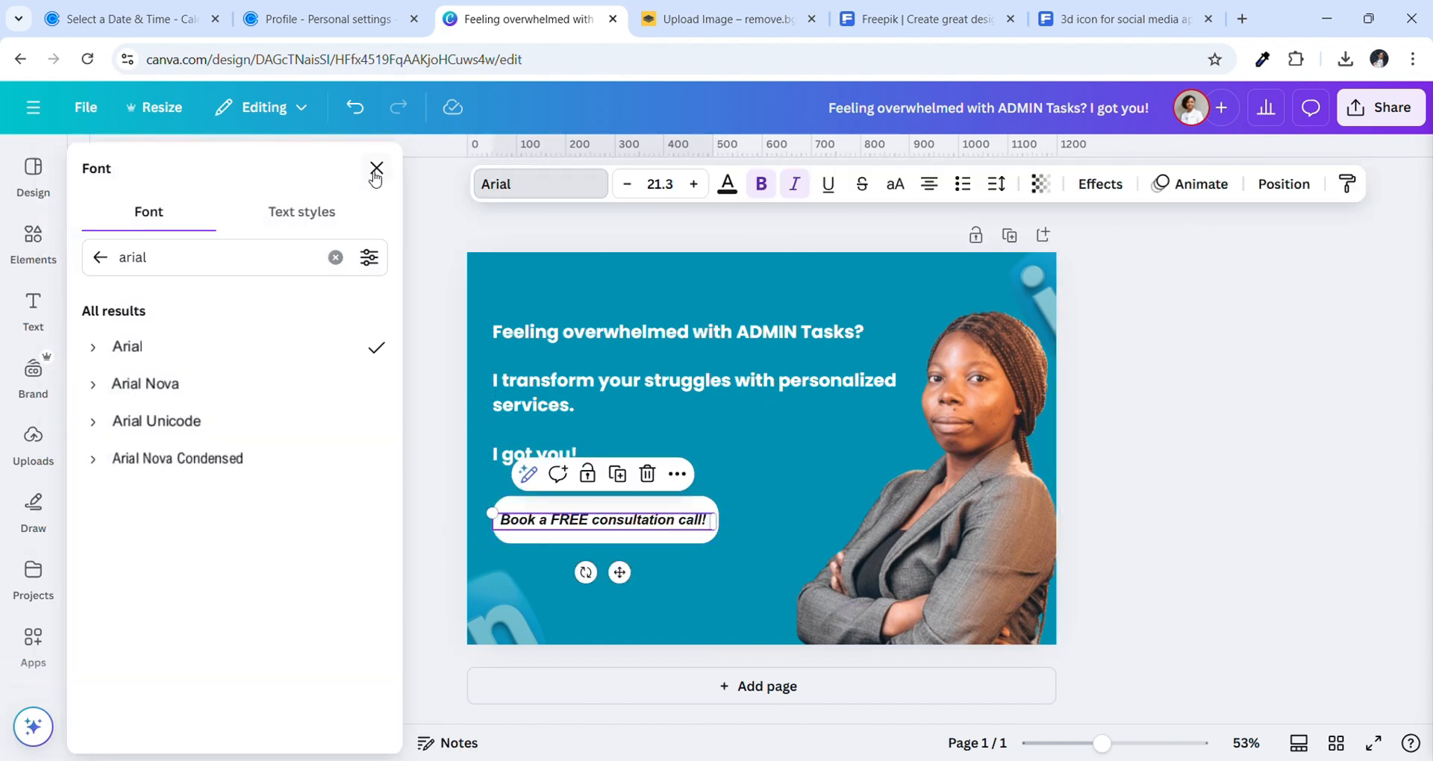
{"action": "left_click", "coordinate": [100, 259]}
{"action": "left_click", "coordinate": [157, 382]}
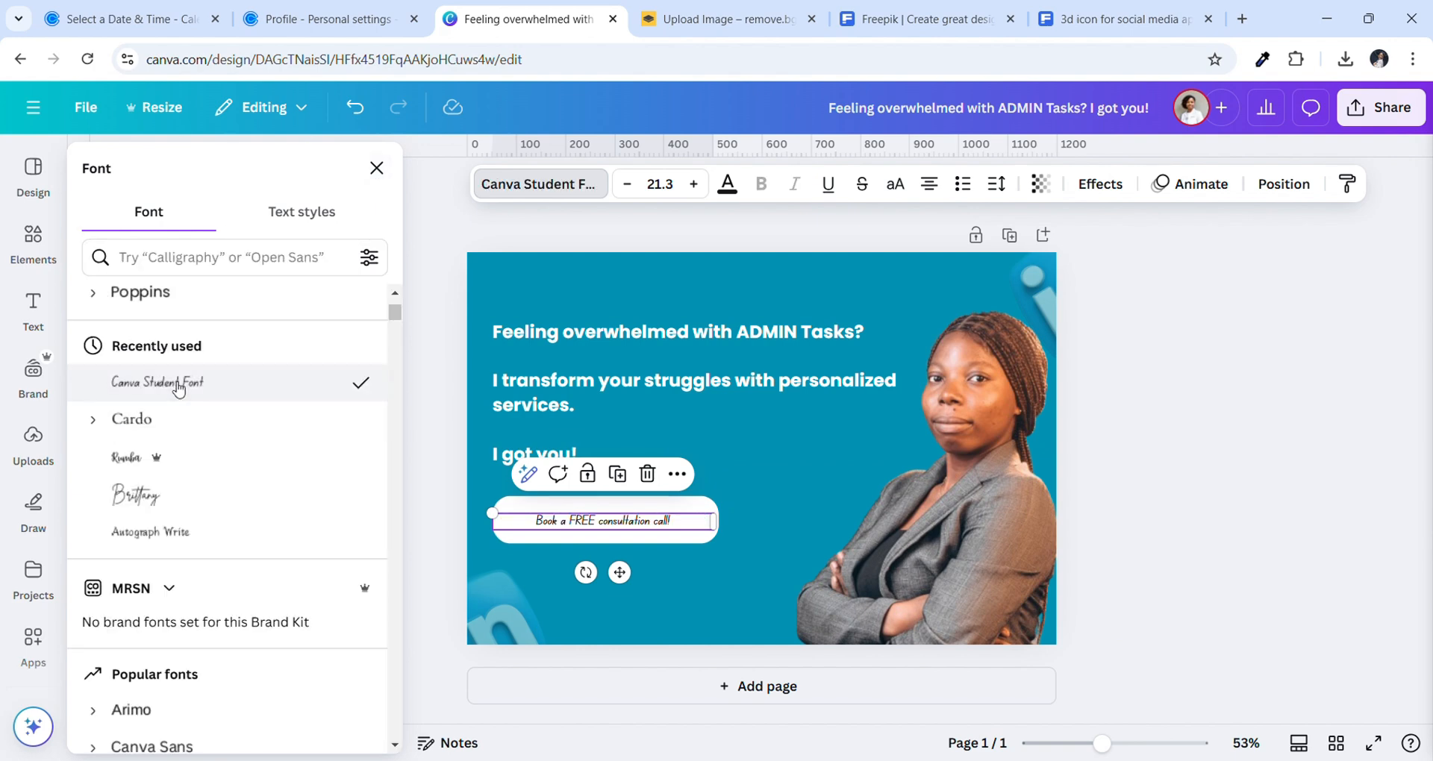
{"action": "left_click", "coordinate": [704, 578]}
Enlarge the button text to size 26.3 and nudge it up to centre it in the pill
{"action": "left_click", "coordinate": [651, 526]}
{"action": "left_click", "coordinate": [534, 184]}
{"action": "left_click", "coordinate": [535, 183]}
{"action": "left_click", "coordinate": [535, 184]}
{"action": "left_click", "coordinate": [534, 183]}
{"action": "left_click", "coordinate": [534, 184]}
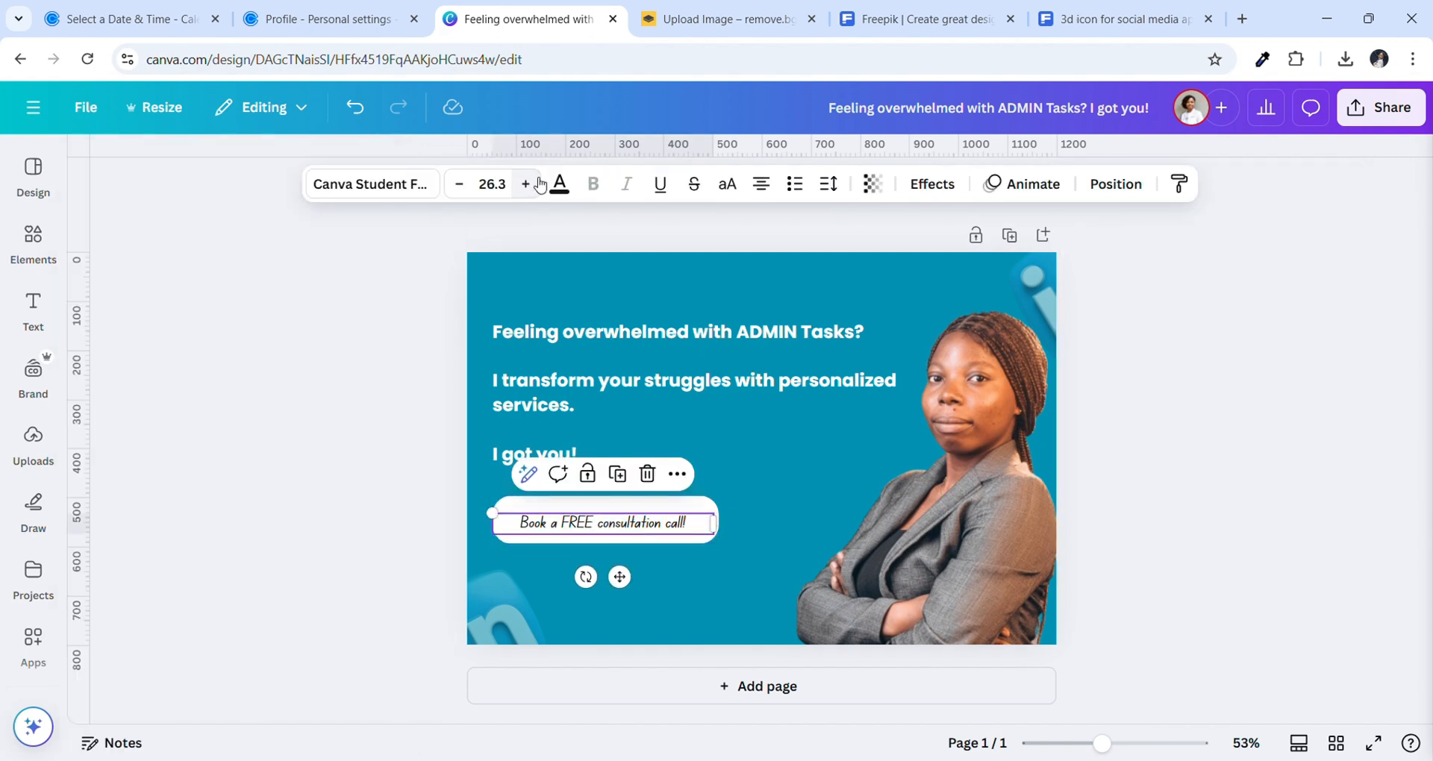
{"action": "left_click", "coordinate": [534, 184]}
{"action": "left_click", "coordinate": [534, 184]}
{"action": "left_click", "coordinate": [535, 184]}
{"action": "left_click", "coordinate": [818, 557]}
{"action": "left_click", "coordinate": [607, 549]}
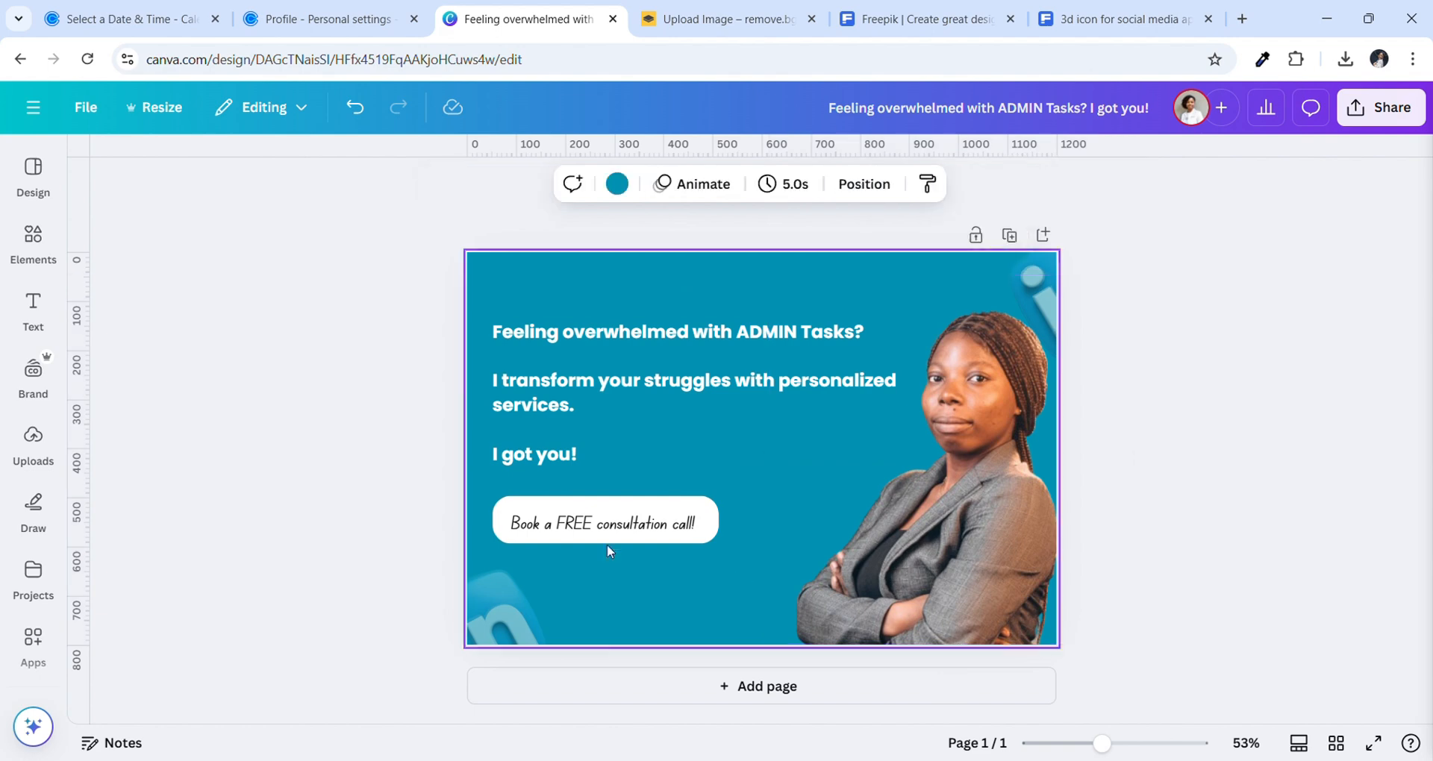
{"action": "left_click_drag", "start_coordinate": [609, 533], "coordinate": [612, 528]}
{"action": "left_click", "coordinate": [279, 421]}
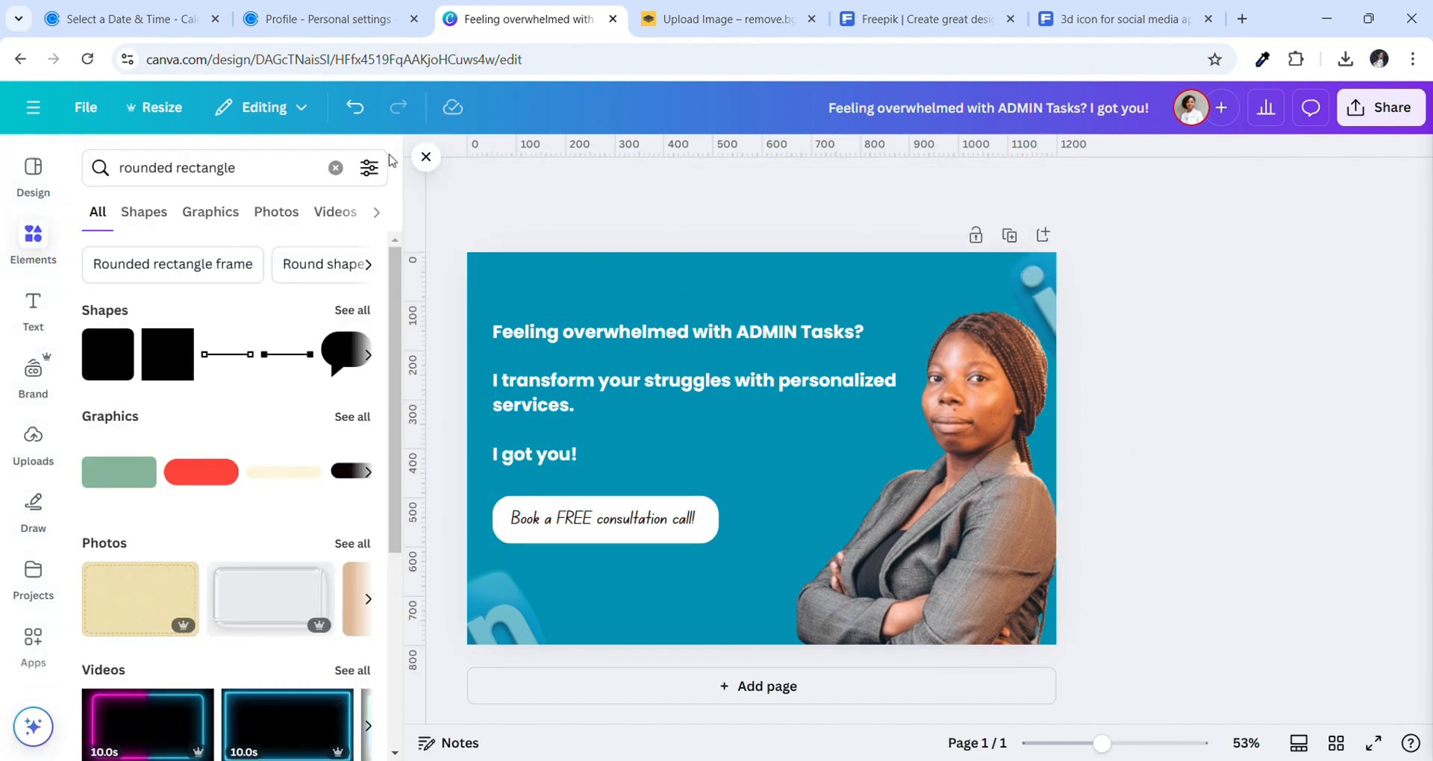
Download the banner as a 1200×800 px PNG and close the 3D icon search tab
{"action": "left_click", "coordinate": [427, 158]}
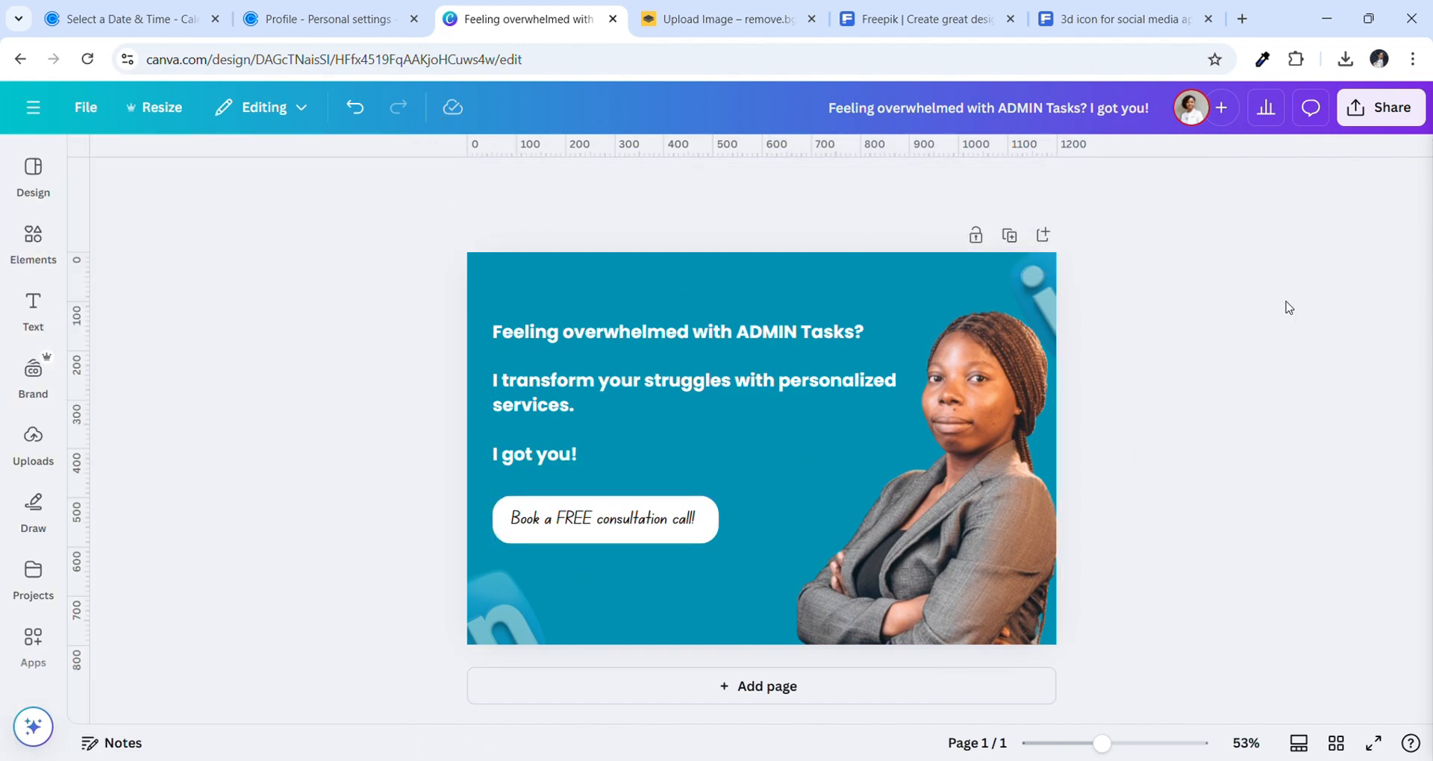
{"action": "left_click", "coordinate": [1415, 120]}
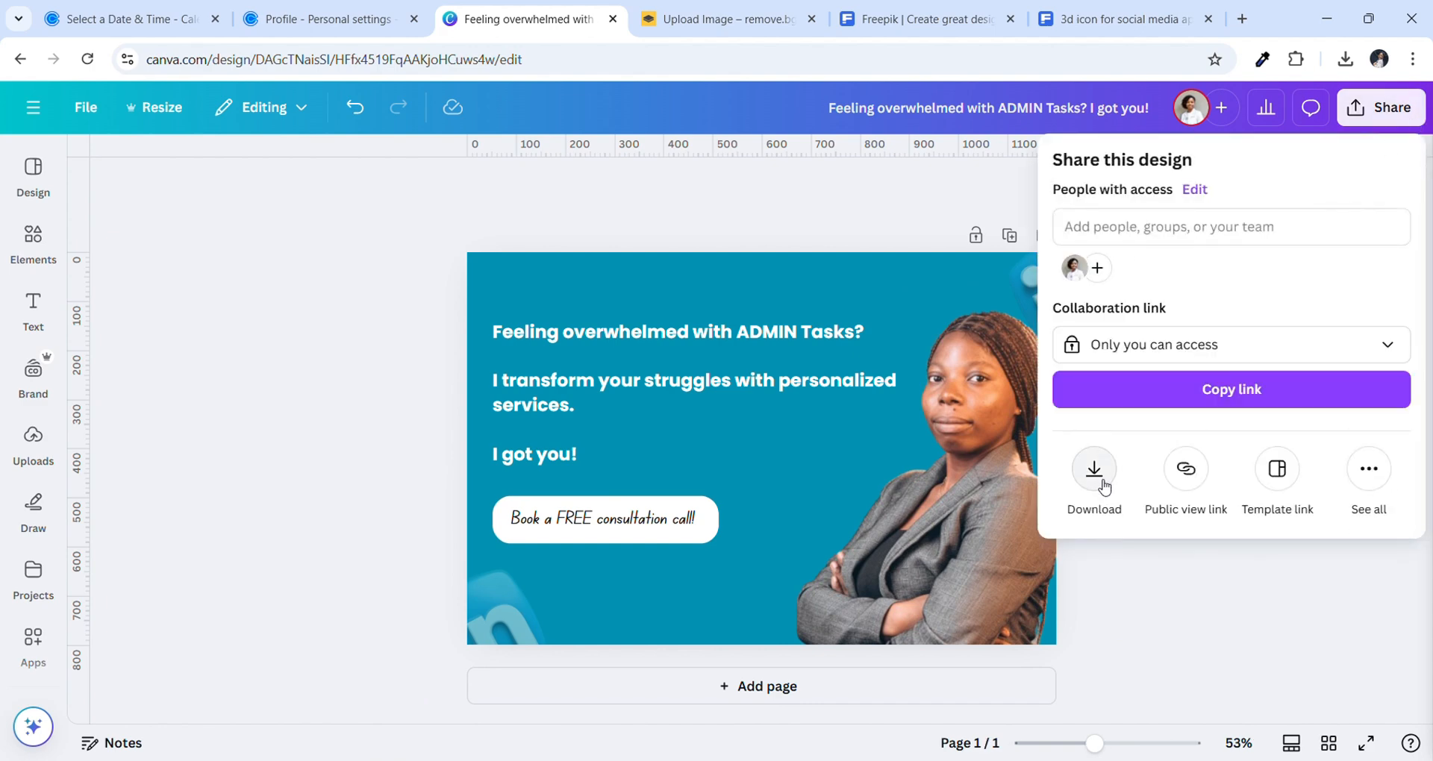
{"action": "left_click", "coordinate": [1094, 470]}
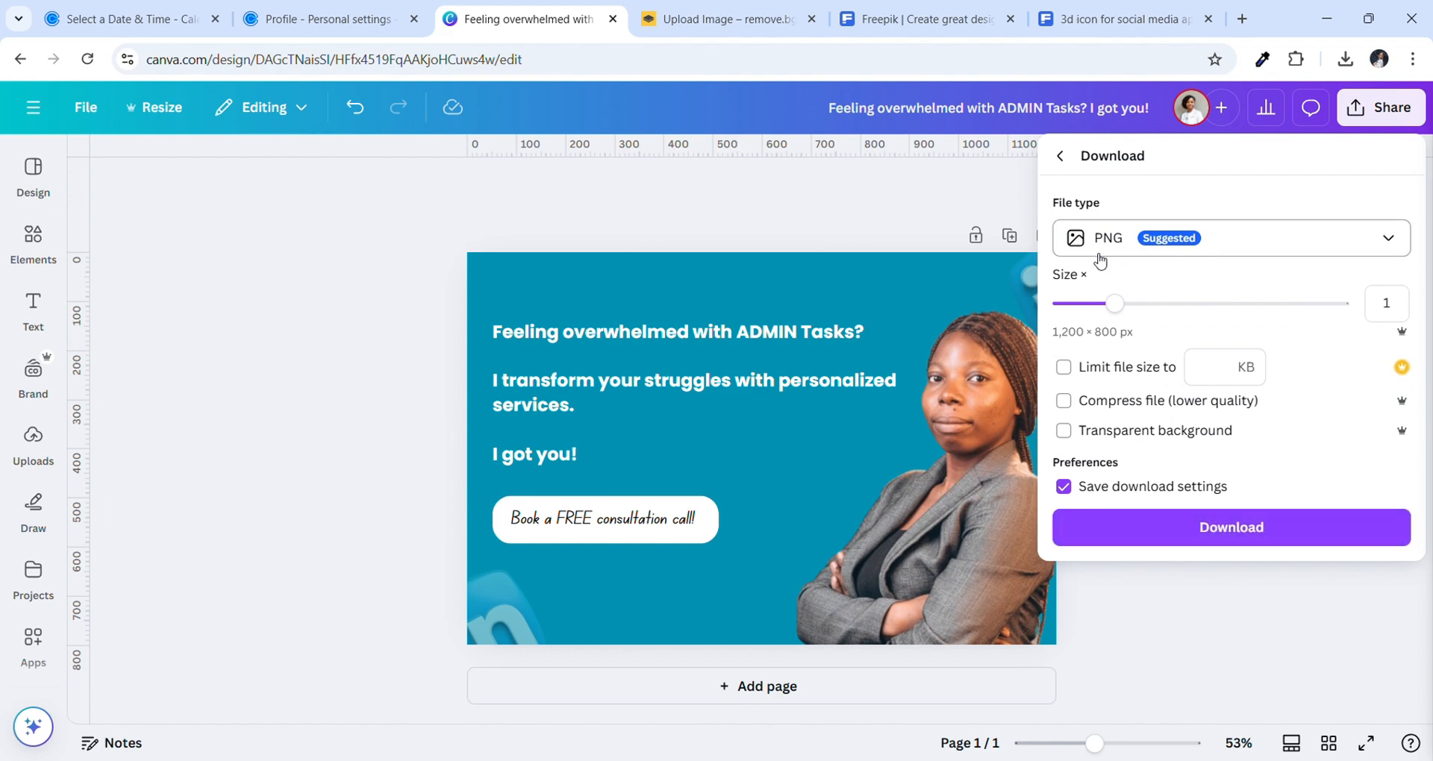
{"action": "left_click", "coordinate": [1131, 524]}
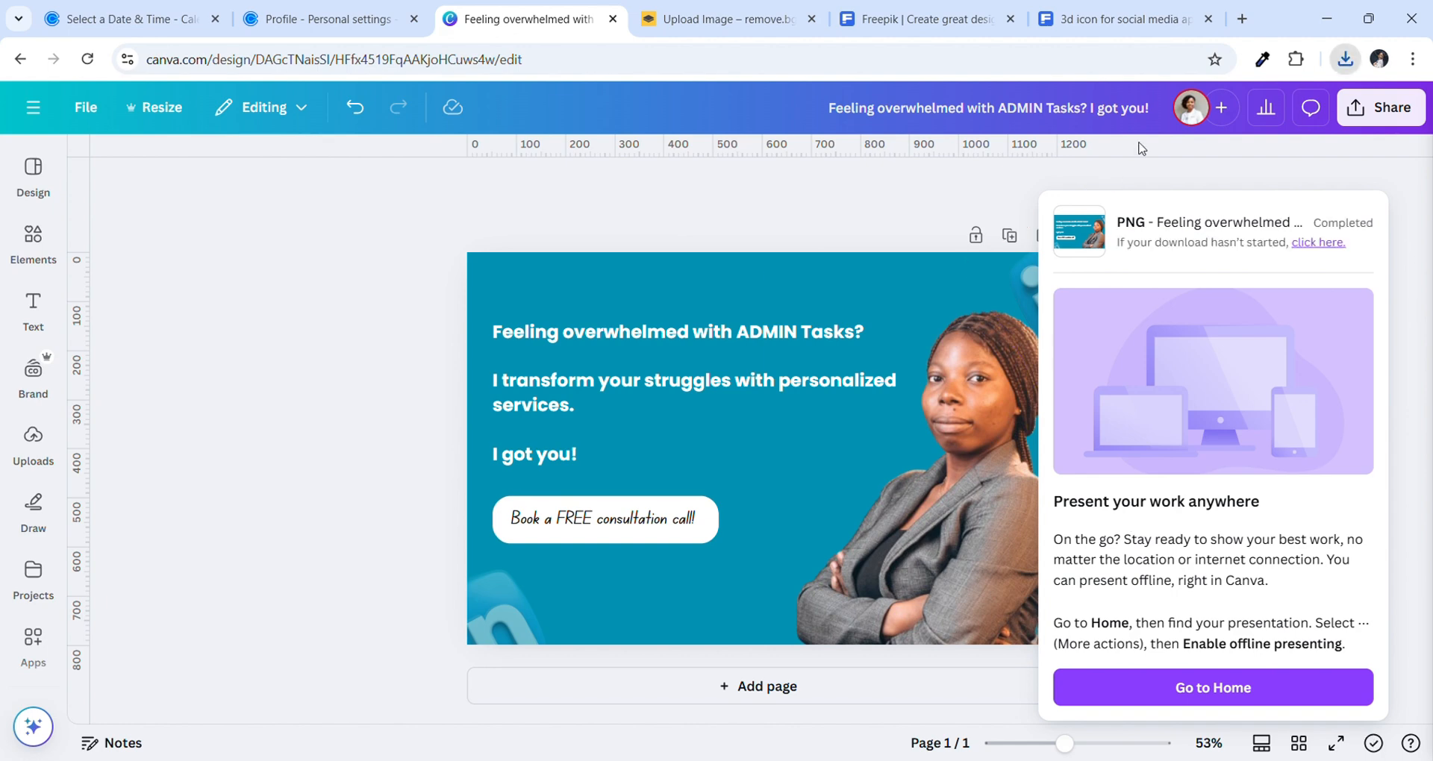
{"action": "left_click", "coordinate": [1208, 19]}
Close the Freepik and remove.bg tabs and open the LinkedIn profile in a new tab
{"action": "left_click", "coordinate": [1127, 20]}
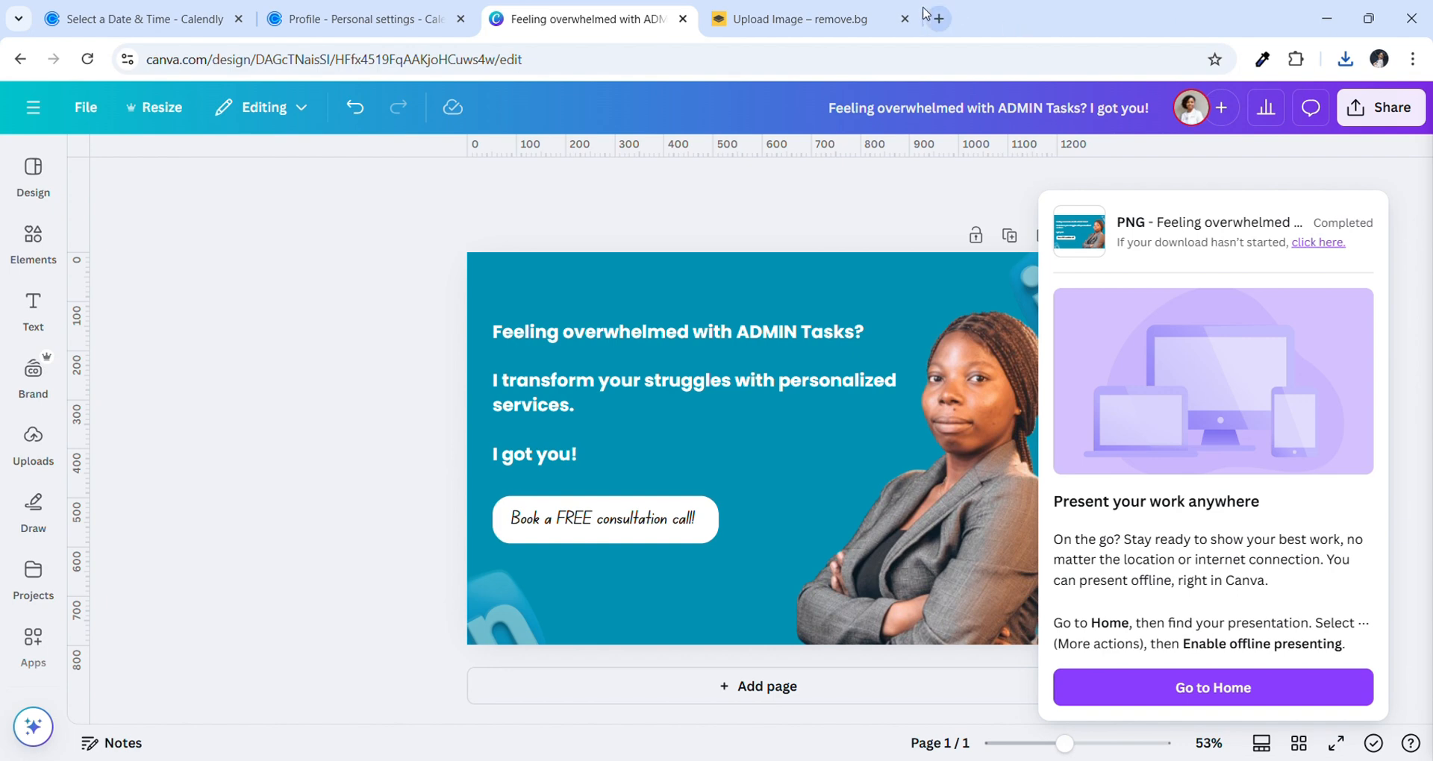
{"action": "left_click", "coordinate": [904, 20]}
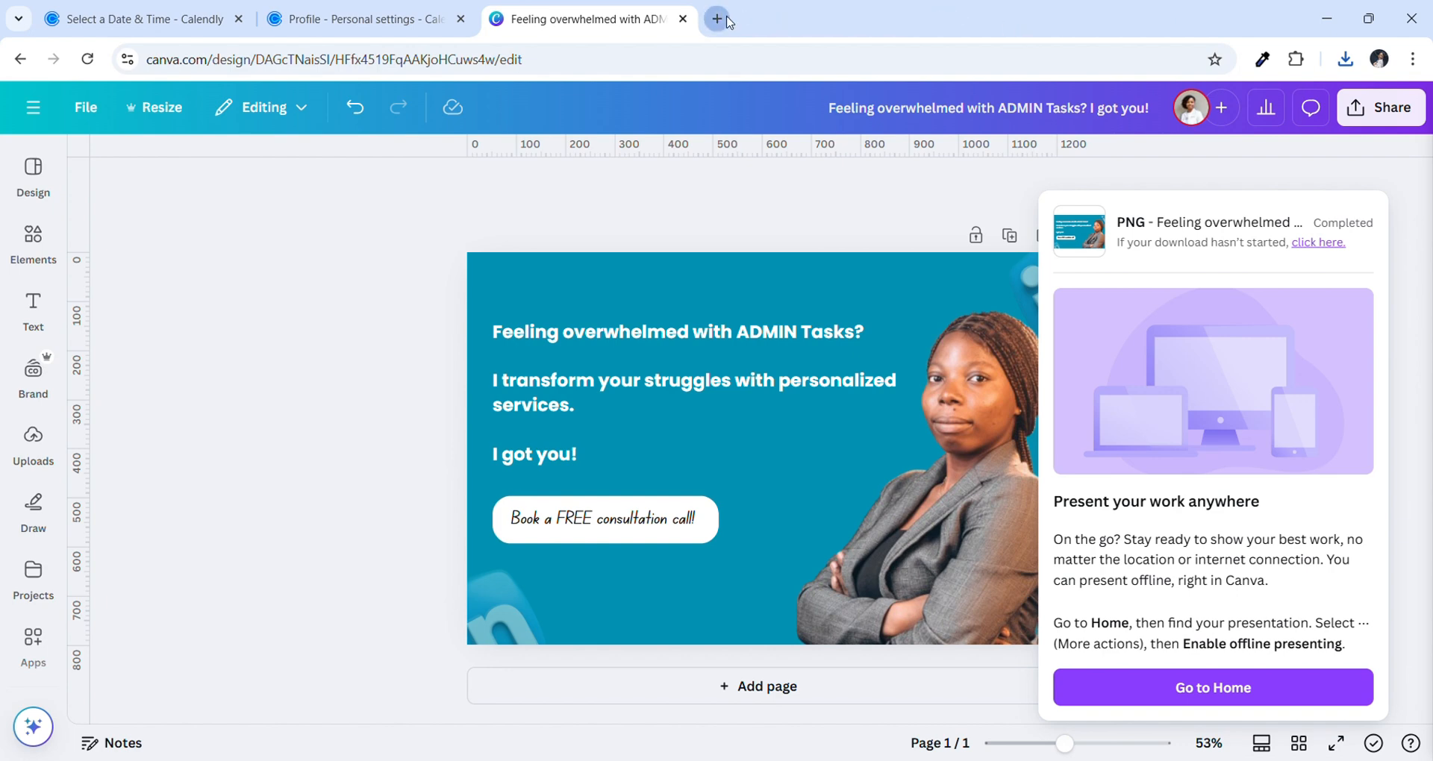
{"action": "left_click", "coordinate": [727, 19]}
{"action": "left_click", "coordinate": [730, 66]}
{"action": "type", "text": "link"}
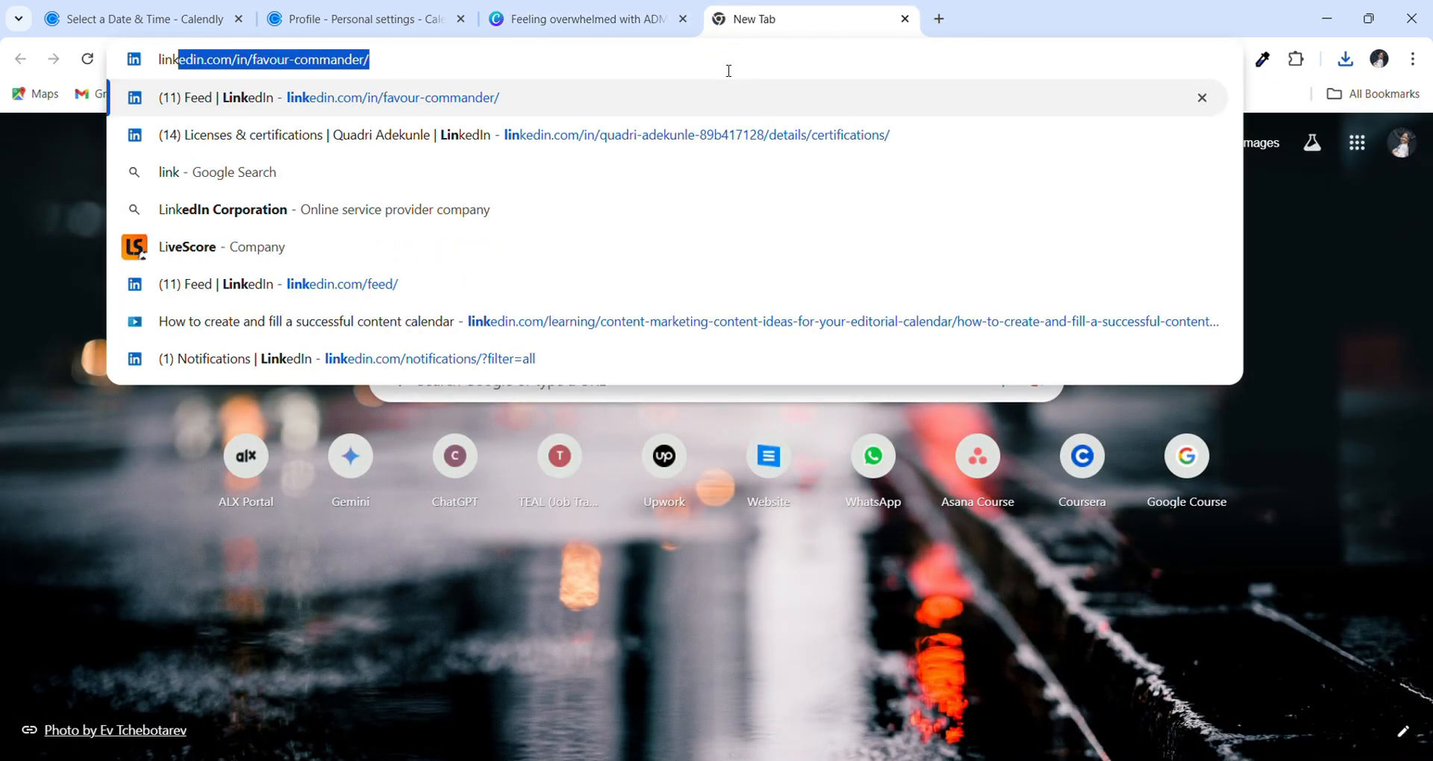
{"action": "key", "text": "Return"}
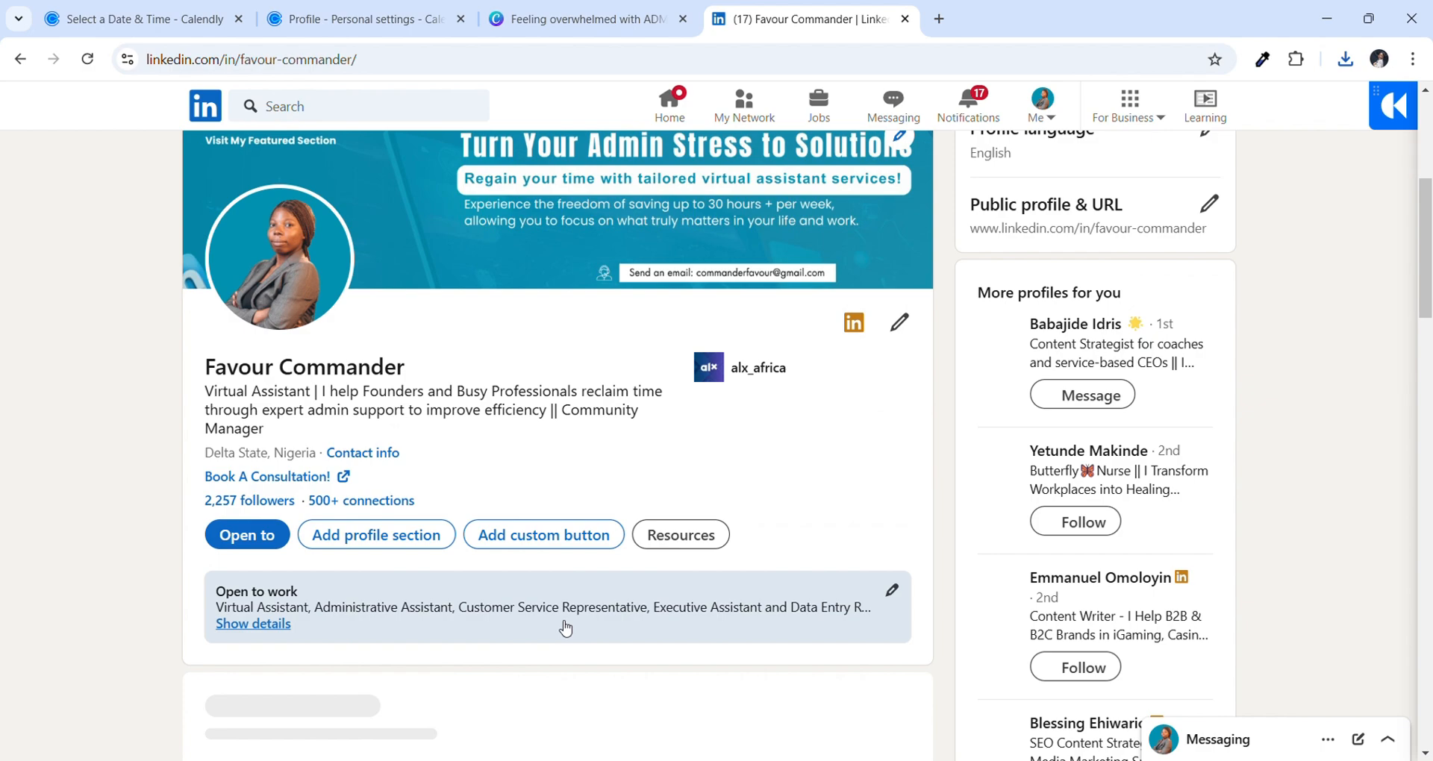
Open an 'Add a link' dialog in the Featured section, then switch to the Calendly tab
{"action": "scroll", "coordinate": [565, 629], "scroll_direction": "down", "scroll_amount": 2}
{"action": "scroll", "coordinate": [562, 627], "scroll_direction": "down", "scroll_amount": 3}
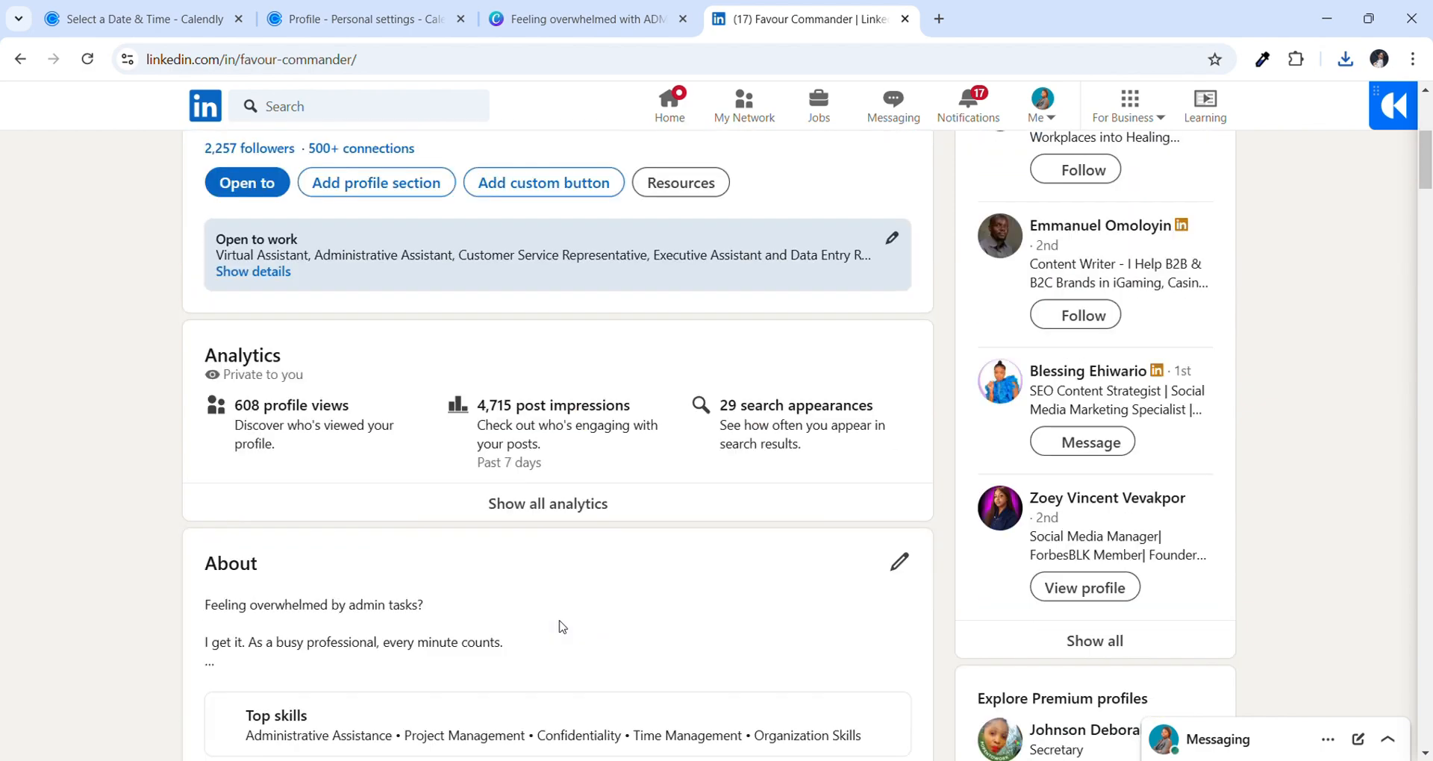
{"action": "scroll", "coordinate": [562, 627], "scroll_direction": "down", "scroll_amount": 3}
{"action": "scroll", "coordinate": [562, 627], "scroll_direction": "down", "scroll_amount": 11}
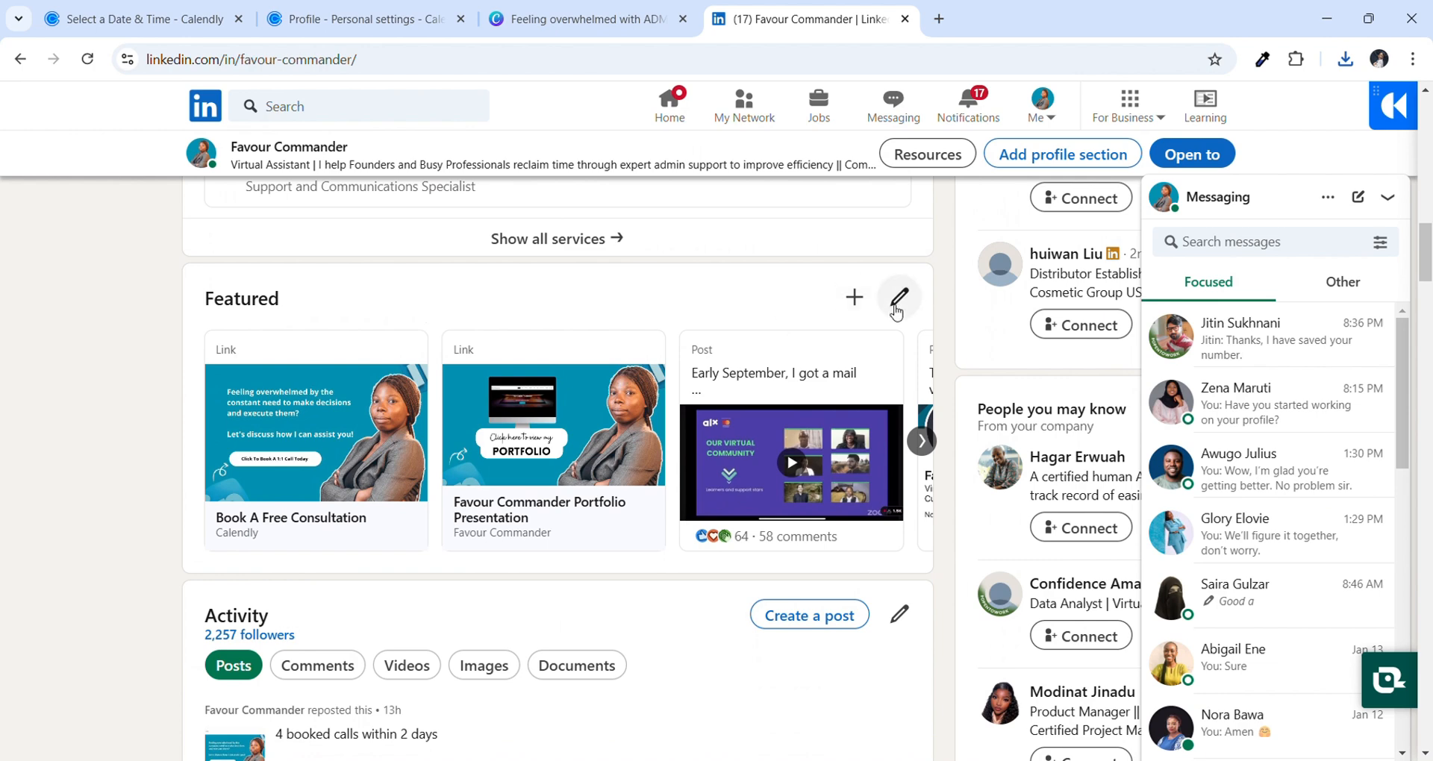
{"action": "left_click", "coordinate": [855, 298]}
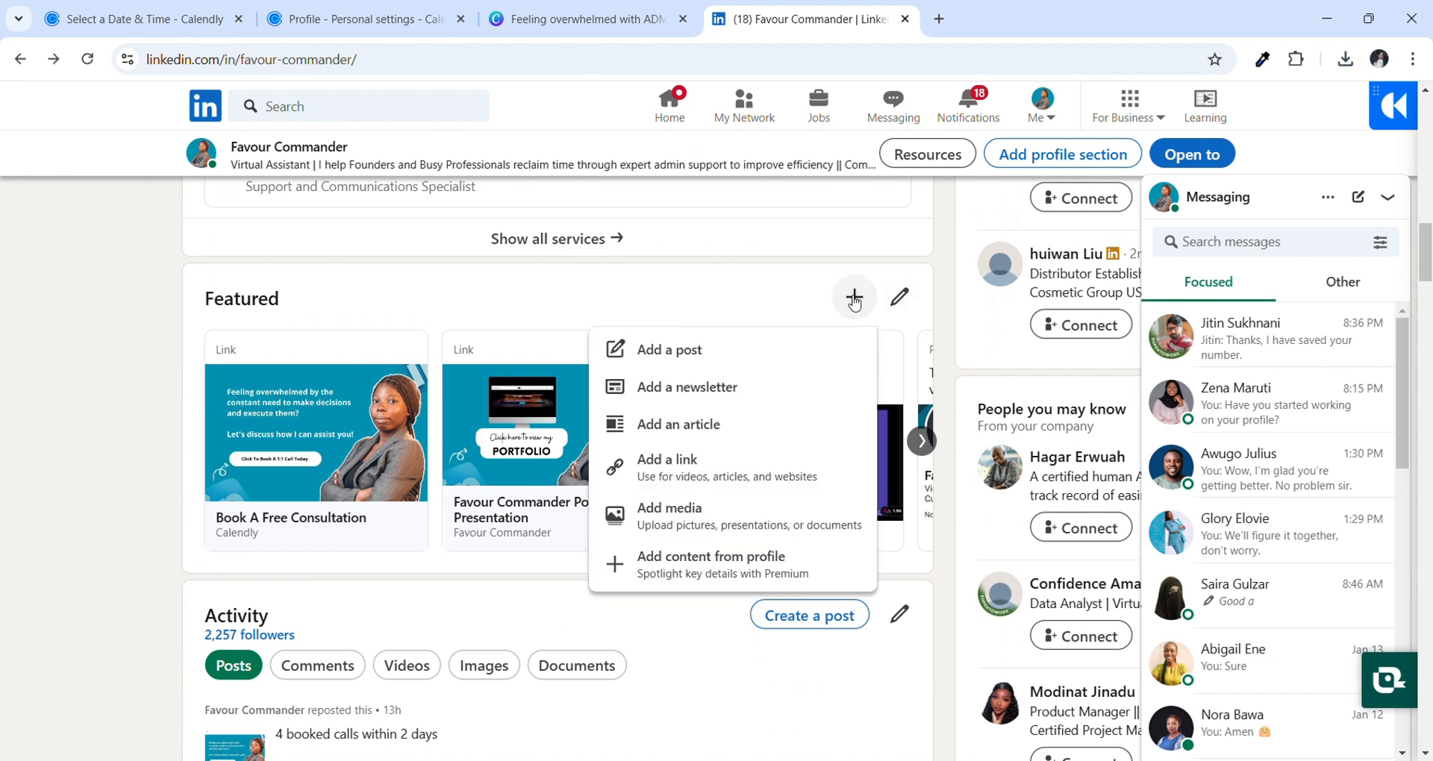
{"action": "left_click", "coordinate": [701, 469]}
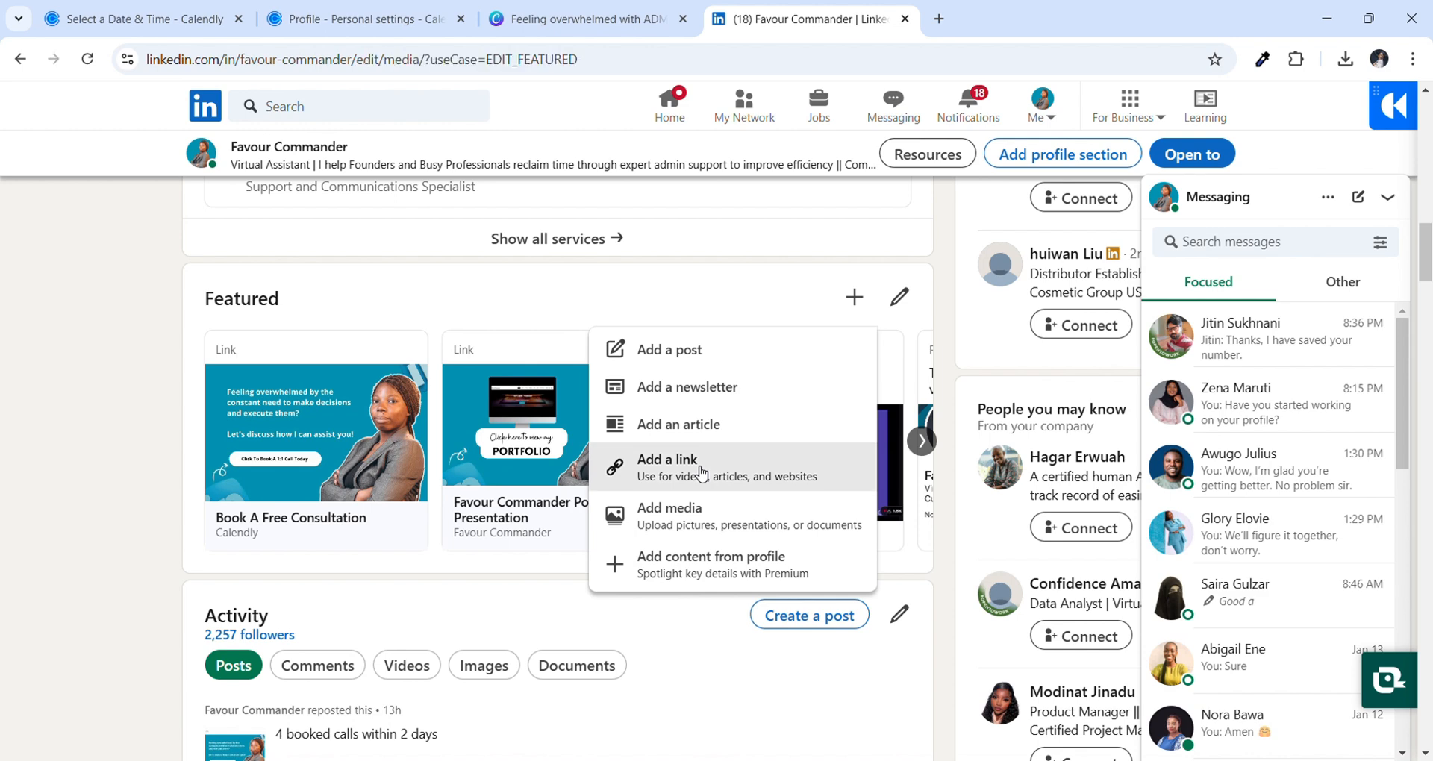
{"action": "left_click", "coordinate": [314, 20]}
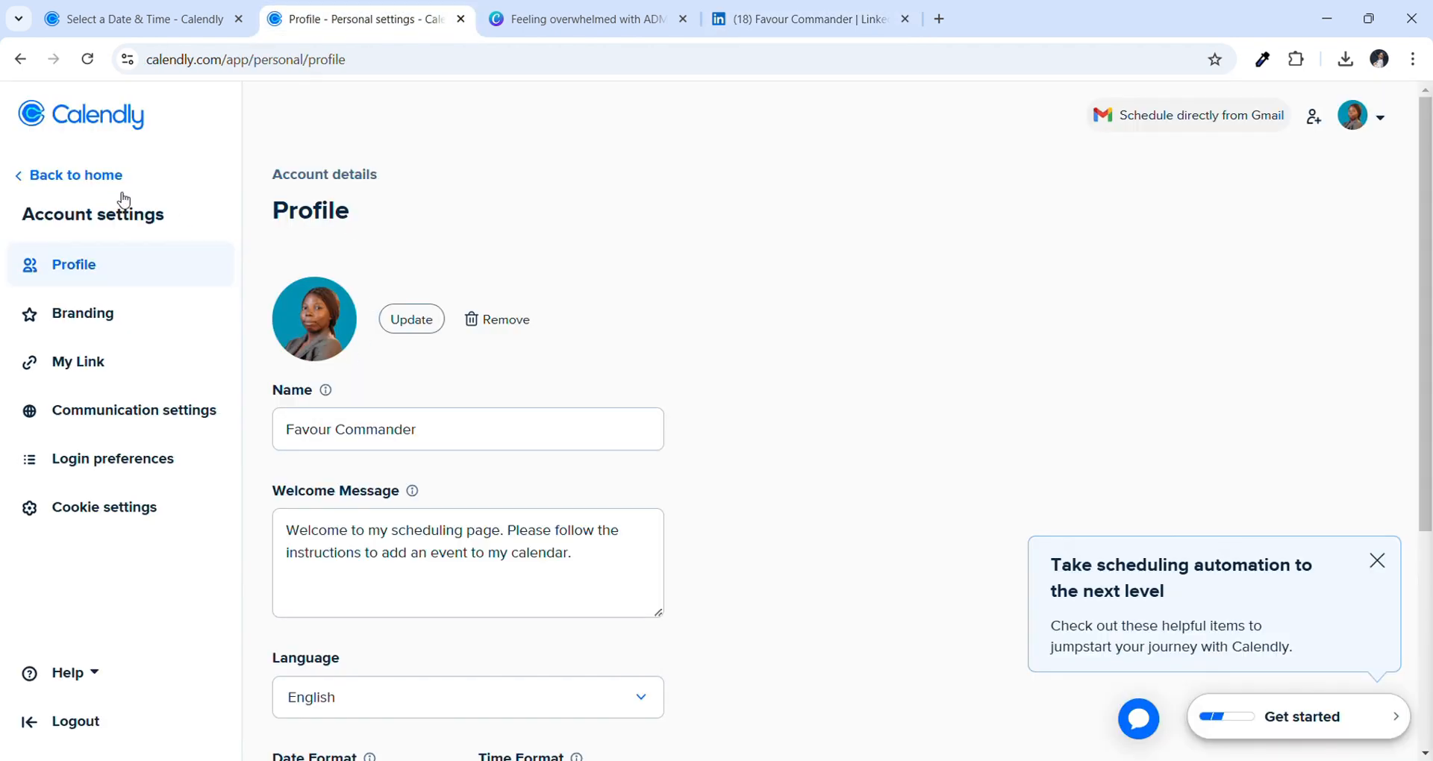
Copy the 30 Minute Meeting booking link from Calendly's Event types and return to LinkedIn
{"action": "left_click", "coordinate": [88, 184]}
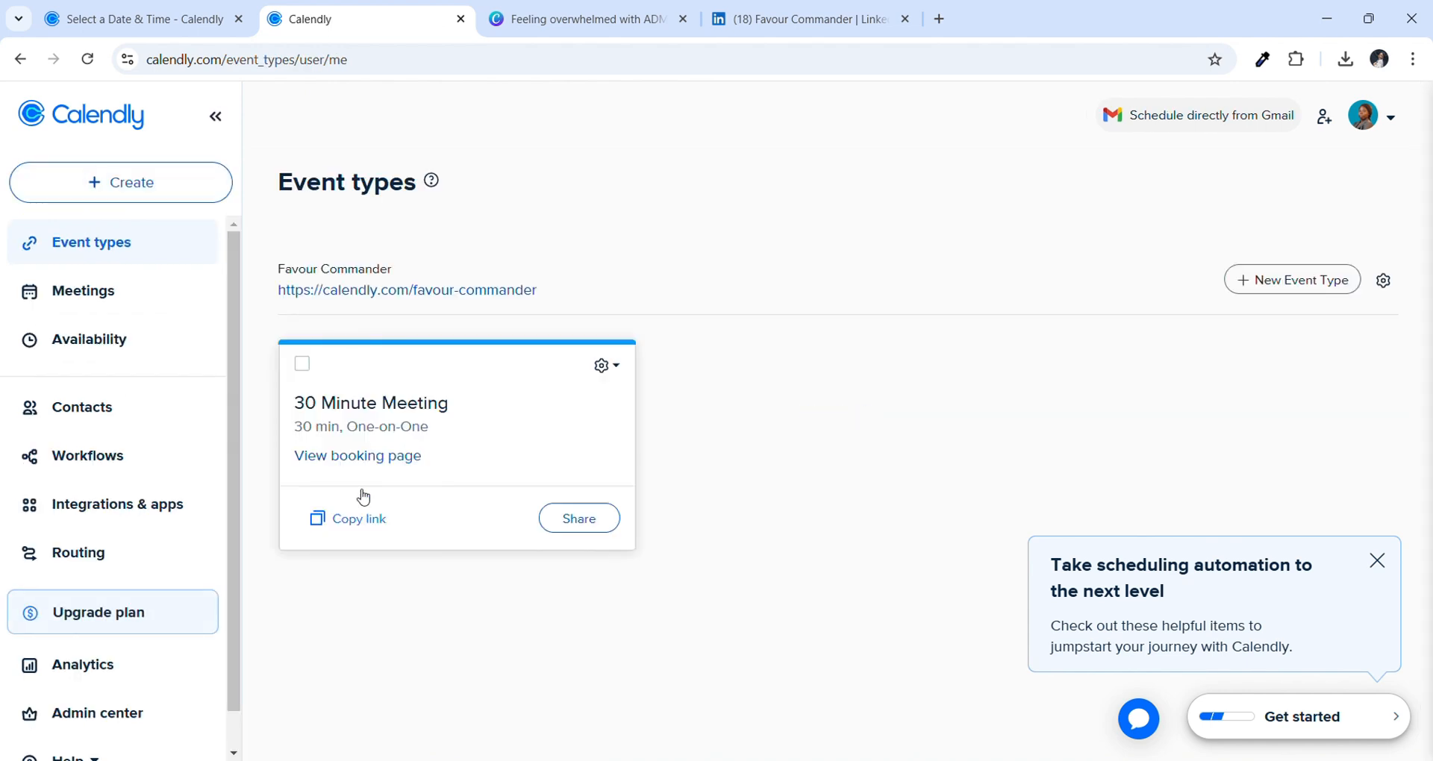
{"action": "left_click", "coordinate": [353, 520]}
{"action": "left_click", "coordinate": [803, 6]}
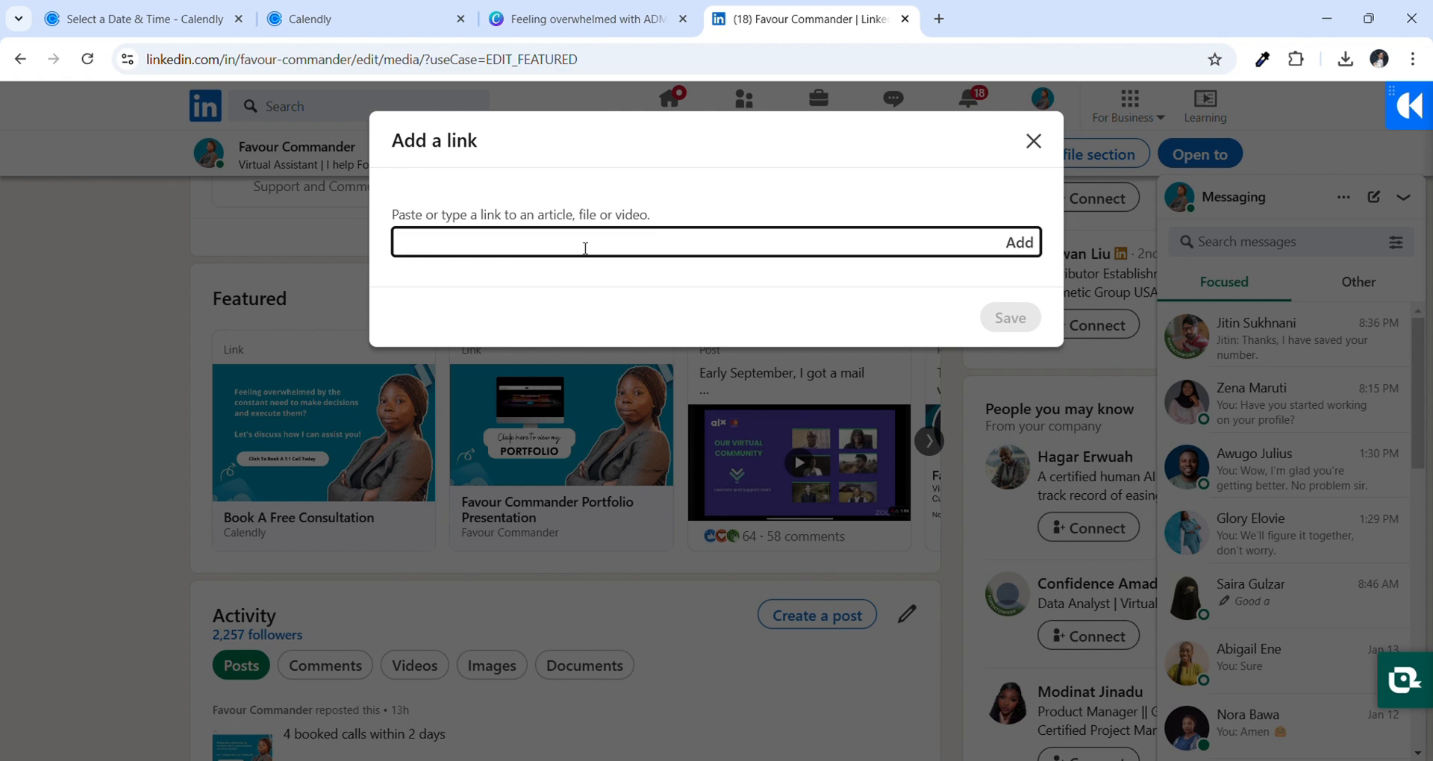
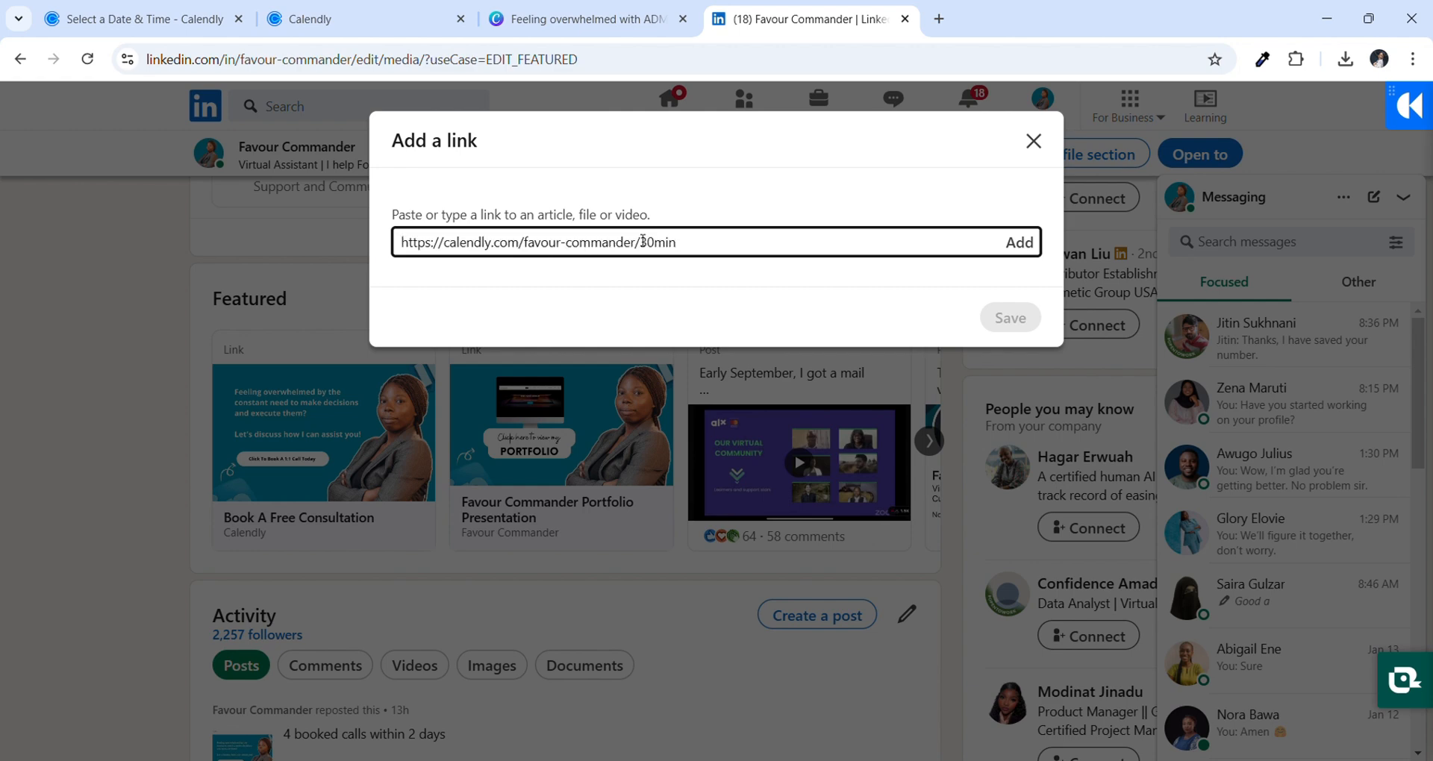
Paste the Calendly booking link and retitle it 'Book An Appointment'
{"action": "left_click", "coordinate": [1021, 242]}
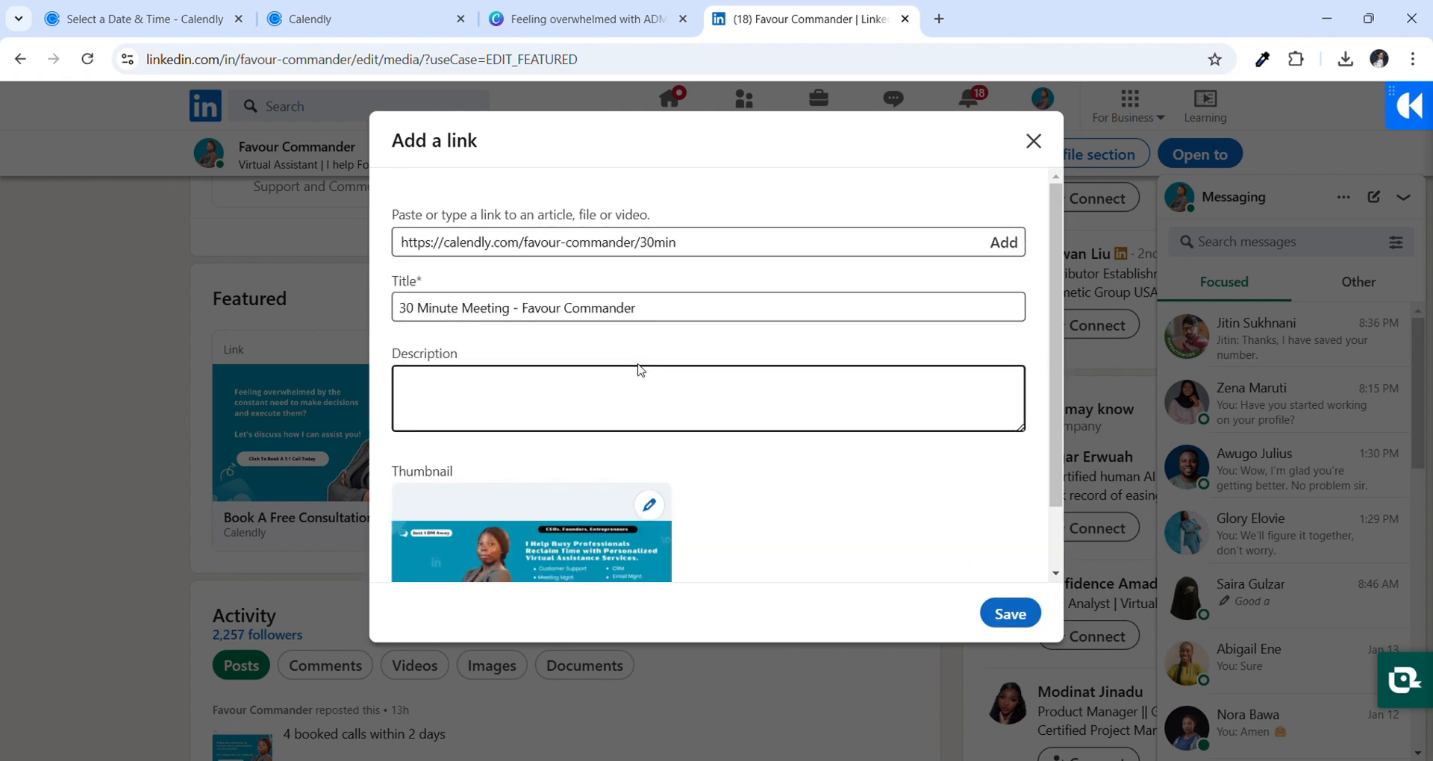
{"action": "left_click_drag", "start_coordinate": [679, 310], "coordinate": [376, 283]}
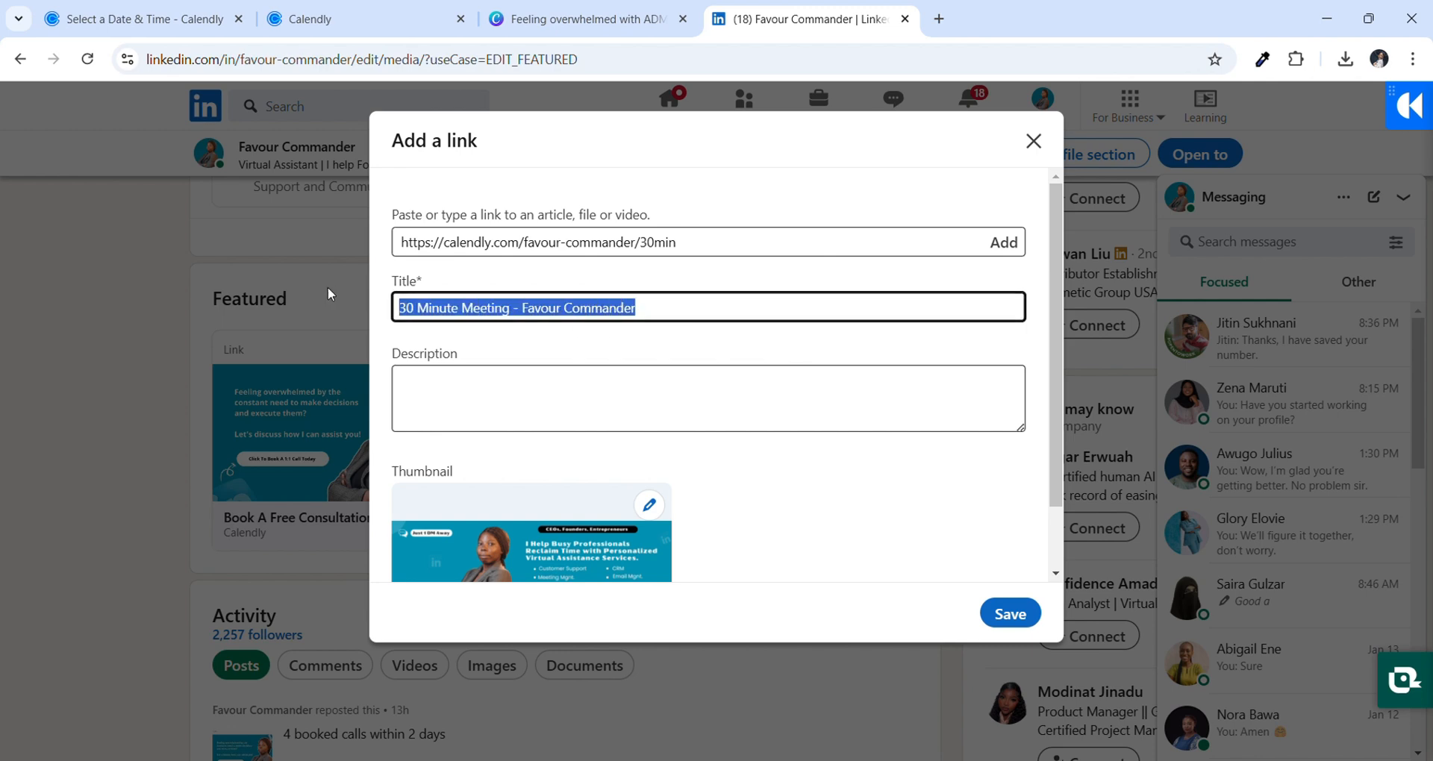
{"action": "type", "text": "Book An Appointment"}
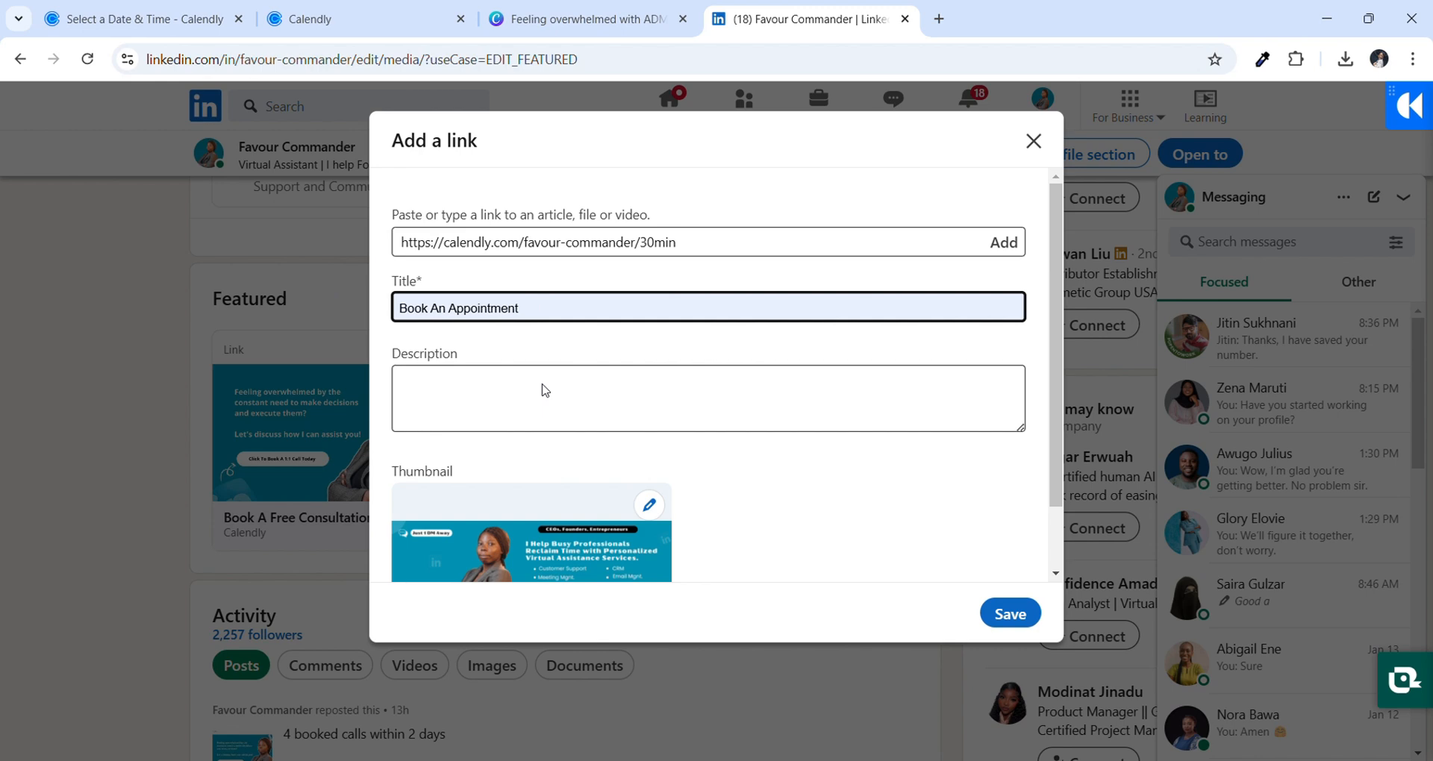
{"action": "left_click", "coordinate": [546, 390]}
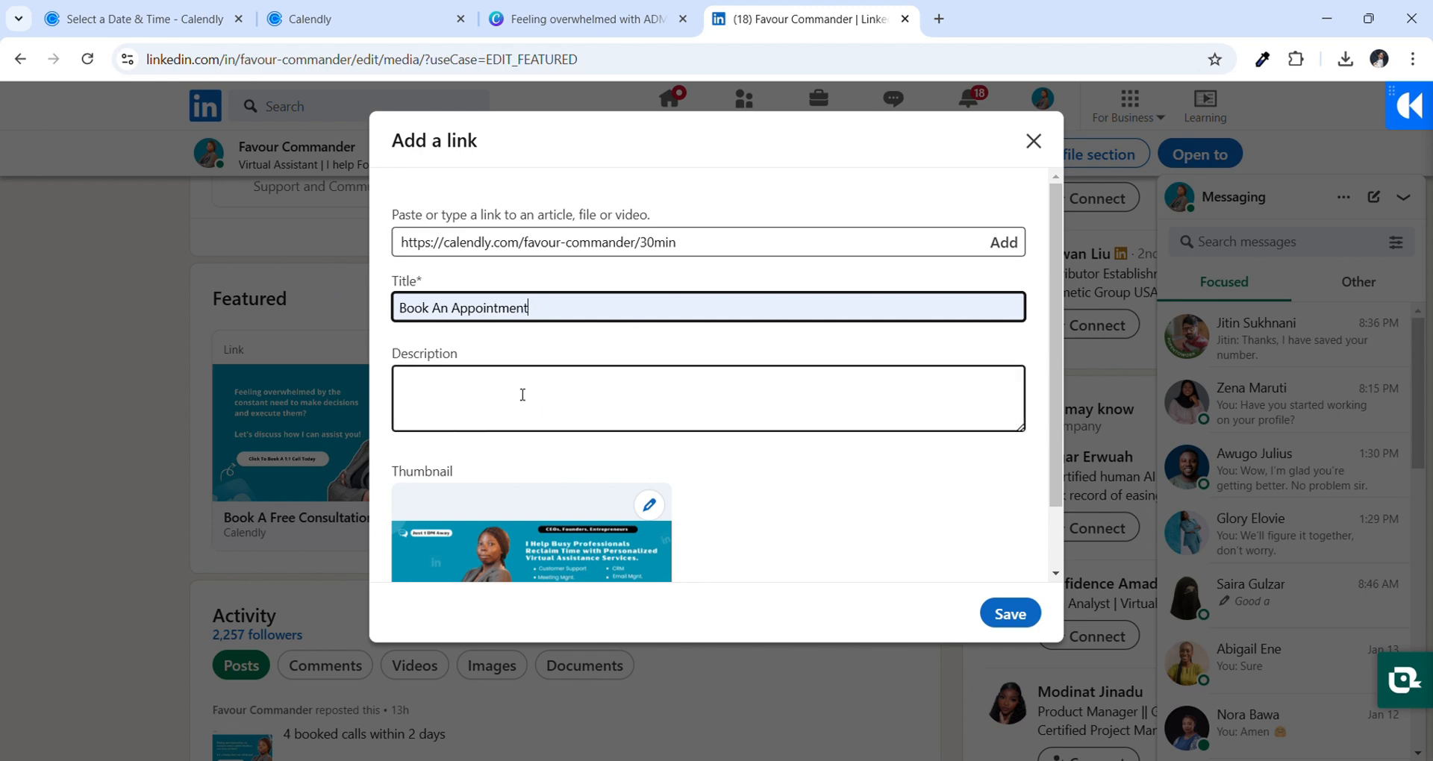
Use the downloaded banner as the link's thumbnail and save the Featured item
{"action": "scroll", "coordinate": [562, 410], "scroll_direction": "down", "scroll_amount": 1}
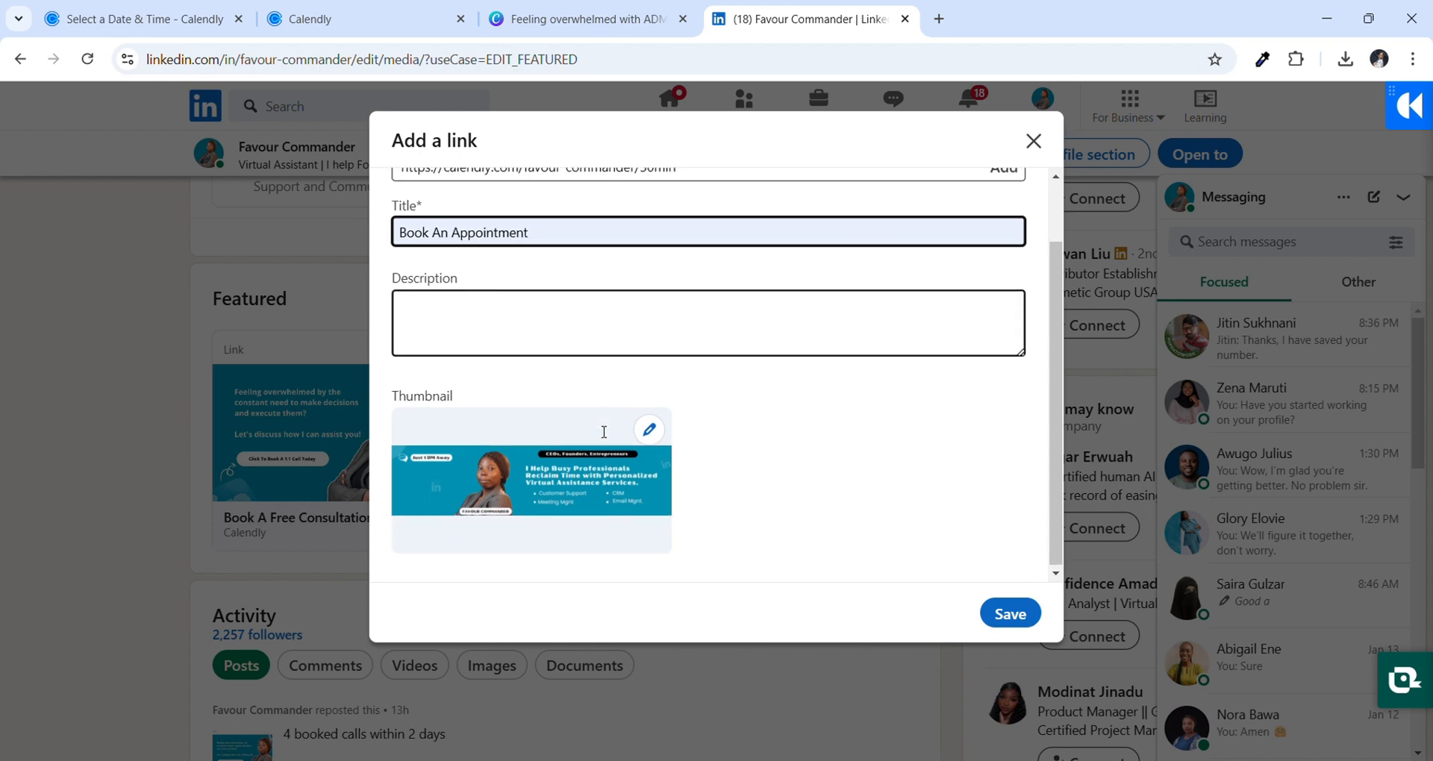
{"action": "left_click", "coordinate": [658, 434]}
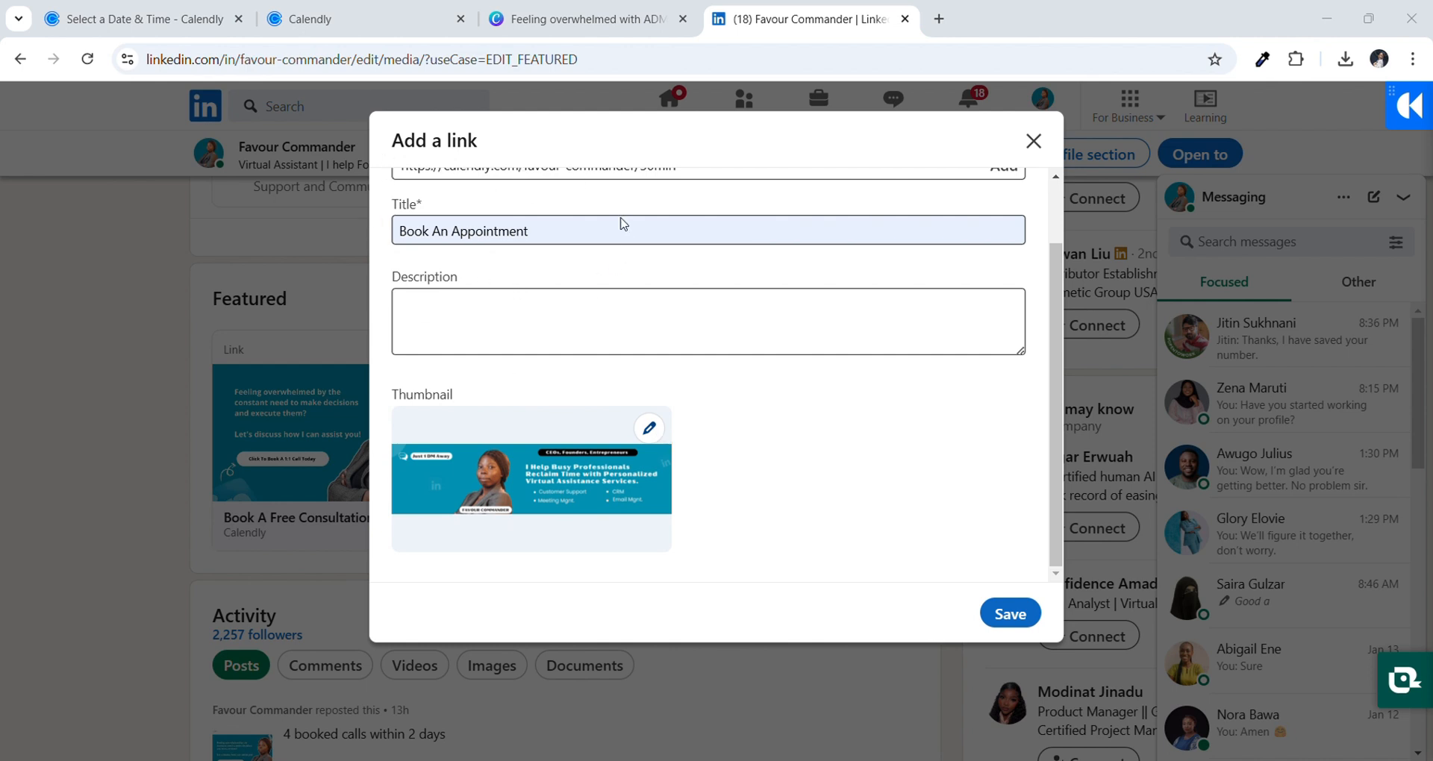
{"action": "left_click", "coordinate": [575, 422]}
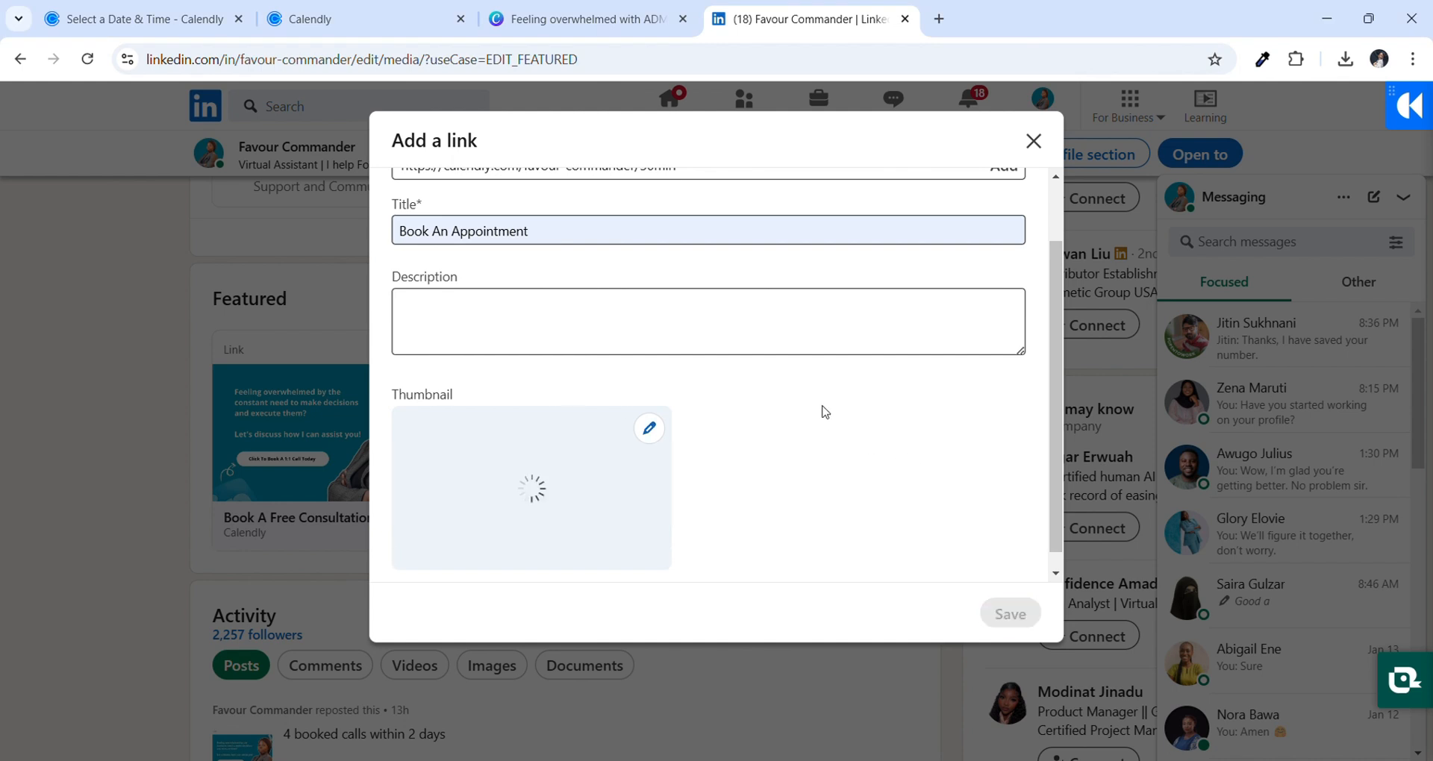
{"action": "scroll", "coordinate": [825, 412], "scroll_direction": "down", "scroll_amount": 2}
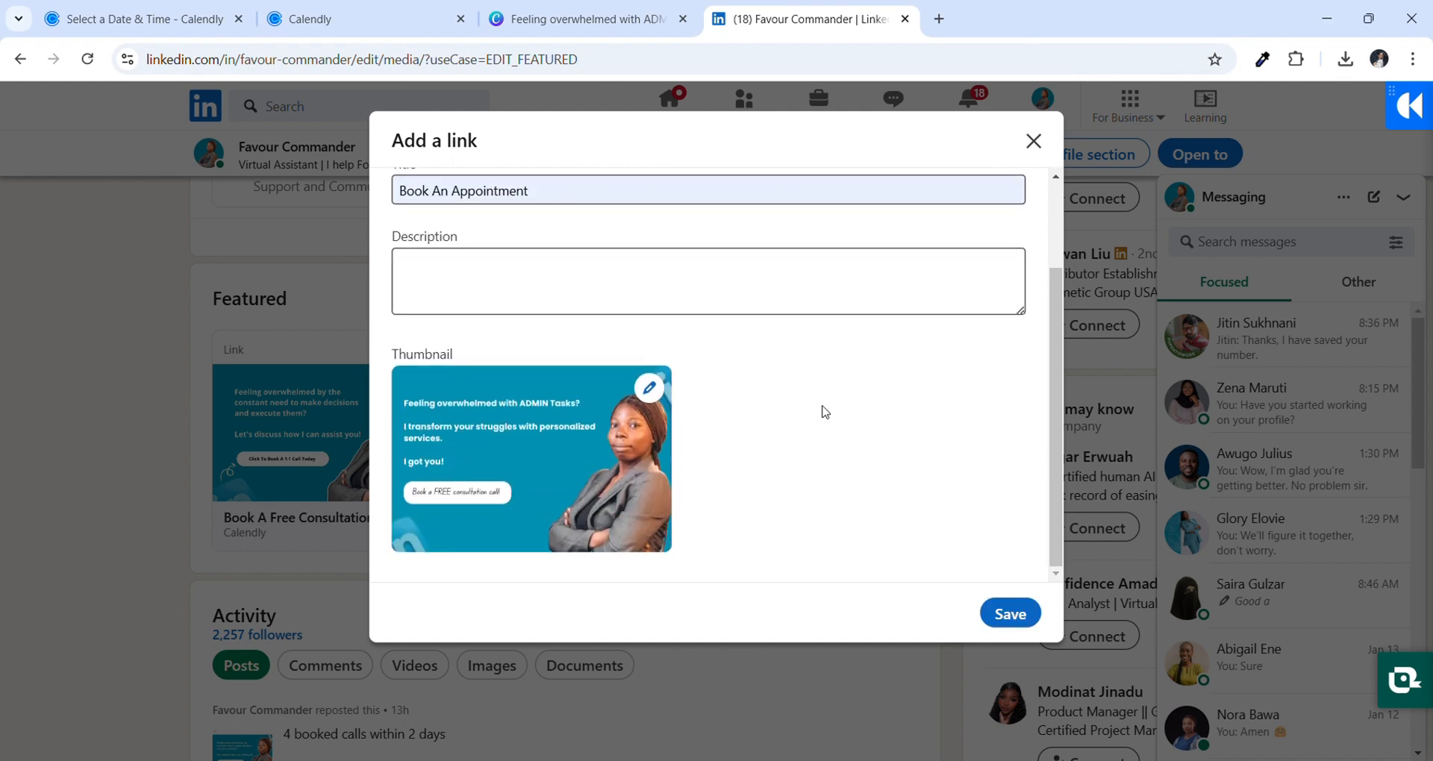
{"action": "left_click", "coordinate": [1010, 615]}
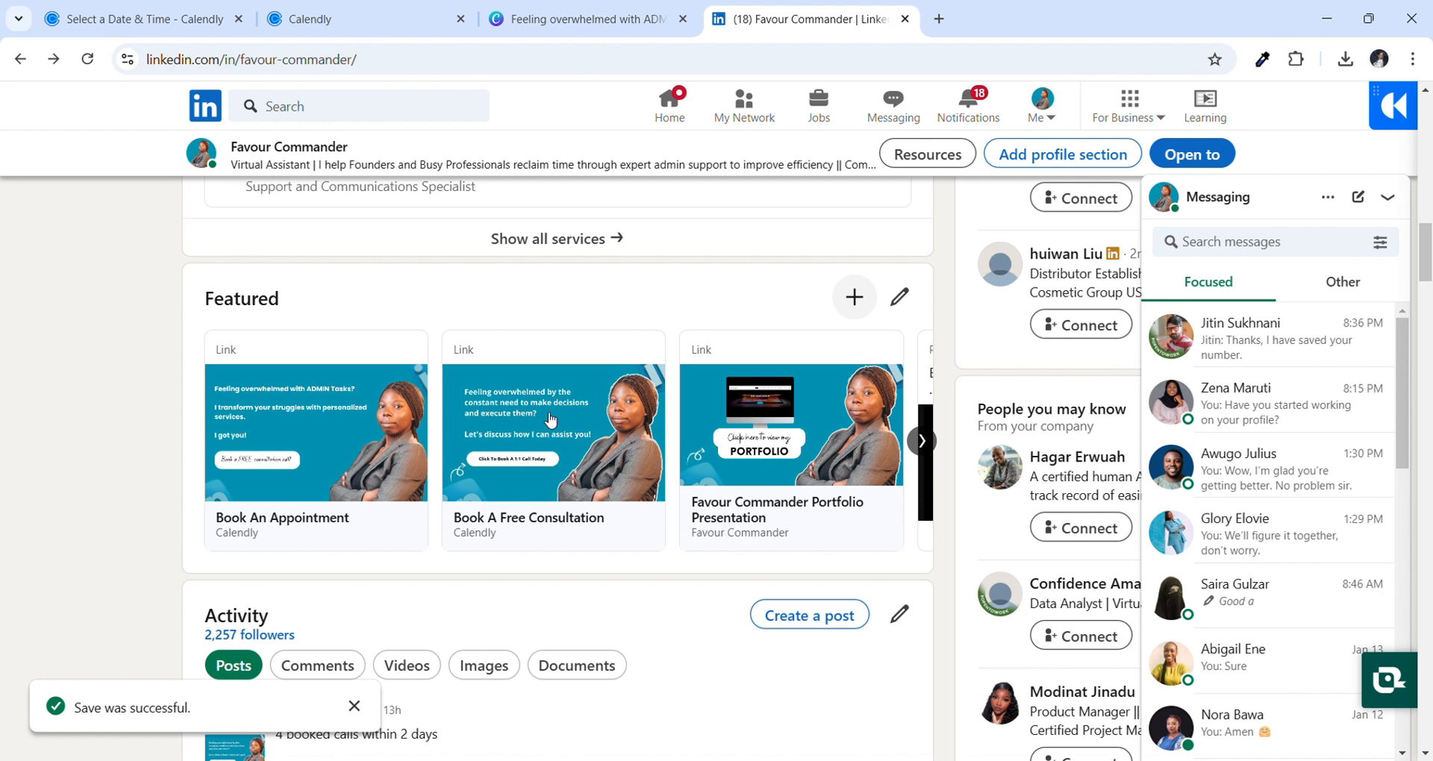
Back in Canva, add a thin curved arrow from an 'arrows curved' Elements search
{"action": "left_click", "coordinate": [582, 19]}
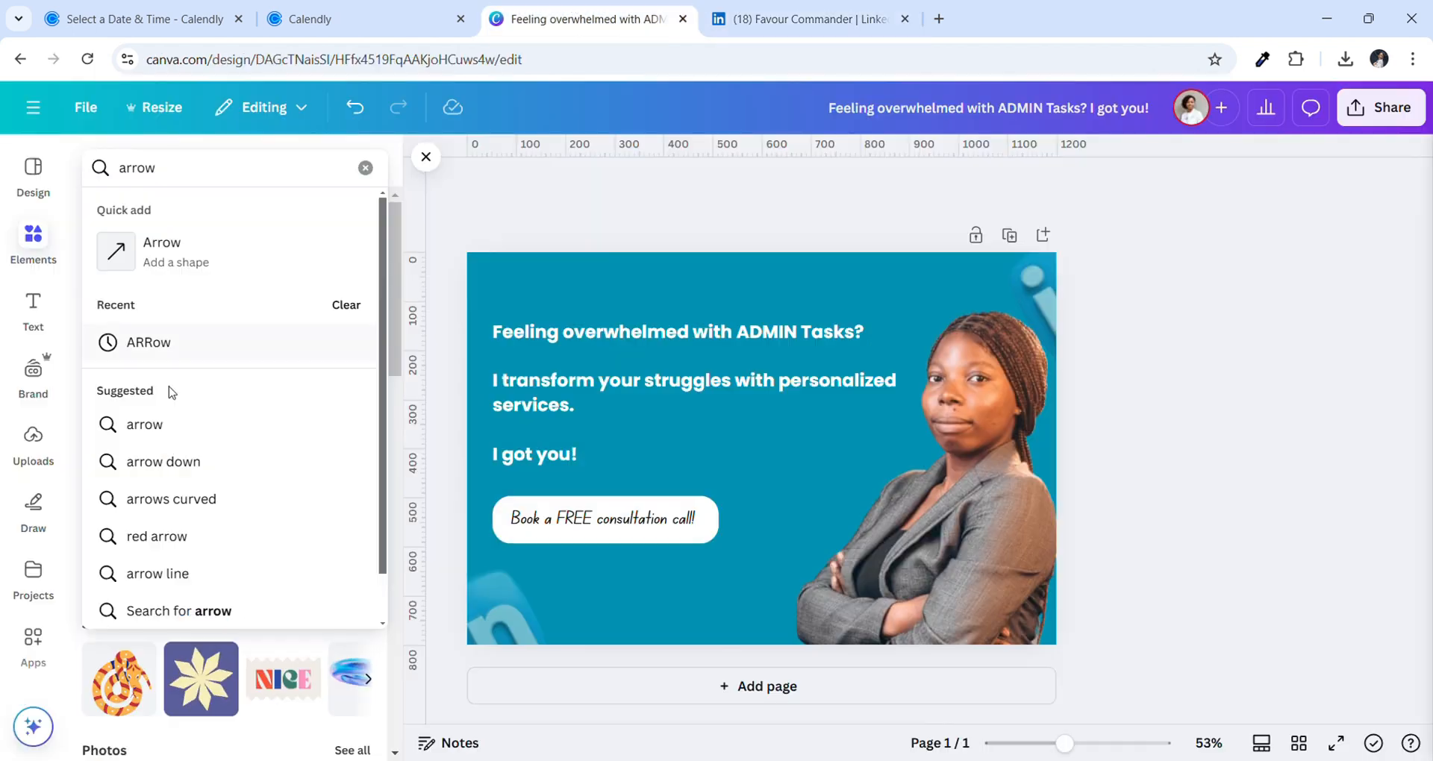
{"action": "left_click", "coordinate": [150, 497]}
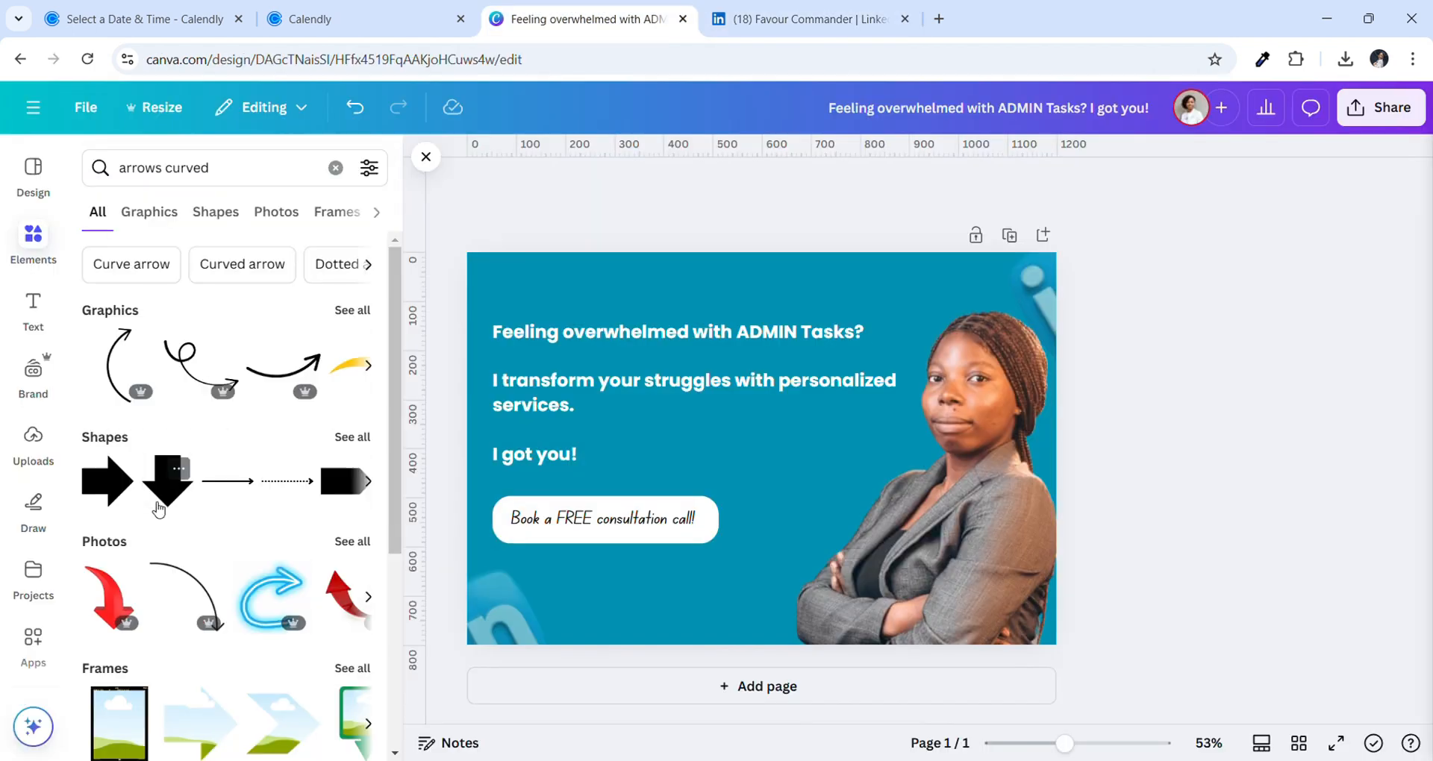
{"action": "scroll", "coordinate": [280, 372], "scroll_direction": "right", "scroll_amount": 5}
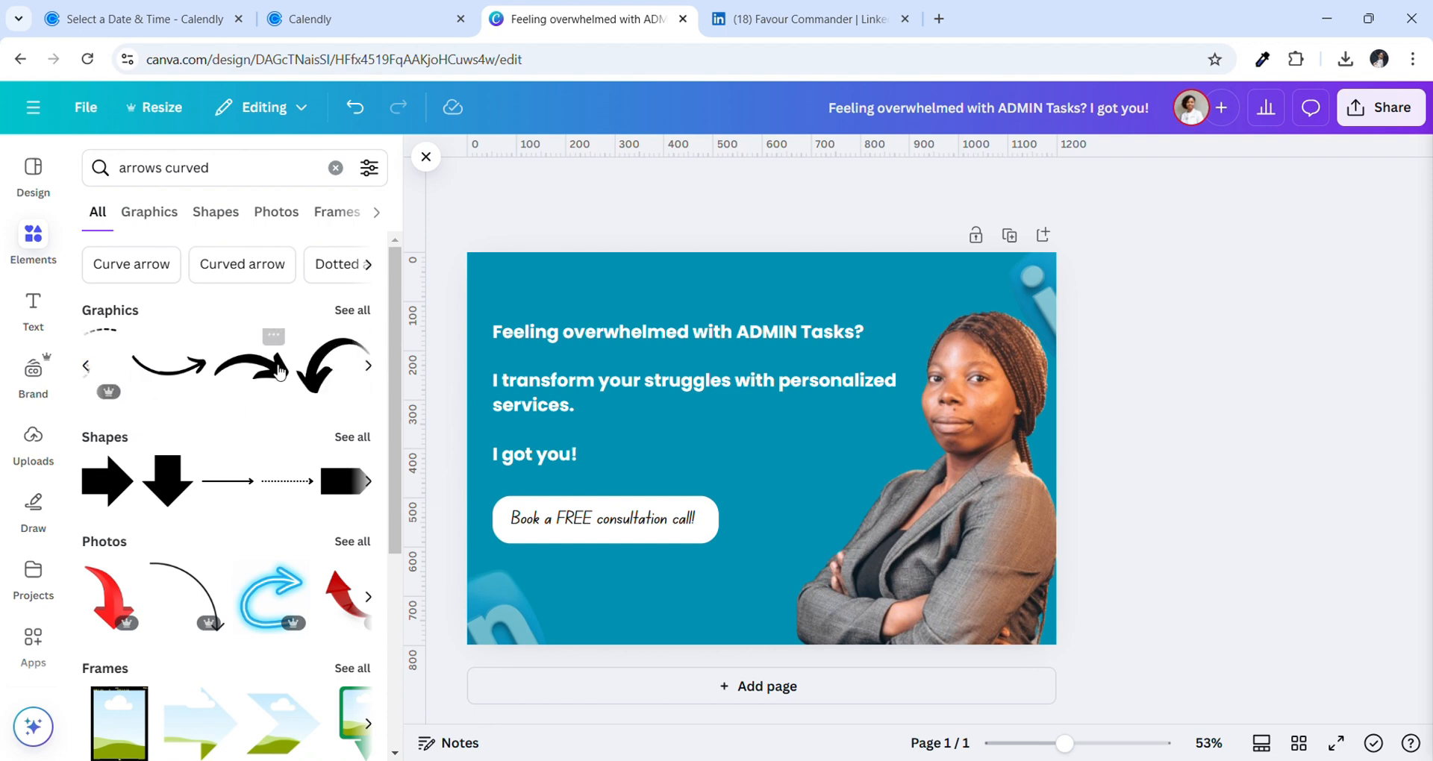
{"action": "left_click", "coordinate": [182, 379]}
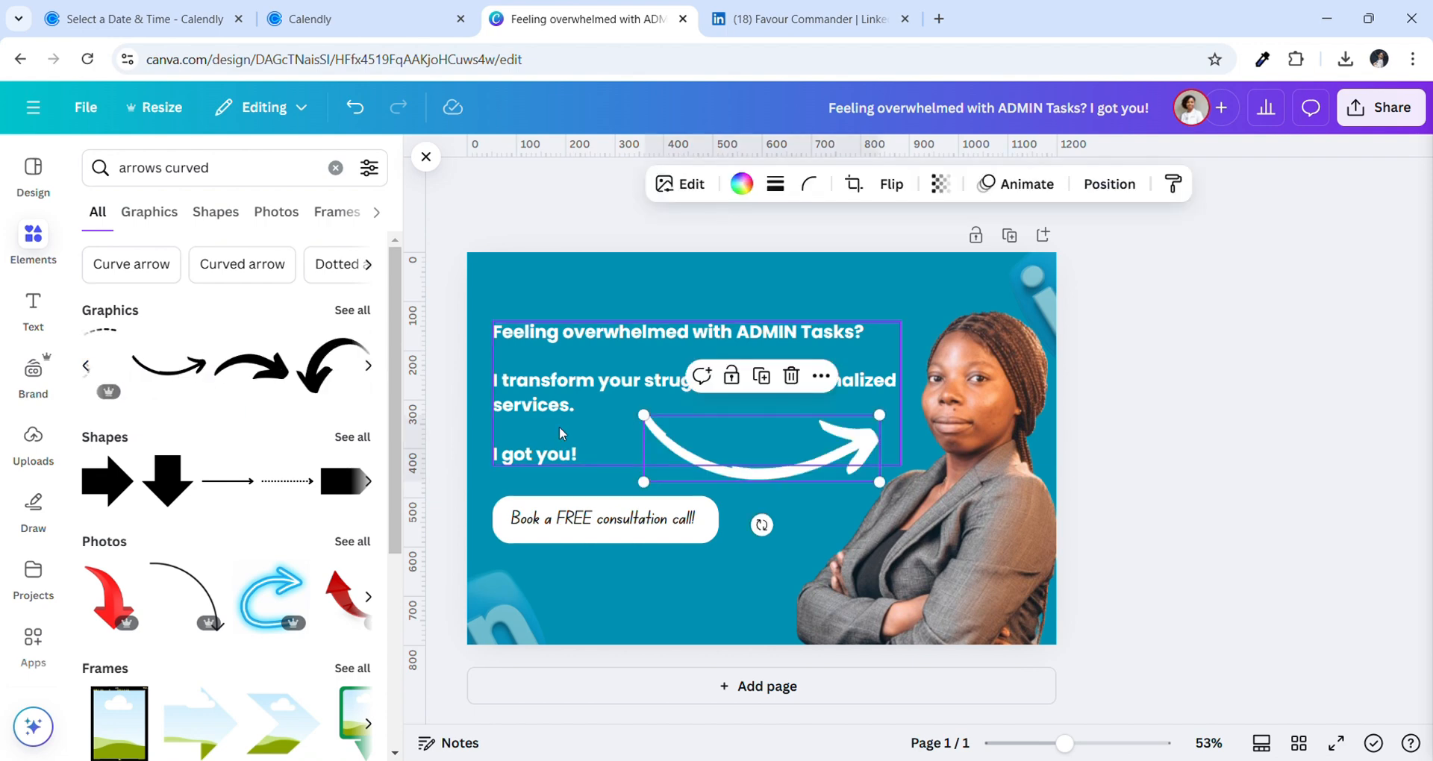
Shrink, tilt and place the arrow at the lower left beside the consultation button
{"action": "left_click_drag", "start_coordinate": [881, 483], "coordinate": [525, 595]}
{"action": "mouse_move", "coordinate": [509, 644]}
{"action": "left_mouse_down"}
{"action": "mouse_move", "coordinate": [536, 675]}
{"action": "mouse_move", "coordinate": [518, 631]}
{"action": "left_mouse_up"}
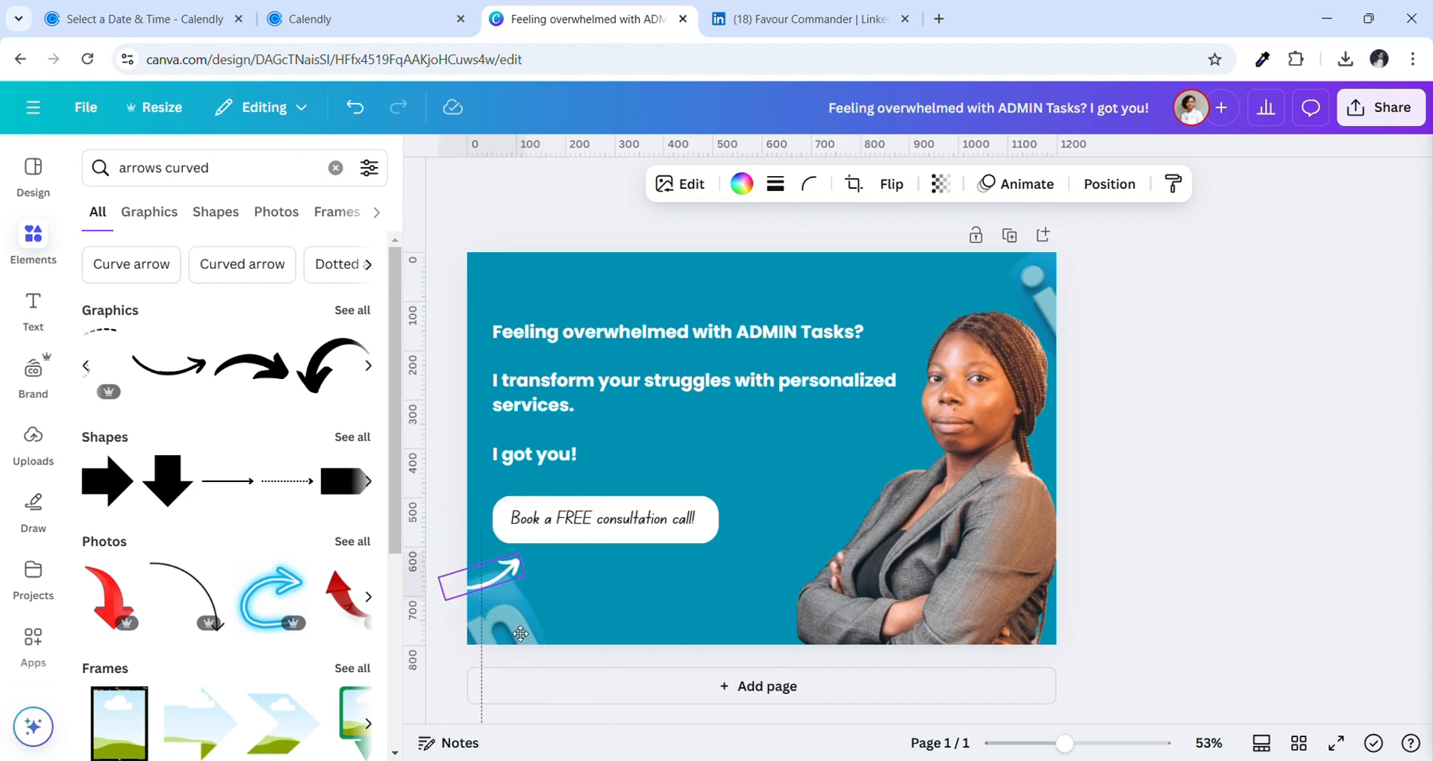
{"action": "left_click_drag", "start_coordinate": [525, 578], "coordinate": [518, 577]}
{"action": "left_click_drag", "start_coordinate": [513, 629], "coordinate": [519, 622]}
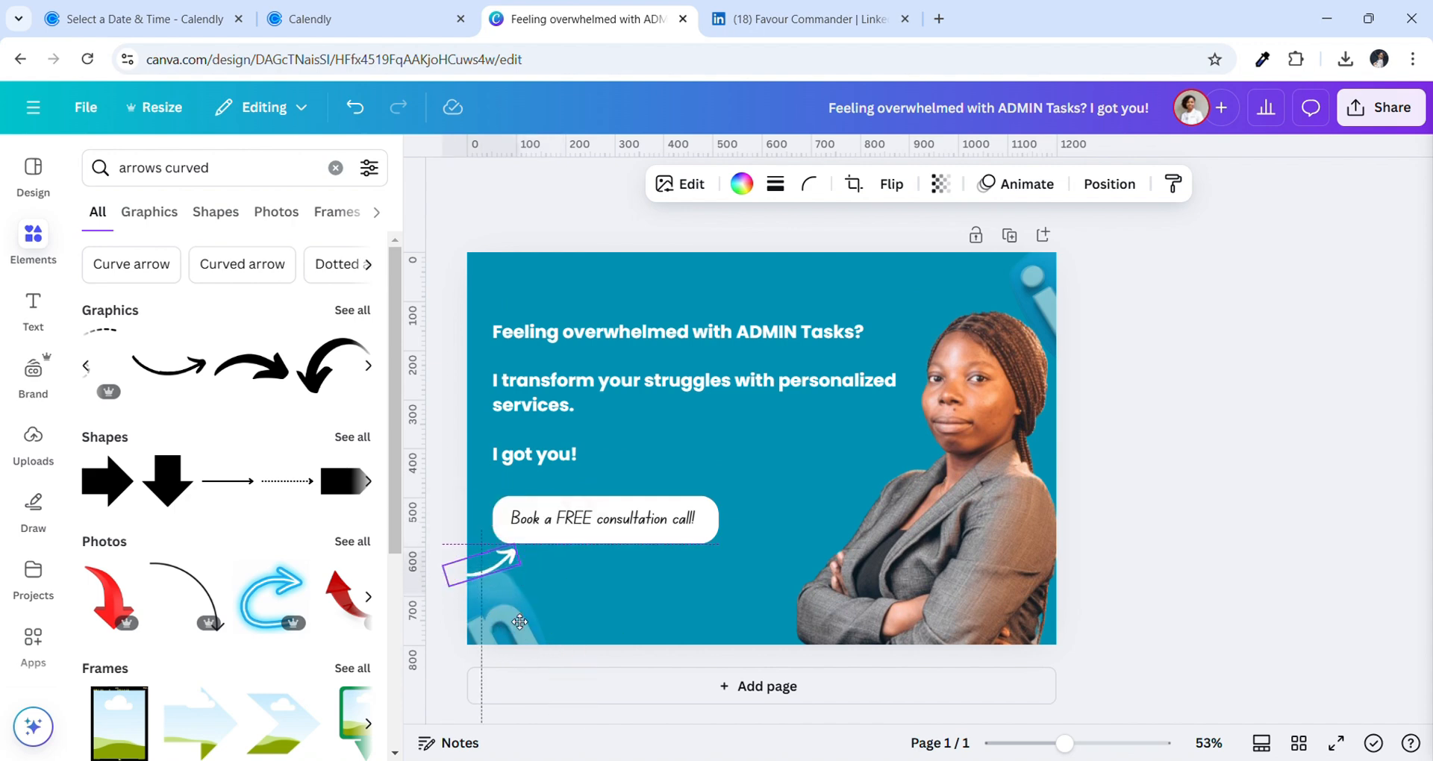
{"action": "left_click", "coordinate": [633, 621]}
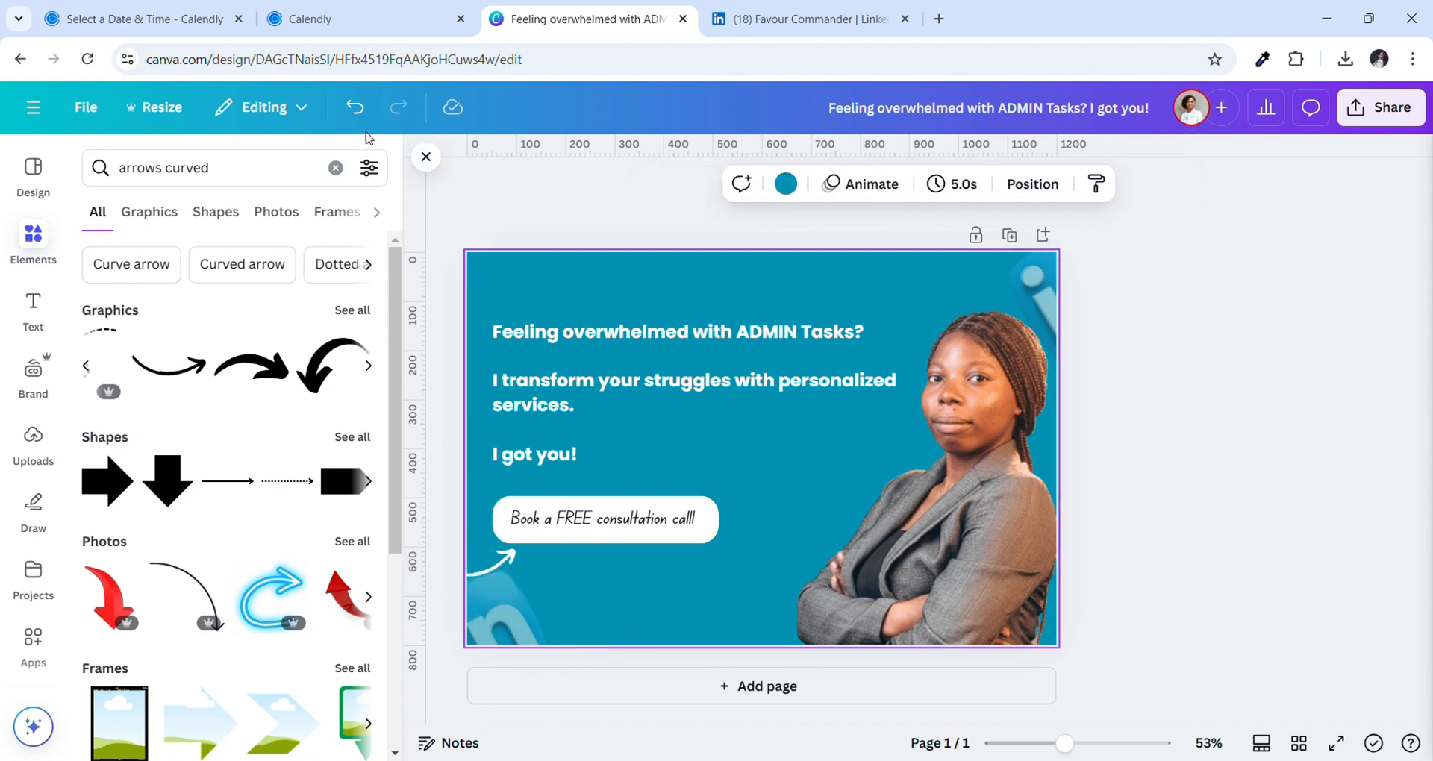
Apply an Outline shadow effect to the woman's portrait photo
{"action": "left_click", "coordinate": [425, 156]}
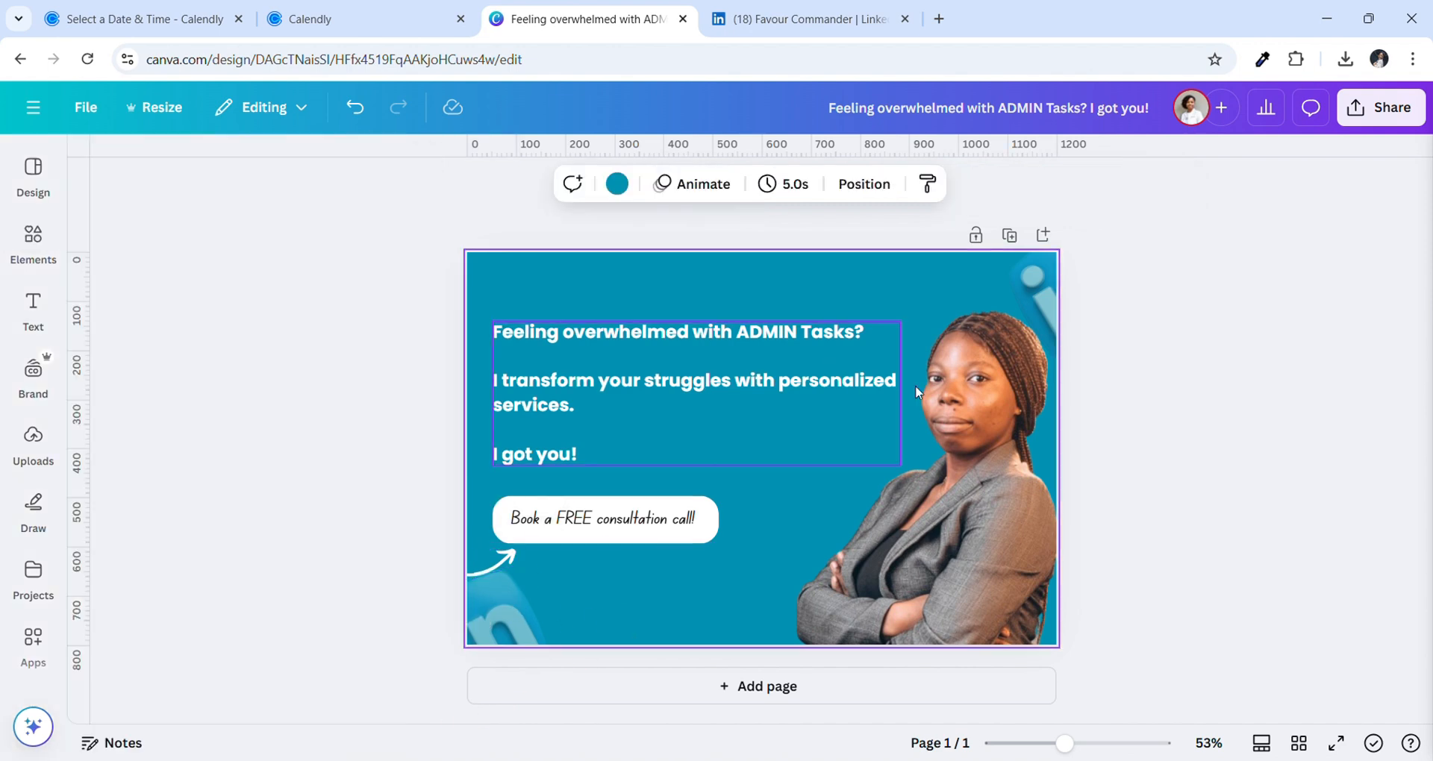
{"action": "left_click", "coordinate": [960, 428]}
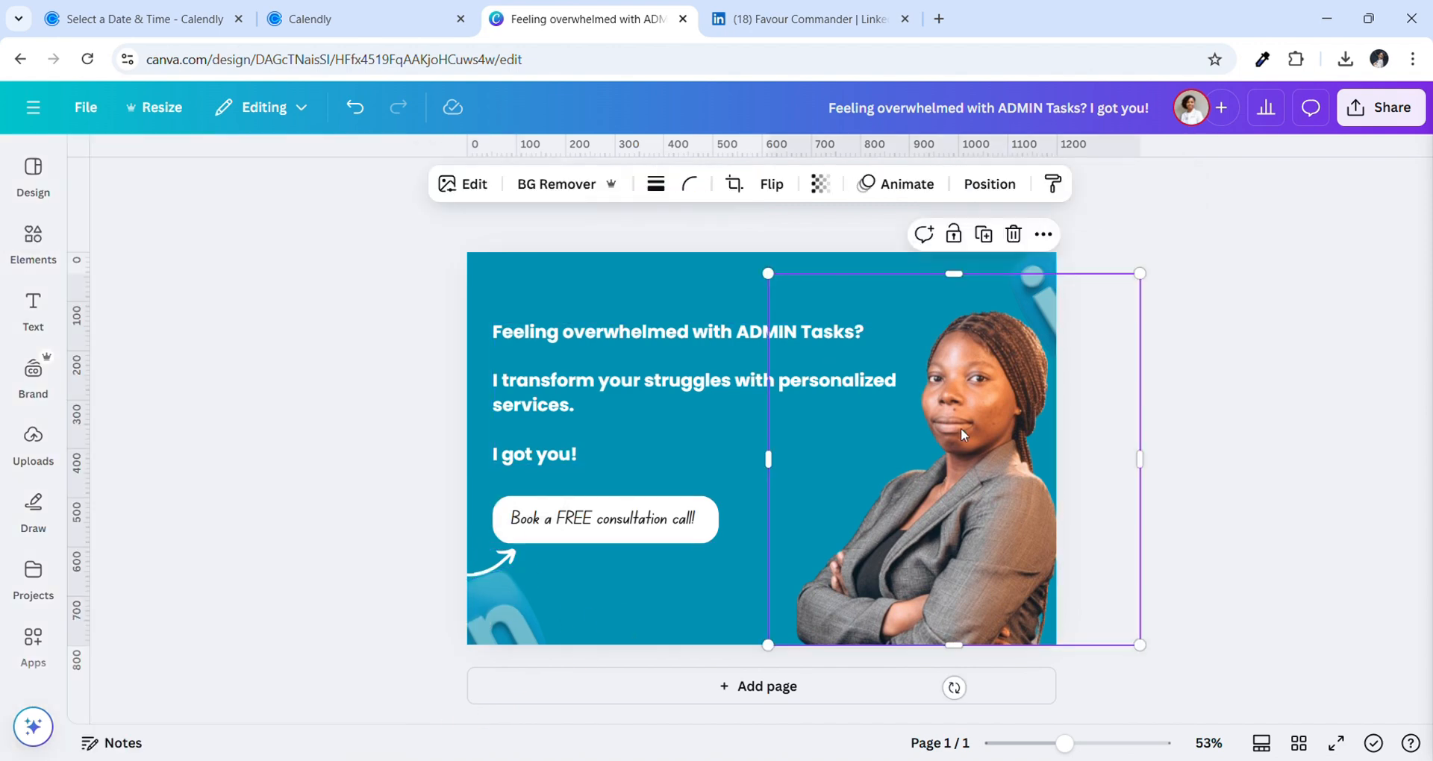
{"action": "left_click", "coordinate": [474, 185]}
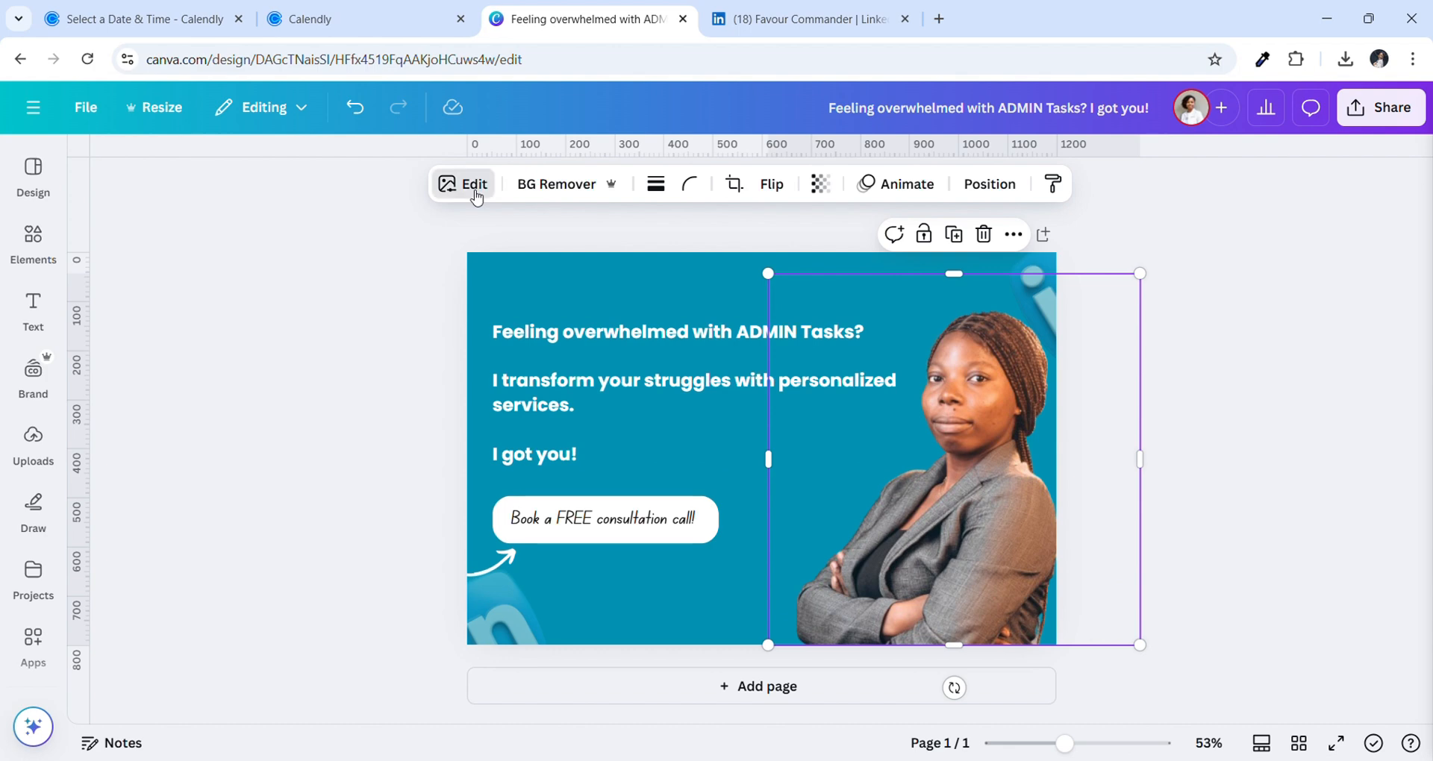
{"action": "scroll", "coordinate": [203, 522], "scroll_direction": "down", "scroll_amount": 3}
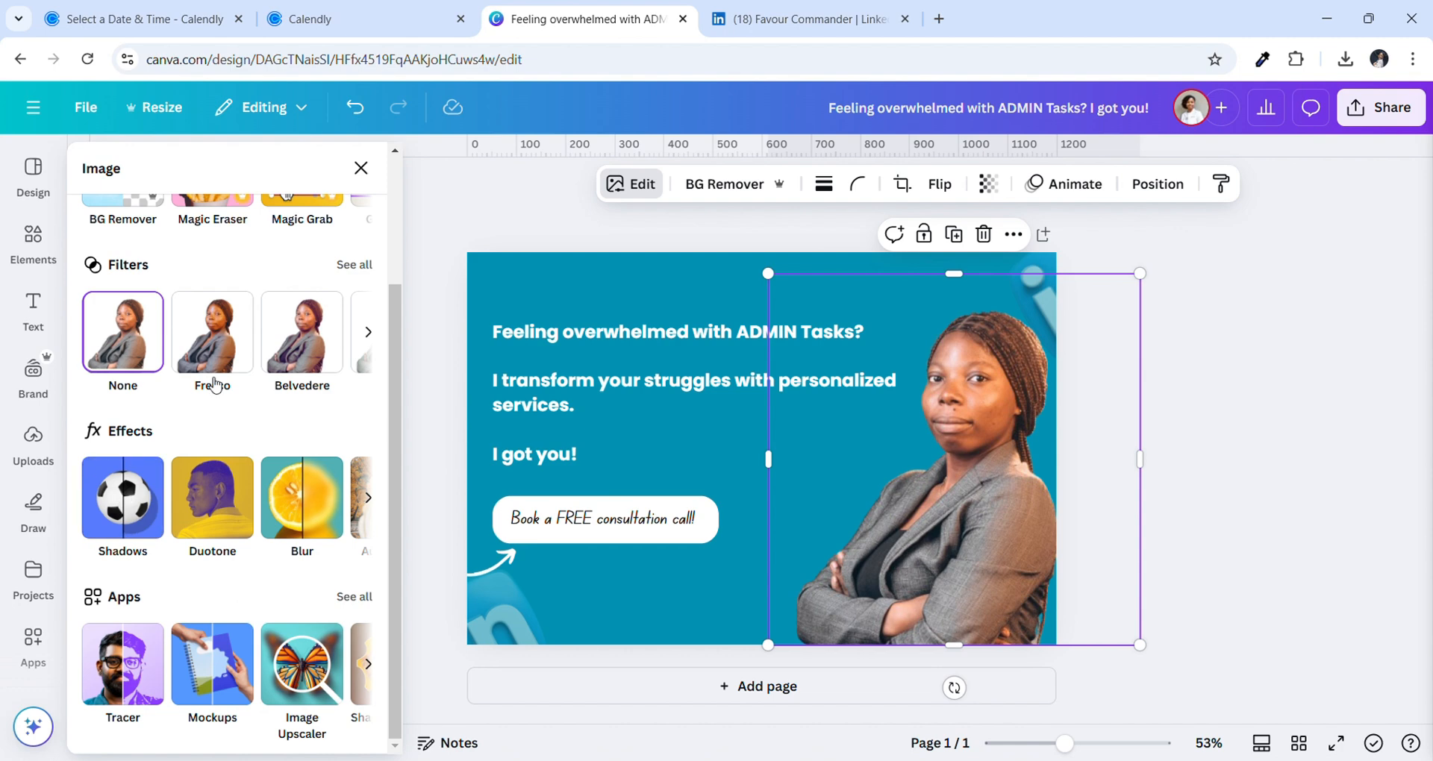
{"action": "left_click", "coordinate": [136, 504]}
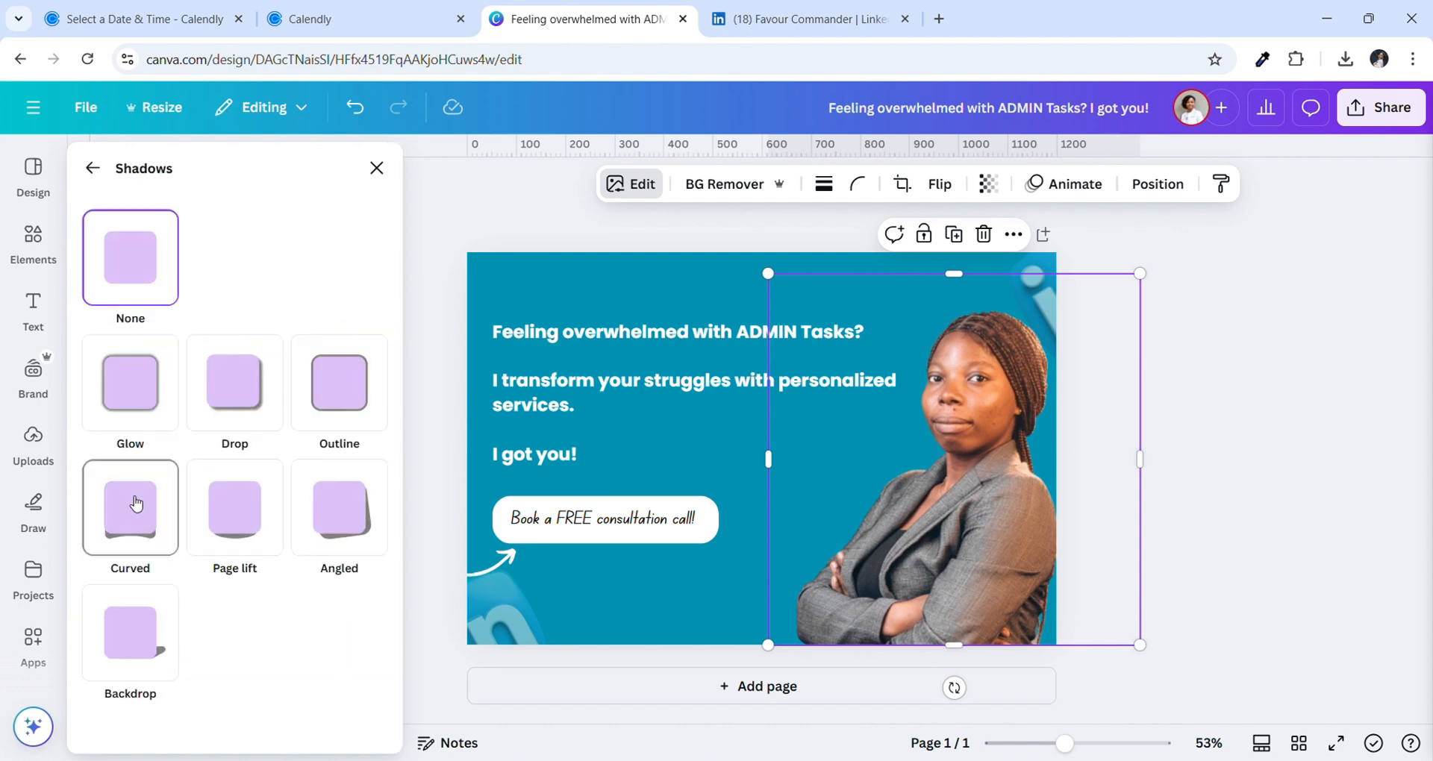
{"action": "left_click", "coordinate": [359, 405]}
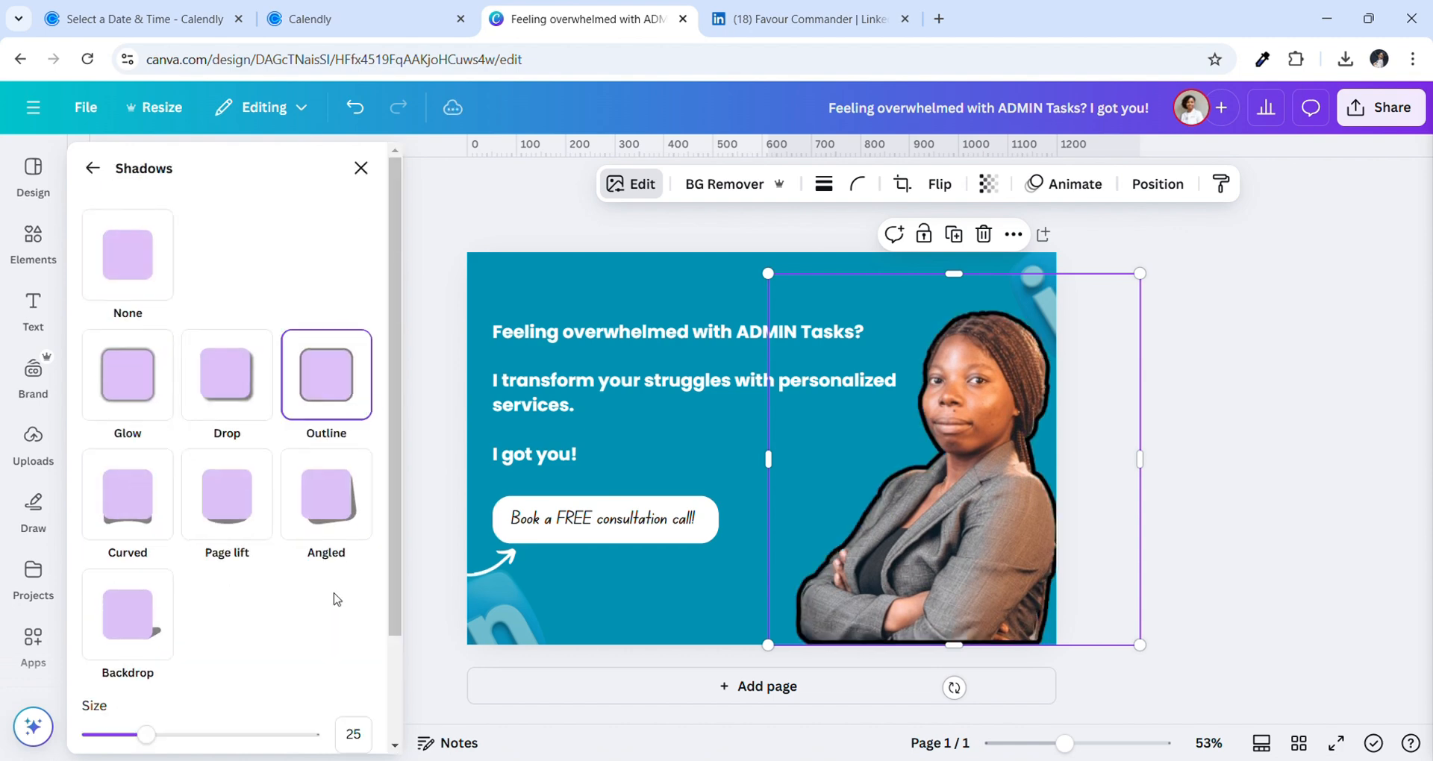
Set the outline colour to #F5EEEE and its size to 13
{"action": "scroll", "coordinate": [240, 674], "scroll_direction": "down", "scroll_amount": 2}
{"action": "mouse_move", "coordinate": [144, 615]}
{"action": "left_mouse_down"}
{"action": "mouse_move", "coordinate": [101, 620]}
{"action": "mouse_move", "coordinate": [120, 617]}
{"action": "left_mouse_up"}
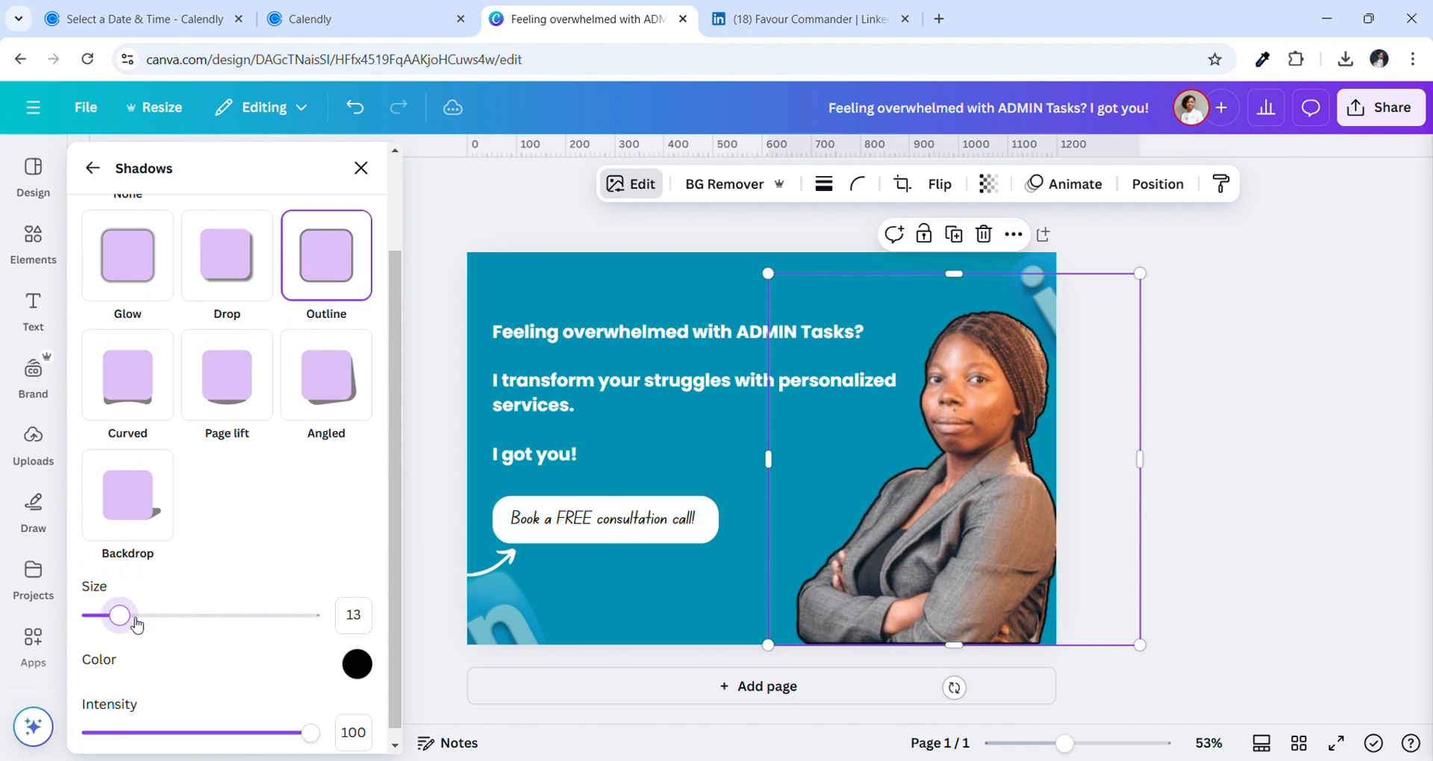
{"action": "left_click", "coordinate": [356, 664]}
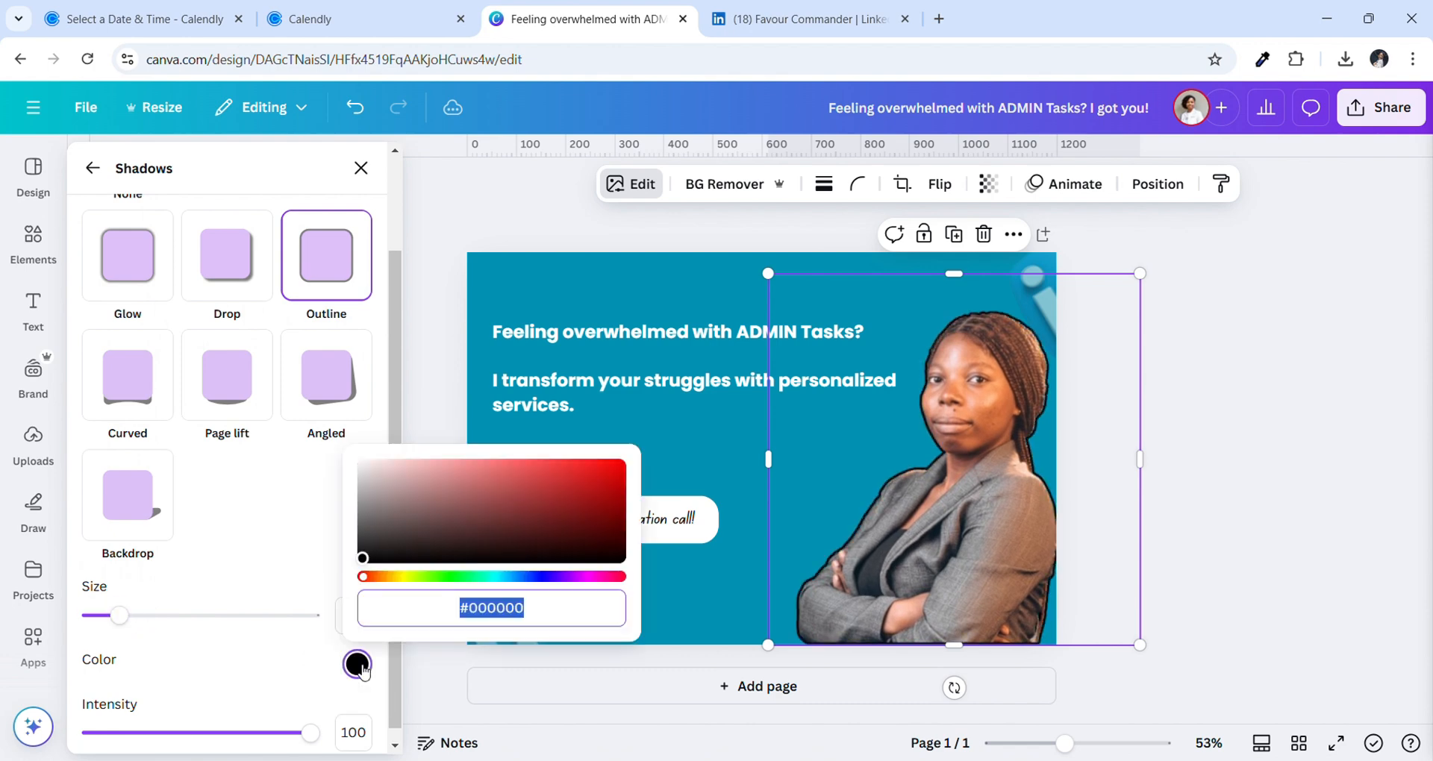
{"action": "left_click", "coordinate": [371, 466]}
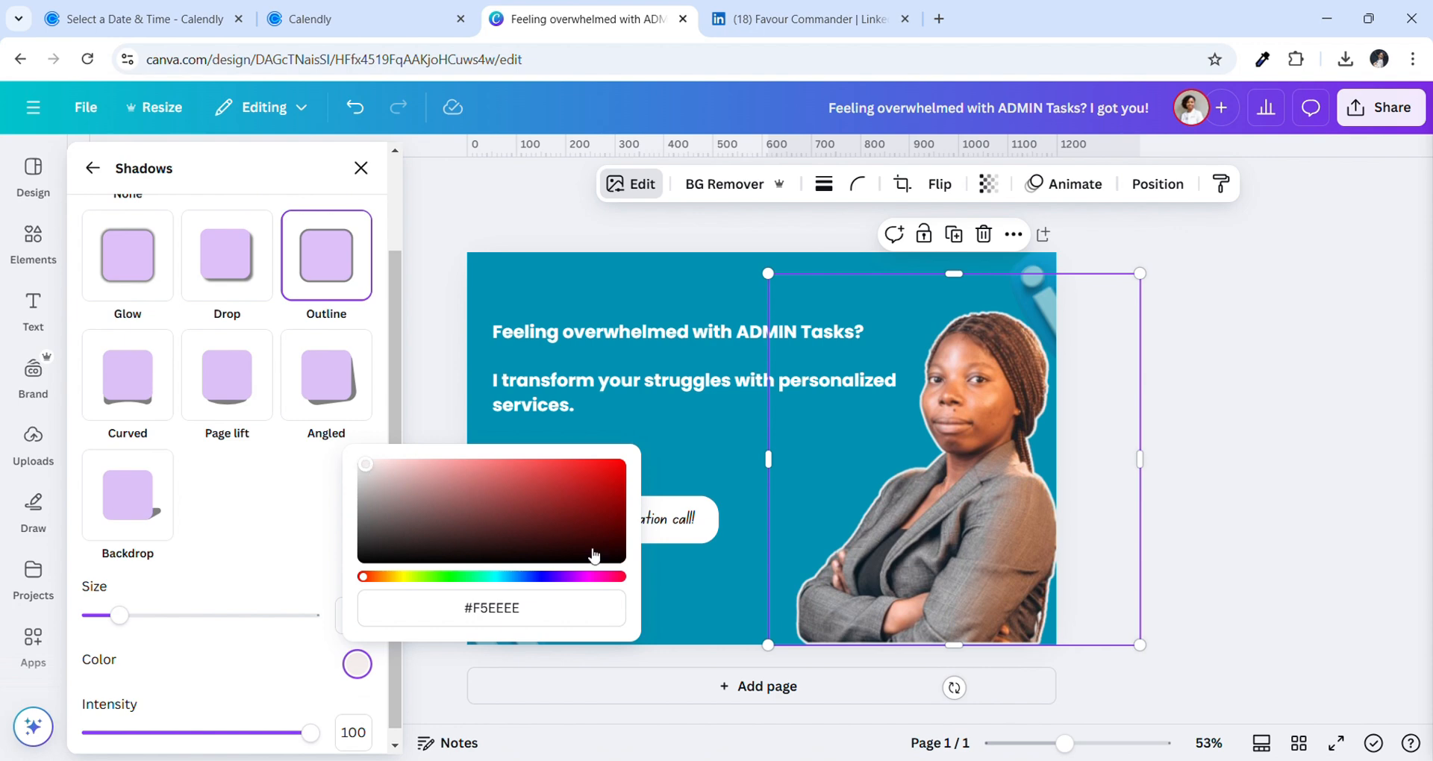
{"action": "left_click", "coordinate": [270, 705]}
{"action": "left_click_drag", "start_coordinate": [119, 616], "coordinate": [124, 626]}
{"action": "left_click", "coordinate": [1278, 633]}
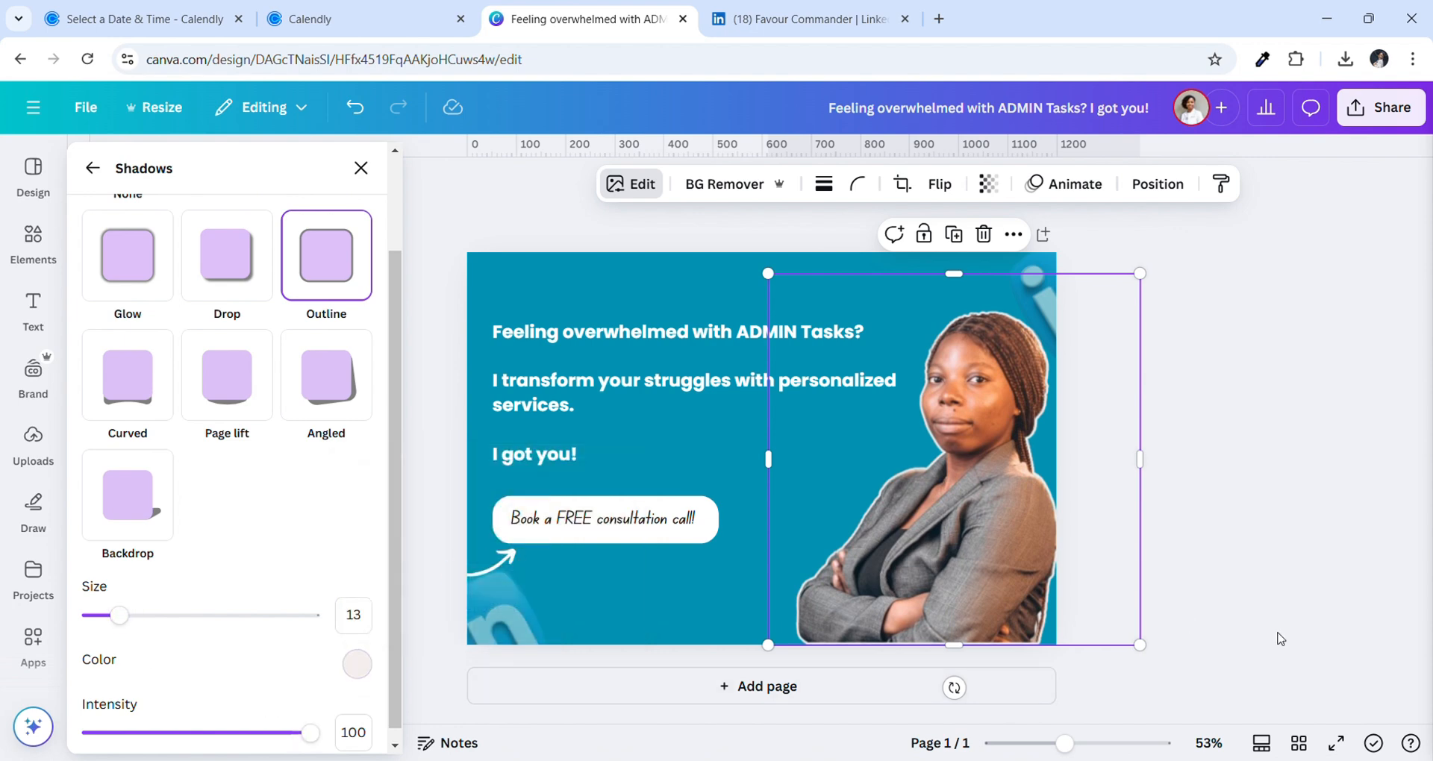
{"action": "left_click", "coordinate": [1293, 585]}
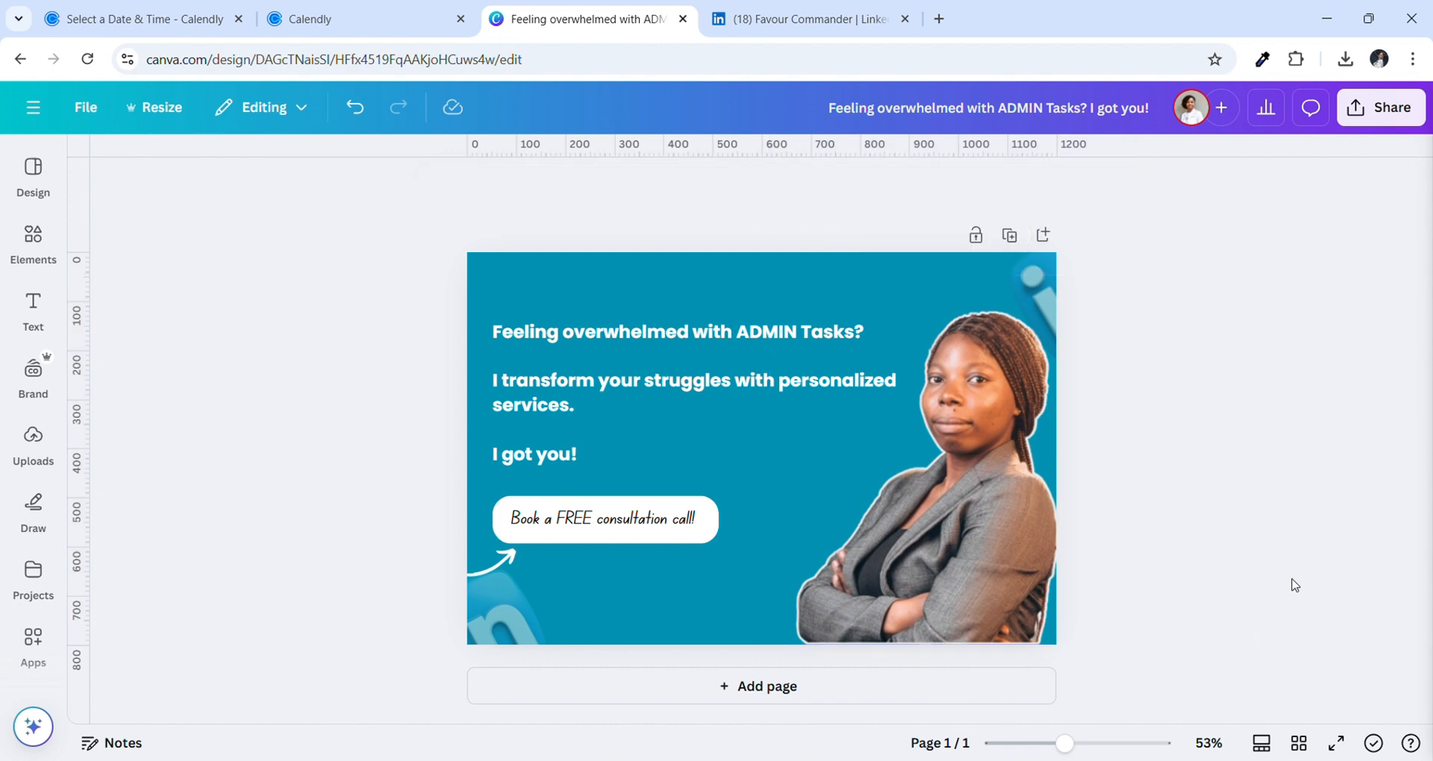
Download the banner as a PNG, then open LinkedIn's options for adding a Featured item
{"action": "left_click", "coordinate": [1380, 107]}
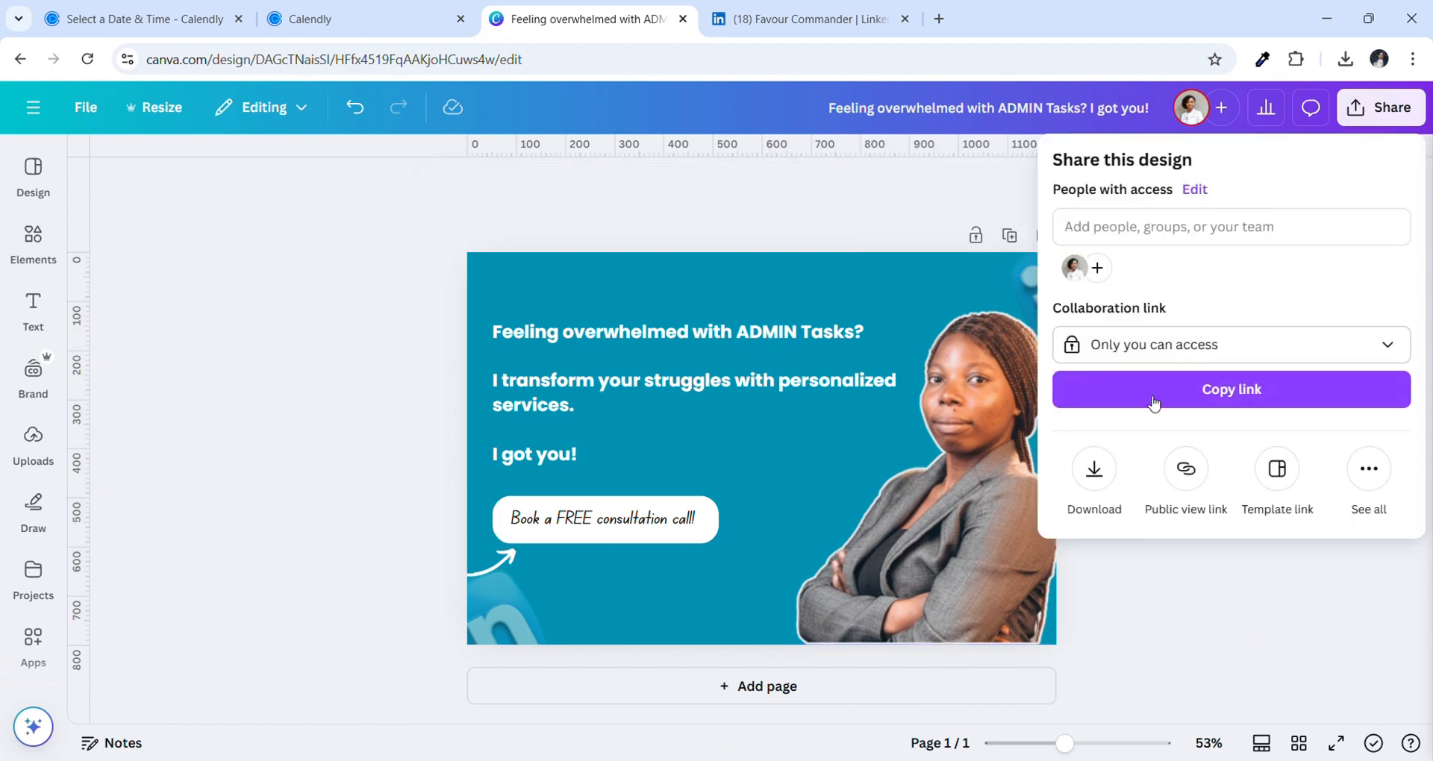
{"action": "left_click", "coordinate": [1115, 490]}
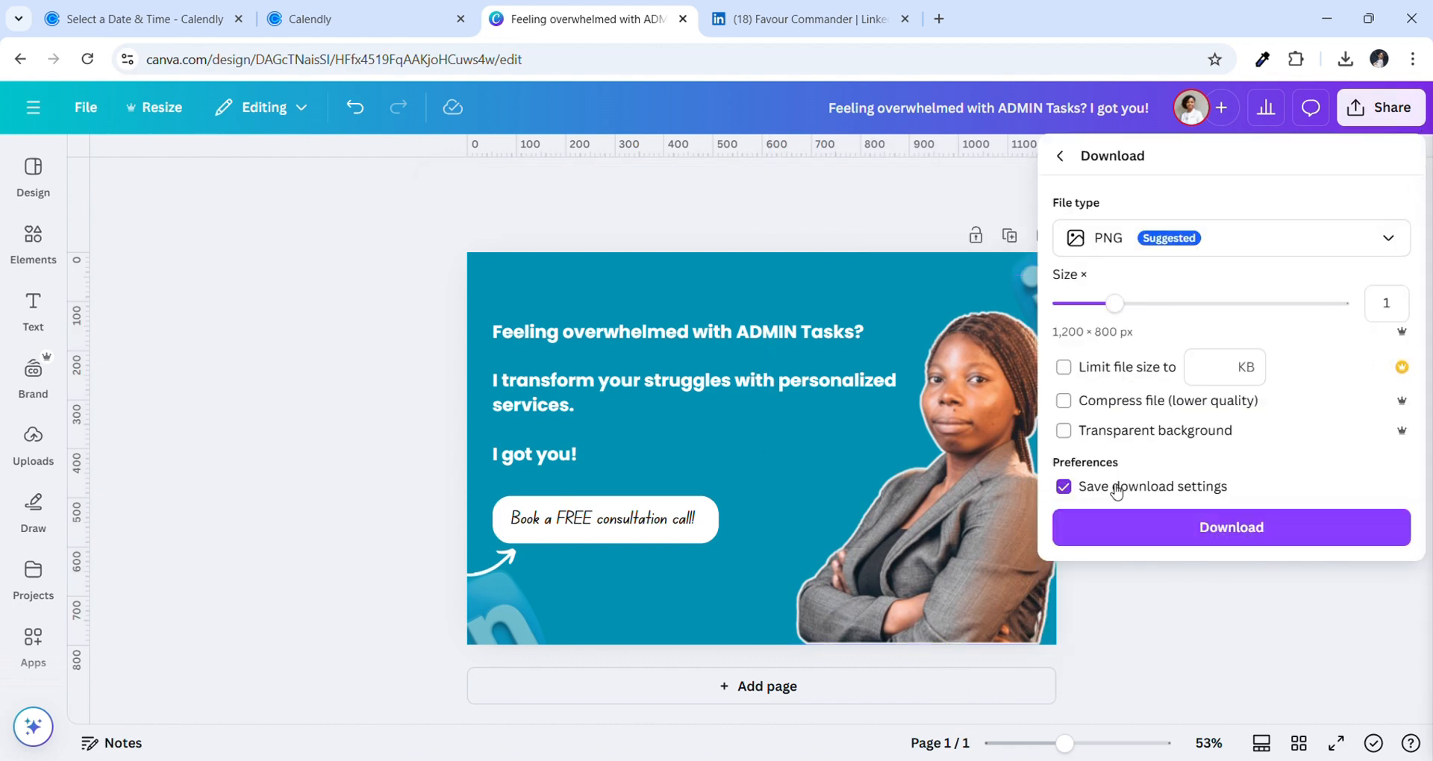
{"action": "left_click", "coordinate": [1126, 530]}
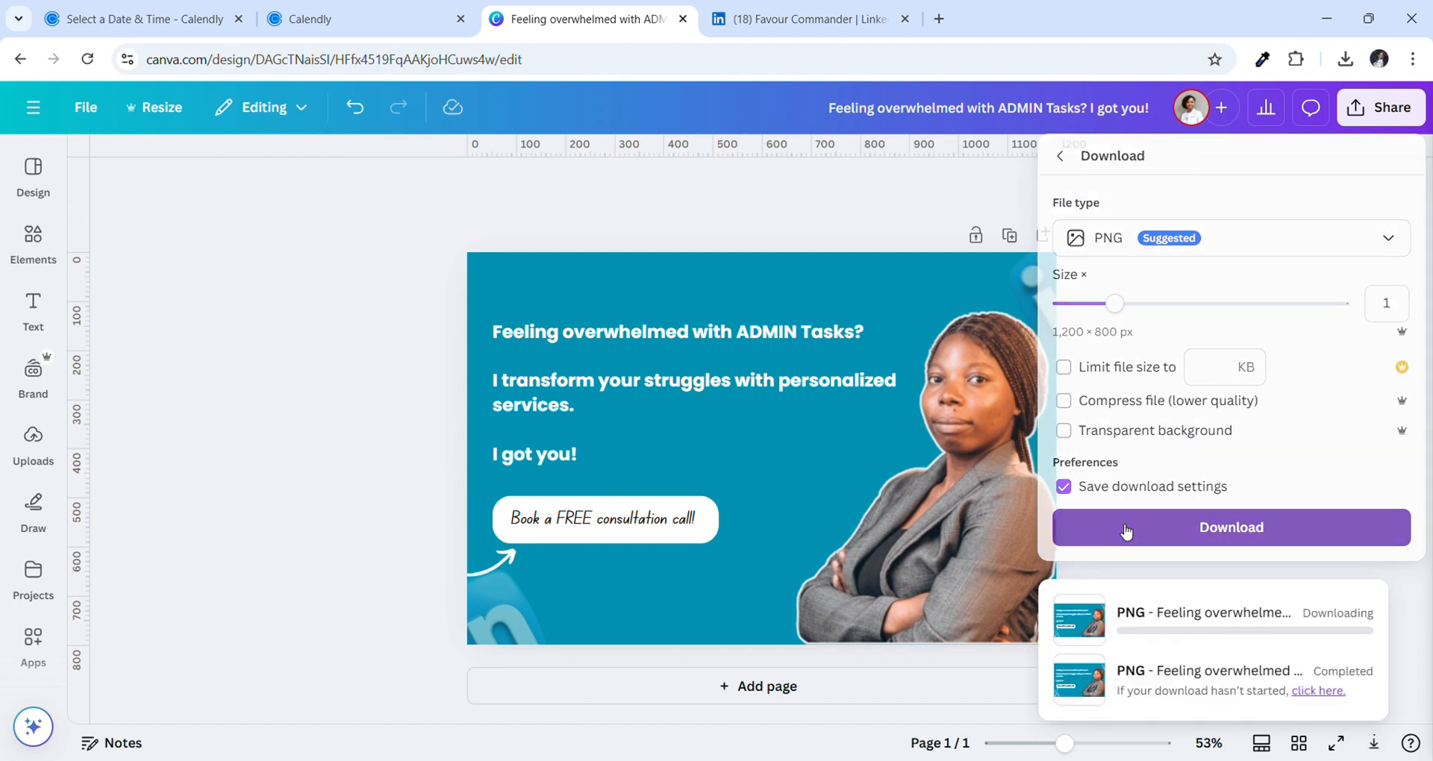
{"action": "left_click", "coordinate": [791, 18]}
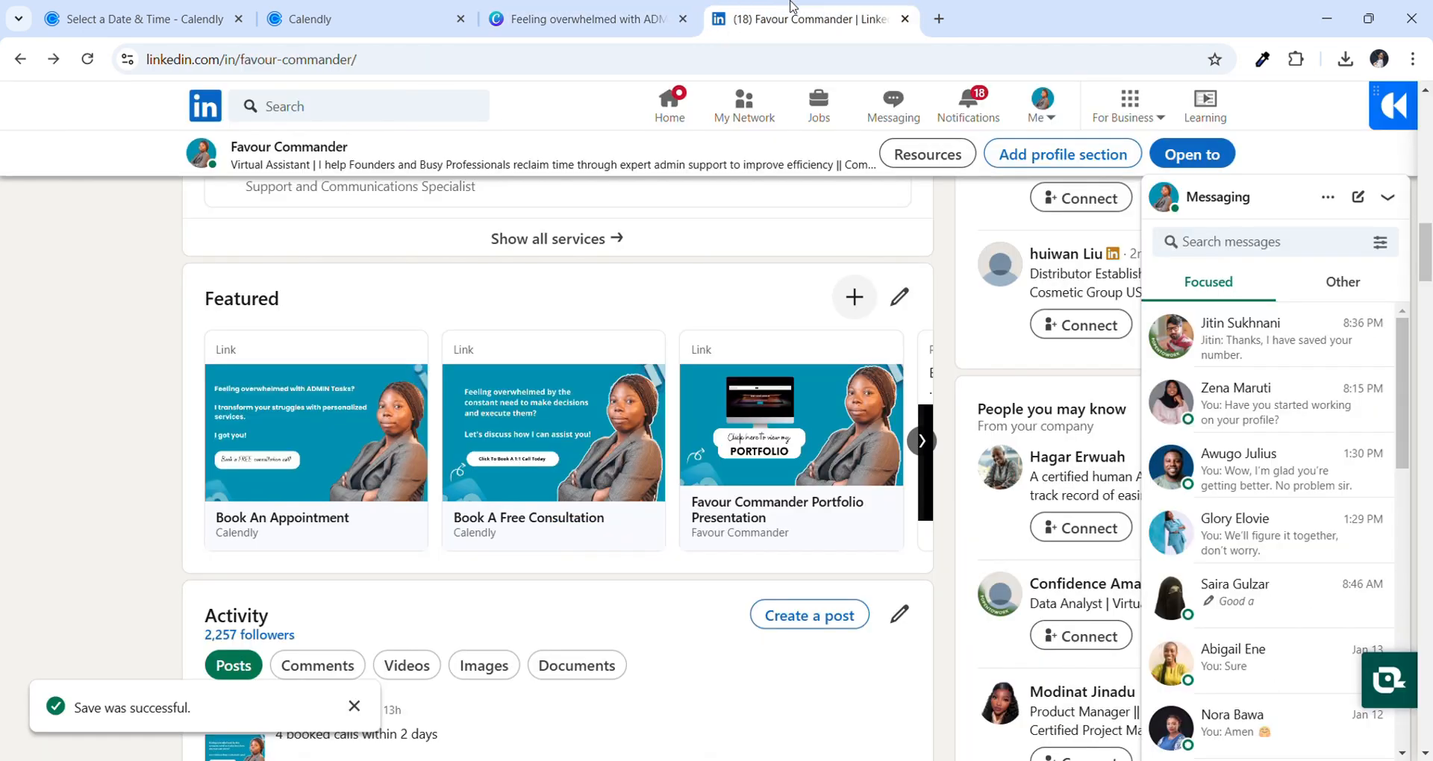
{"action": "left_click", "coordinate": [854, 297]}
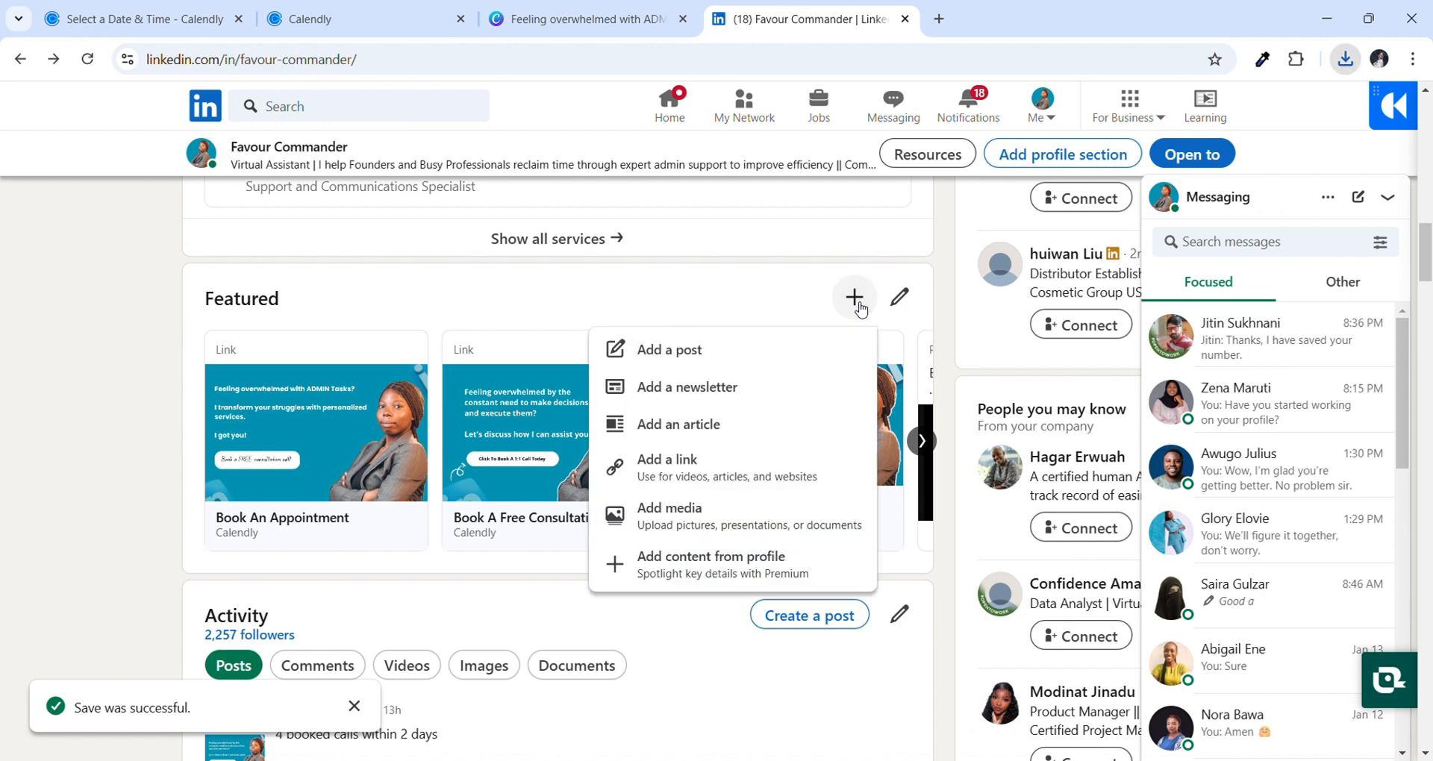